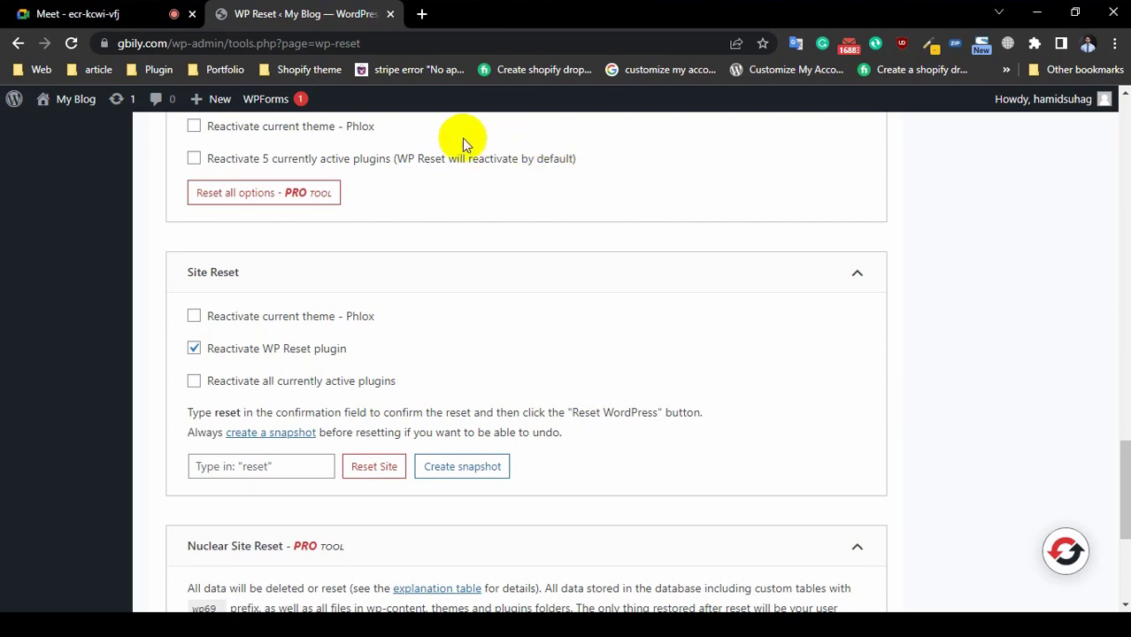
# Step: Enter 'reset' in the Site Reset confirmation field and confirm Reset WordPress
pyautogui.click(299, 467)
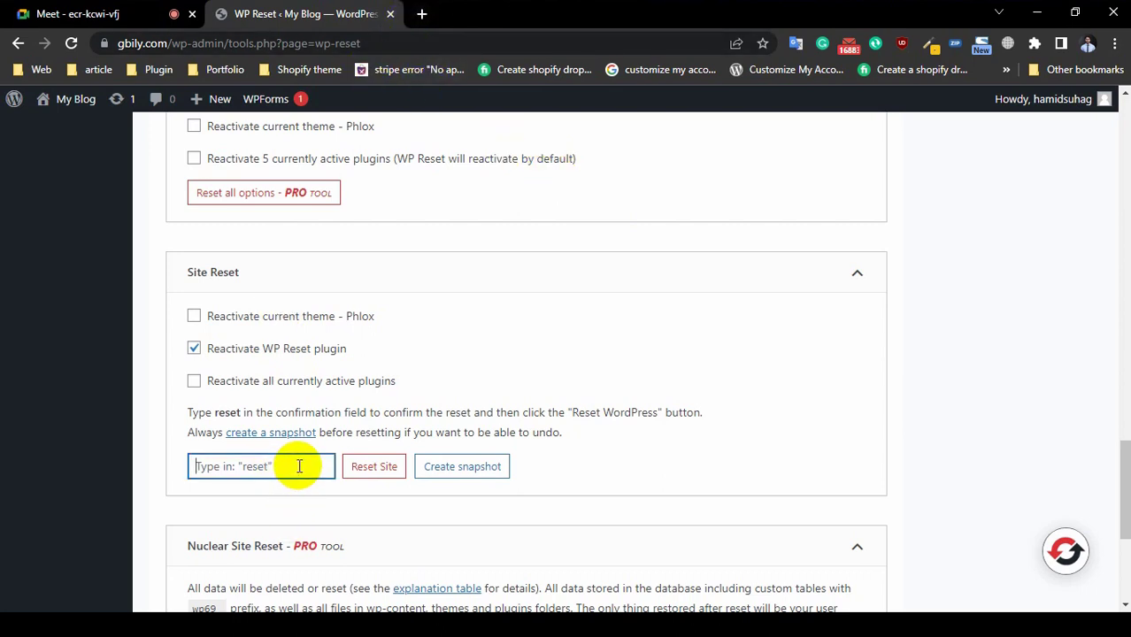
pyautogui.write('reset')
pyautogui.click(386, 467)
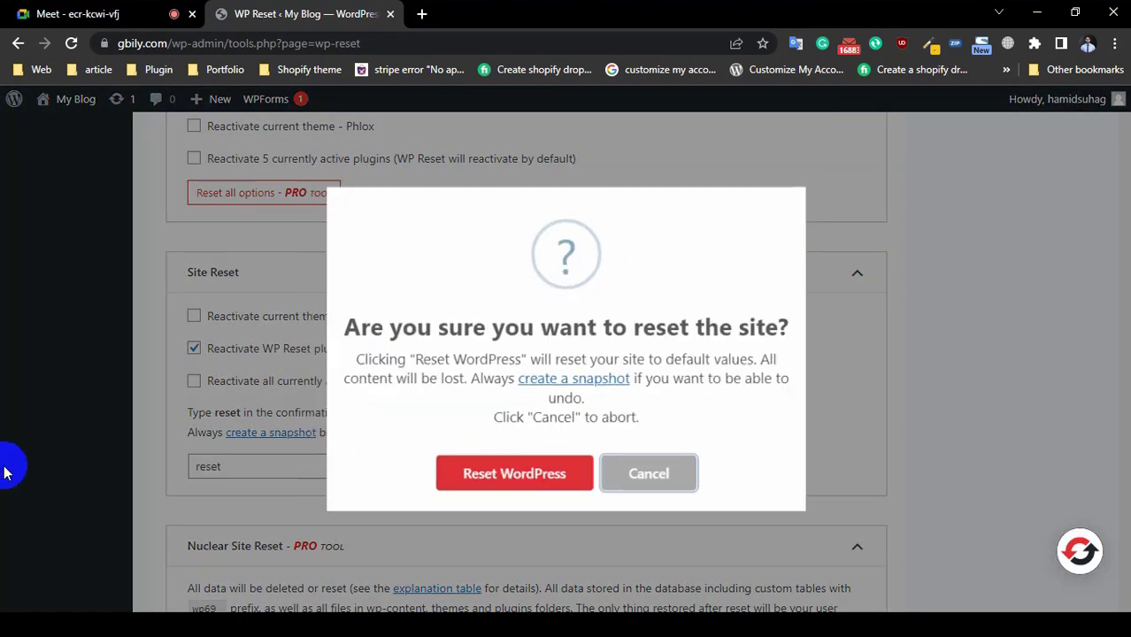
pyautogui.click(506, 479)
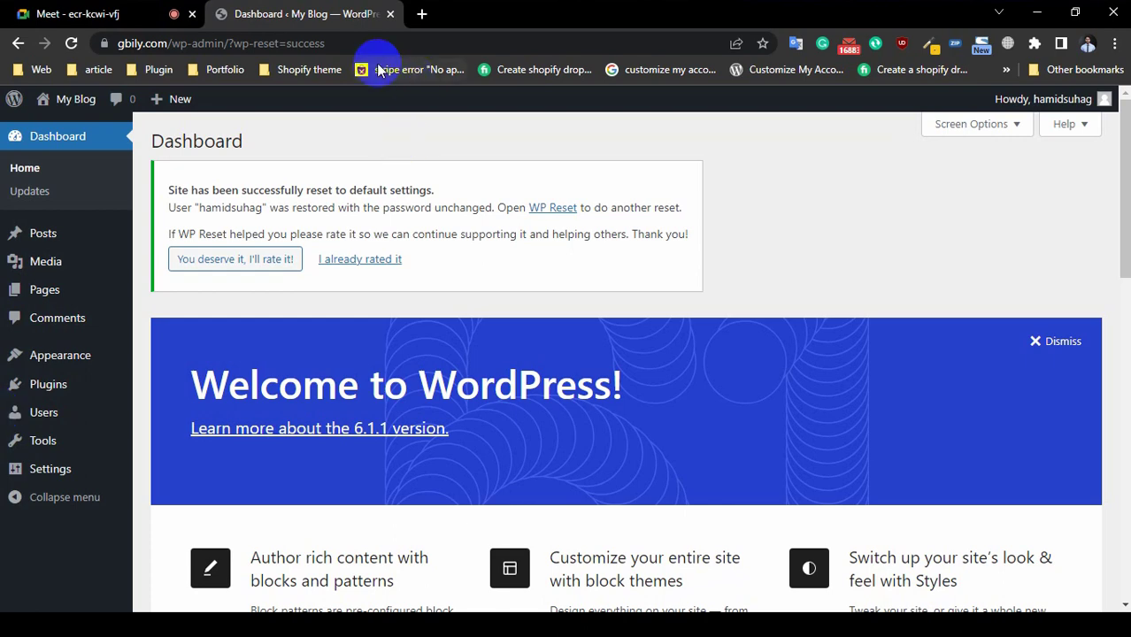
# Step: Open Visit Site in a new tab, look over the reset site, then return to the Dashboard
pyautogui.moveTo(75, 96)
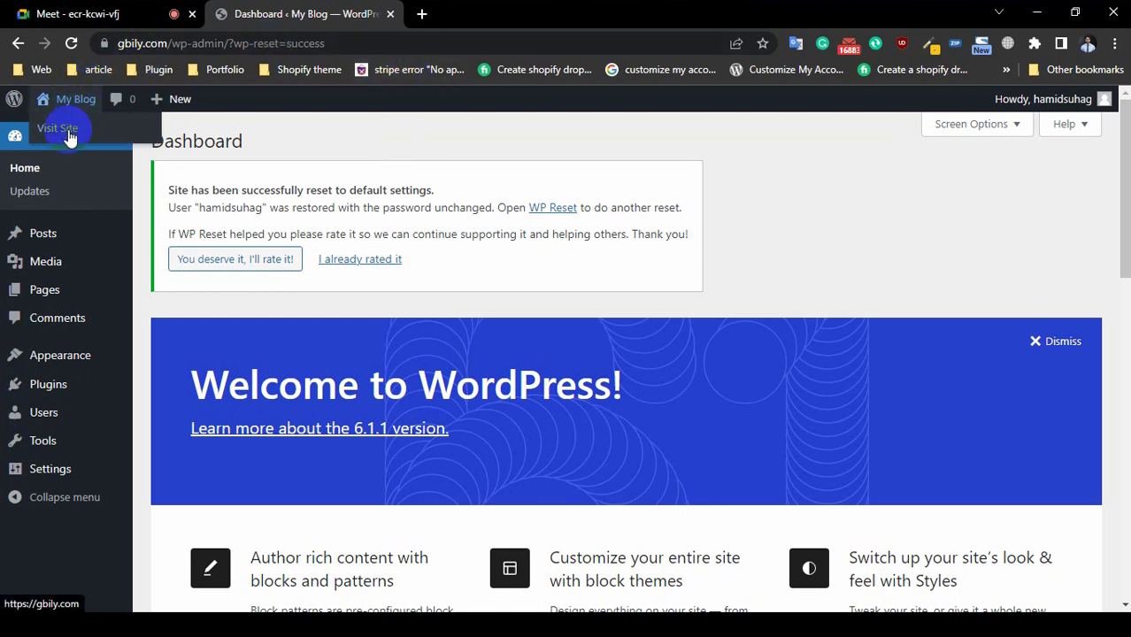
pyautogui.rightClick(70, 135)
pyautogui.click(101, 142)
pyautogui.click(445, 20)
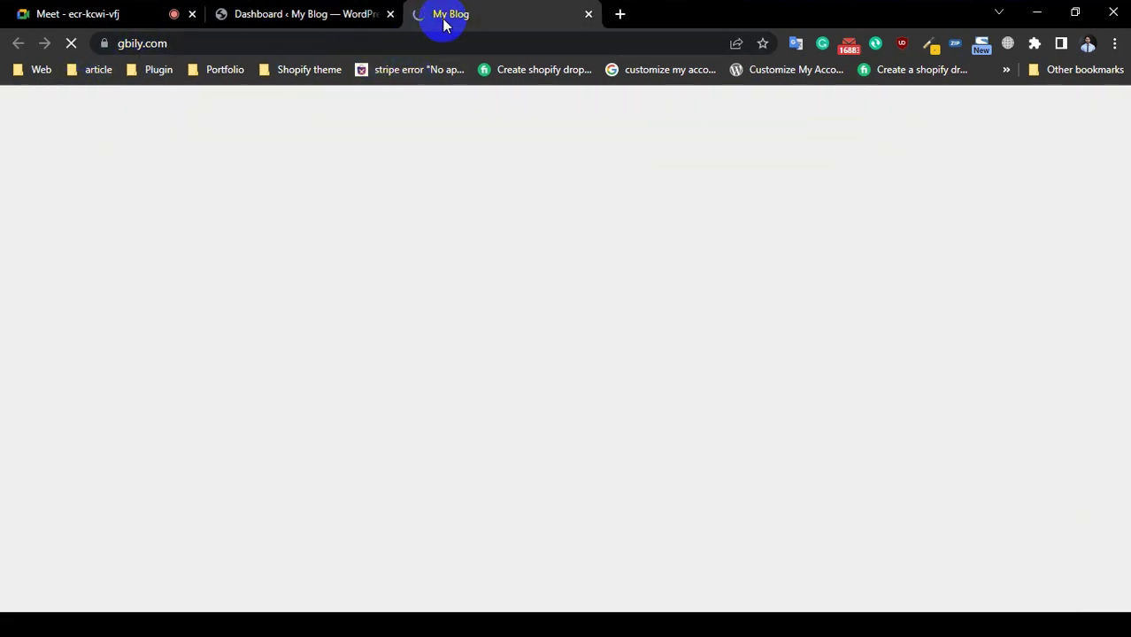
pyautogui.scroll(-5, 584, 521)
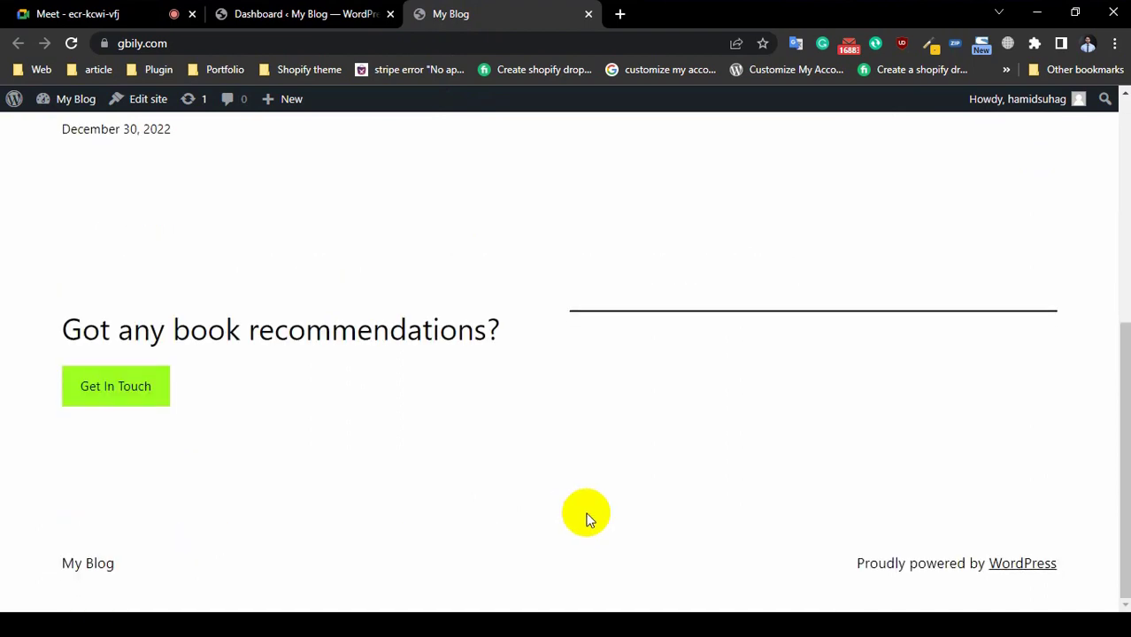
pyautogui.scroll(6, 889, 431)
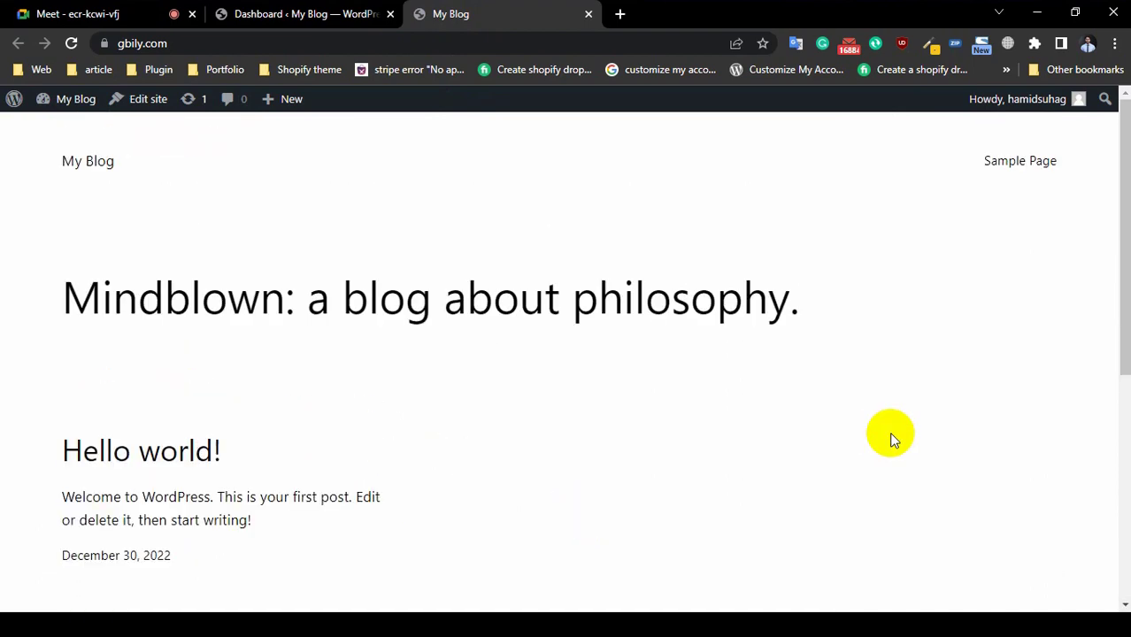
pyautogui.click(276, 14)
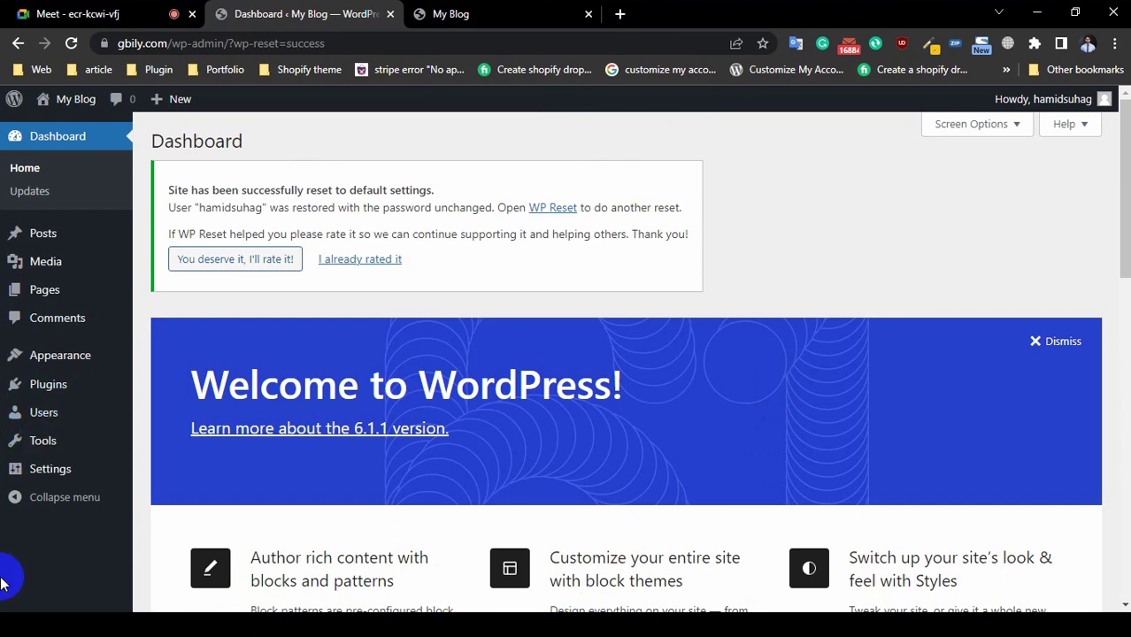
# Step: Open Appearance > Themes to see Astra active with Phlox and Twenty Twenty-Three
pyautogui.scroll(-1, 1, 580)
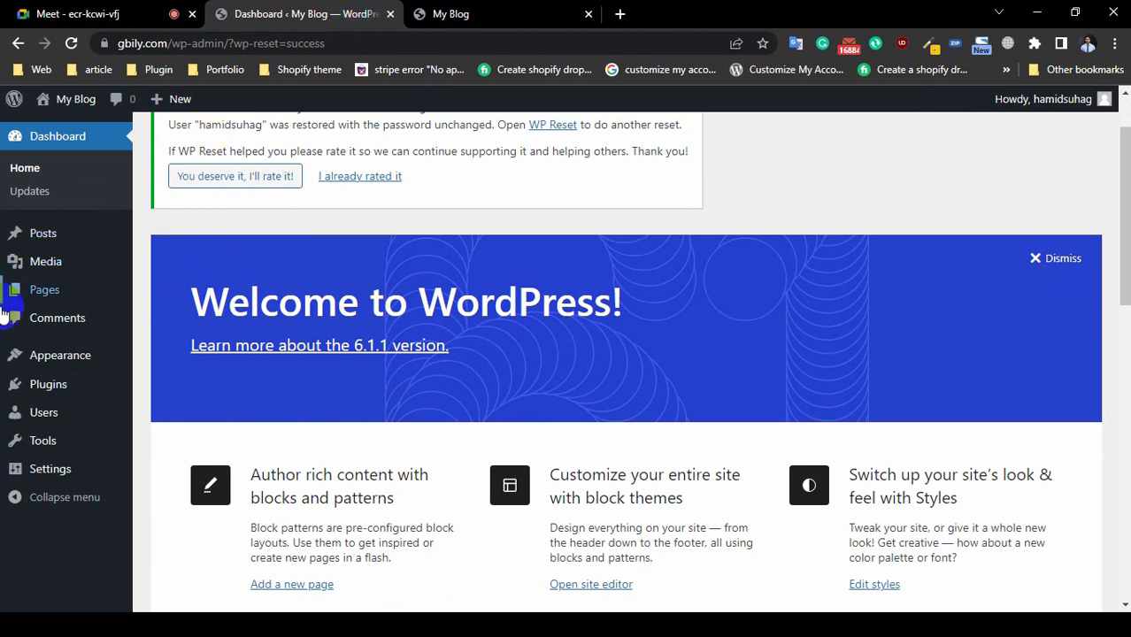
pyautogui.moveTo(76, 387)
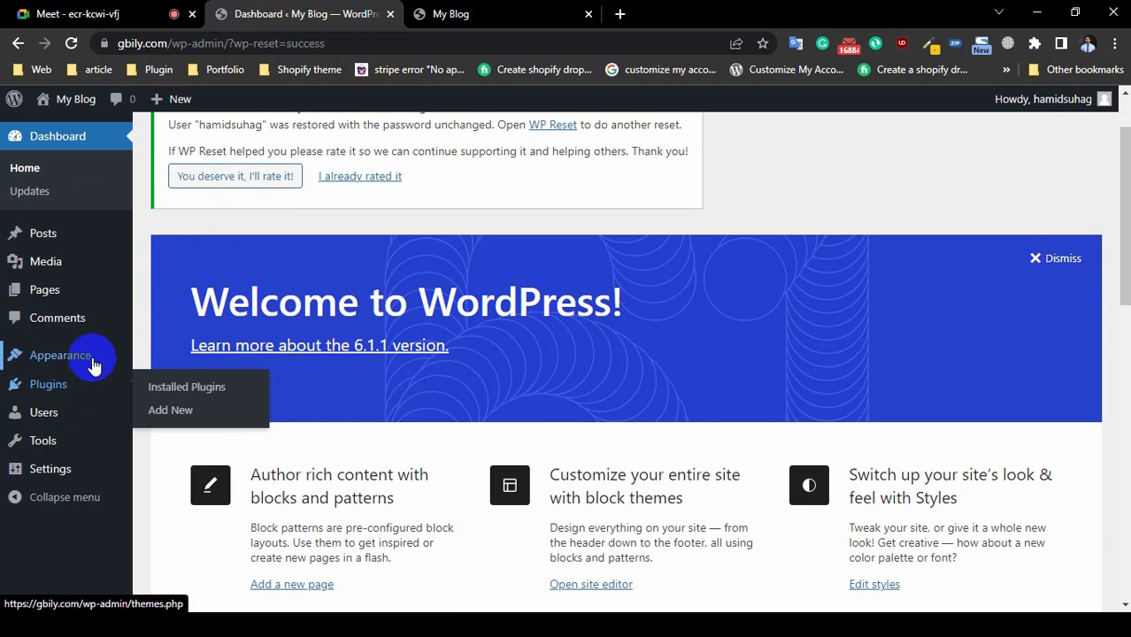
pyautogui.moveTo(94, 365)
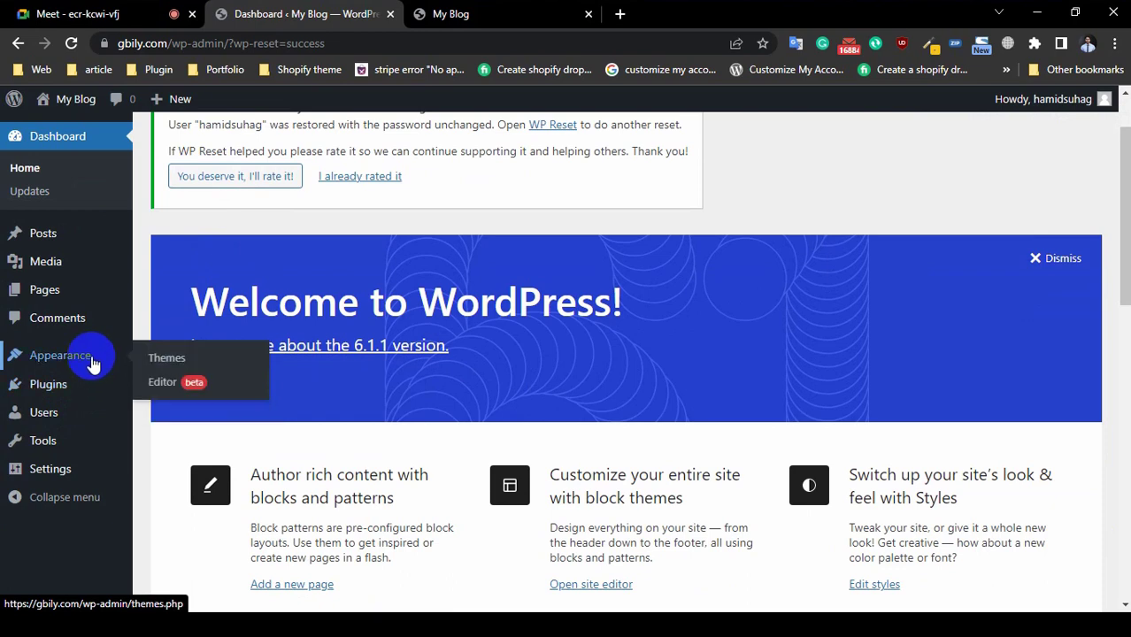
pyautogui.click(167, 361)
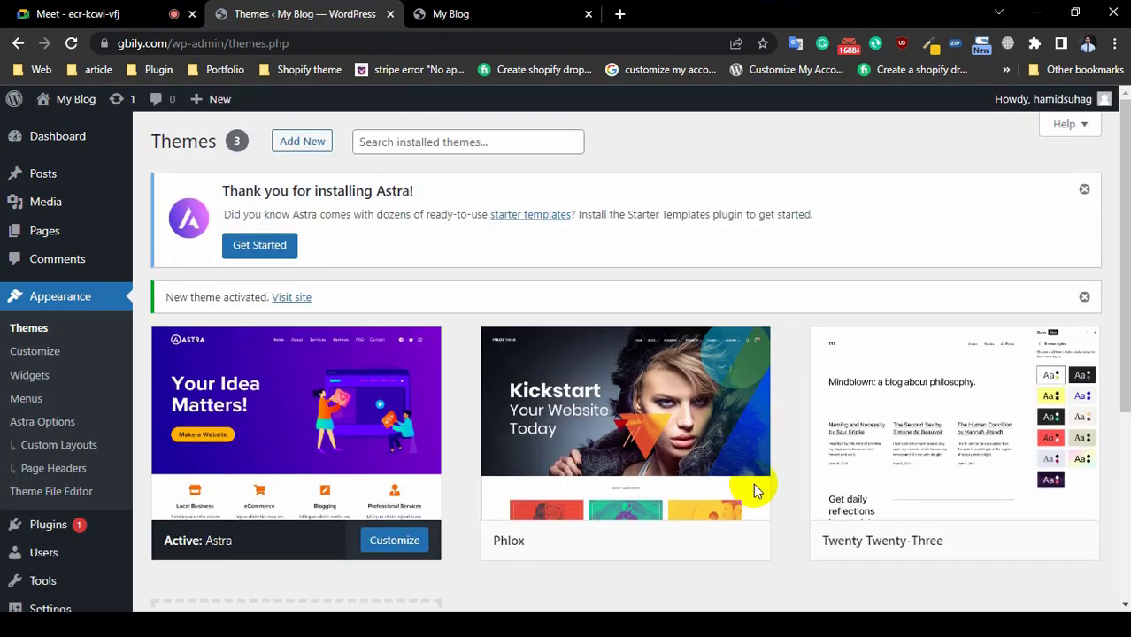
pyautogui.scroll(-4, 425, 456)
pyautogui.scroll(4, 760, 357)
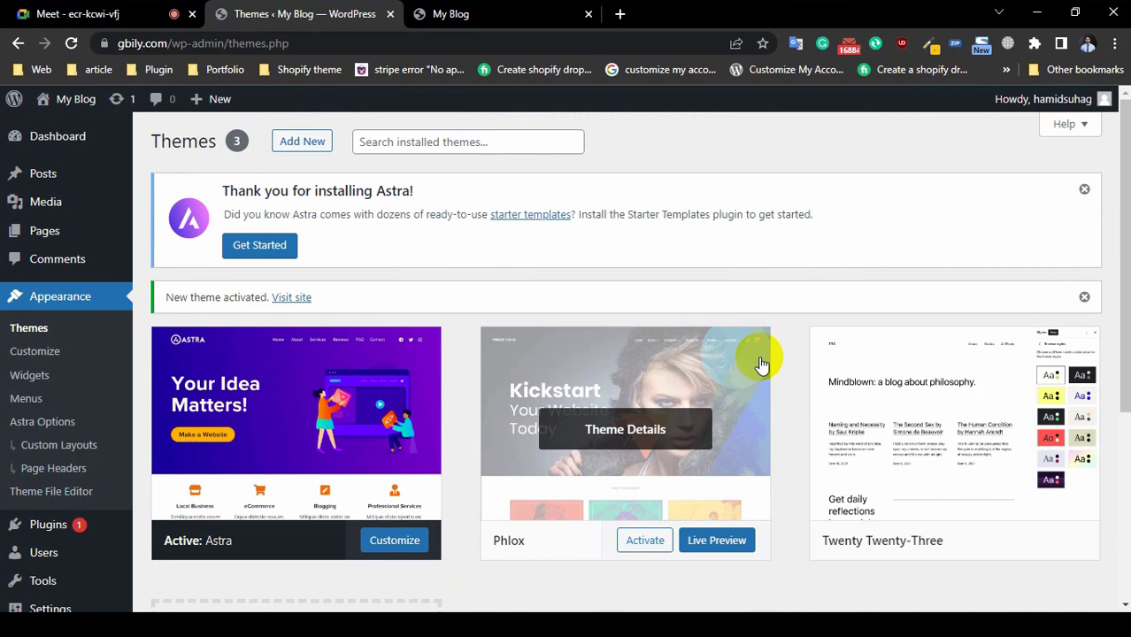
pyautogui.scroll(-2, 5, 388)
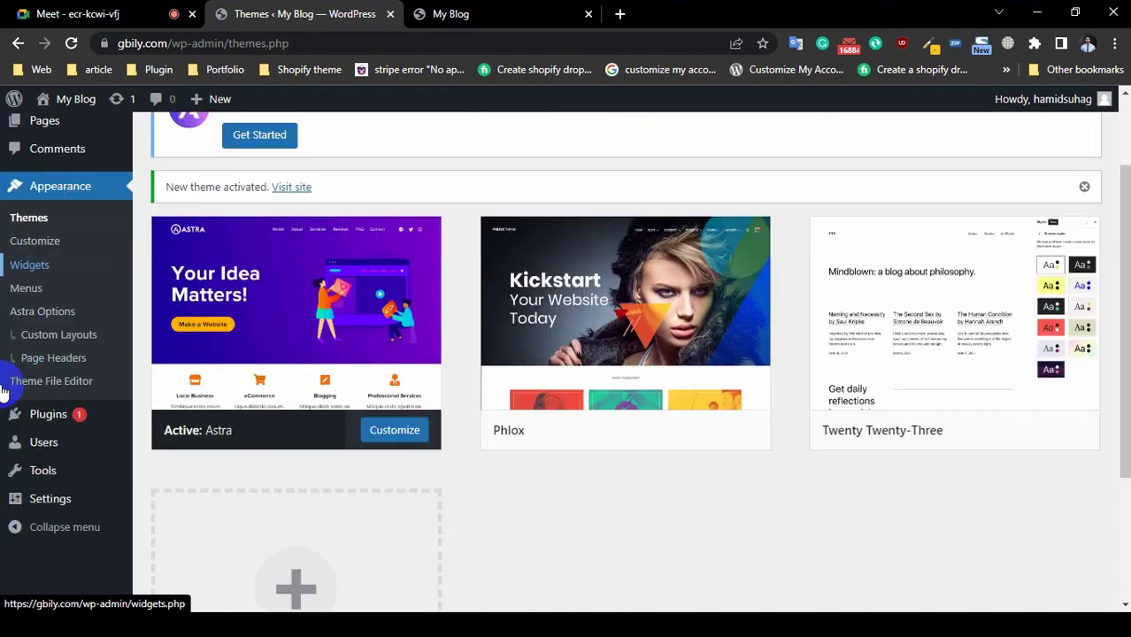
pyautogui.scroll(-1, 5, 388)
pyautogui.scroll(3, 25, 381)
pyautogui.click(247, 257)
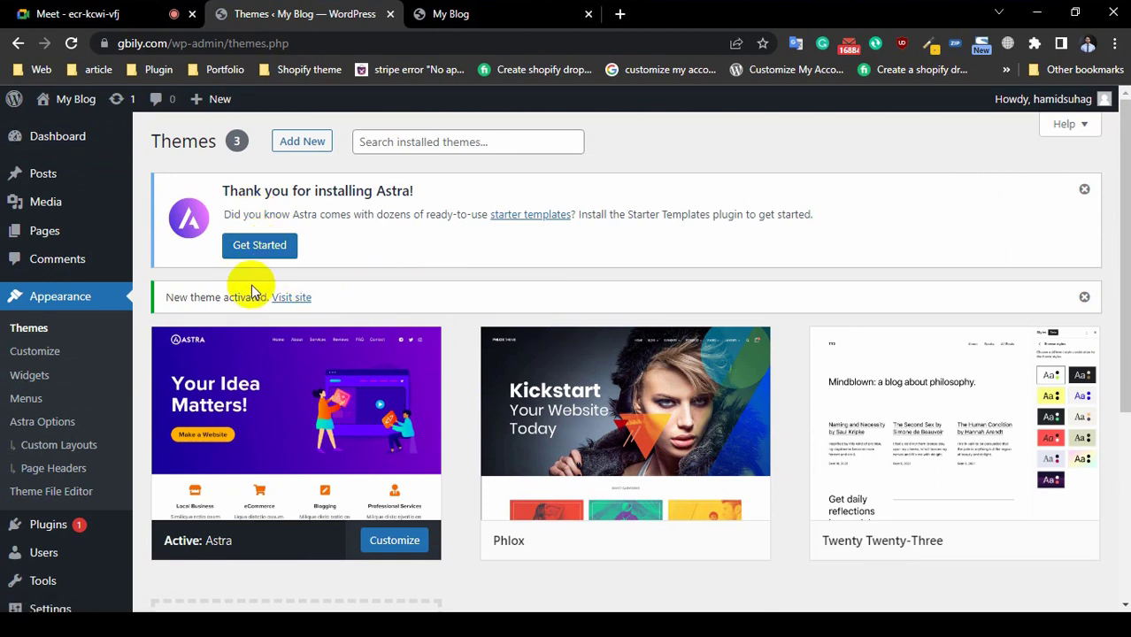
# Step: Launch Astra's Starter Templates via Build Your Website Now and choose Elementor as page builder
pyautogui.click(255, 246)
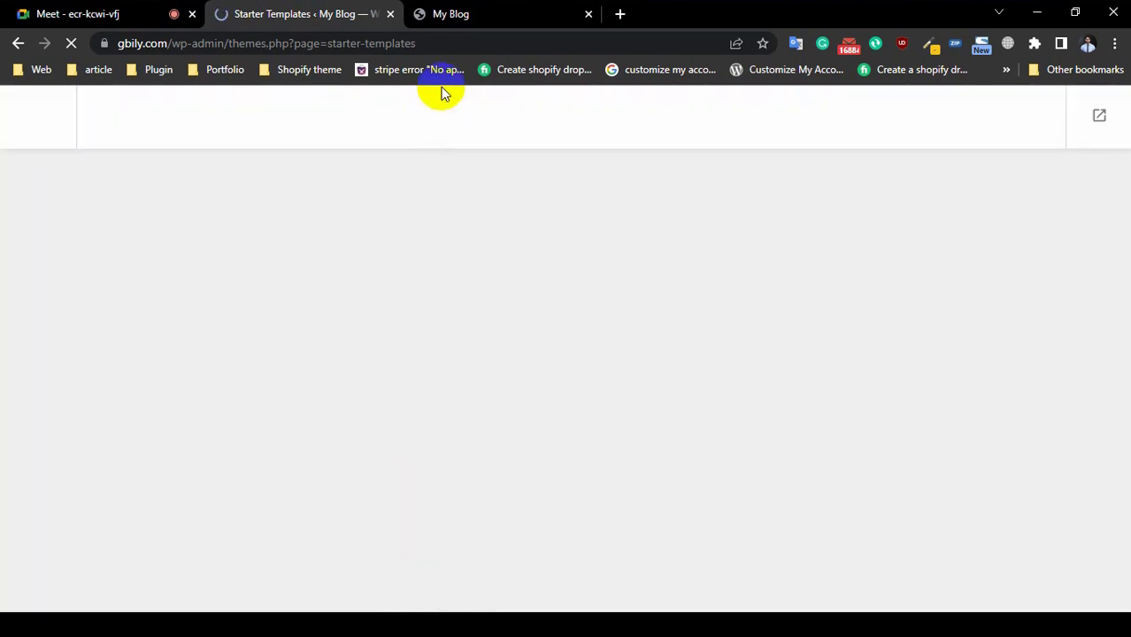
pyautogui.click(462, 15)
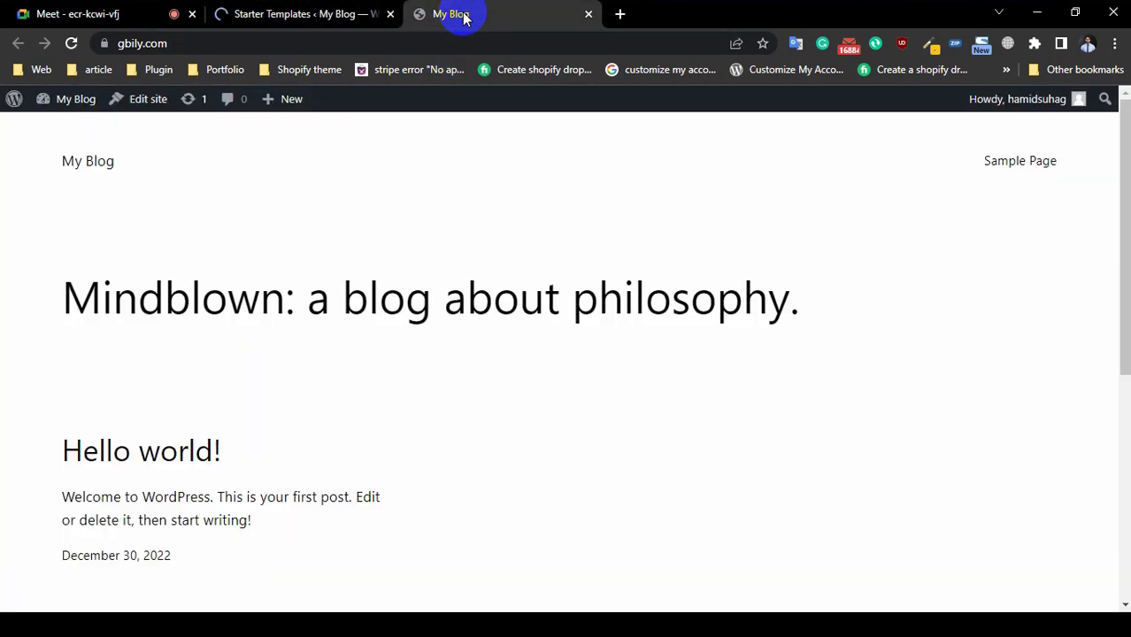
pyautogui.click(298, 19)
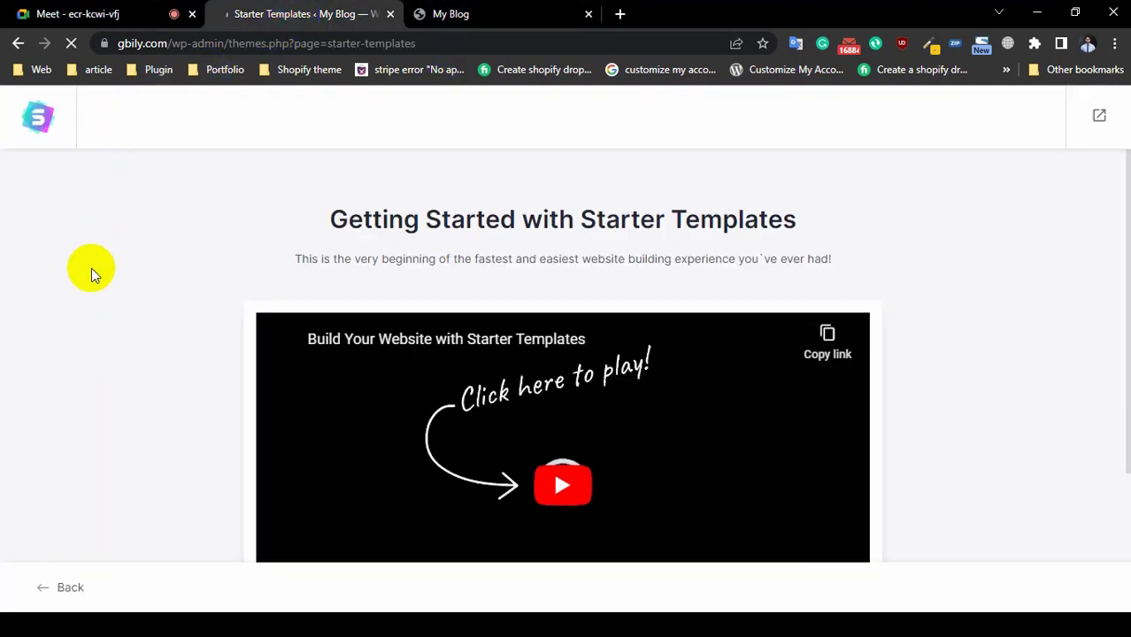
pyautogui.scroll(-3, 91, 269)
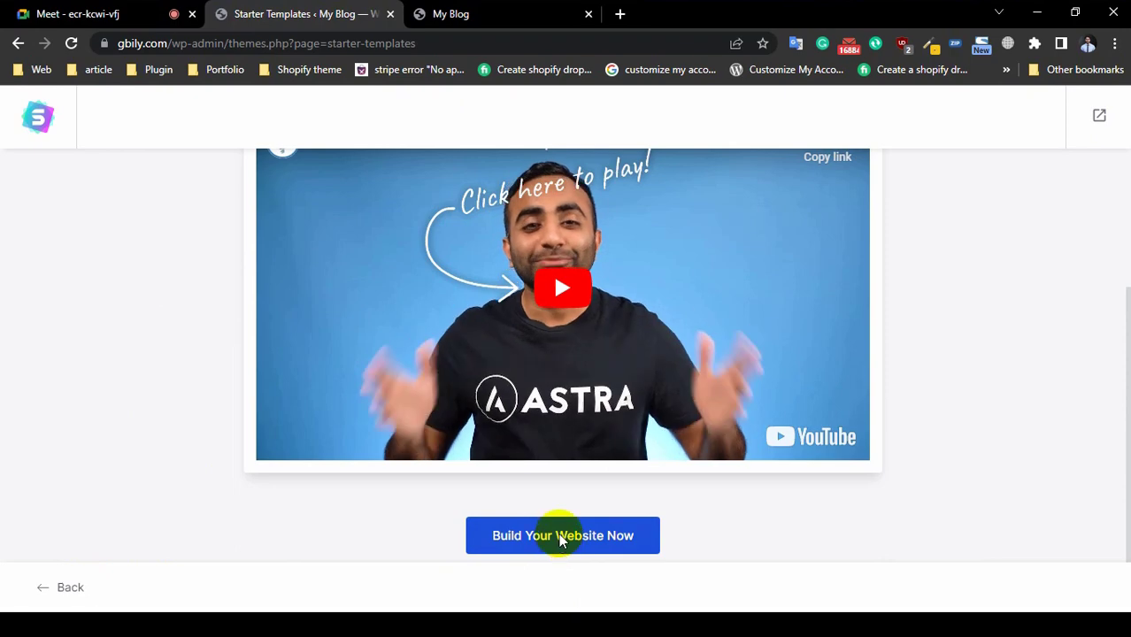
pyautogui.click(561, 536)
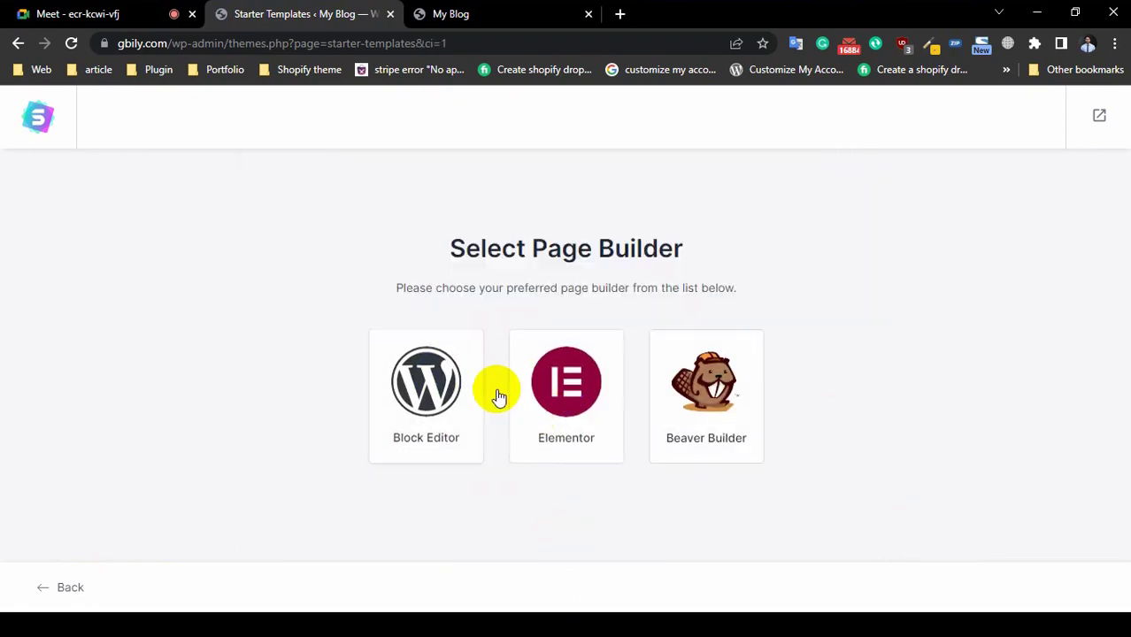
pyautogui.click(568, 443)
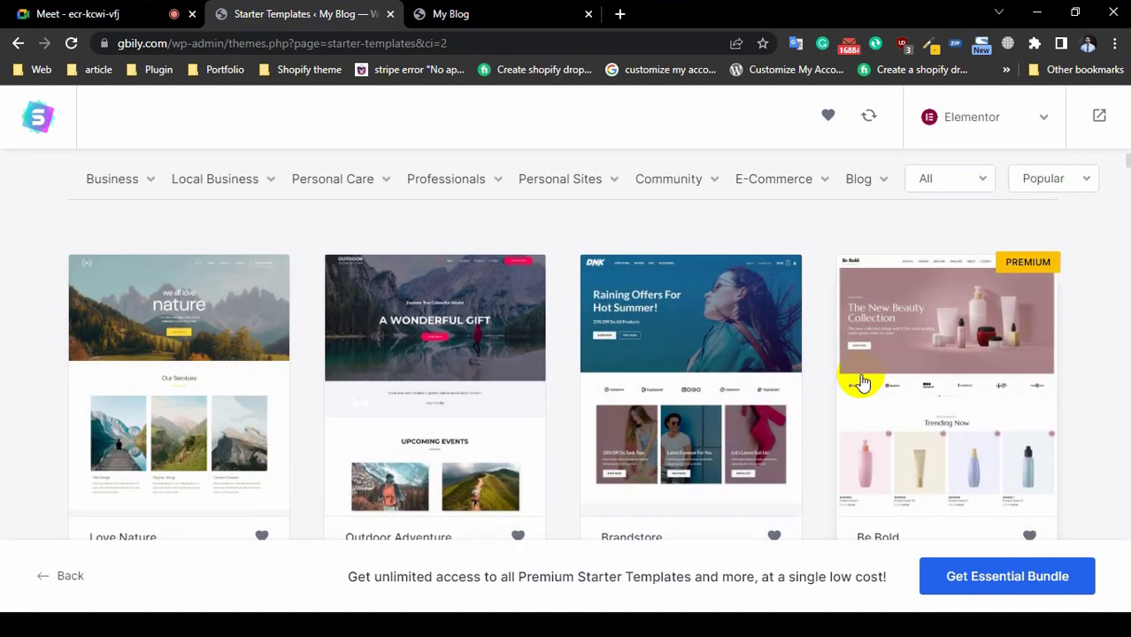
# Step: Filter the starter templates to E-Commerce and scroll until the Cosmetics Store card shows
pyautogui.click(761, 181)
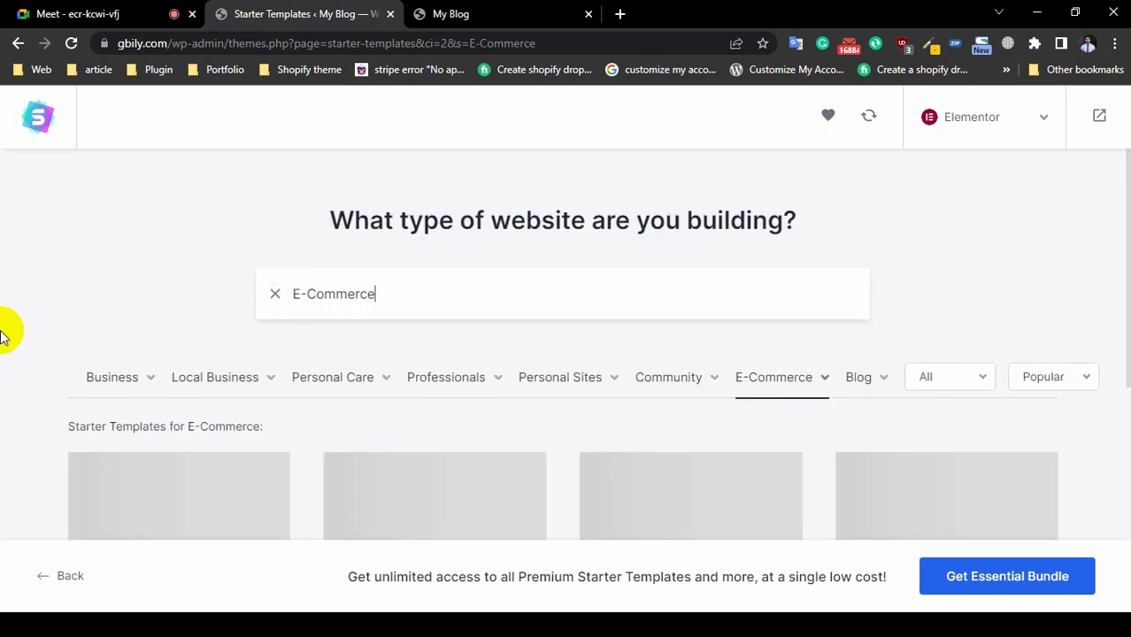
pyautogui.scroll(-3, 0, 334)
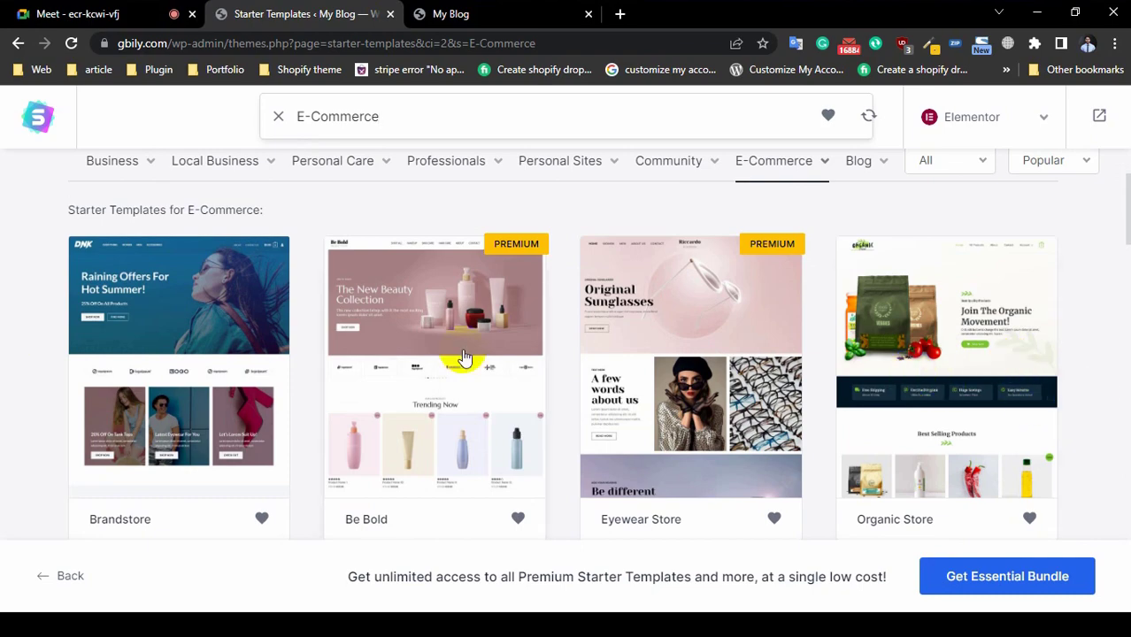
pyautogui.scroll(-4, 464, 356)
pyautogui.scroll(1, 101, 184)
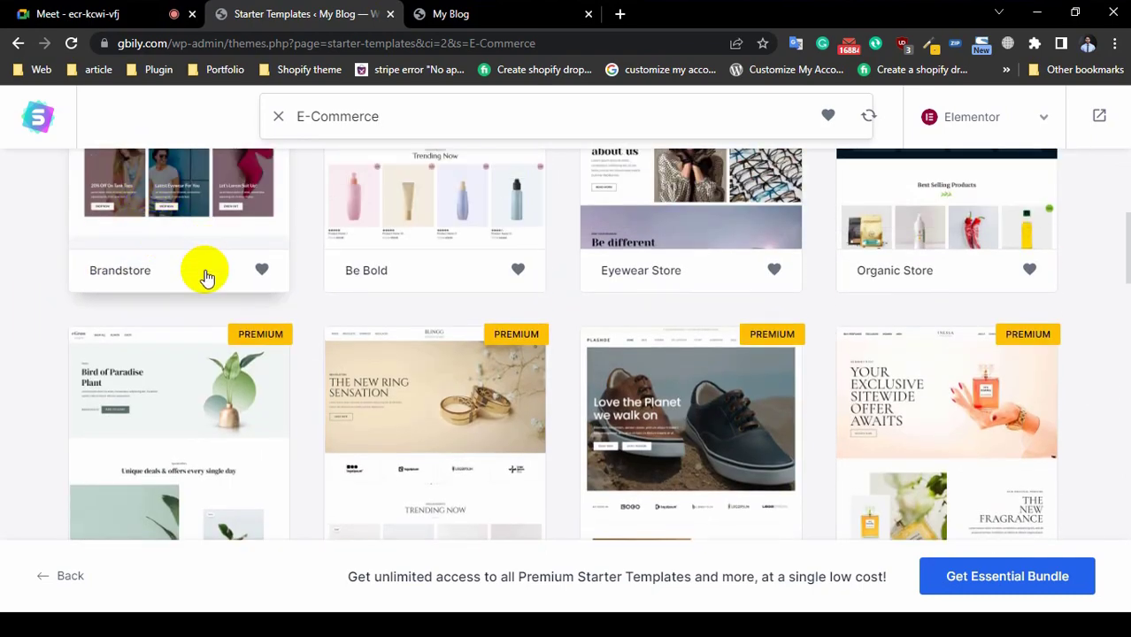
pyautogui.scroll(-5, 203, 276)
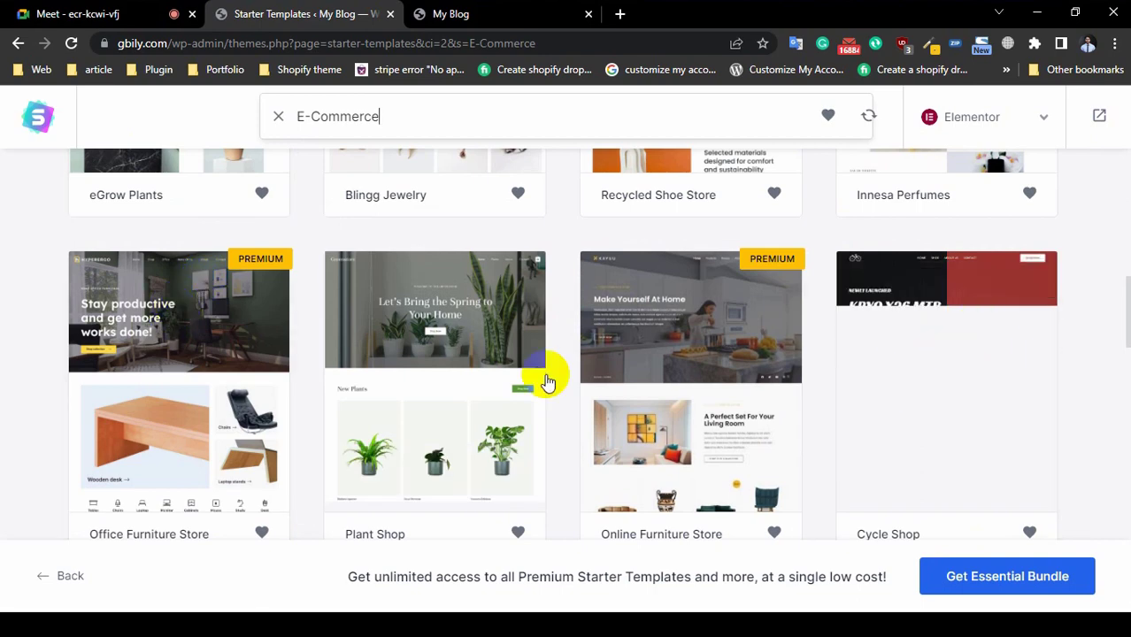
pyautogui.scroll(-5, 468, 389)
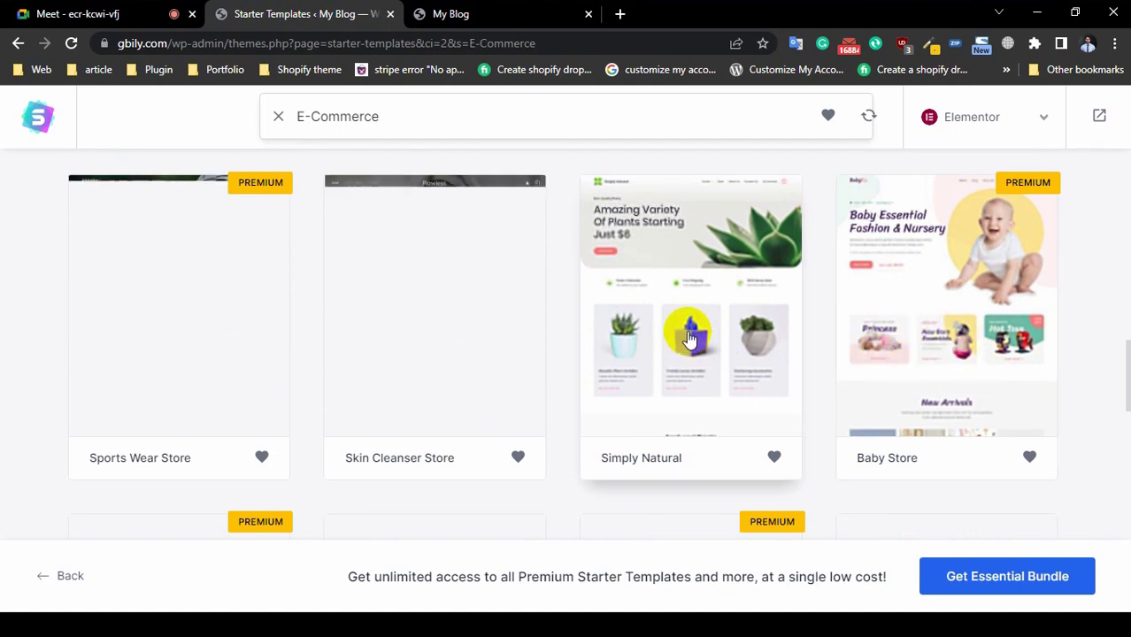
pyautogui.scroll(-5, 5, 336)
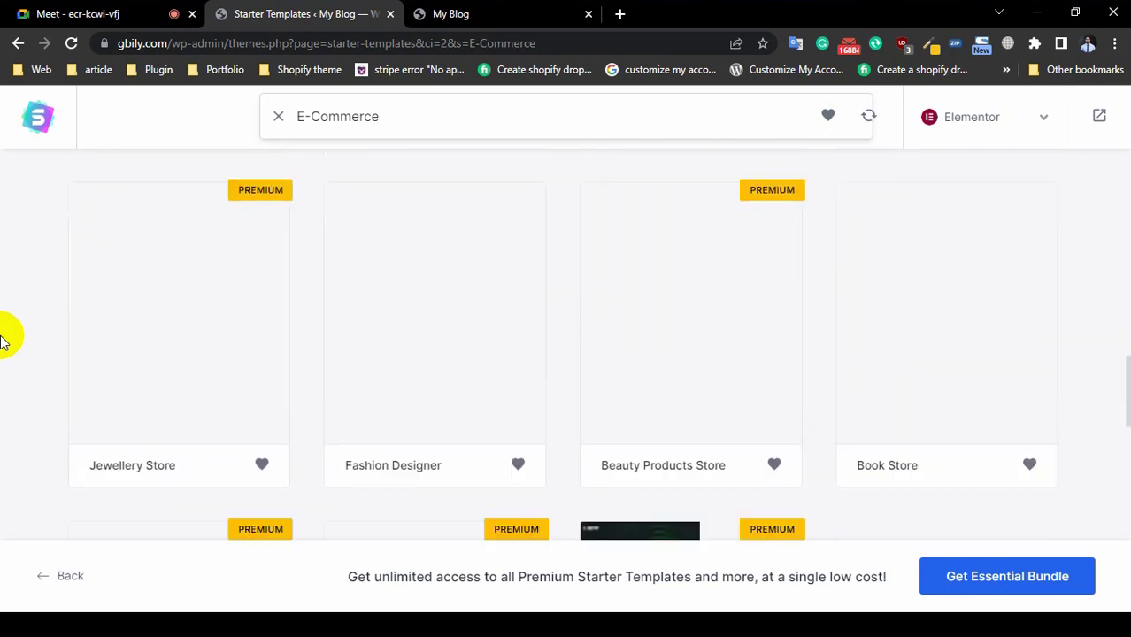
pyautogui.scroll(-2, 7, 335)
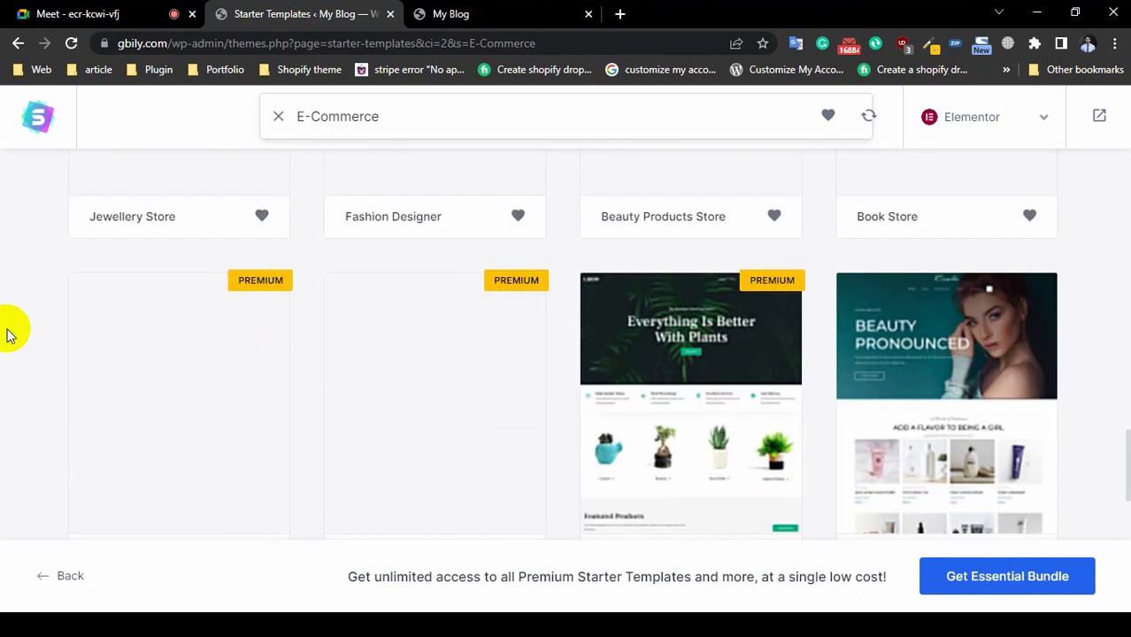
pyautogui.scroll(-3, 9, 336)
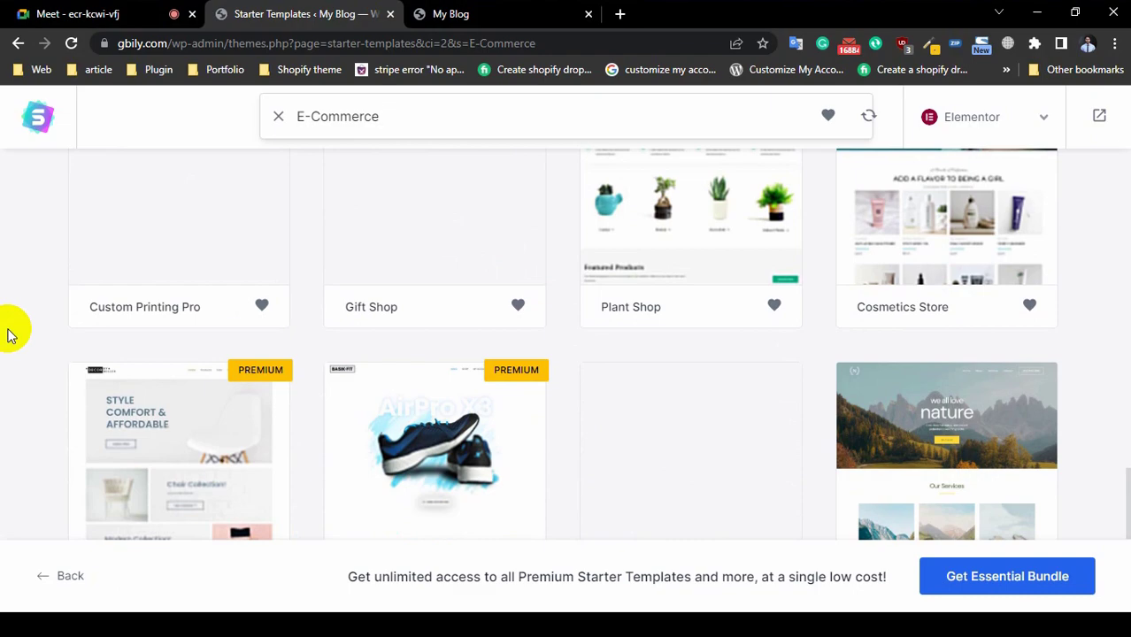
pyautogui.scroll(10, 9, 330)
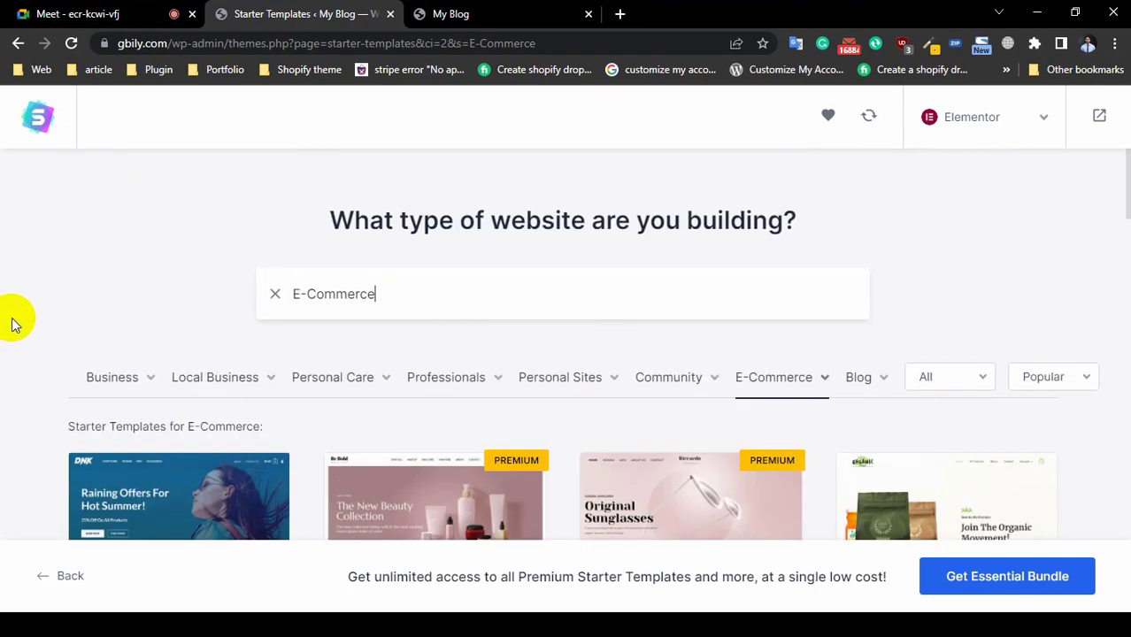
pyautogui.scroll(-5, 12, 325)
pyautogui.scroll(-3, 12, 325)
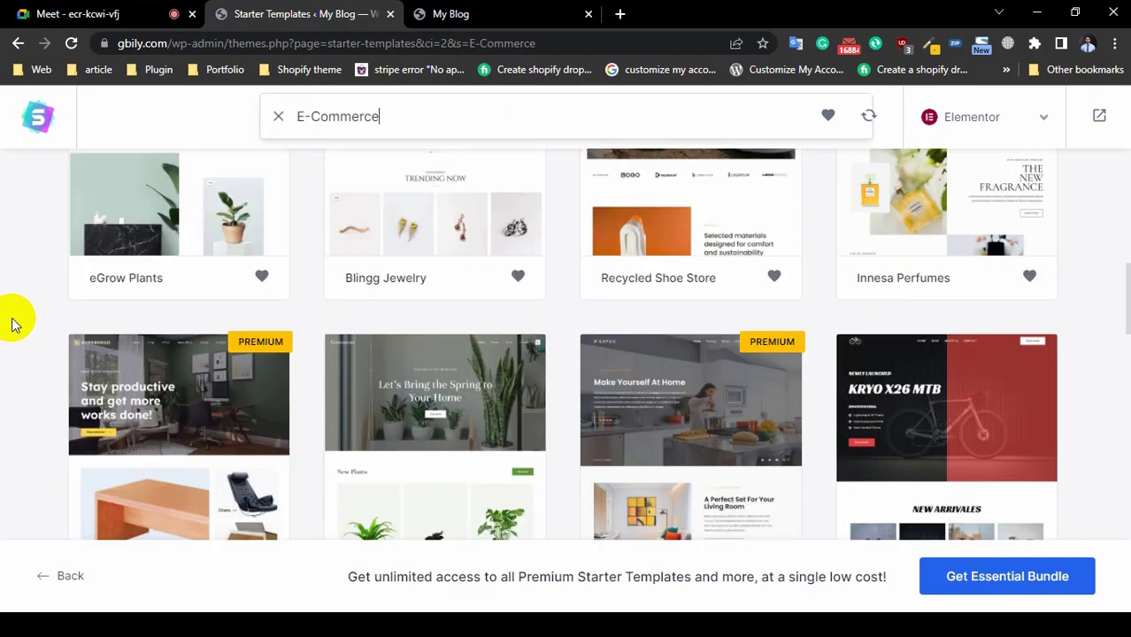
pyautogui.scroll(-3, 13, 325)
pyautogui.scroll(-1, 13, 325)
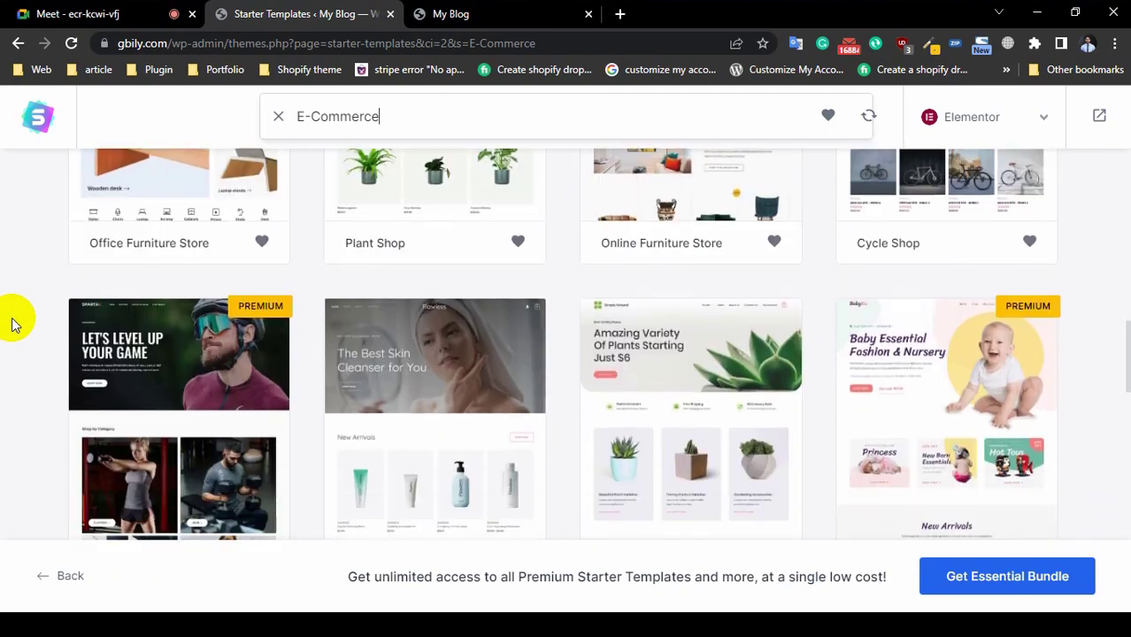
pyautogui.scroll(-3, 13, 325)
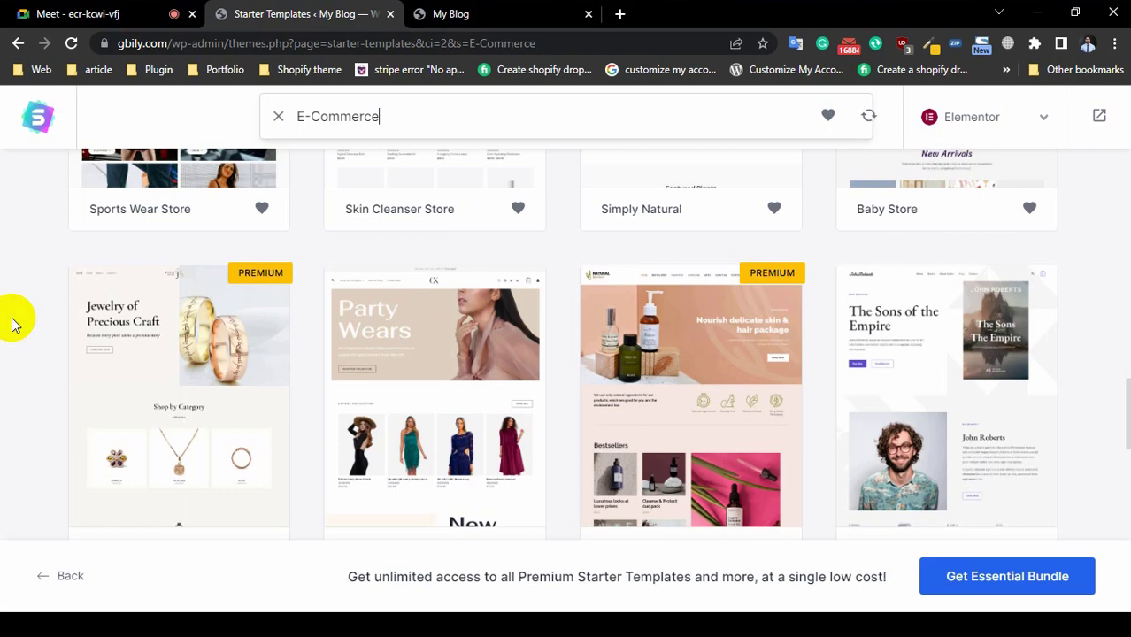
pyautogui.scroll(-3, 12, 325)
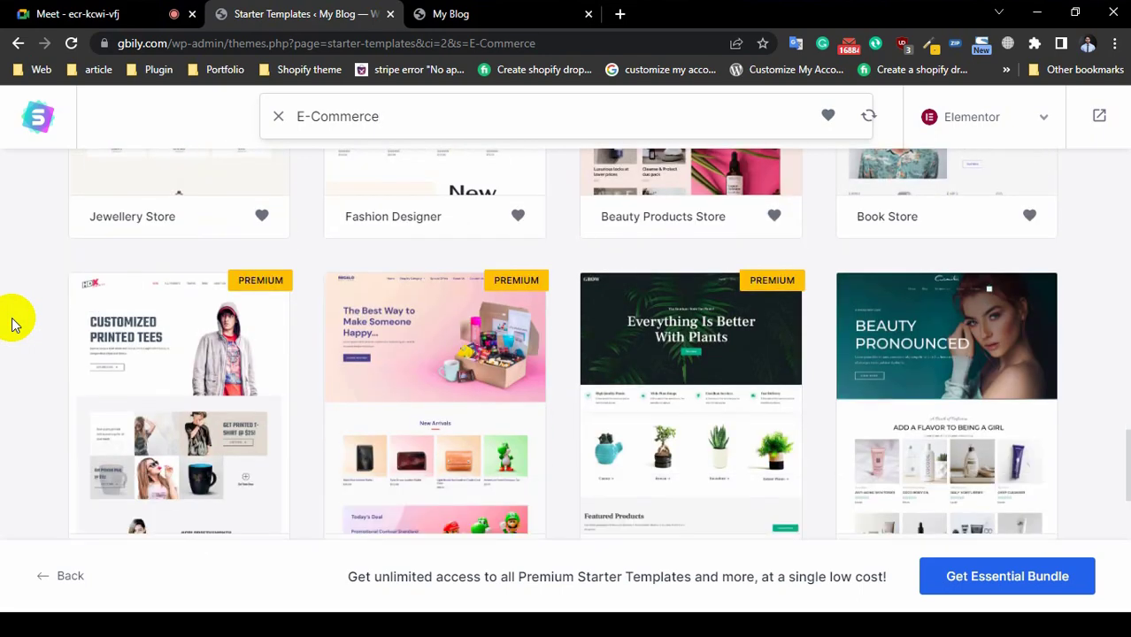
pyautogui.scroll(-2, 13, 325)
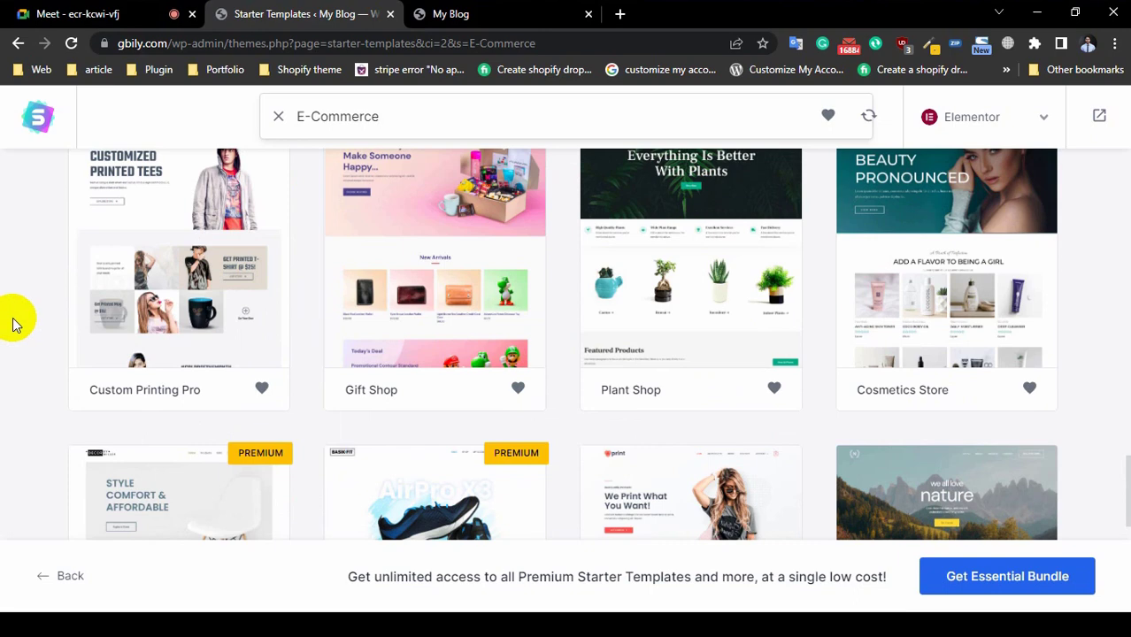
pyautogui.scroll(-2, 939, 346)
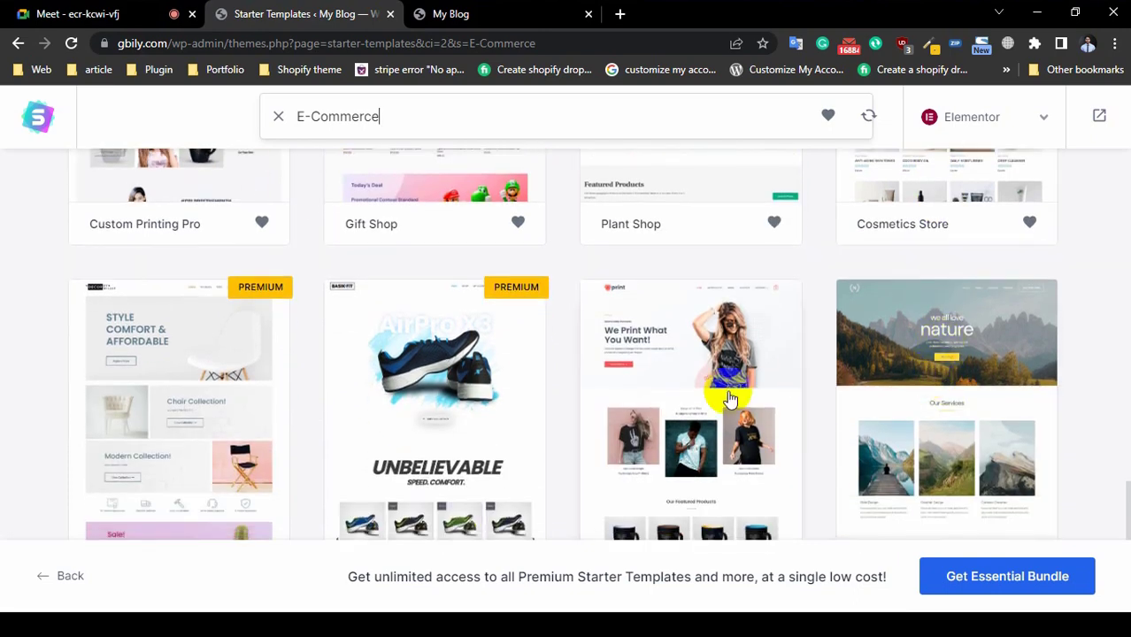
pyautogui.scroll(-2, 731, 397)
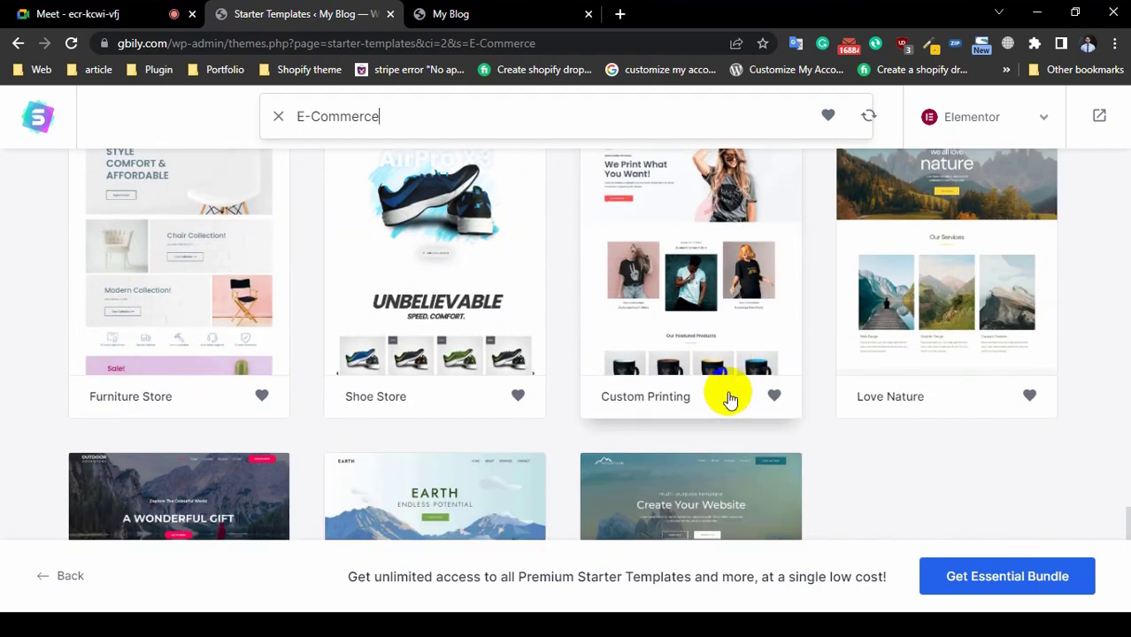
pyautogui.scroll(2, 731, 400)
pyautogui.scroll(2, 731, 400)
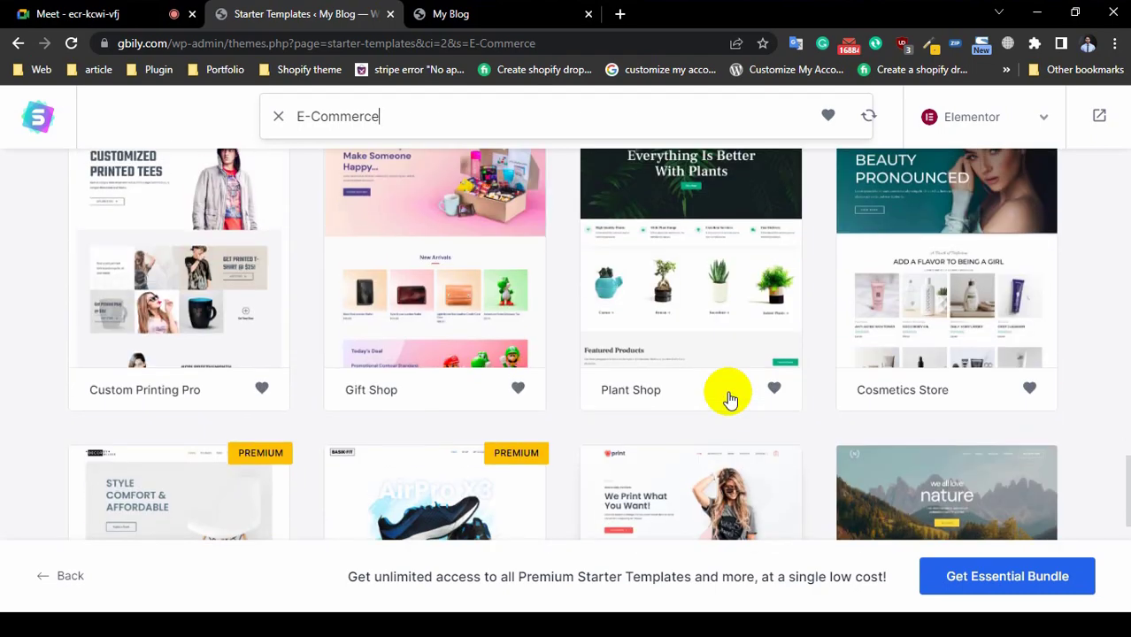
pyautogui.scroll(1, 396, 316)
pyautogui.scroll(10, 395, 317)
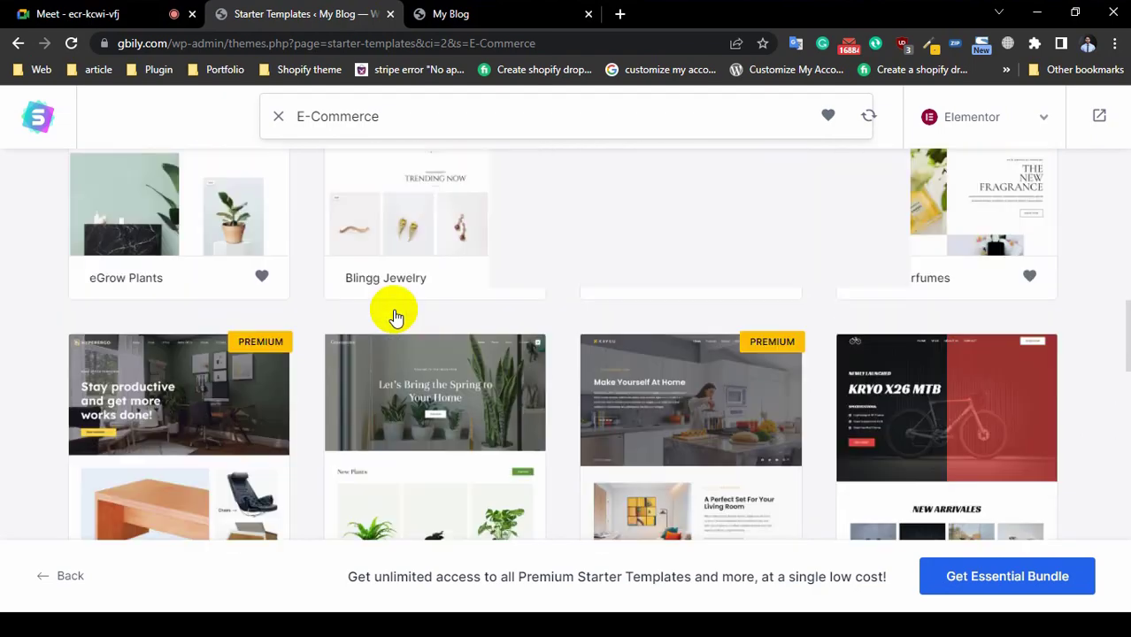
pyautogui.scroll(-4, 95, 405)
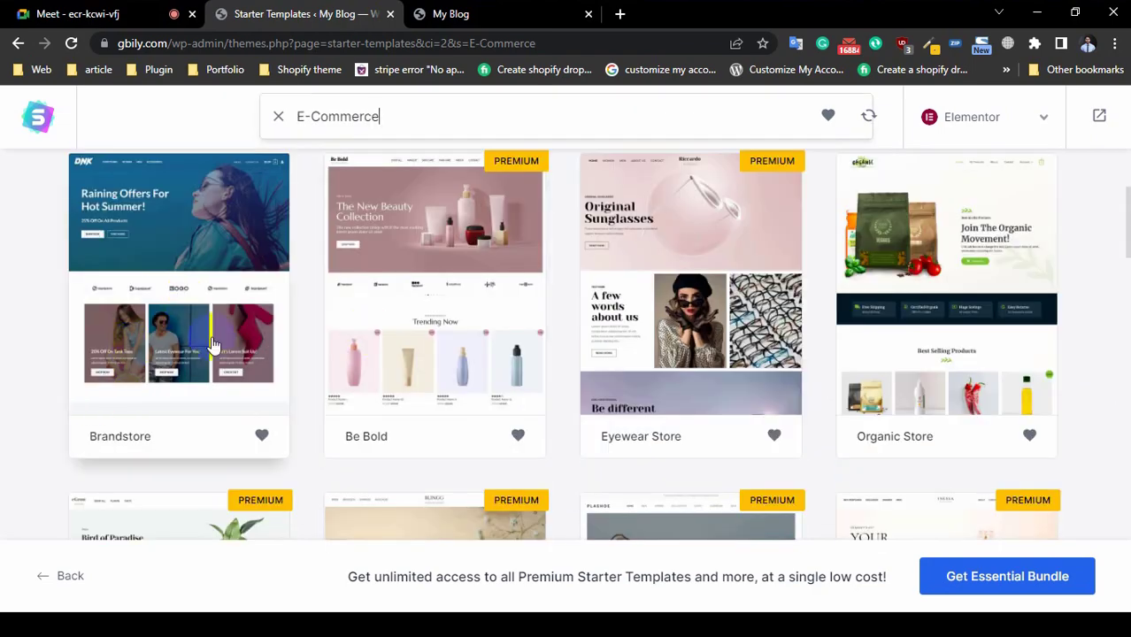
pyautogui.scroll(-1, 558, 374)
pyautogui.scroll(-10, 557, 374)
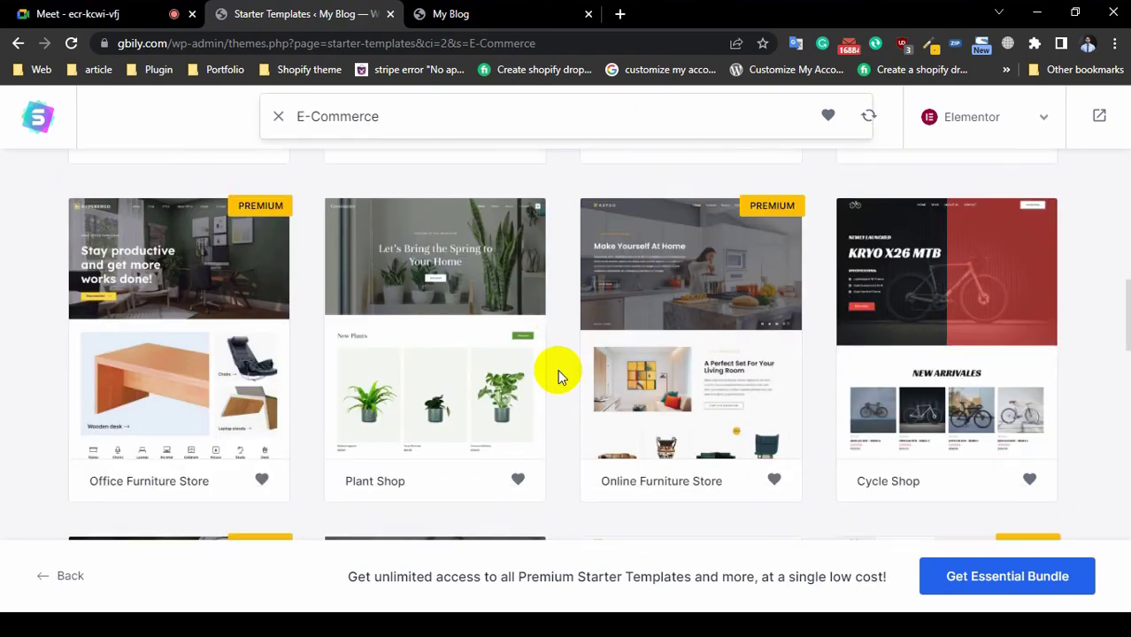
pyautogui.scroll(1, 633, 392)
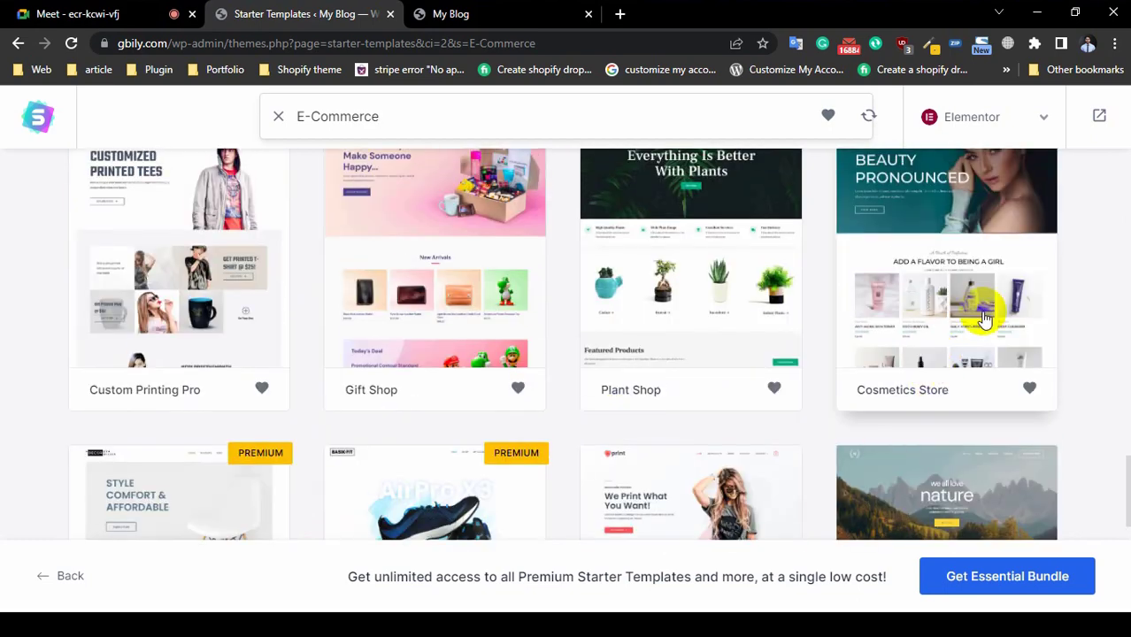
# Step: Pick Cosmetics Store, Skip & Continue on Logo, and Continue with default Colors & Fonts
pyautogui.click(972, 291)
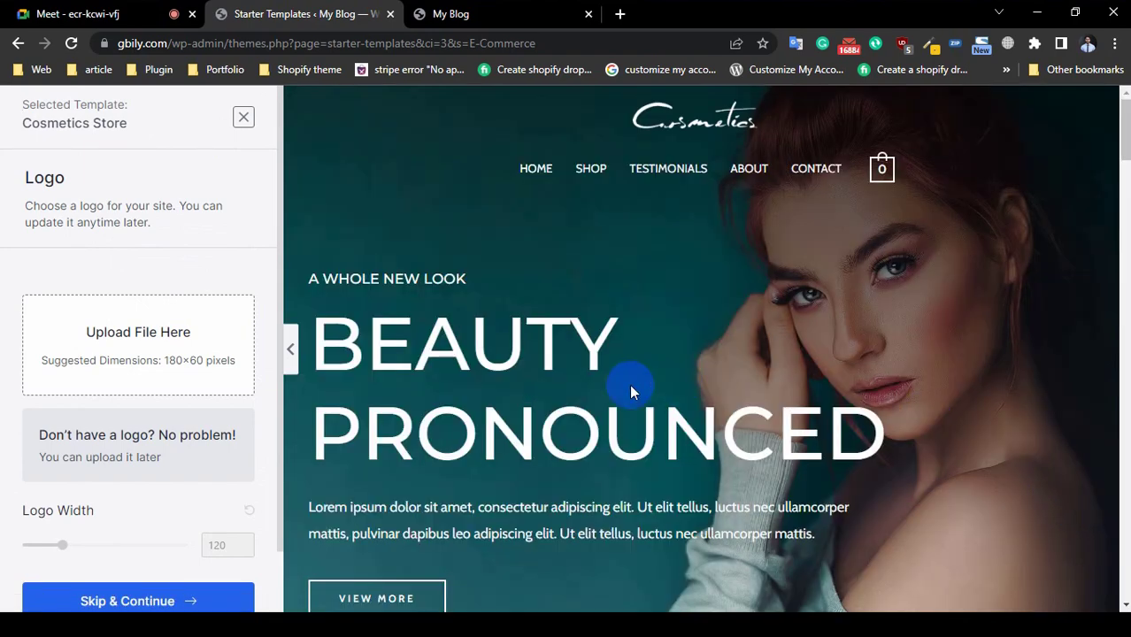
pyautogui.scroll(-15, 696, 407)
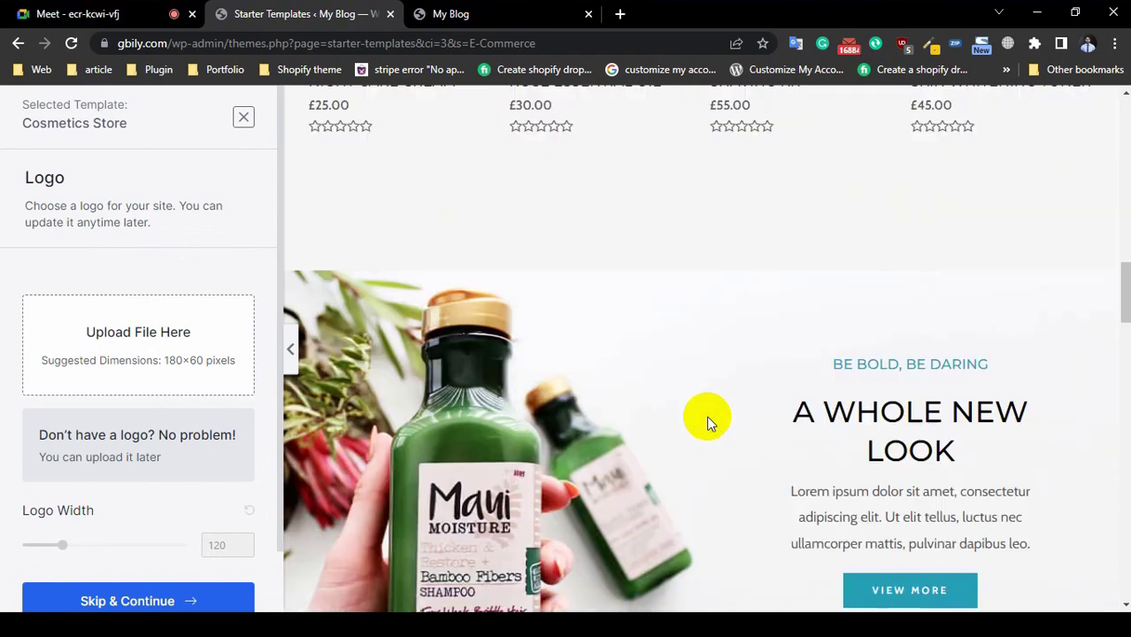
pyautogui.scroll(-15, 708, 420)
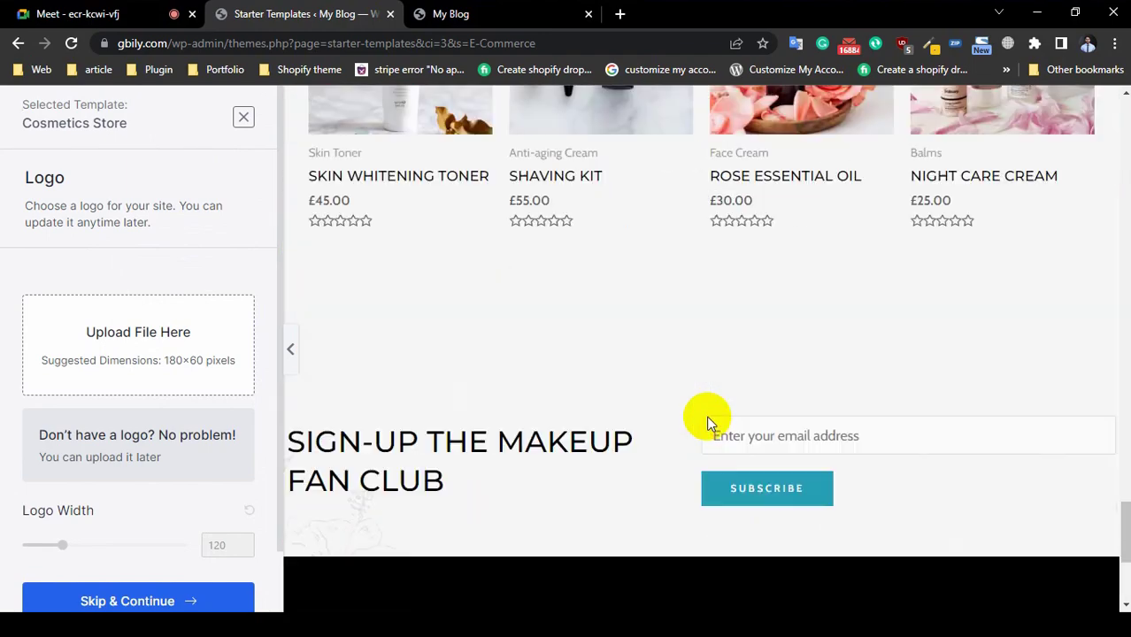
pyautogui.scroll(-3, 707, 423)
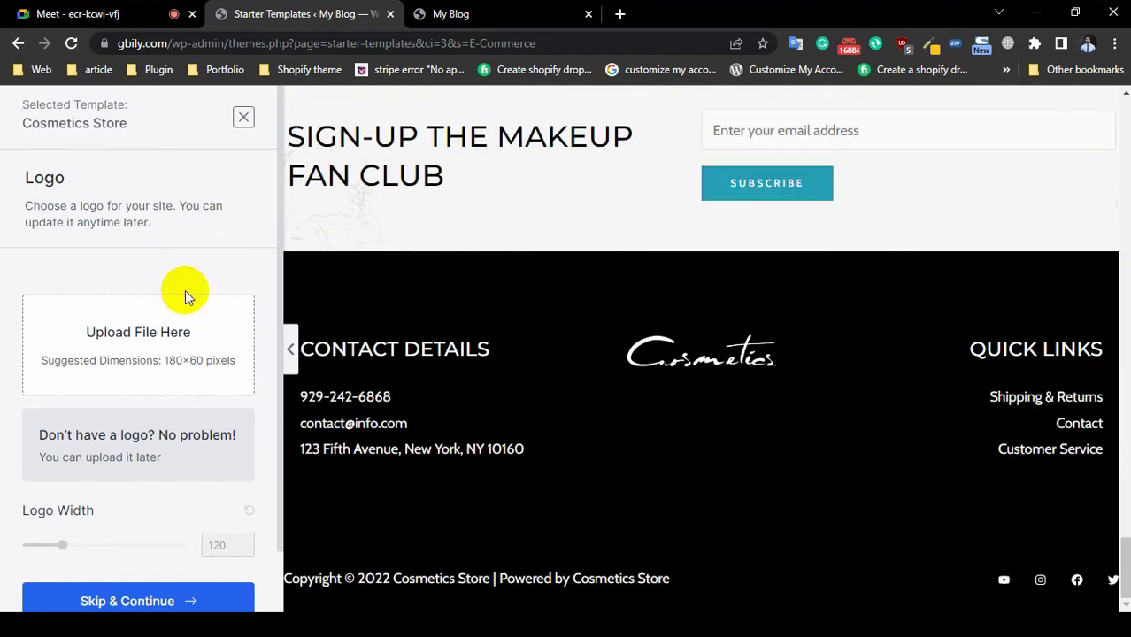
pyautogui.scroll(-1, 137, 540)
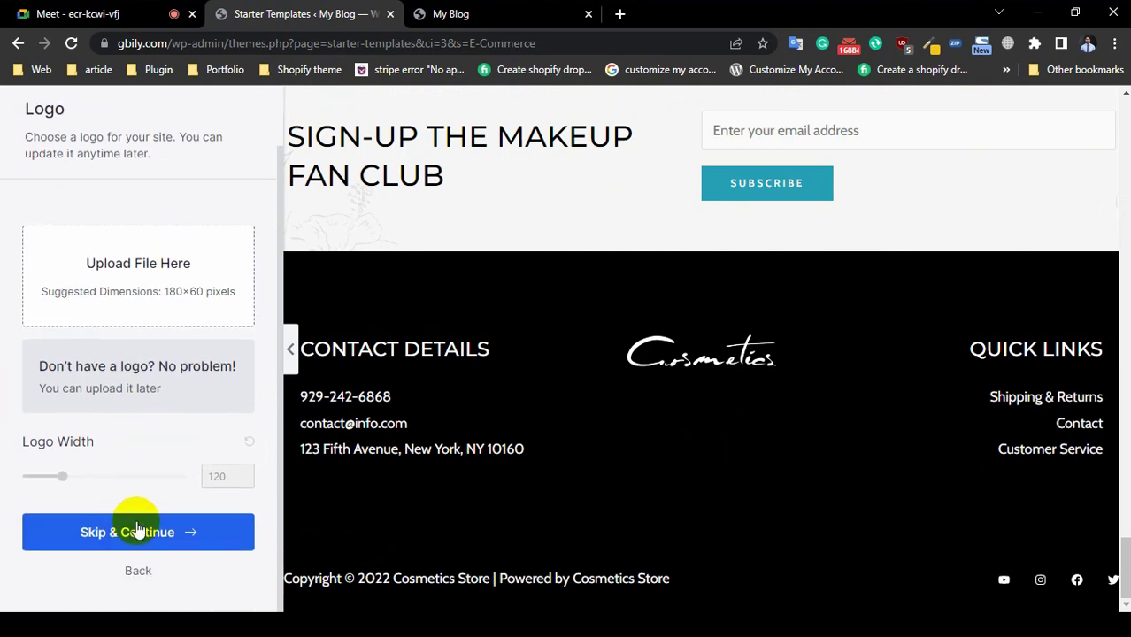
pyautogui.click(133, 533)
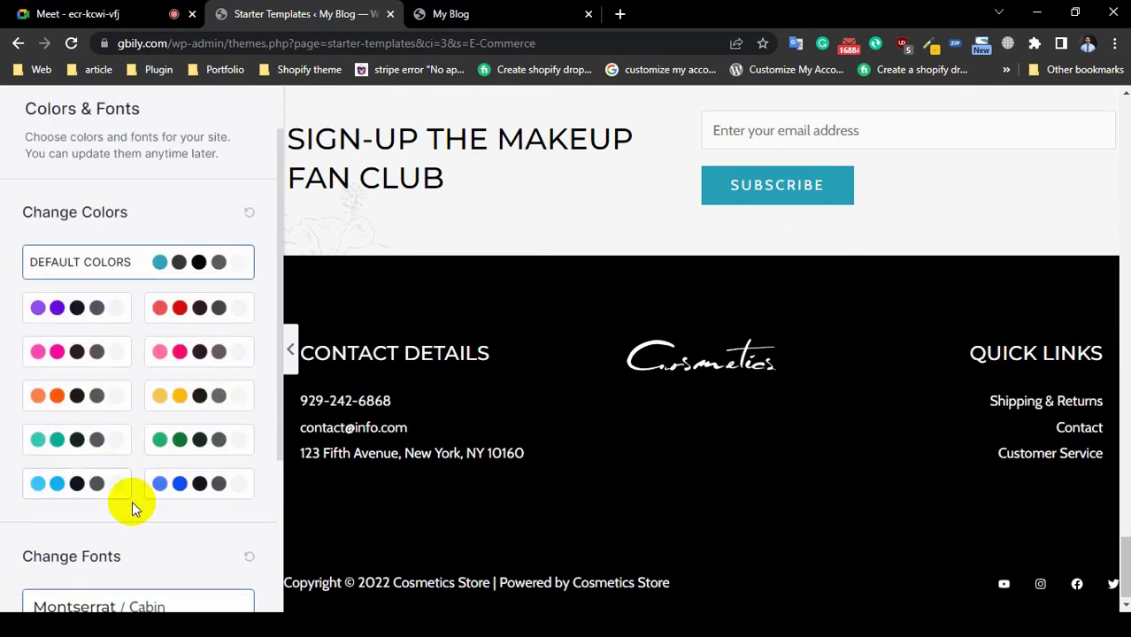
pyautogui.scroll(-3, 133, 509)
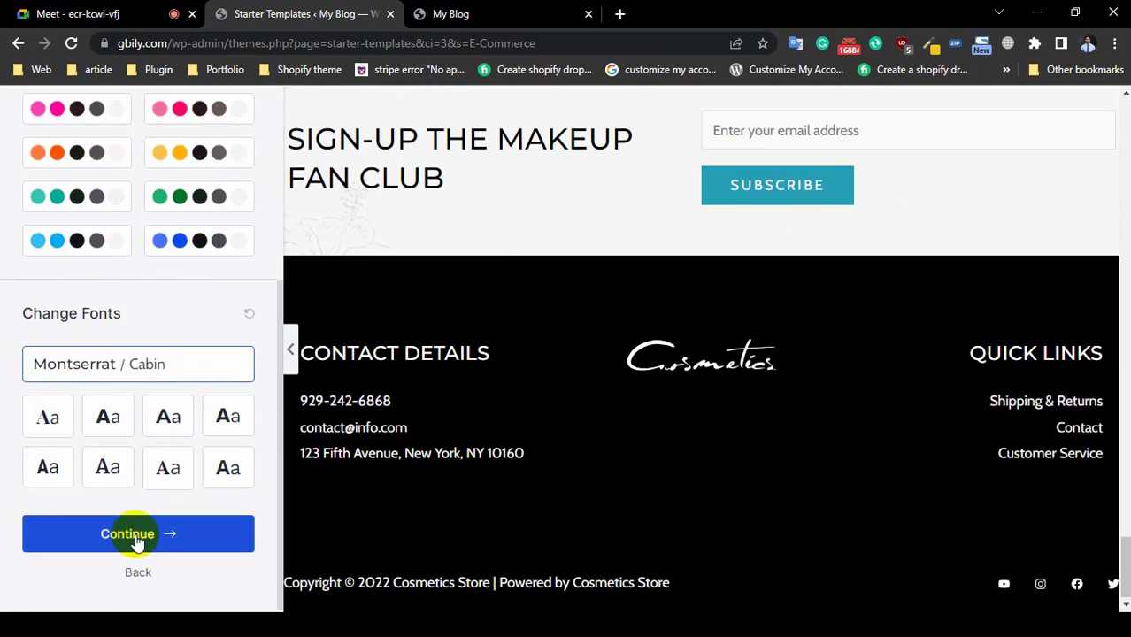
pyautogui.click(132, 534)
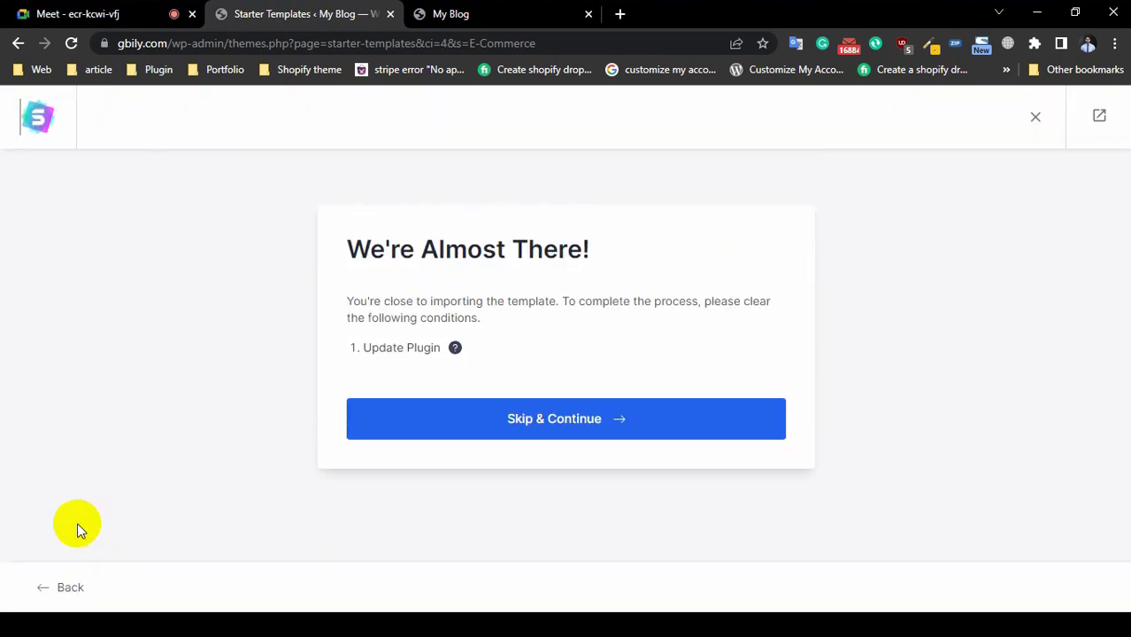
# Step: Skip past the plugin notice and fill in the first name and work email from saved entries
pyautogui.click(528, 422)
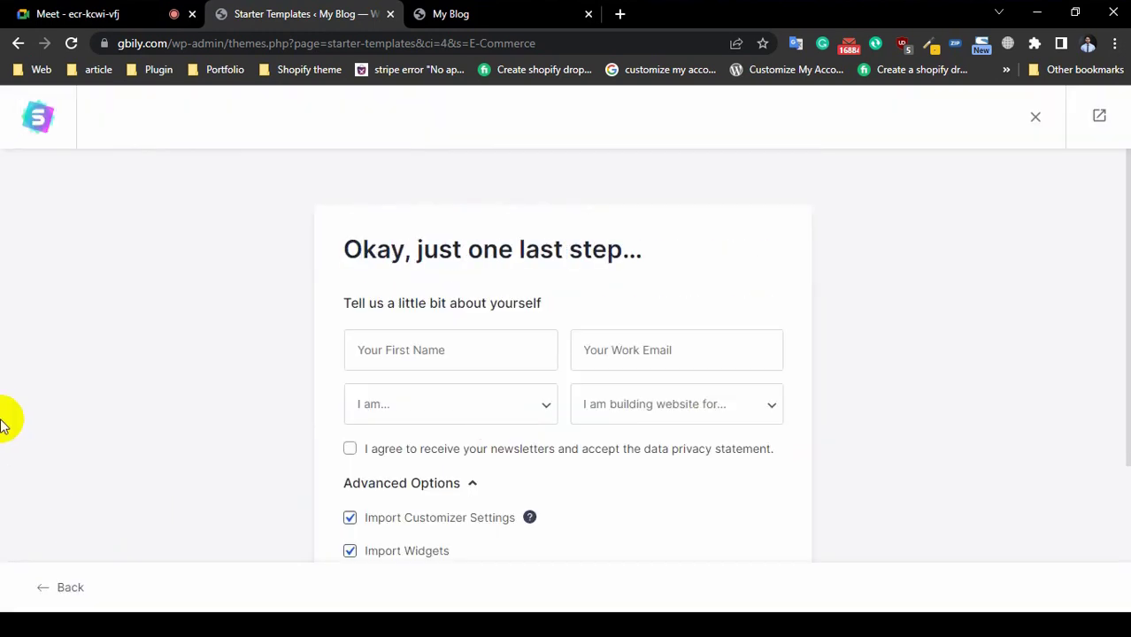
pyautogui.click(405, 351)
pyautogui.click(451, 397)
pyautogui.click(627, 363)
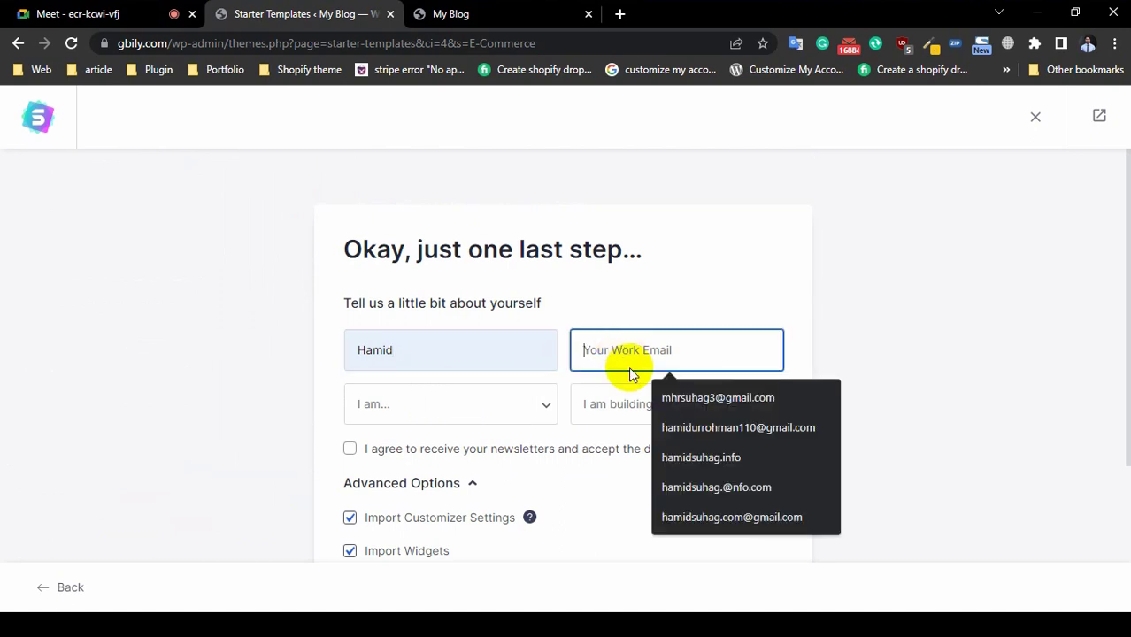
pyautogui.click(661, 397)
# Step: Choose Intermediate and Myself/My Company, accept the newsletter, and submit to build the site
pyautogui.click(426, 400)
pyautogui.click(389, 463)
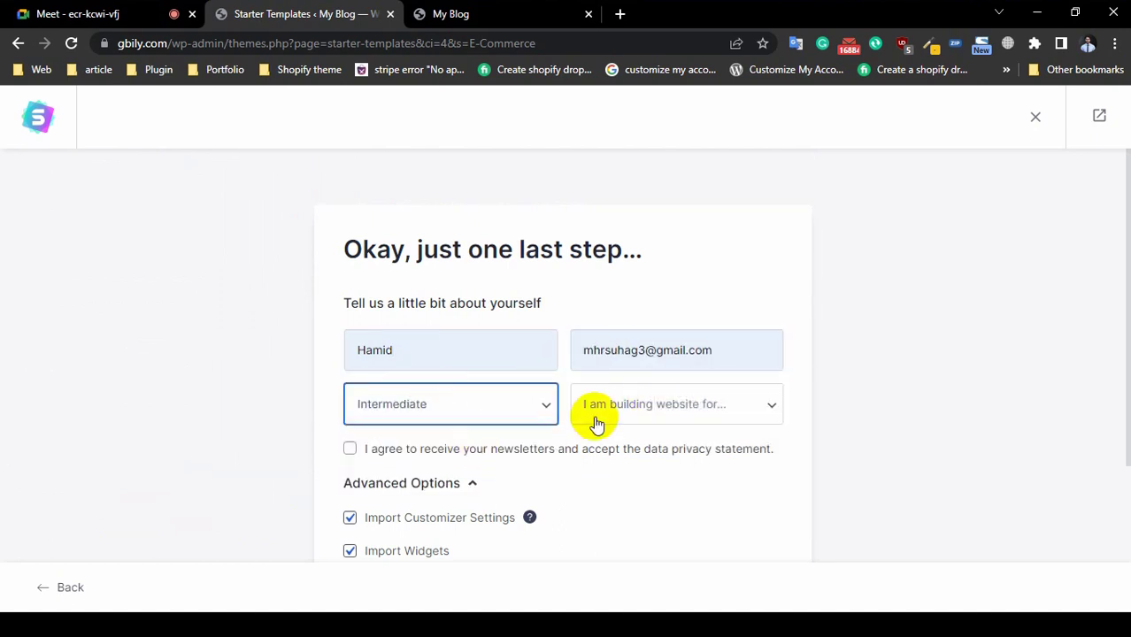
pyautogui.click(601, 416)
pyautogui.click(609, 450)
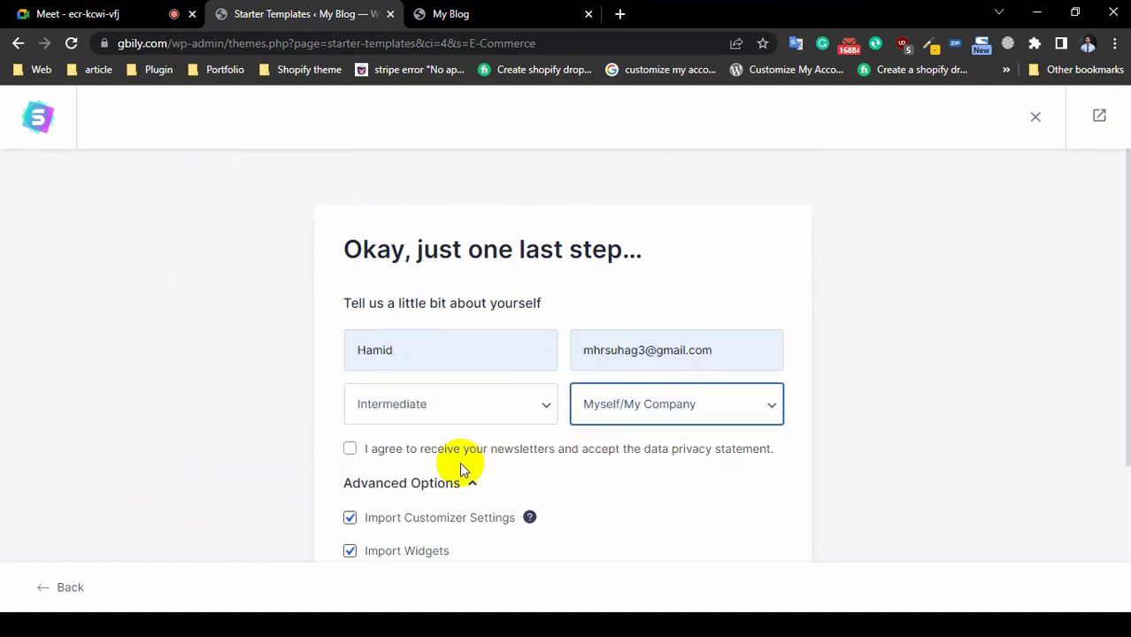
pyautogui.click(349, 449)
pyautogui.scroll(-3, 374, 464)
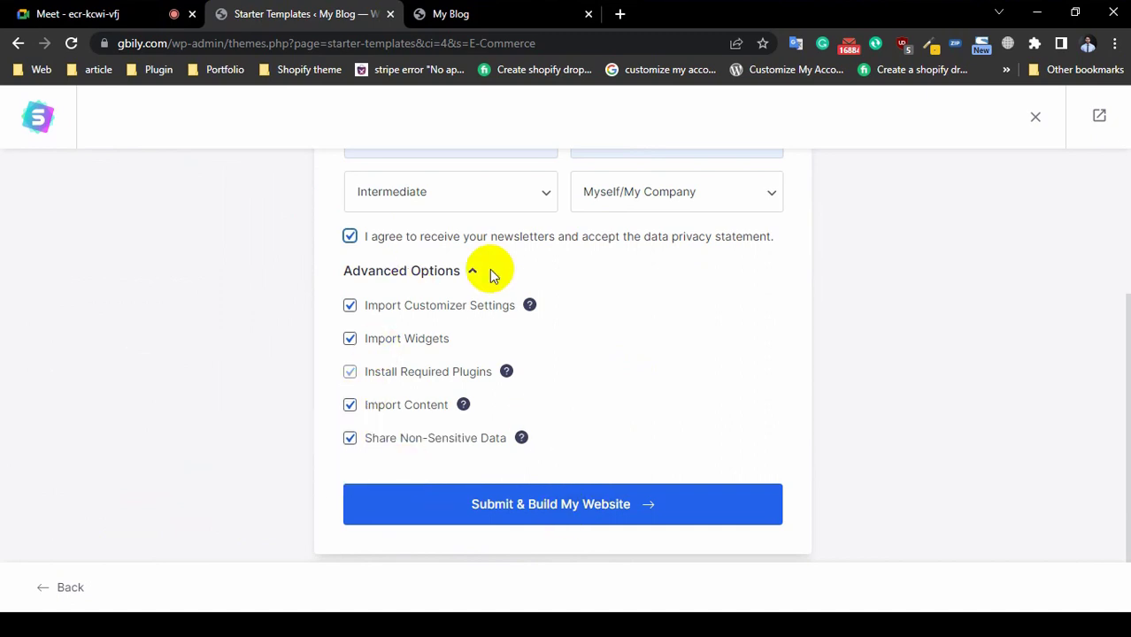
pyautogui.click(534, 511)
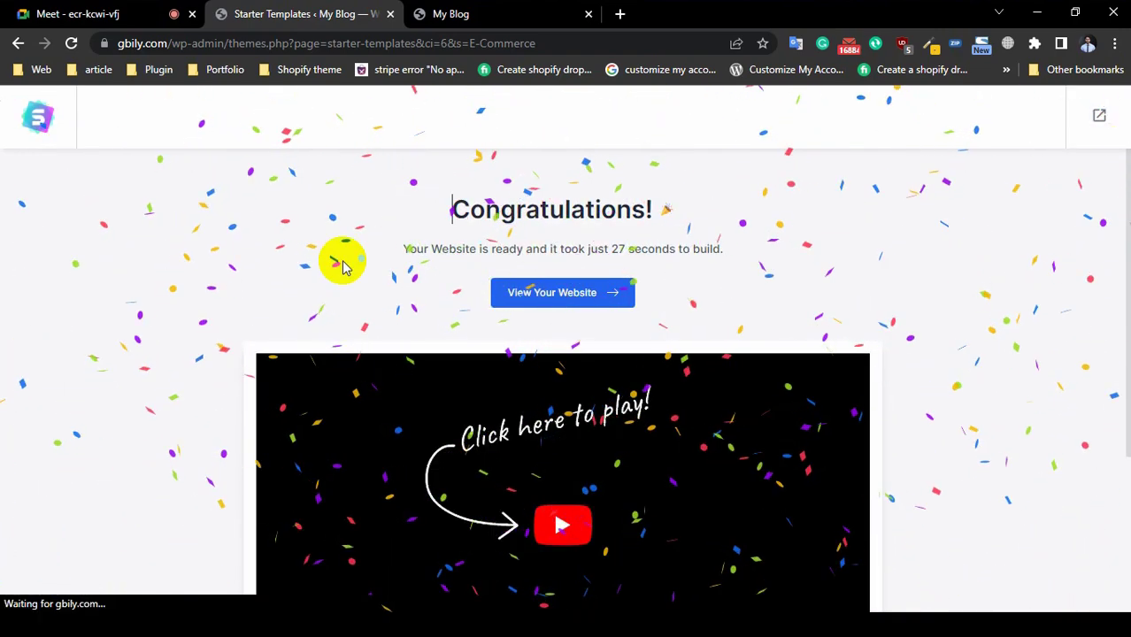
# Step: Open the newly built website, briefly admitting a waiting participant to the video call
pyautogui.click(585, 298)
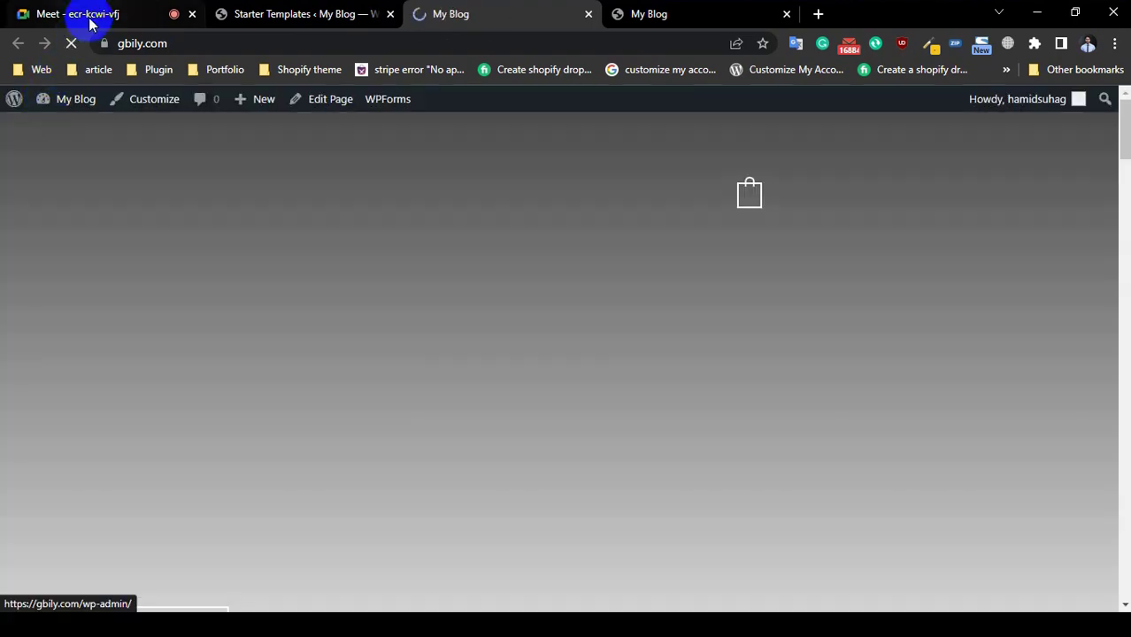
pyautogui.click(88, 13)
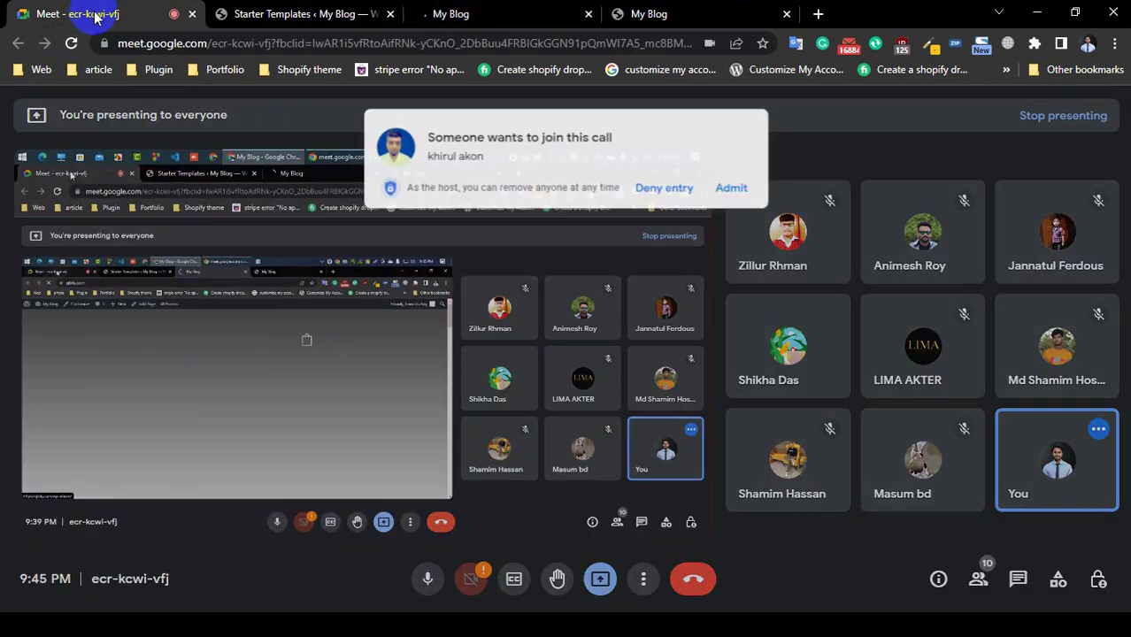
pyautogui.click(719, 185)
pyautogui.click(501, 16)
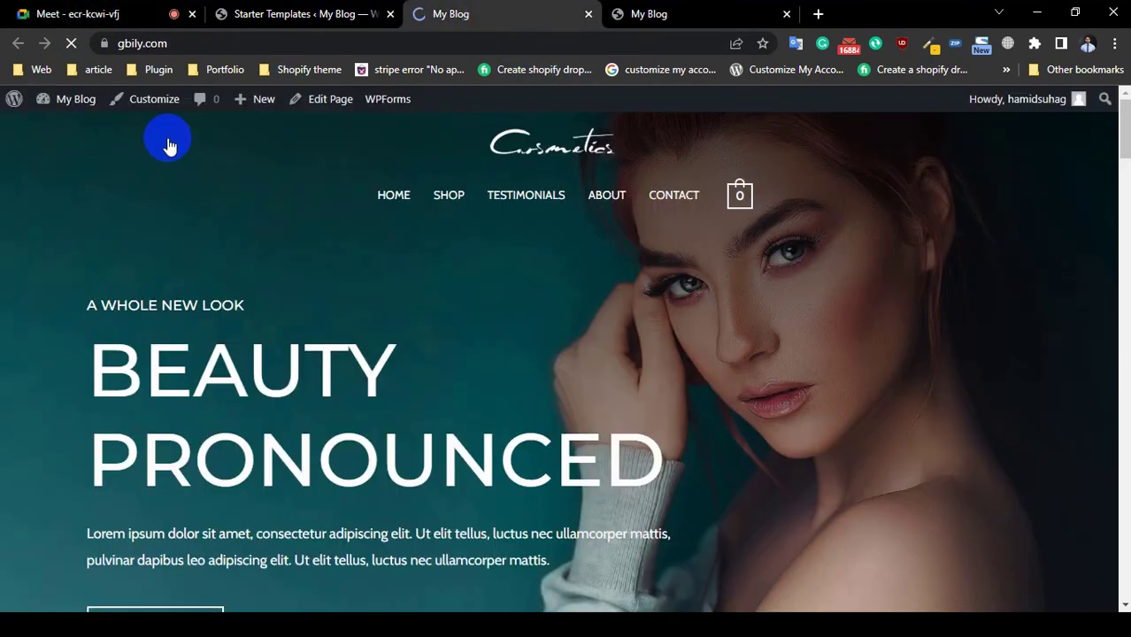
# Step: Scroll the homepage to the Latest Products grid and open SHAVING KIT
pyautogui.scroll(-10, 38, 533)
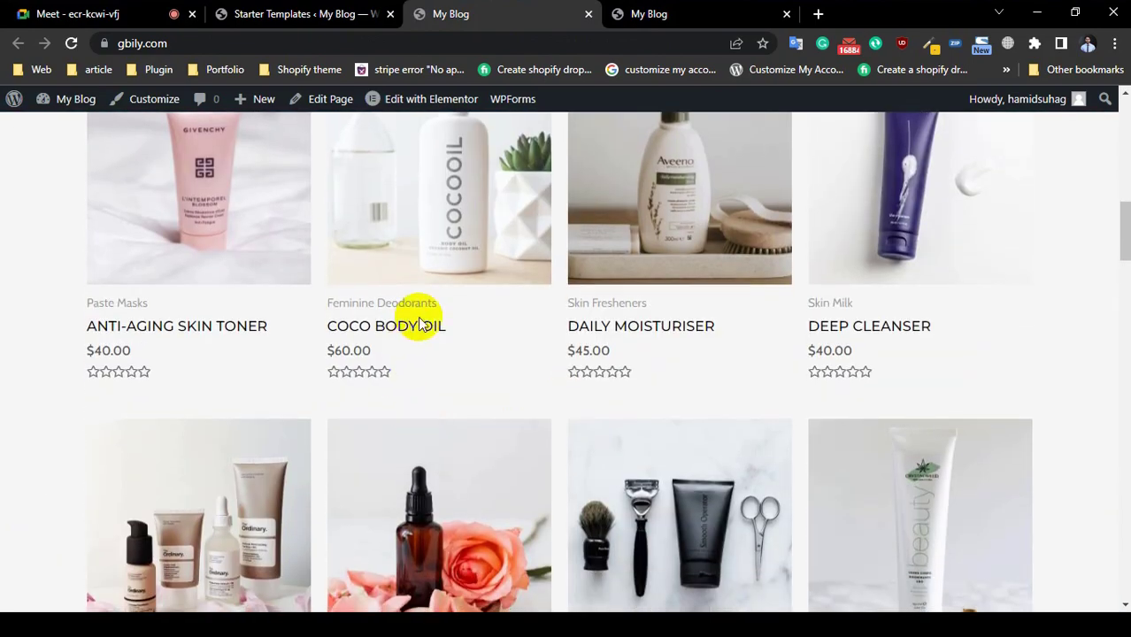
pyautogui.scroll(-4, 197, 396)
pyautogui.scroll(-15, 623, 310)
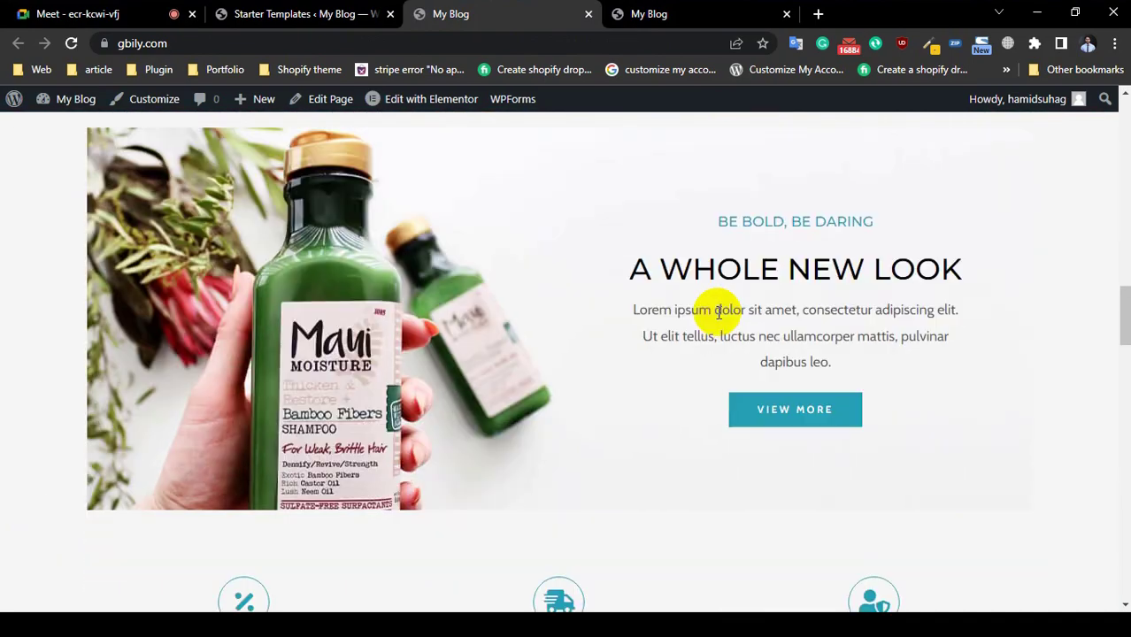
pyautogui.scroll(-15, 235, 356)
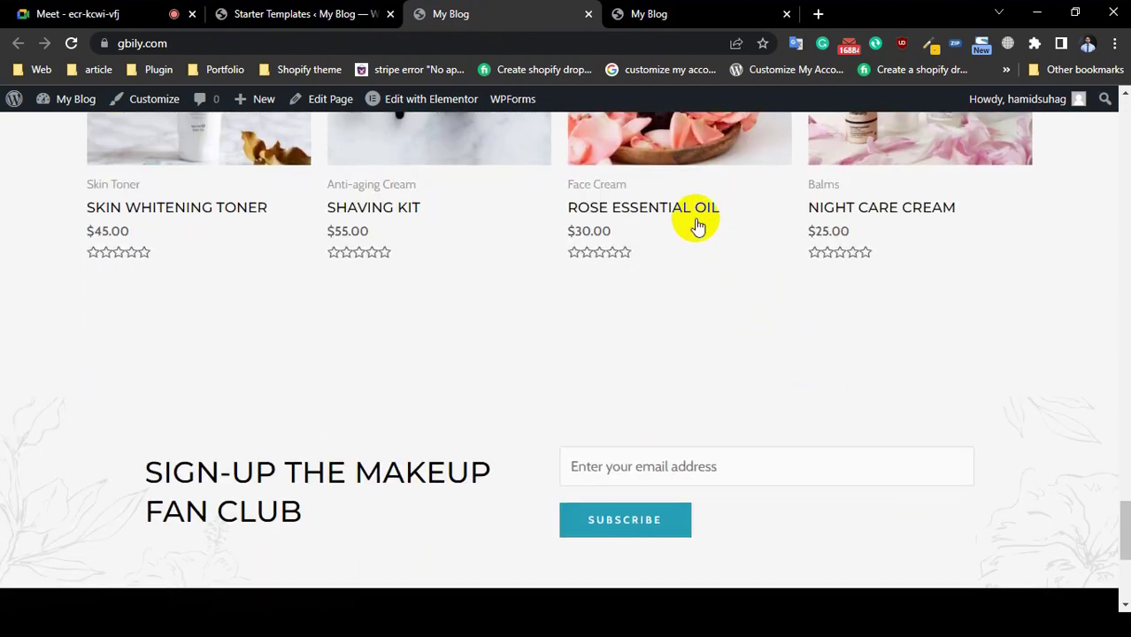
pyautogui.scroll(-4, 8, 299)
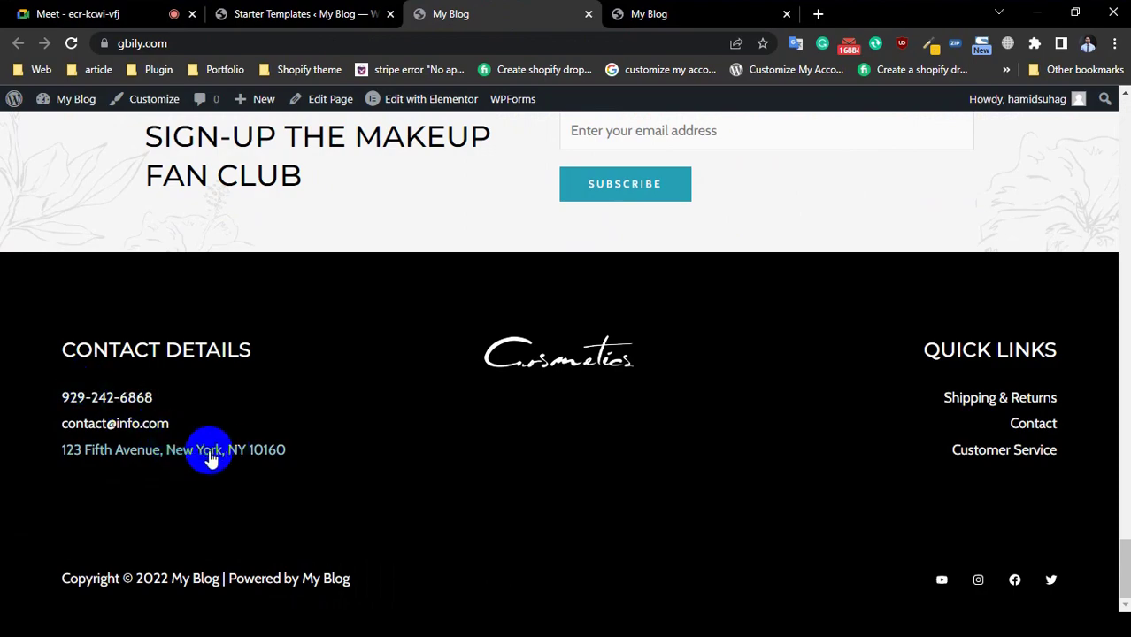
pyautogui.scroll(10, 5, 293)
pyautogui.scroll(10, 5, 293)
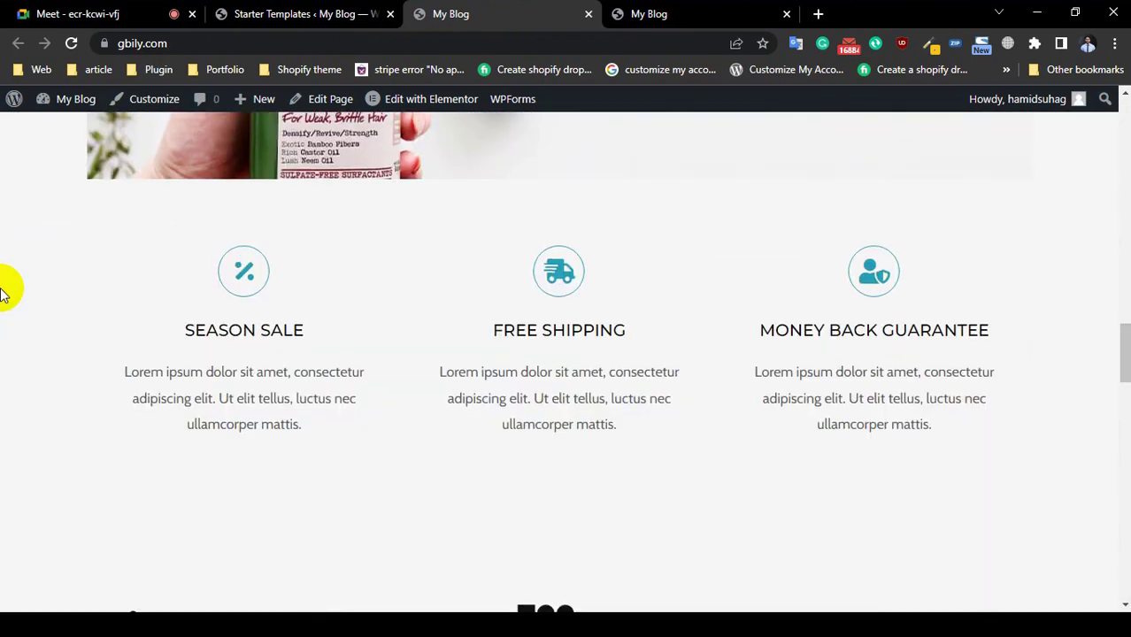
pyautogui.scroll(-5, 444, 423)
pyautogui.scroll(-2, 445, 423)
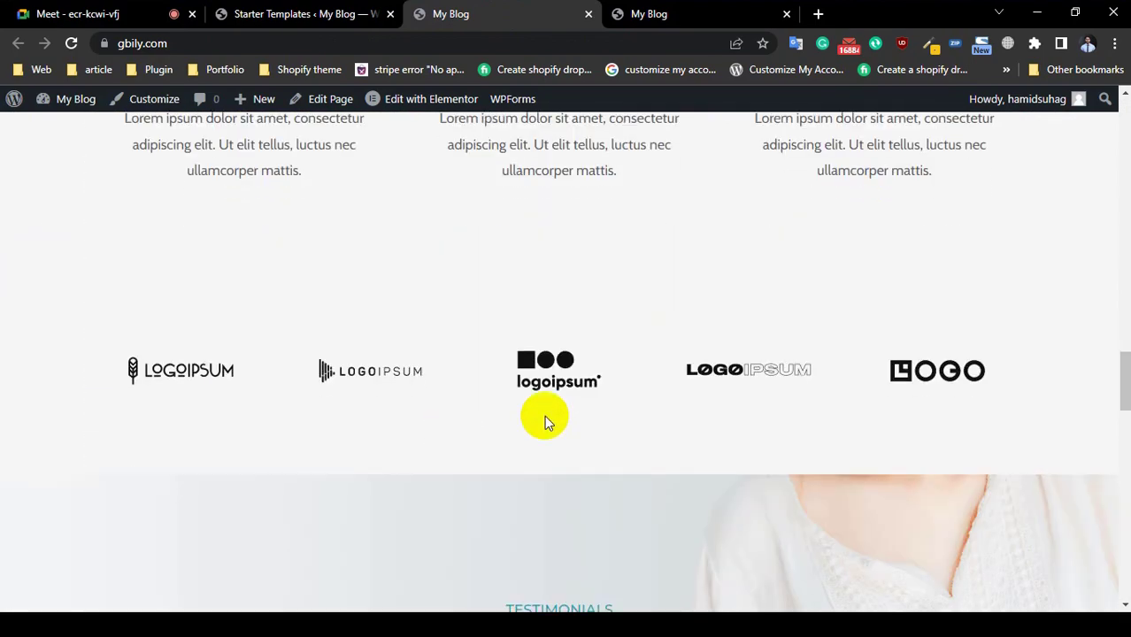
pyautogui.scroll(4, 542, 416)
pyautogui.scroll(-10, 586, 391)
pyautogui.scroll(8, 588, 396)
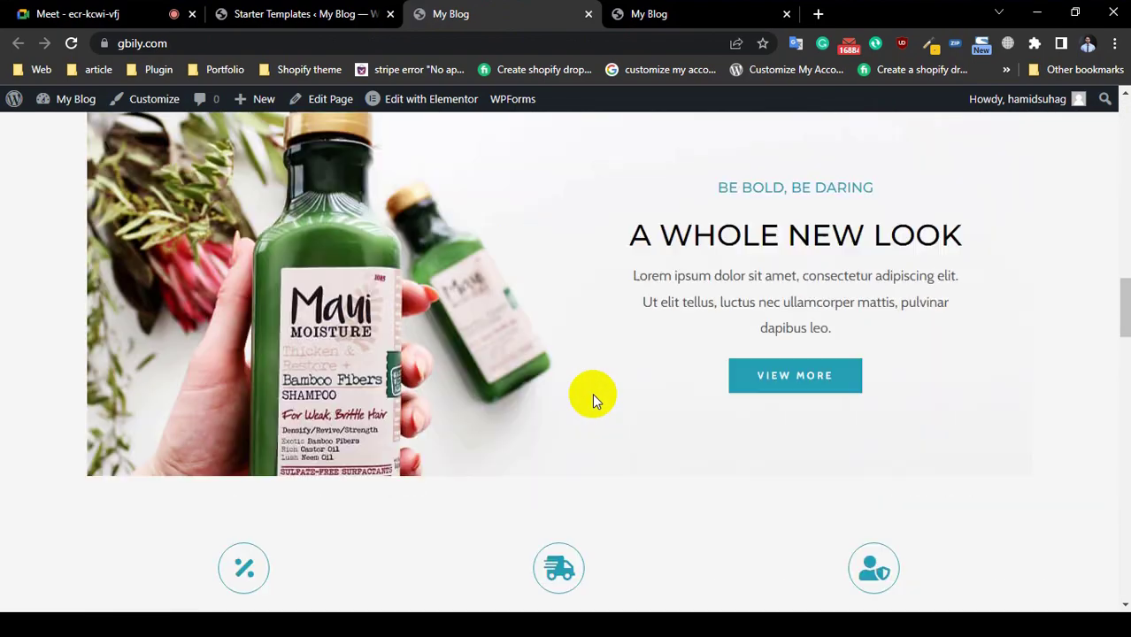
pyautogui.scroll(-12, 587, 396)
pyautogui.scroll(-2, 598, 422)
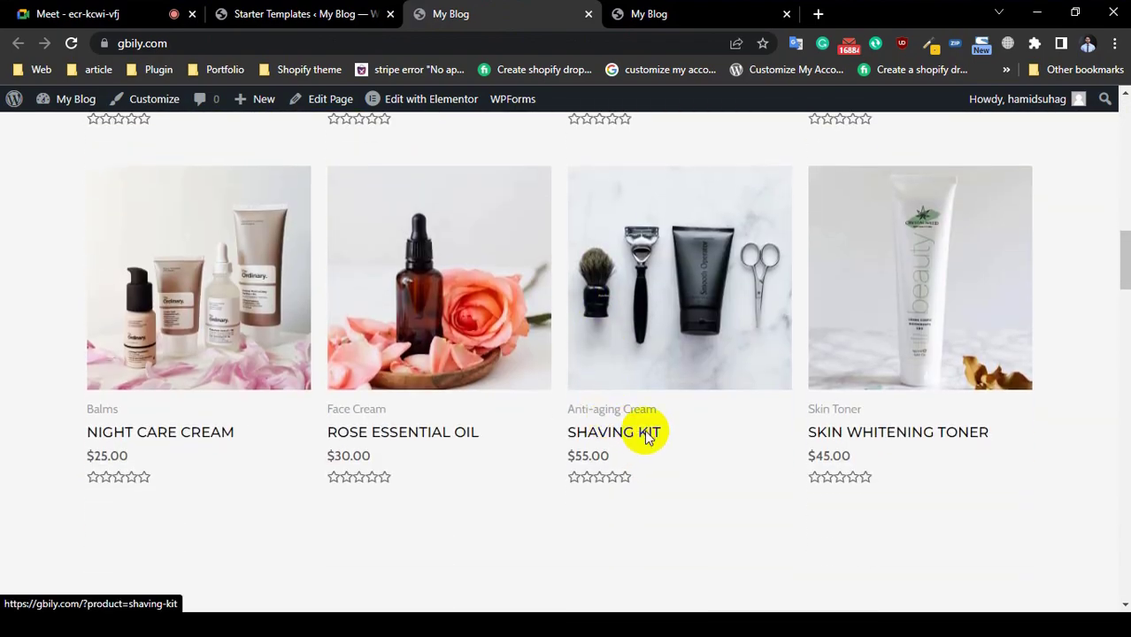
pyautogui.click(647, 436)
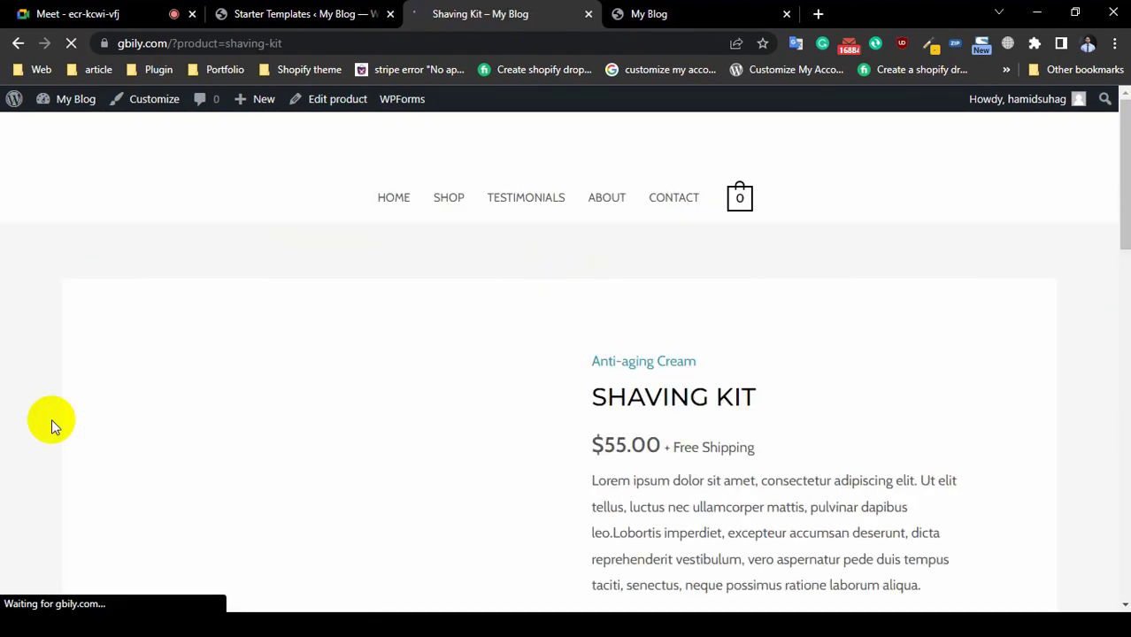
# Step: Add 2 Shaving Kits to the cart, then go back to the HOME page
pyautogui.scroll(-1, 668, 469)
pyautogui.scroll(-3, 670, 461)
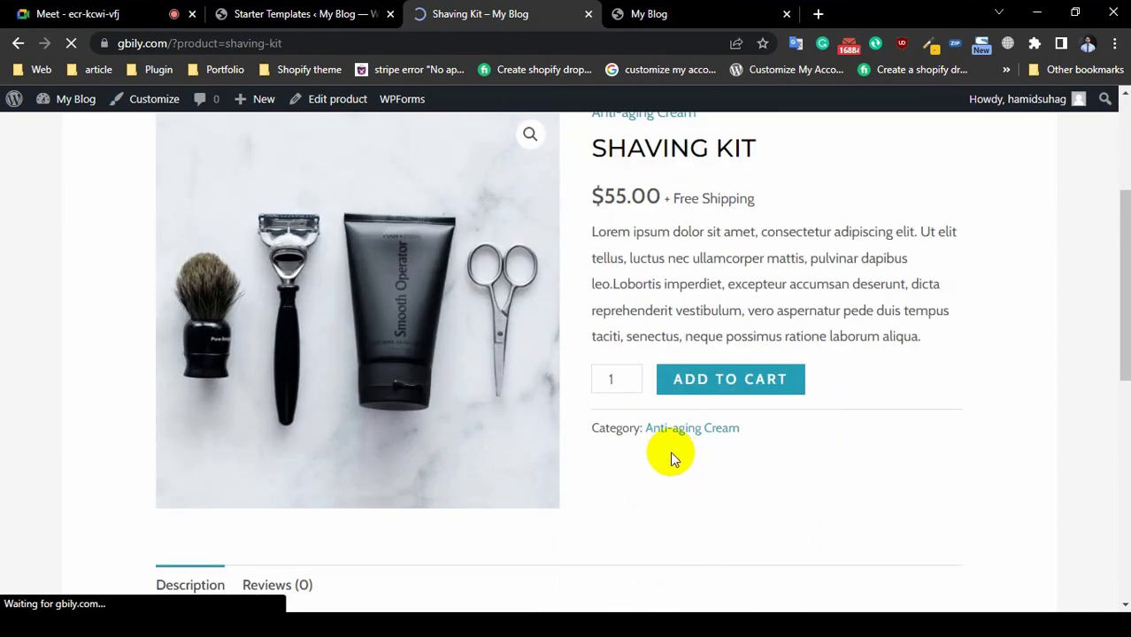
pyautogui.scroll(-4, 364, 447)
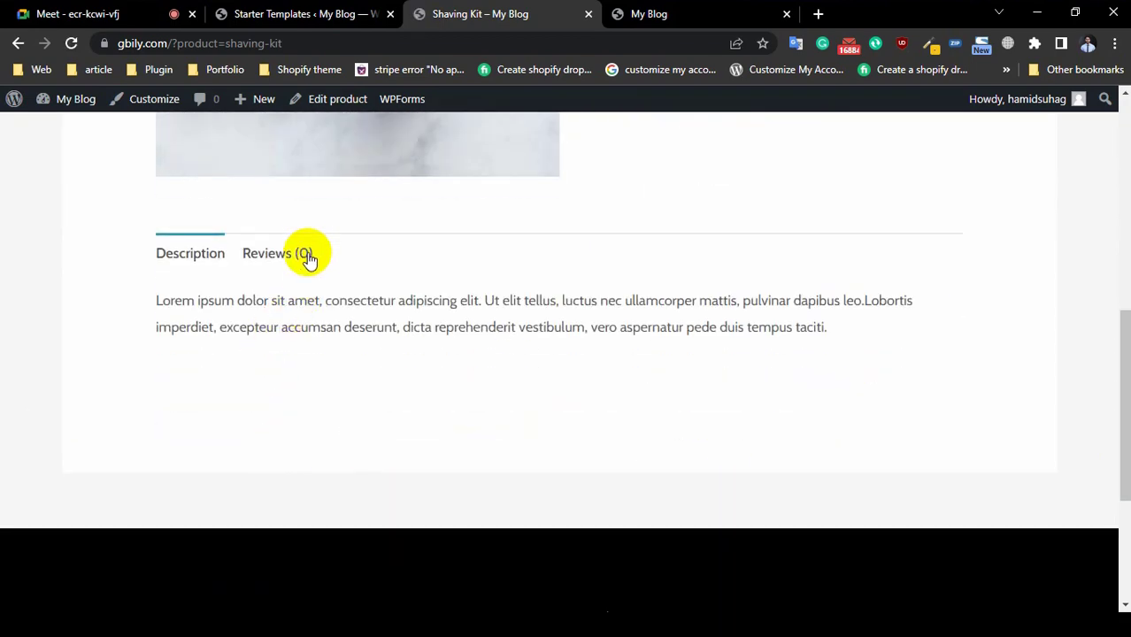
pyautogui.scroll(5, 308, 286)
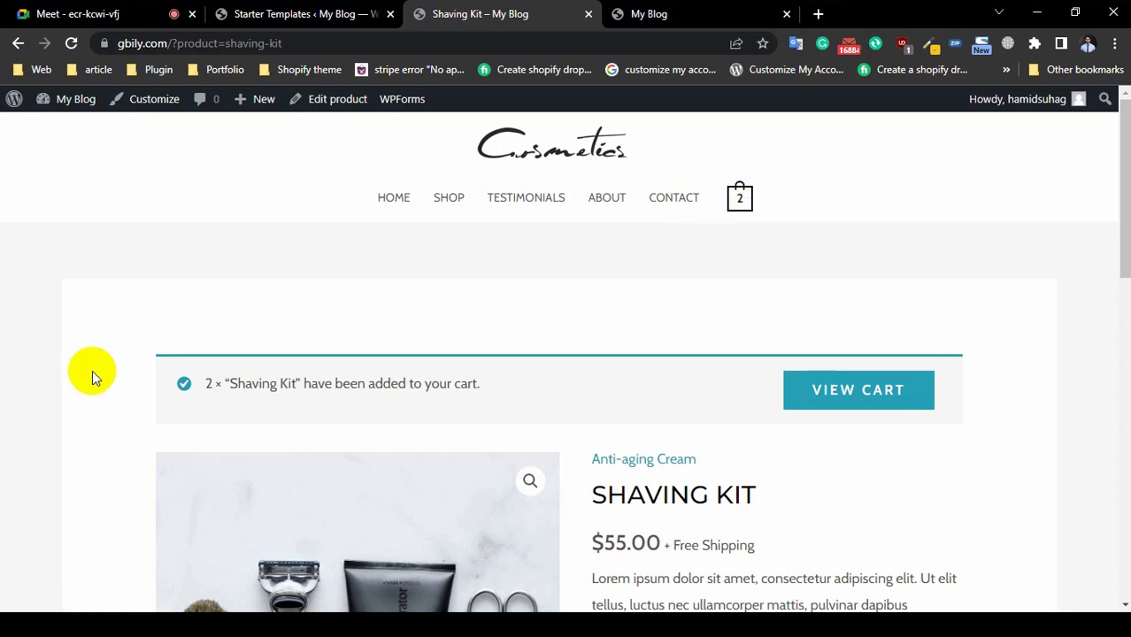
pyautogui.scroll(-5, 92, 370)
pyautogui.scroll(4, 747, 266)
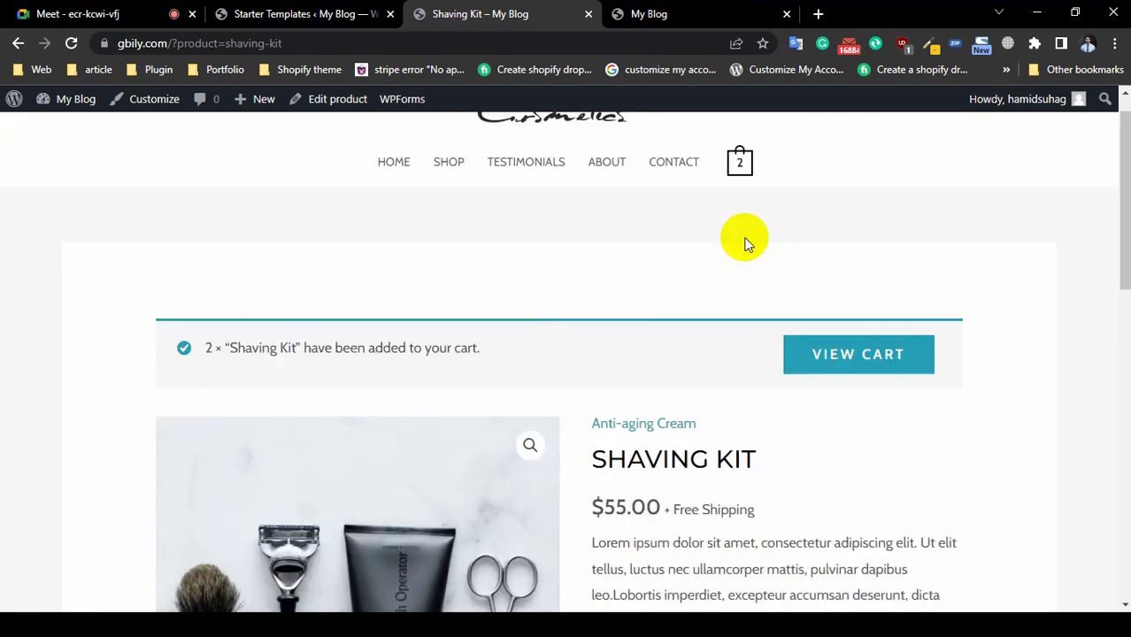
pyautogui.scroll(1, 745, 243)
pyautogui.click(392, 195)
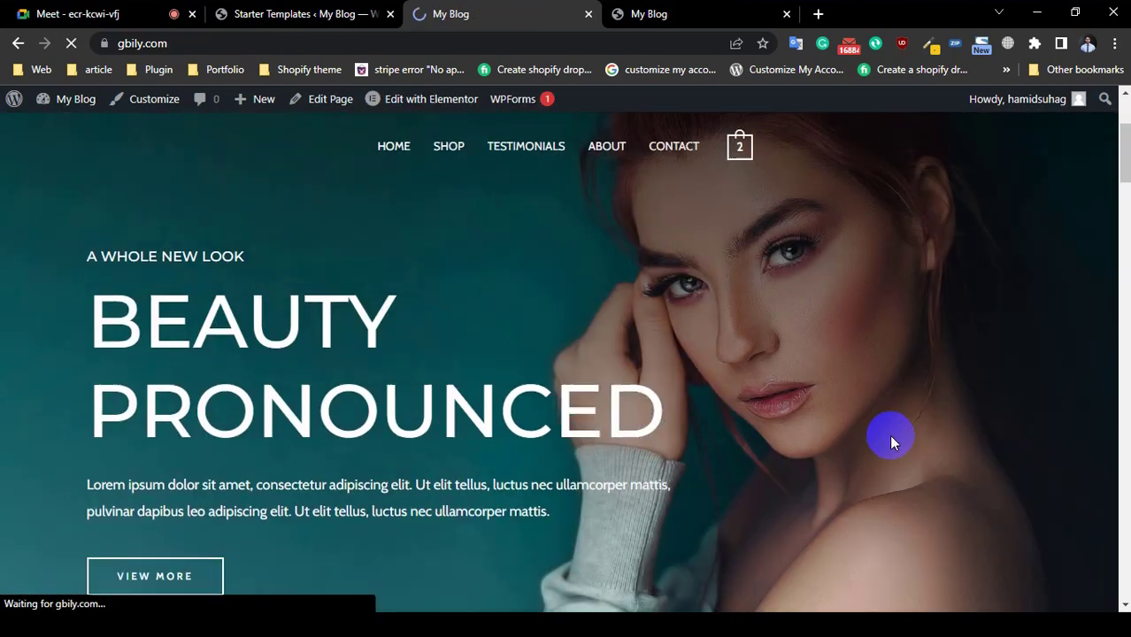
# Step: Add Daily Moisturiser to the cart and check the drawer showing Shaving Kit quantity 2
pyautogui.scroll(-3, 693, 450)
pyautogui.scroll(-6, 693, 451)
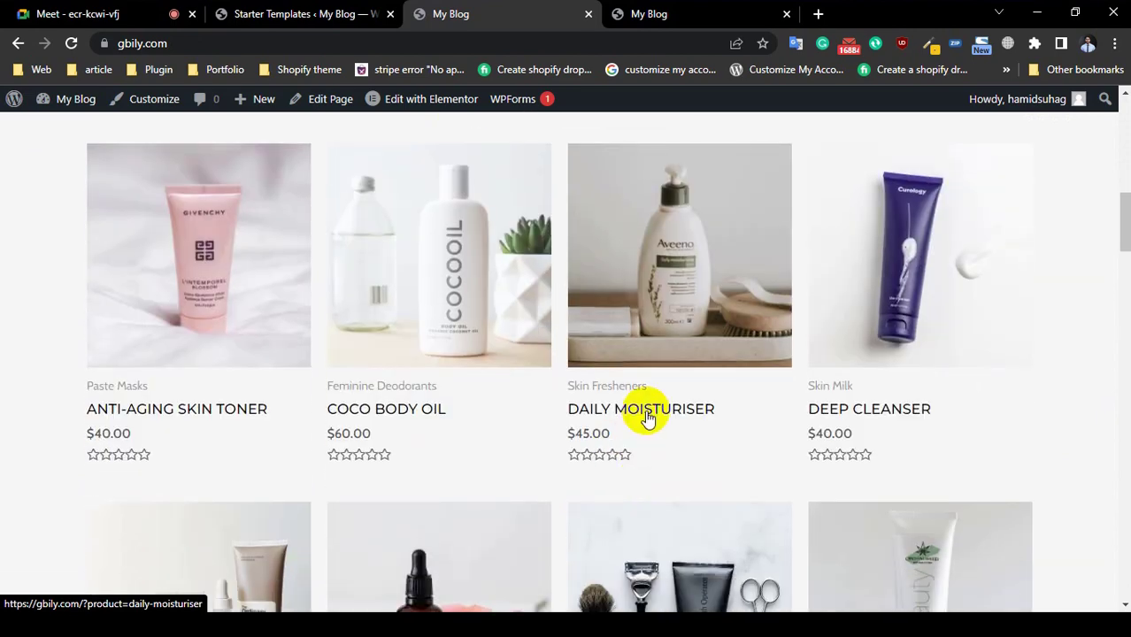
pyautogui.click(717, 422)
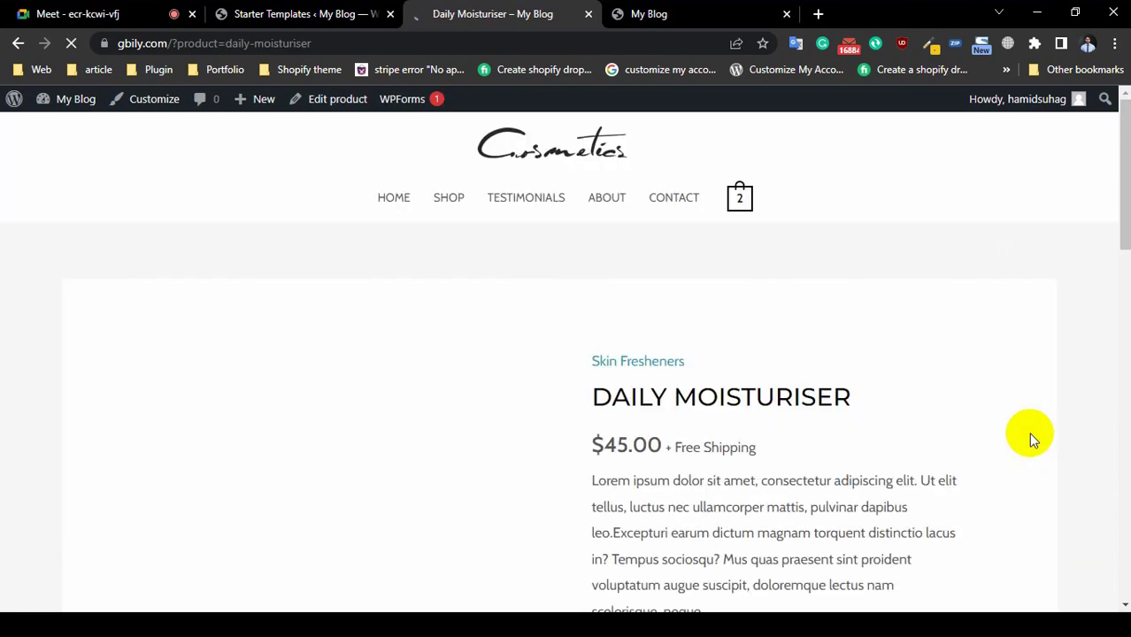
pyautogui.scroll(-3, 575, 440)
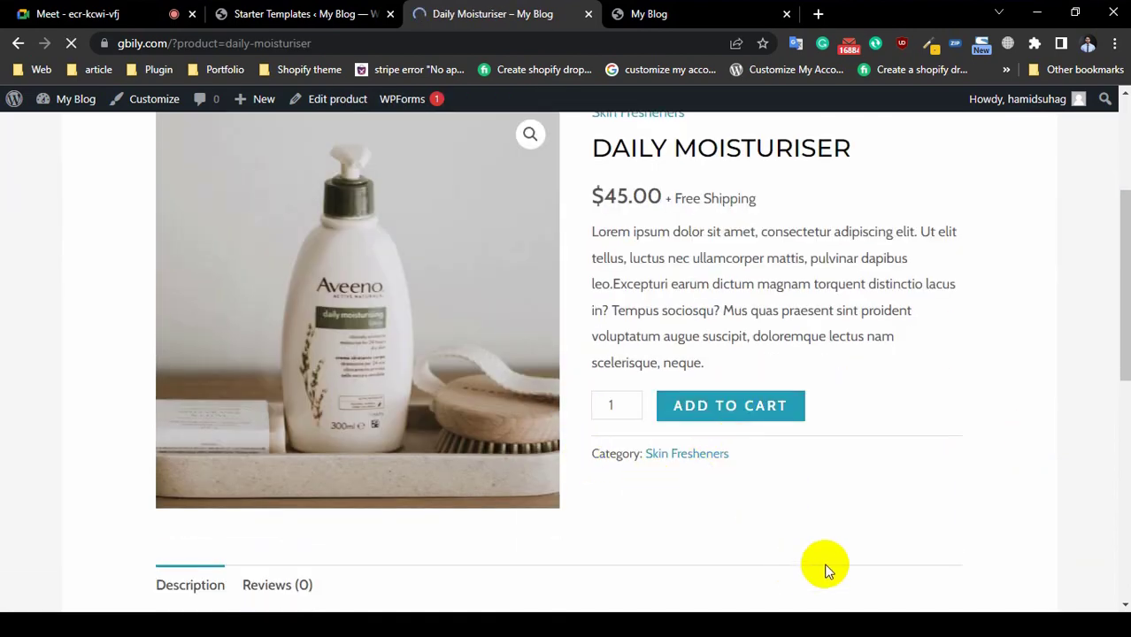
pyautogui.scroll(3, 876, 553)
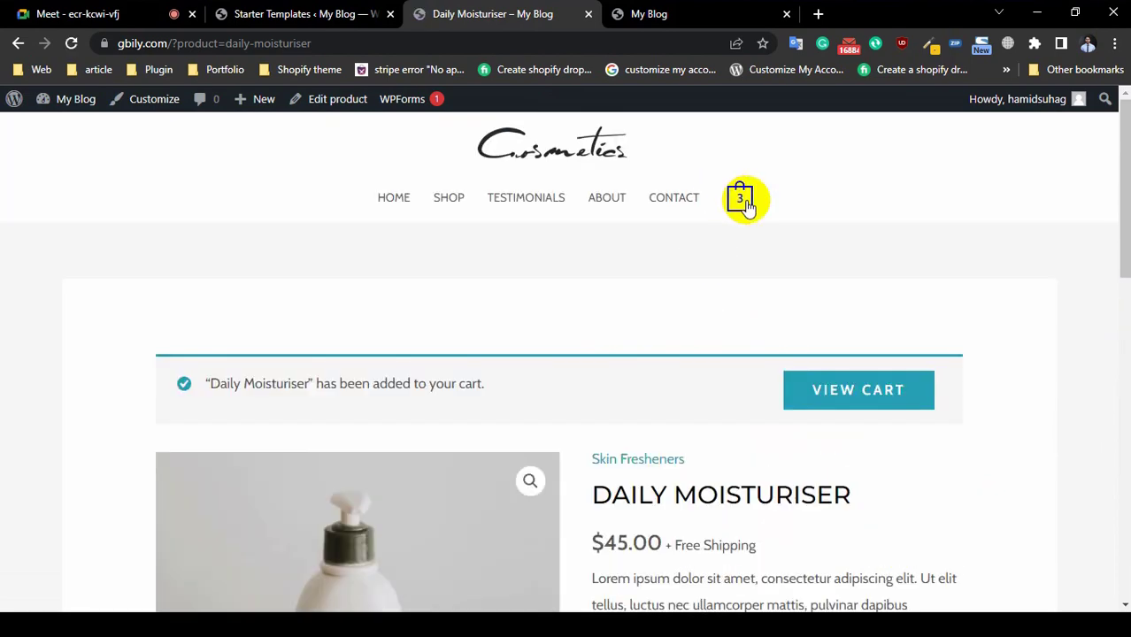
pyautogui.click(742, 198)
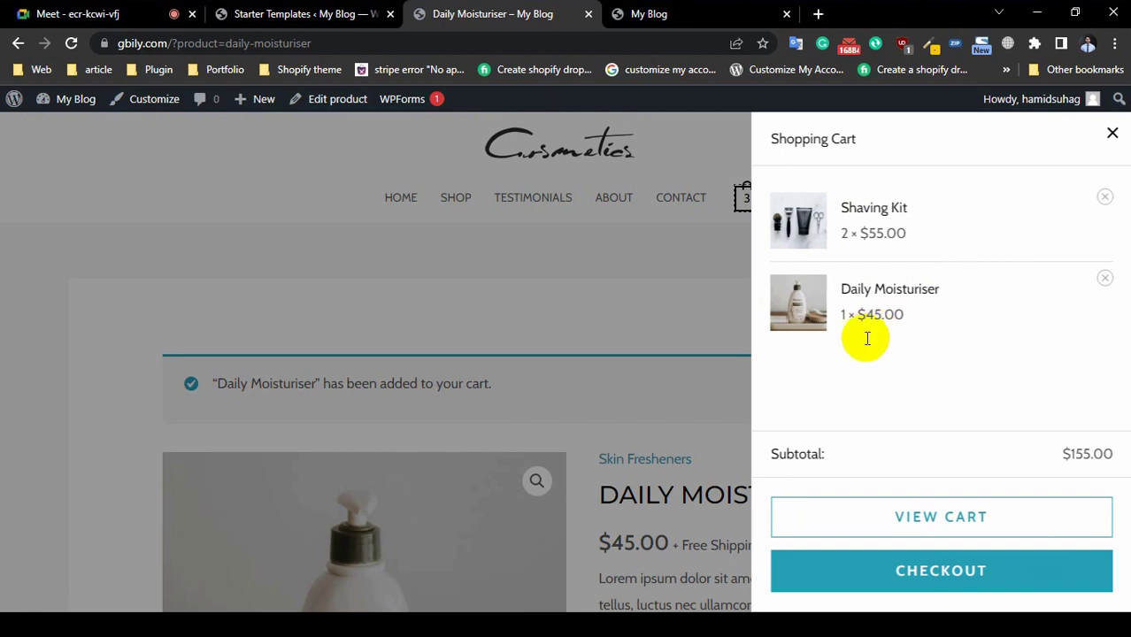
pyautogui.doubleClick(845, 233)
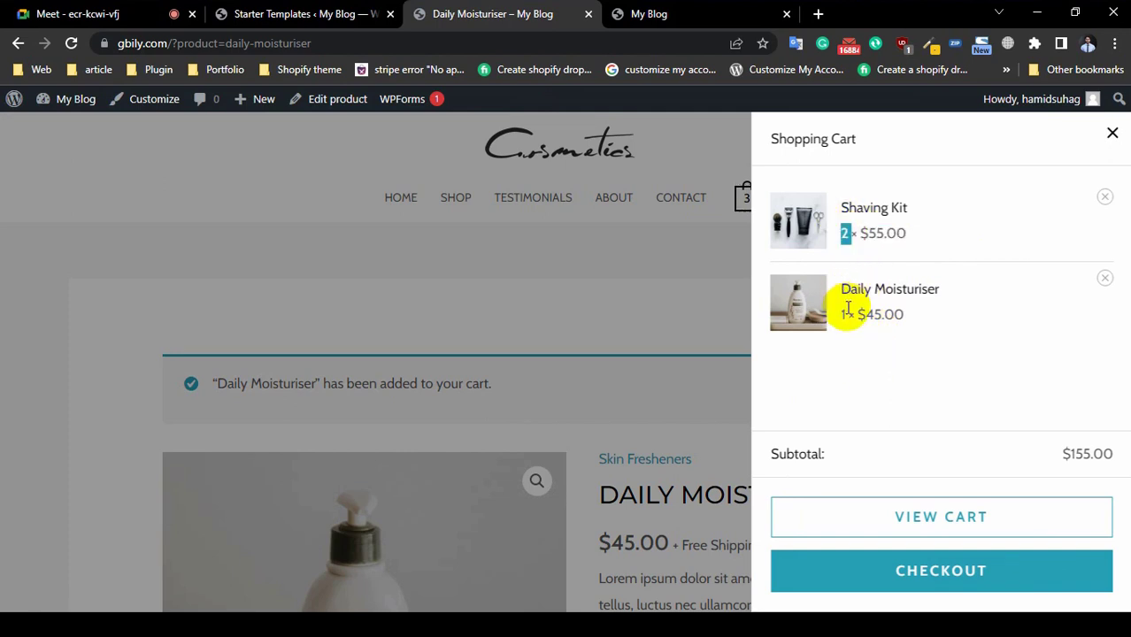
pyautogui.tripleClick(847, 311)
pyautogui.click(1111, 131)
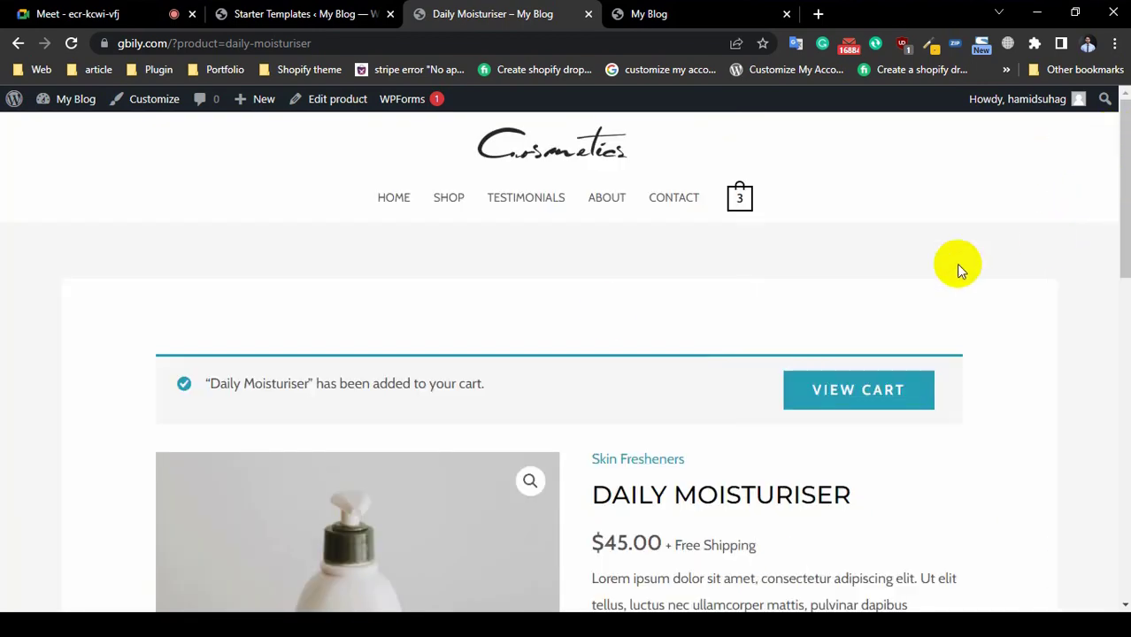
# Step: From HOME, add Deep Cleanser to the cart and open the full cart page
pyautogui.click(395, 198)
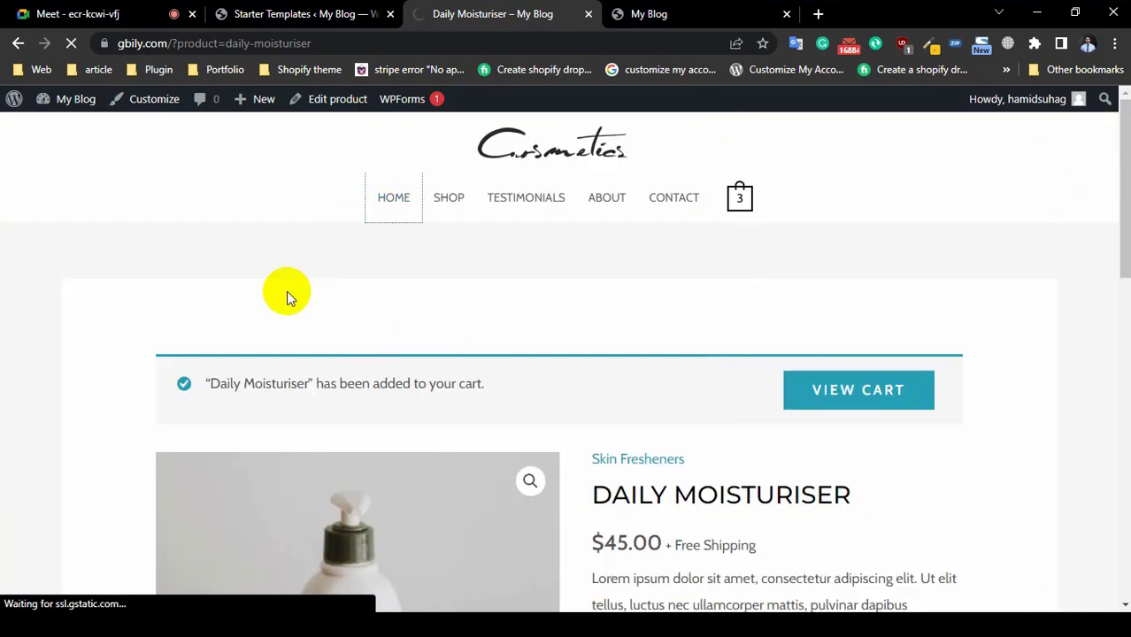
pyautogui.scroll(-5, 687, 376)
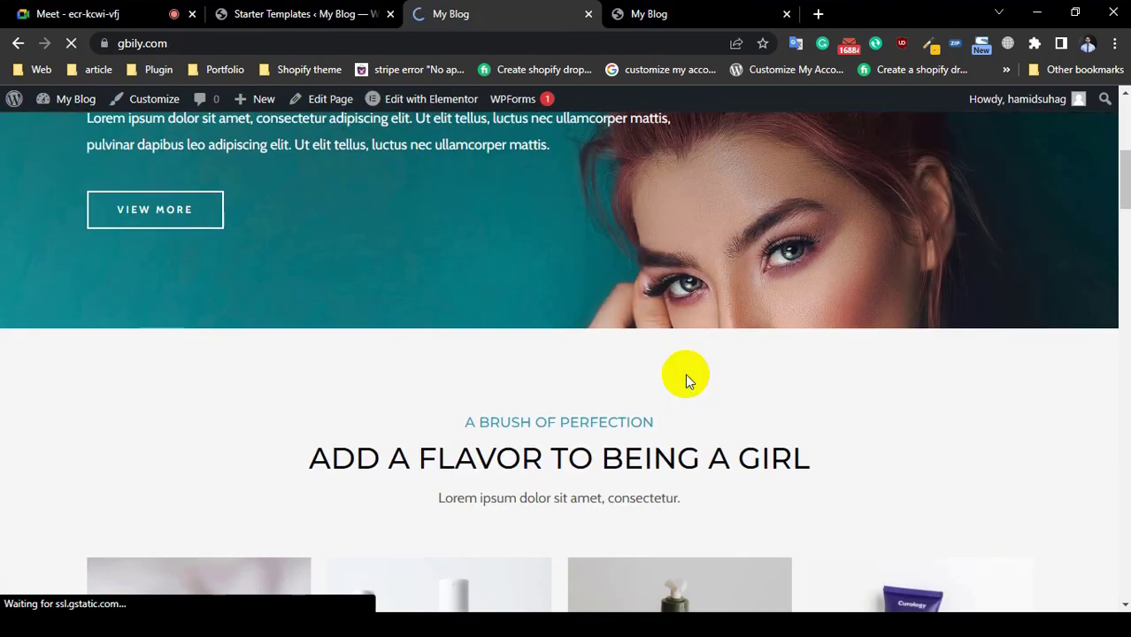
pyautogui.scroll(-5, 685, 373)
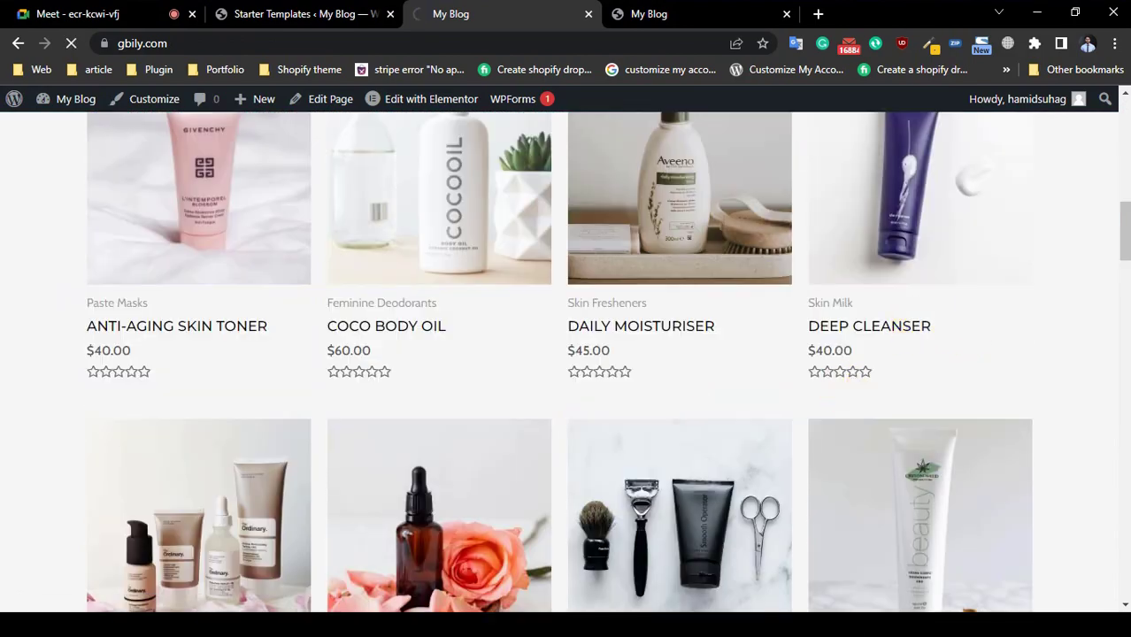
pyautogui.scroll(-4, 584, 442)
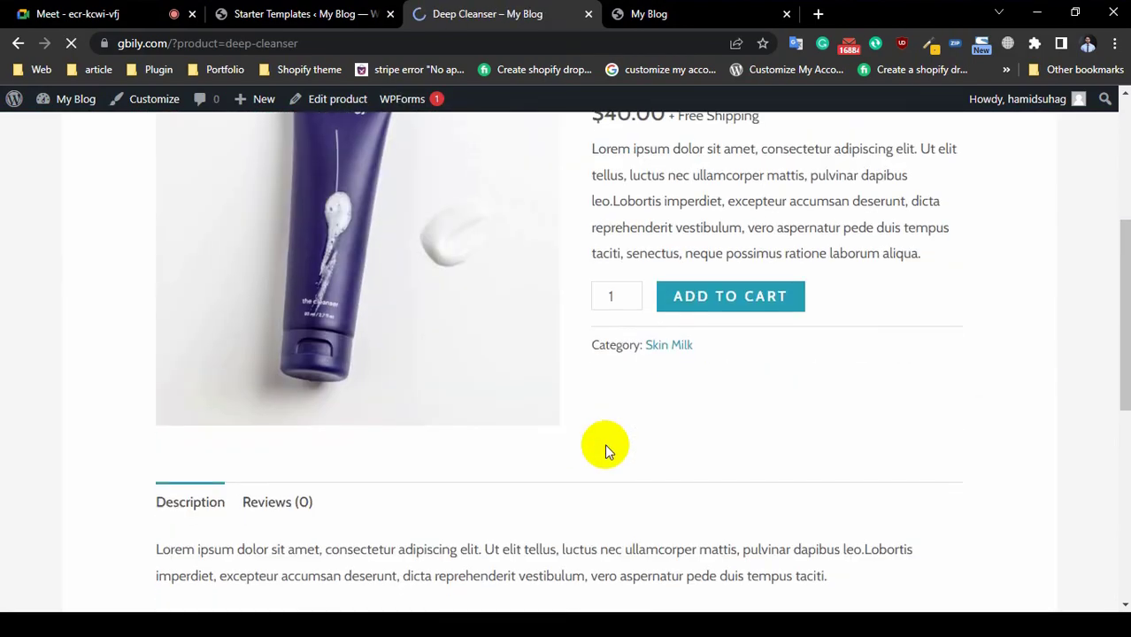
pyautogui.click(775, 298)
pyautogui.scroll(5, 847, 492)
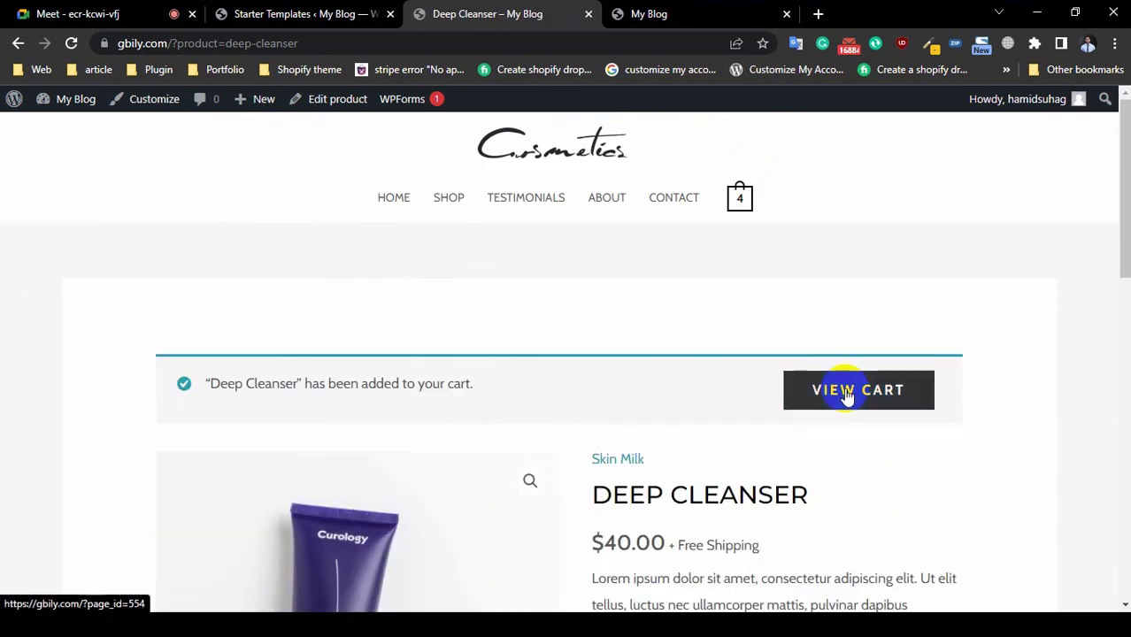
pyautogui.click(848, 395)
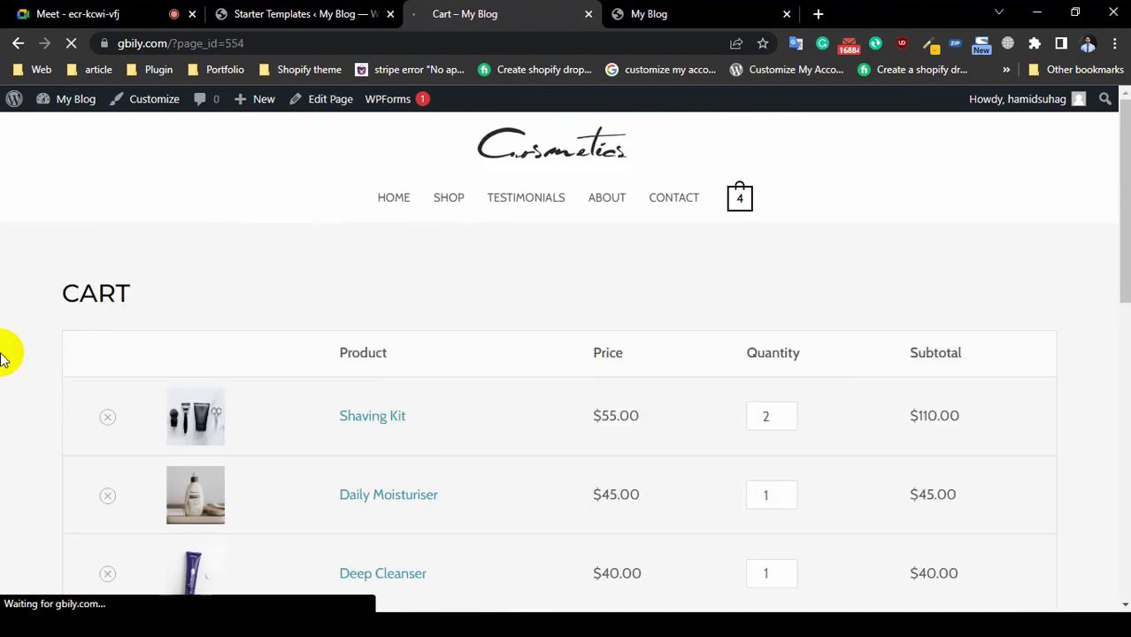
# Step: Lower the Shaving Kit quantity from 2 to 1 and update the cart
pyautogui.scroll(-5, 442, 328)
pyautogui.scroll(2, 353, 341)
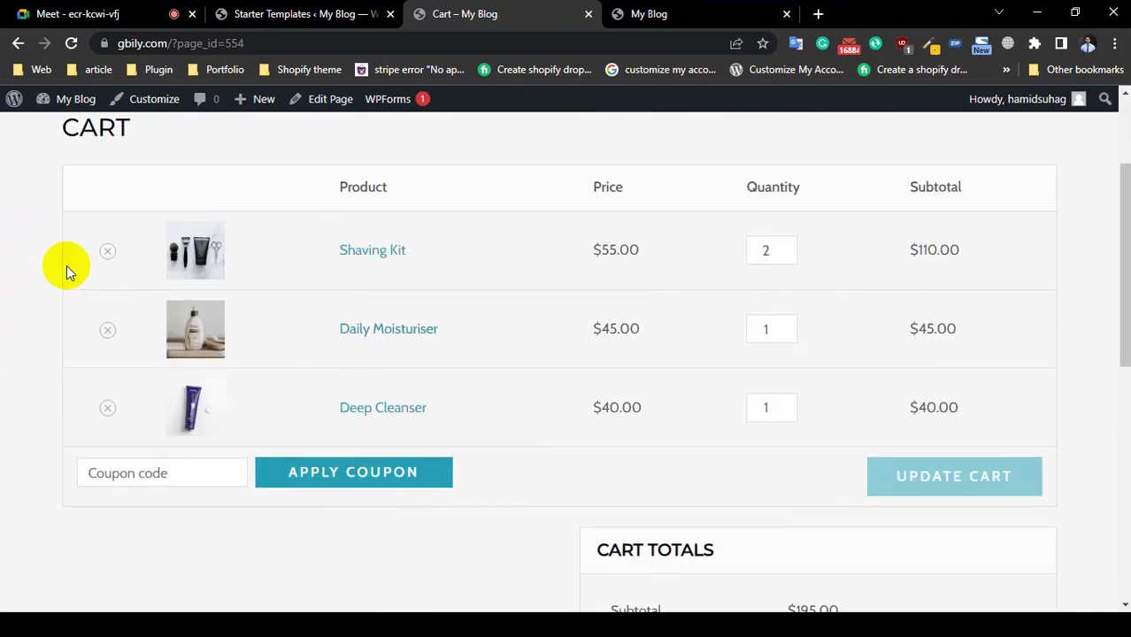
pyautogui.scroll(1, 93, 198)
pyautogui.doubleClick(95, 210)
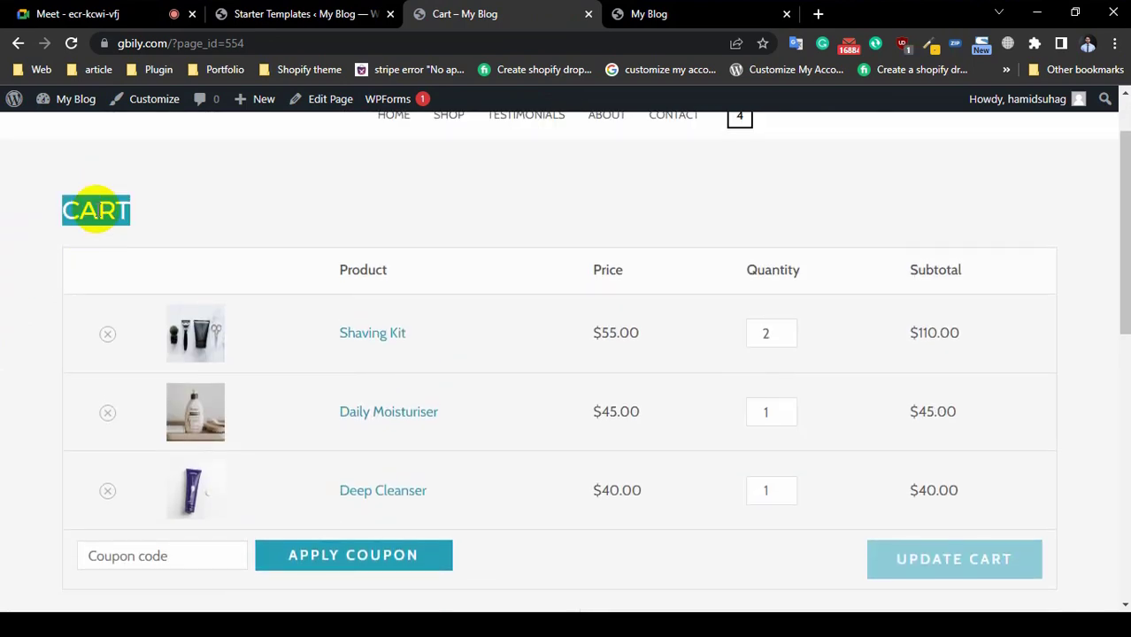
pyautogui.click(684, 342)
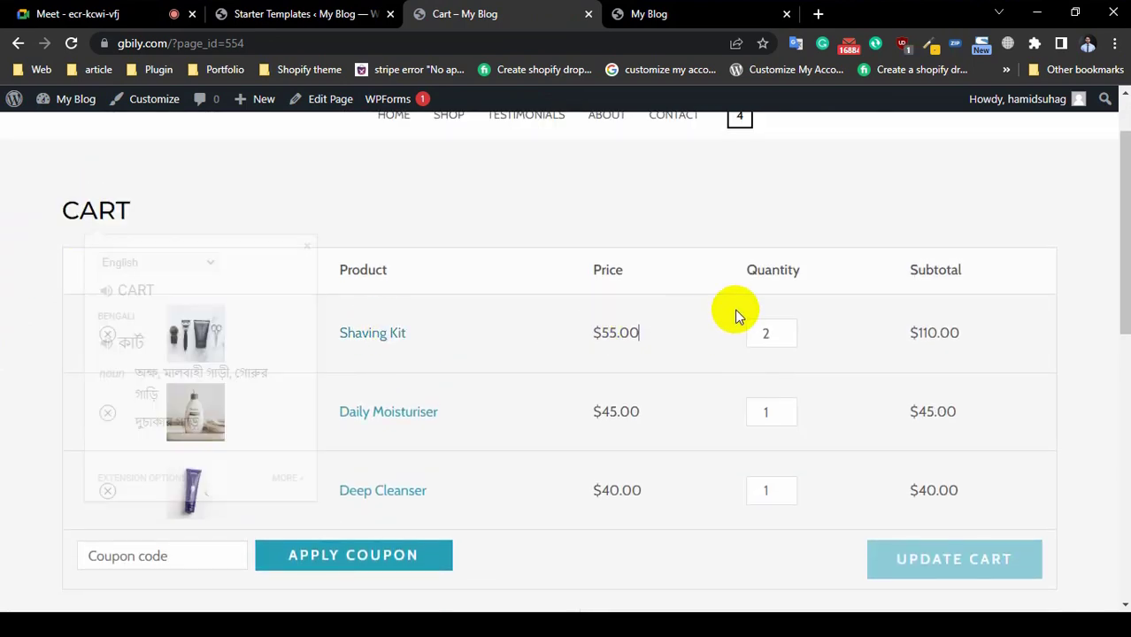
pyautogui.moveTo(790, 341)
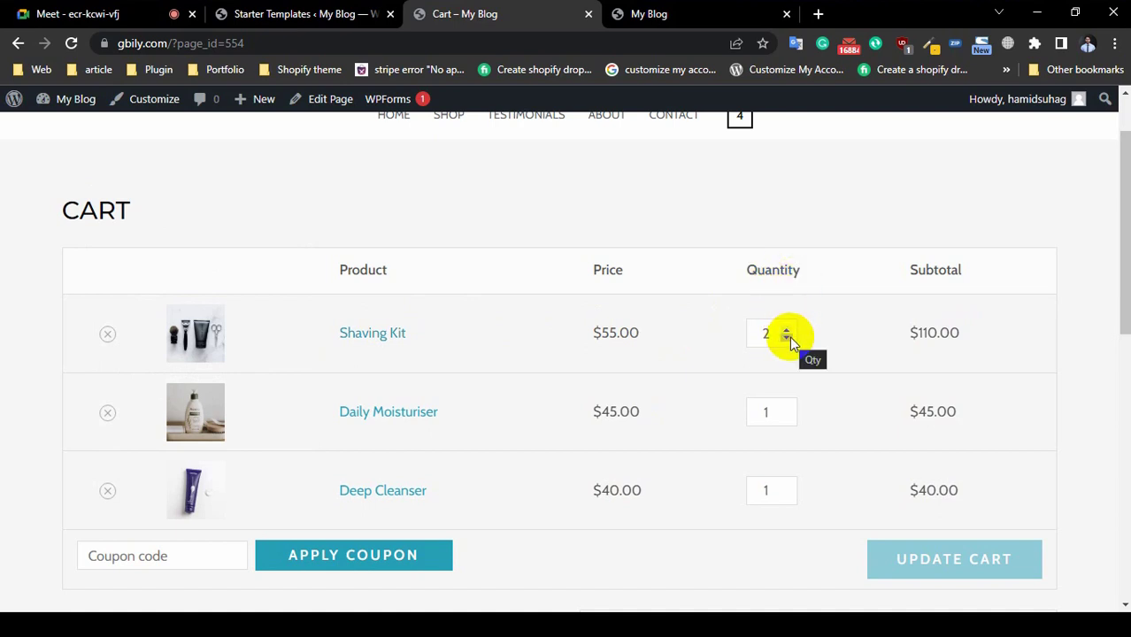
pyautogui.click(787, 338)
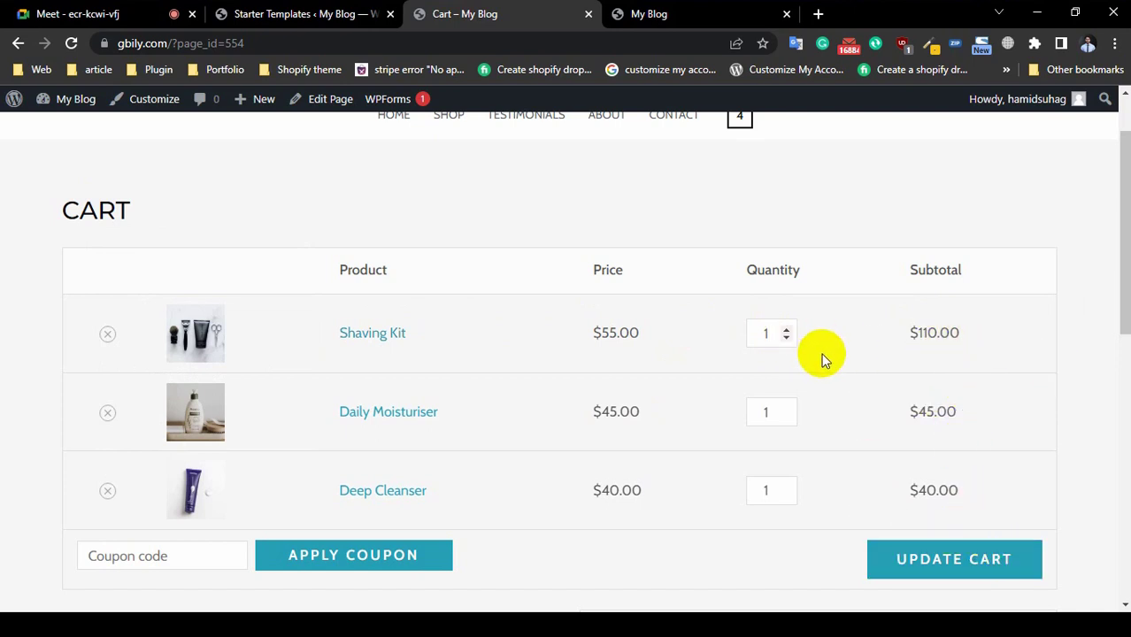
pyautogui.scroll(-2, 247, 379)
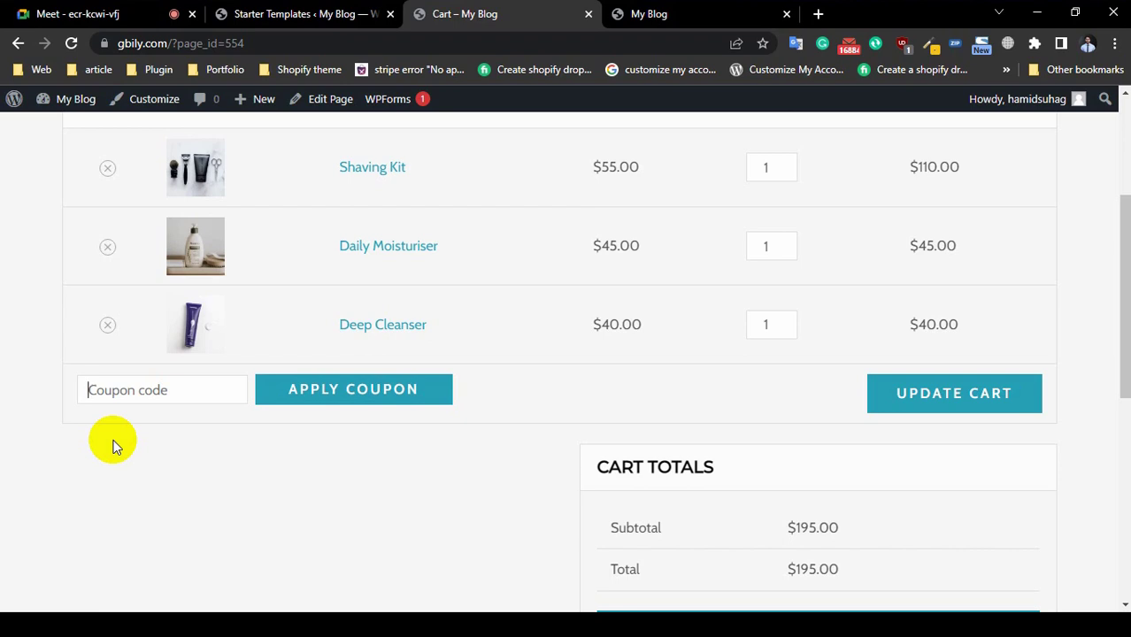
pyautogui.click(119, 395)
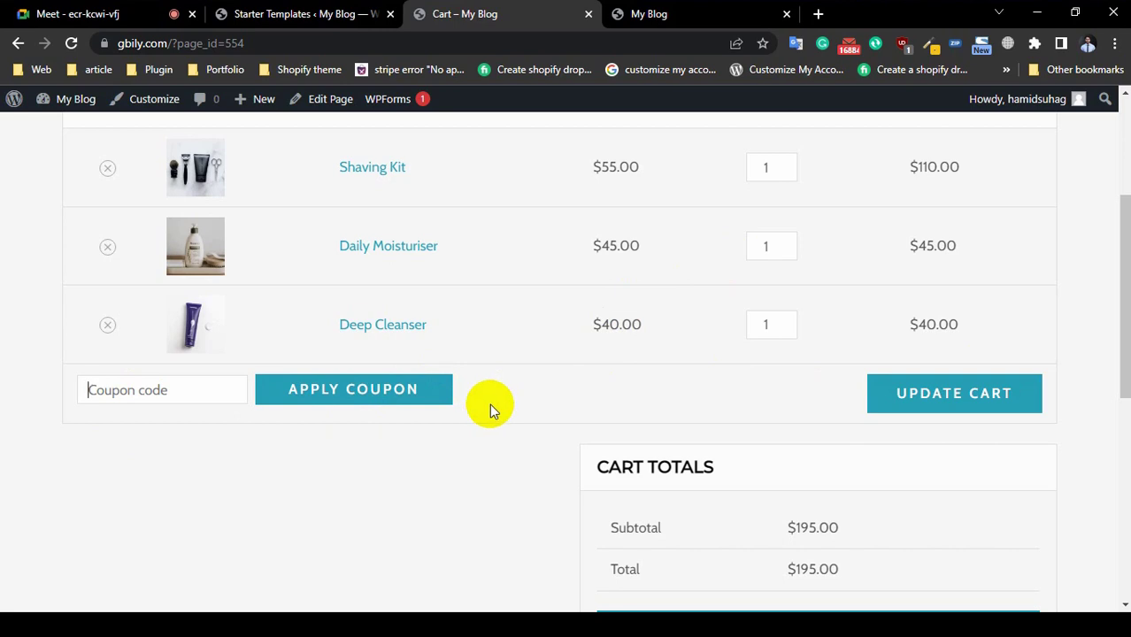
pyautogui.scroll(-1, 489, 408)
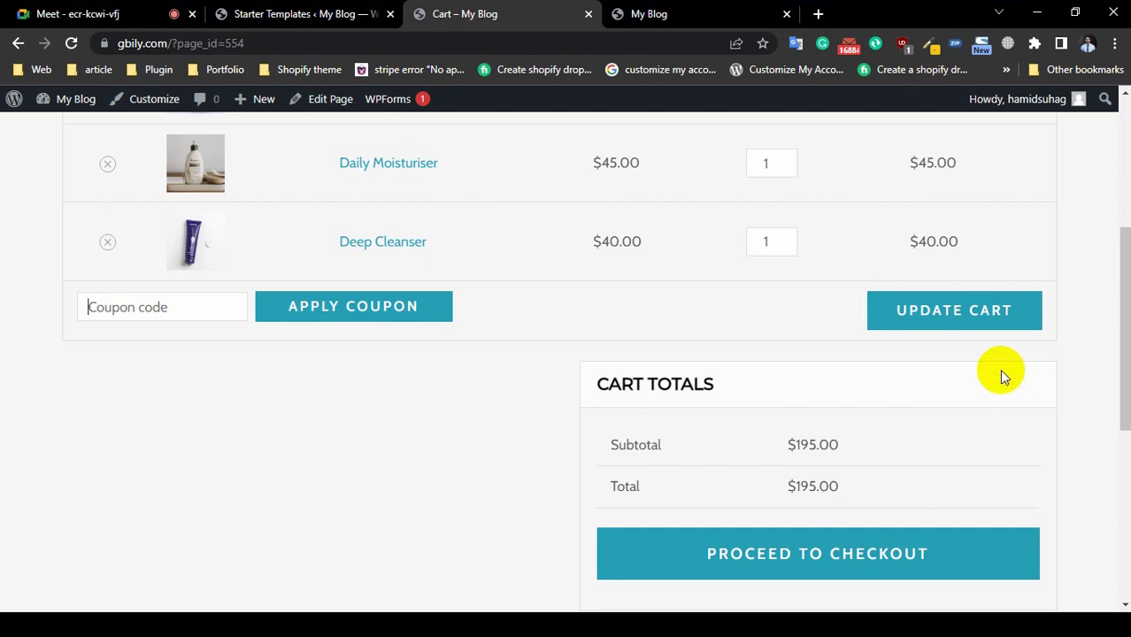
pyautogui.click(909, 325)
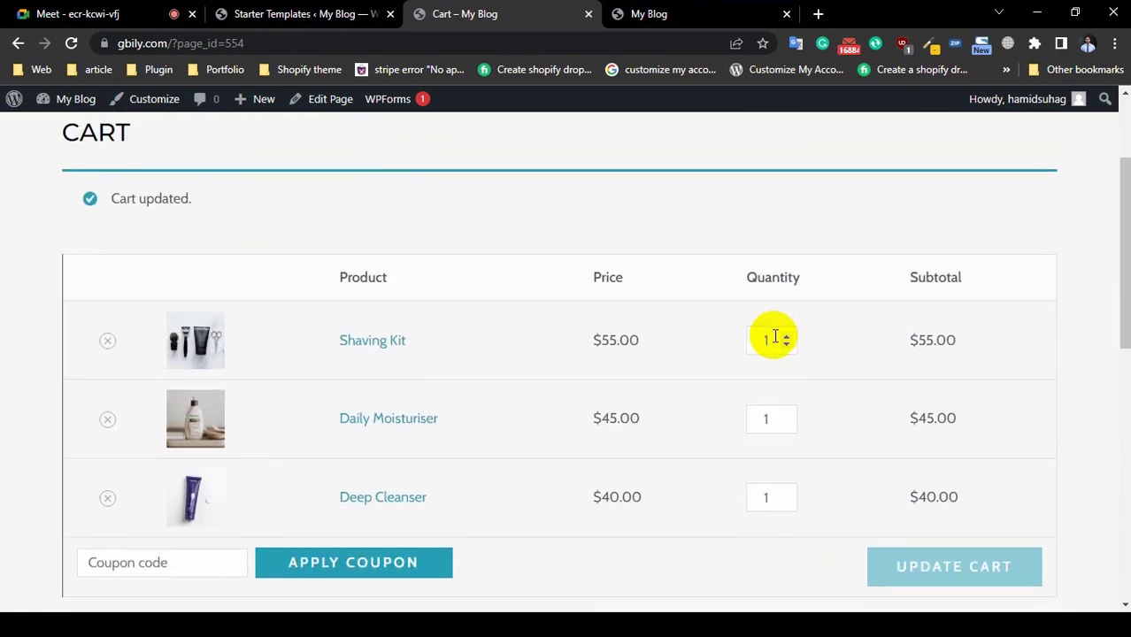
# Step: Check the $140.00 subtotal and total, then proceed to checkout
pyautogui.scroll(-5, 765, 361)
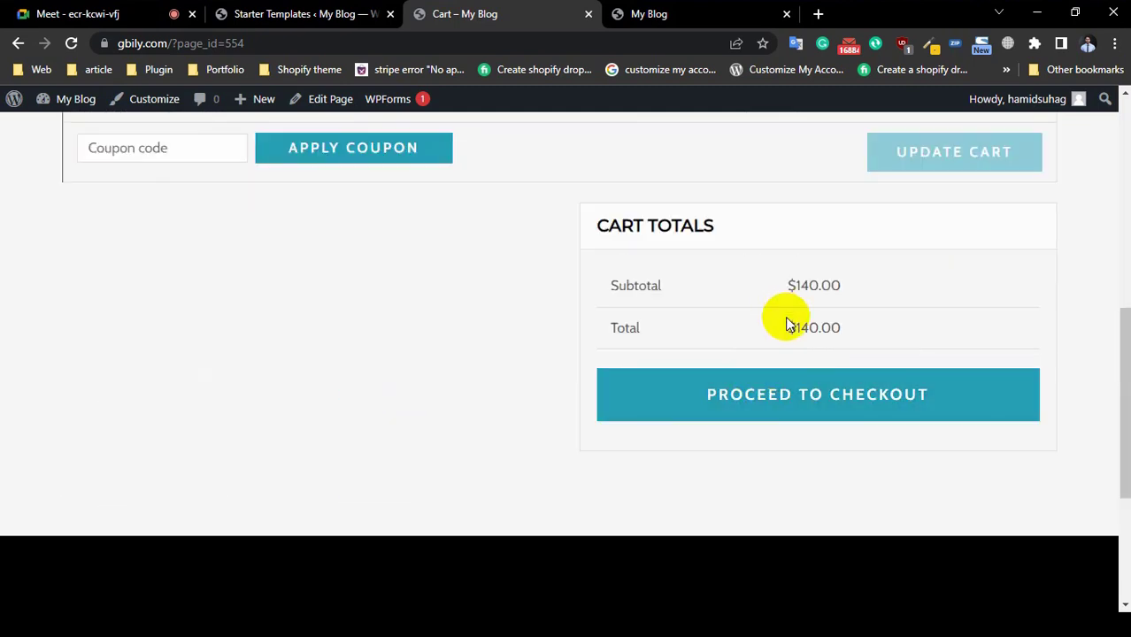
pyautogui.doubleClick(816, 286)
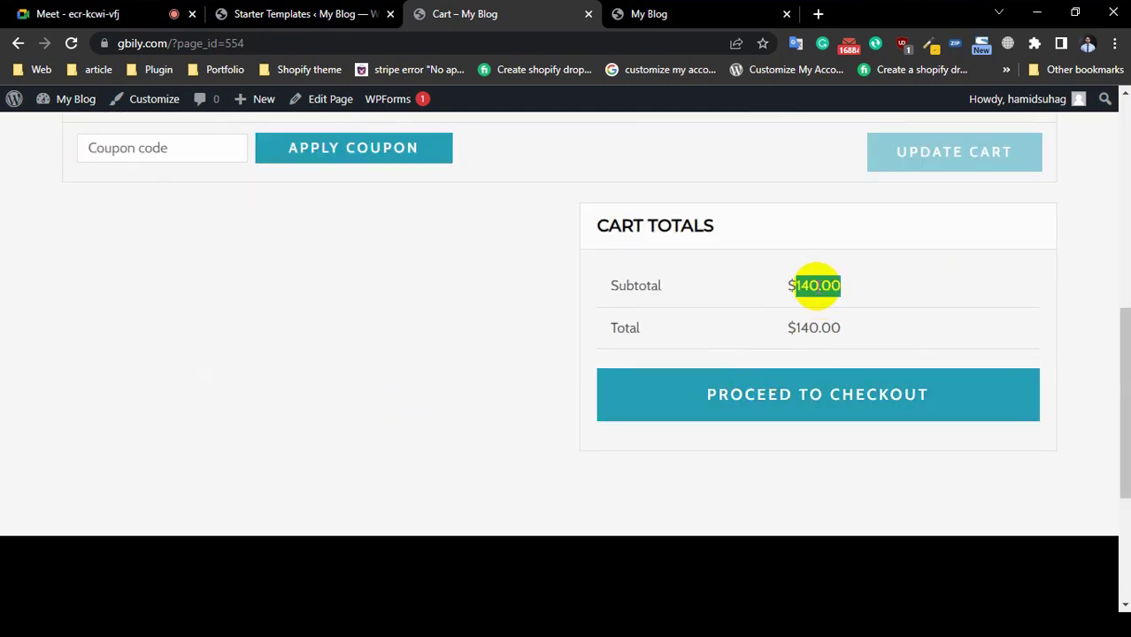
pyautogui.scroll(2, 851, 269)
pyautogui.scroll(-2, 652, 468)
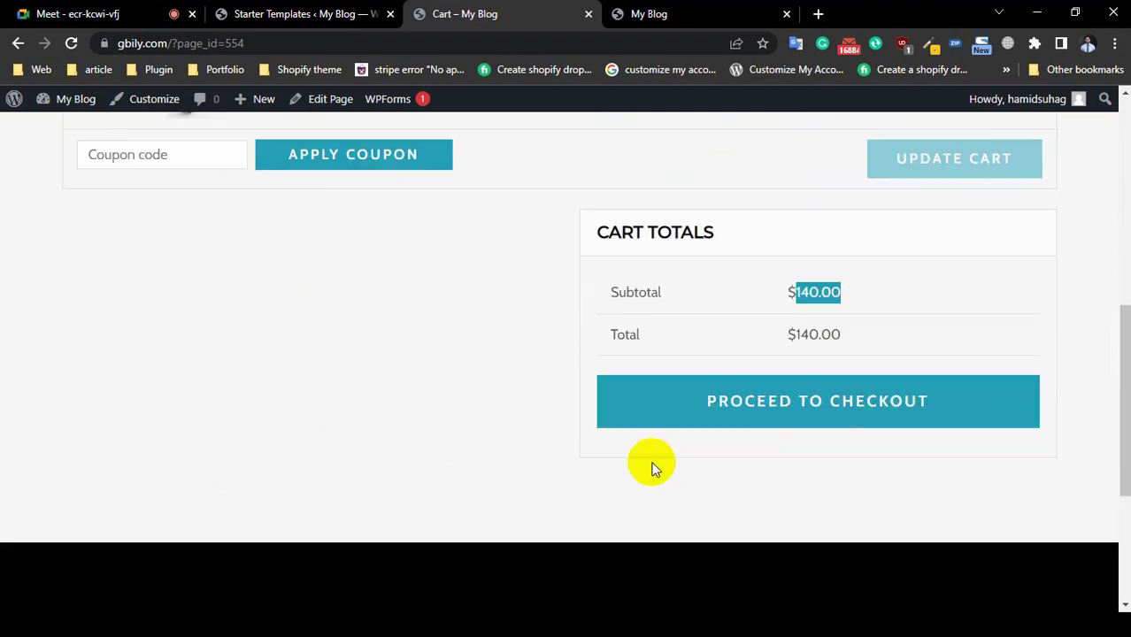
pyautogui.click(802, 325)
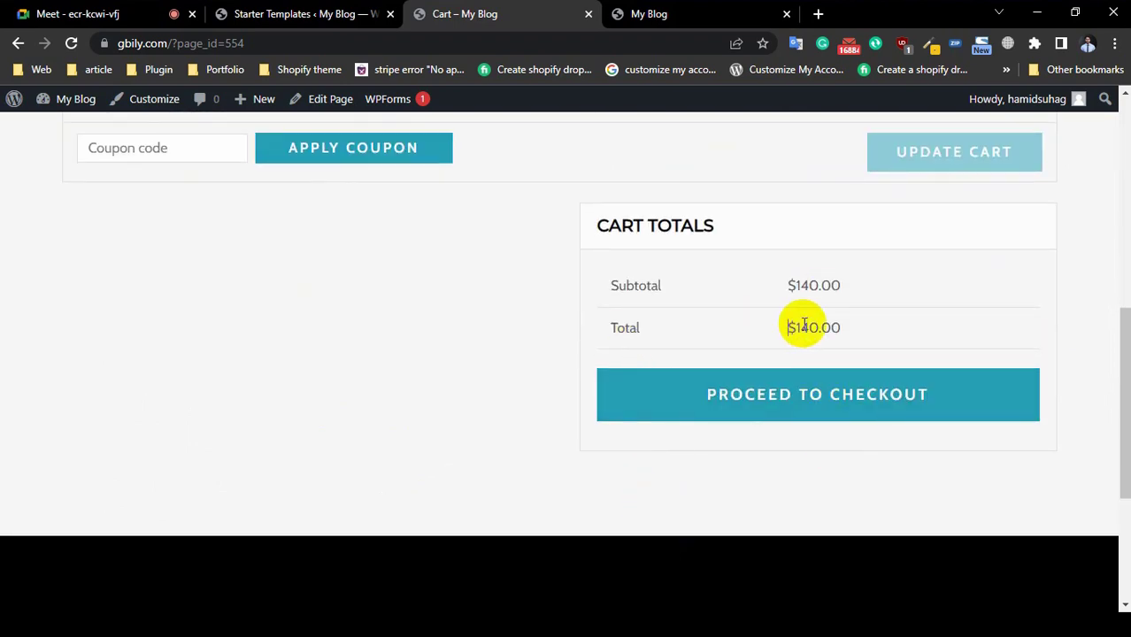
pyautogui.doubleClick(807, 328)
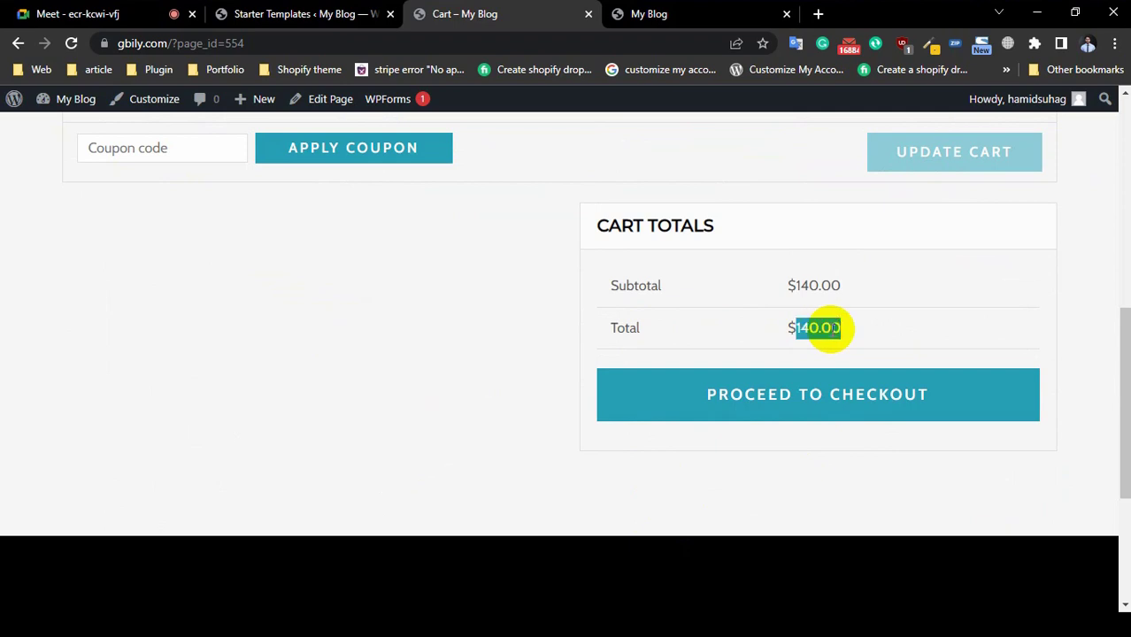
pyautogui.tripleClick(832, 327)
pyautogui.doubleClick(813, 326)
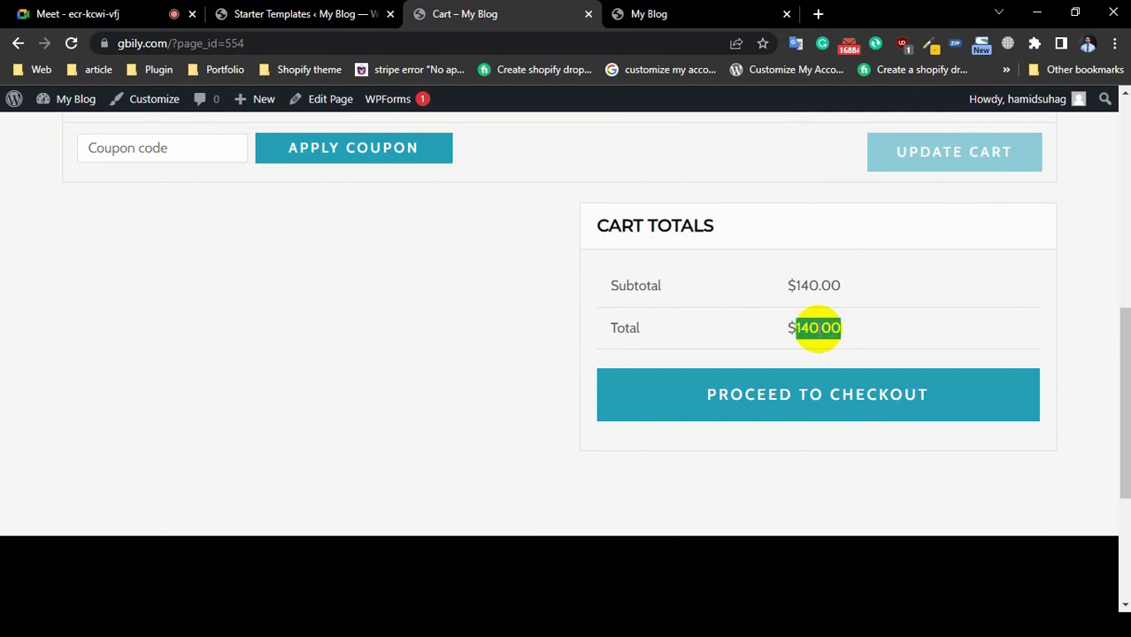
pyautogui.click(805, 395)
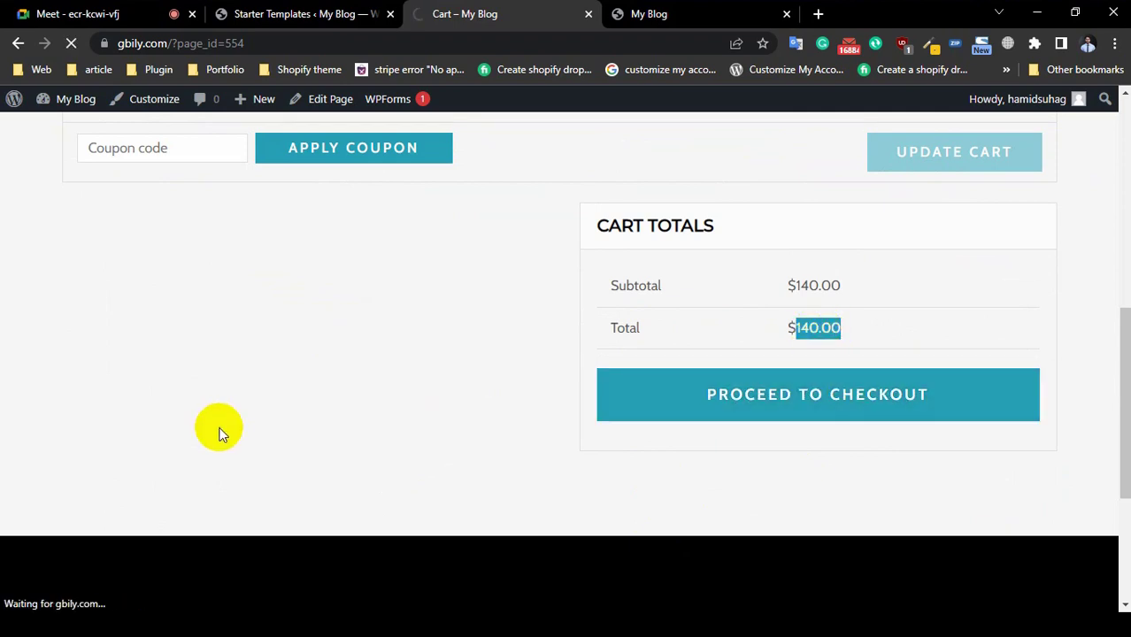
# Step: Search the Country / Region list for 'bang' and pick Bangladesh as billing country
pyautogui.scroll(-6, 220, 433)
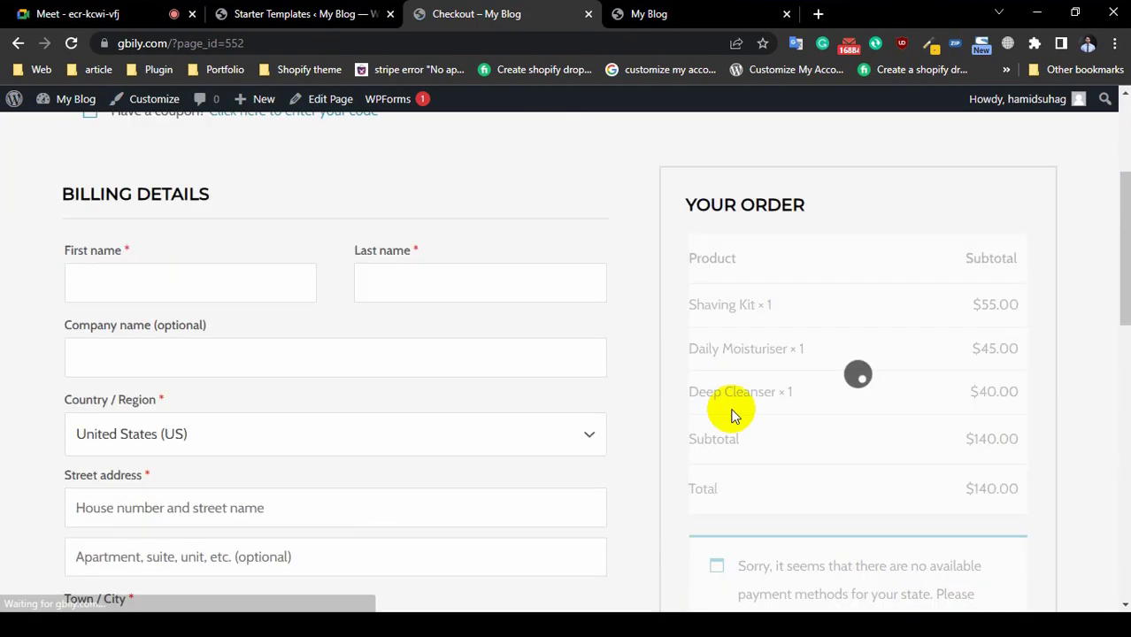
pyautogui.scroll(3, 48, 385)
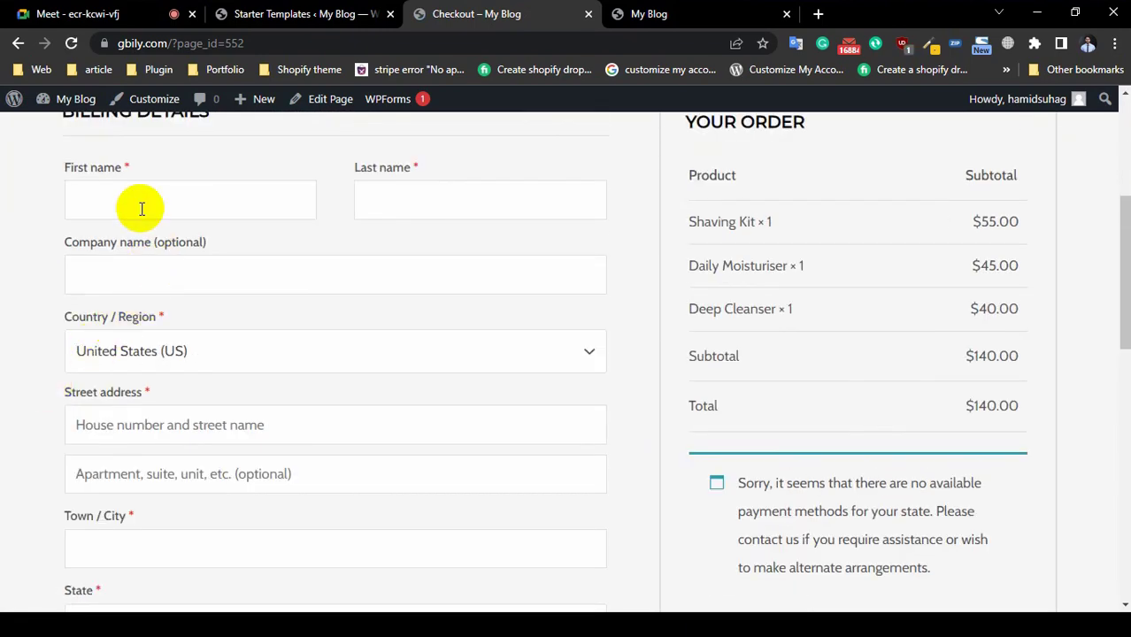
pyautogui.click(483, 200)
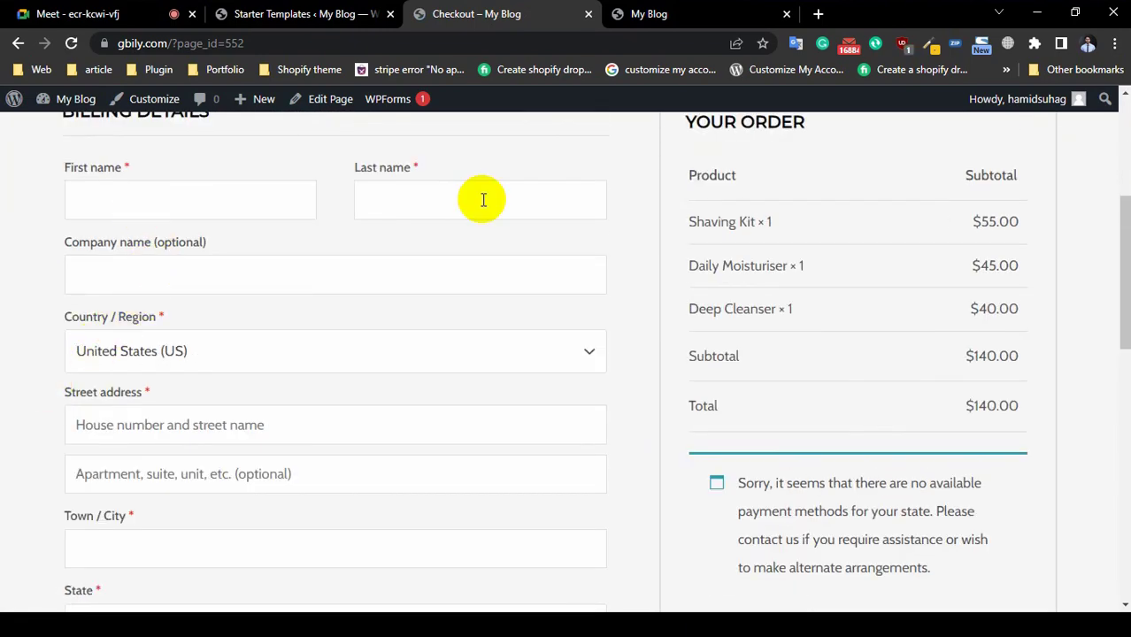
pyautogui.click(224, 275)
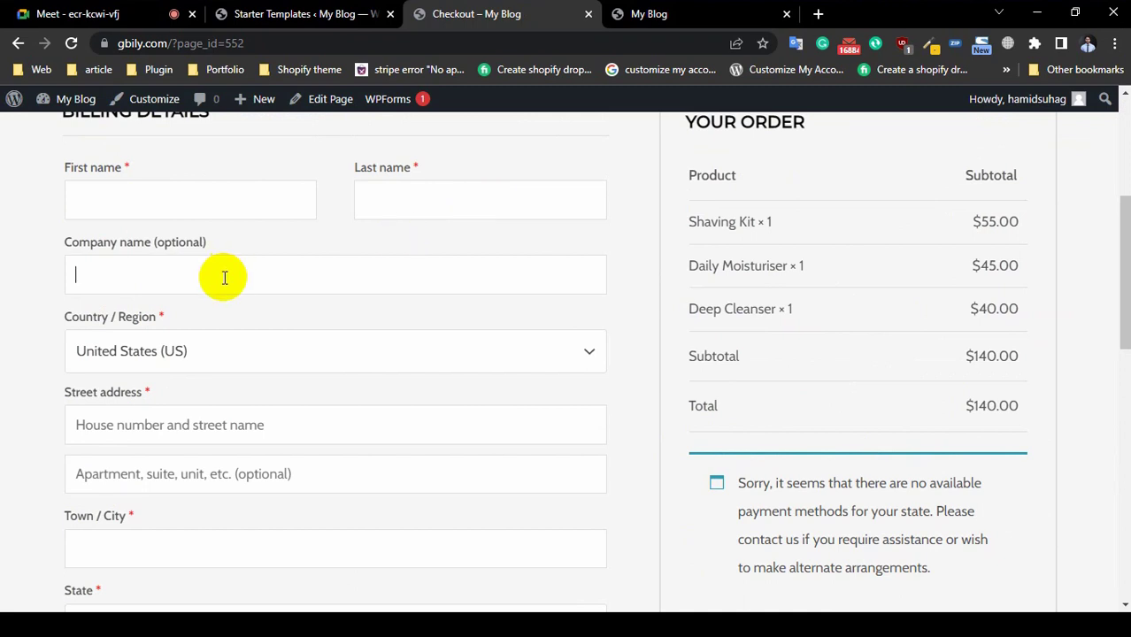
pyautogui.click(167, 357)
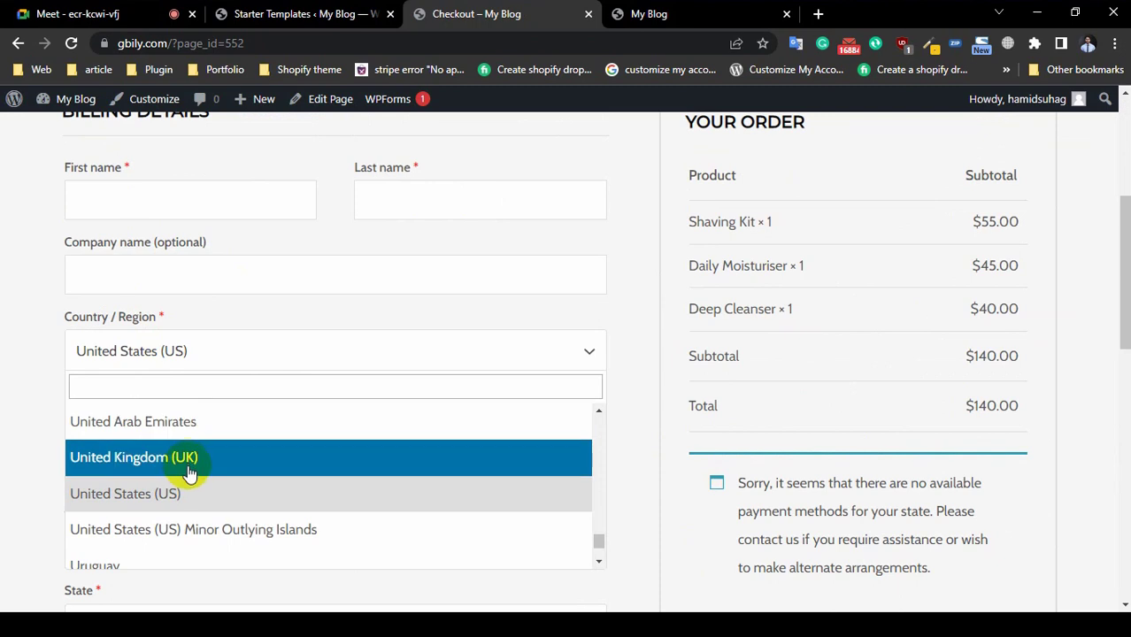
pyautogui.scroll(-1, 187, 470)
pyautogui.scroll(-2, 187, 482)
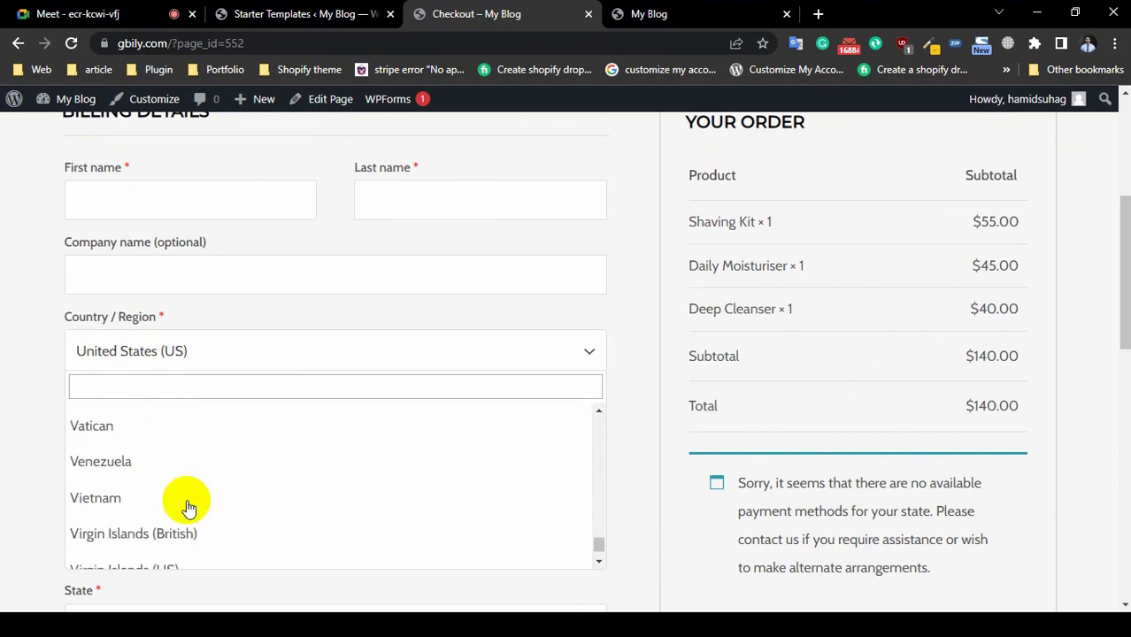
pyautogui.click(175, 386)
pyautogui.write('basn')
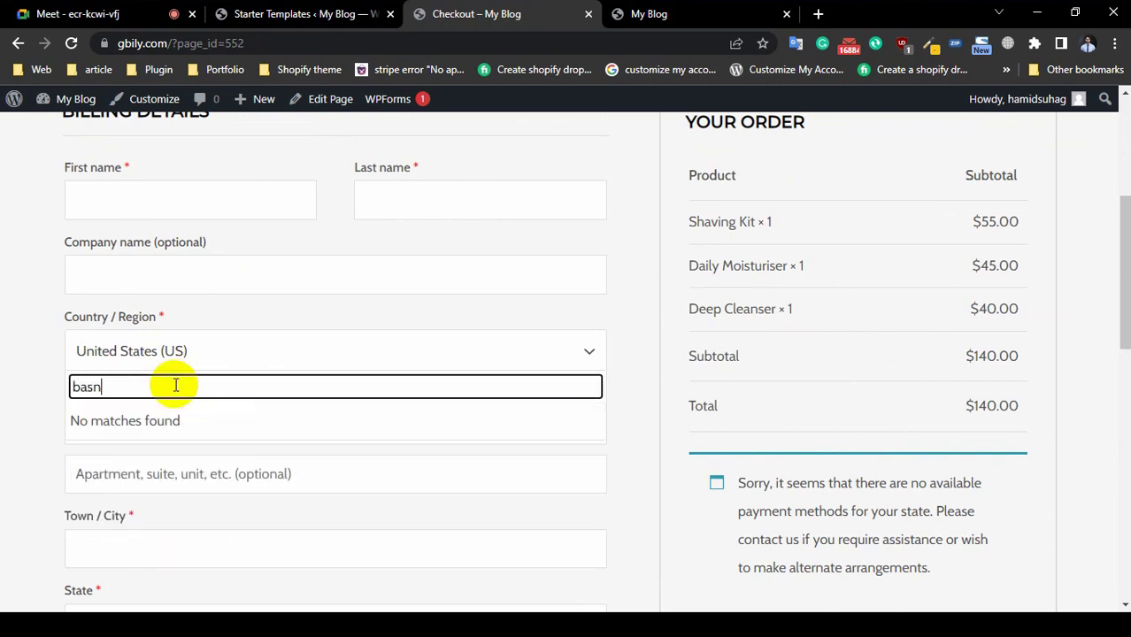
pyautogui.press('BackSpace')
pyautogui.press('BackSpace')
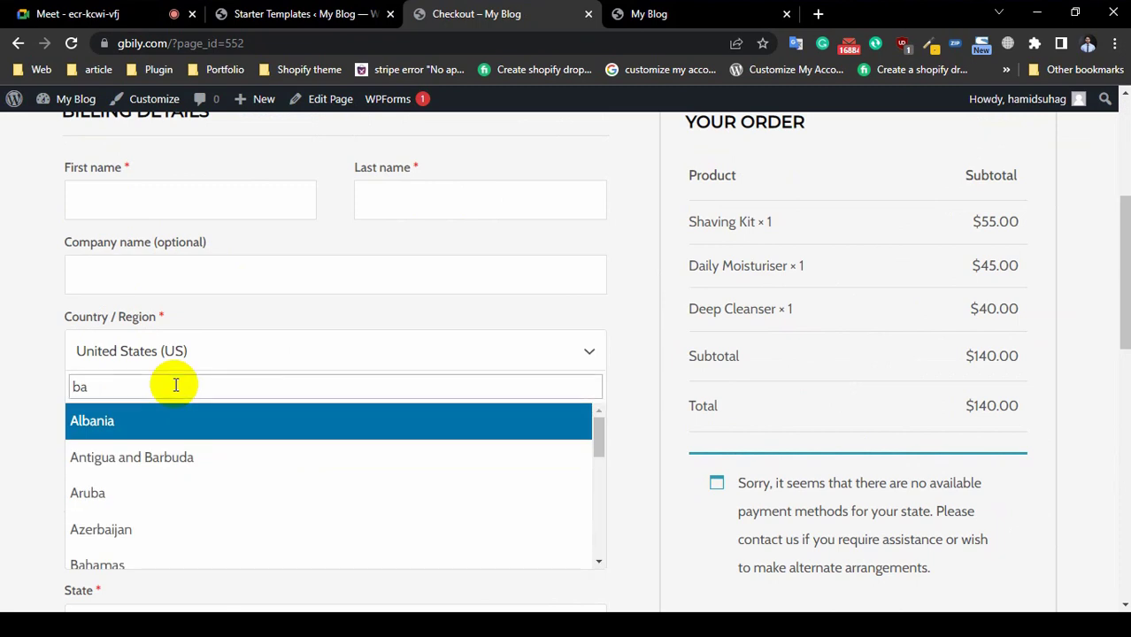
pyautogui.write('ng')
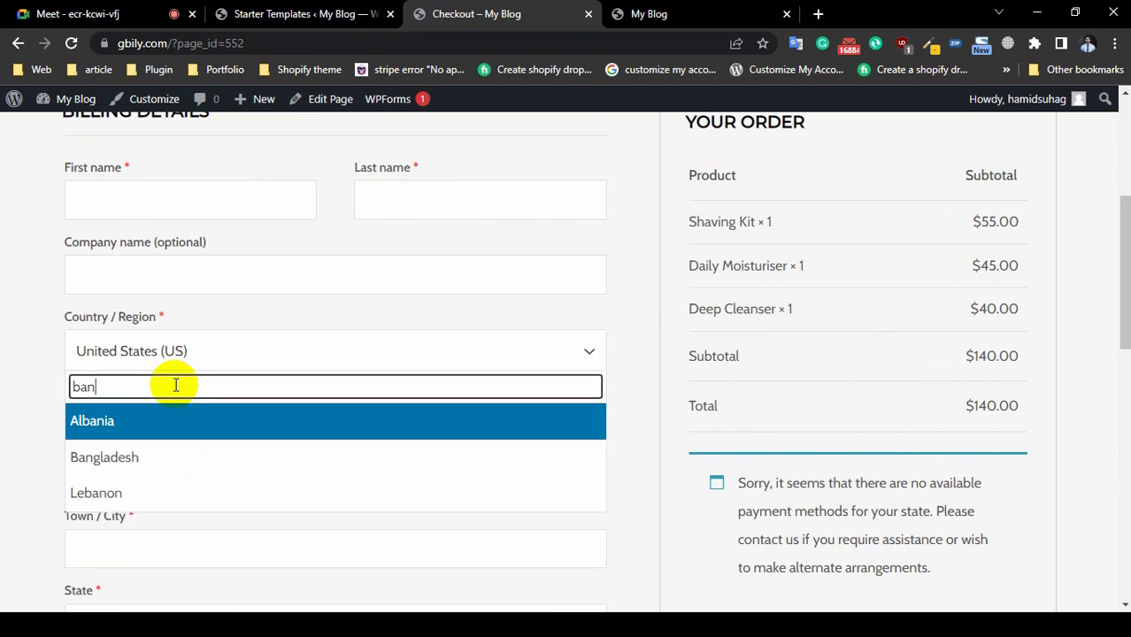
pyautogui.click(173, 424)
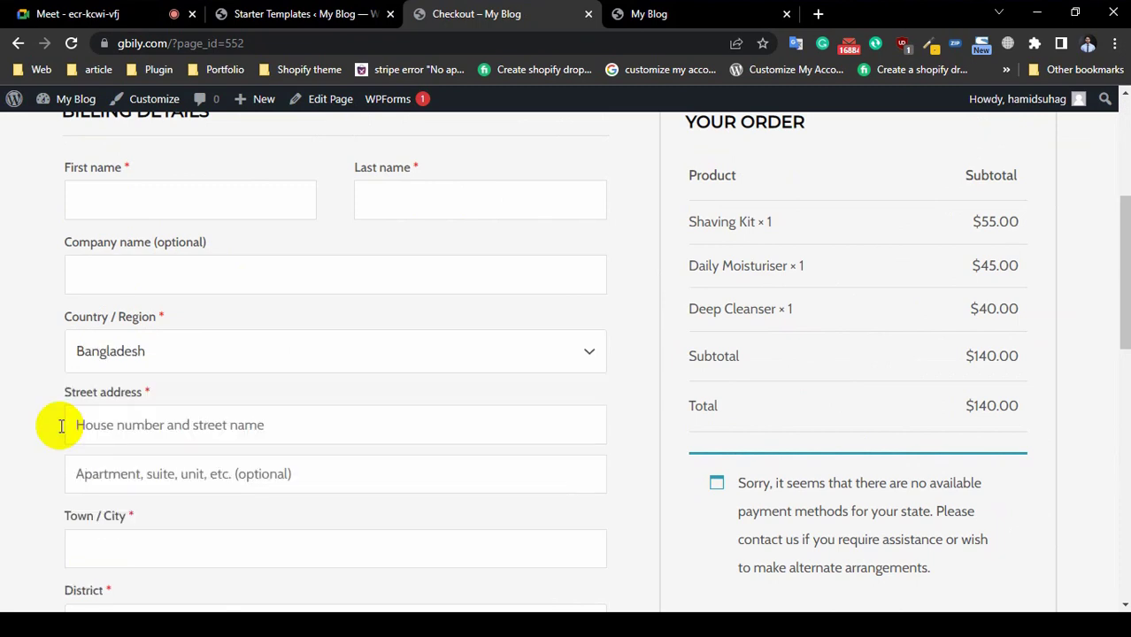
pyautogui.scroll(-2, 5, 425)
# Step: Enter a placeholder street address, 'Sylhe' as town, and Sylhet as the district
pyautogui.click(198, 259)
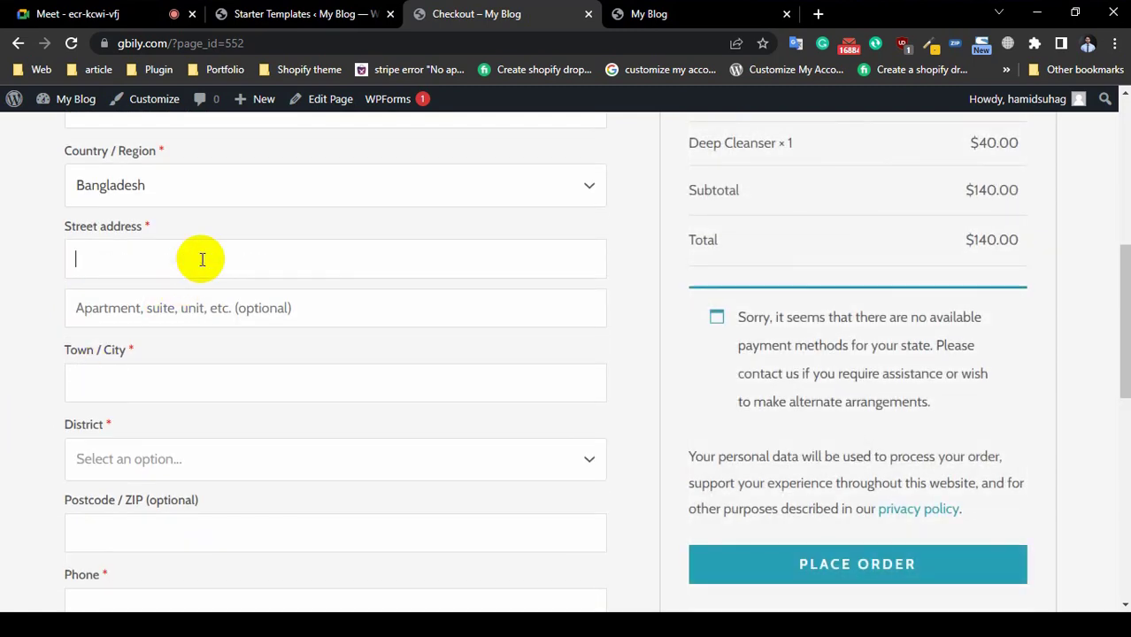
pyautogui.write('oihdsfgn, oihsdf hdgf')
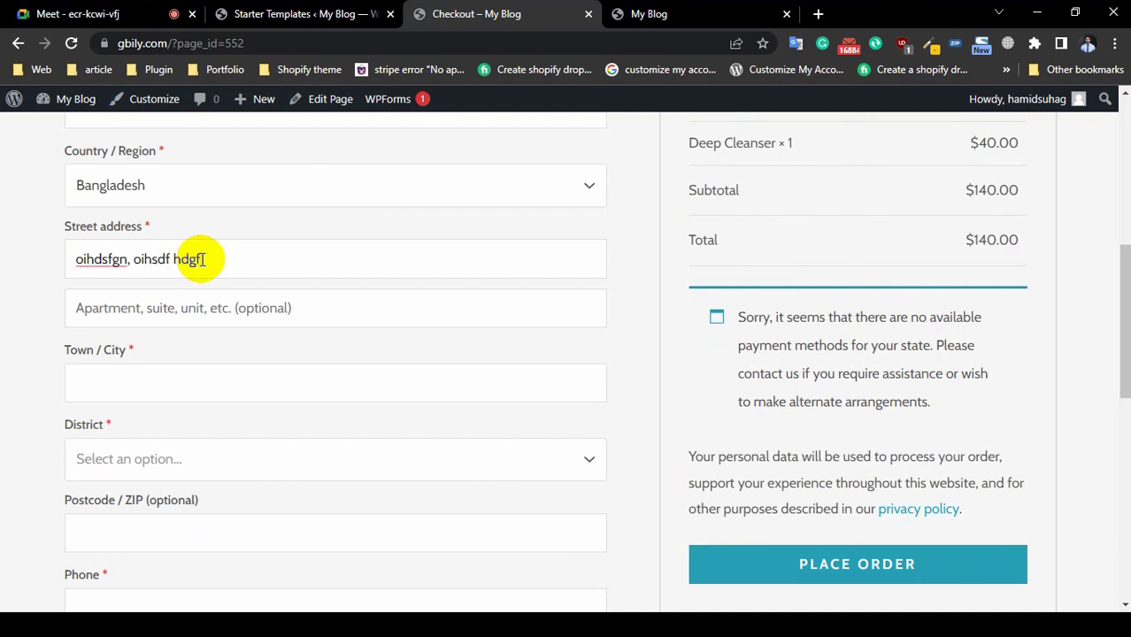
pyautogui.click(174, 379)
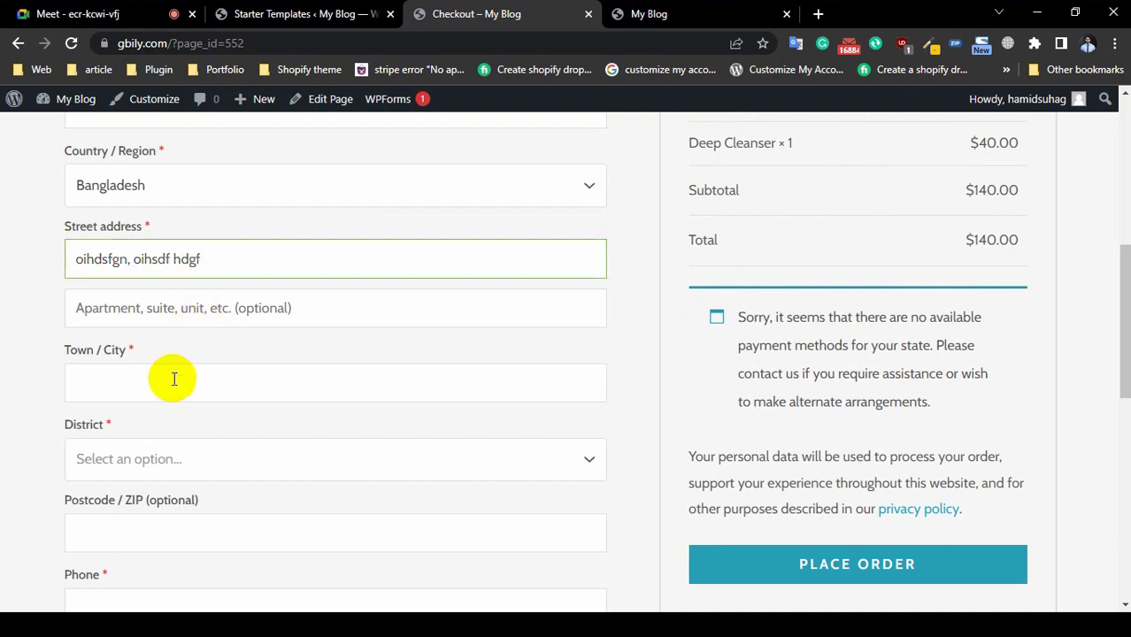
pyautogui.write('Sylhet')
pyautogui.click(181, 461)
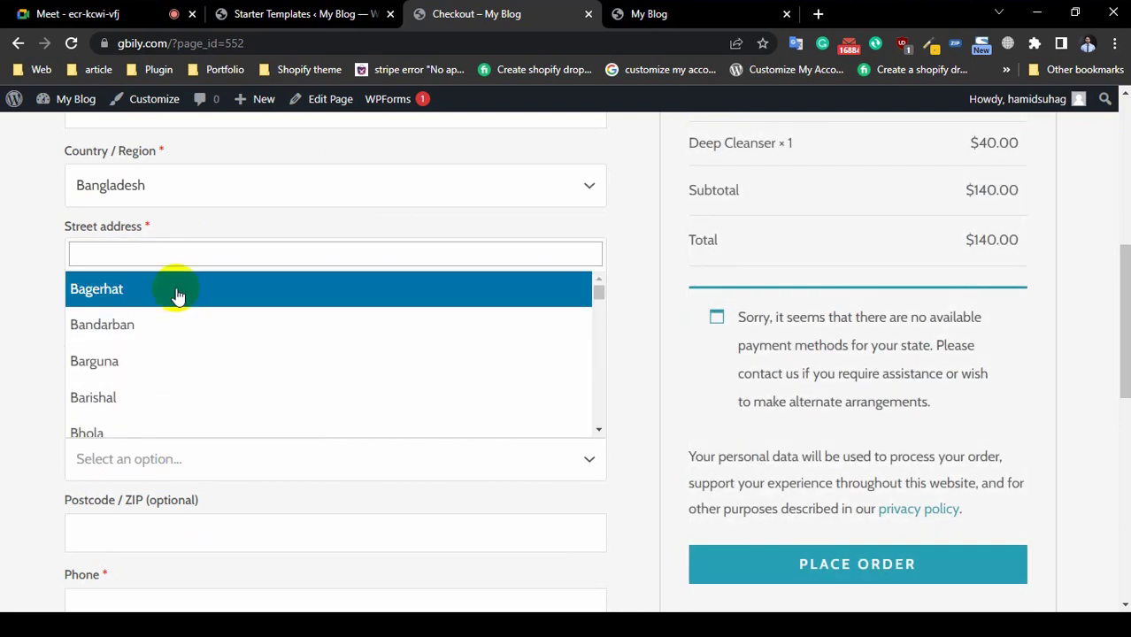
pyautogui.write('sy')
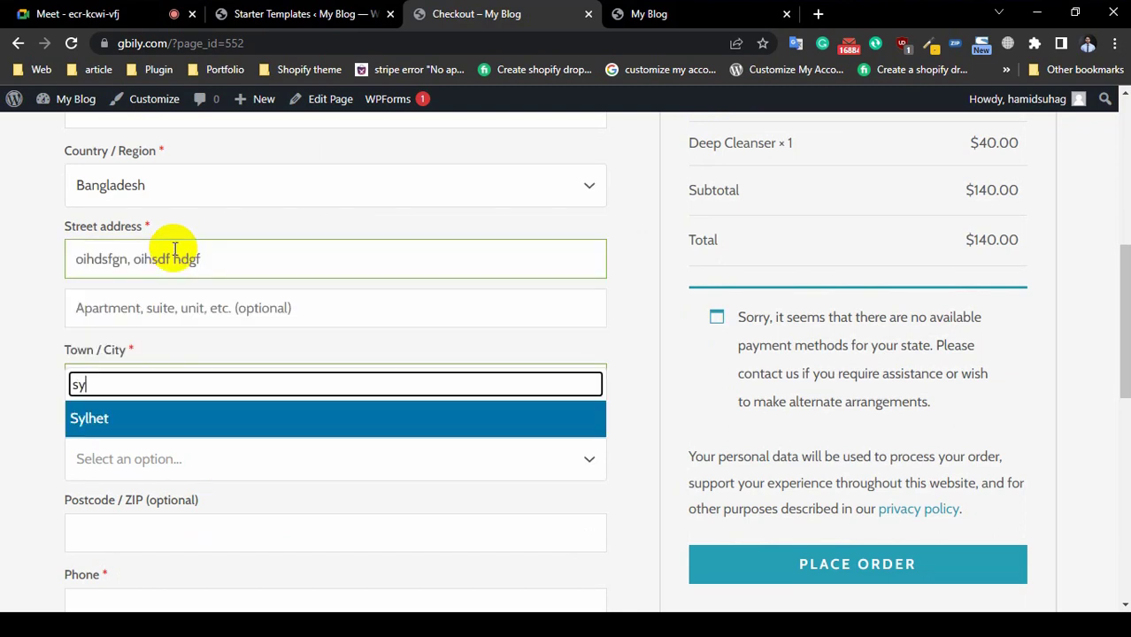
pyautogui.write('lh')
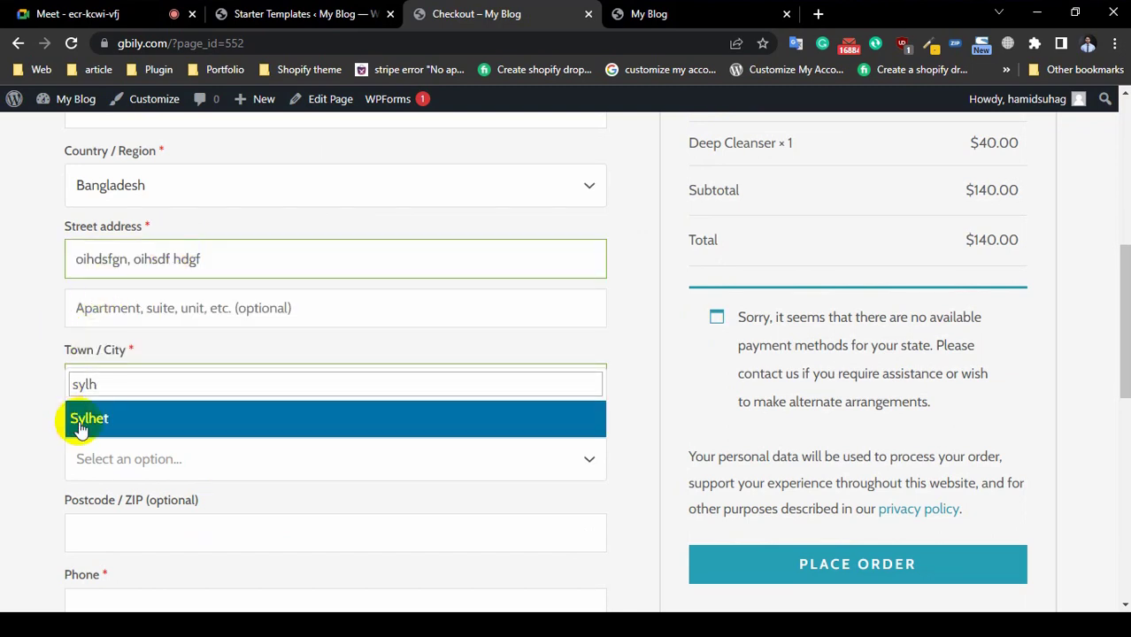
pyautogui.click(81, 423)
# Step: Enter postcode 77437 and move down through the phone, email and order notes fields
pyautogui.scroll(-2, 132, 399)
pyautogui.click(140, 365)
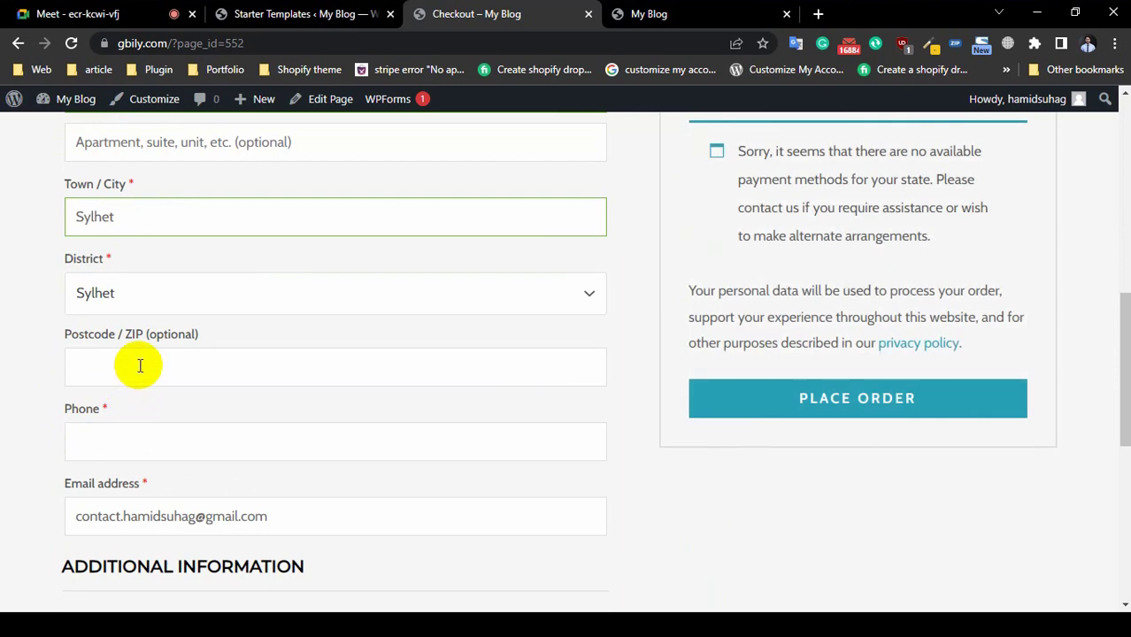
pyautogui.write('77437')
pyautogui.click(154, 440)
pyautogui.scroll(-1, 157, 442)
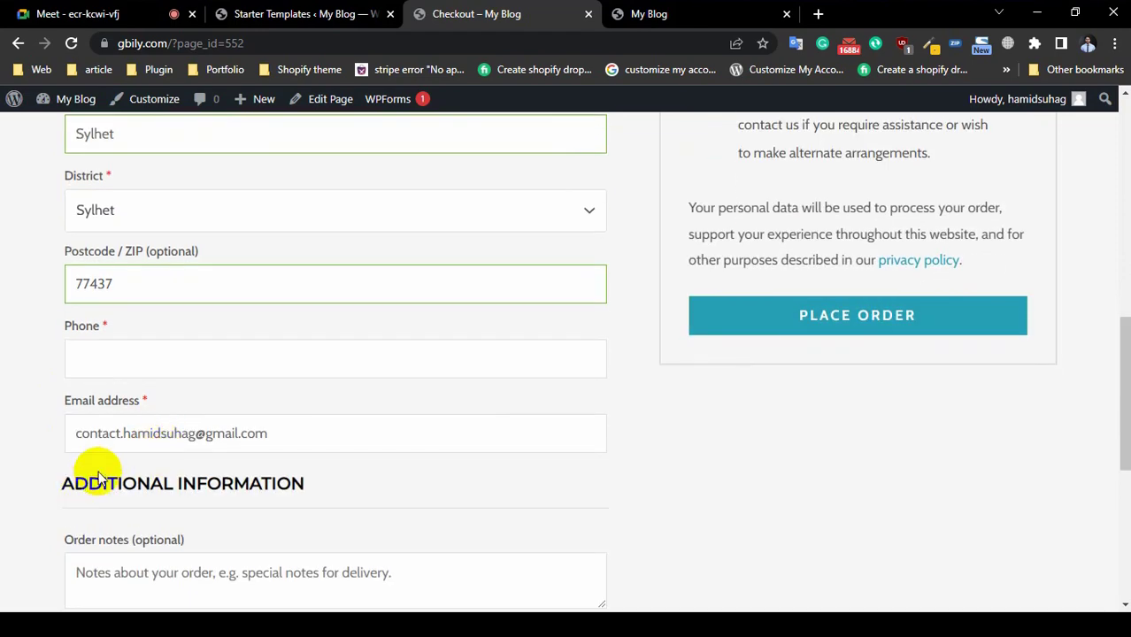
pyautogui.click(305, 431)
pyautogui.scroll(-3, 306, 434)
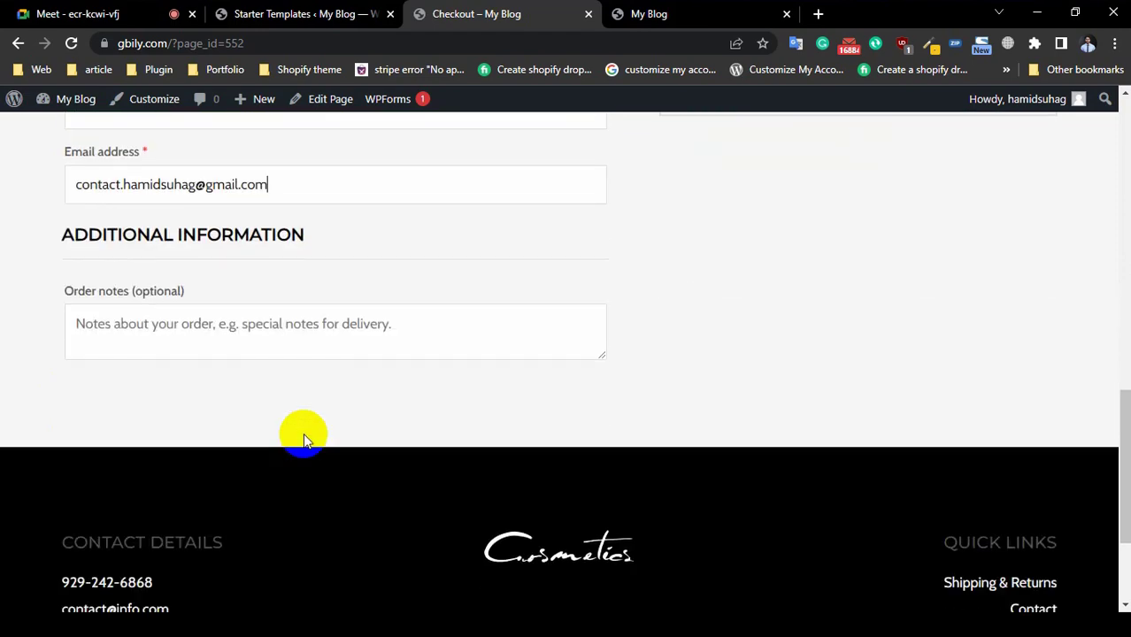
pyautogui.click(161, 332)
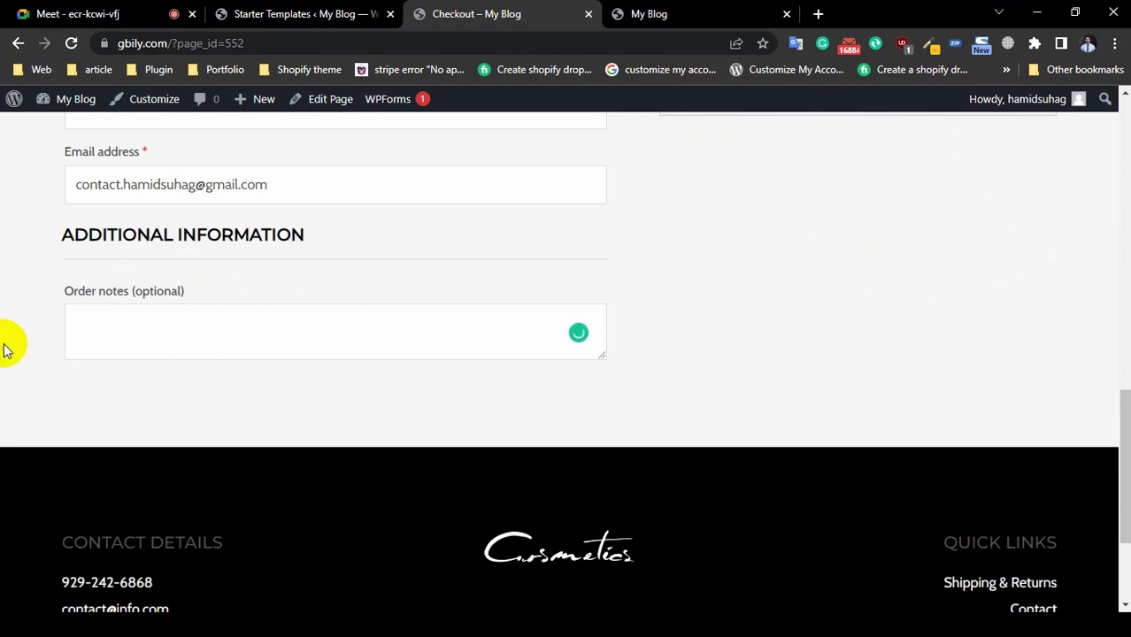
pyautogui.scroll(2, 4, 350)
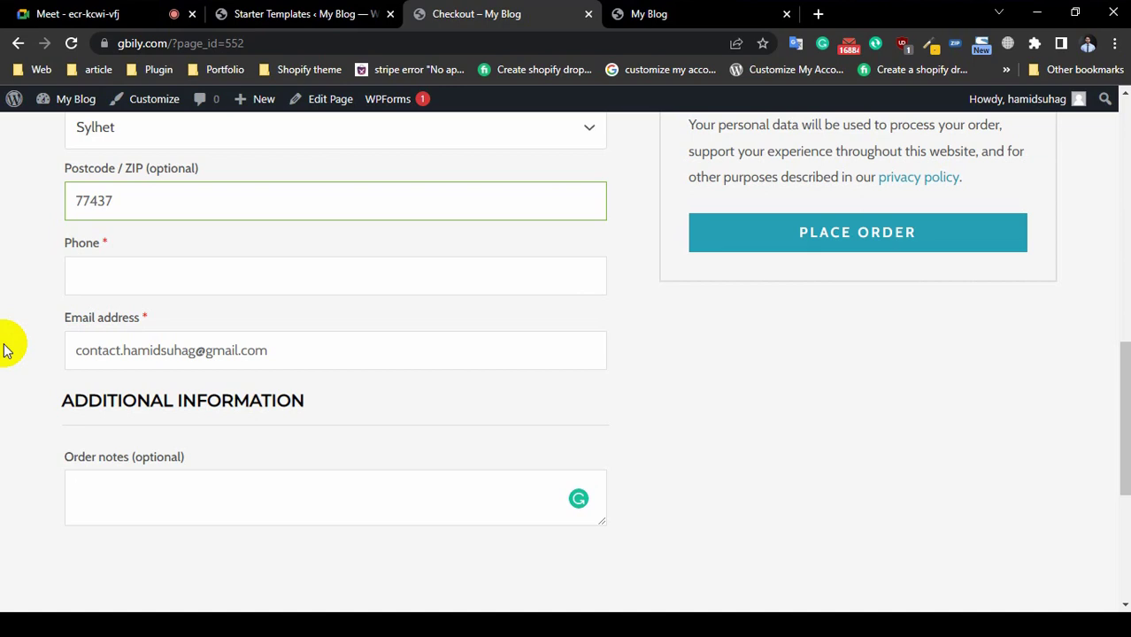
pyautogui.scroll(-2, 65, 435)
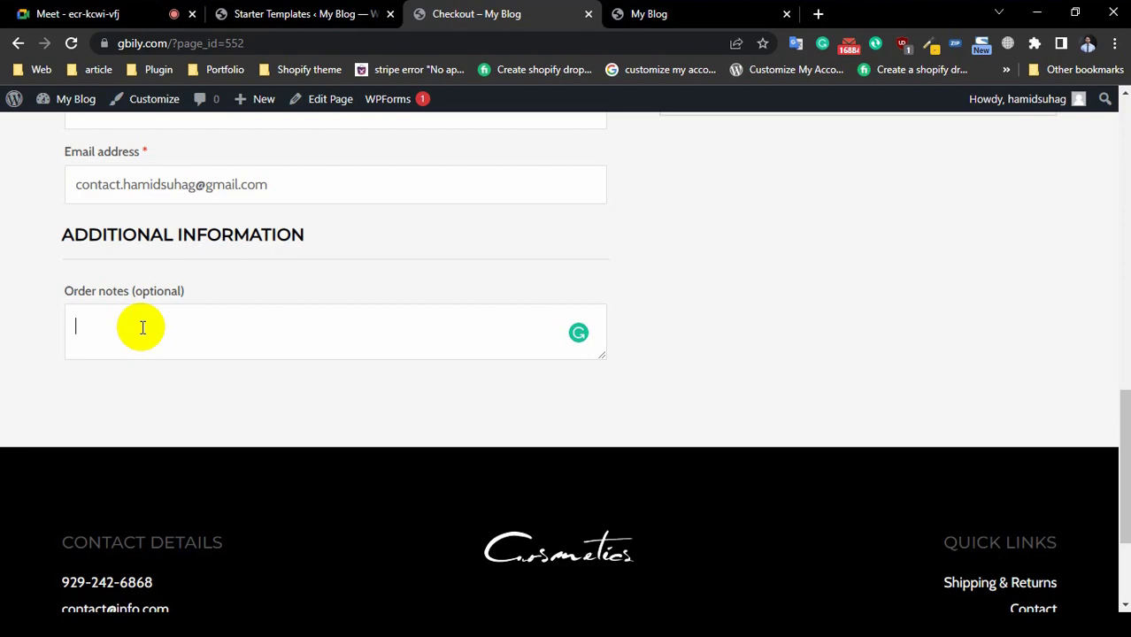
pyautogui.click(142, 327)
pyautogui.scroll(2, 146, 326)
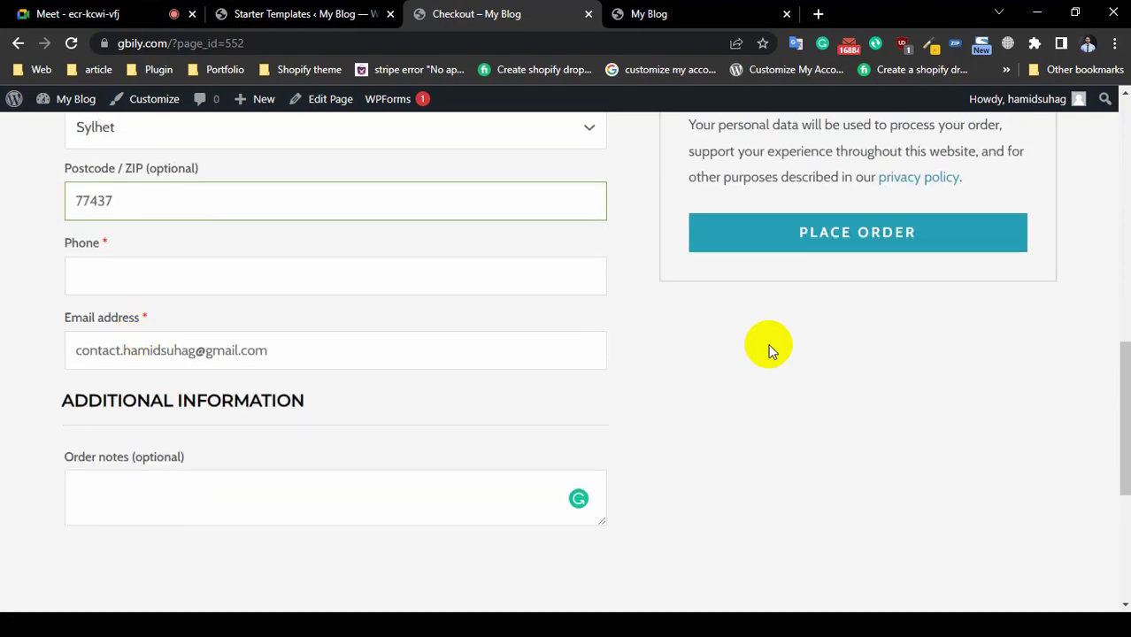
pyautogui.scroll(4, 779, 319)
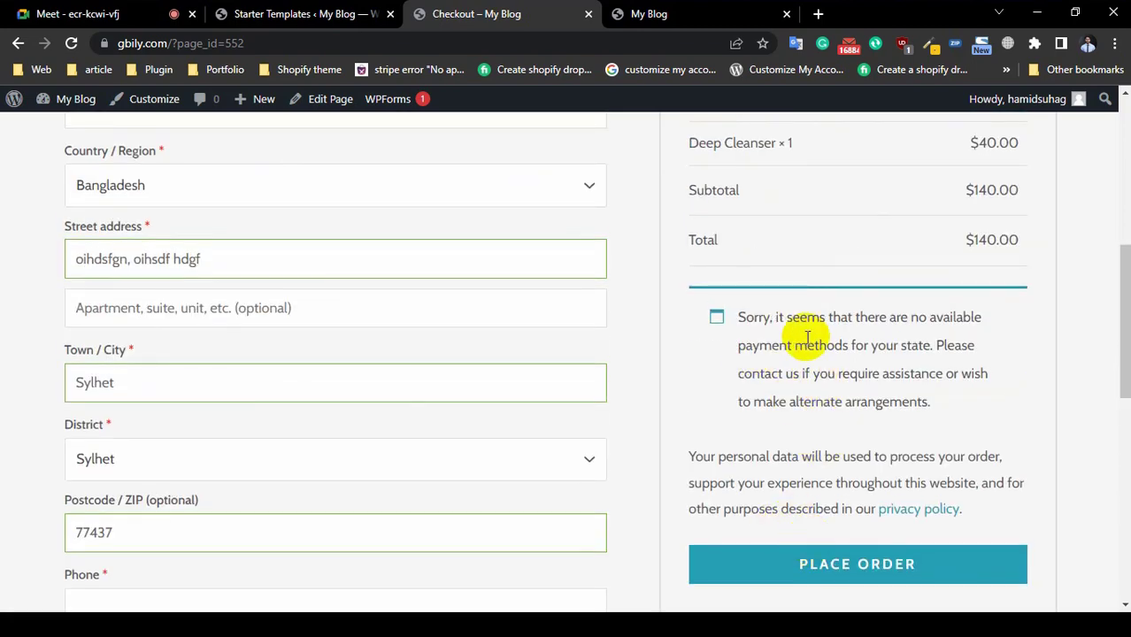
pyautogui.doubleClick(754, 316)
pyautogui.click(808, 309)
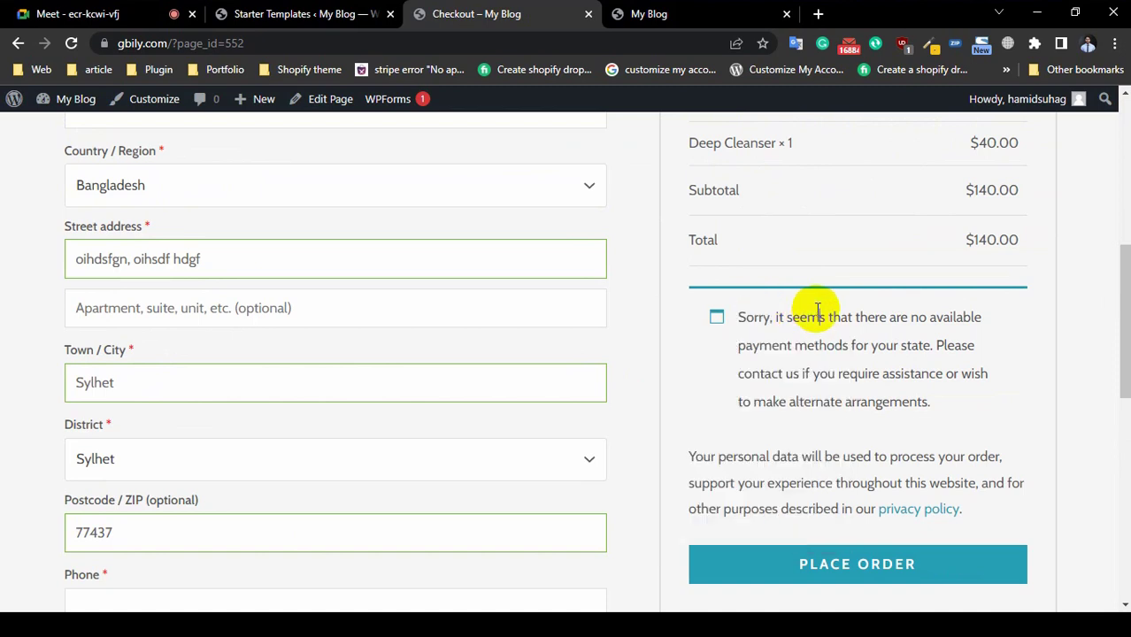
pyautogui.doubleClick(898, 317)
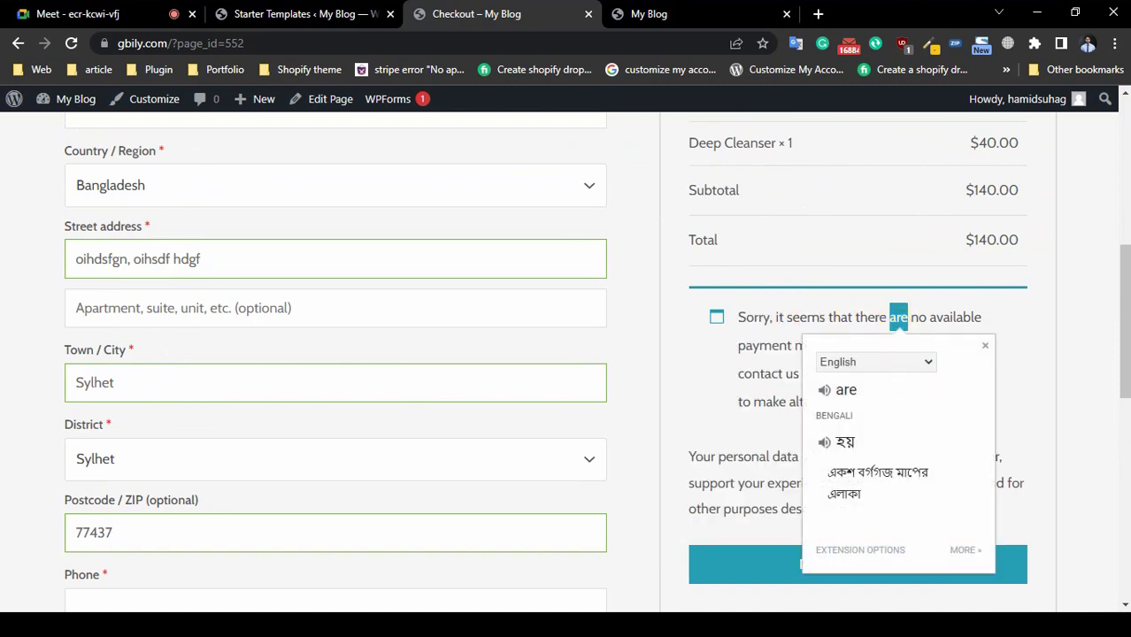
pyautogui.click(1097, 394)
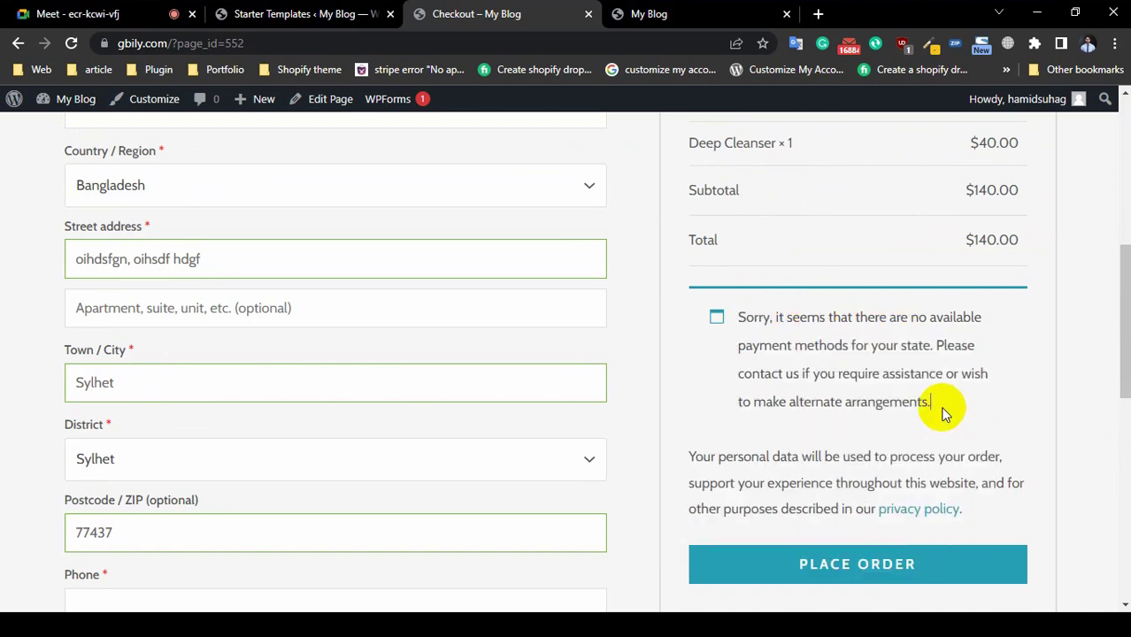
pyautogui.moveTo(936, 406); pyautogui.dragTo(734, 314)
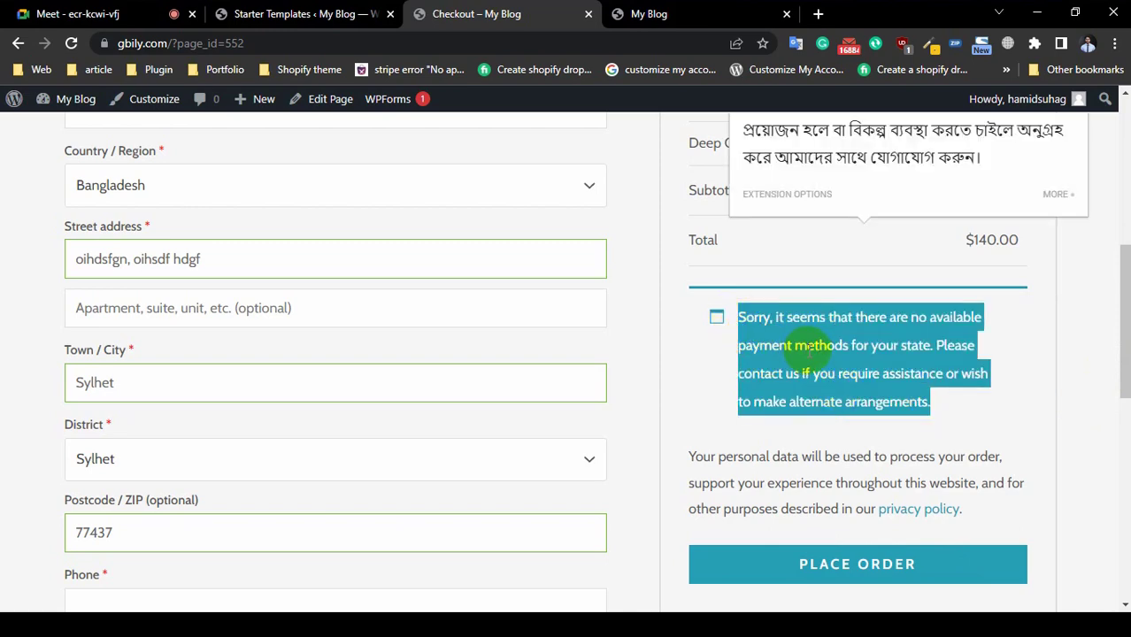
pyautogui.click(808, 352)
pyautogui.scroll(2, 805, 353)
pyautogui.scroll(-4, 728, 349)
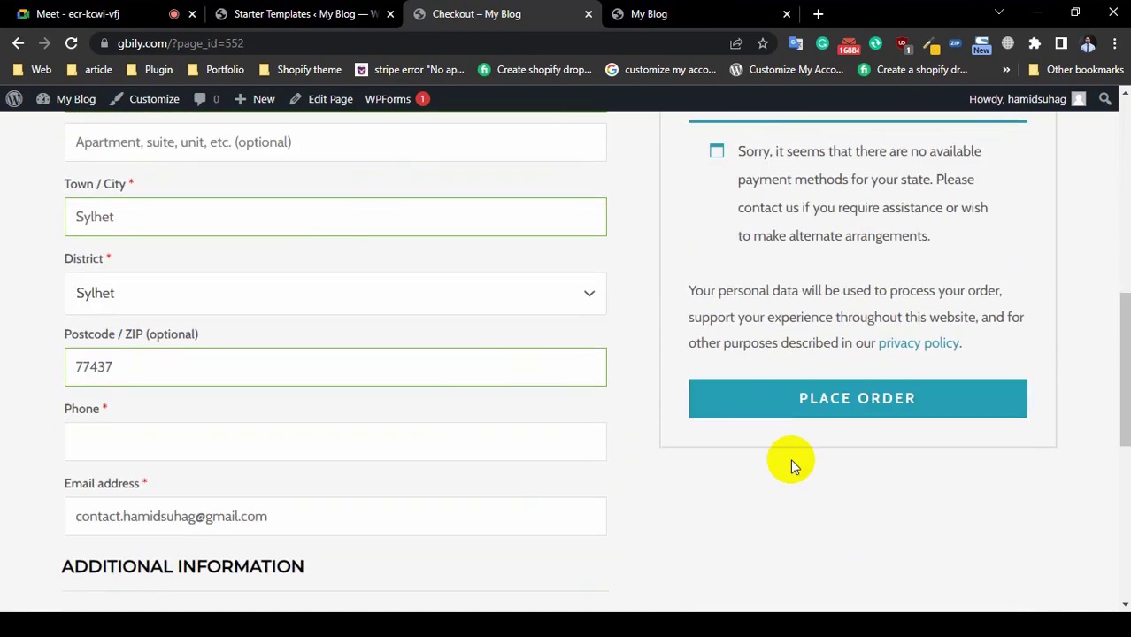
pyautogui.scroll(1, 797, 398)
pyautogui.scroll(4, 631, 332)
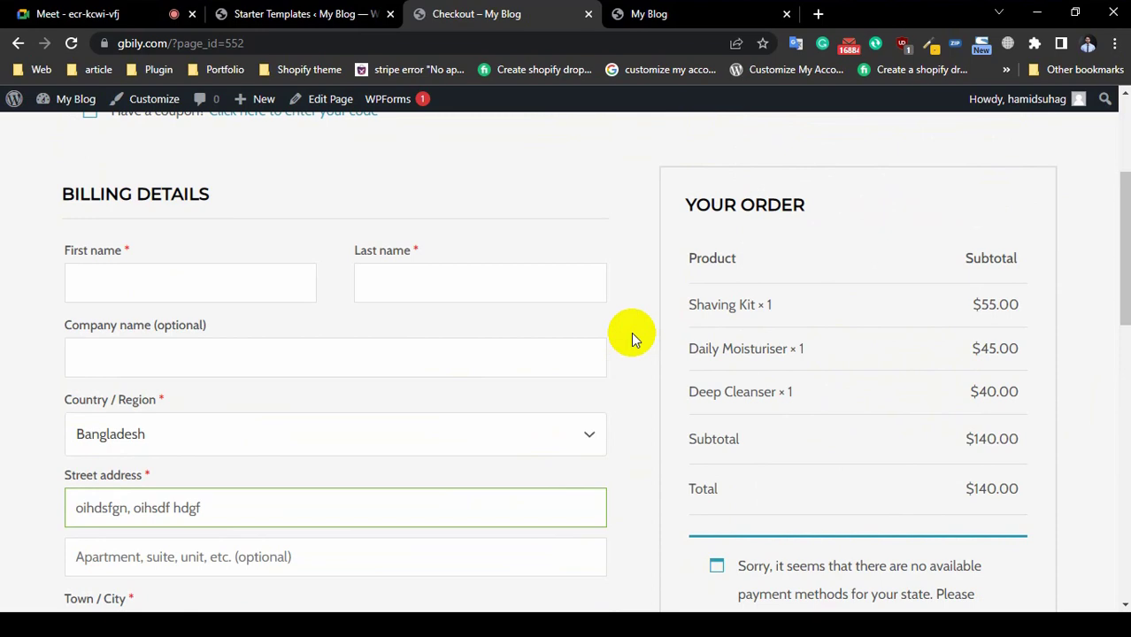
pyautogui.scroll(-3, 813, 384)
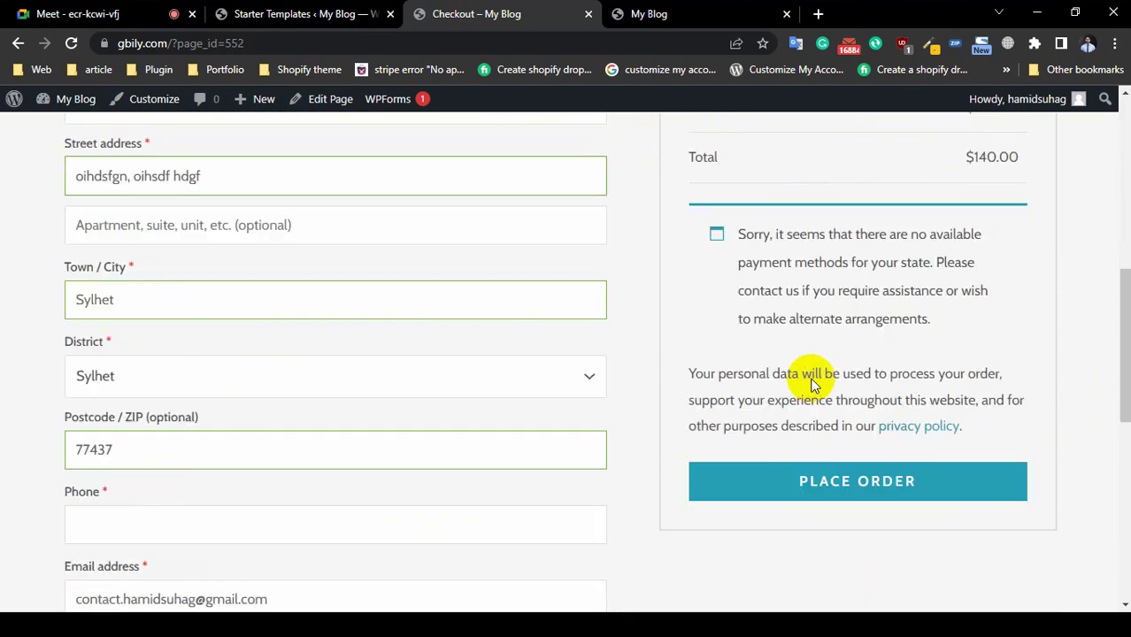
# Step: Try placing the order, decline saving the address, and enter the billing first and last name
pyautogui.click(897, 478)
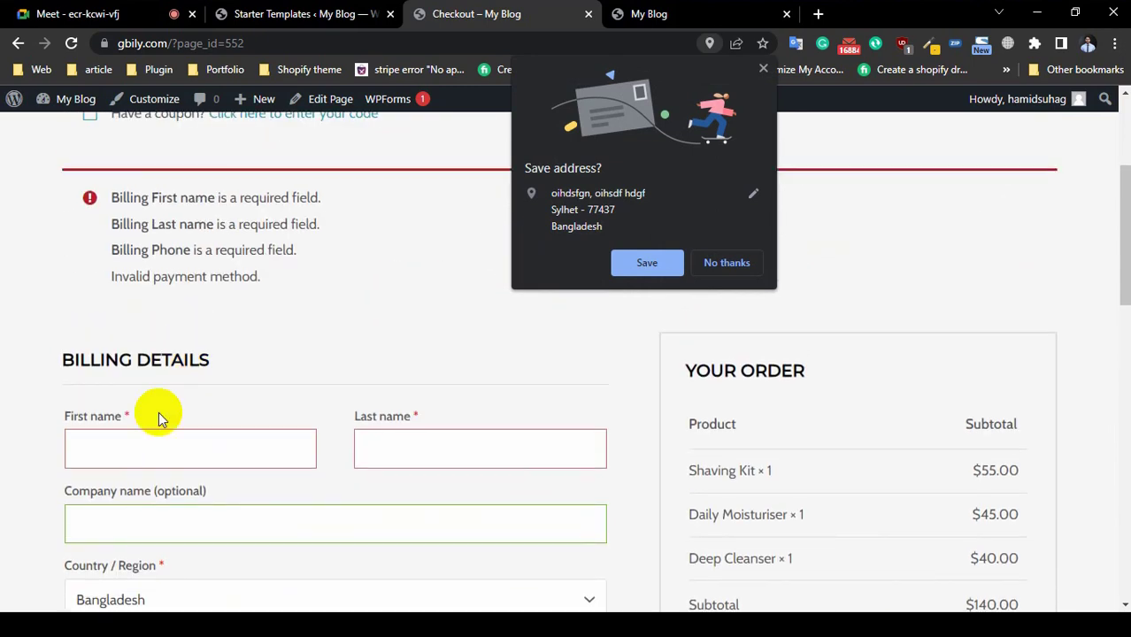
pyautogui.click(726, 263)
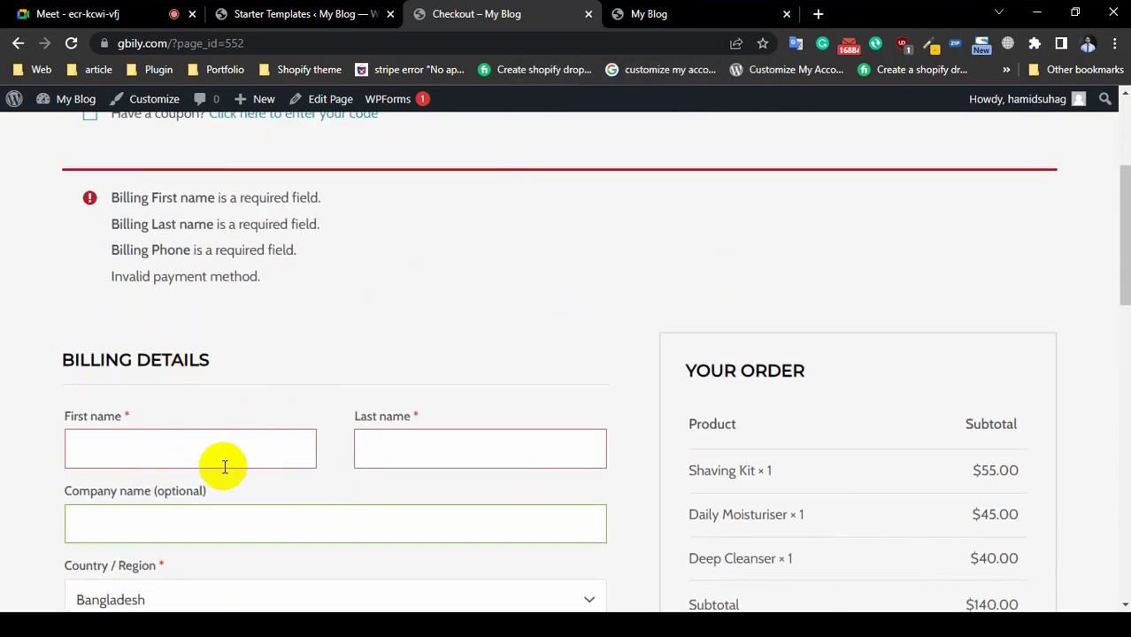
pyautogui.click(198, 450)
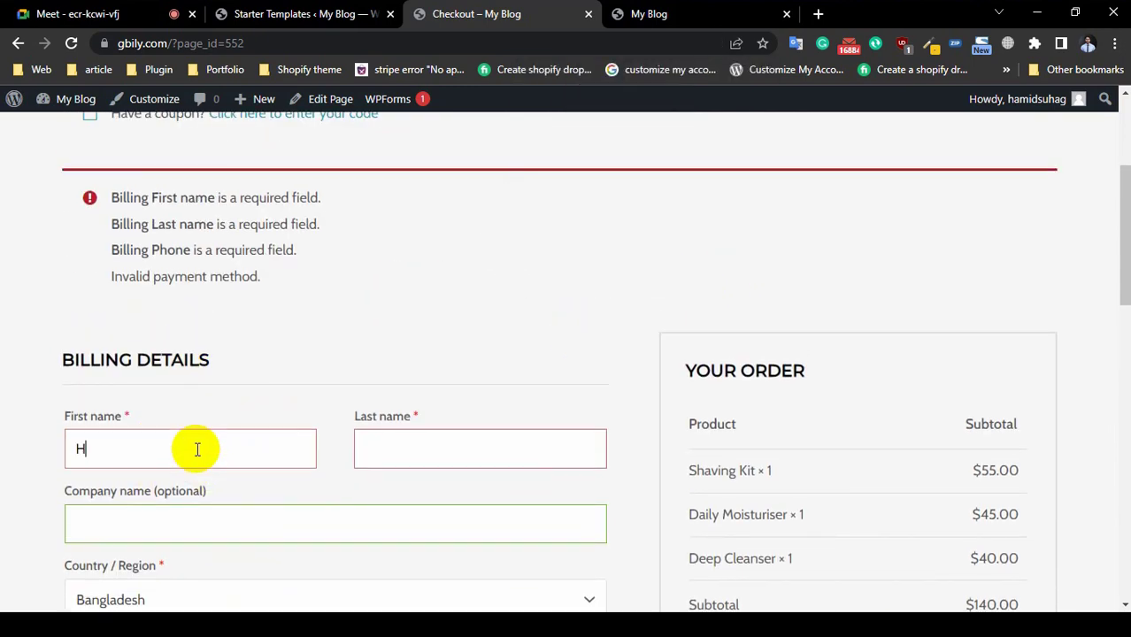
pyautogui.click(403, 440)
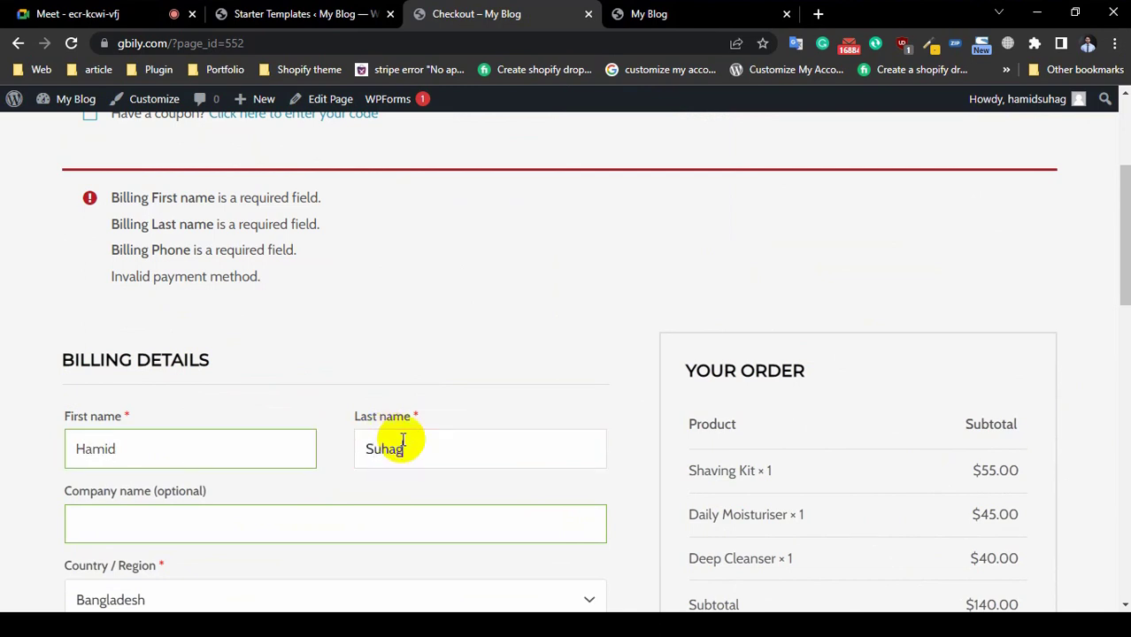
# Step: Enter the billing phone number, removing an extra final digit
pyautogui.scroll(-2, 403, 440)
pyautogui.scroll(-4, 399, 439)
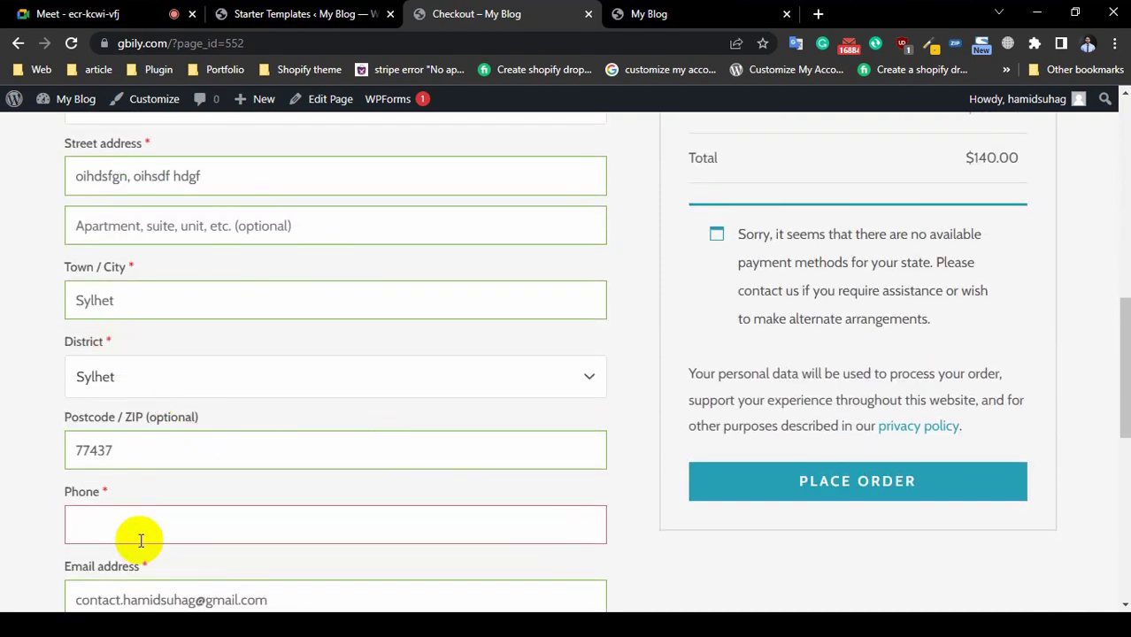
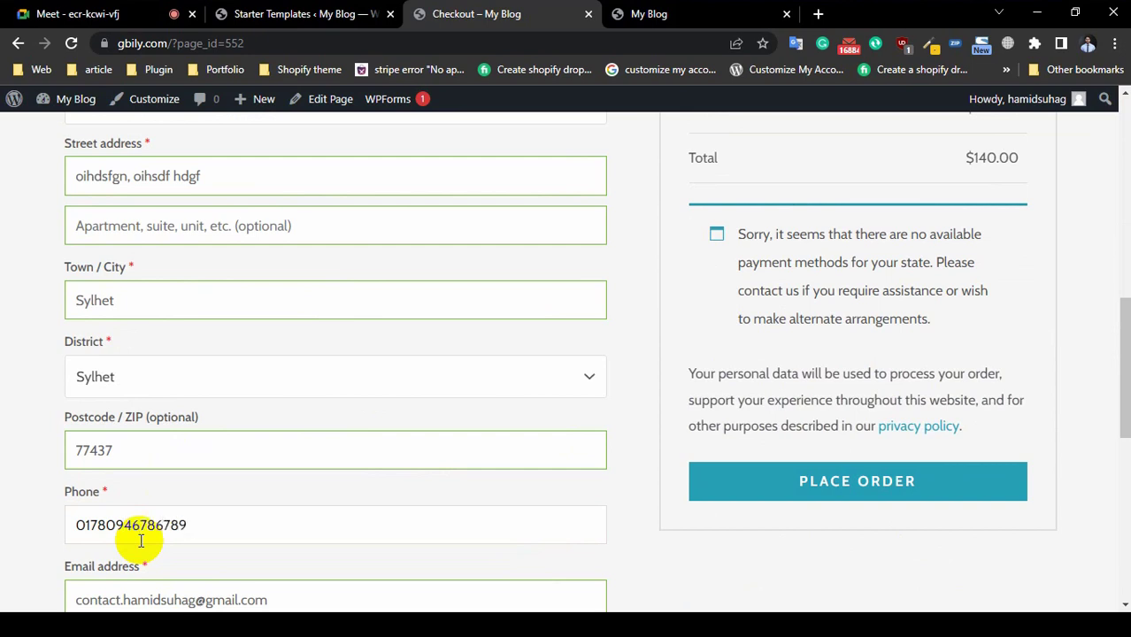
pyautogui.scroll(-3, 157, 470)
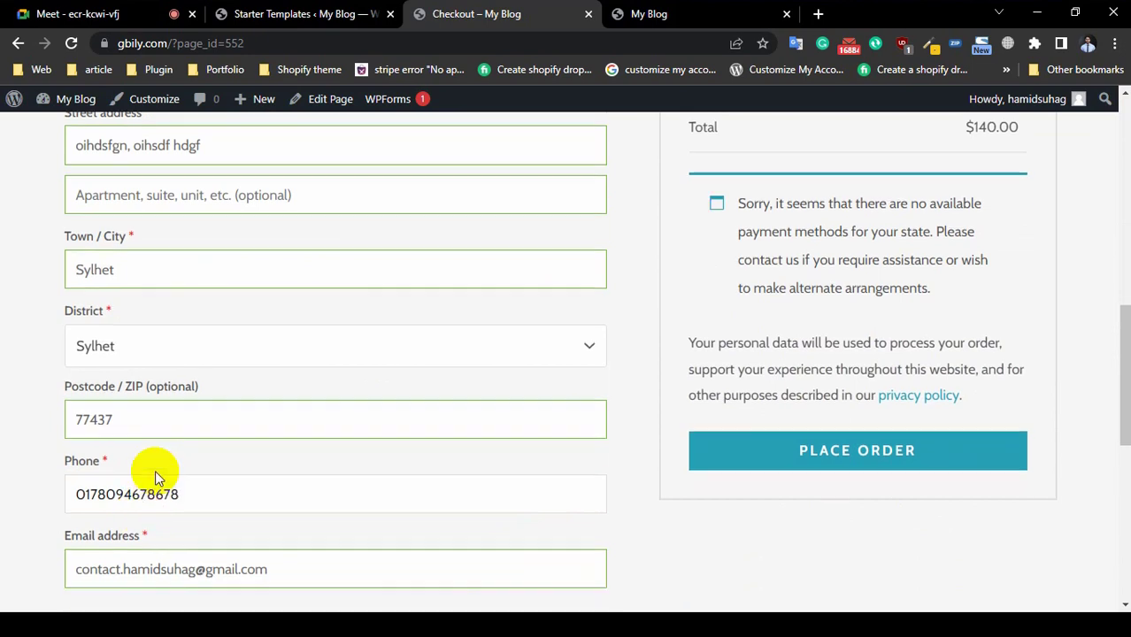
pyautogui.scroll(4, 181, 401)
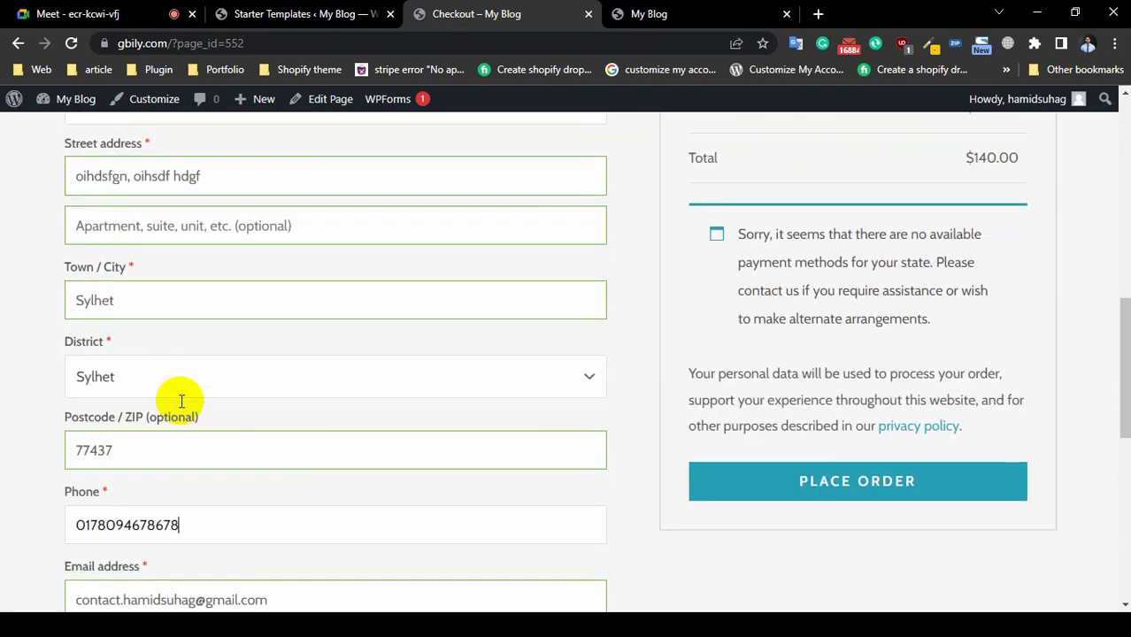
pyautogui.scroll(1, 181, 401)
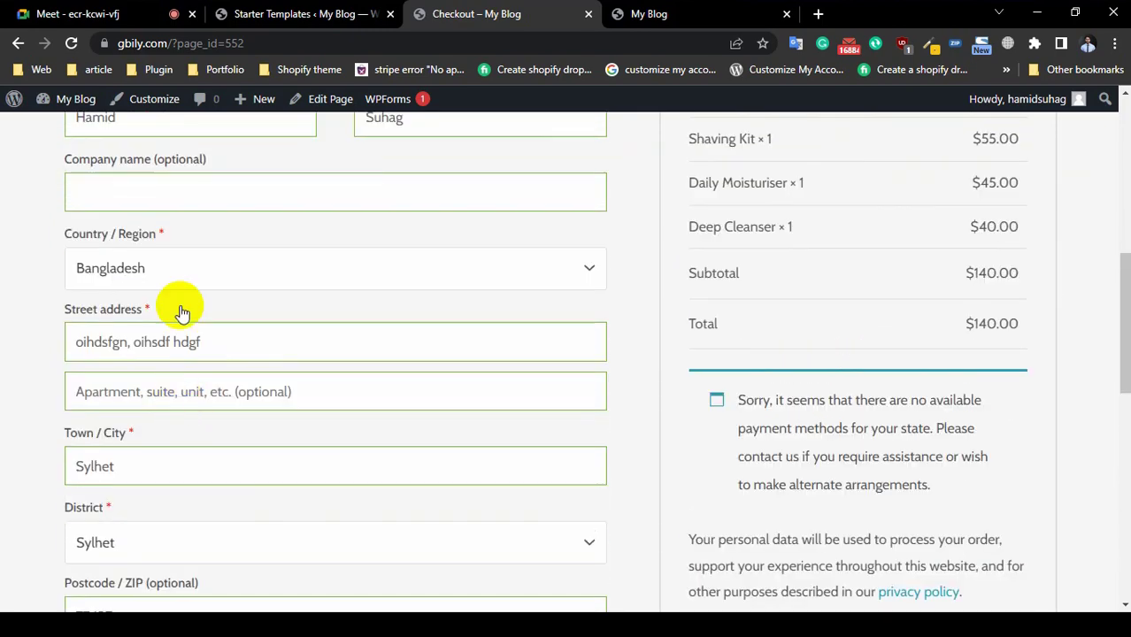
pyautogui.scroll(3, 177, 202)
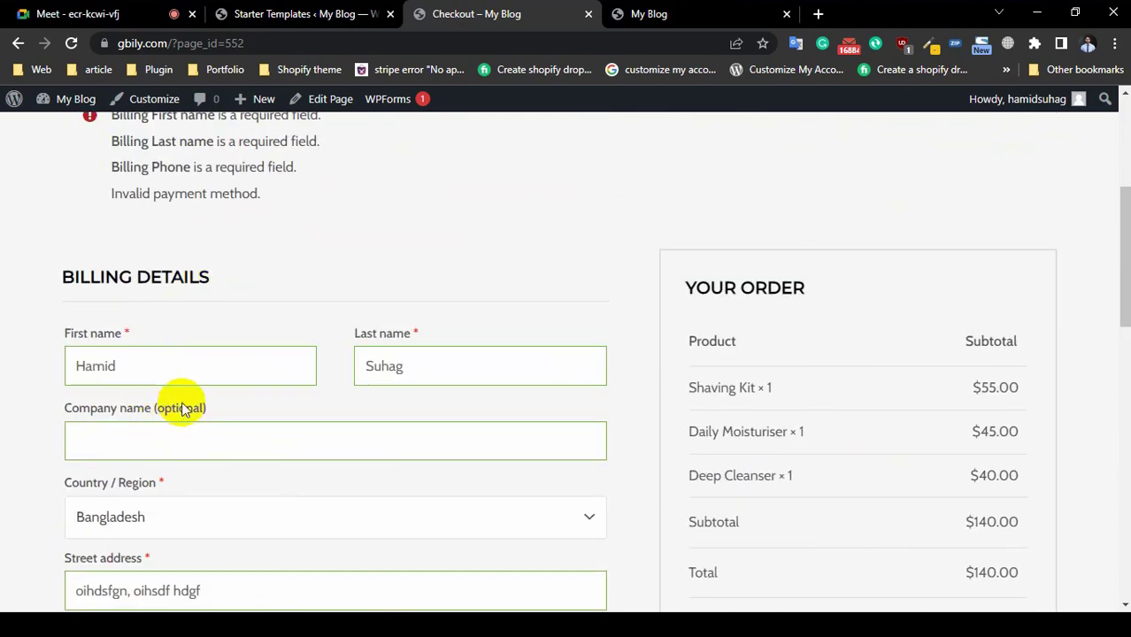
pyautogui.click(173, 440)
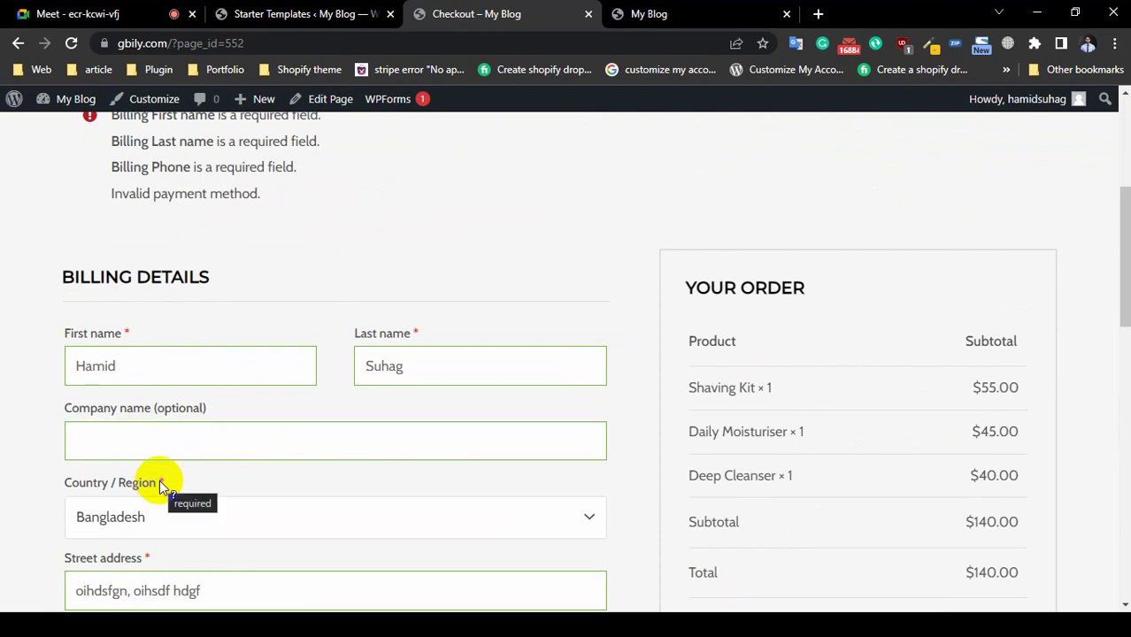
pyautogui.scroll(-4, 699, 486)
pyautogui.scroll(-4, 315, 480)
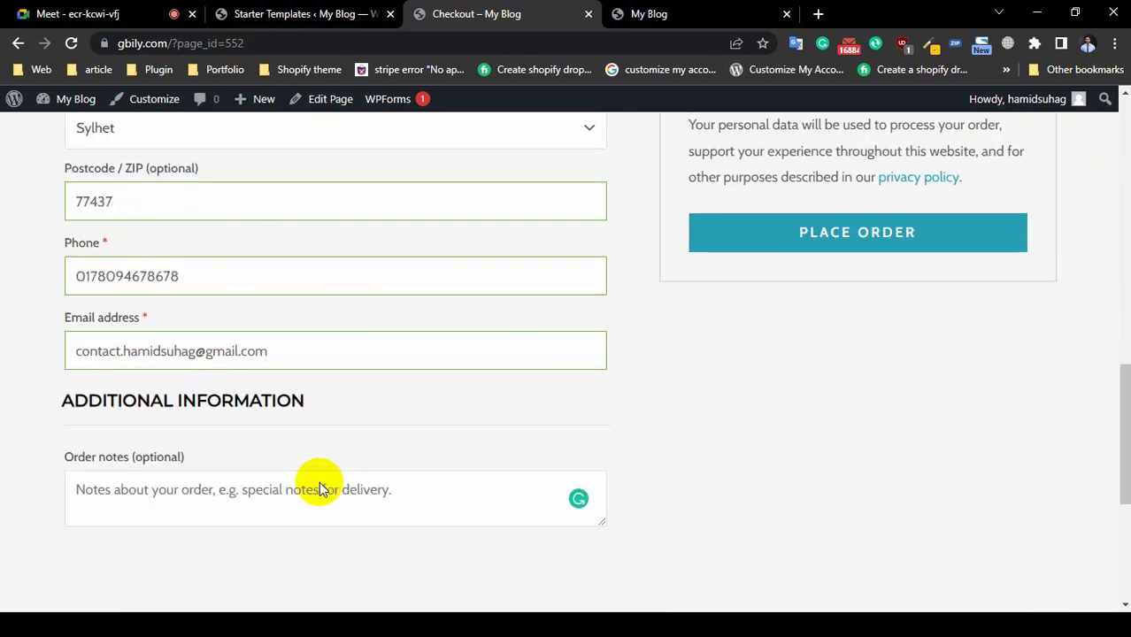
# Step: Place the order again, reaching 'Invalid payment method.', and view the My Blog homepage
pyautogui.click(895, 246)
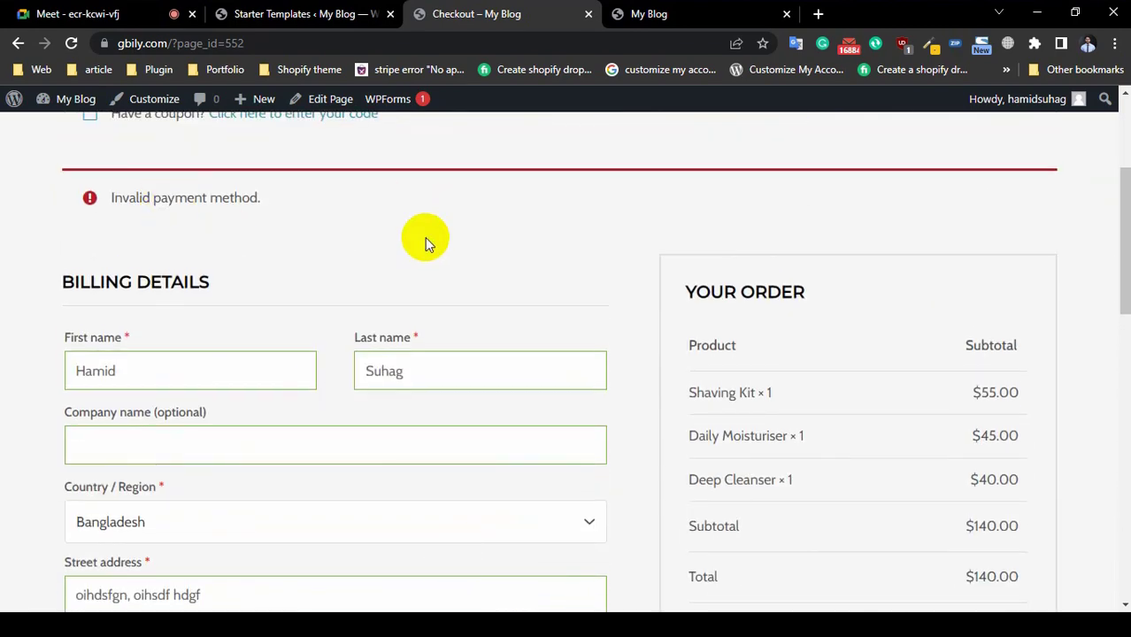
pyautogui.click(427, 370)
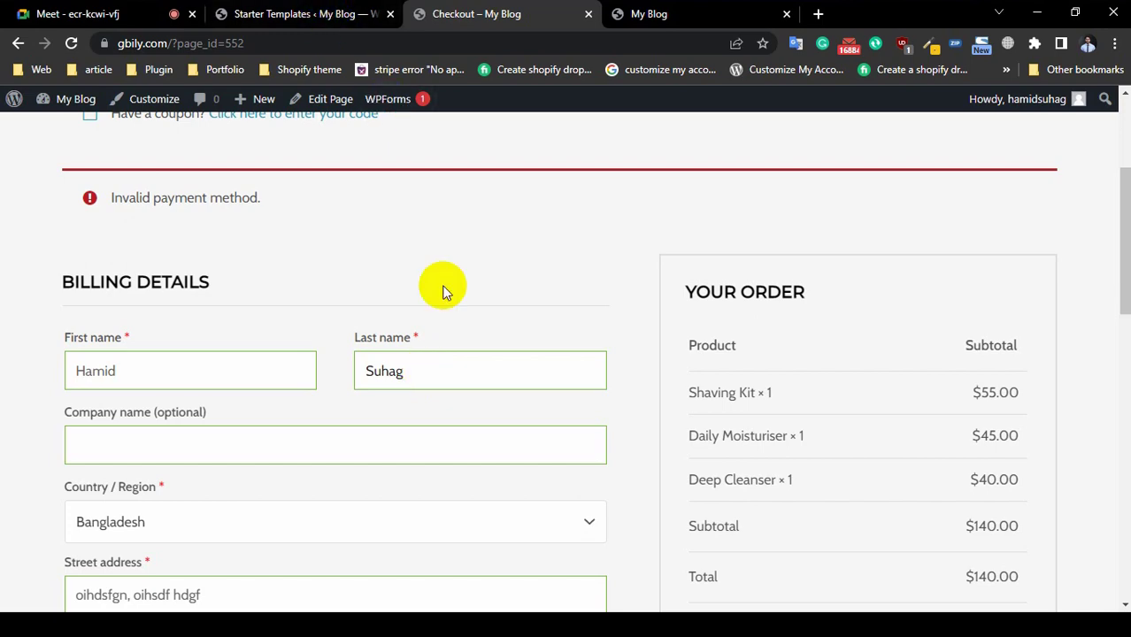
pyautogui.scroll(-5, 441, 291)
# Step: From the admin, open Settings > Permalinks, choose Post name, and save the structure
pyautogui.click(659, 14)
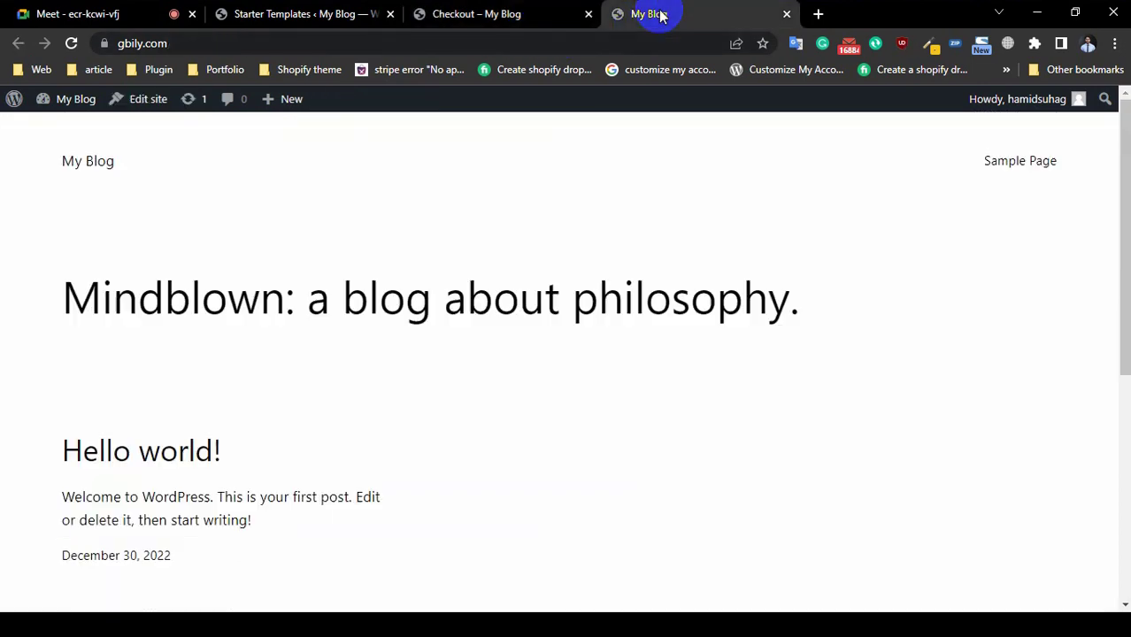
pyautogui.moveTo(14, 103)
pyautogui.click(12, 159)
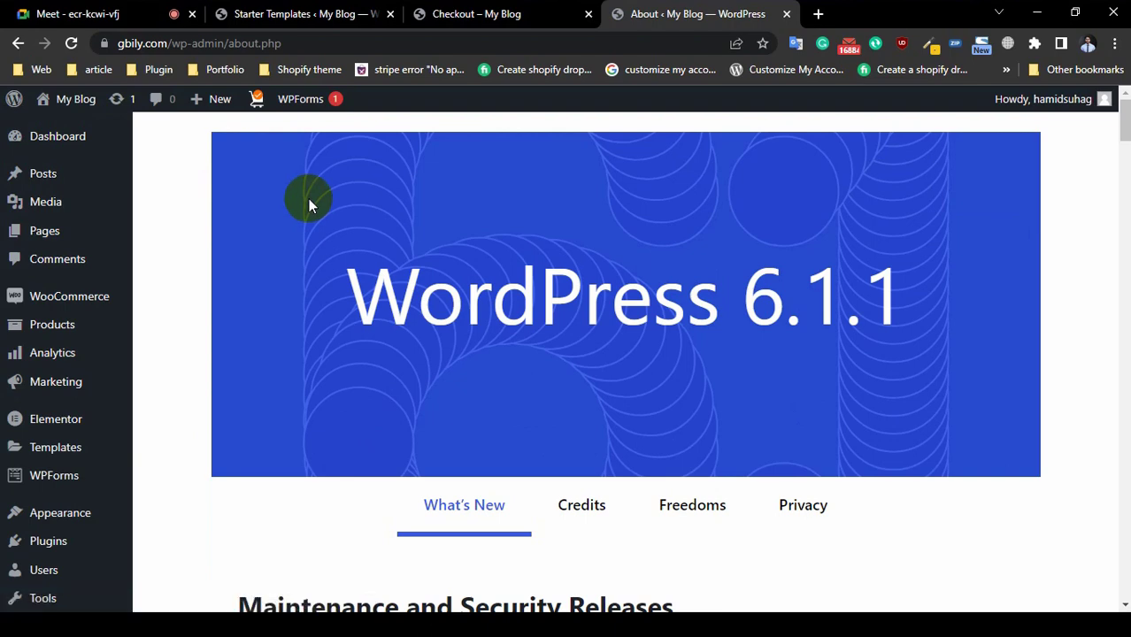
pyautogui.scroll(-3, 9, 372)
pyautogui.moveTo(37, 564)
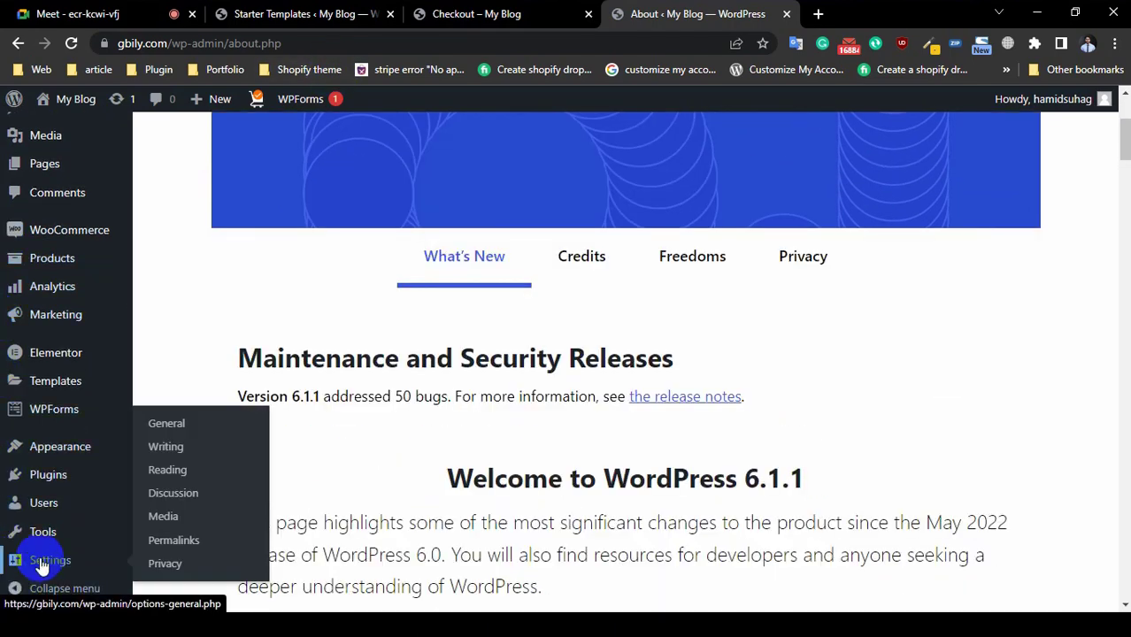
pyautogui.click(182, 540)
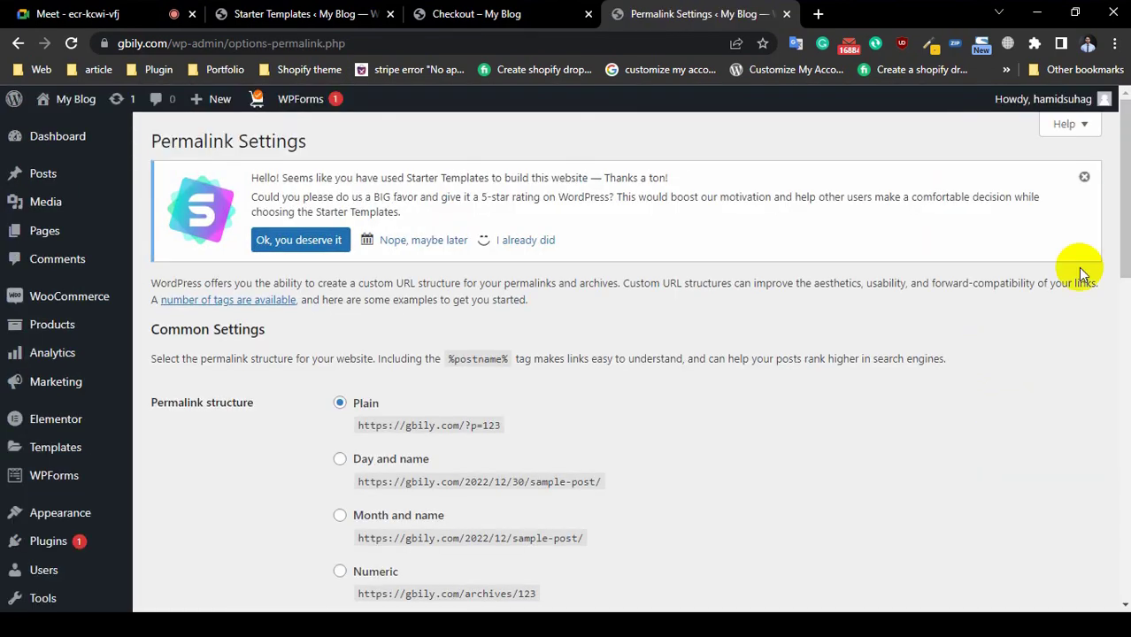
pyautogui.scroll(-4, 582, 360)
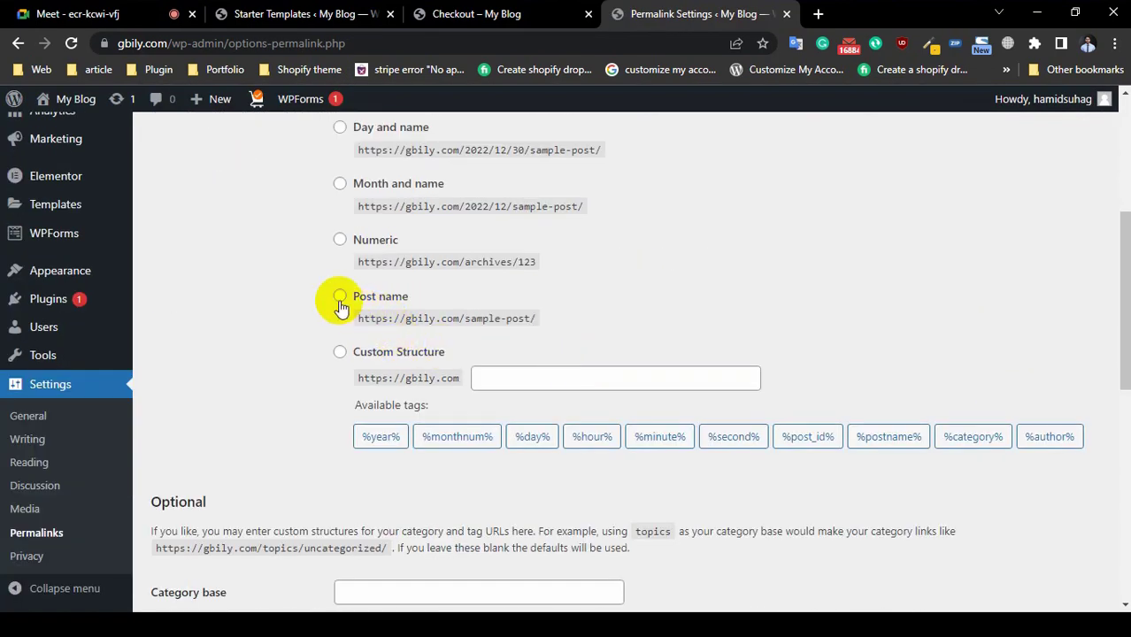
pyautogui.click(340, 295)
pyautogui.scroll(-4, 308, 435)
pyautogui.scroll(-3, 202, 598)
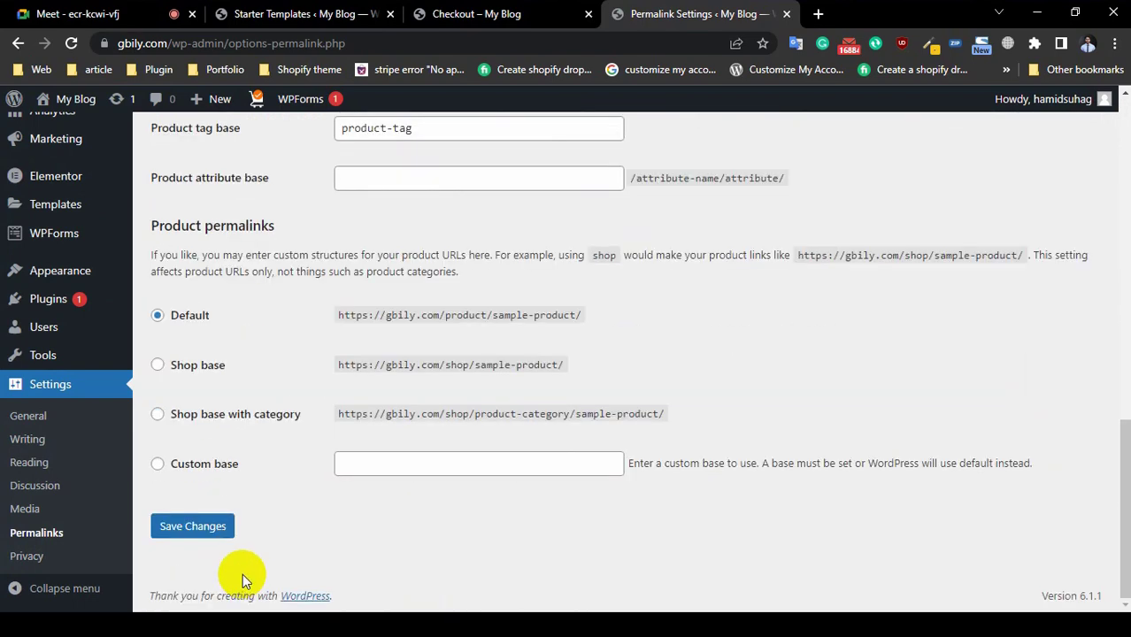
pyautogui.click(209, 536)
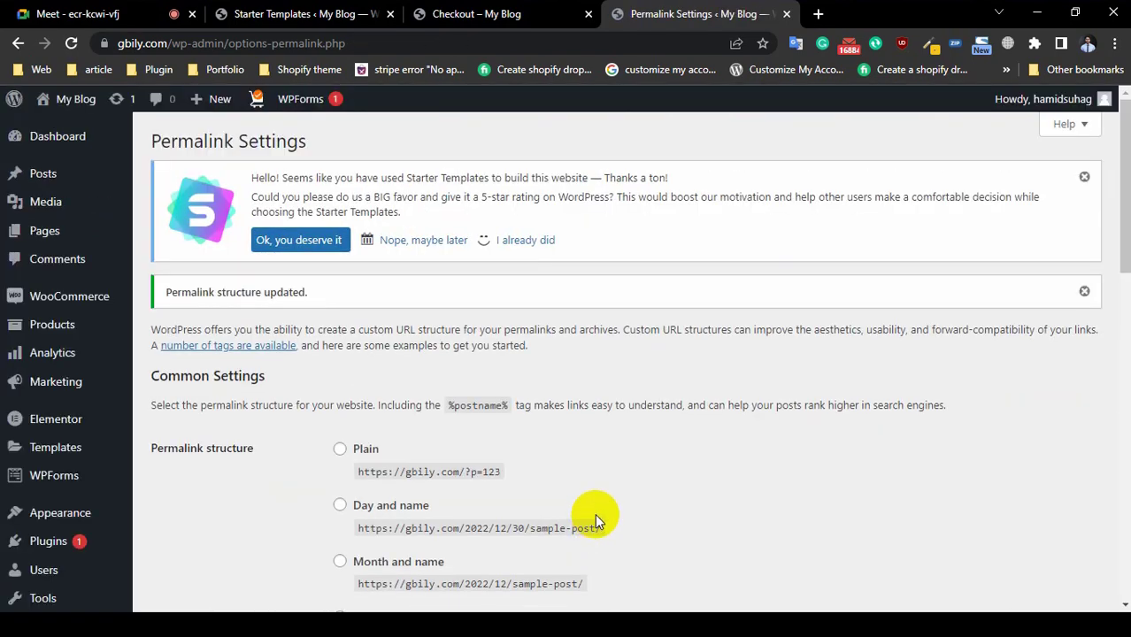
# Step: Place the order again on the checkout page after the permalink change
pyautogui.click(443, 13)
pyautogui.click(851, 496)
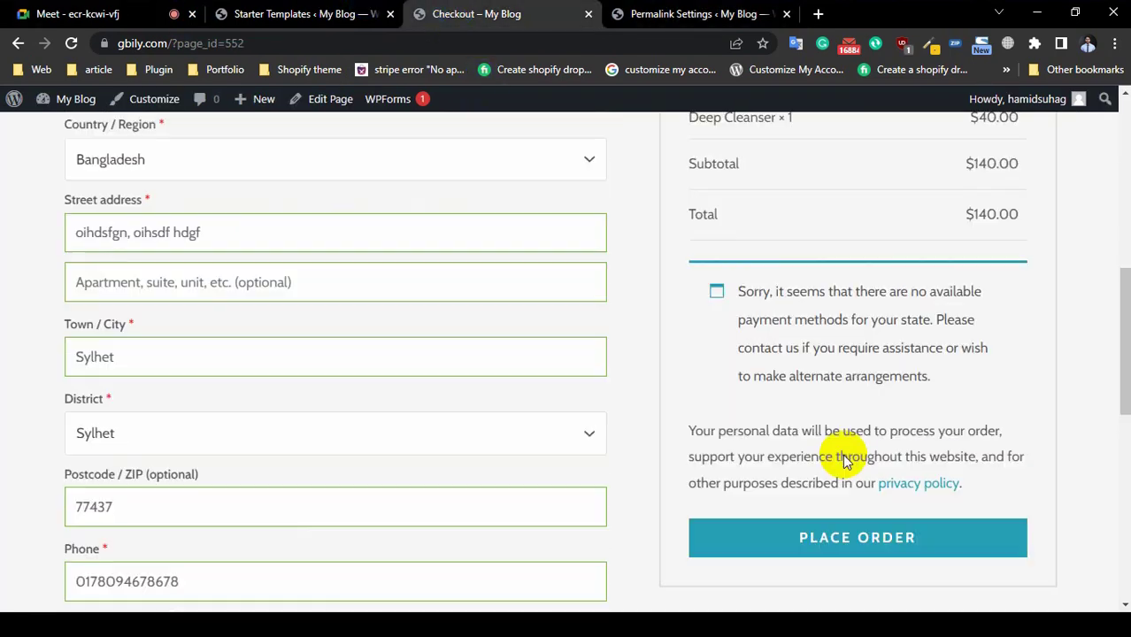
pyautogui.scroll(1, 840, 449)
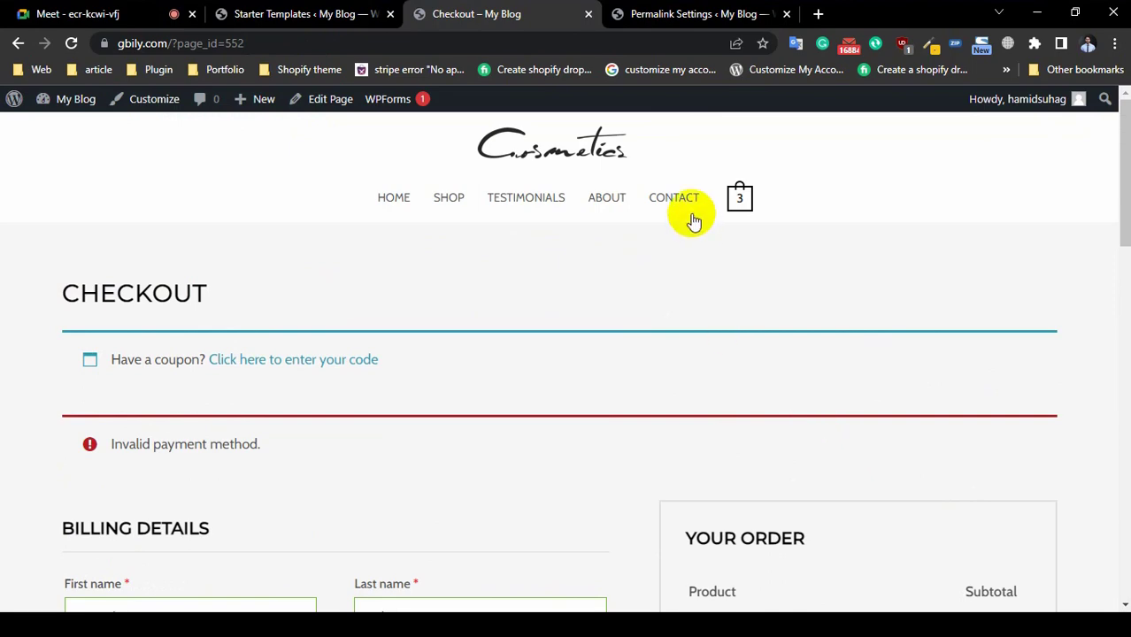
# Step: Go from the storefront to the dashboard's About WordPress 6.1.1 page
pyautogui.click(358, 14)
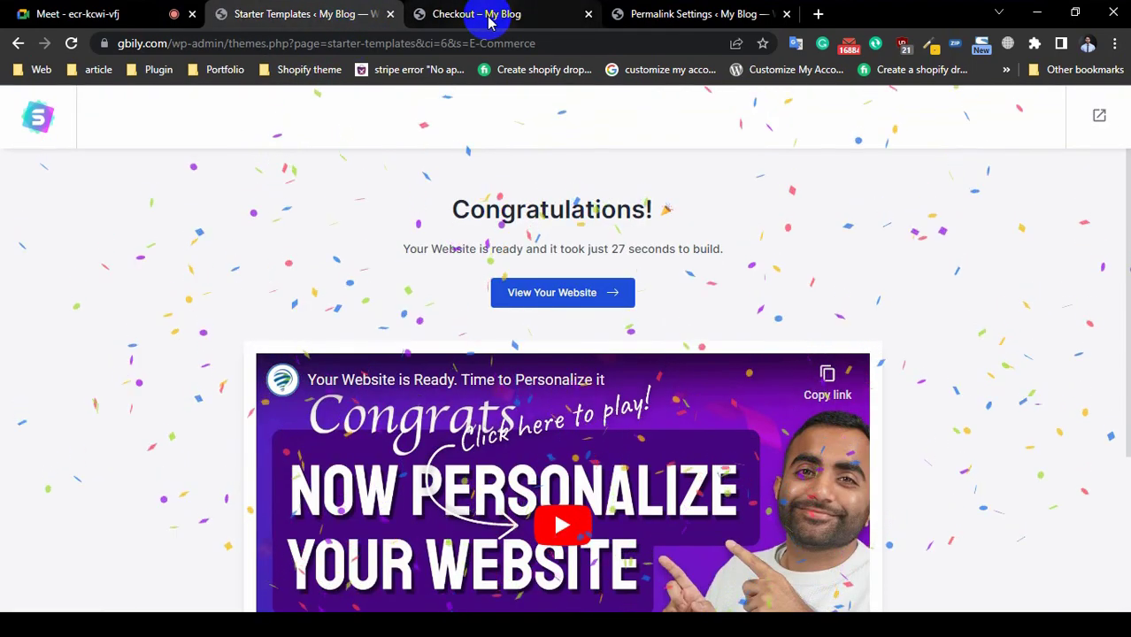
pyautogui.click(487, 11)
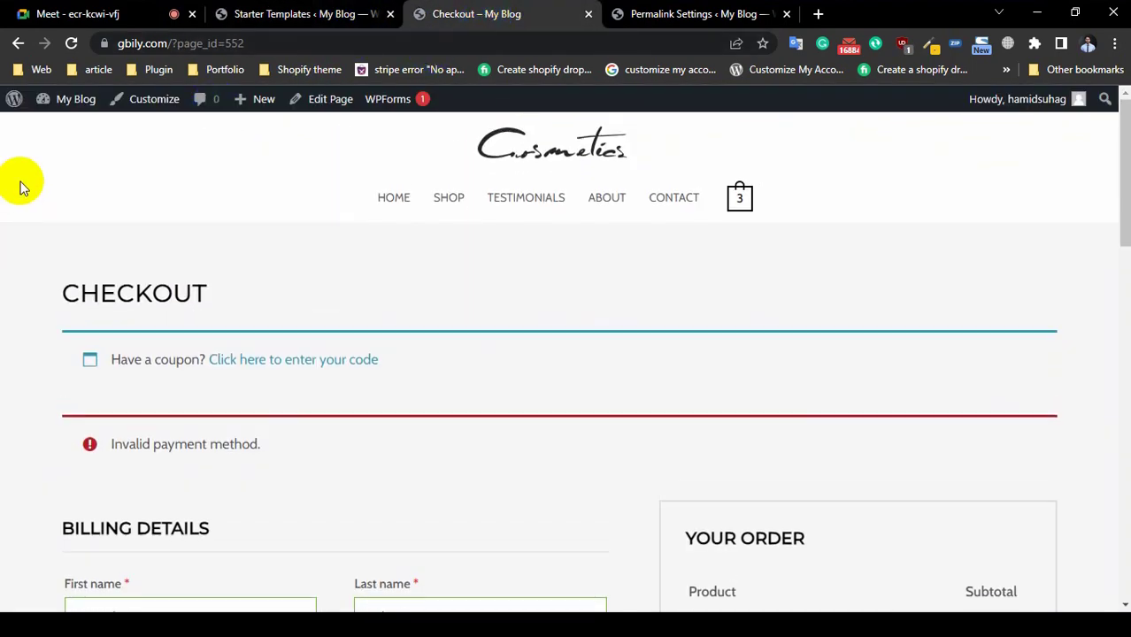
pyautogui.click(14, 98)
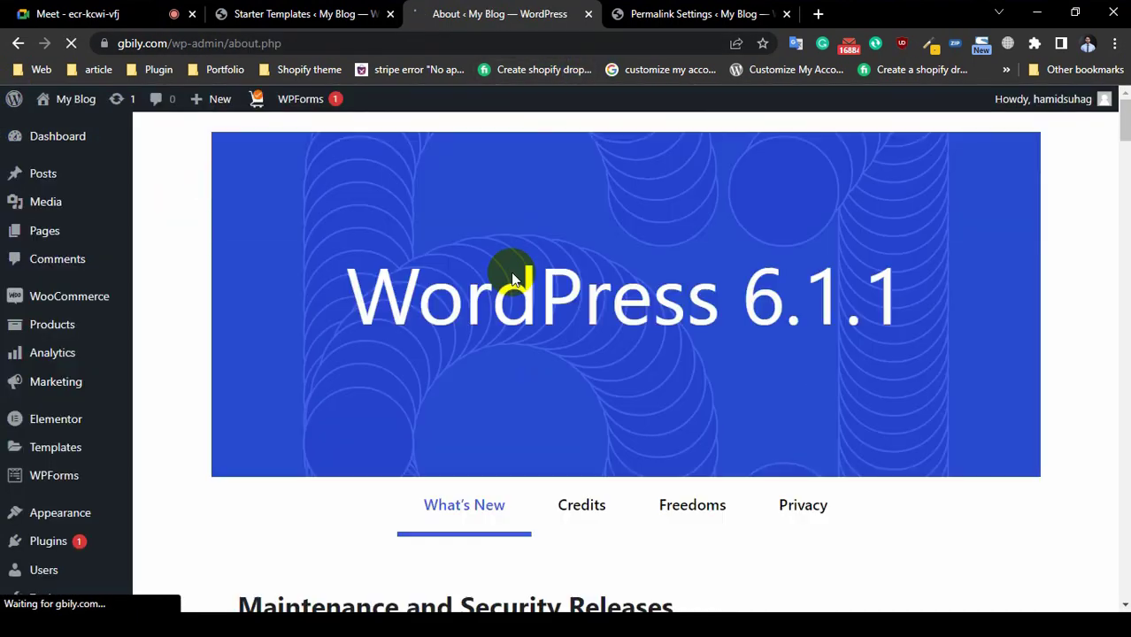
pyautogui.click(104, 298)
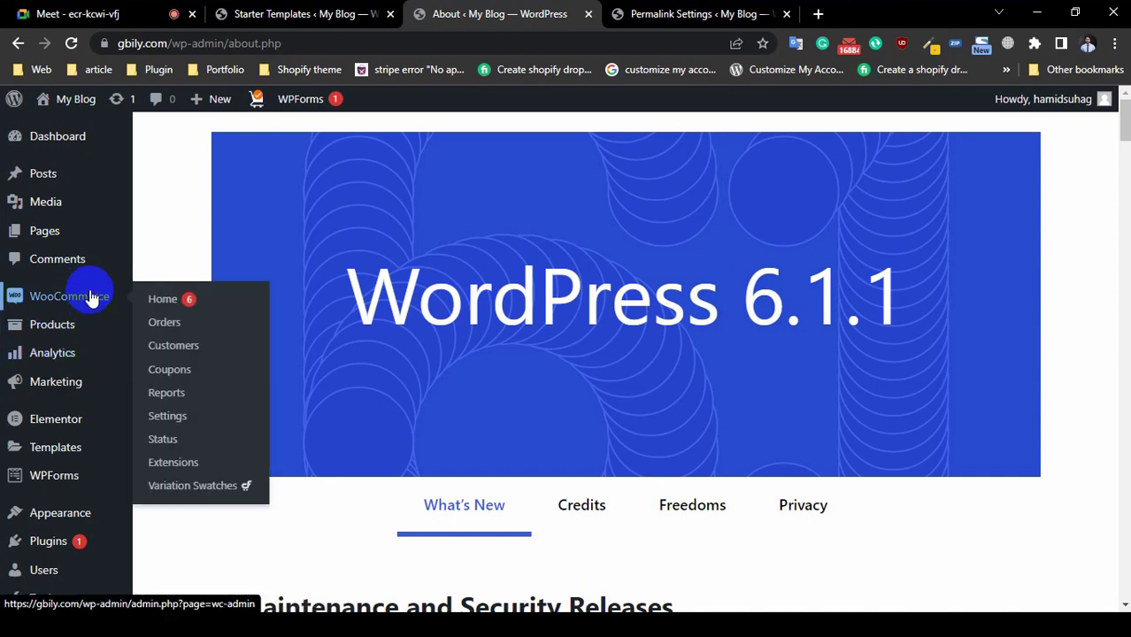
# Step: Open WooCommerce > Settings on the General tab
pyautogui.click(180, 418)
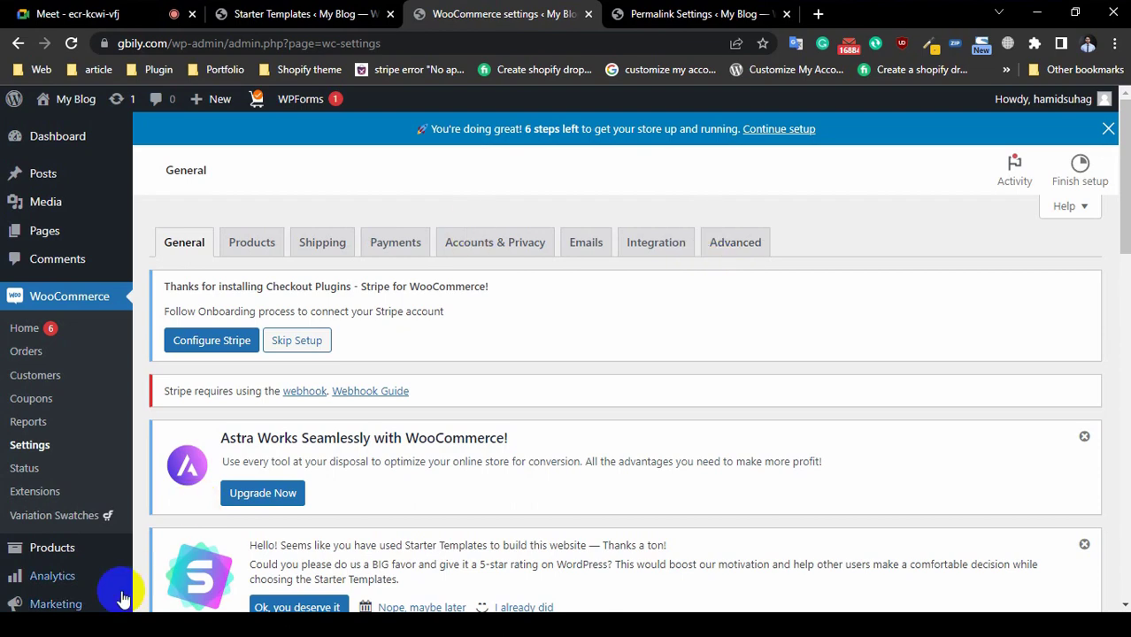
pyautogui.scroll(-1, 36, 576)
pyautogui.scroll(-2, 62, 529)
# Step: Open Plugins > Add New in a new browser tab
pyautogui.moveTo(40, 515)
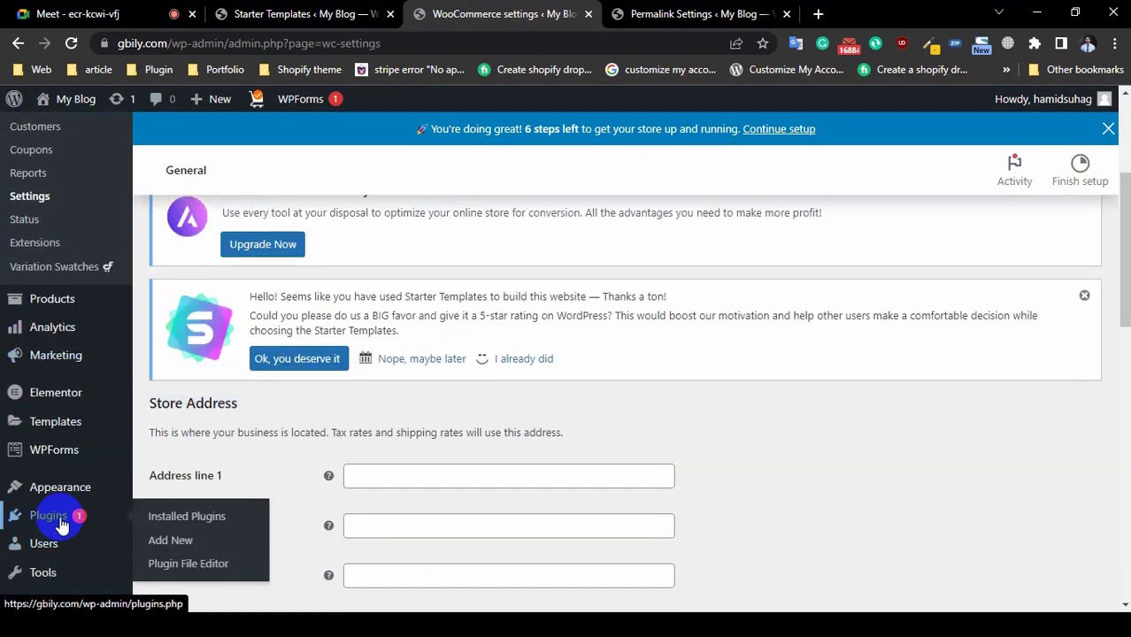
pyautogui.rightClick(171, 543)
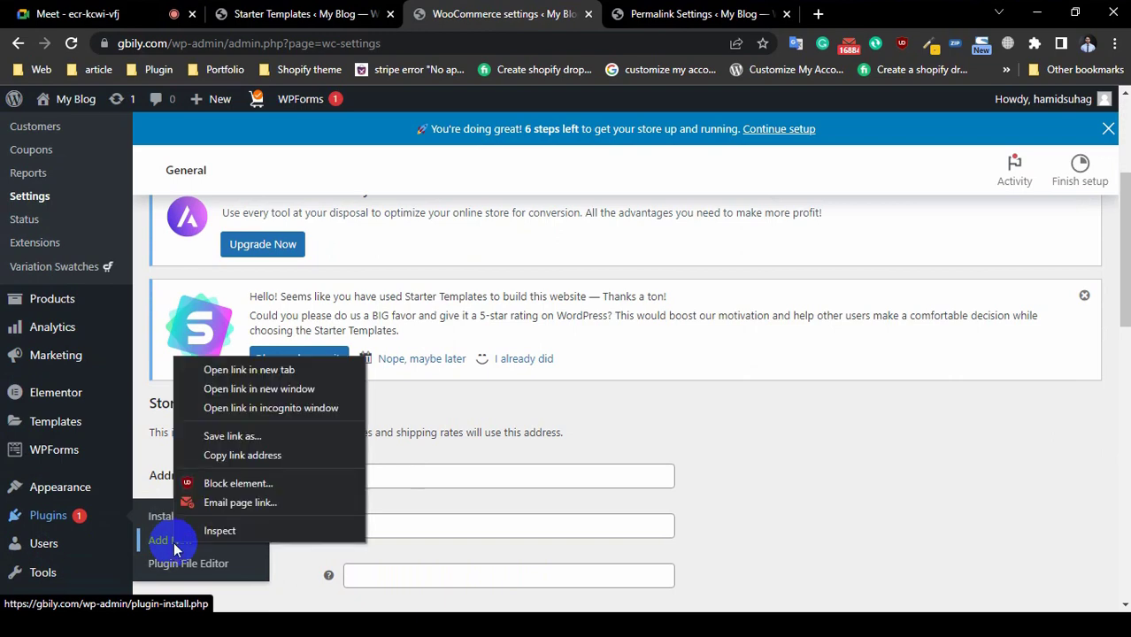
pyautogui.click(252, 370)
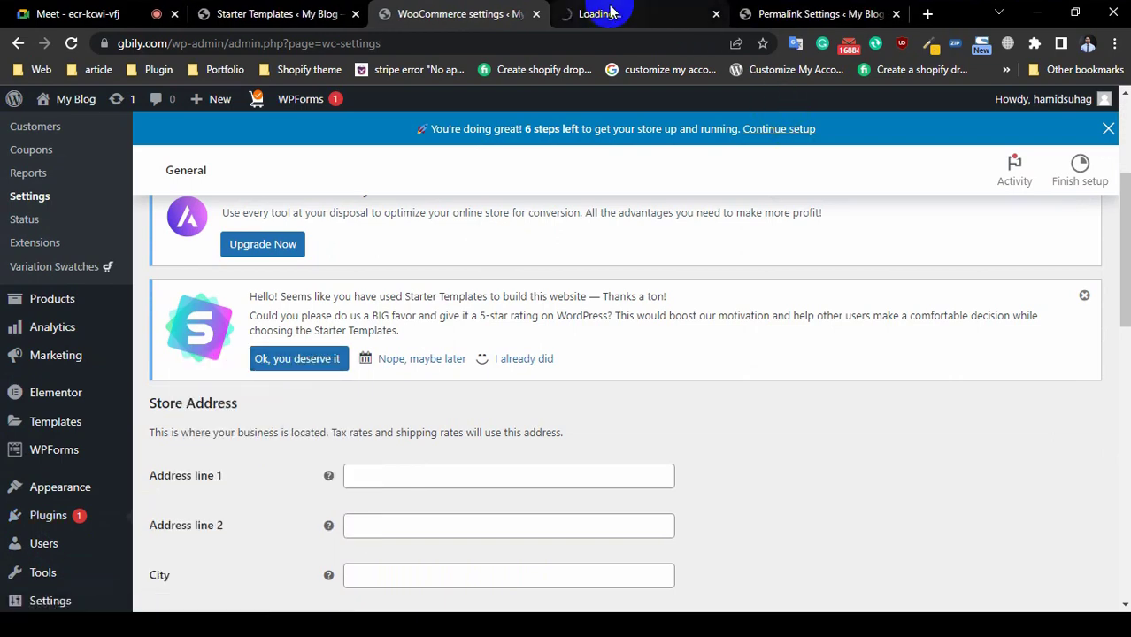
pyautogui.scroll(3, 329, 215)
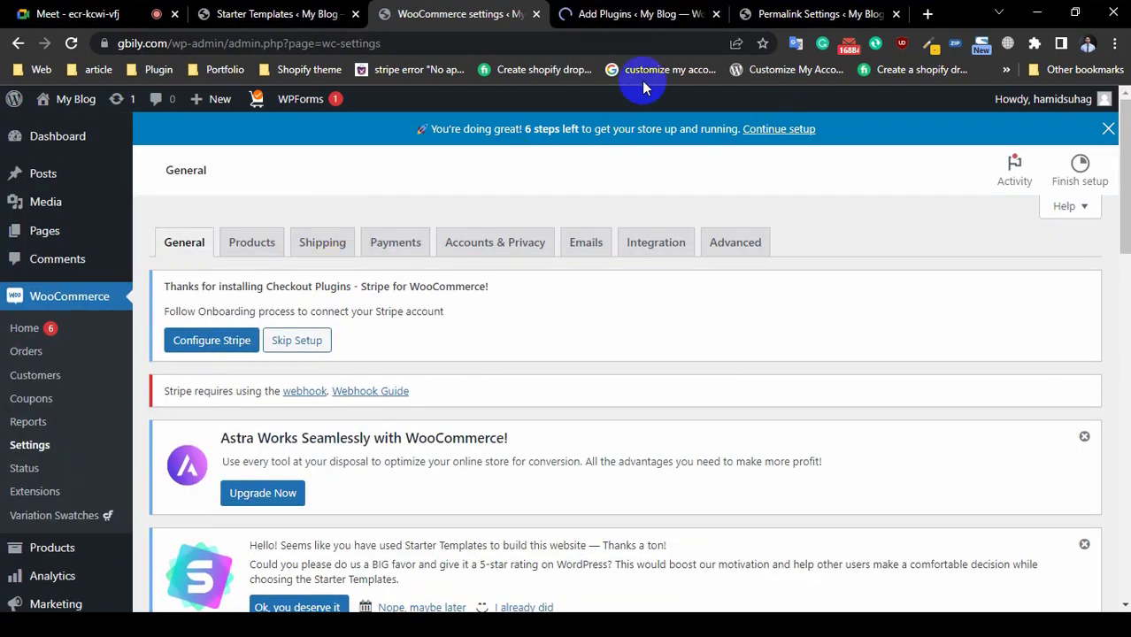
# Step: Search the plugin directory for 'woocommerce' and confirm WooCommerce is marked Active
pyautogui.click(630, 13)
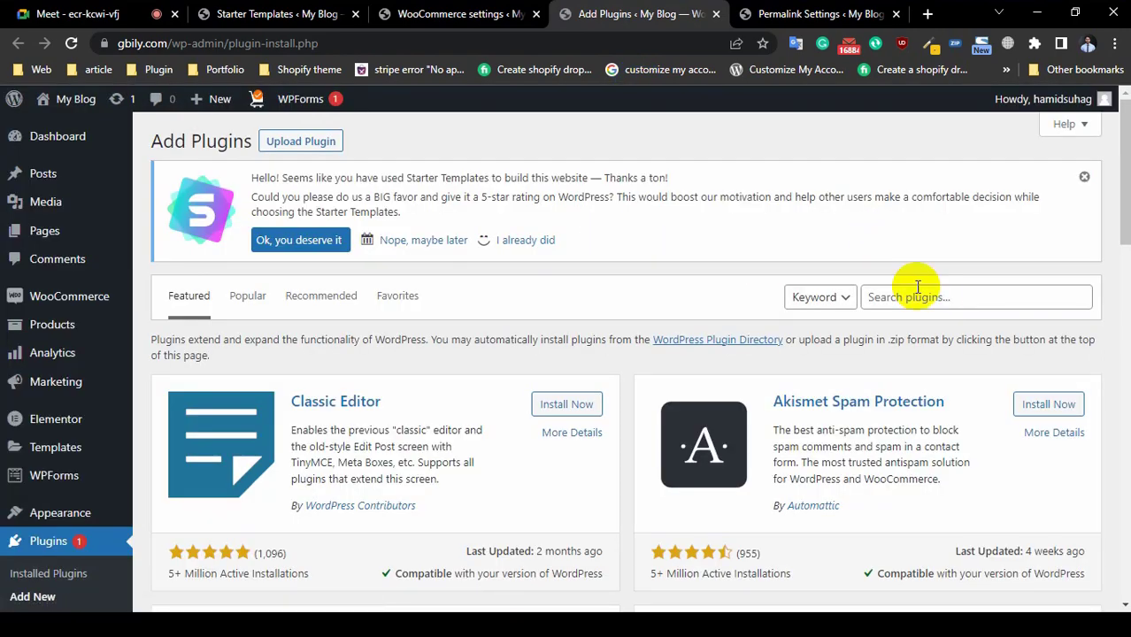
pyautogui.click(918, 292)
pyautogui.write('woo')
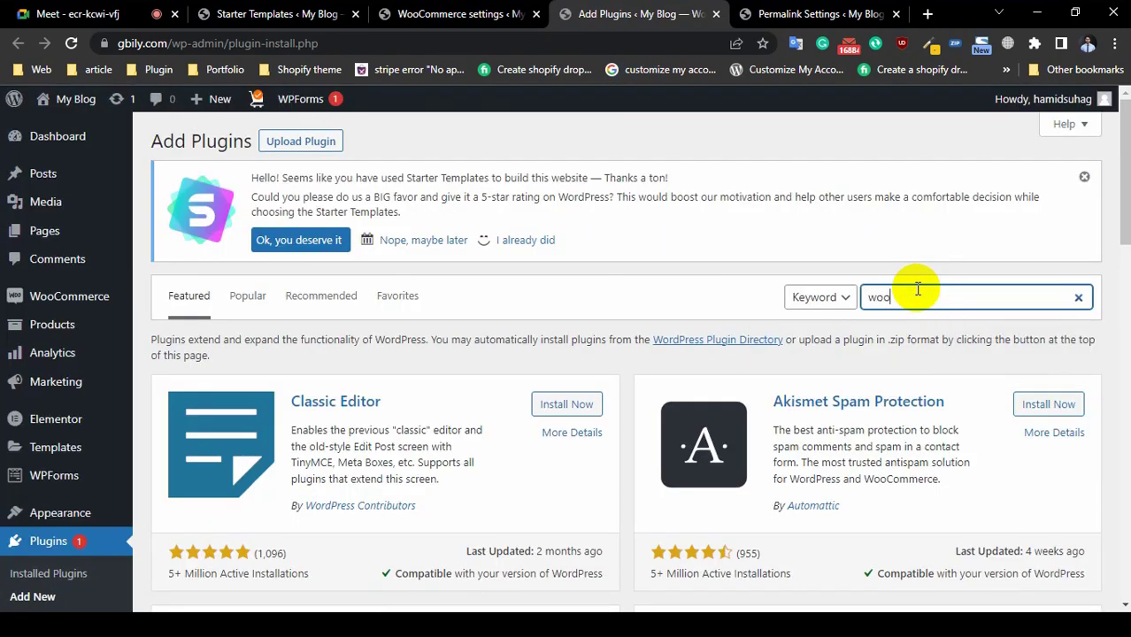
pyautogui.write('commerce')
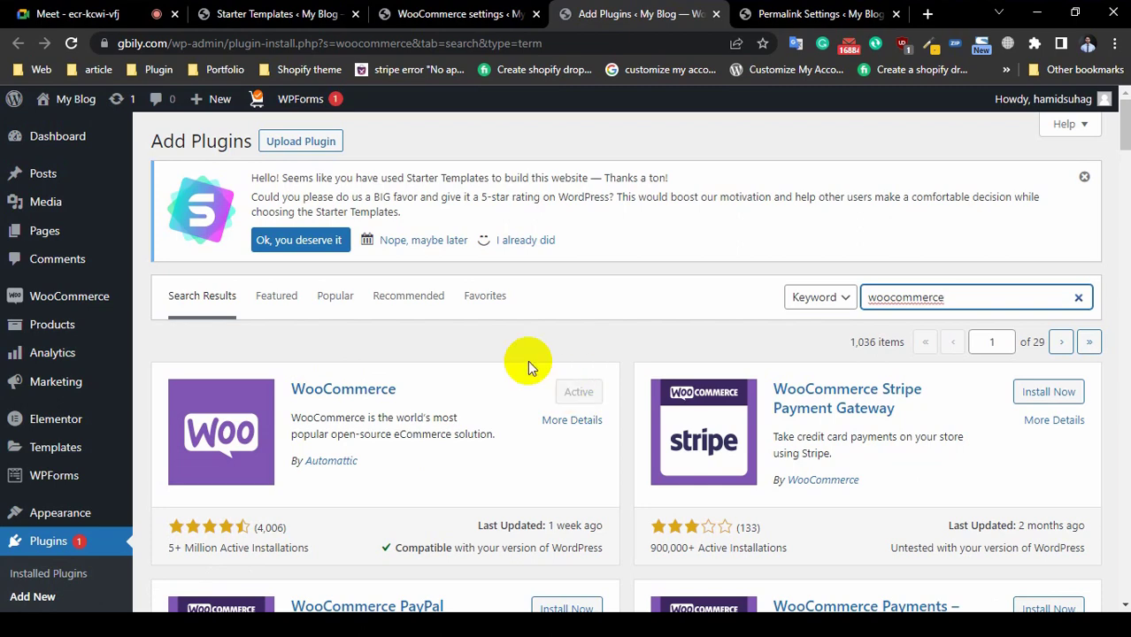
pyautogui.scroll(-3, 335, 435)
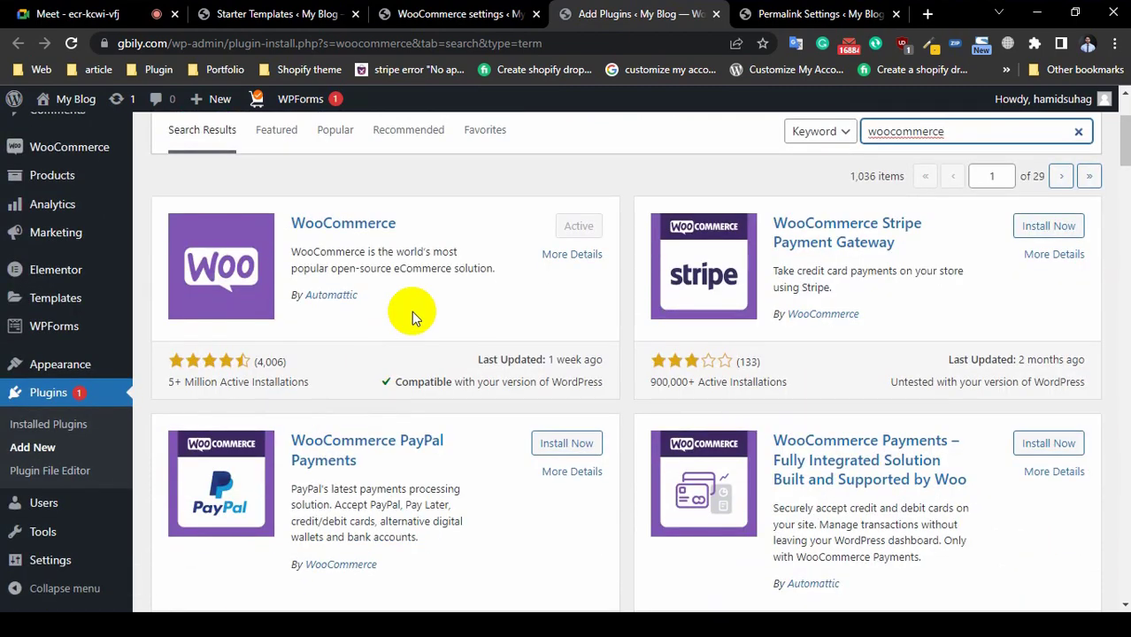
# Step: Switch through the browser tabs back to the WooCommerce General settings
pyautogui.click(784, 14)
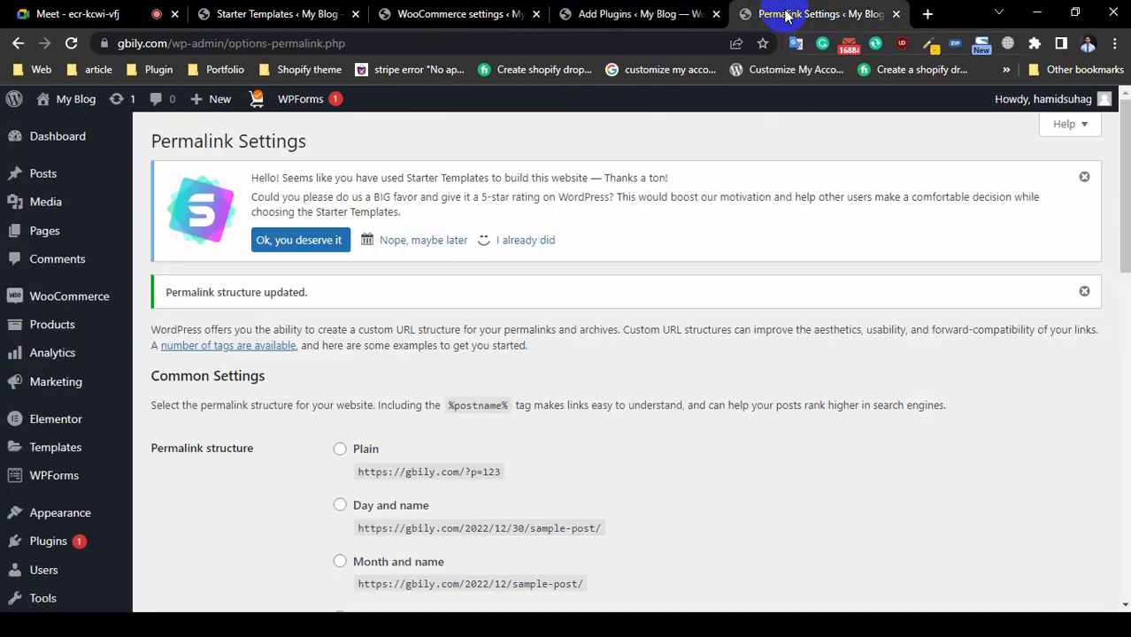
pyautogui.click(311, 16)
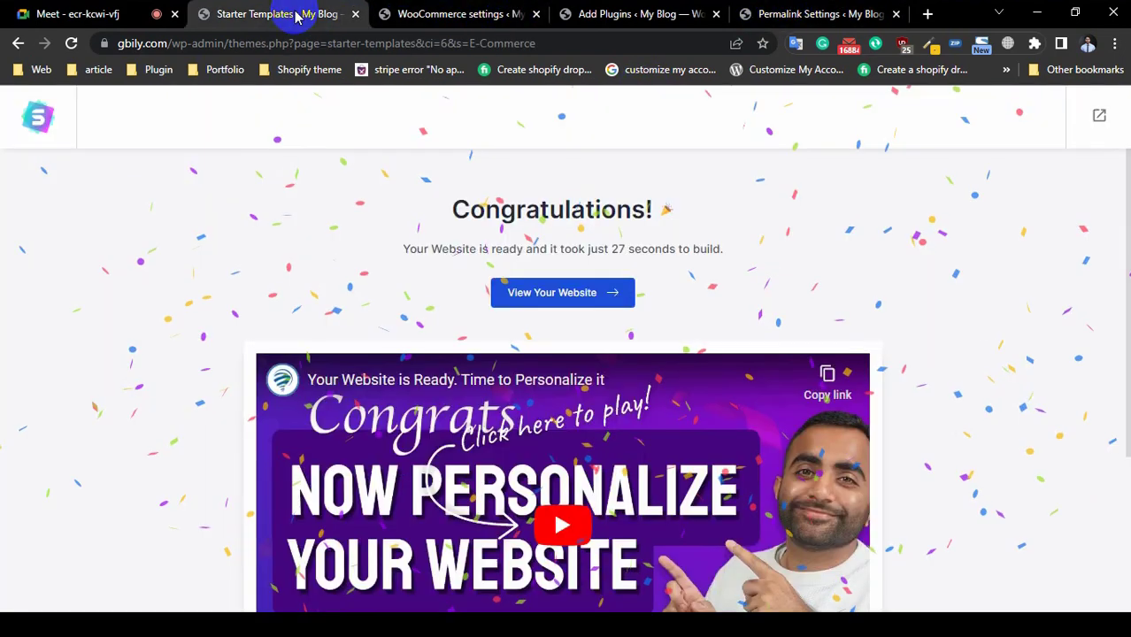
pyautogui.click(416, 13)
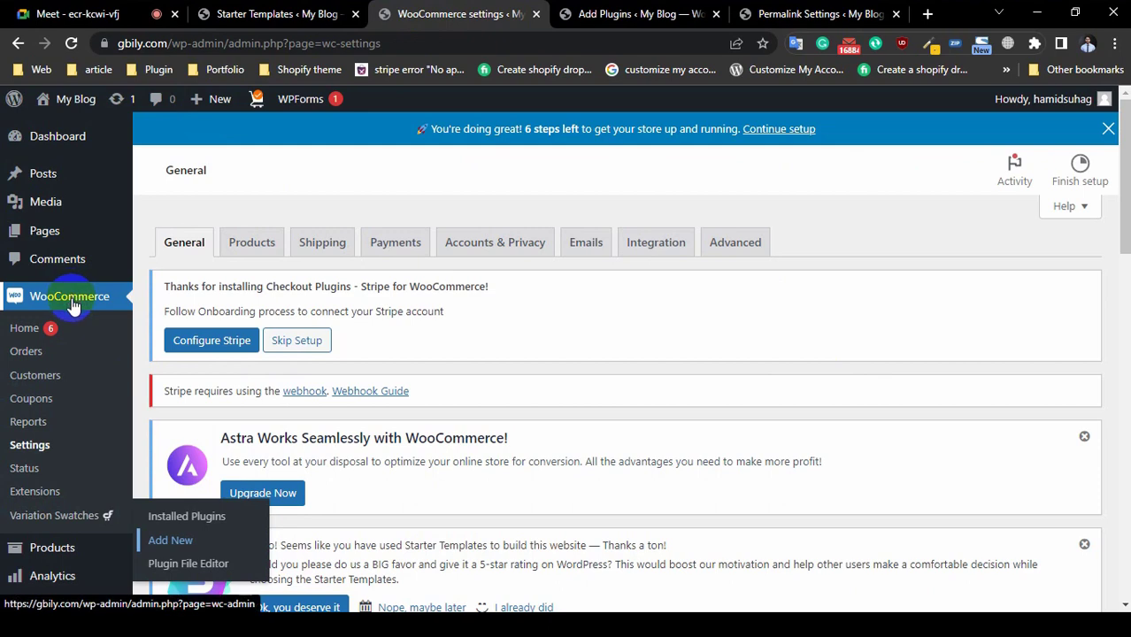
pyautogui.scroll(-3, 545, 356)
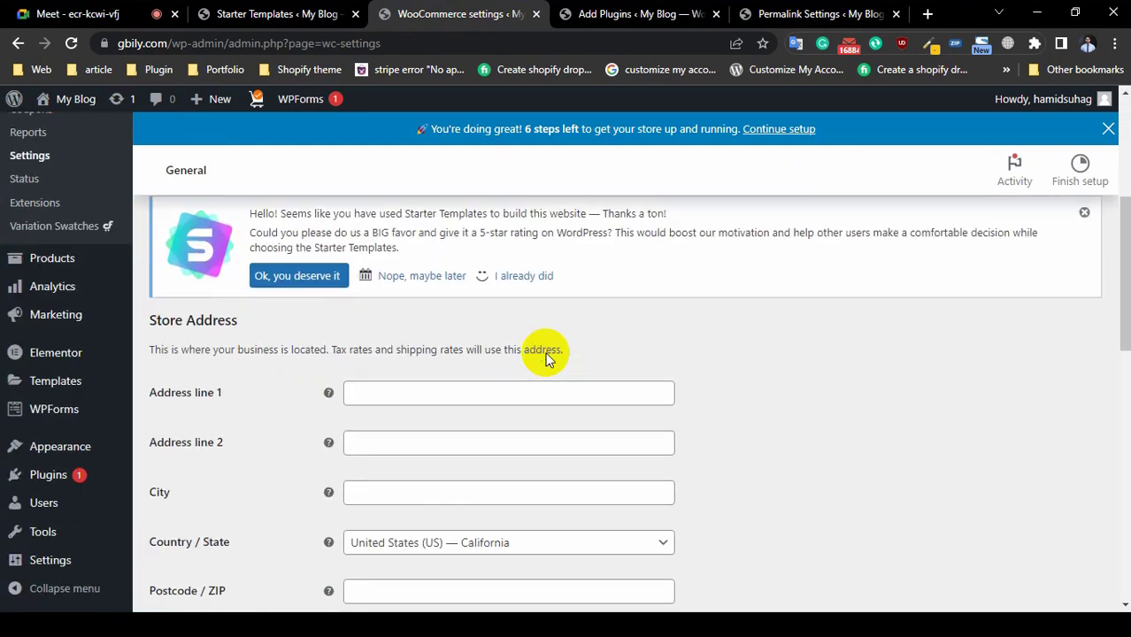
pyautogui.scroll(3, 544, 352)
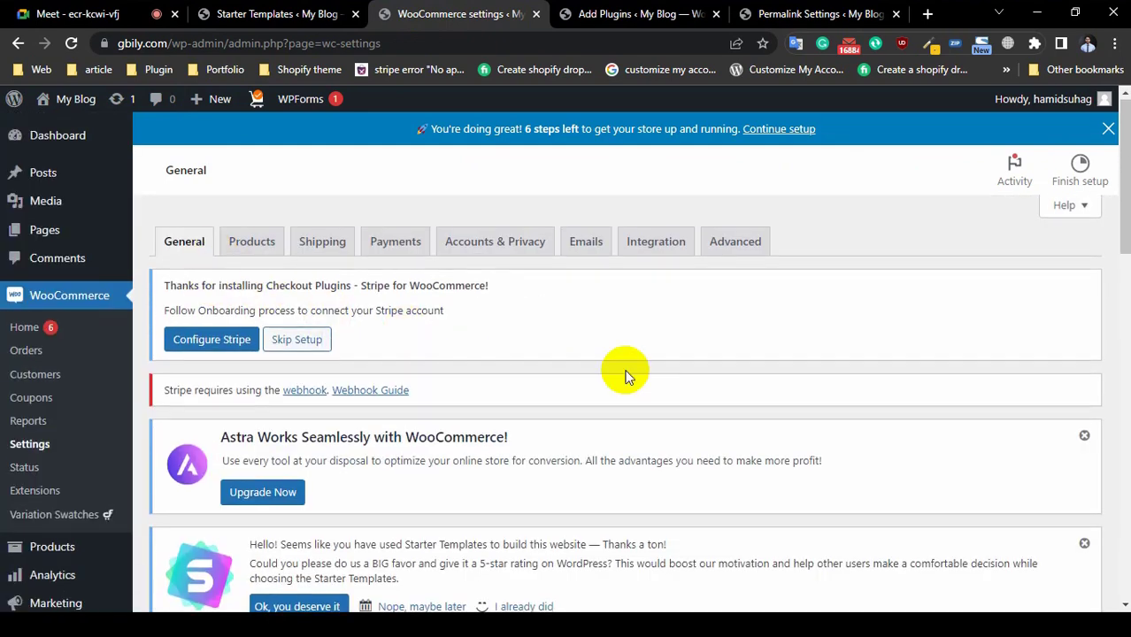
pyautogui.scroll(-5, 619, 373)
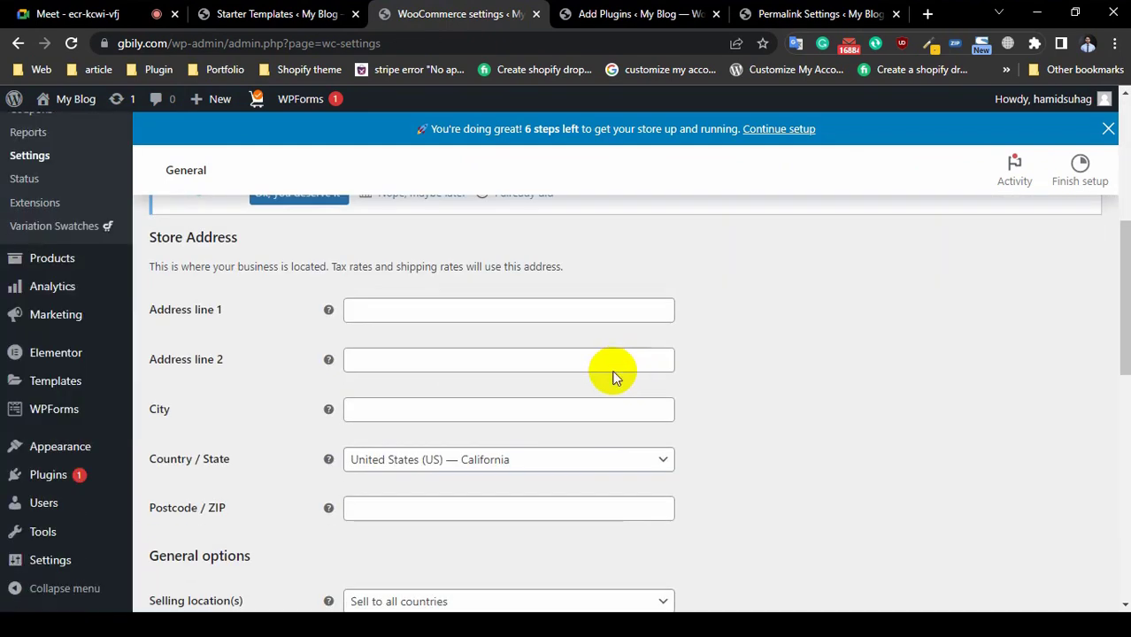
# Step: Review the store address and postcode fields, then open the Selling location(s) dropdown
pyautogui.click(428, 316)
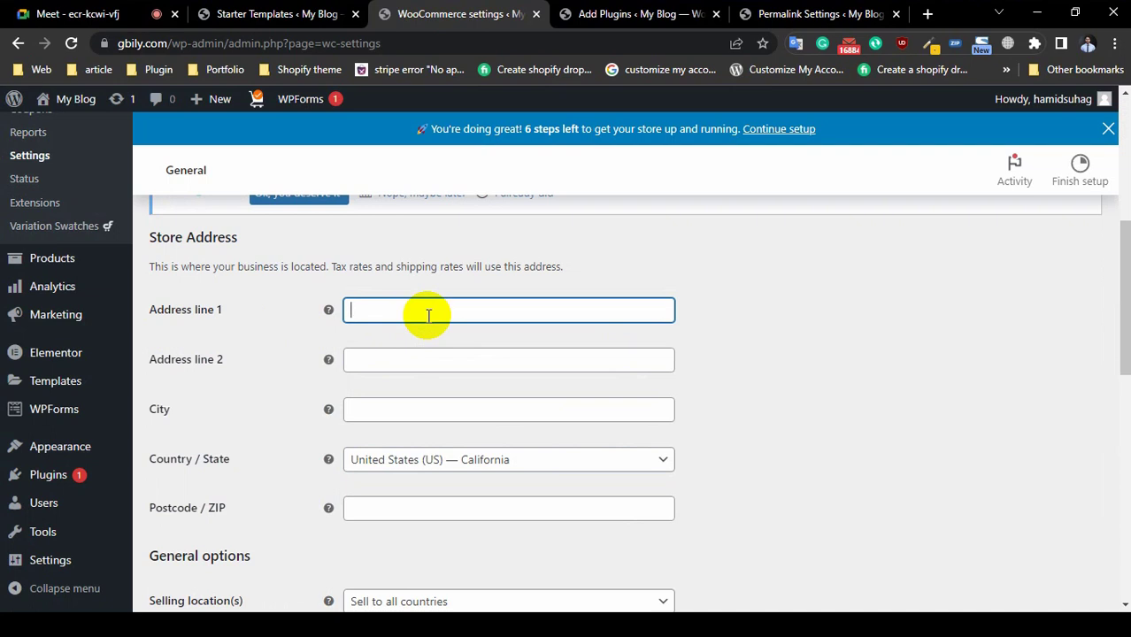
pyautogui.scroll(-2, 405, 404)
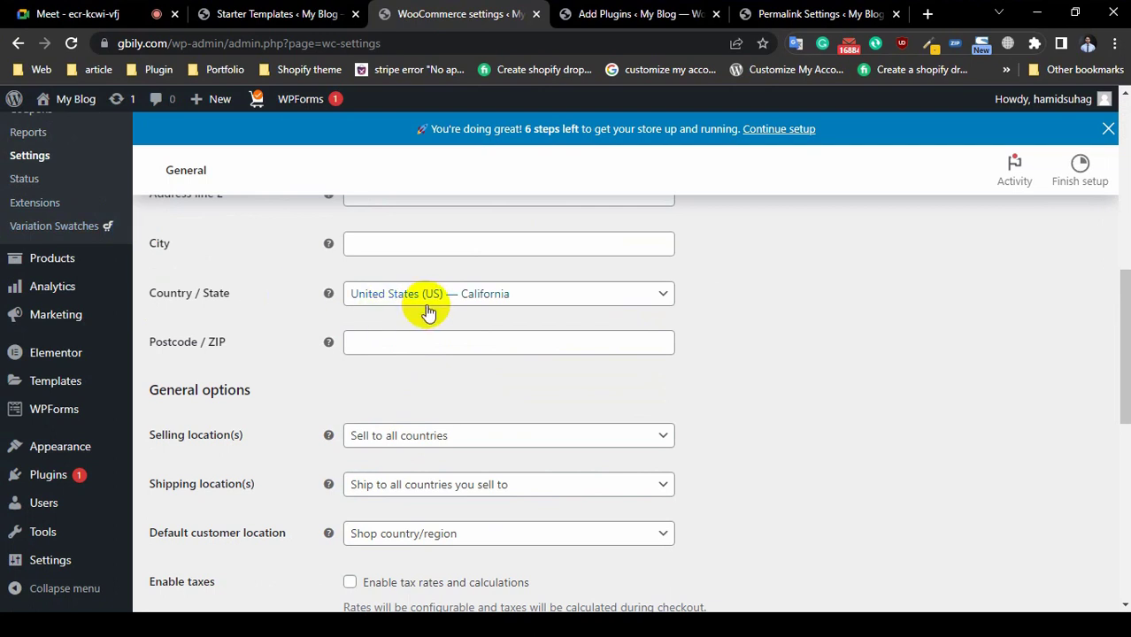
pyautogui.click(412, 354)
pyautogui.scroll(-1, 1046, 443)
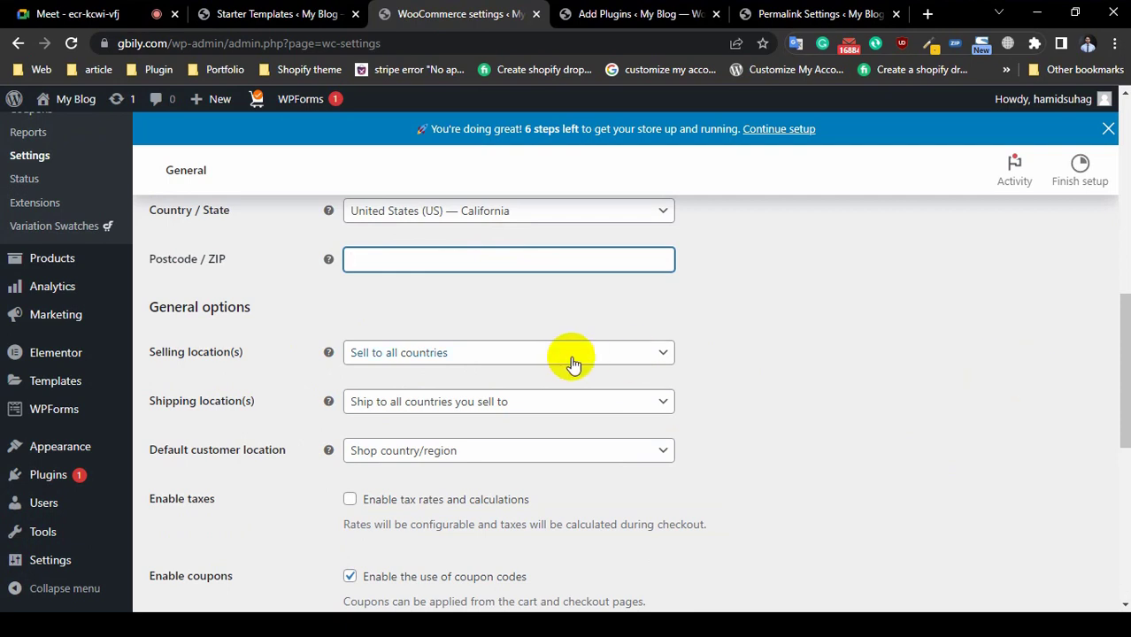
pyautogui.click(468, 354)
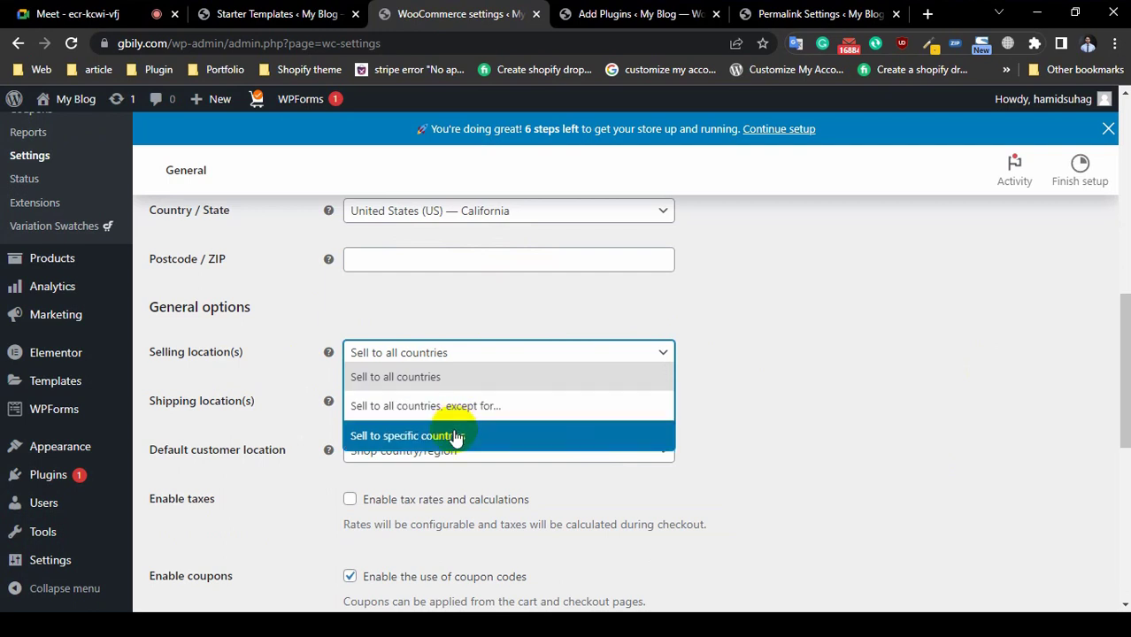
# Step: Choose 'Sell to specific countries' and add Bangladesh and India to the list
pyautogui.click(457, 434)
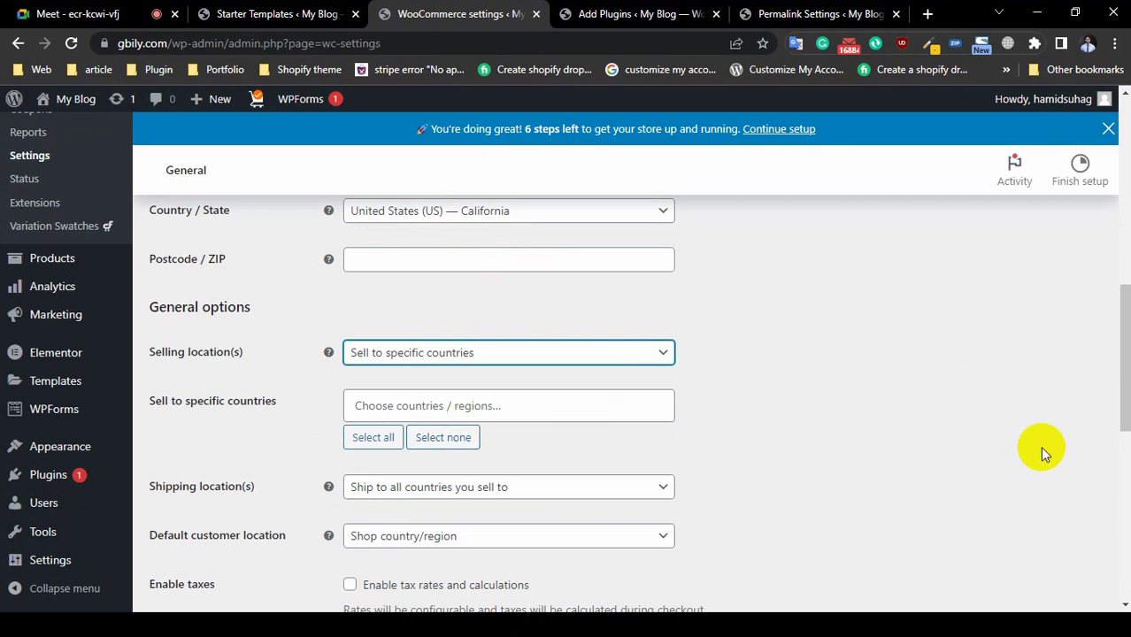
pyautogui.click(449, 406)
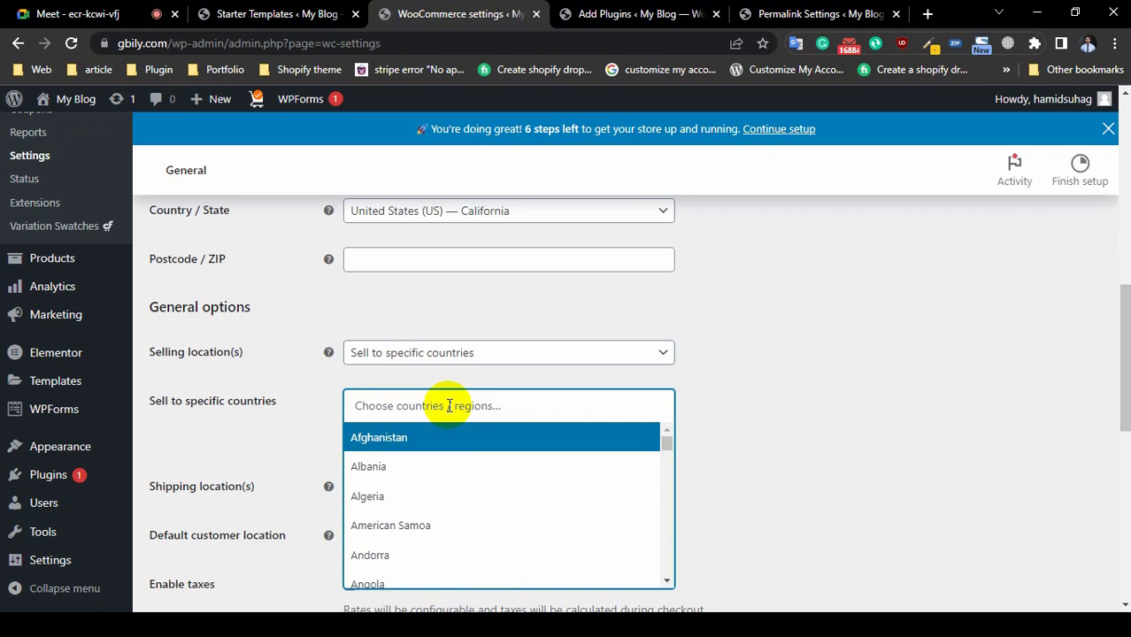
pyautogui.write('ban')
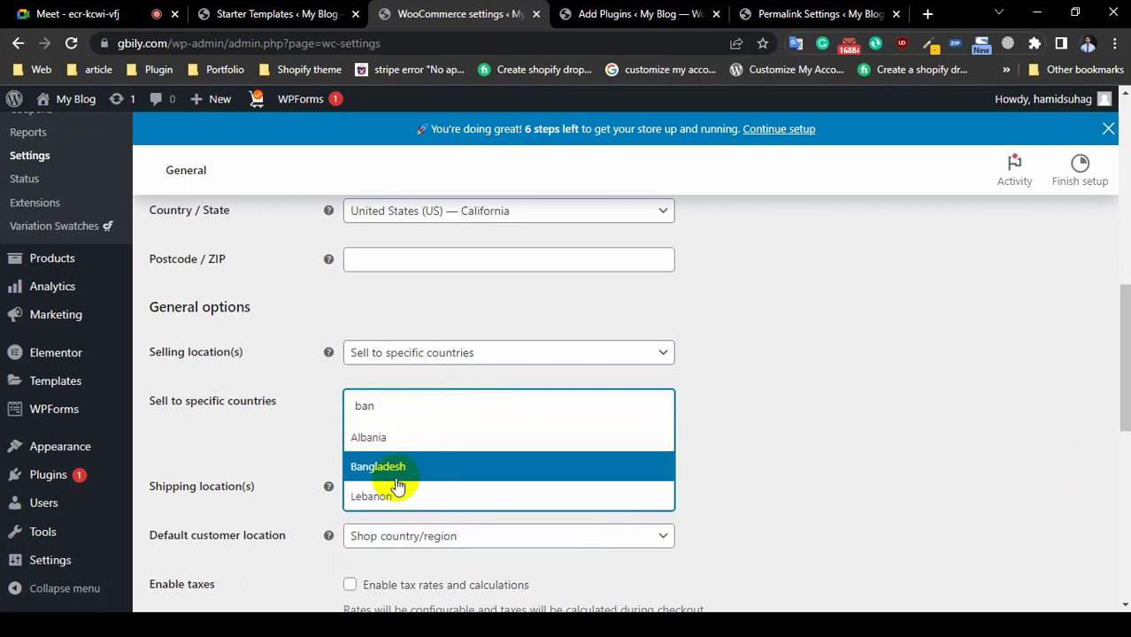
pyautogui.click(390, 466)
pyautogui.click(456, 406)
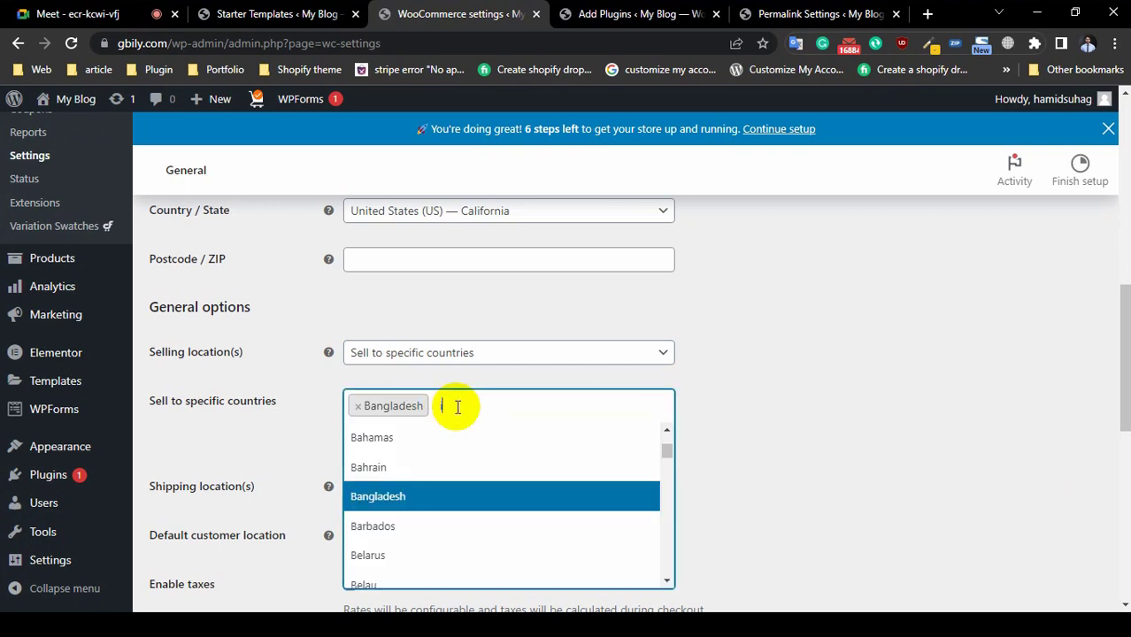
pyautogui.write('in')
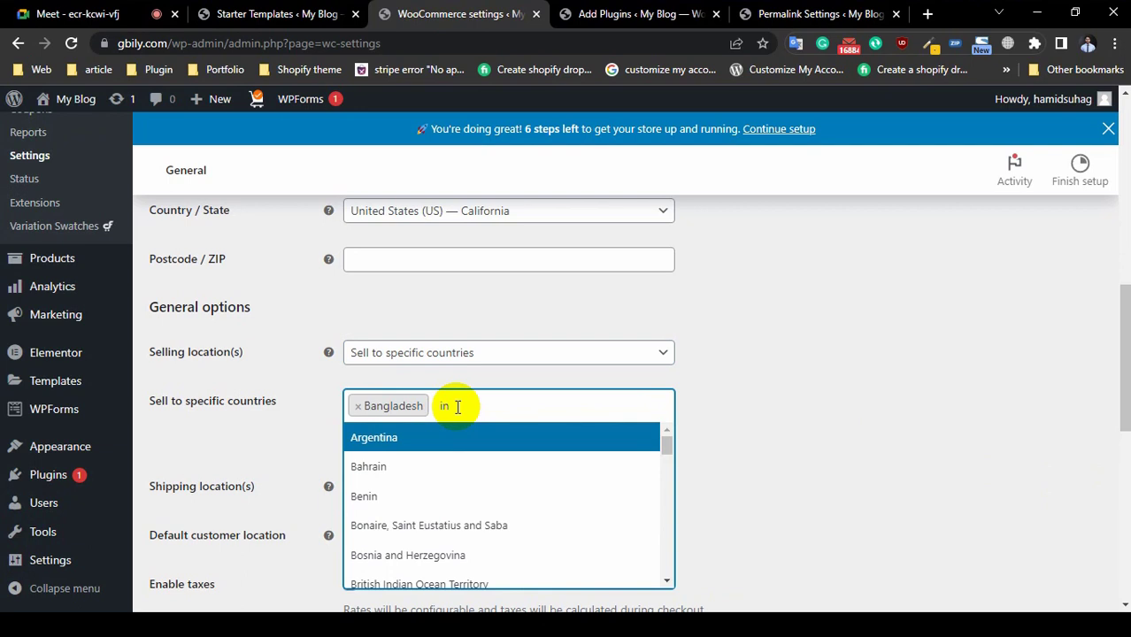
pyautogui.write('d')
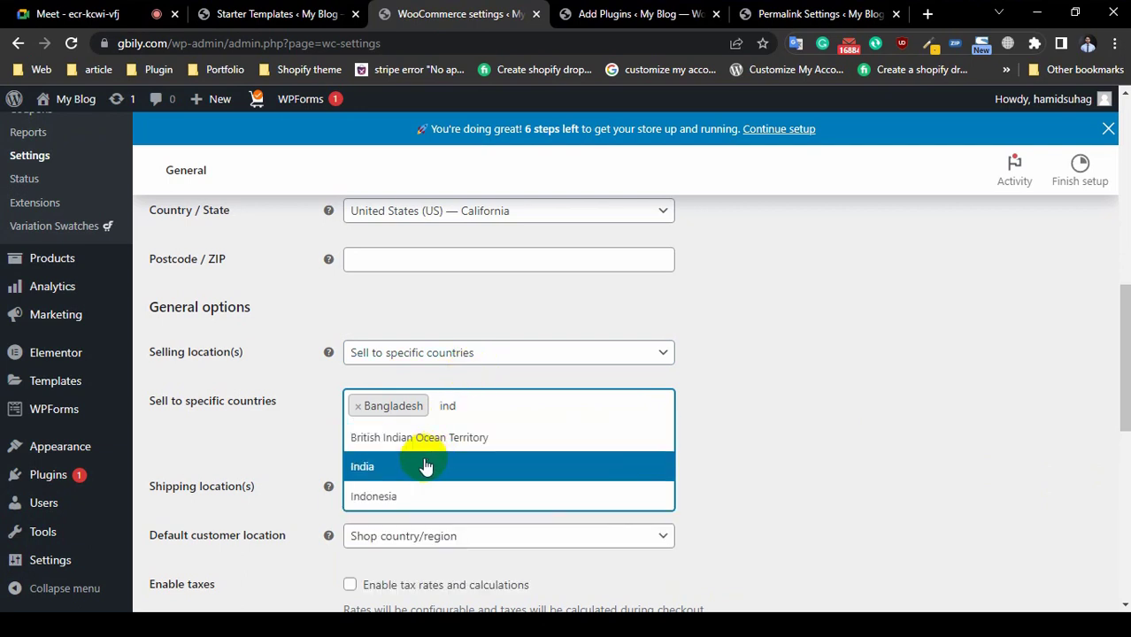
pyautogui.click(423, 466)
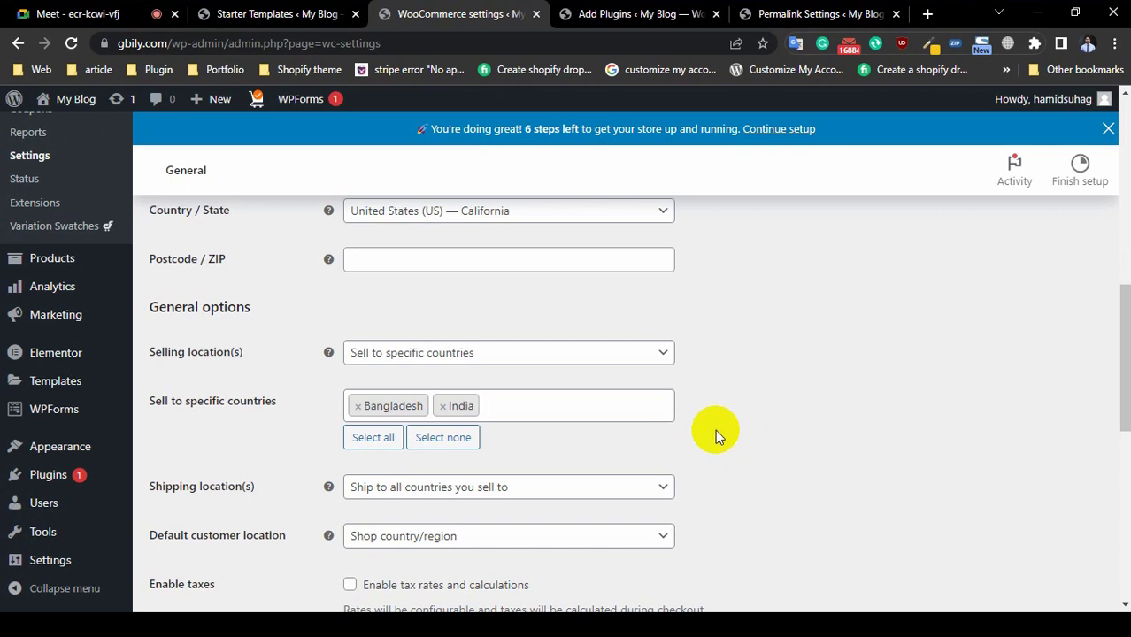
pyautogui.scroll(-3, 901, 435)
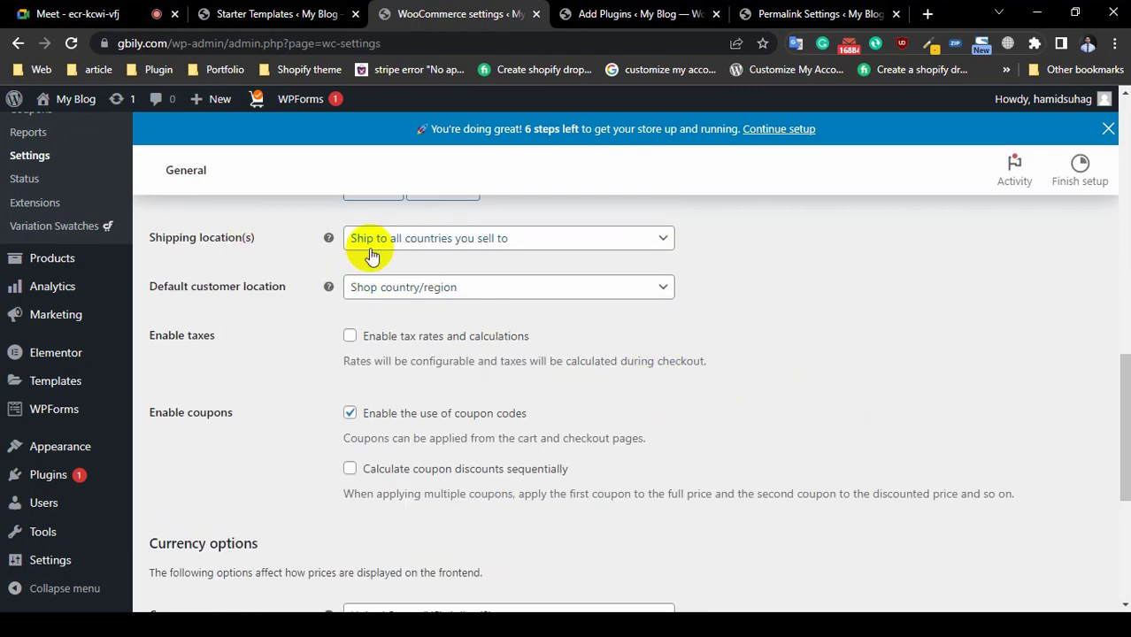
# Step: Set shipping to specific countries only and add Bangladesh and India as the shipping countries
pyautogui.click(418, 242)
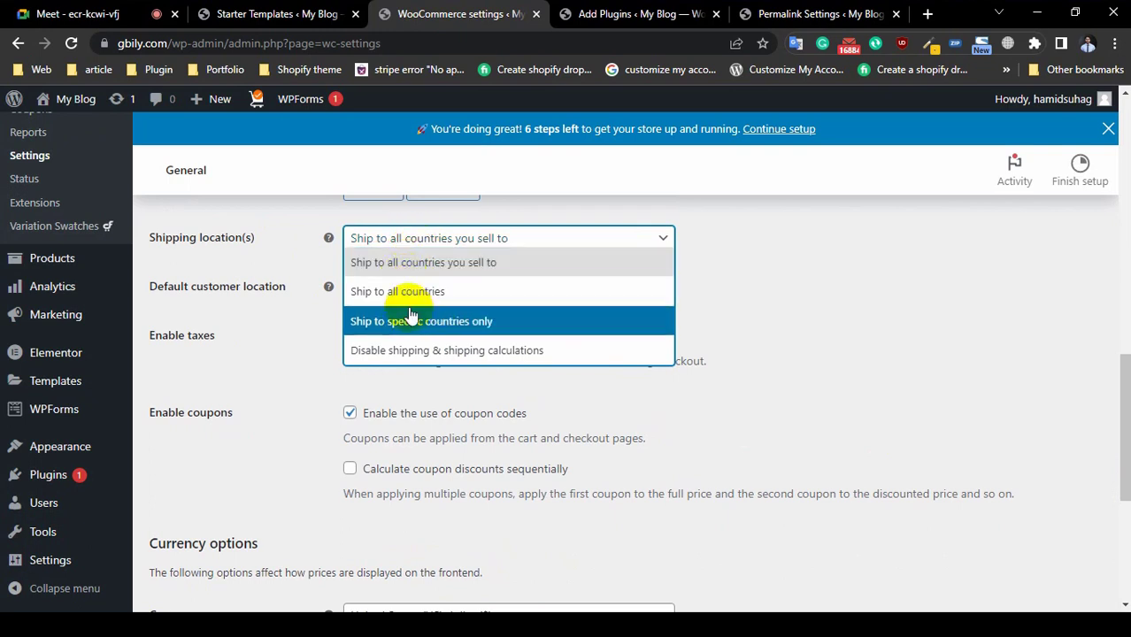
pyautogui.click(898, 325)
pyautogui.click(515, 246)
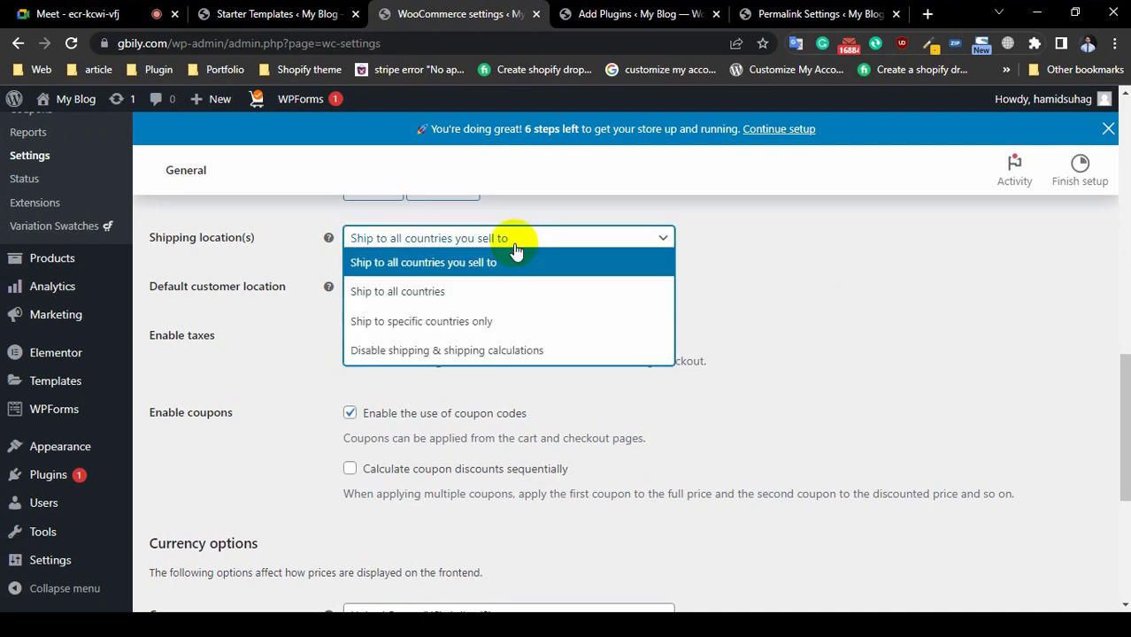
pyautogui.click(507, 325)
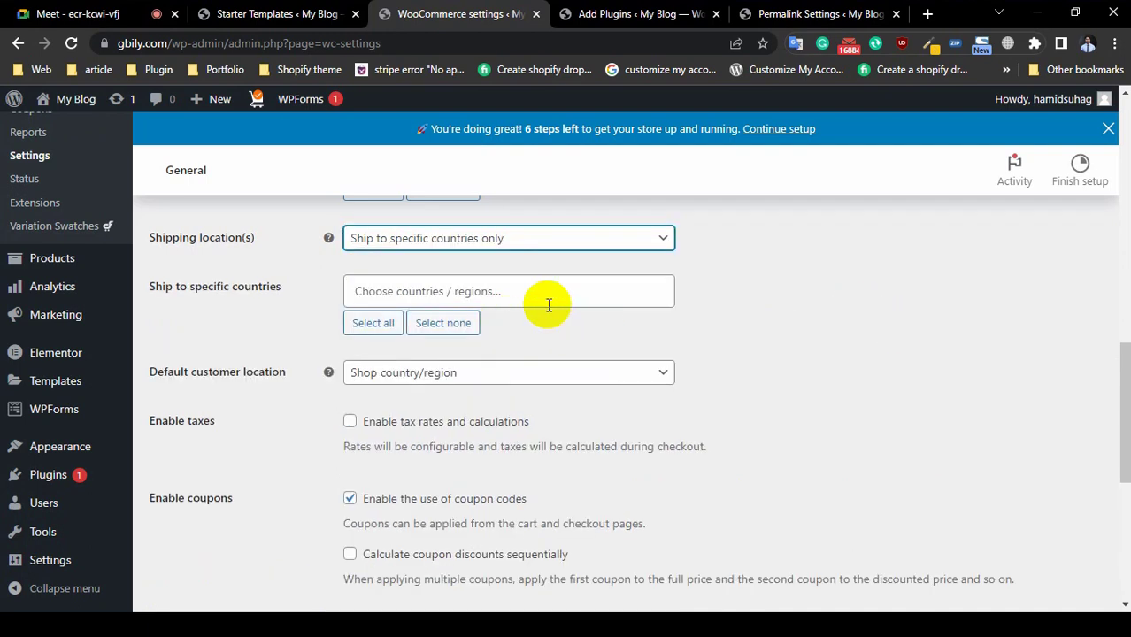
pyautogui.click(471, 291)
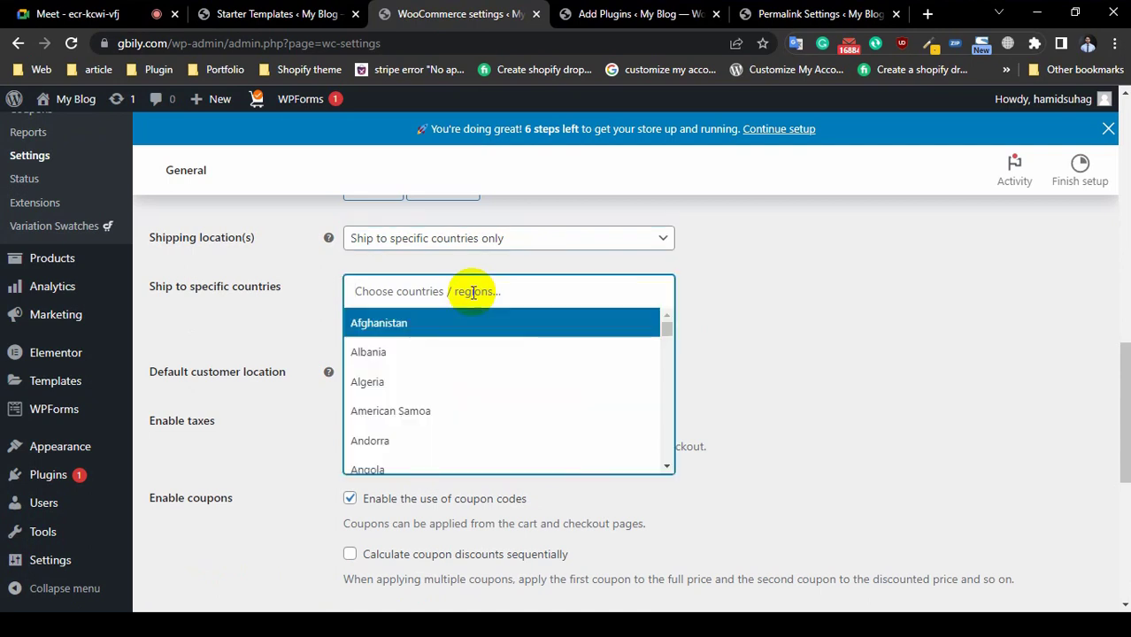
pyautogui.write('ba')
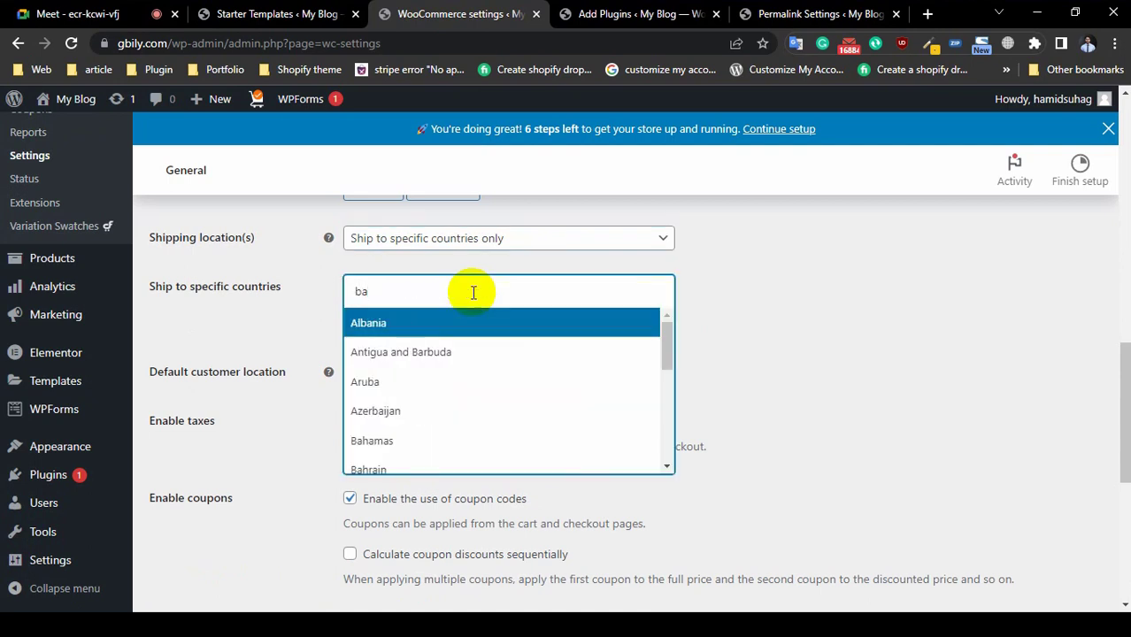
pyautogui.write('n')
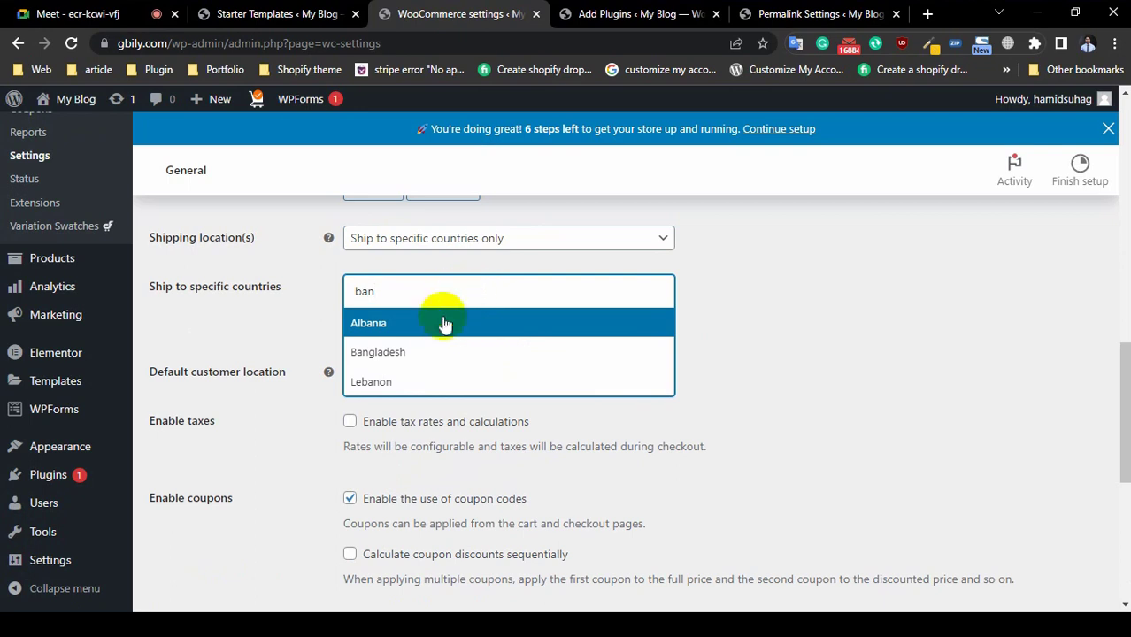
pyautogui.click(435, 351)
pyautogui.click(479, 298)
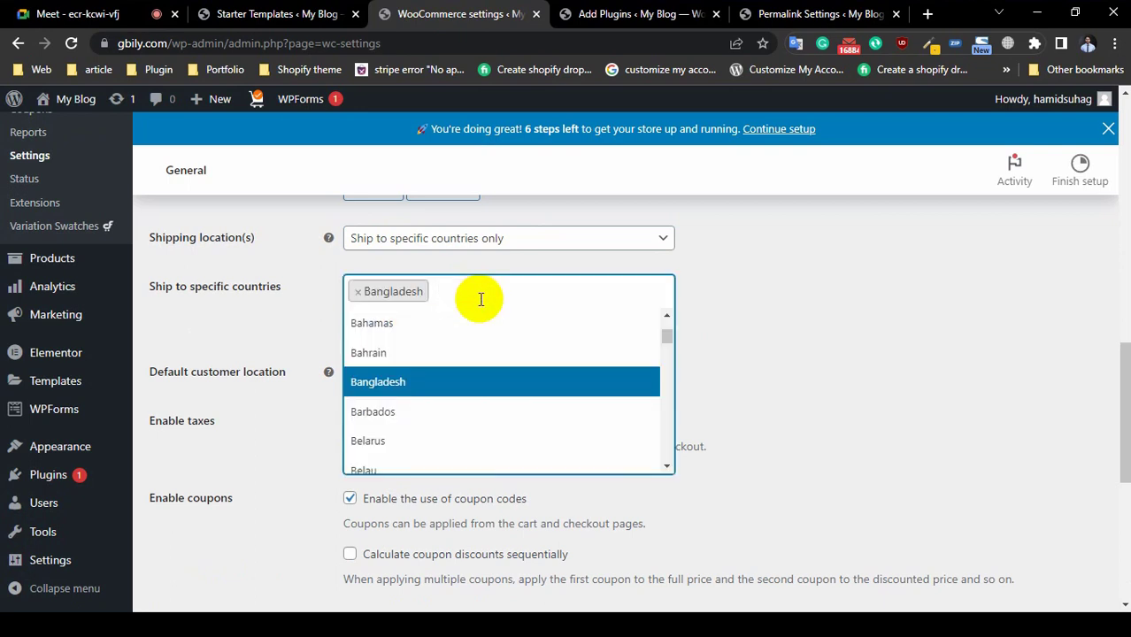
pyautogui.write('ind')
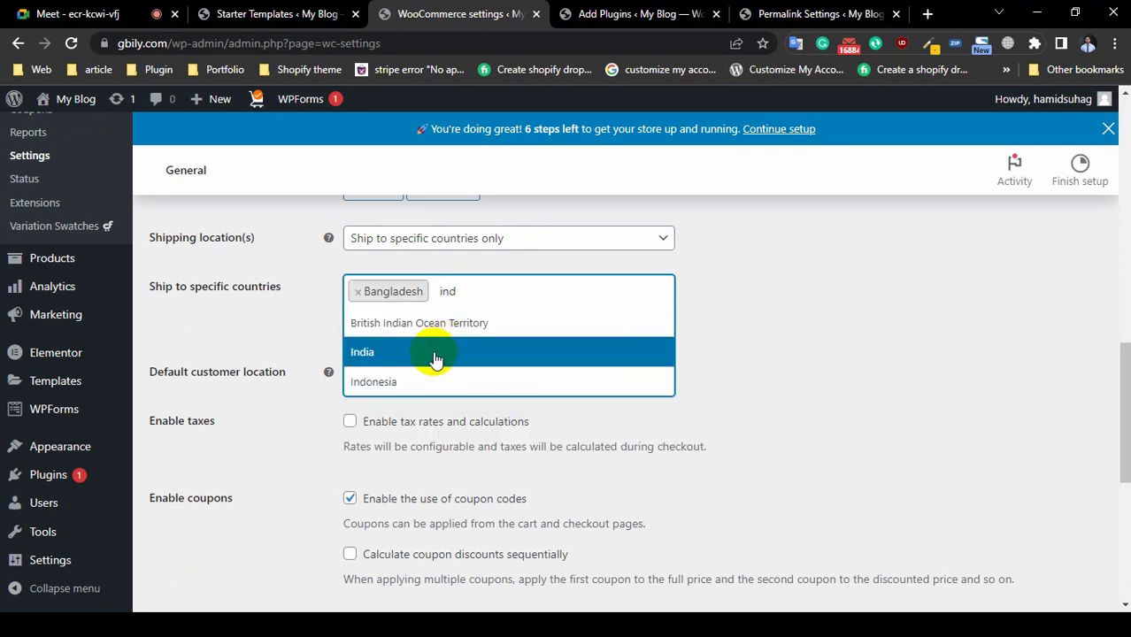
pyautogui.click(434, 353)
pyautogui.scroll(2, 863, 430)
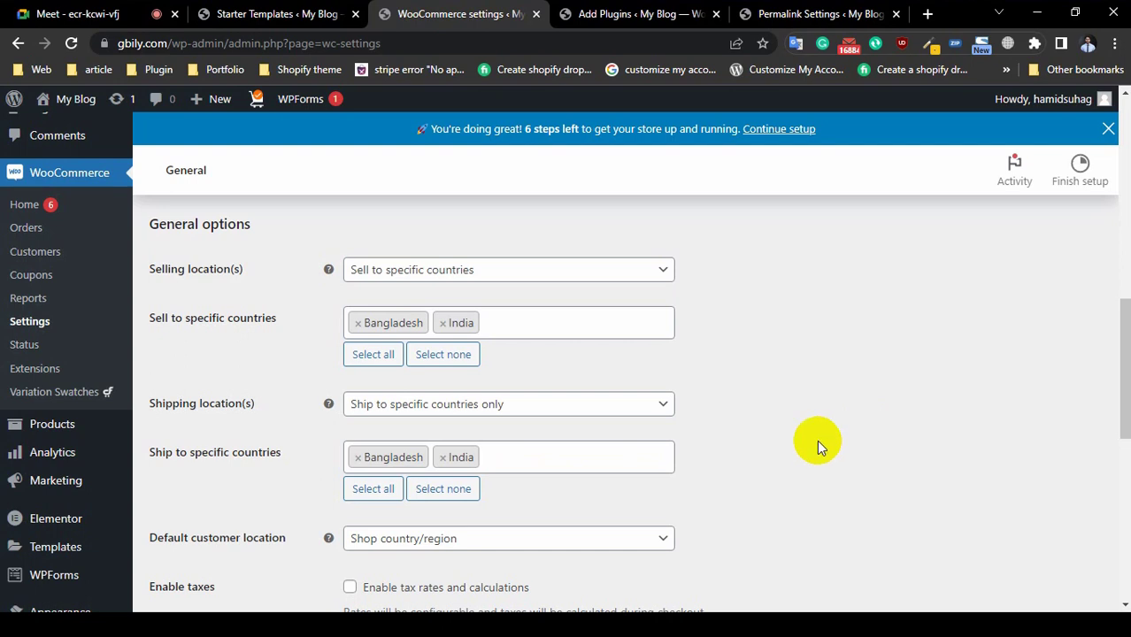
pyautogui.scroll(-3, 863, 490)
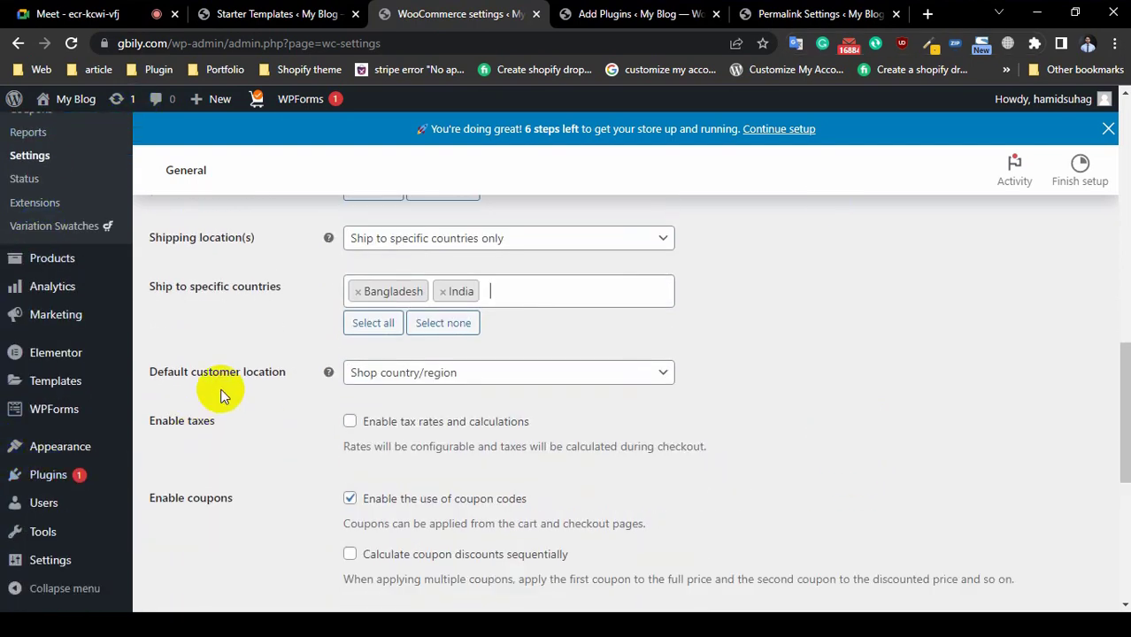
pyautogui.click(389, 382)
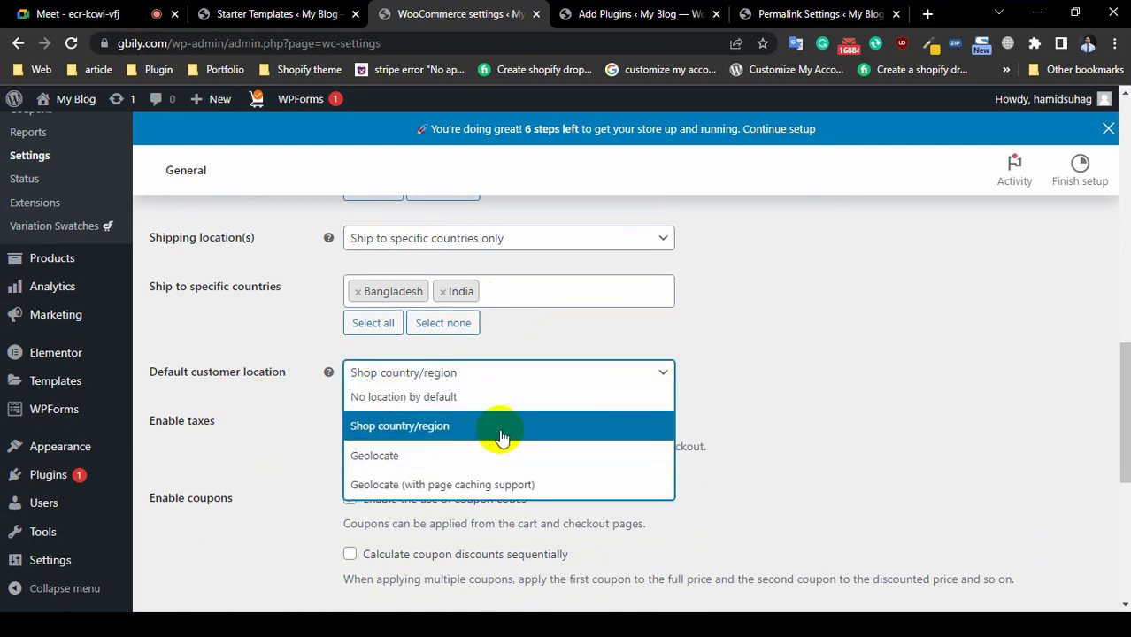
pyautogui.click(910, 393)
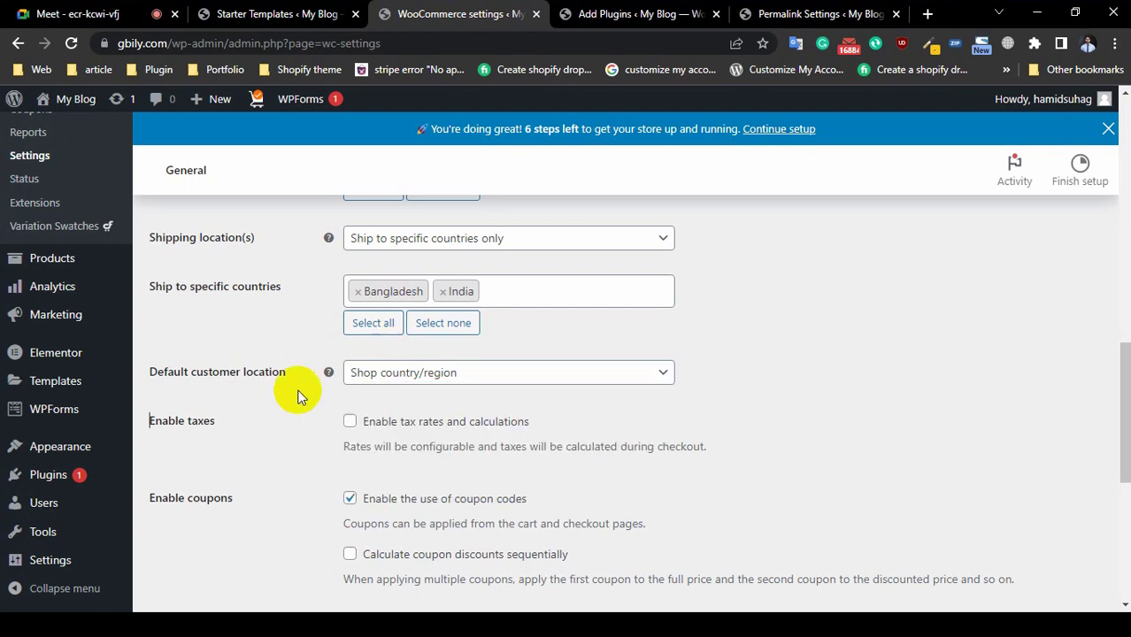
pyautogui.scroll(-2, 323, 424)
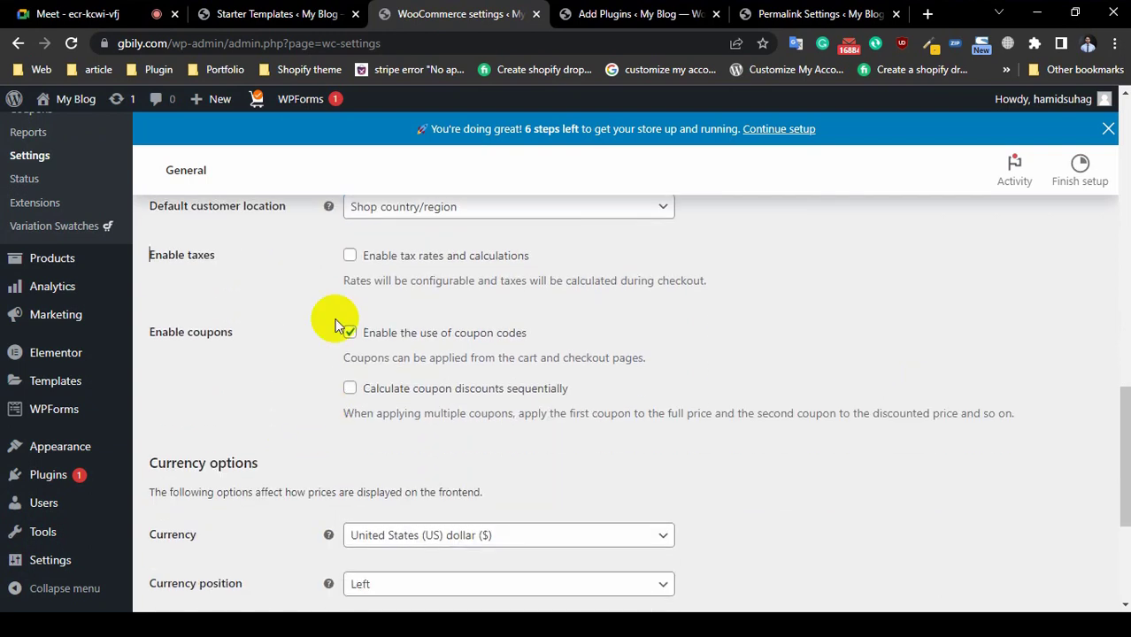
pyautogui.click(350, 257)
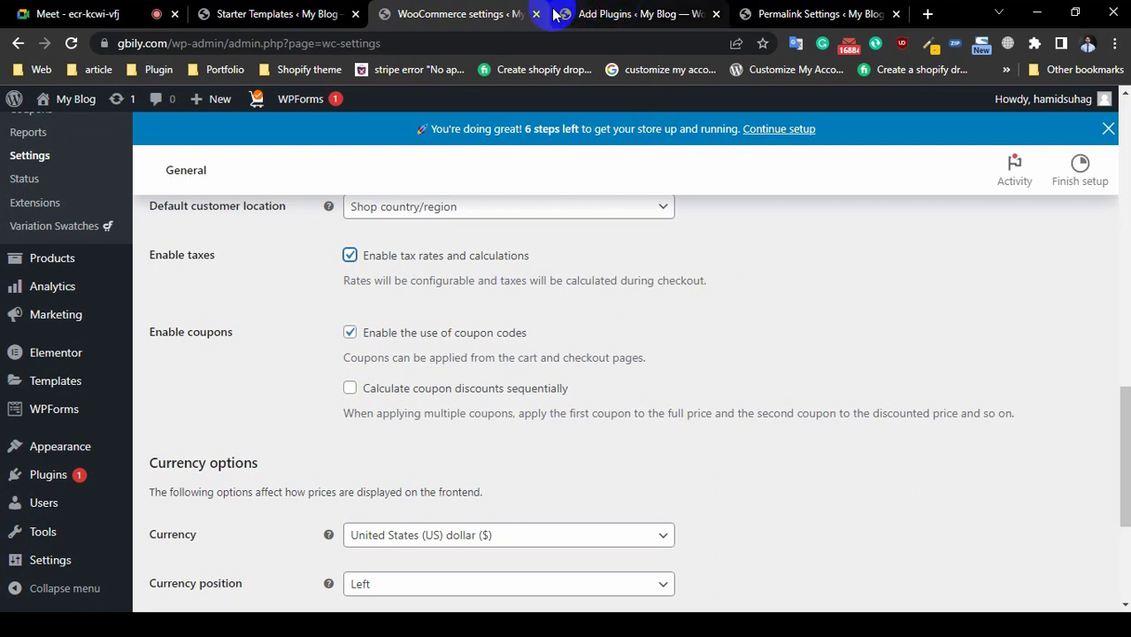
pyautogui.click(349, 255)
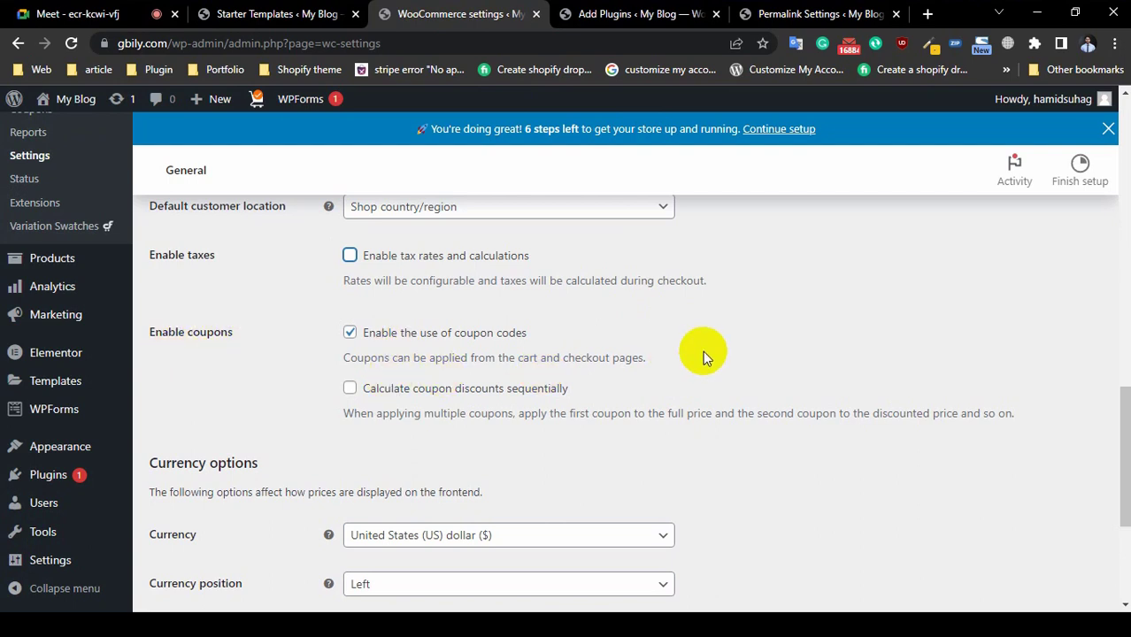
pyautogui.scroll(-1, 704, 354)
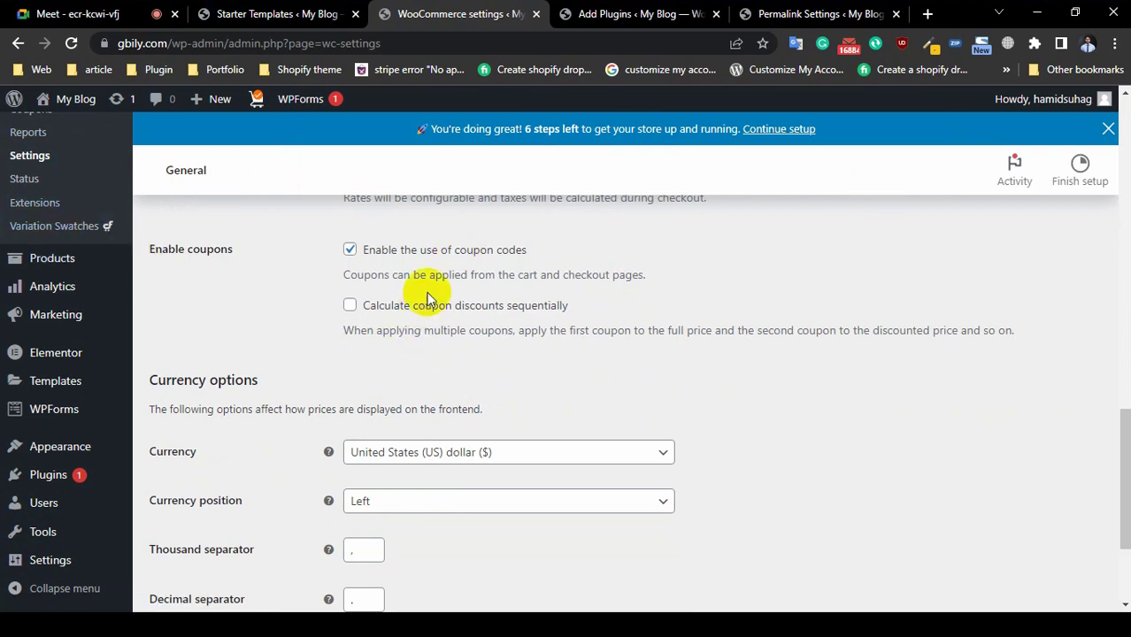
pyautogui.scroll(-2, 376, 345)
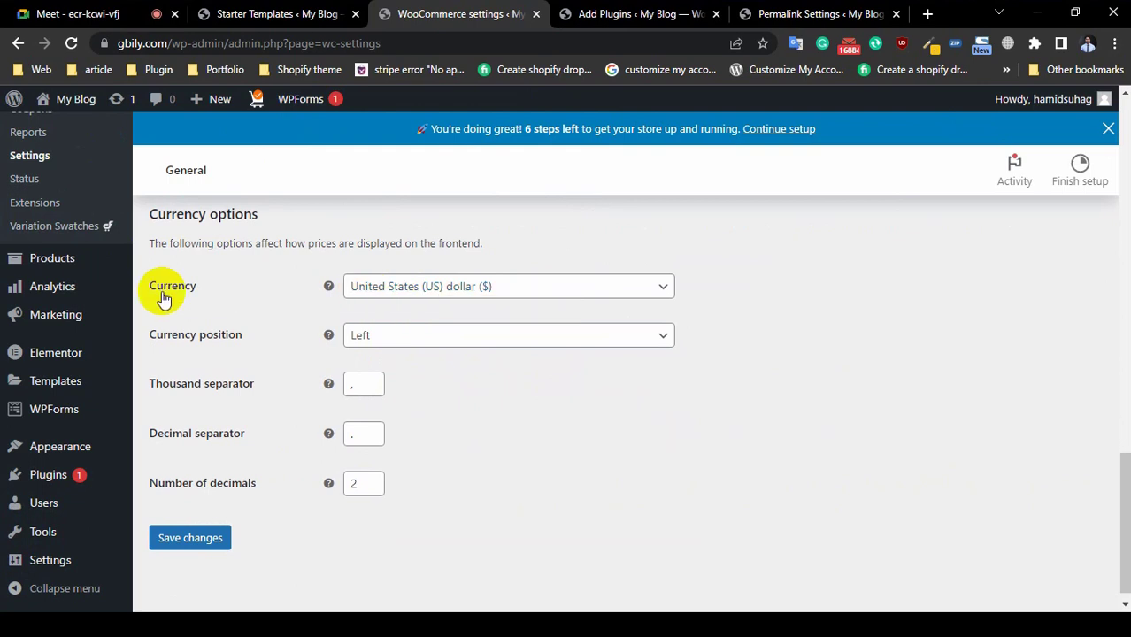
# Step: Open the storefront in a new tab, confirm the Anti-Aging Skin Toner price shows dollars, then return to settings
pyautogui.click(769, 15)
pyautogui.moveTo(78, 105)
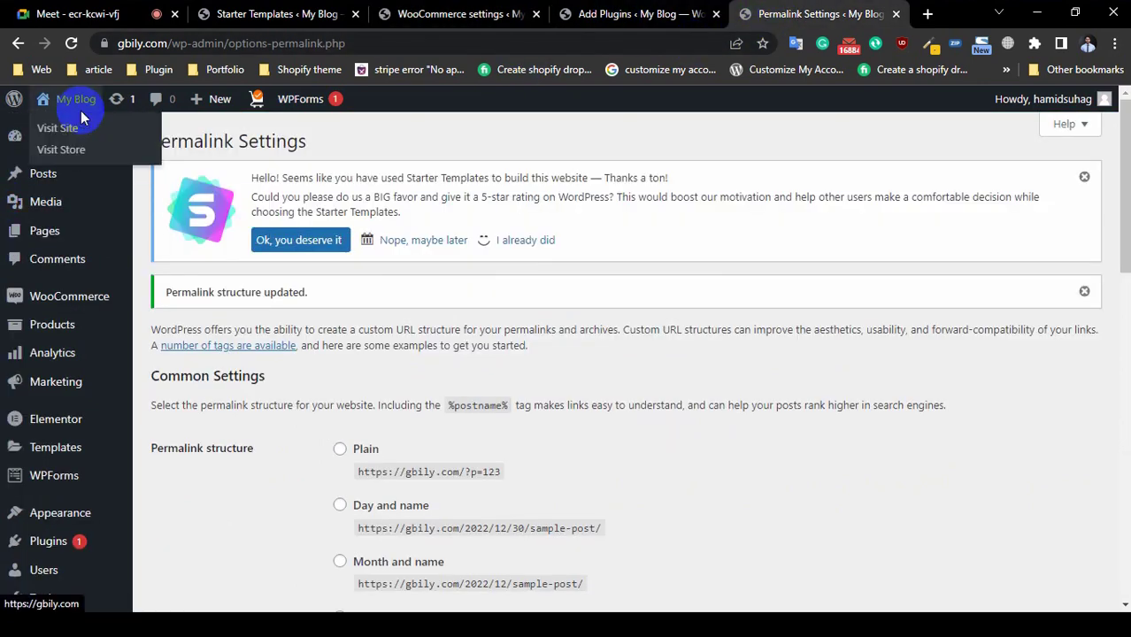
pyautogui.rightClick(72, 130)
pyautogui.click(124, 145)
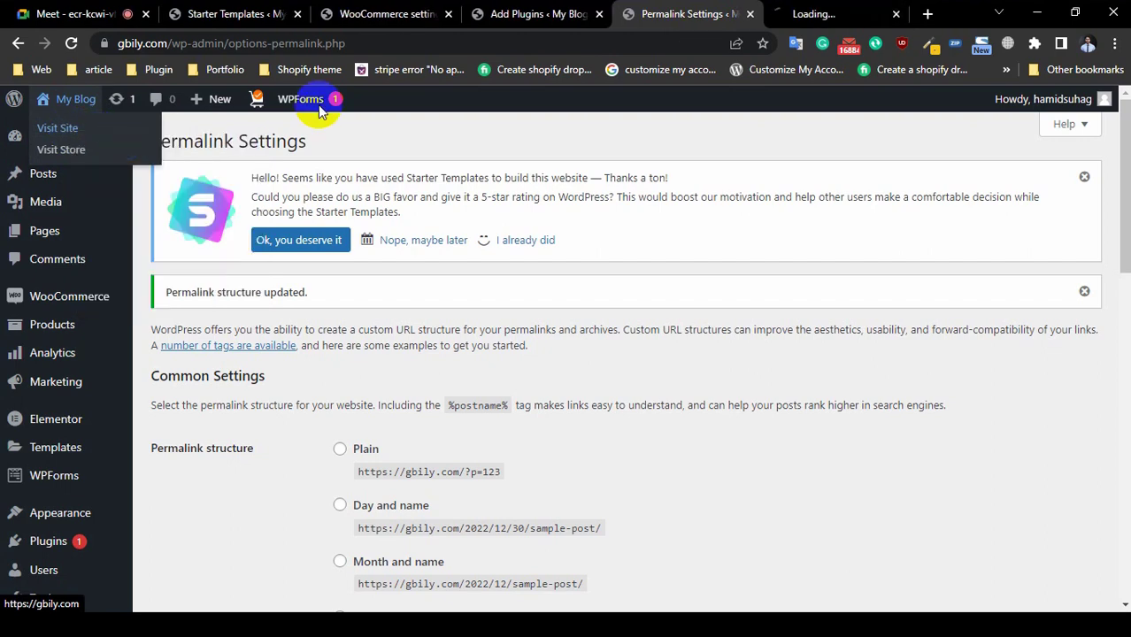
pyautogui.click(839, 12)
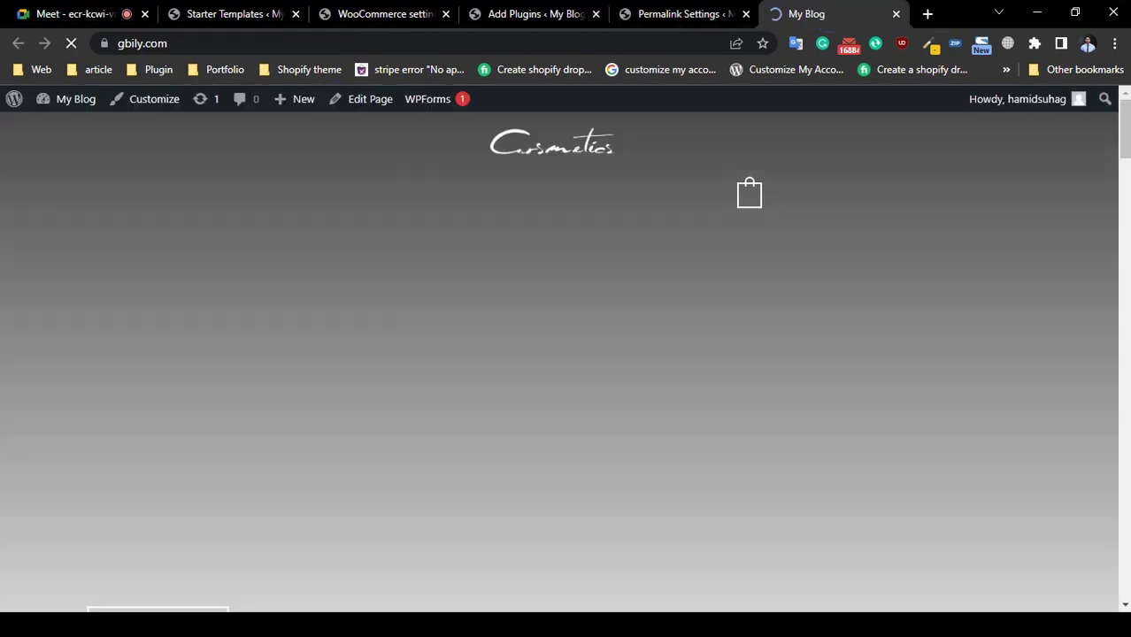
pyautogui.scroll(-9, 50, 325)
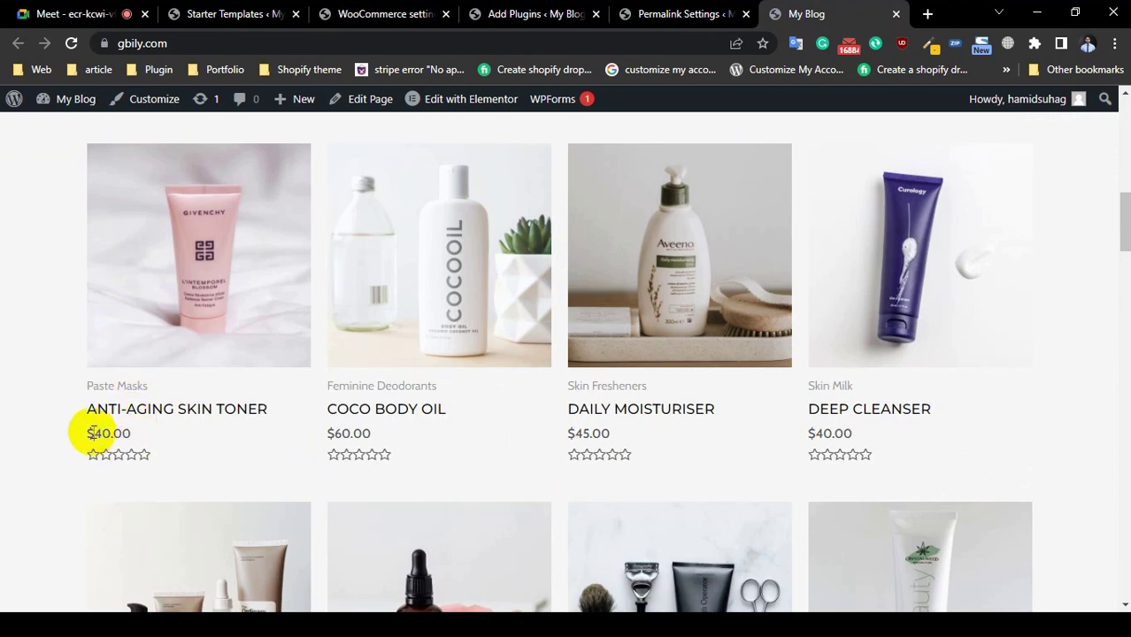
pyautogui.doubleClick(101, 434)
pyautogui.click(521, 14)
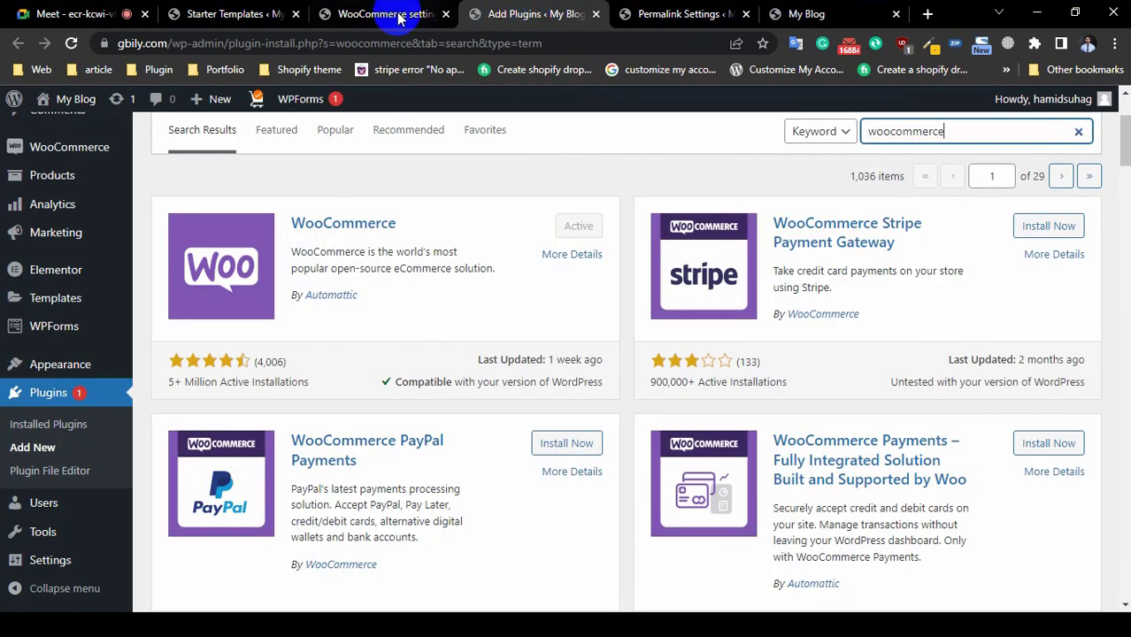
pyautogui.click(380, 14)
# Step: Search the currency list for 'taka' and choose Bangladeshi taka as the store currency
pyautogui.click(503, 292)
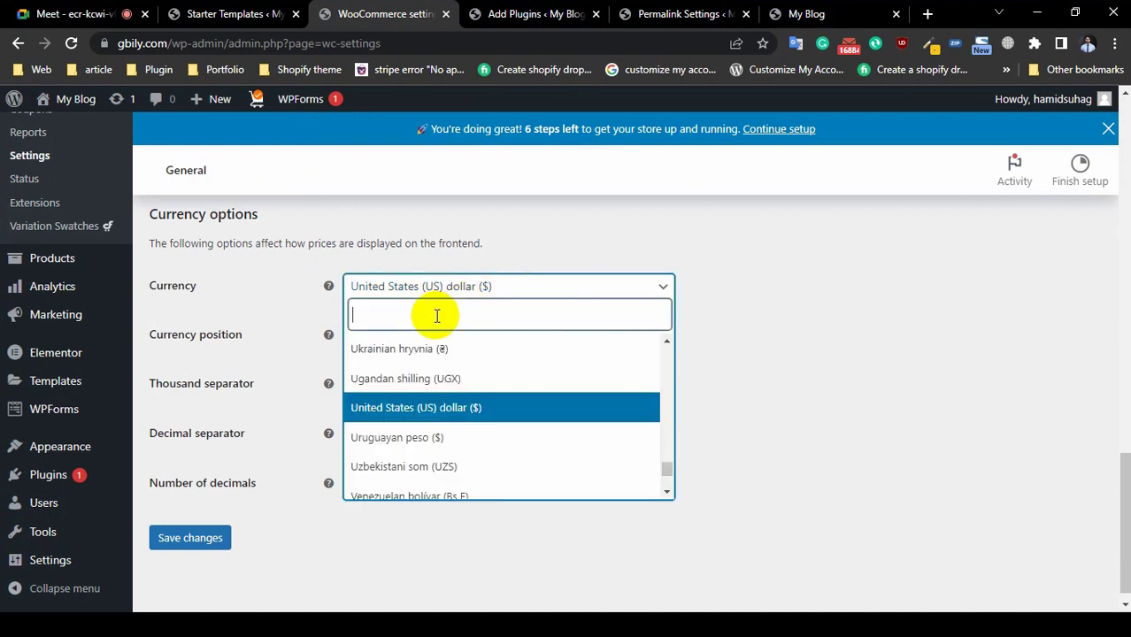
pyautogui.write('bdt')
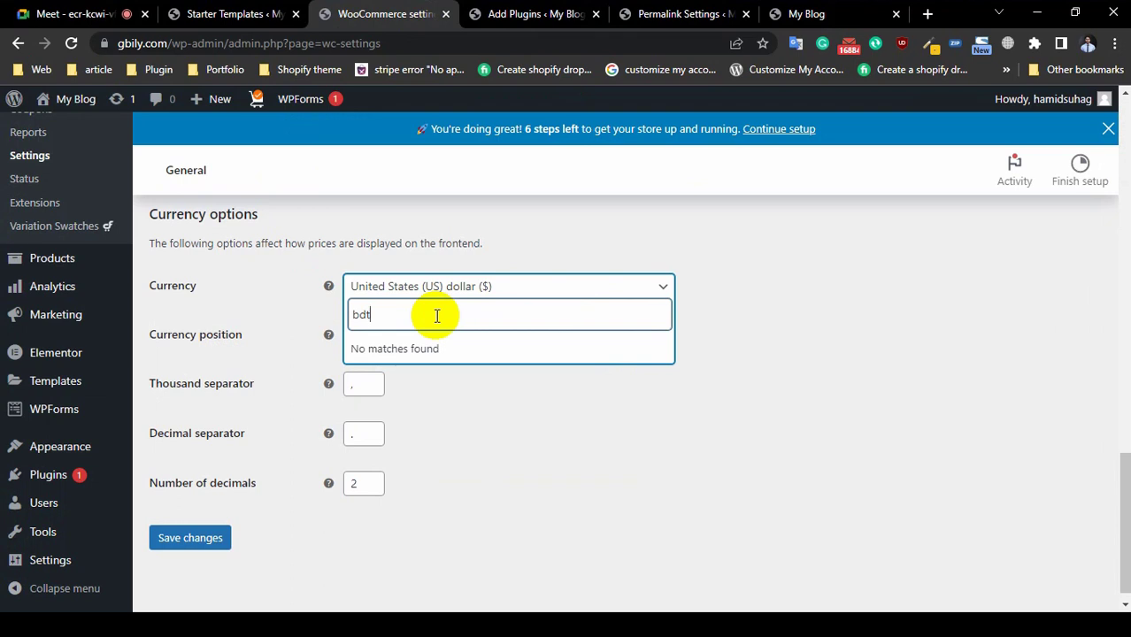
pyautogui.press('BackSpace')
pyautogui.press('BackSpace')
pyautogui.press('BackSpace')
pyautogui.write('tak')
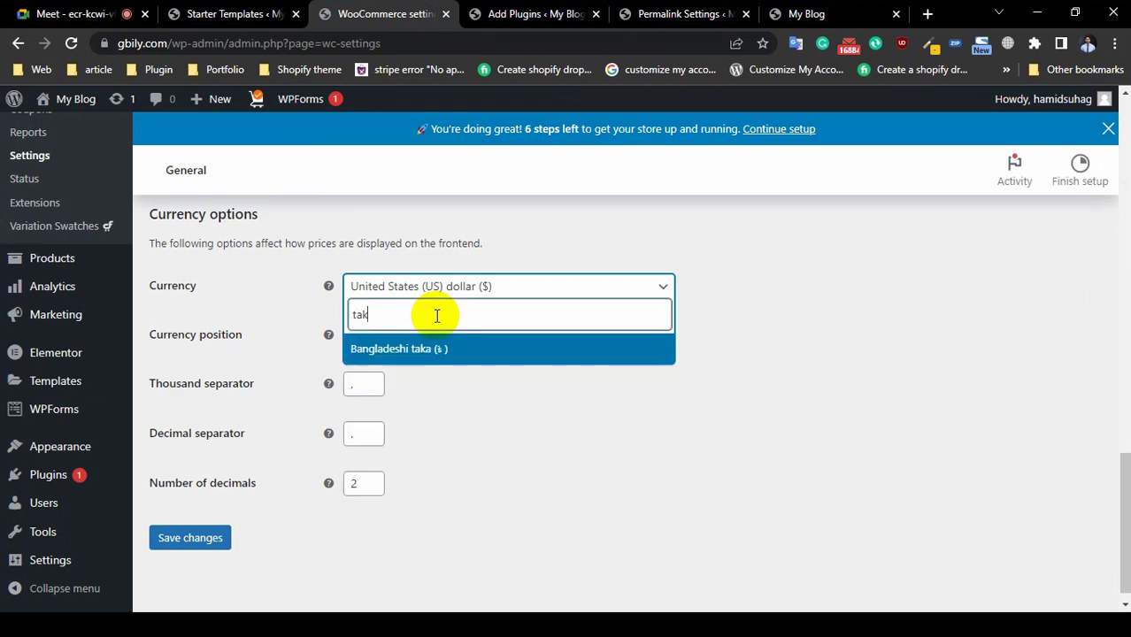
pyautogui.press('BackSpace')
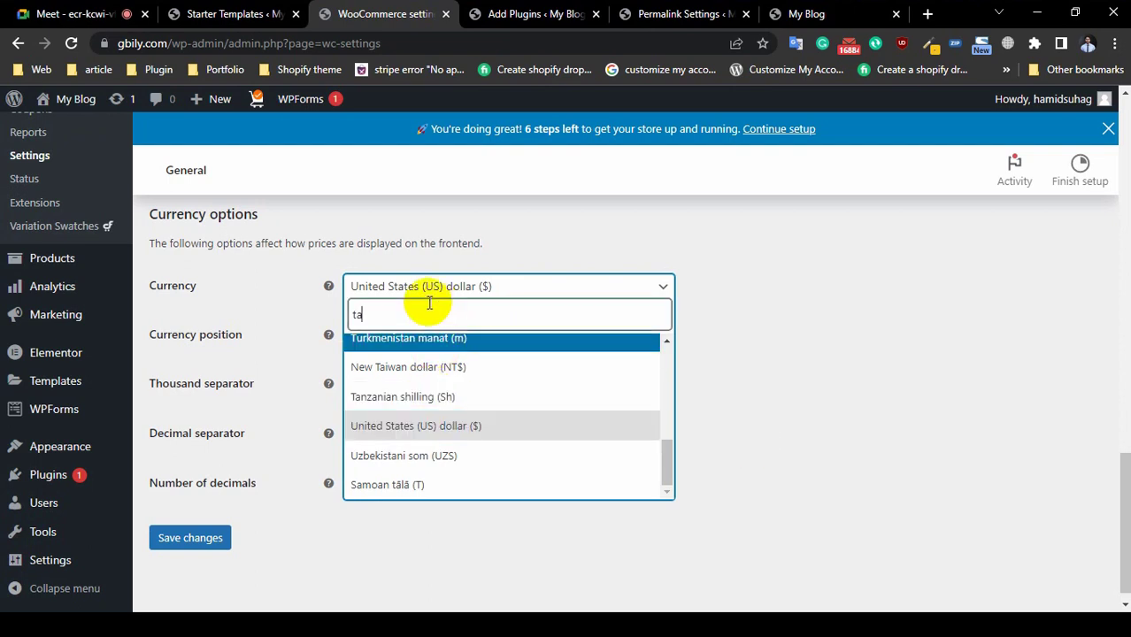
pyautogui.write('ka')
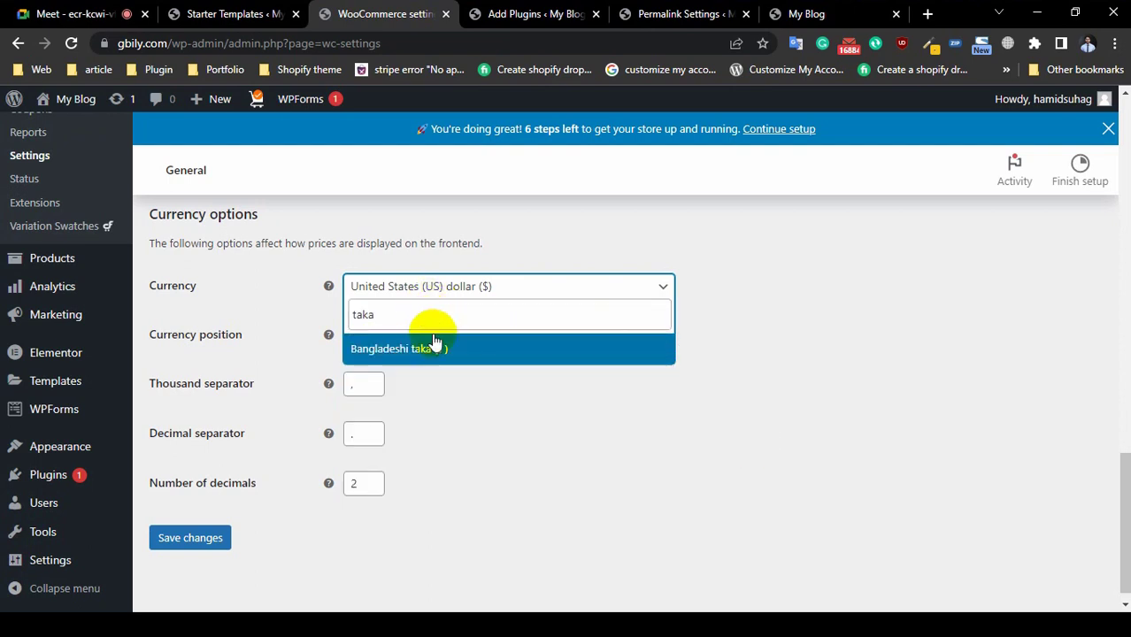
pyautogui.click(433, 350)
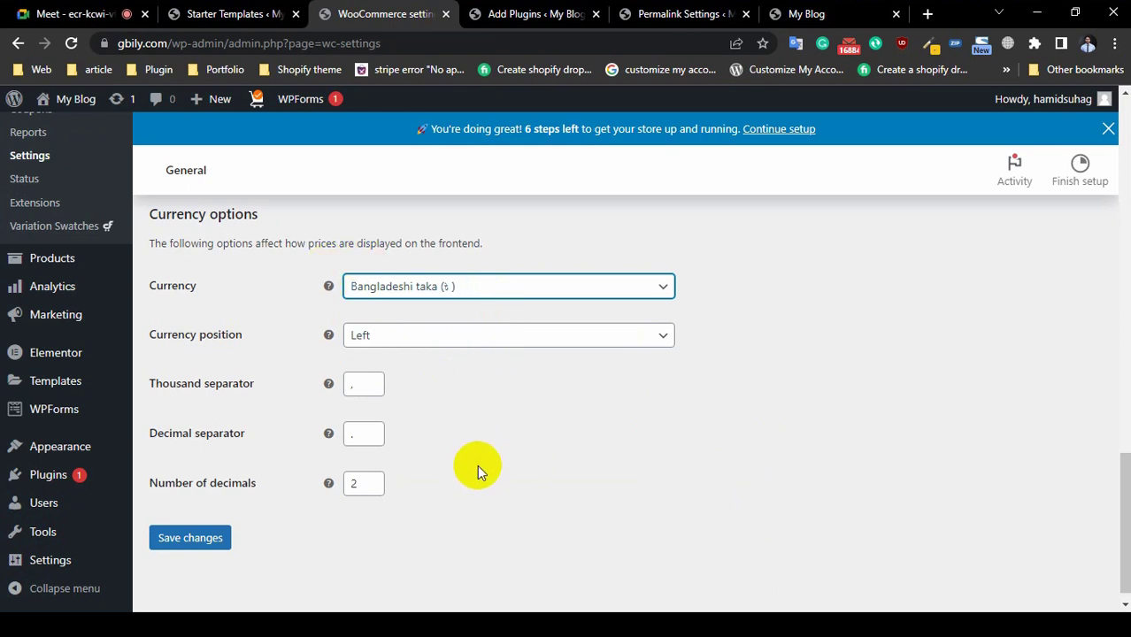
# Step: Leave the currency symbol position on Left
pyautogui.click(448, 336)
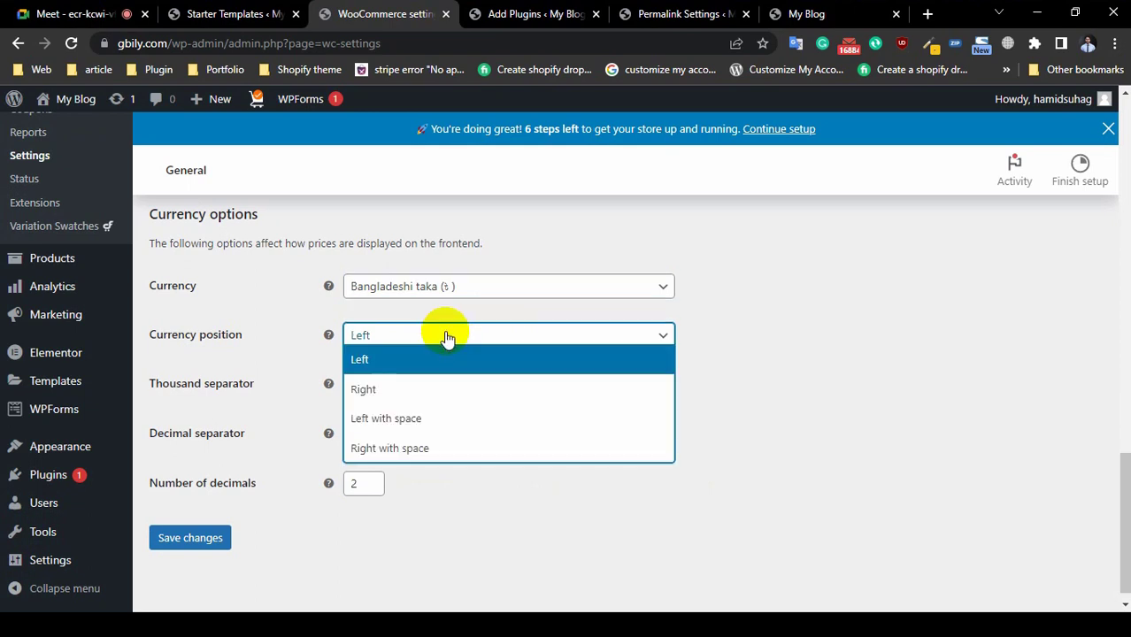
pyautogui.click(809, 14)
pyautogui.click(92, 431)
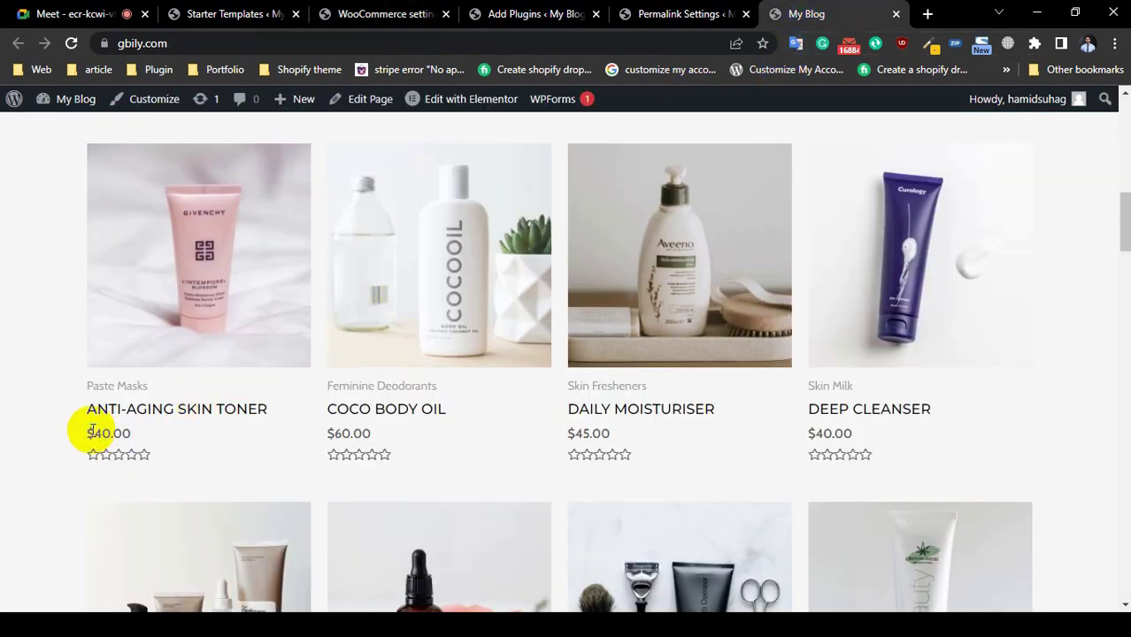
pyautogui.click(385, 13)
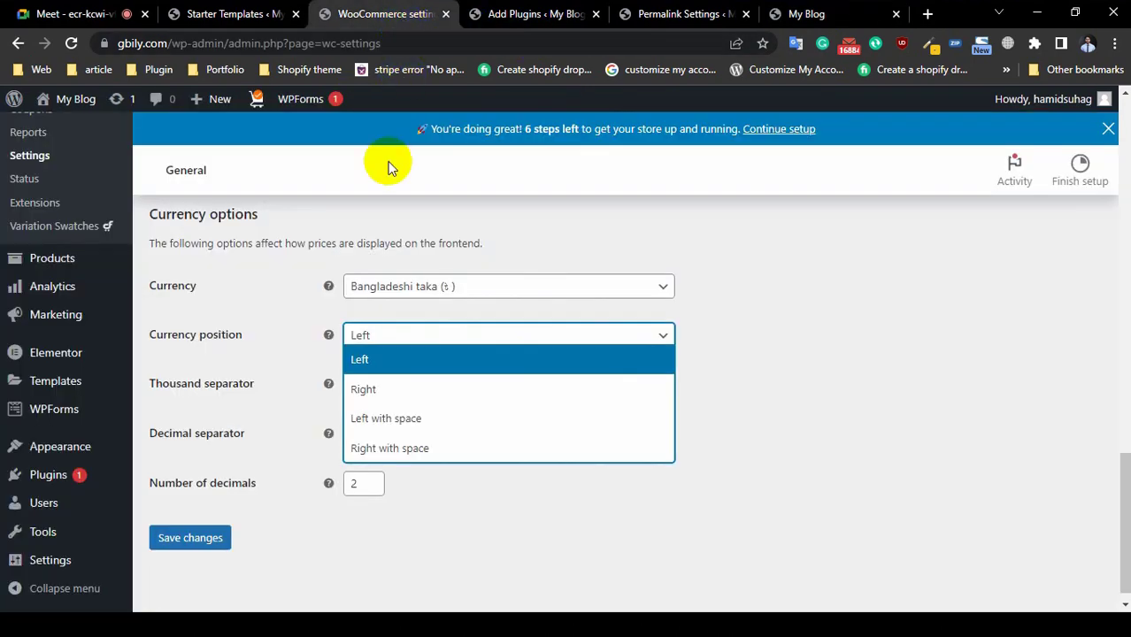
pyautogui.click(999, 453)
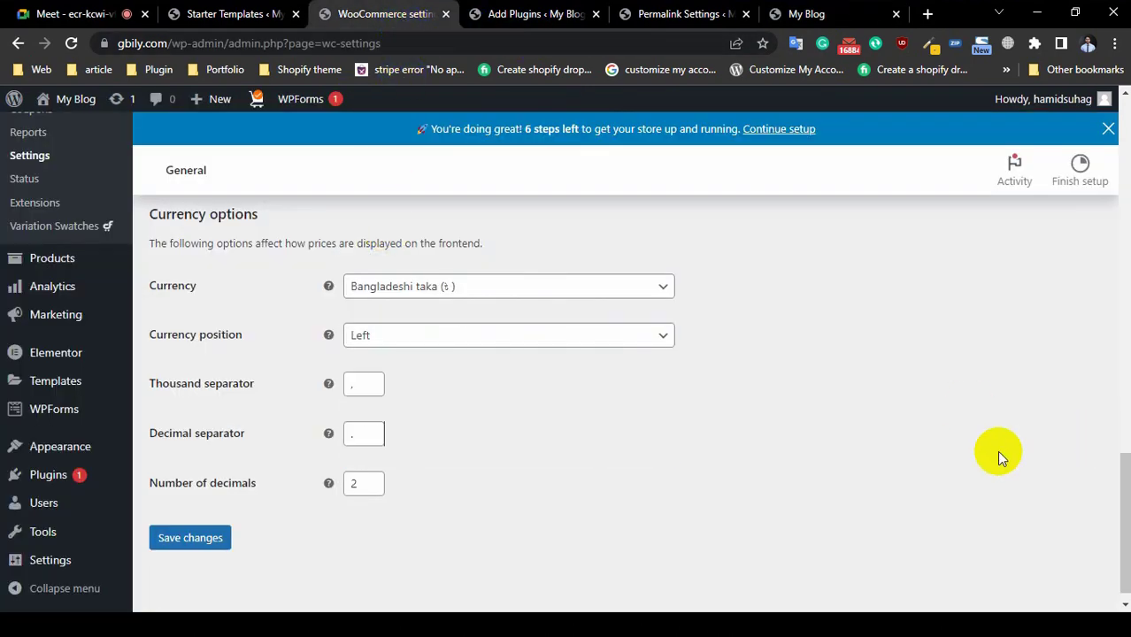
# Step: Save the taka currency settings and reload the storefront
pyautogui.click(189, 537)
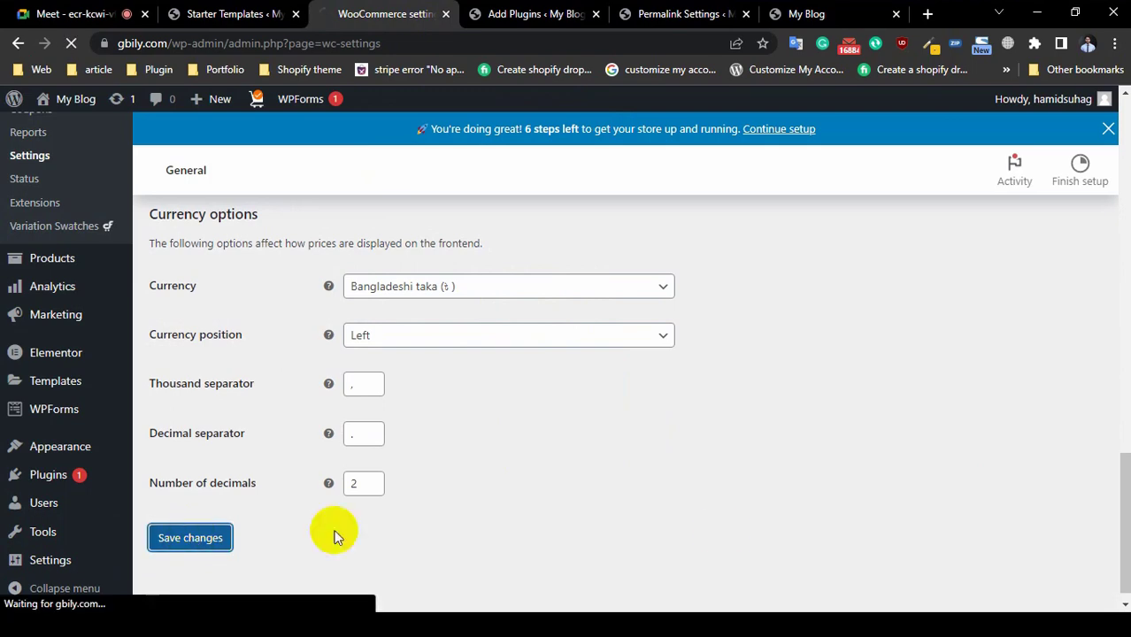
pyautogui.click(659, 14)
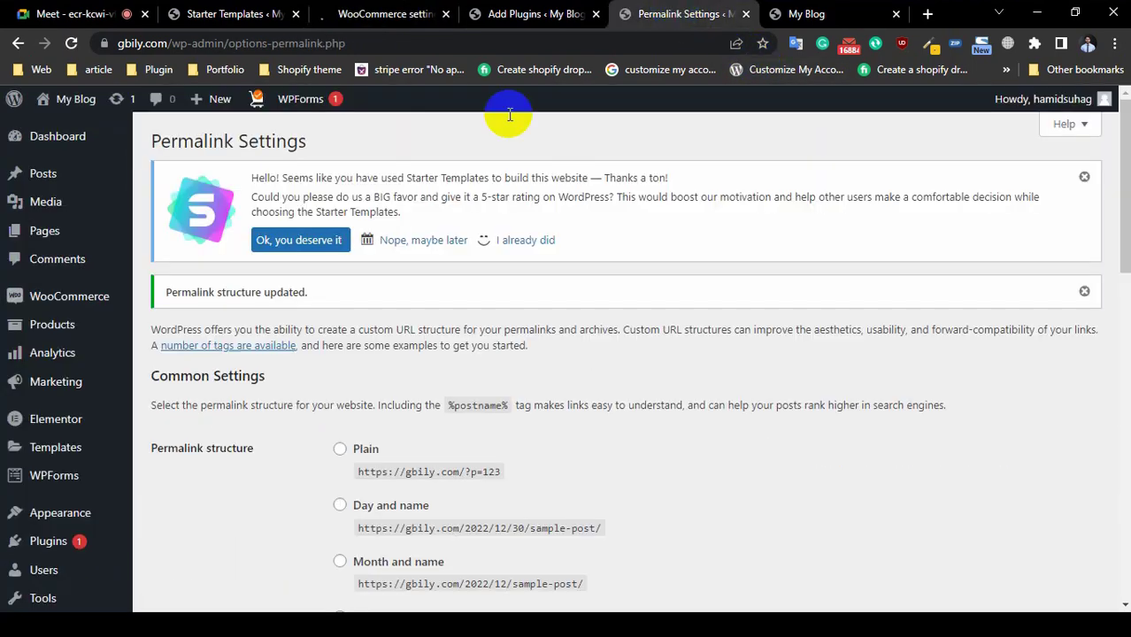
pyautogui.click(807, 13)
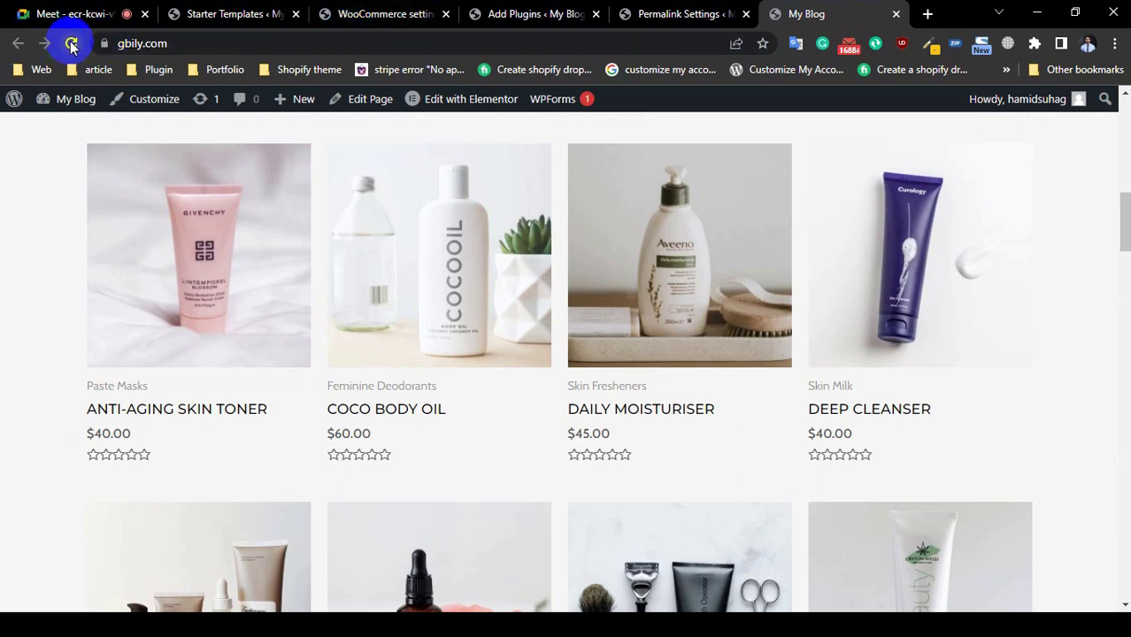
pyautogui.click(70, 43)
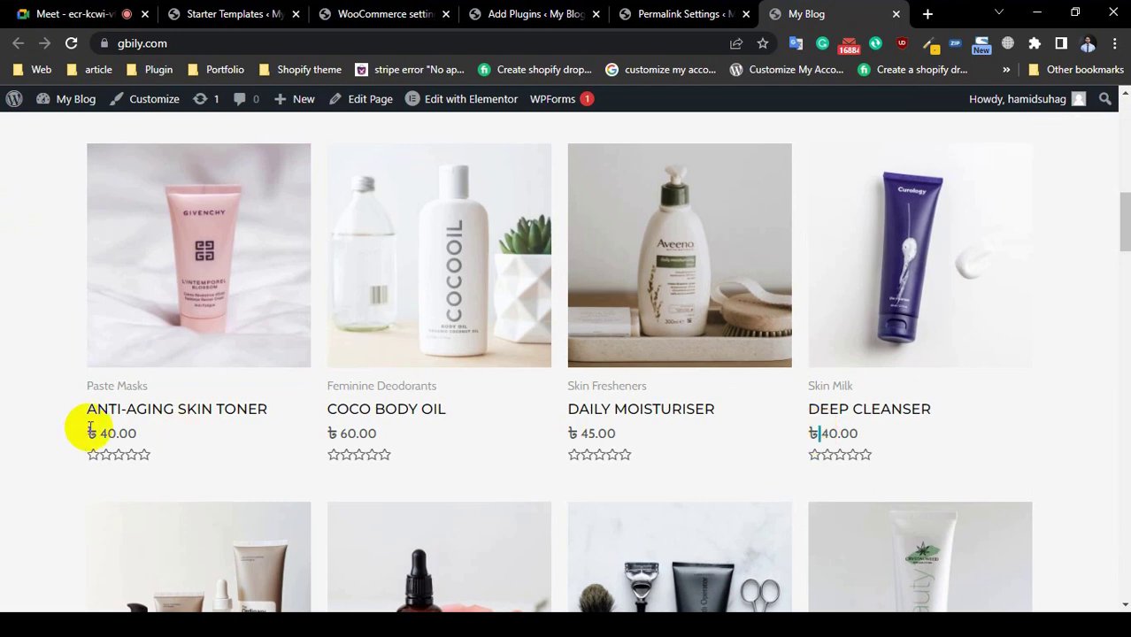
# Step: Check the ৳ product prices on the storefront, then return to the WooCommerce settings tab
pyautogui.scroll(-8, 5, 404)
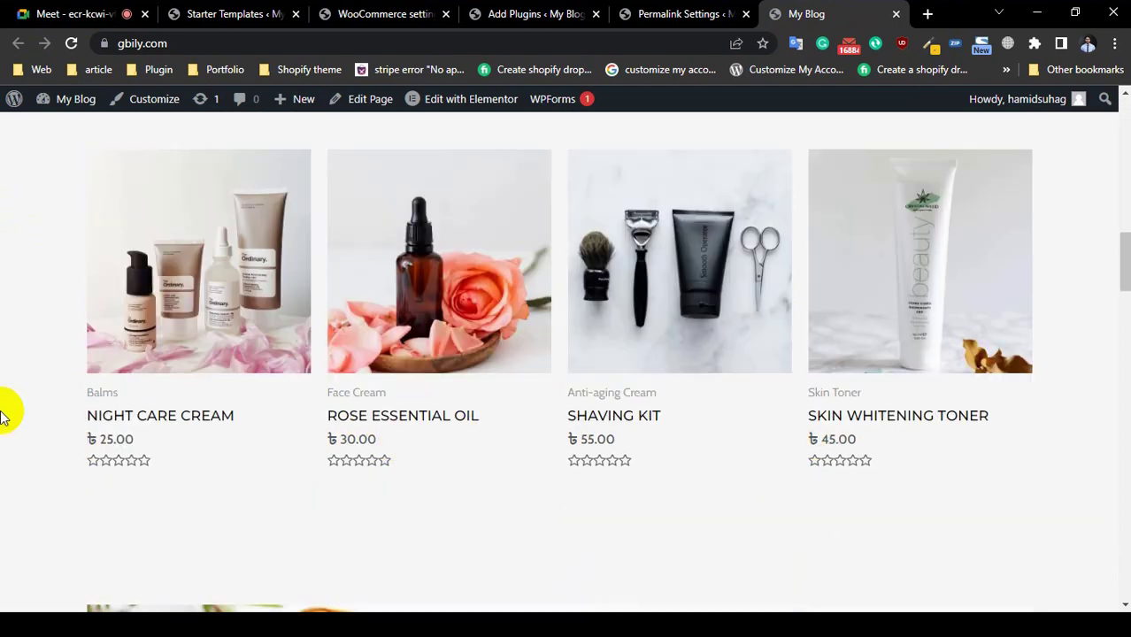
pyautogui.scroll(-1, 4, 403)
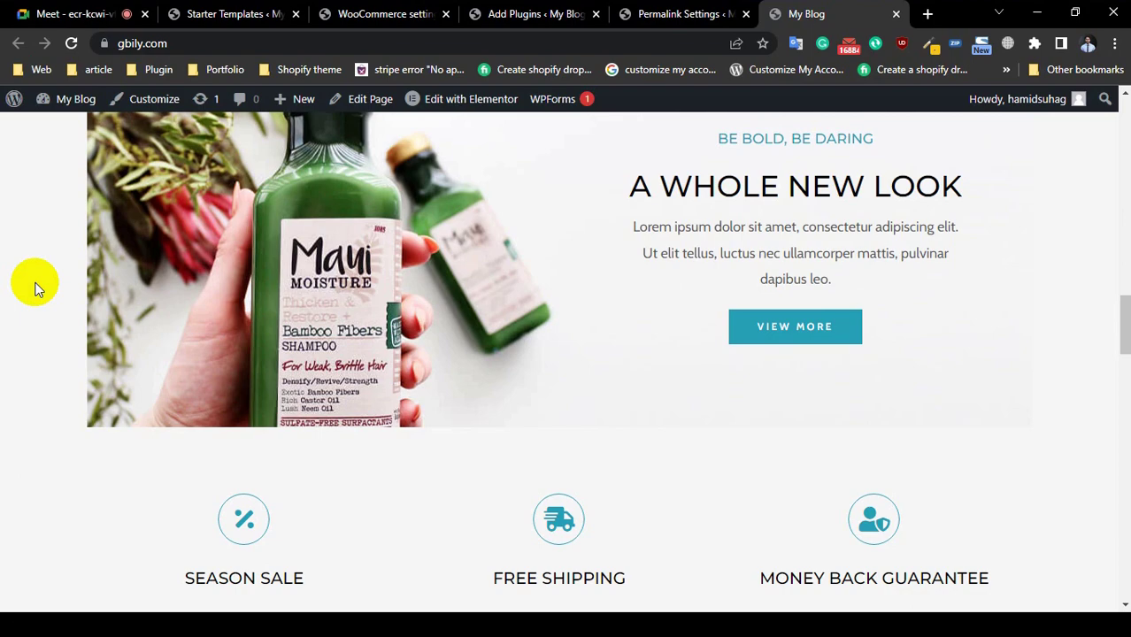
pyautogui.scroll(-4, 35, 288)
pyautogui.scroll(14, 32, 288)
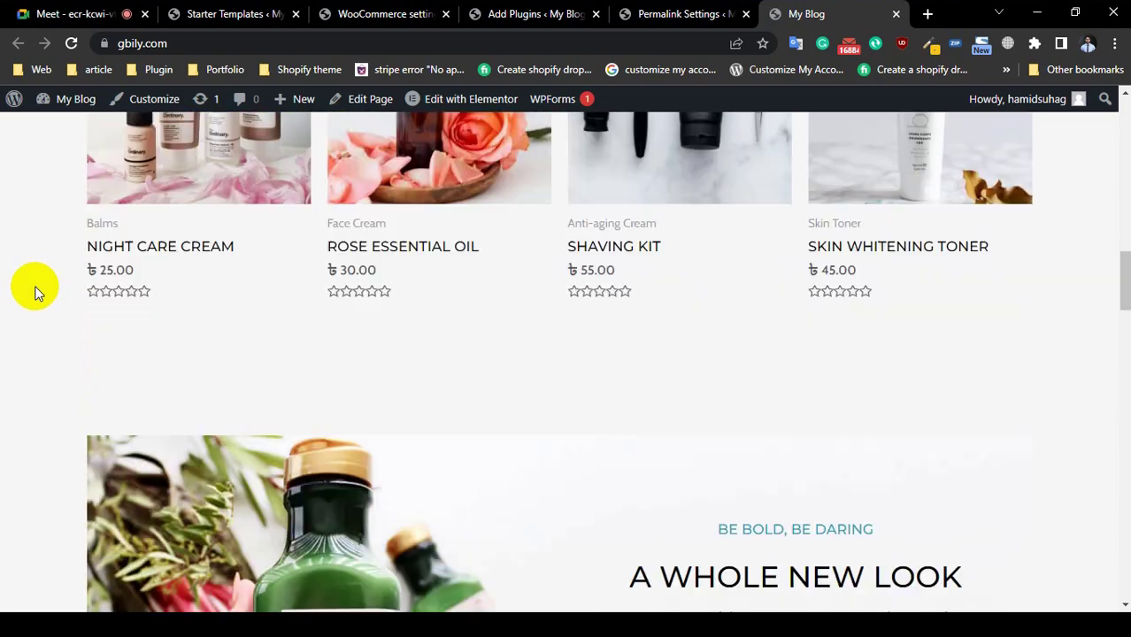
pyautogui.click(681, 14)
pyautogui.click(538, 15)
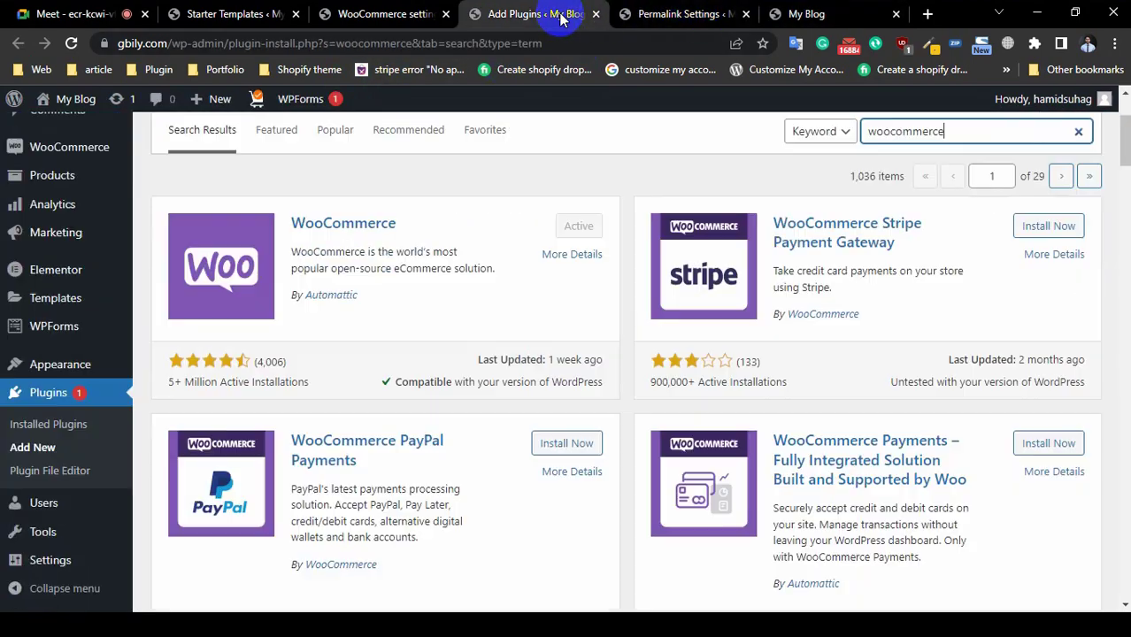
pyautogui.click(394, 15)
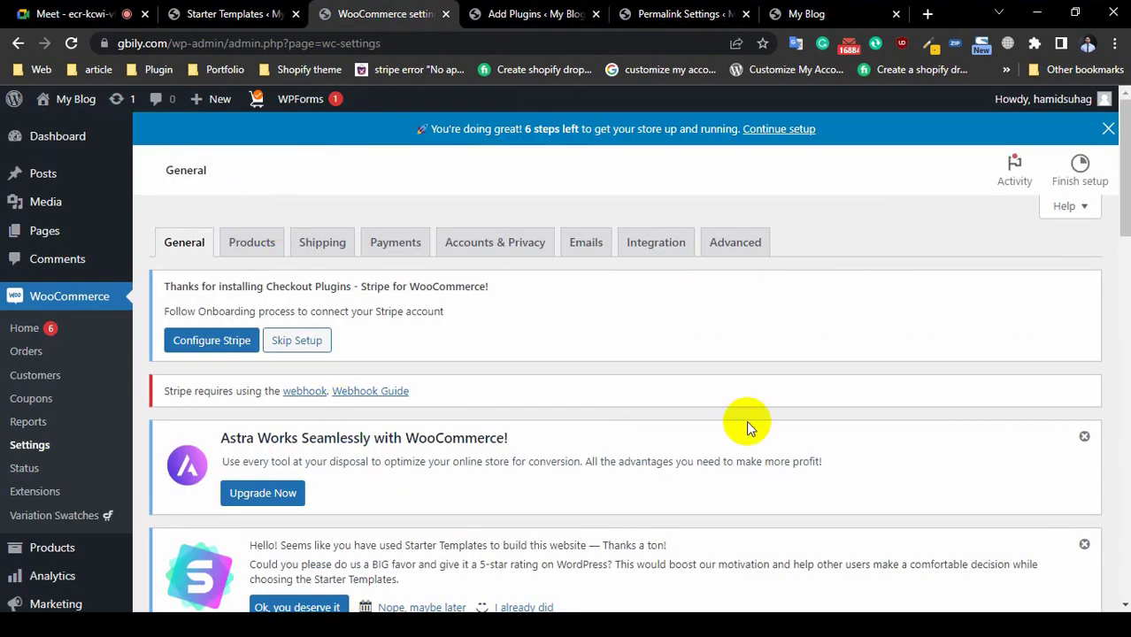
# Step: Switch from General to the Products tab of WooCommerce settings
pyautogui.scroll(-1, 746, 420)
pyautogui.scroll(-15, 746, 421)
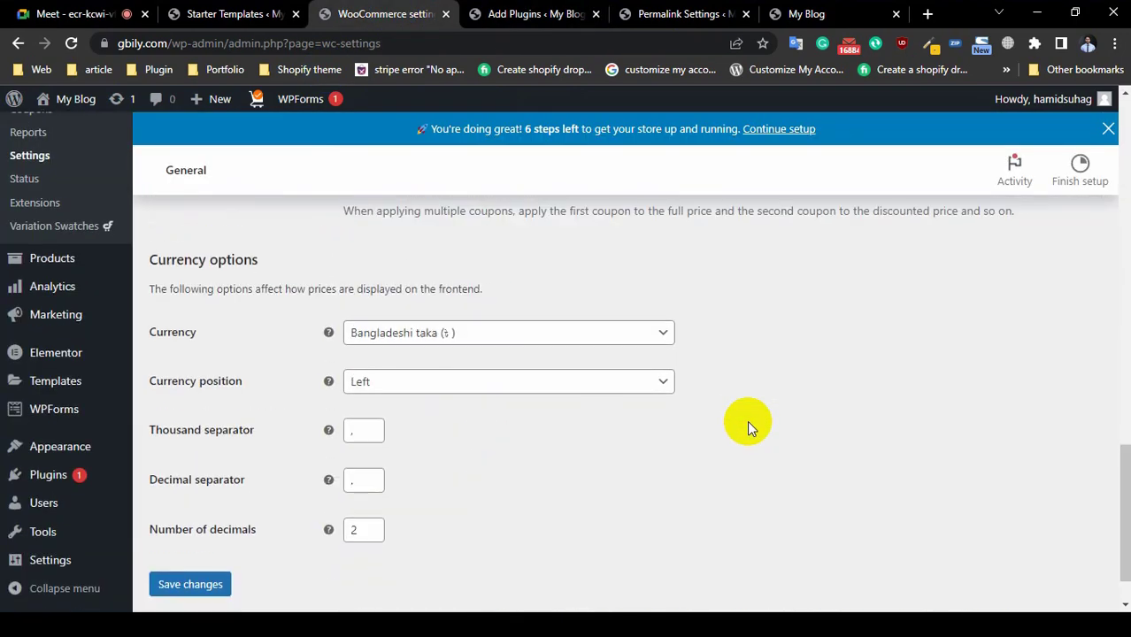
pyautogui.scroll(15, 824, 303)
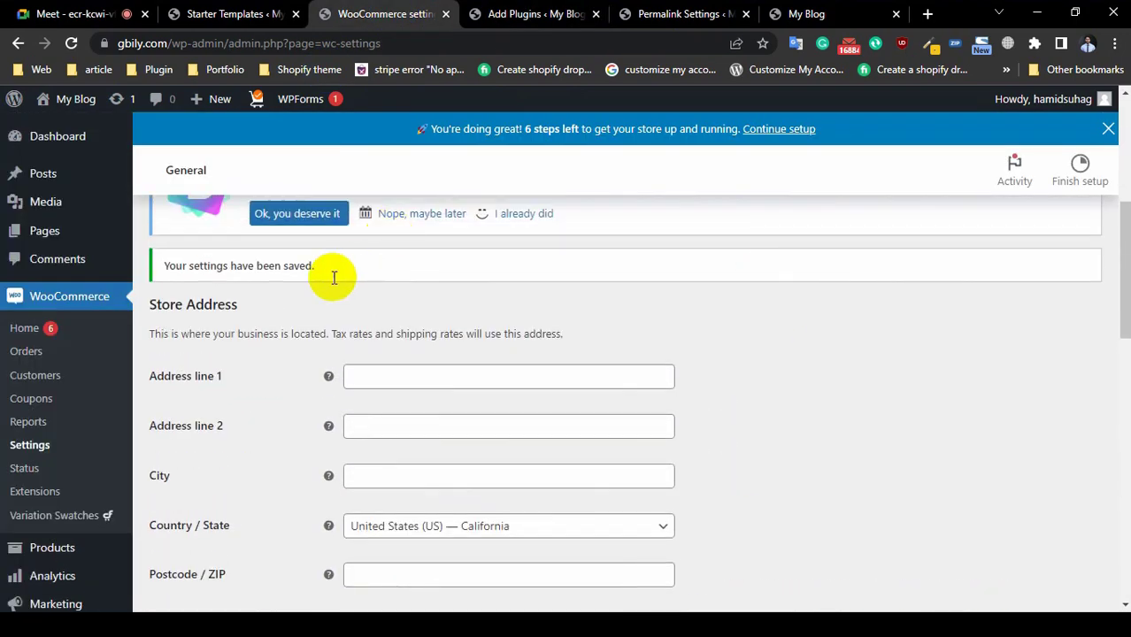
pyautogui.scroll(4, 264, 272)
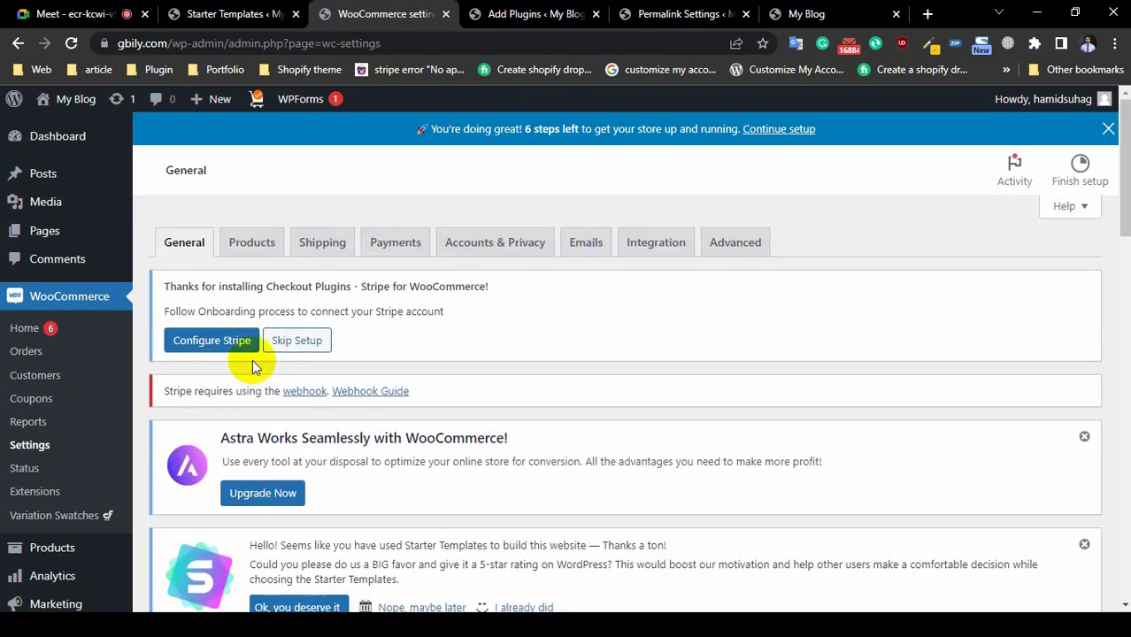
pyautogui.click(263, 252)
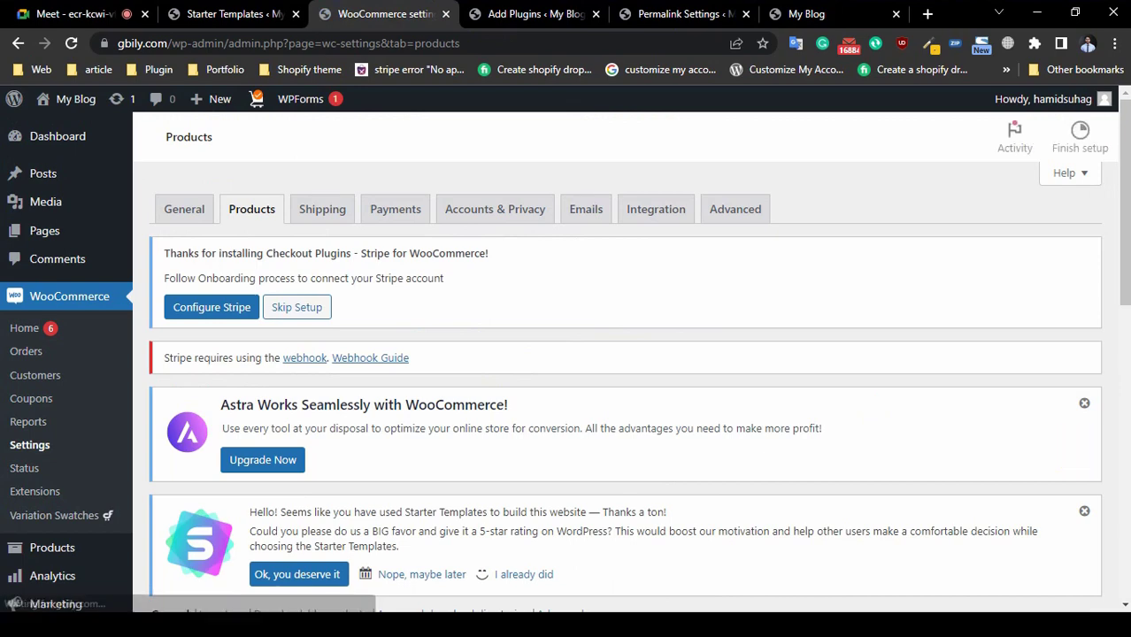
pyautogui.scroll(-4, 761, 460)
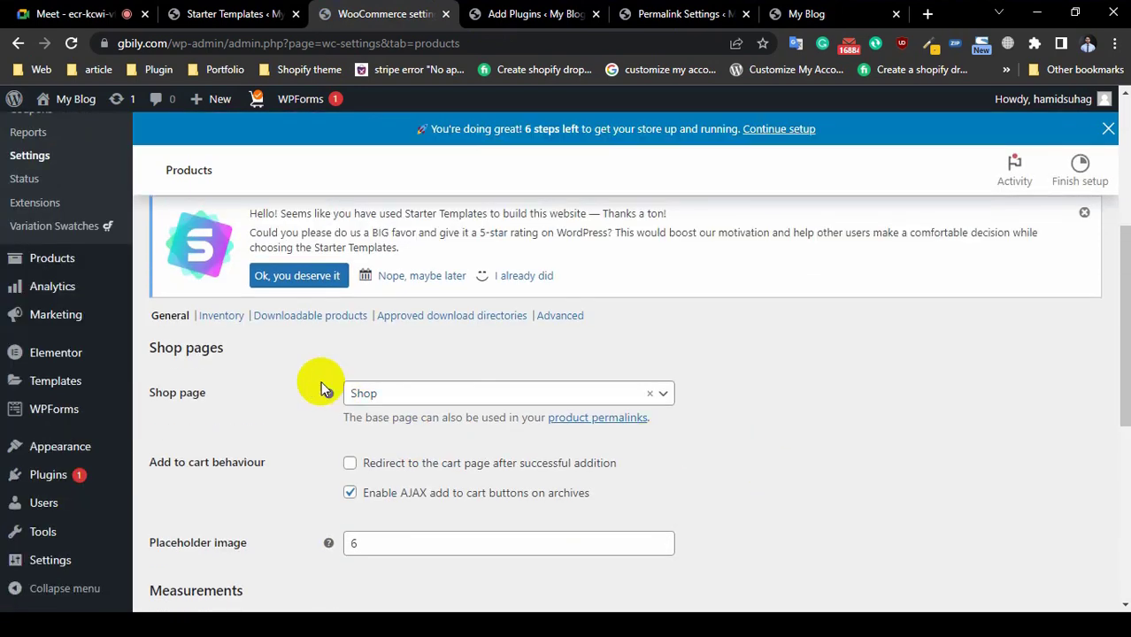
# Step: On the storefront shop page, drag the price filter's maximum down to ৳31 (range ৳20–৳31)
pyautogui.click(806, 14)
pyautogui.scroll(5, 354, 266)
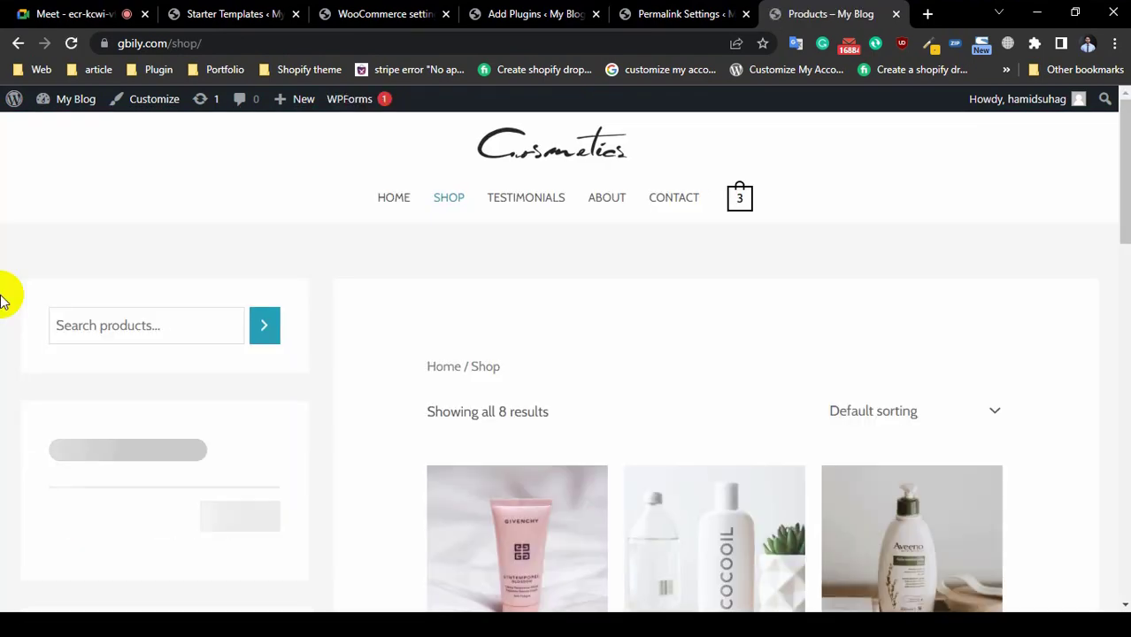
pyautogui.scroll(-14, 549, 390)
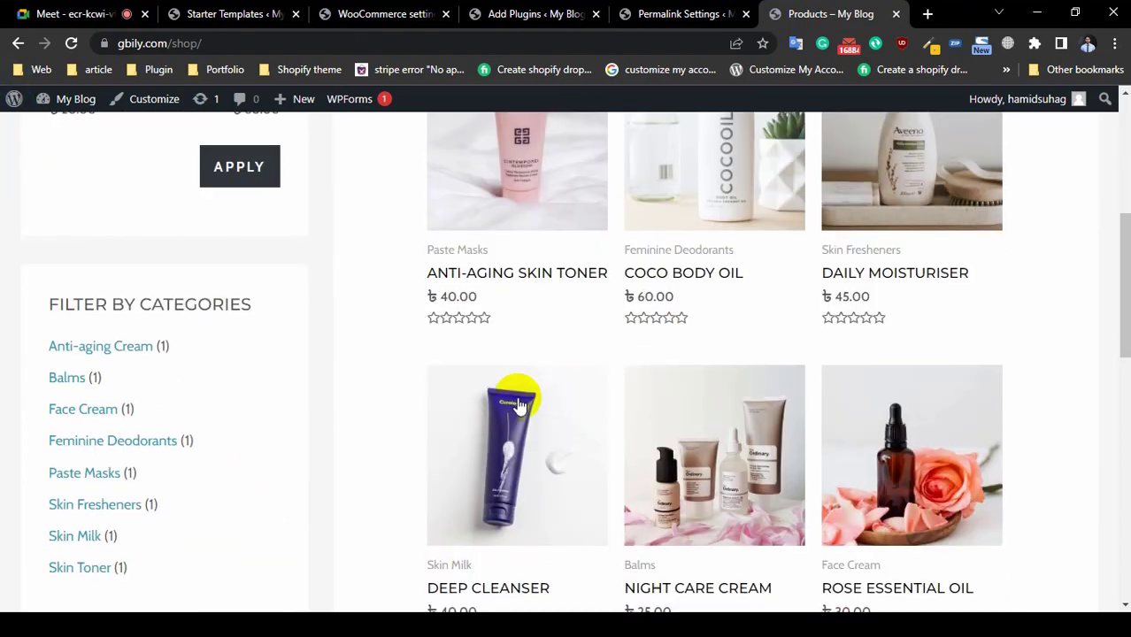
pyautogui.scroll(8, 512, 404)
pyautogui.scroll(4, 461, 407)
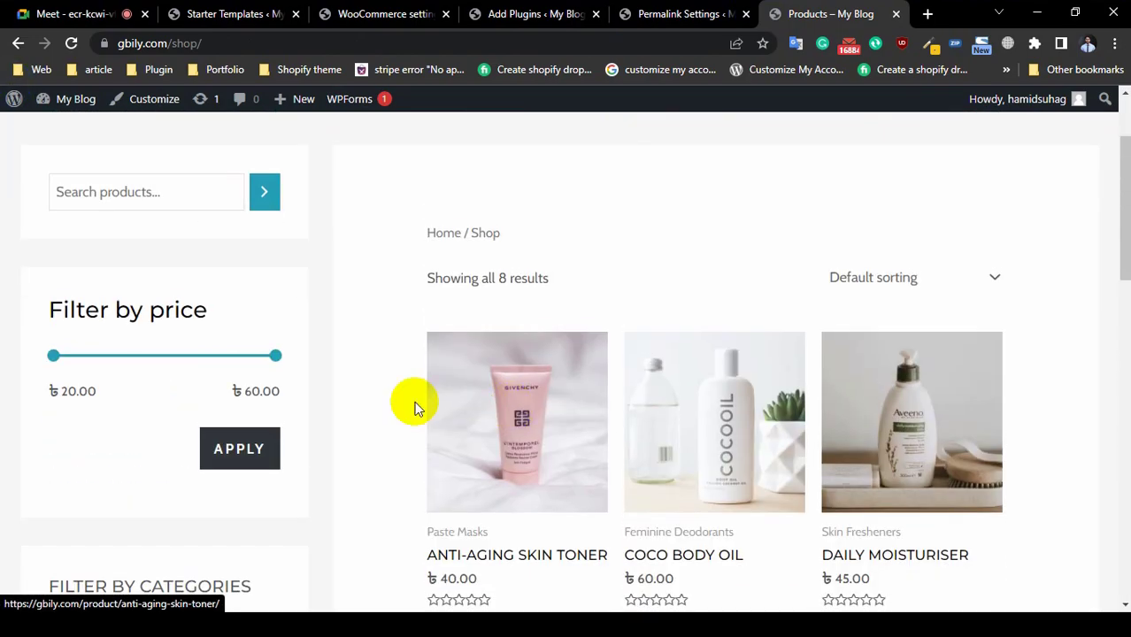
pyautogui.scroll(-4, 389, 404)
pyautogui.scroll(4, 275, 409)
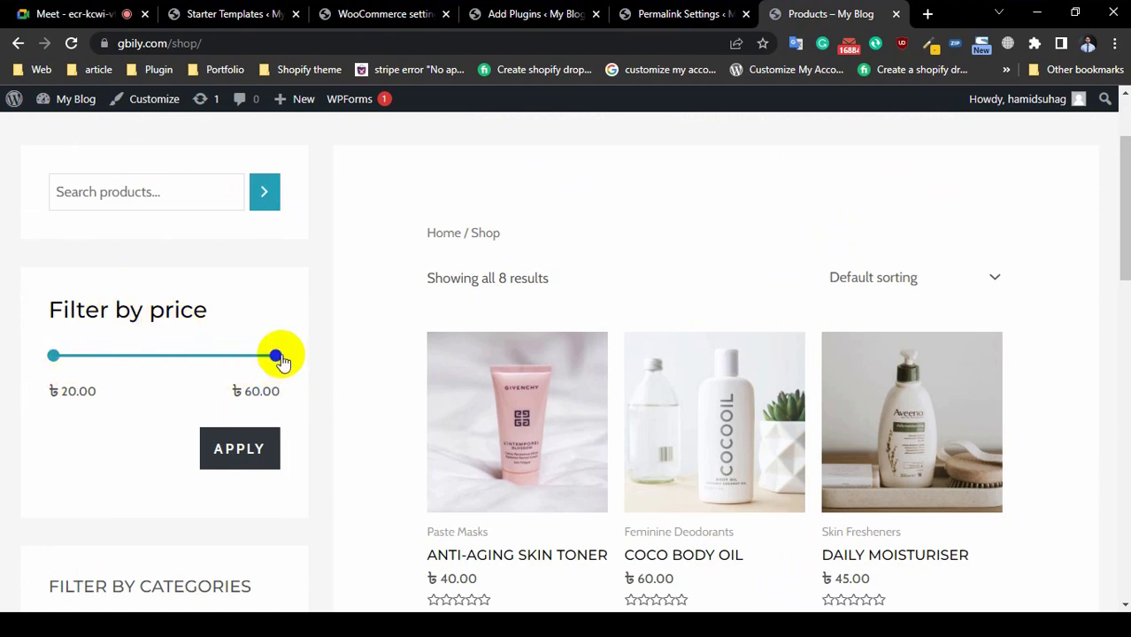
pyautogui.moveTo(277, 357); pyautogui.dragTo(120, 370)
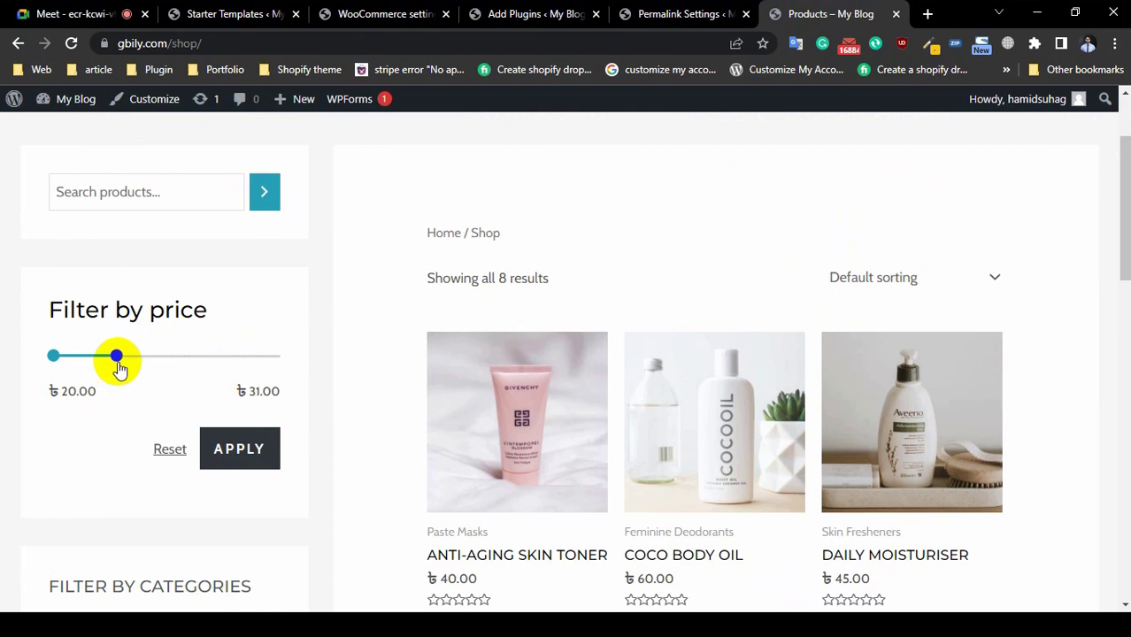
pyautogui.scroll(-1, 4, 434)
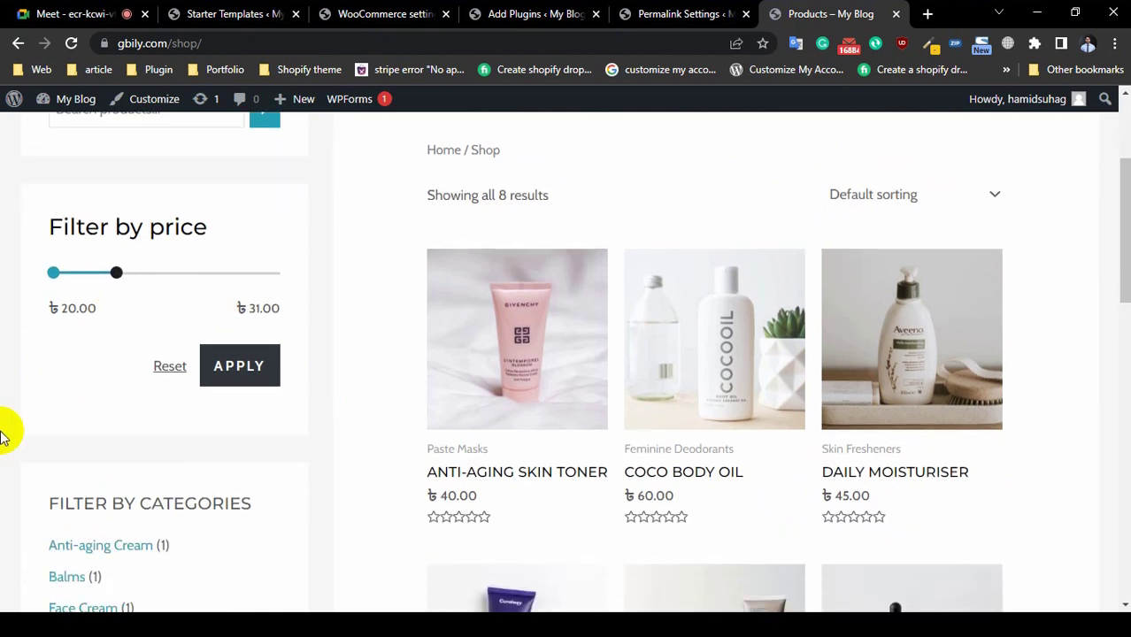
# Step: Apply the ৳20–৳31 price filter, leaving Night Care Cream (৳25) and Rose Essential Oil (৳30)
pyautogui.click(244, 372)
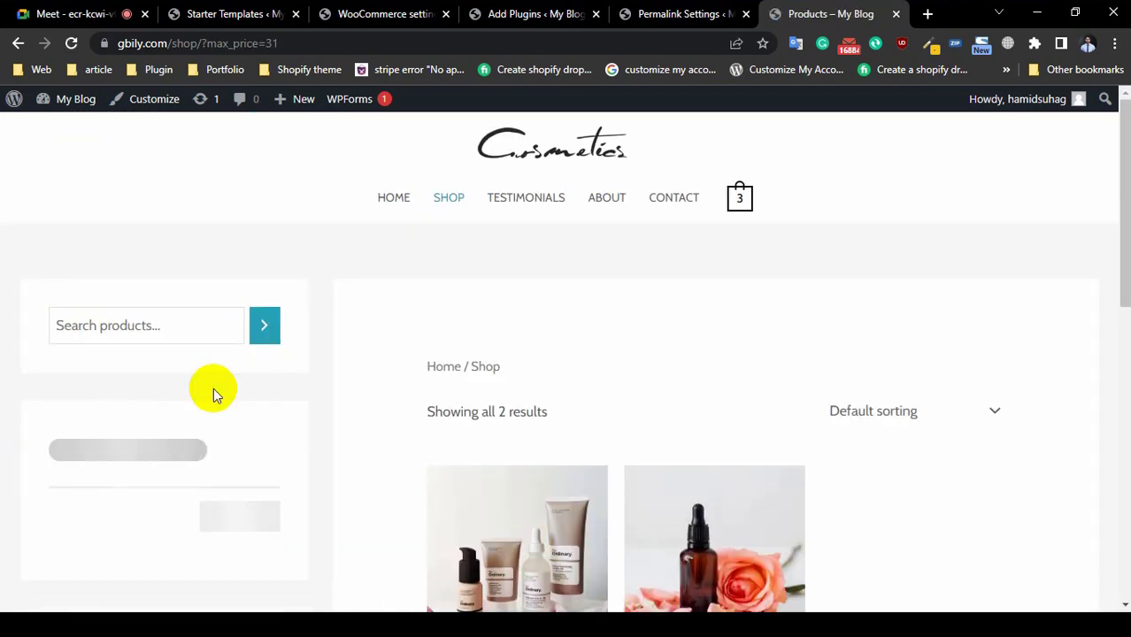
pyautogui.scroll(-4, 889, 503)
pyautogui.scroll(1, 832, 544)
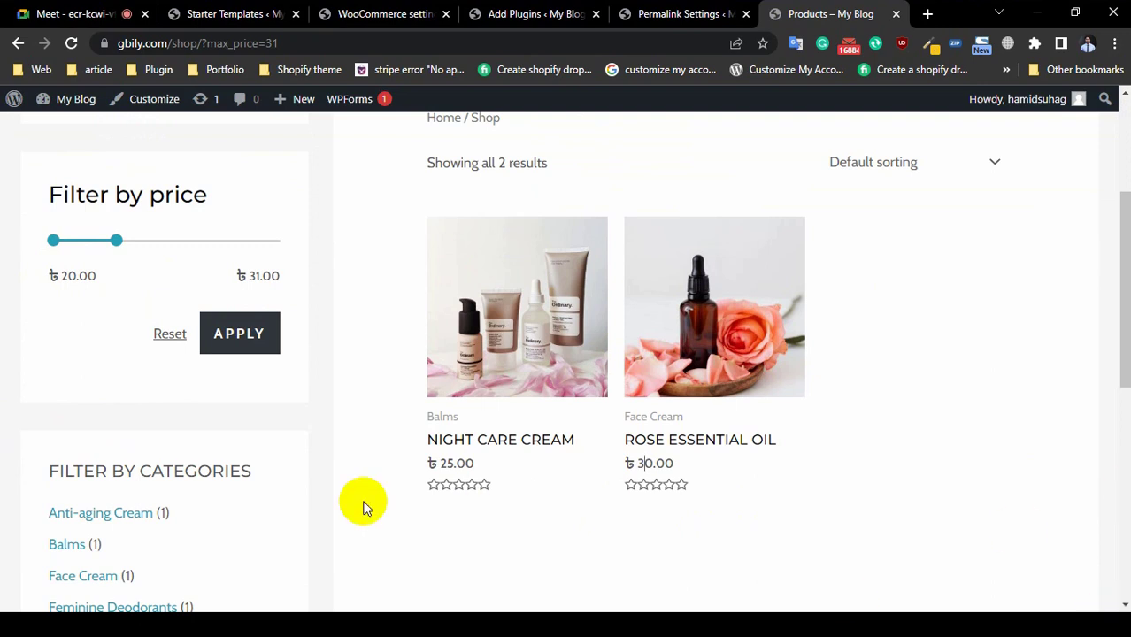
pyautogui.click(262, 345)
pyautogui.scroll(-2, 328, 444)
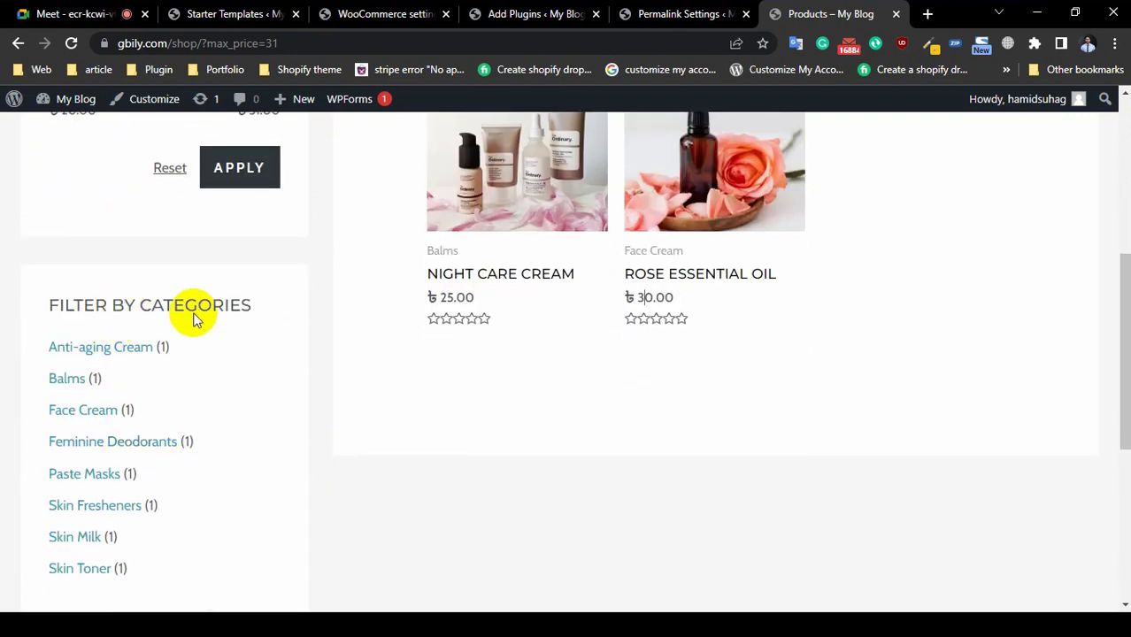
pyautogui.scroll(-2, 97, 393)
pyautogui.scroll(-3, 98, 393)
pyautogui.scroll(4, 97, 366)
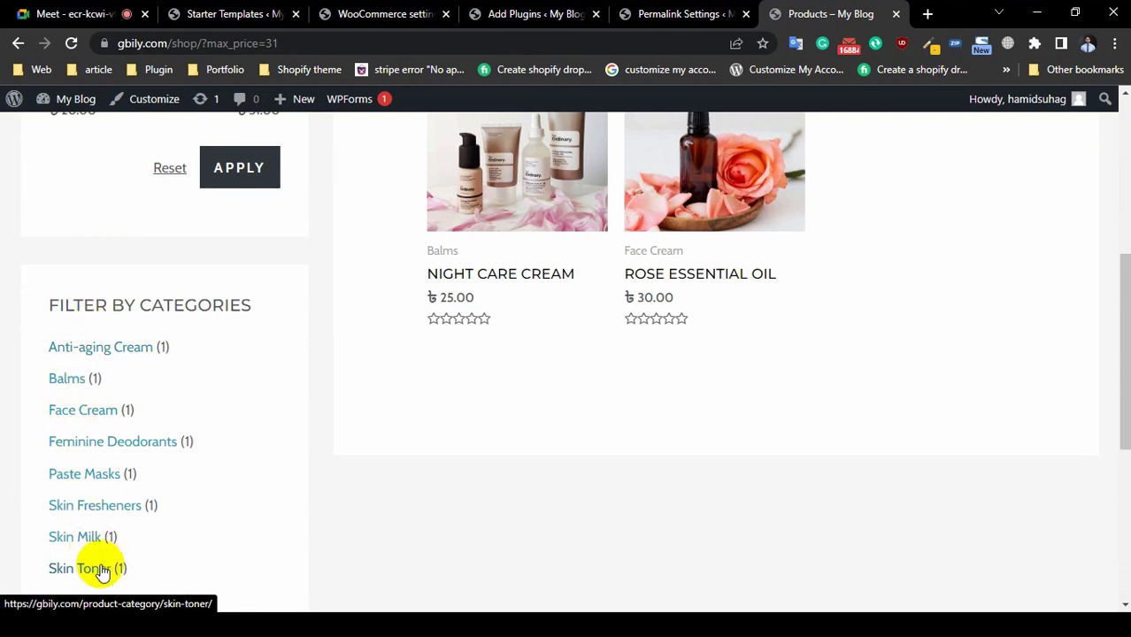
# Step: Filter the shop to the Paste Masks category
pyautogui.click(86, 481)
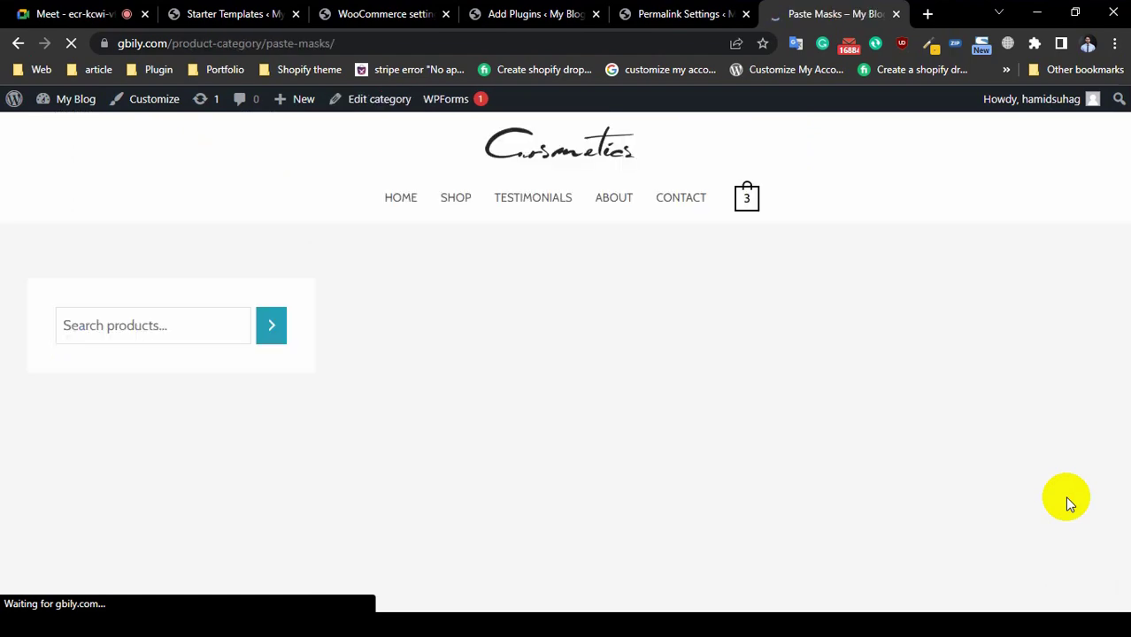
pyautogui.scroll(-3, 571, 439)
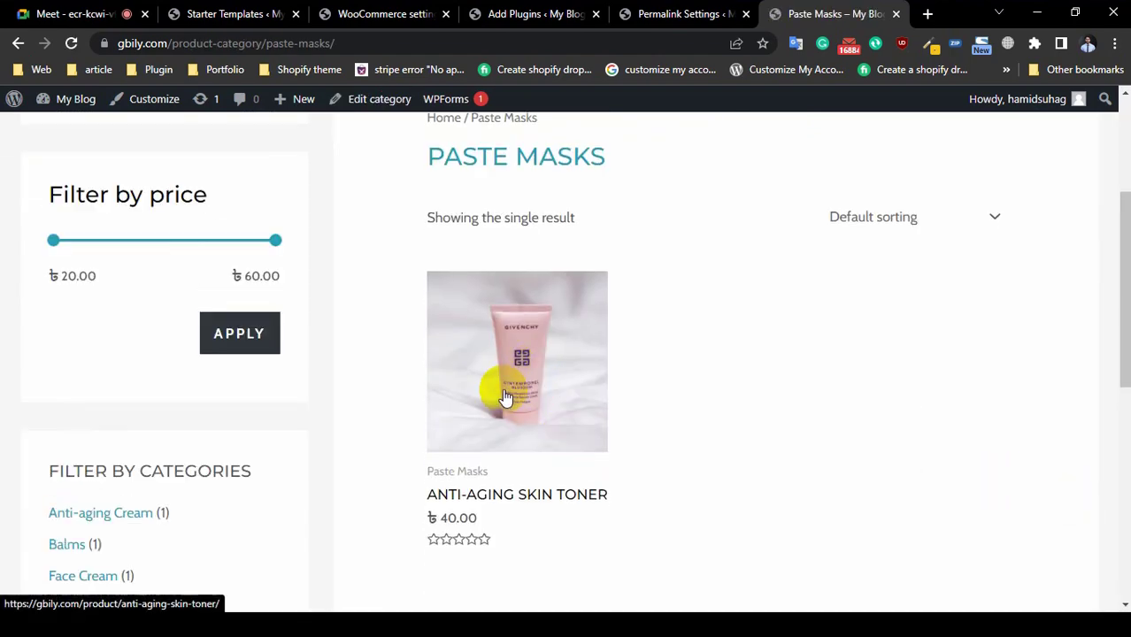
pyautogui.scroll(2, 504, 397)
pyautogui.scroll(-3, 599, 536)
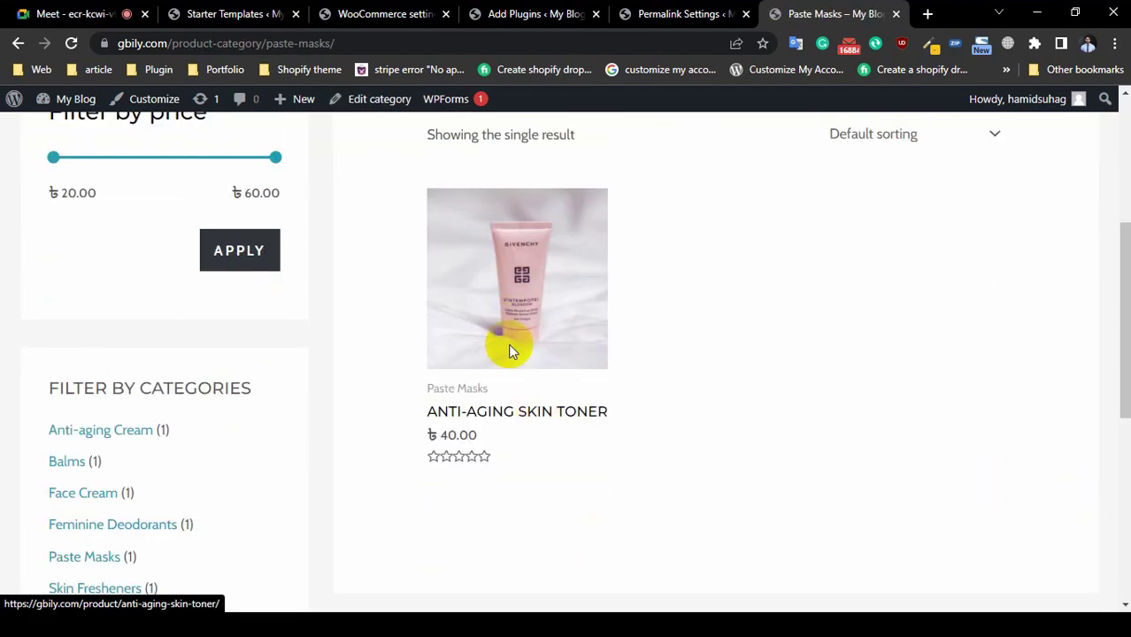
pyautogui.scroll(4, 496, 372)
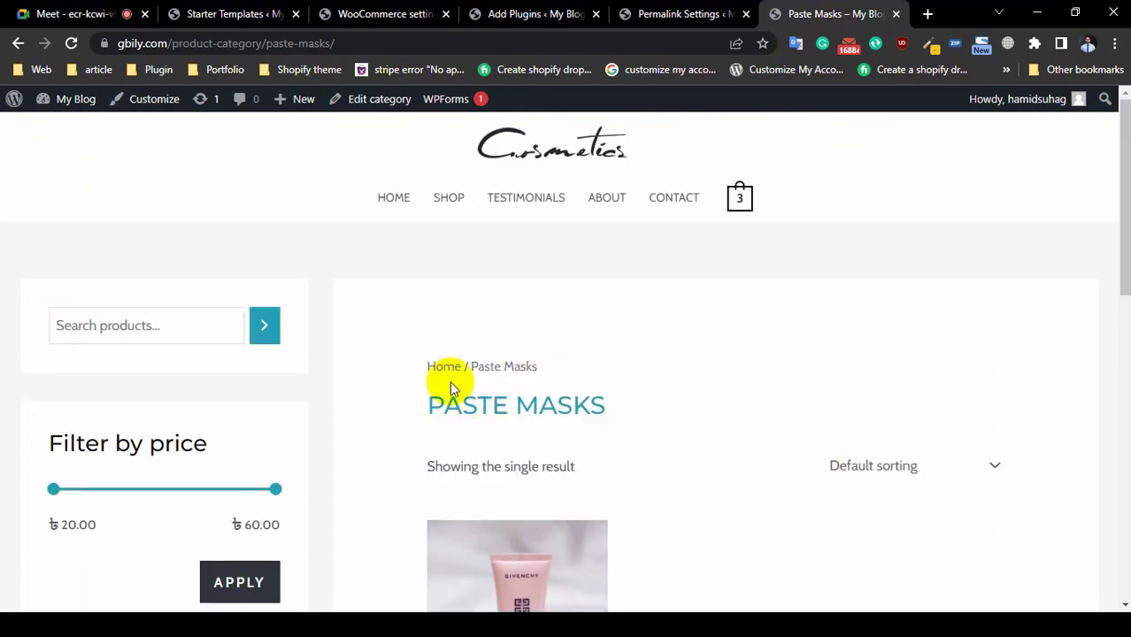
# Step: Return to the full 8-product shop listing, then go back to the admin pages
pyautogui.click(449, 196)
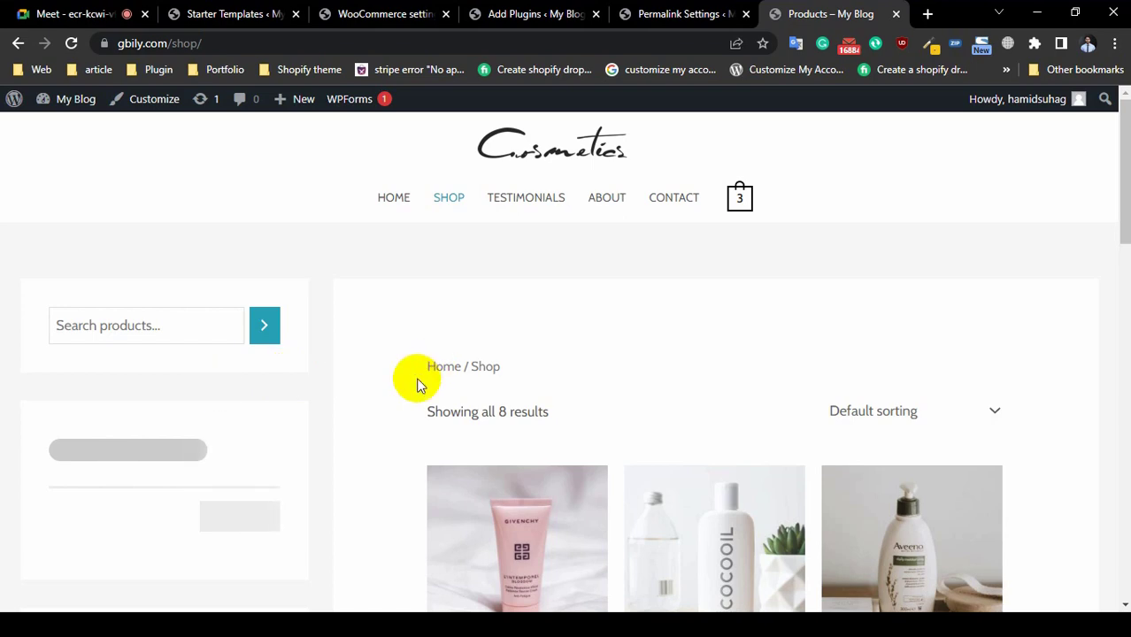
pyautogui.scroll(-12, 222, 412)
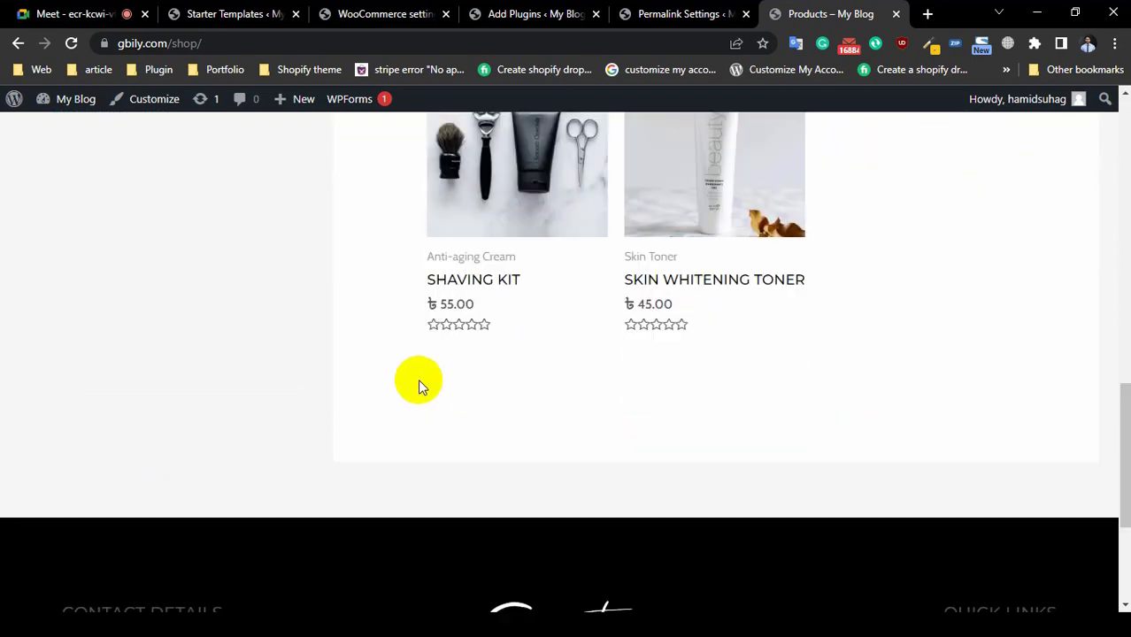
pyautogui.scroll(12, 549, 397)
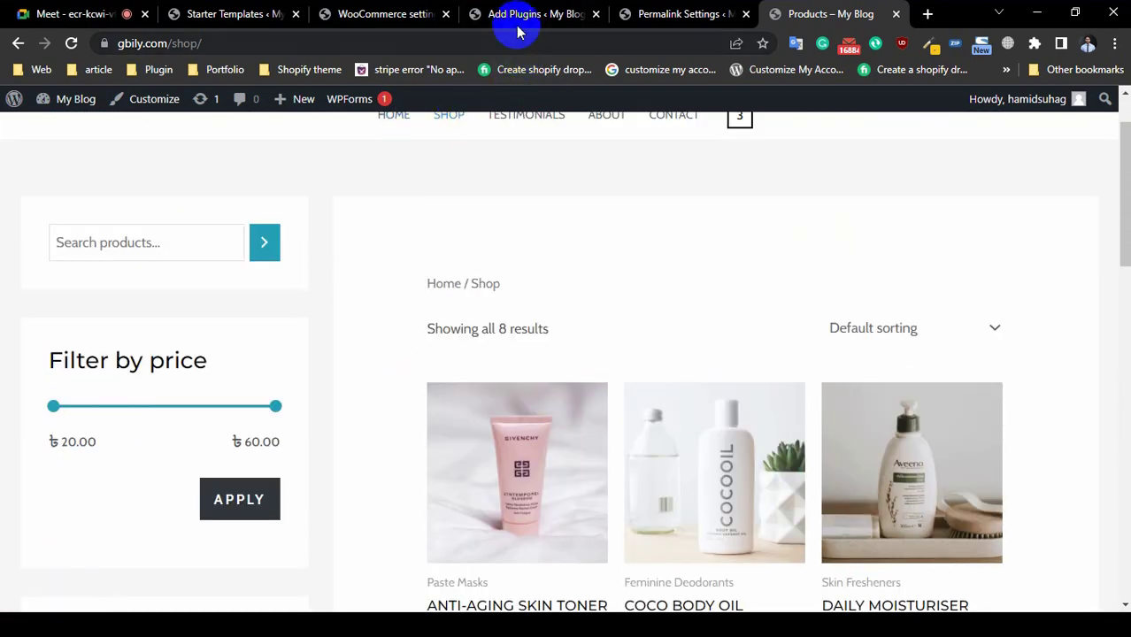
pyautogui.click(519, 16)
# Step: Back on WooCommerce Products settings, keep Shop as the shop page
pyautogui.click(389, 14)
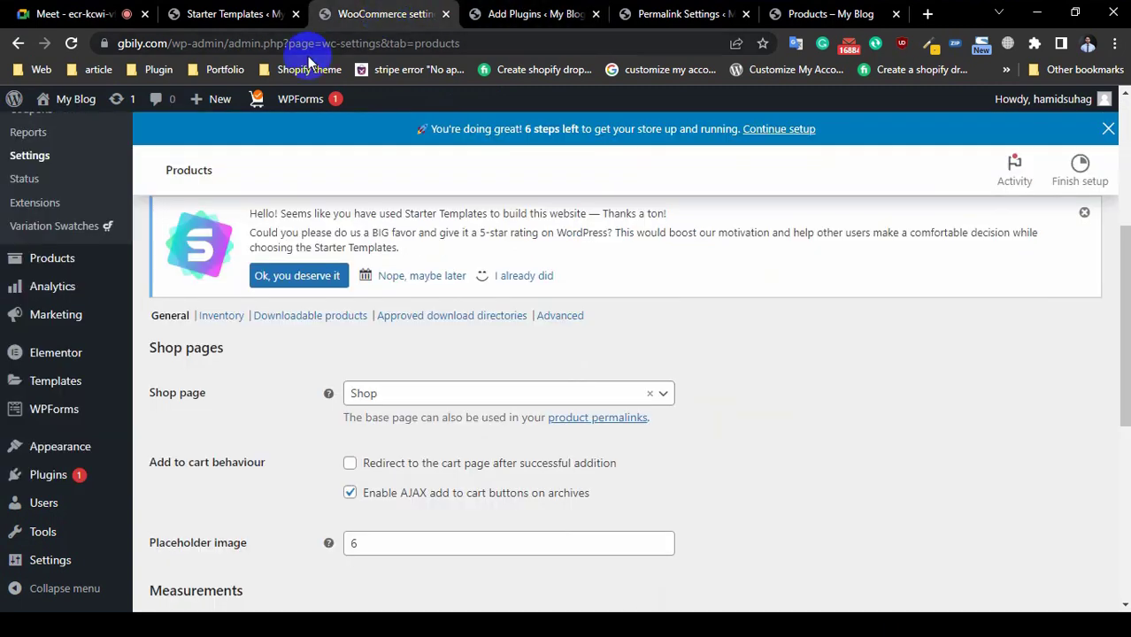
pyautogui.click(363, 394)
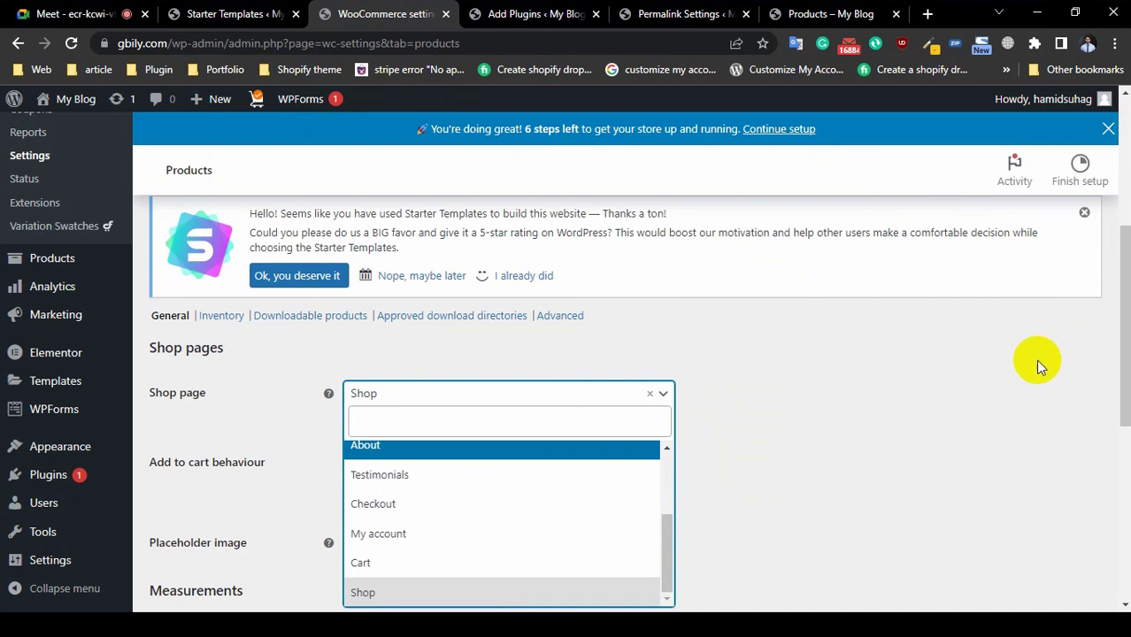
pyautogui.click(956, 414)
pyautogui.click(514, 401)
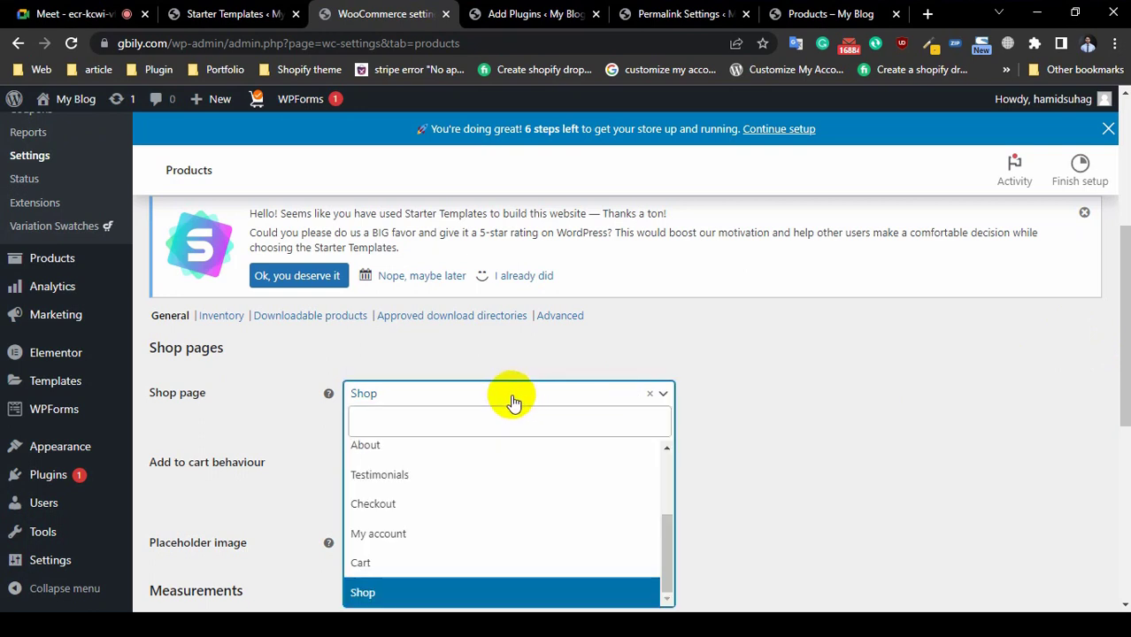
pyautogui.click(801, 495)
# Step: Focus the placeholder image field and scroll down to the Measurements section
pyautogui.scroll(-2, 840, 373)
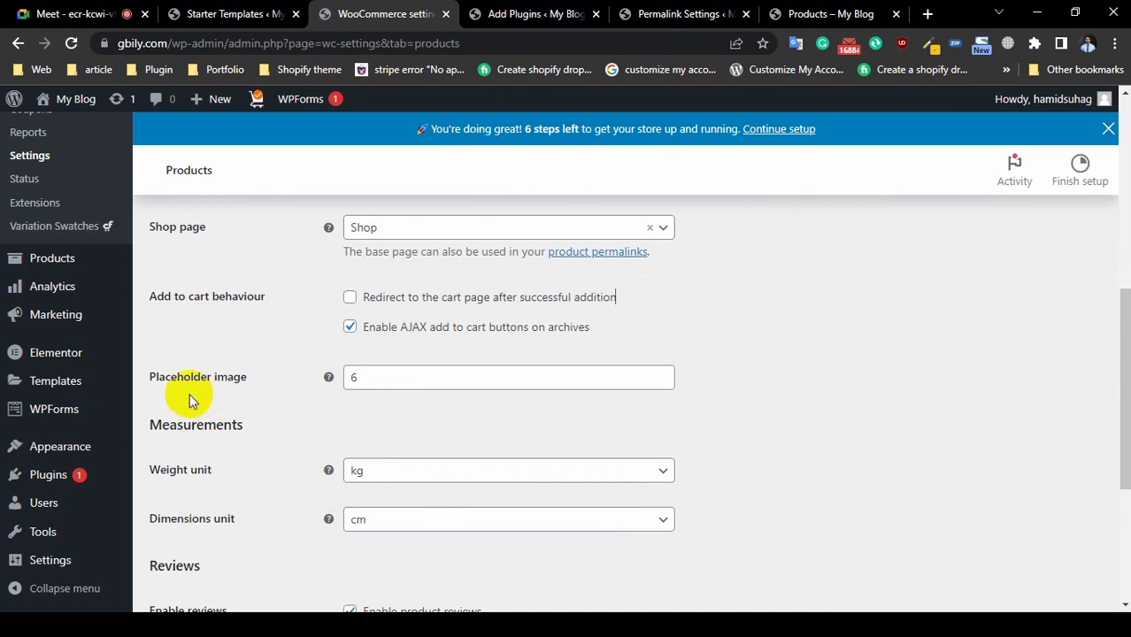
pyautogui.click(428, 376)
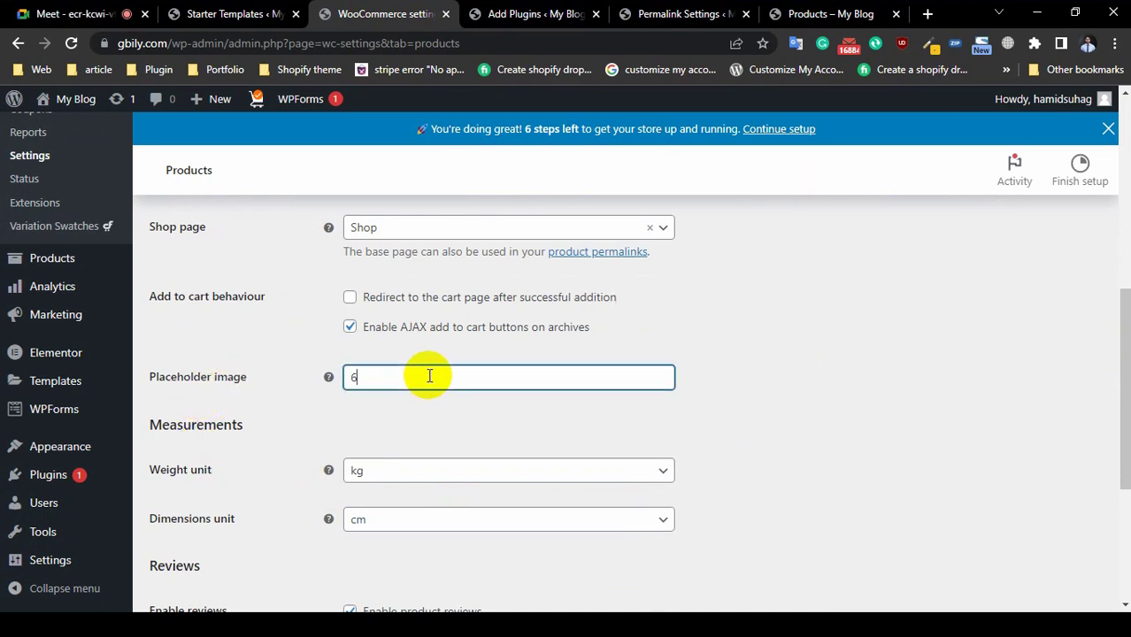
pyautogui.scroll(-2, 427, 374)
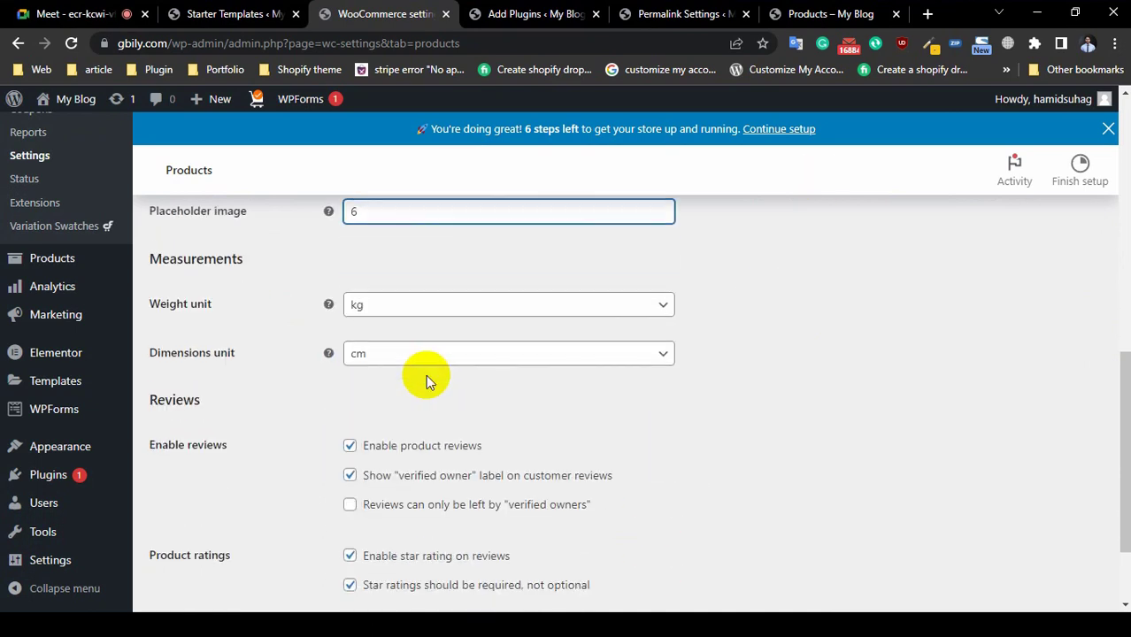
# Step: Change the weight unit from kg to g
pyautogui.click(410, 308)
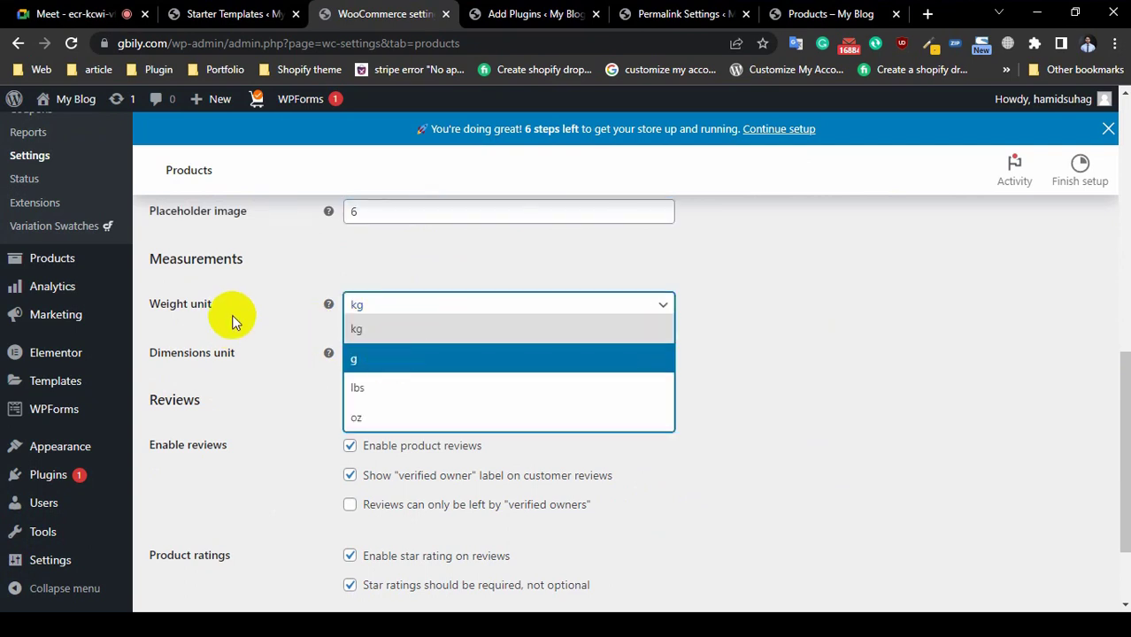
pyautogui.click(901, 387)
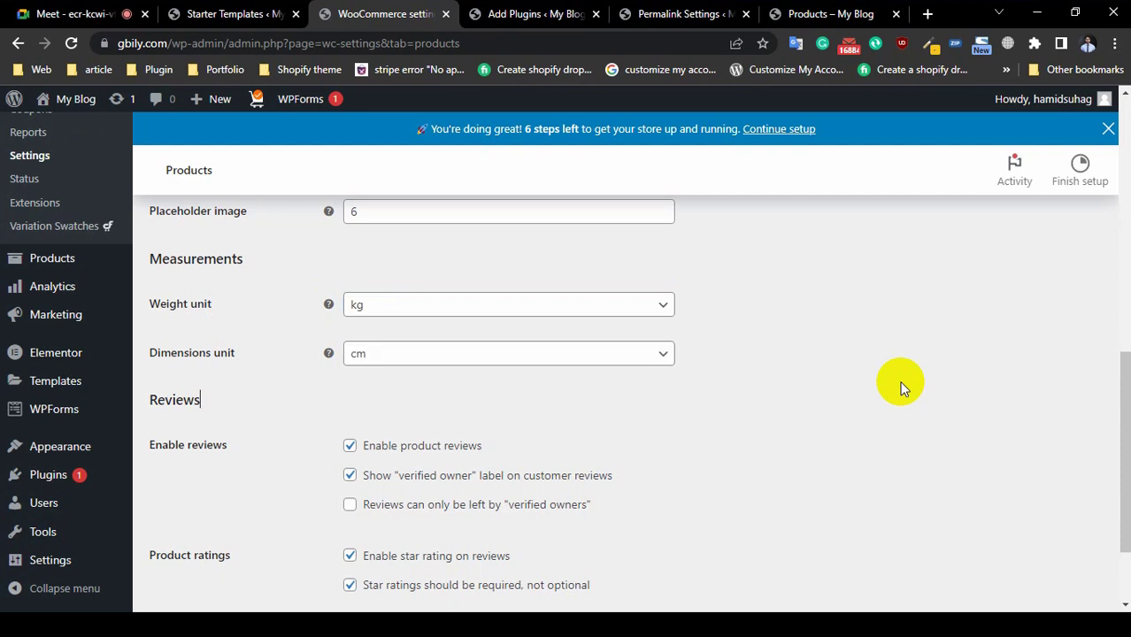
pyautogui.click(444, 310)
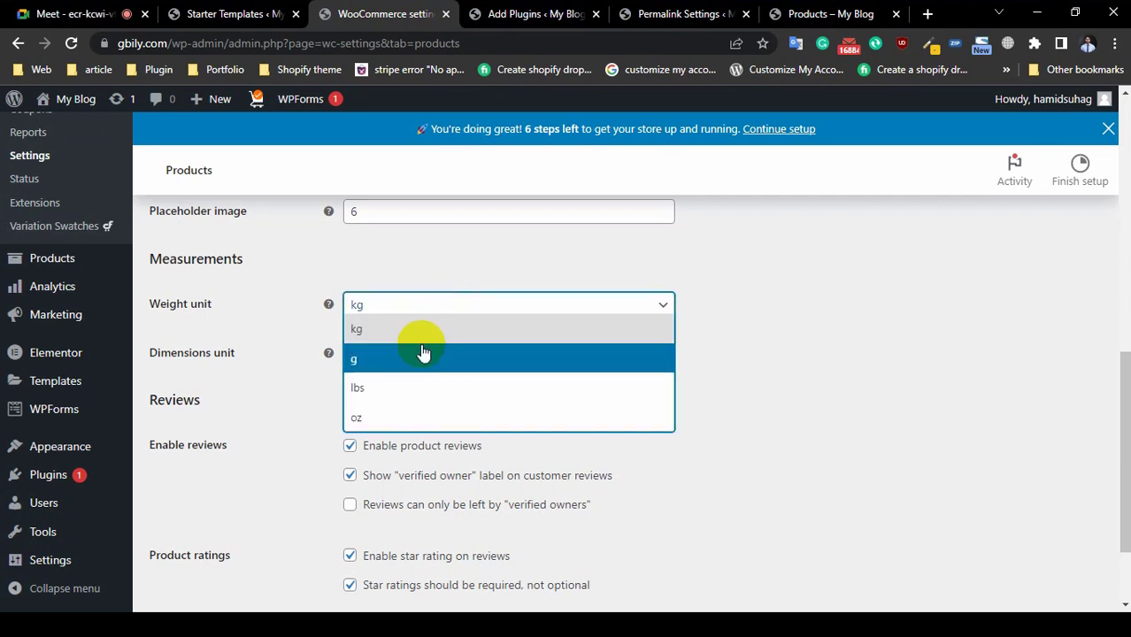
pyautogui.click(428, 357)
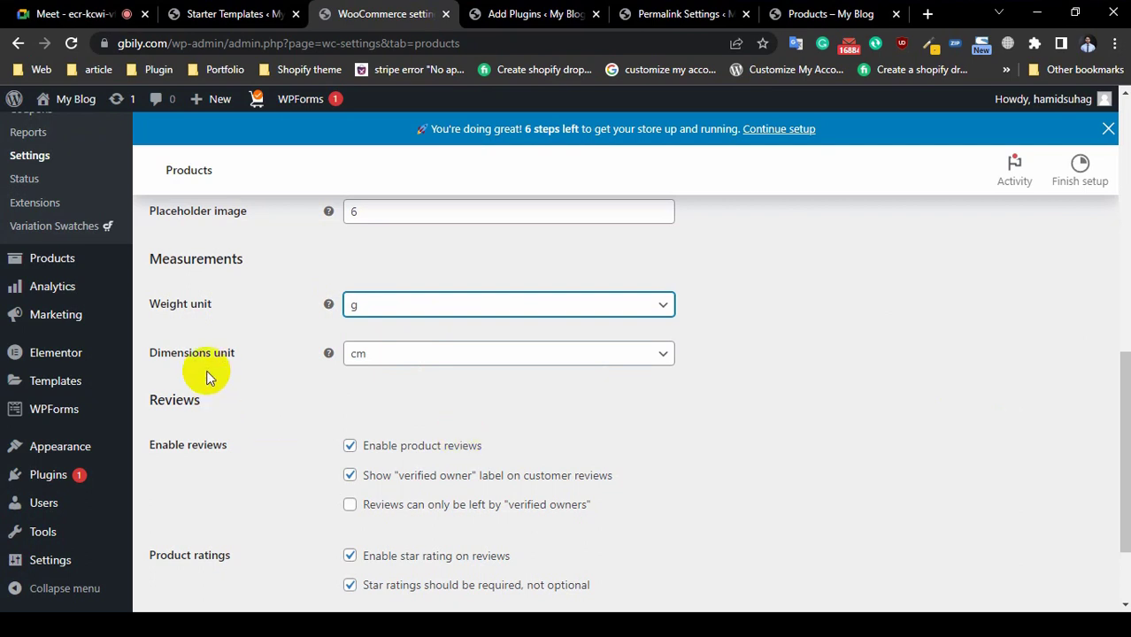
# Step: Keep the dimensions unit at cm and scroll through to the Reviews settings
pyautogui.click(431, 361)
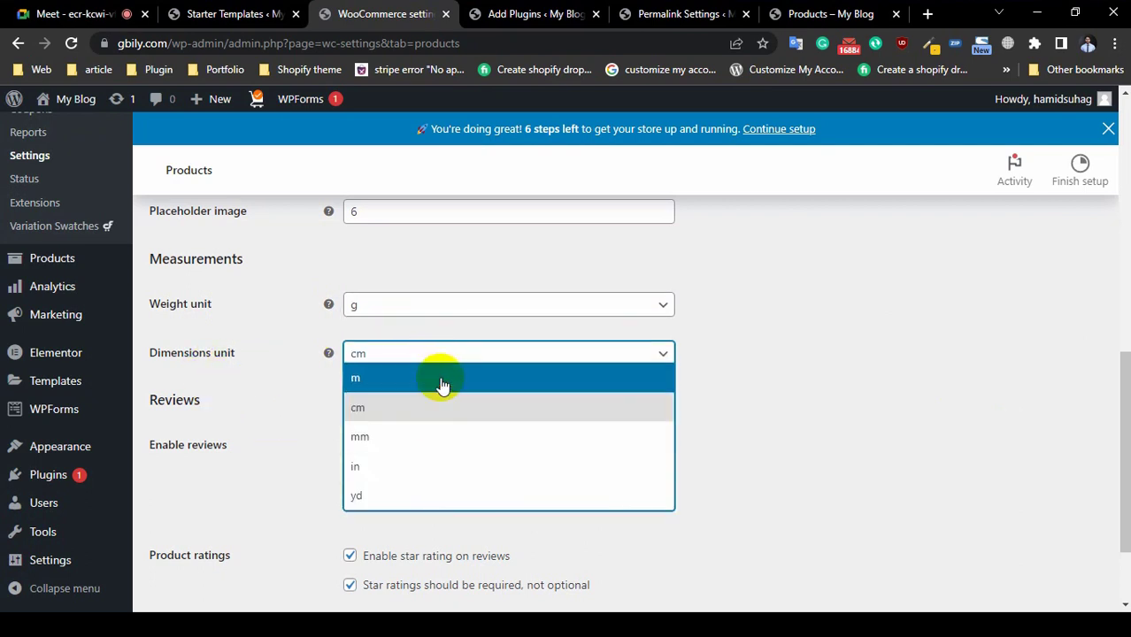
pyautogui.click(755, 357)
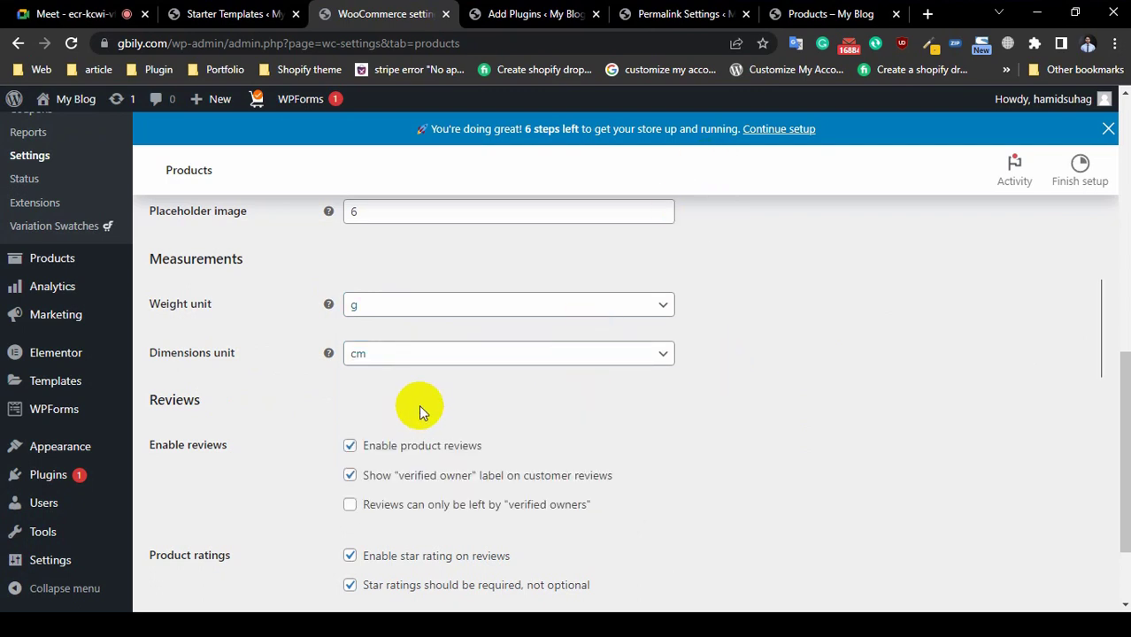
pyautogui.click(509, 359)
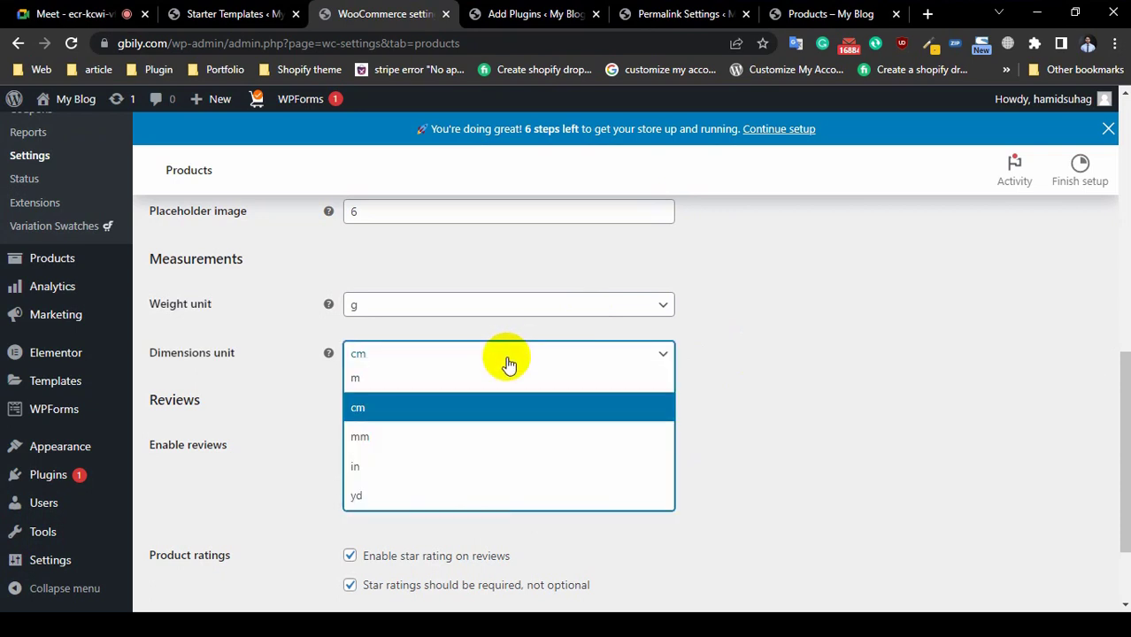
pyautogui.click(896, 391)
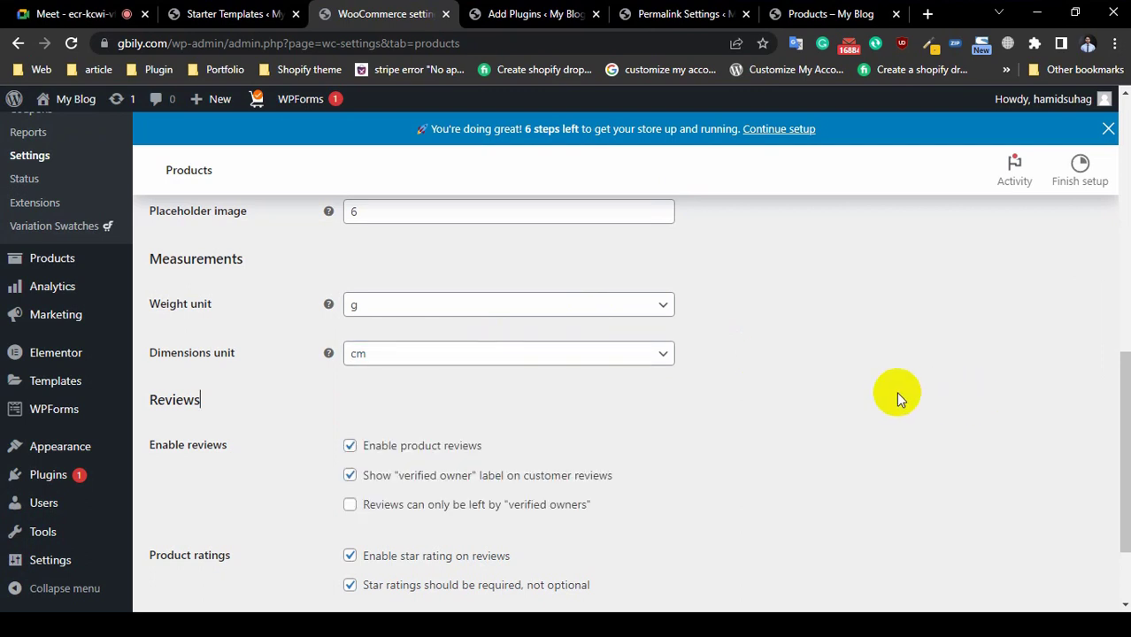
pyautogui.scroll(-1, 690, 361)
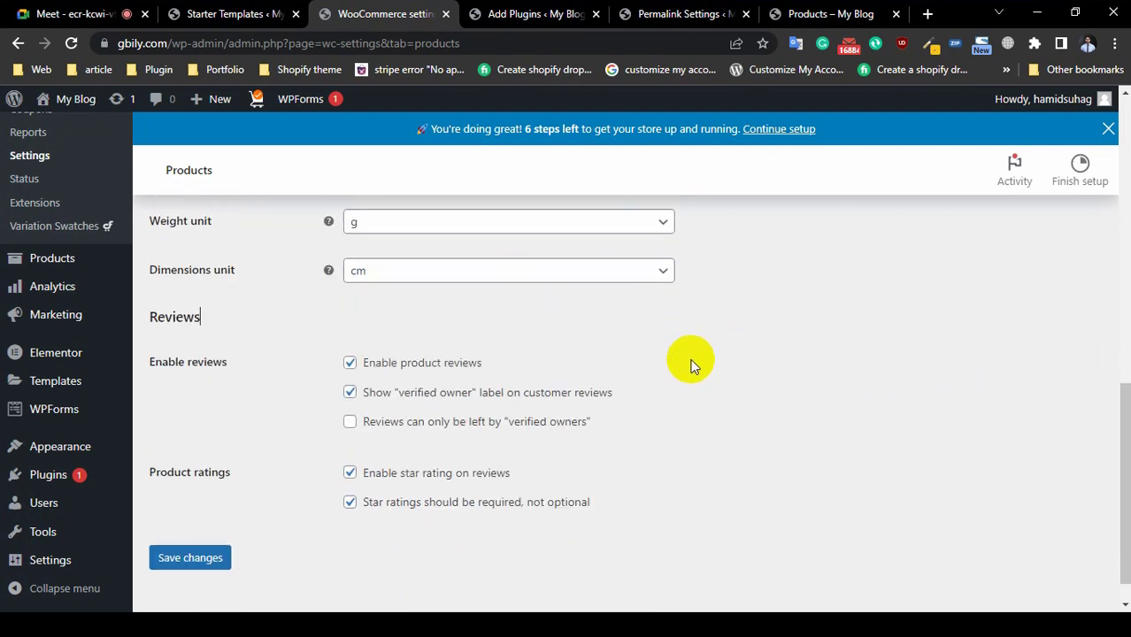
pyautogui.scroll(1, 691, 363)
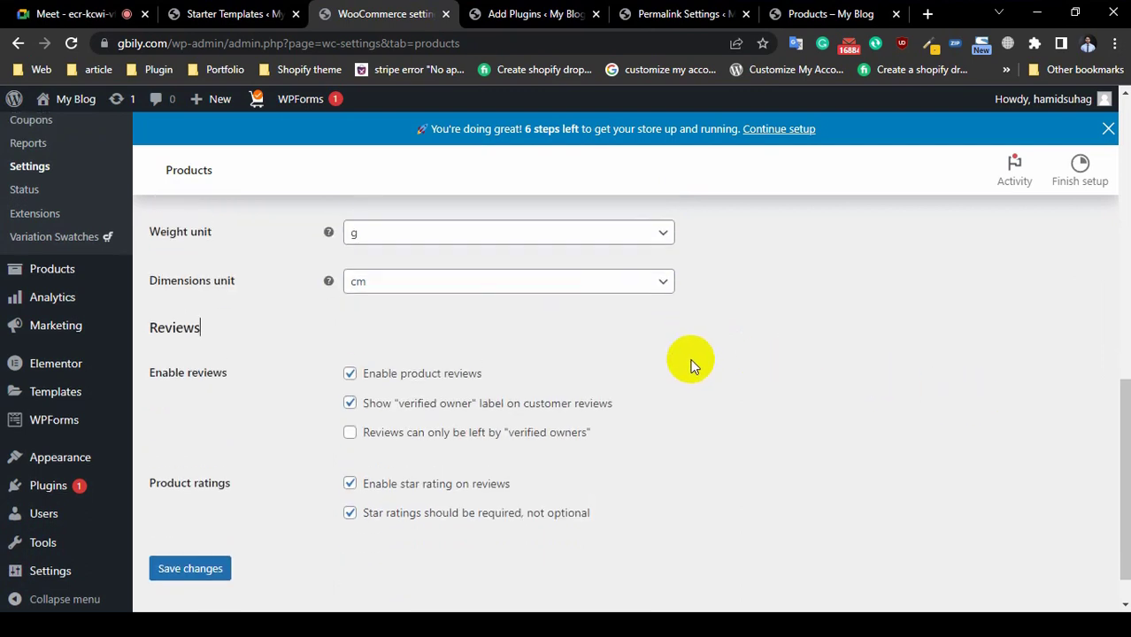
pyautogui.scroll(-1, 694, 368)
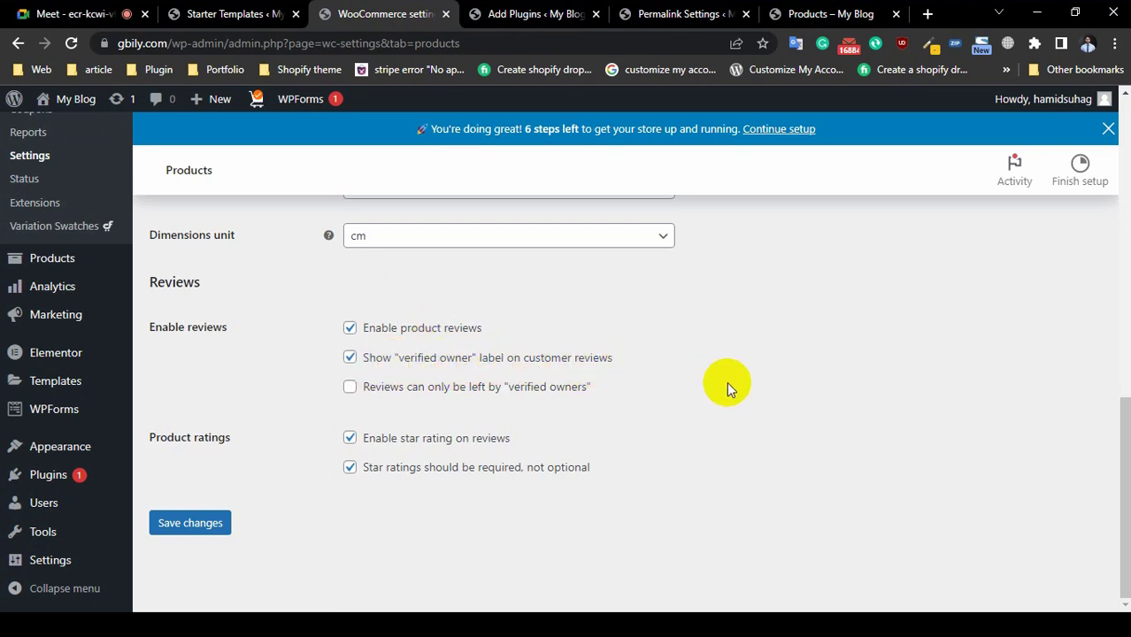
# Step: On the storefront shop, open the Deep Cleanser product page and its Reviews tab
pyautogui.click(808, 12)
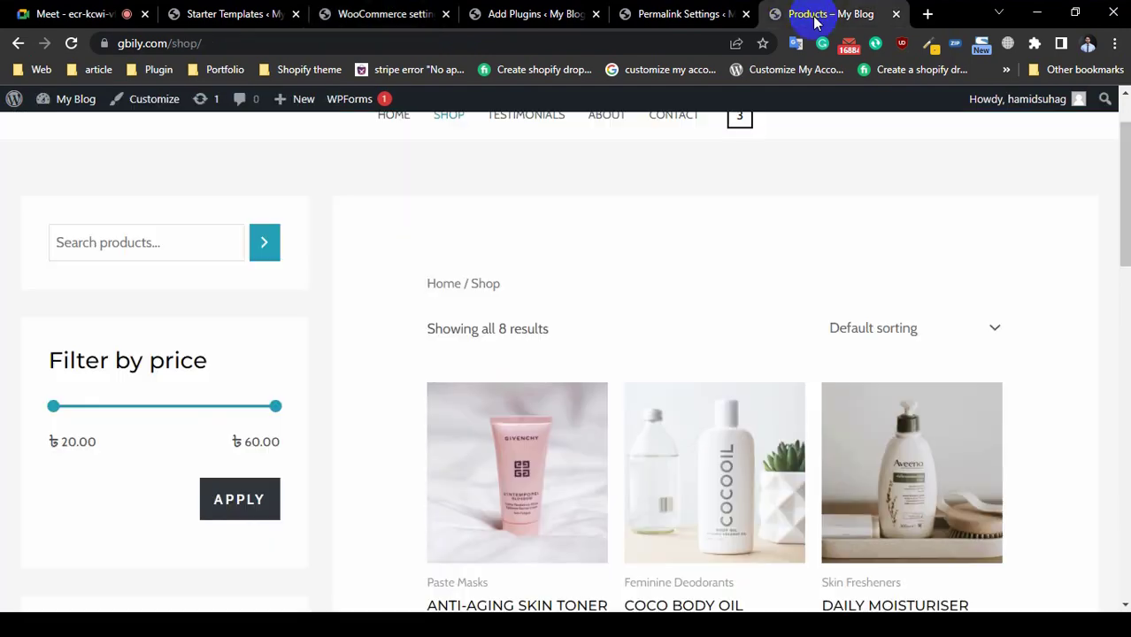
pyautogui.scroll(-6, 368, 207)
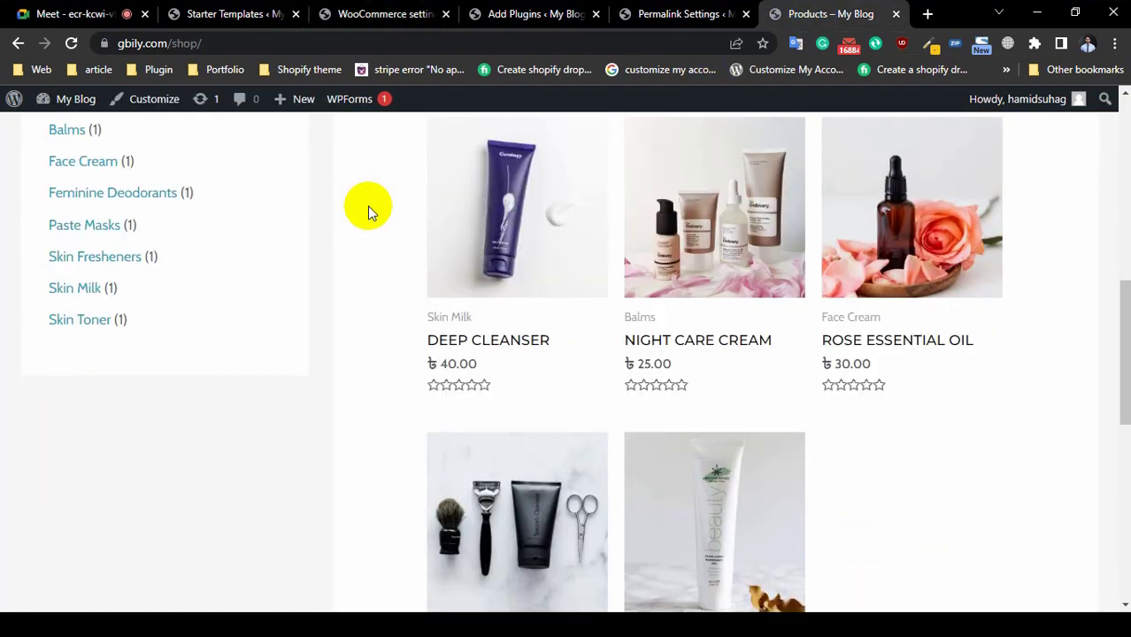
pyautogui.click(500, 346)
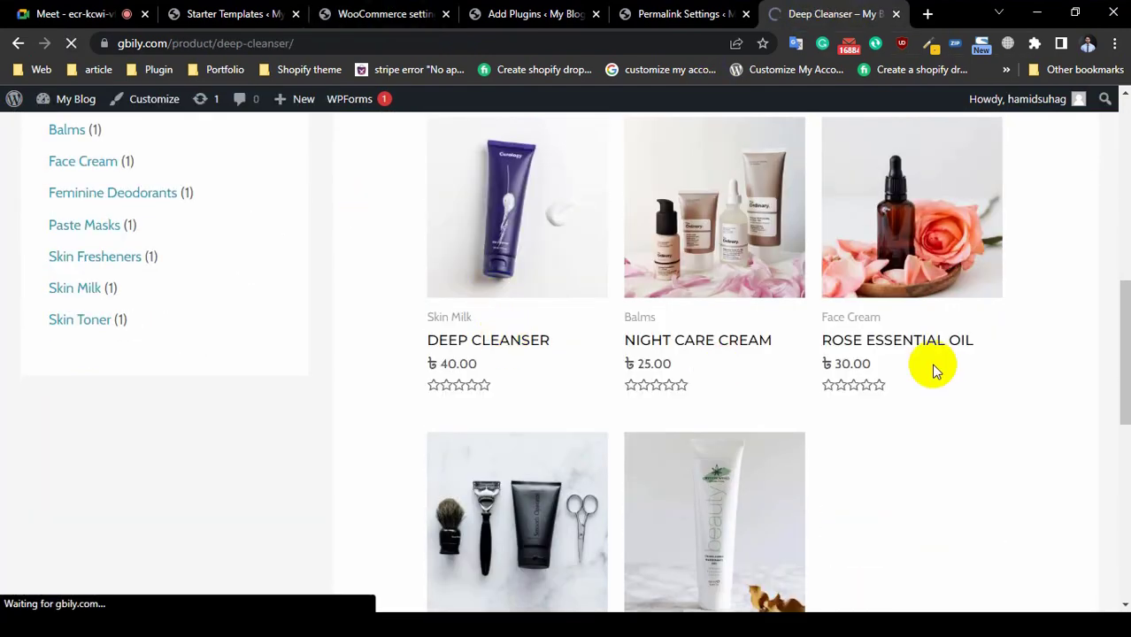
pyautogui.scroll(-8, 270, 409)
pyautogui.scroll(-2, 368, 413)
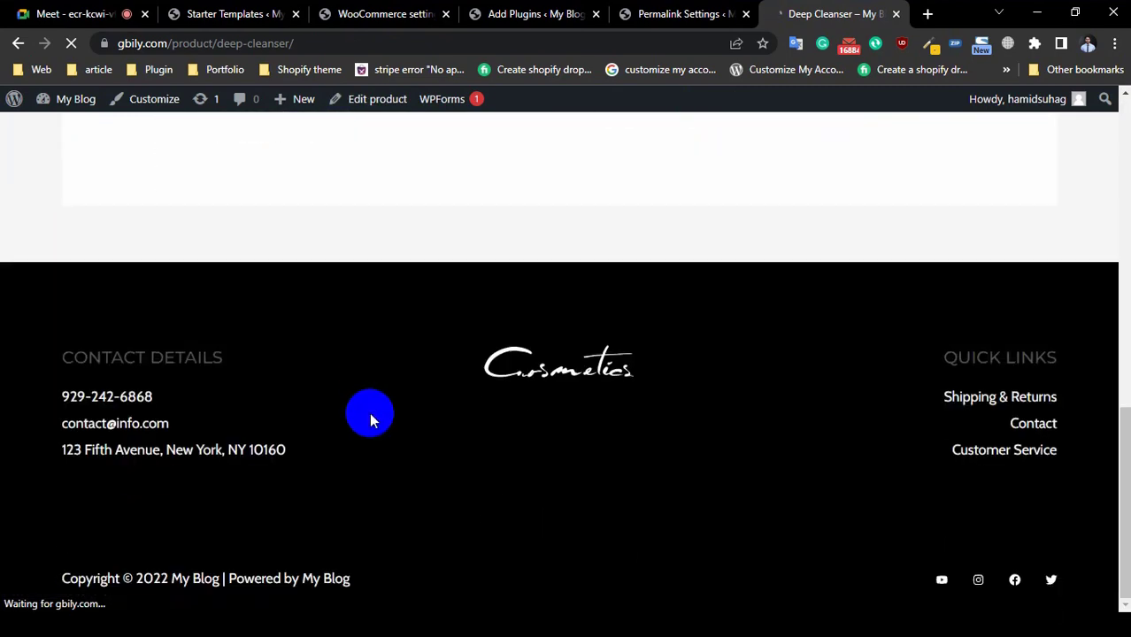
pyautogui.scroll(5, 371, 417)
pyautogui.click(276, 412)
# Step: Submit a five-star test review with the text 'p' for Deep Cleanser
pyautogui.scroll(-3, 225, 430)
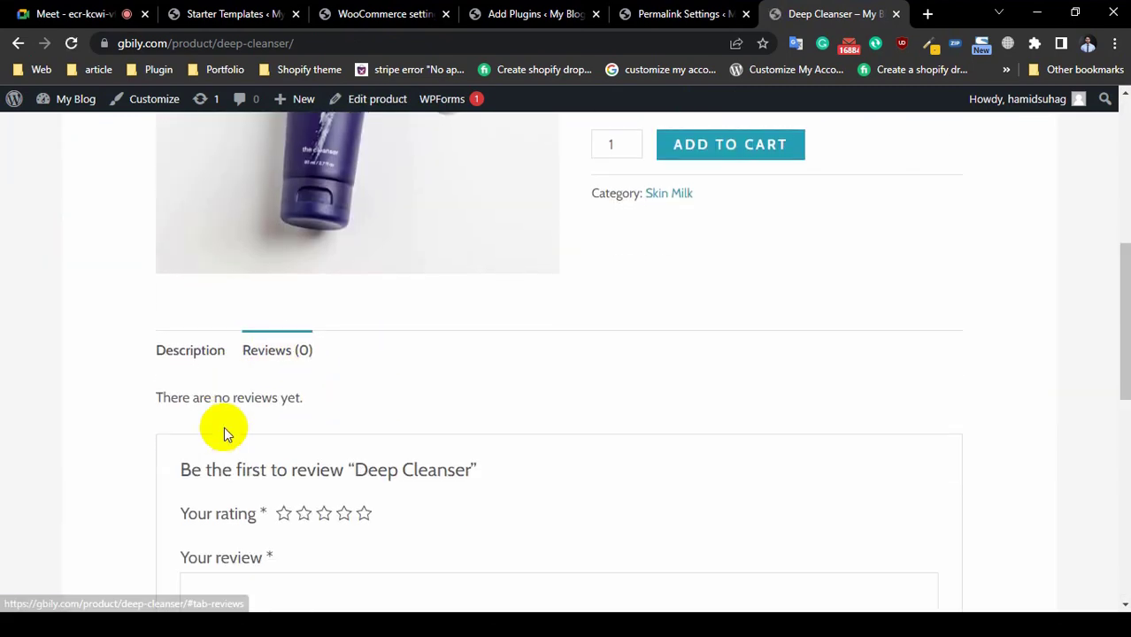
pyautogui.click(364, 317)
pyautogui.click(292, 394)
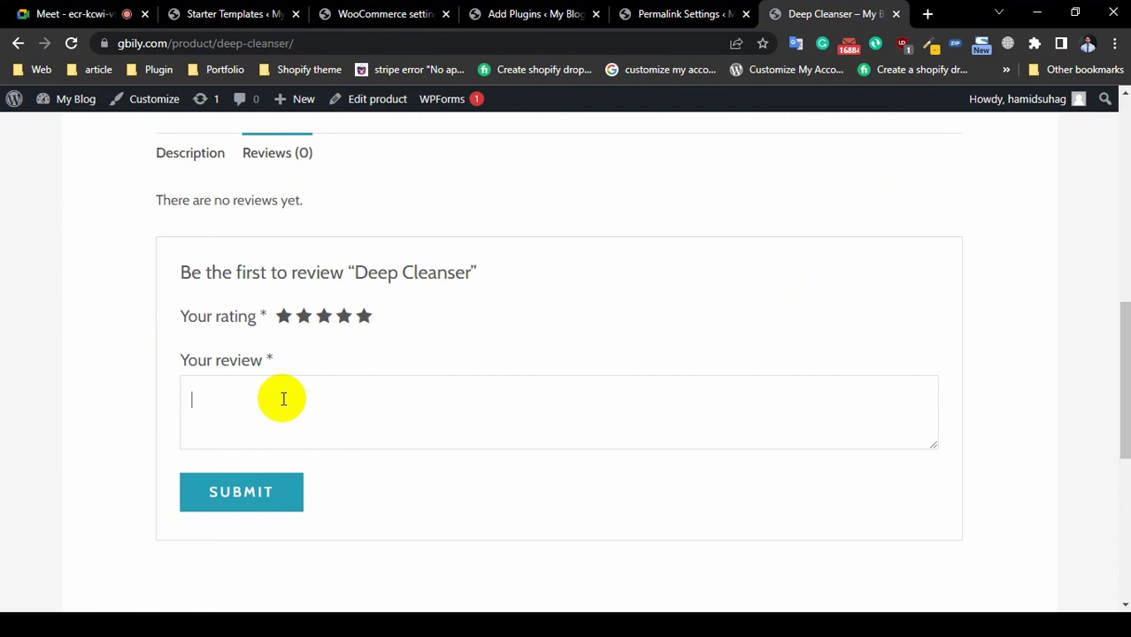
pyautogui.write("p'jhoihoidjfgijndfnkj")
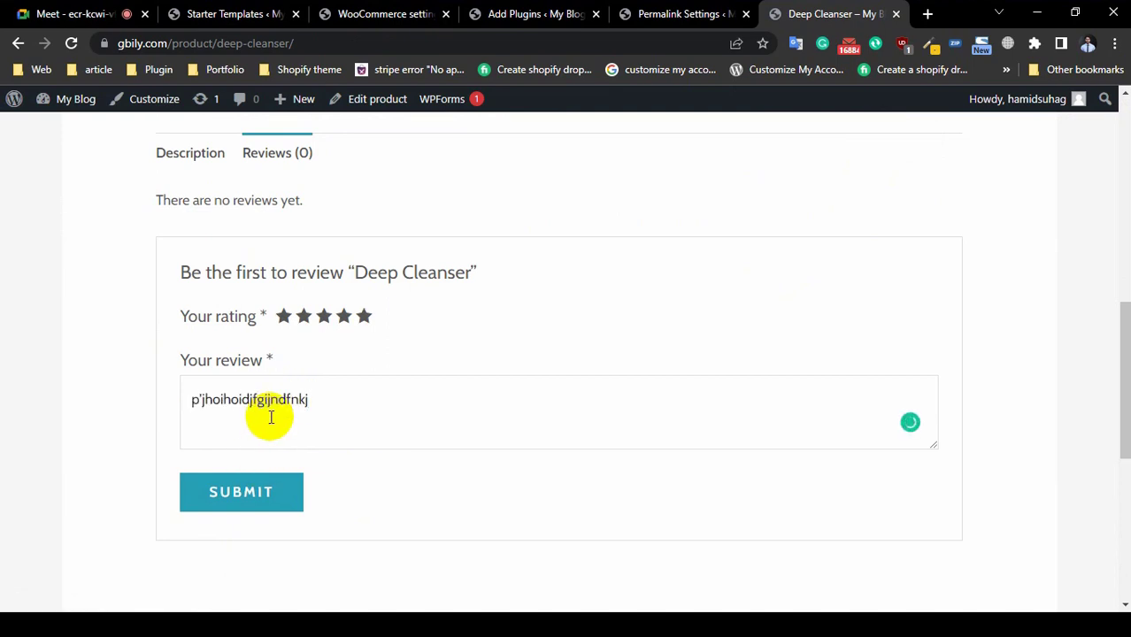
pyautogui.click(272, 482)
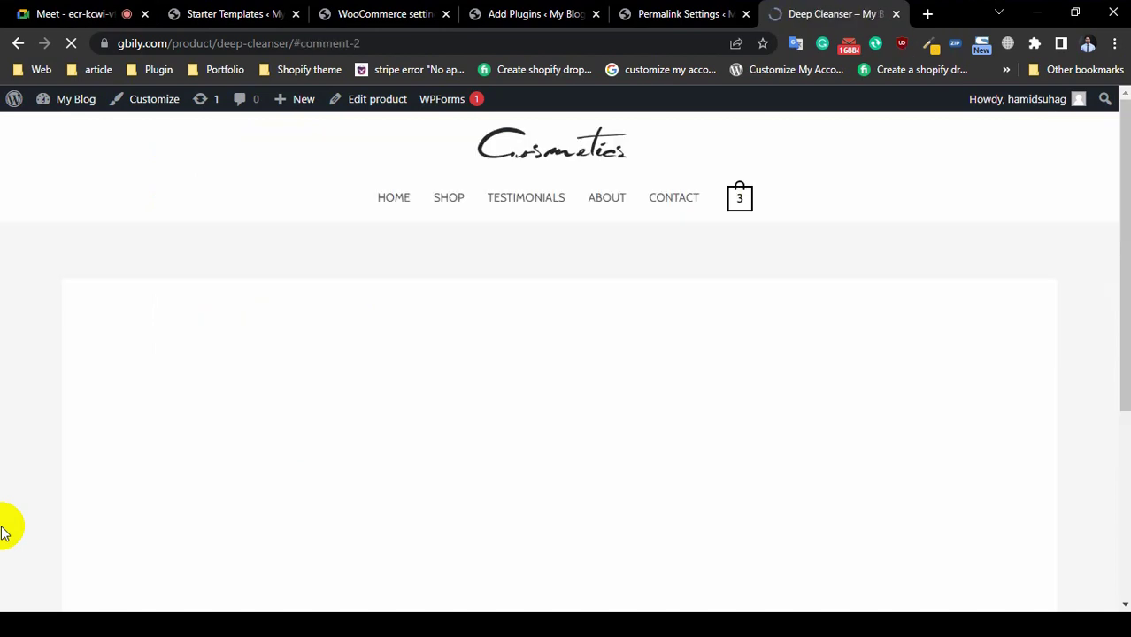
pyautogui.scroll(2, 113, 431)
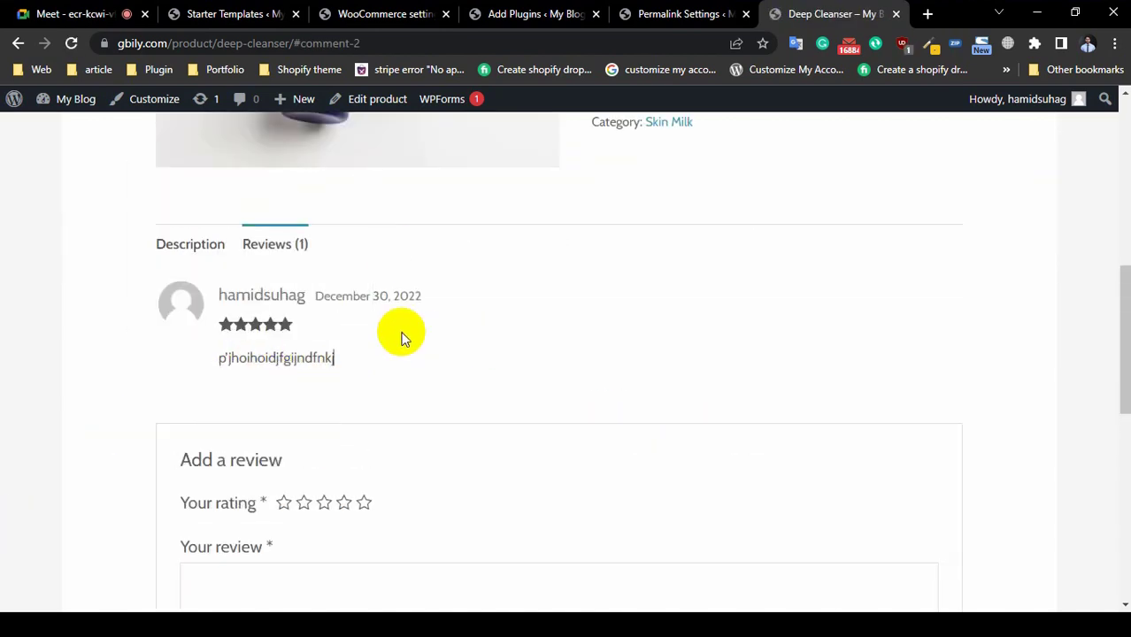
# Step: Go back to the WooCommerce Products settings
pyautogui.click(672, 15)
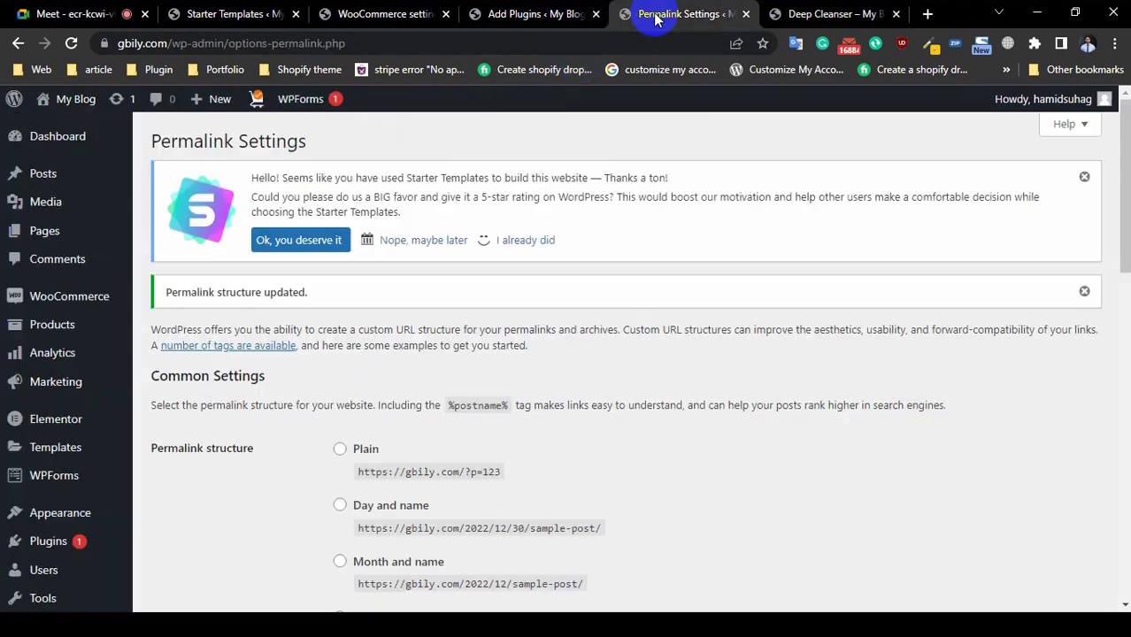
pyautogui.click(574, 14)
pyautogui.click(412, 14)
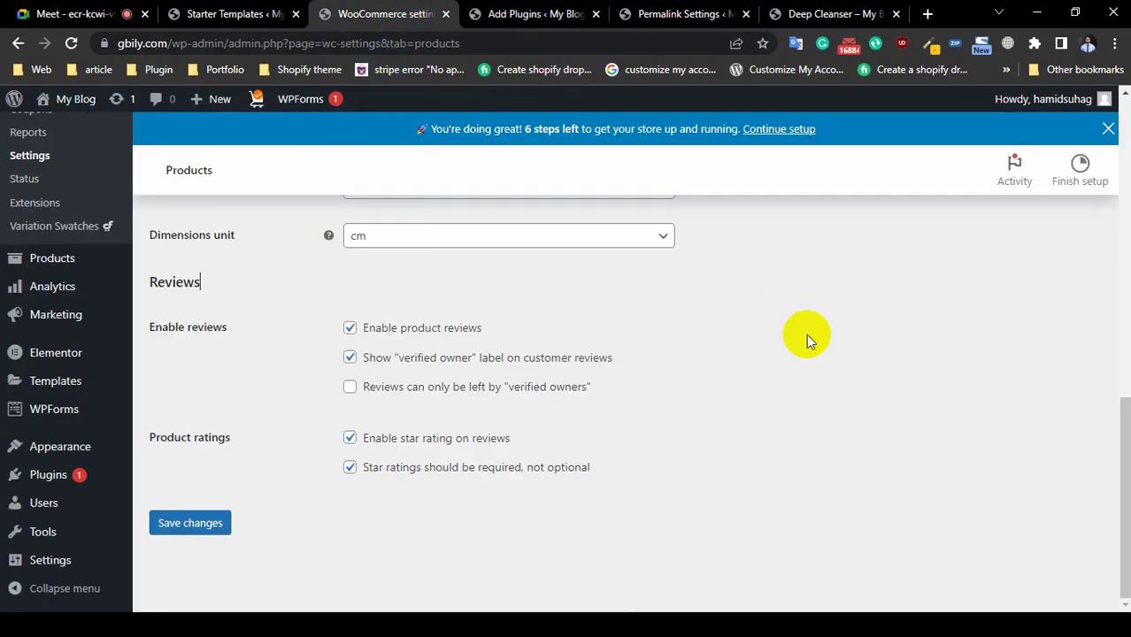
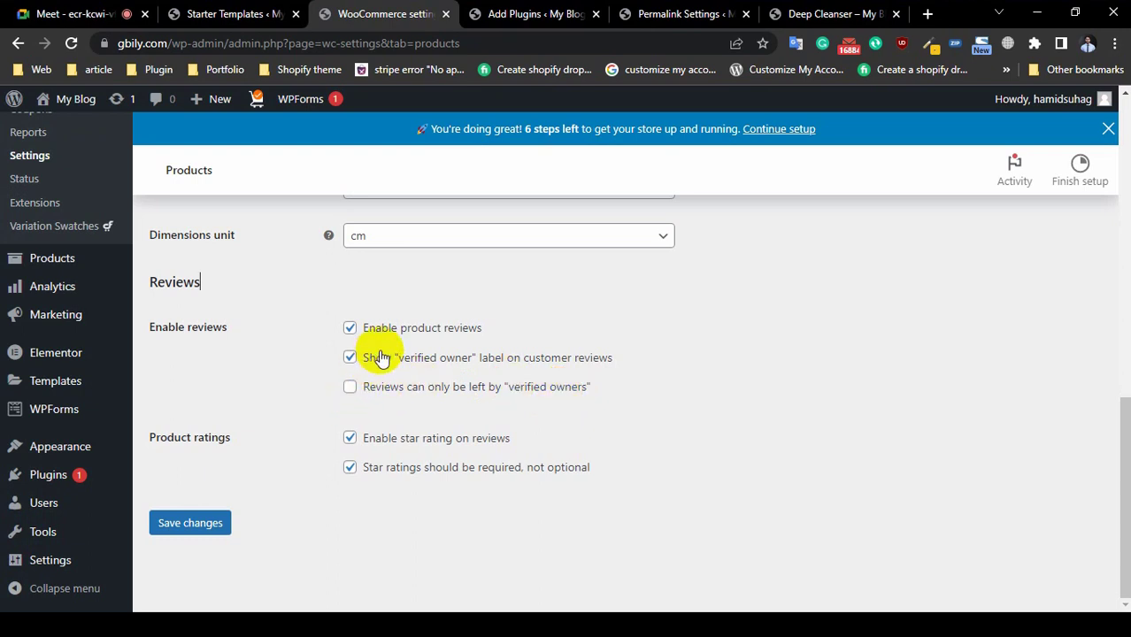
# Step: Check the review text and star rating on the Deep Cleanser product page
pyautogui.click(836, 14)
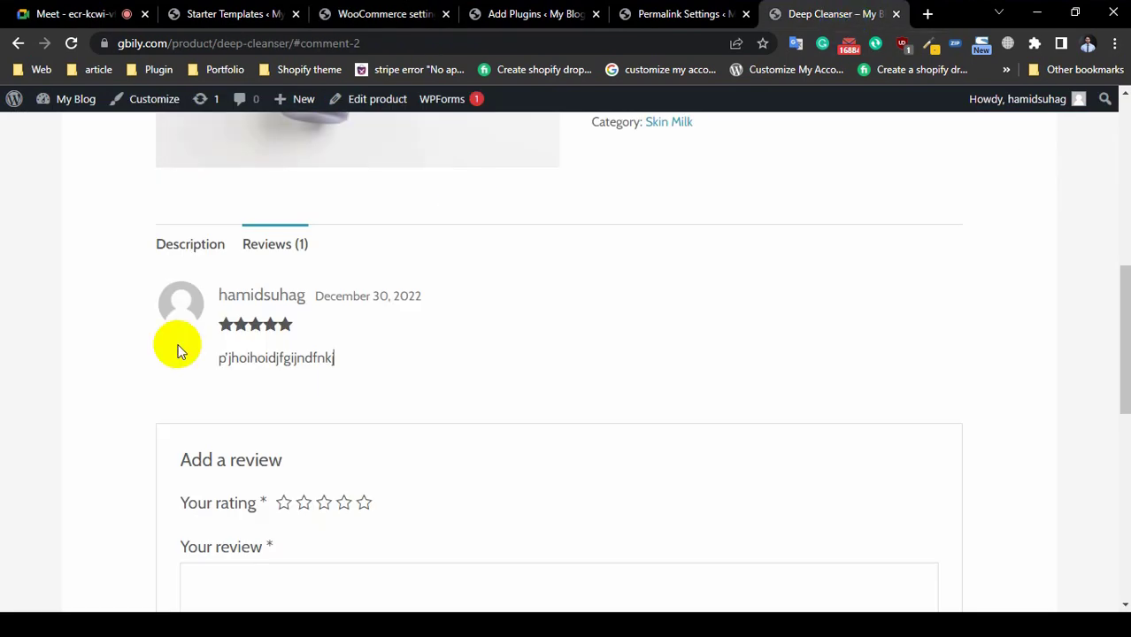
pyautogui.doubleClick(266, 356)
pyautogui.click(282, 364)
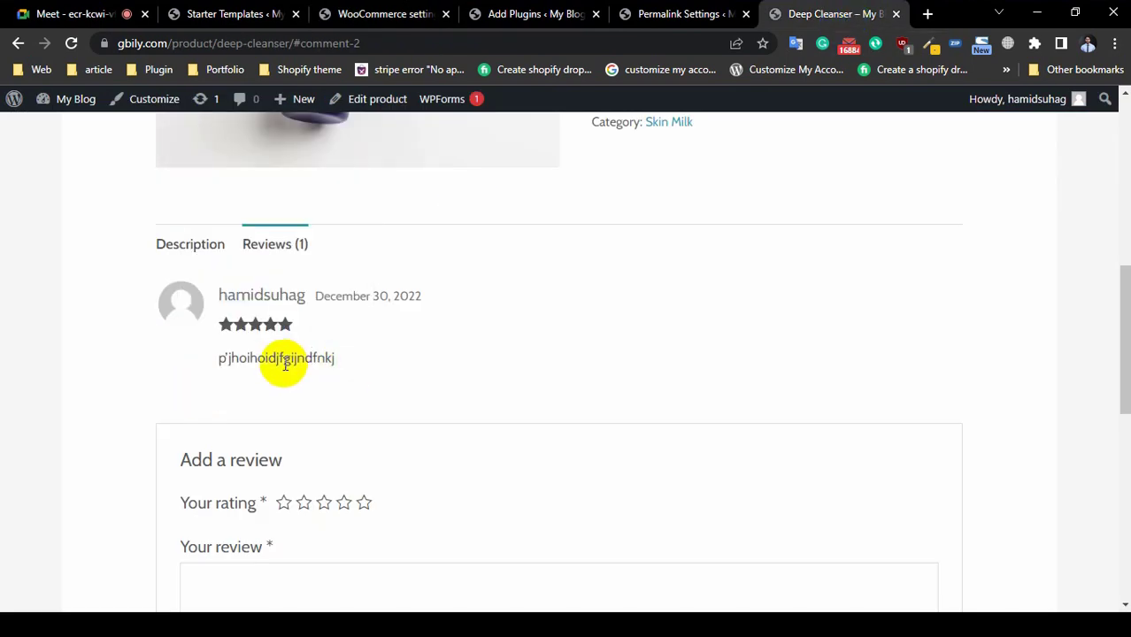
pyautogui.doubleClick(270, 324)
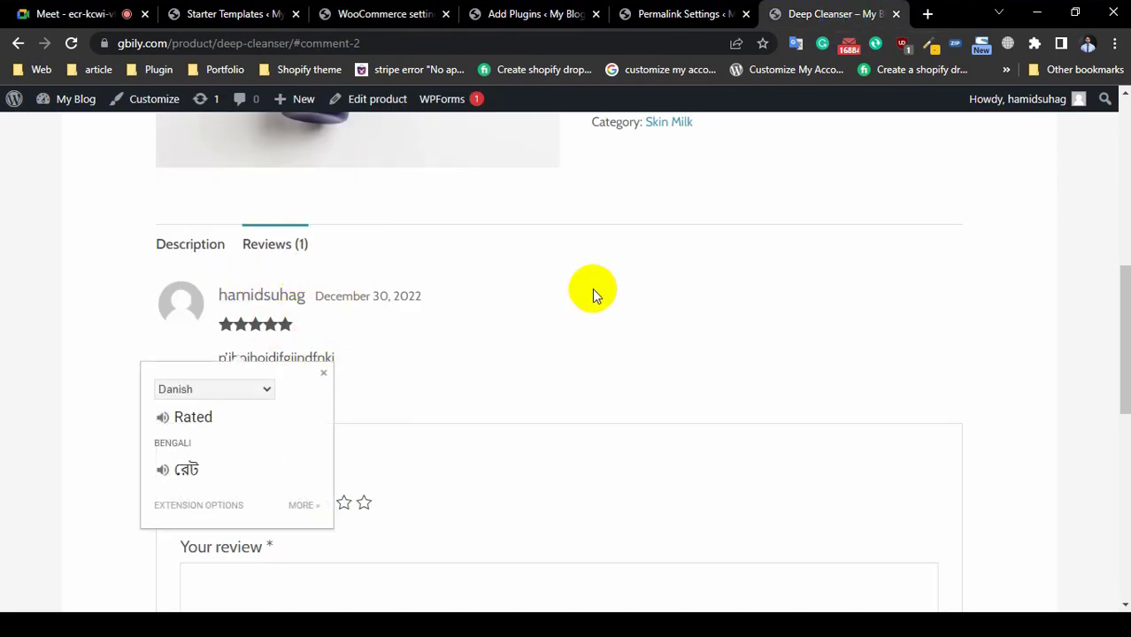
# Step: Return to WooCommerce product settings and save the verified-owners-only review restriction
pyautogui.click(677, 14)
pyautogui.click(535, 14)
pyautogui.click(419, 25)
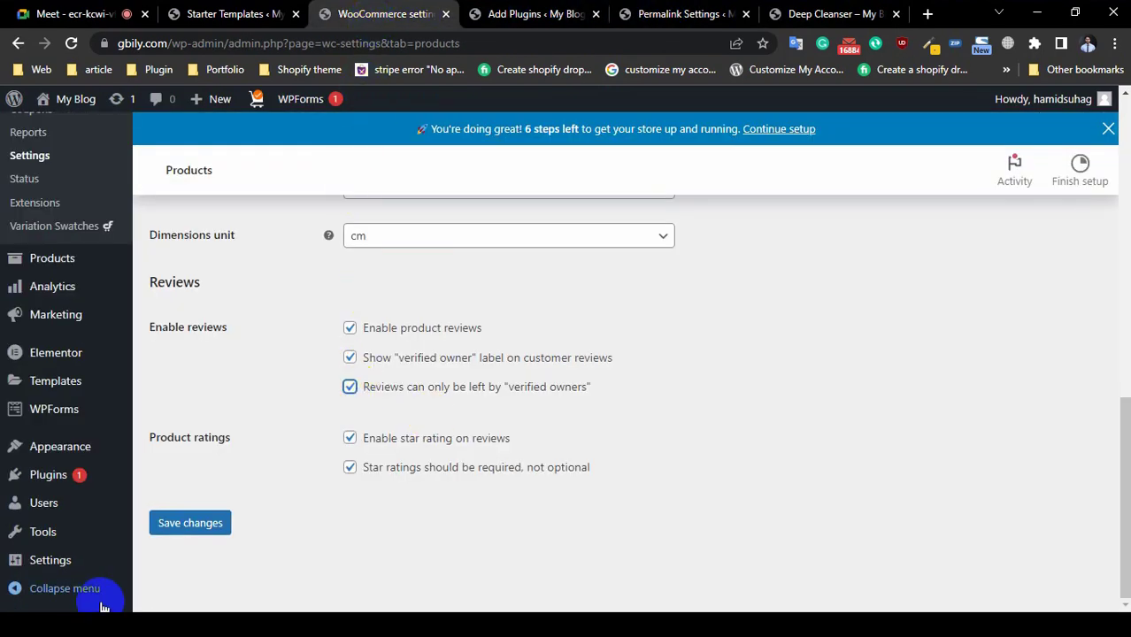
pyautogui.click(211, 525)
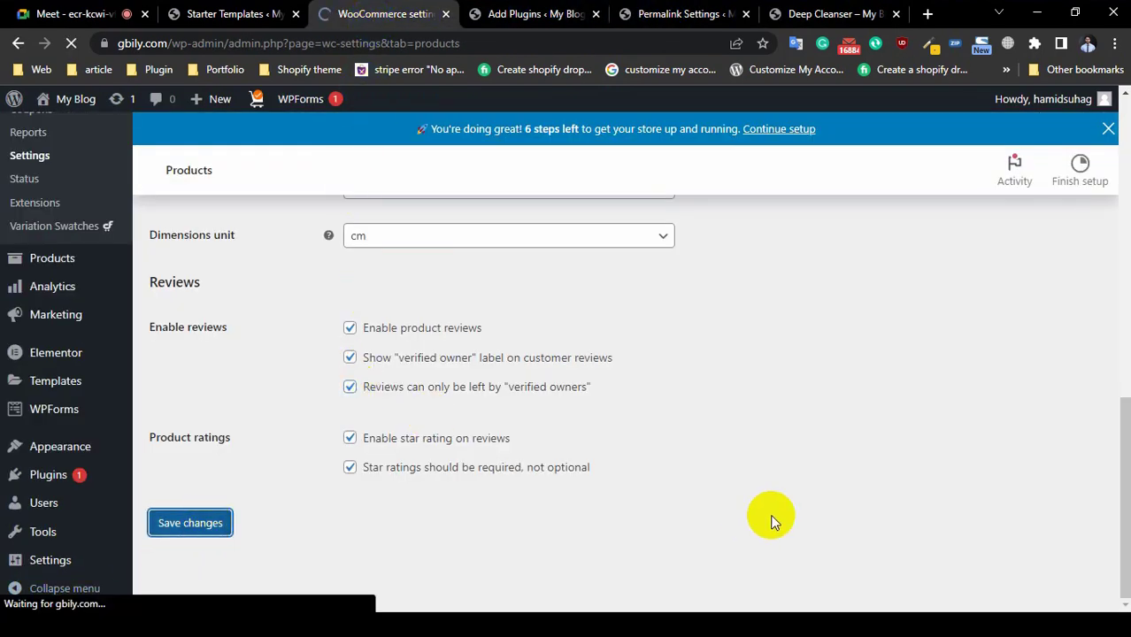
pyautogui.scroll(-4, 434, 487)
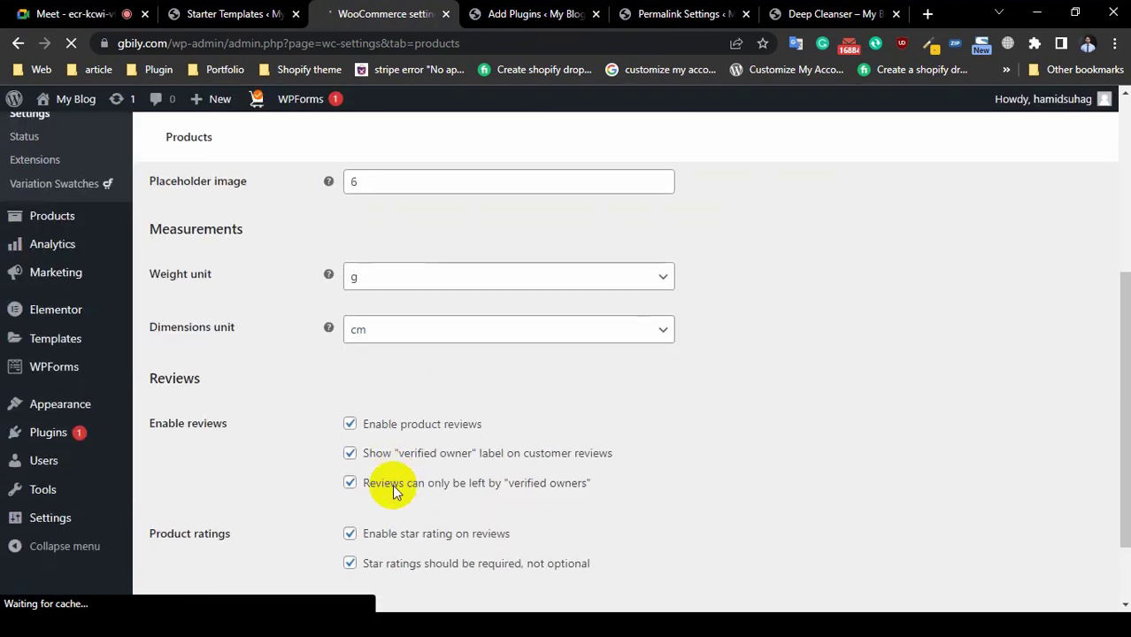
pyautogui.scroll(-1, 531, 469)
pyautogui.scroll(7, 373, 454)
pyautogui.scroll(-5, 258, 476)
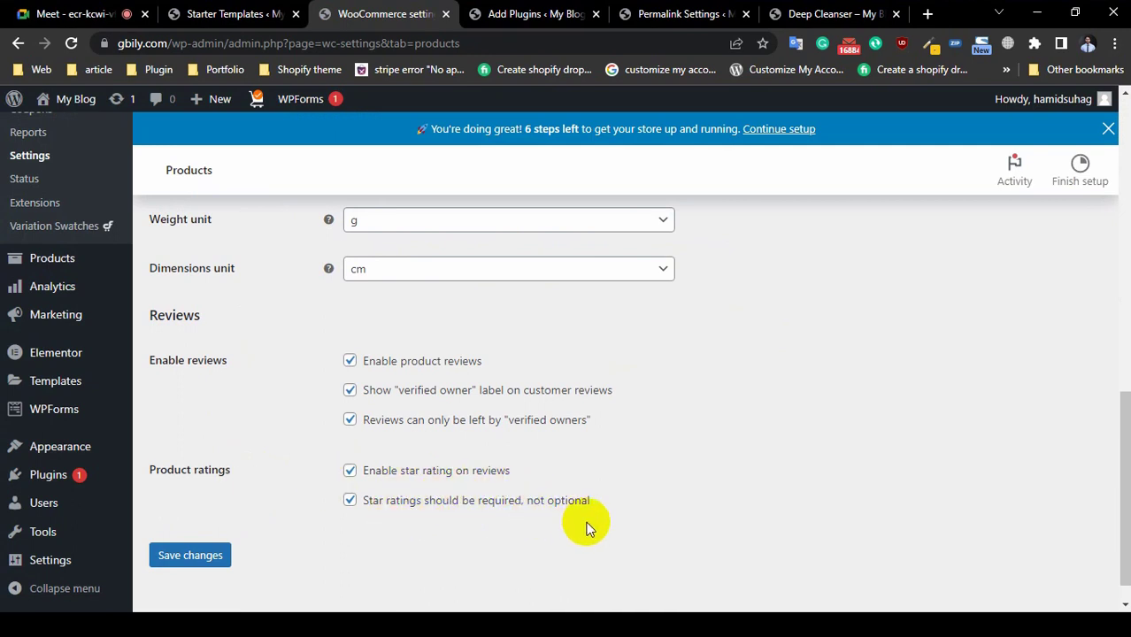
# Step: Switch to the Shipping settings tab and view the still-empty Shipping zones list
pyautogui.click(190, 555)
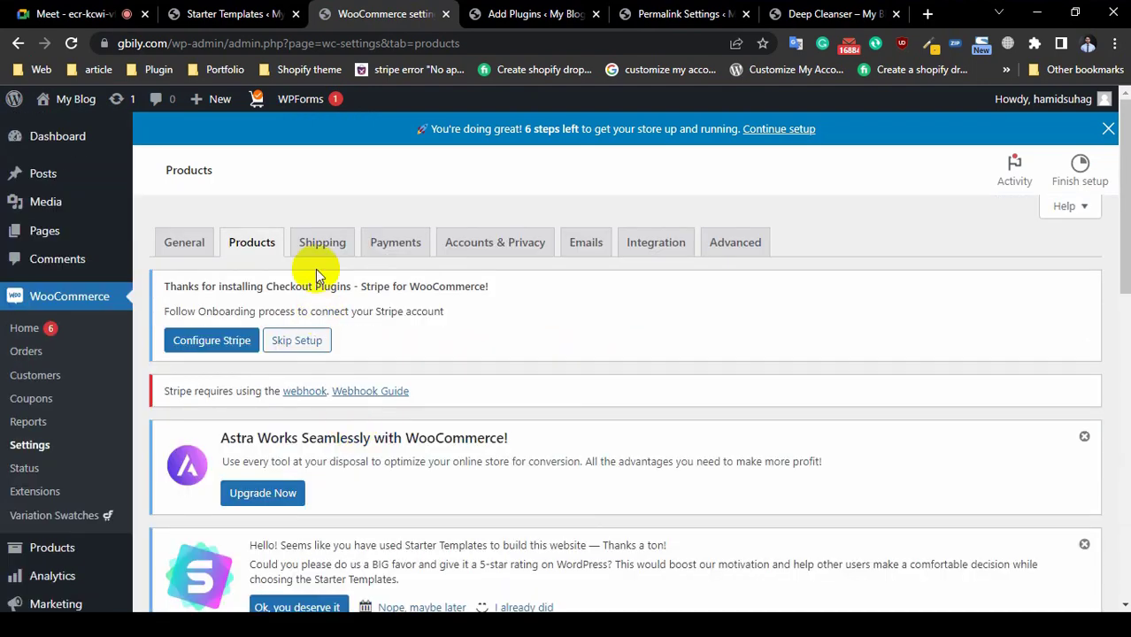
pyautogui.click(322, 243)
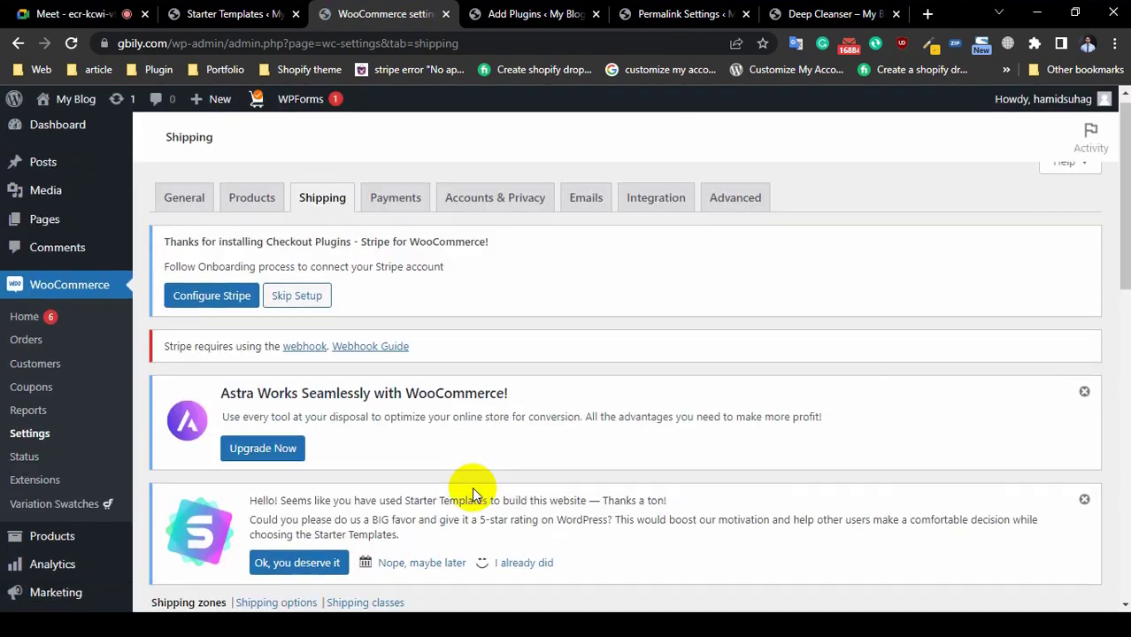
pyautogui.scroll(-3, 472, 486)
pyautogui.scroll(-5, 437, 502)
pyautogui.scroll(10, 429, 456)
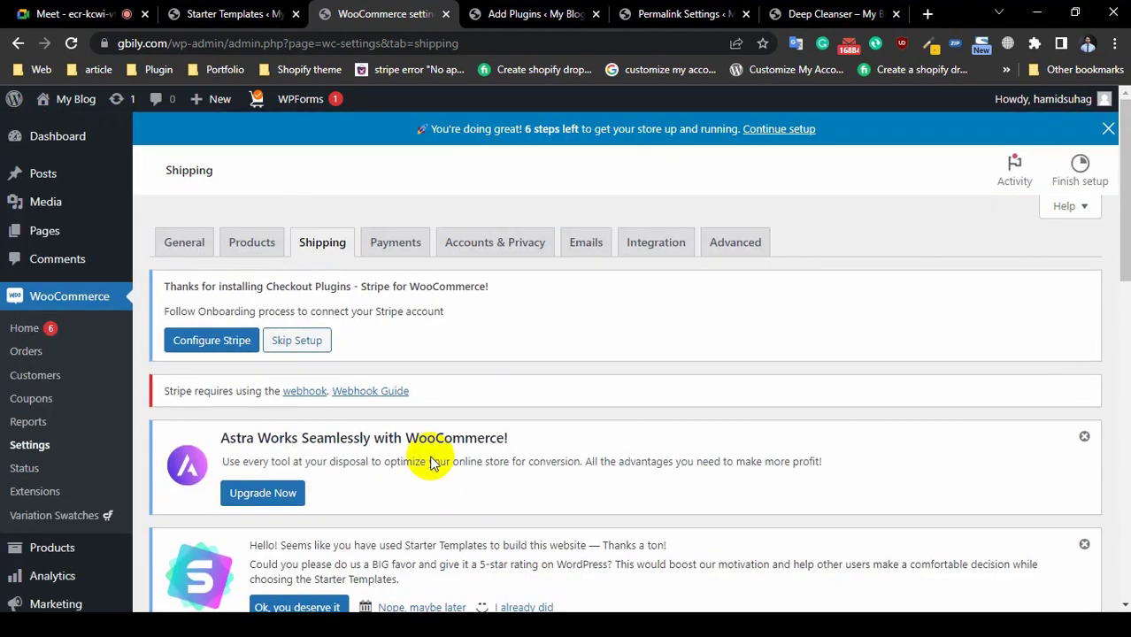
pyautogui.scroll(-5, 431, 457)
pyautogui.scroll(-10, 416, 451)
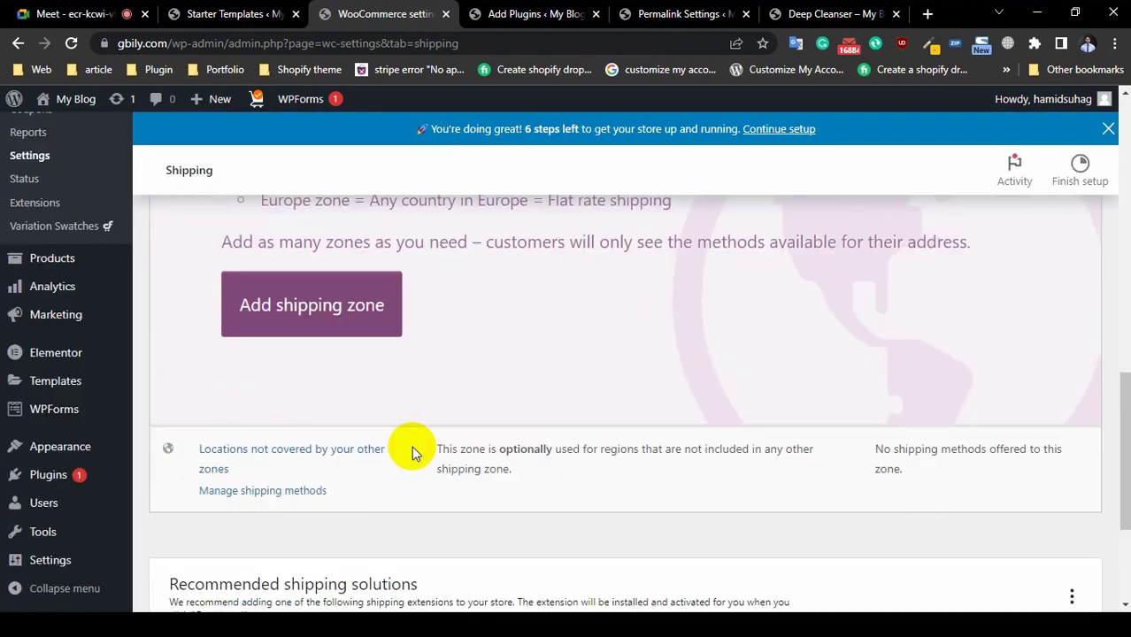
pyautogui.scroll(4, 413, 447)
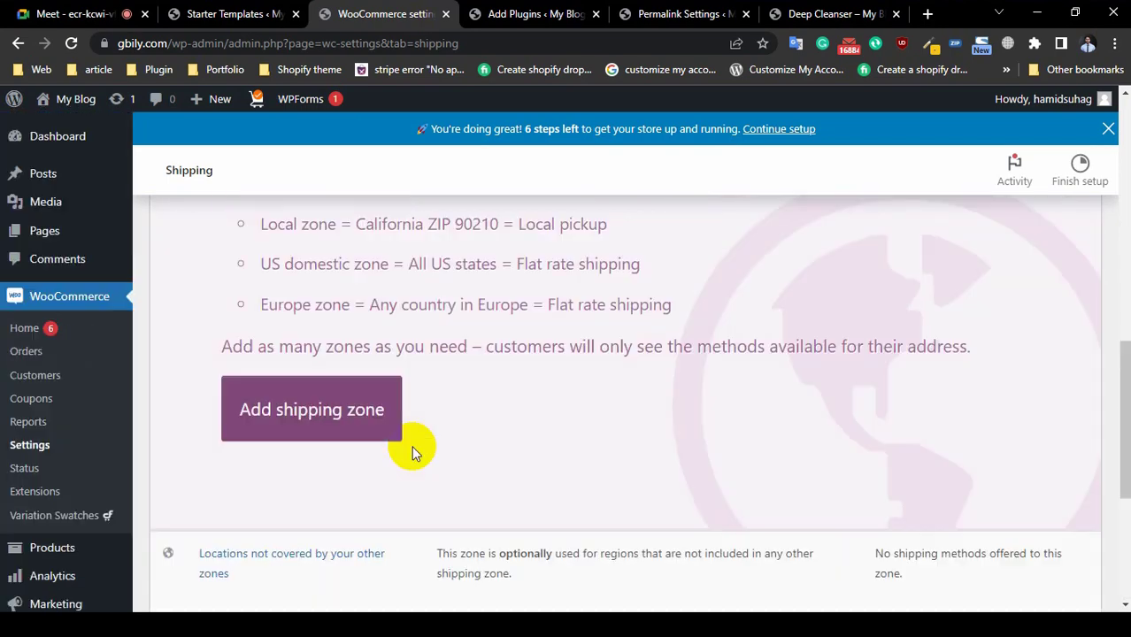
pyautogui.scroll(2, 414, 443)
pyautogui.scroll(1, 466, 433)
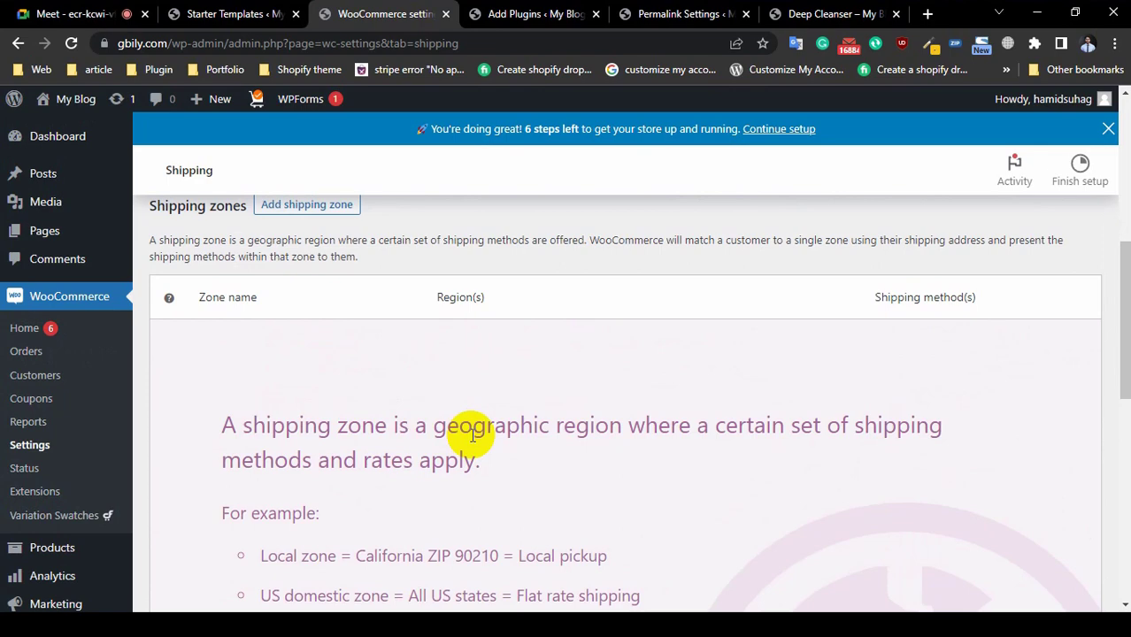
# Step: Admit the waiting participant into the Google Meet call, then return to the Deep Cleanser page
pyautogui.click(119, 17)
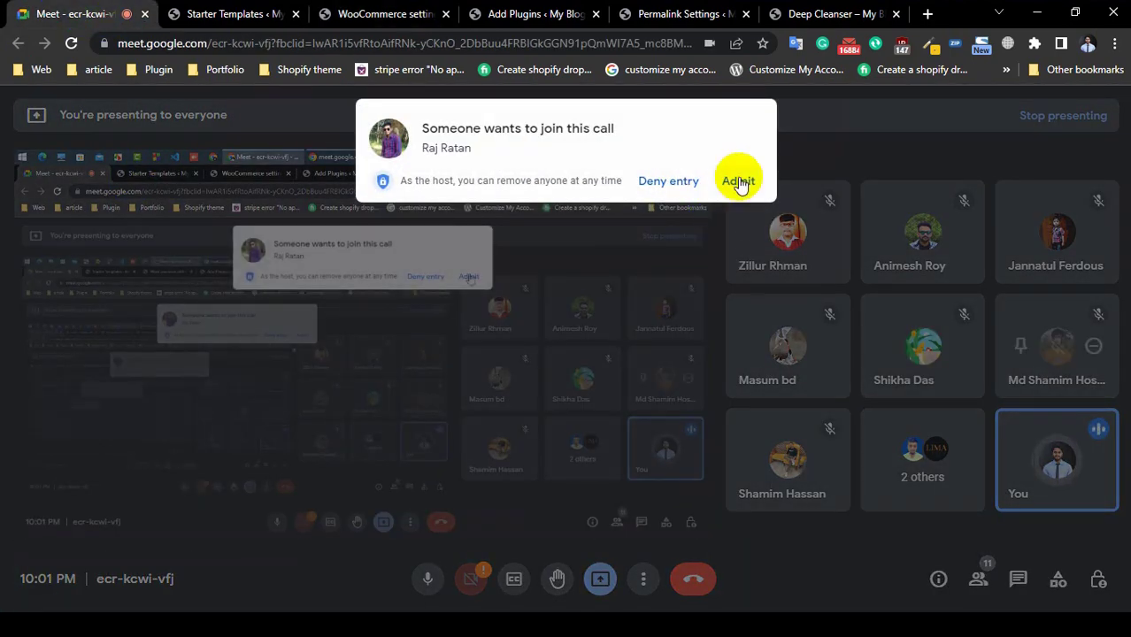
pyautogui.click(738, 181)
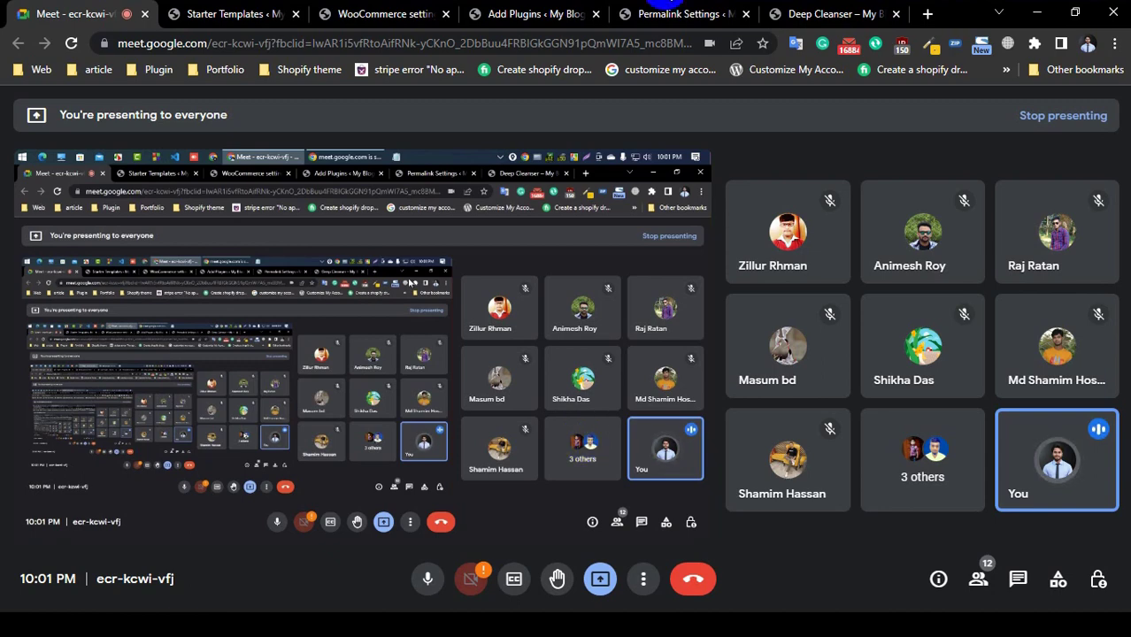
pyautogui.click(818, 13)
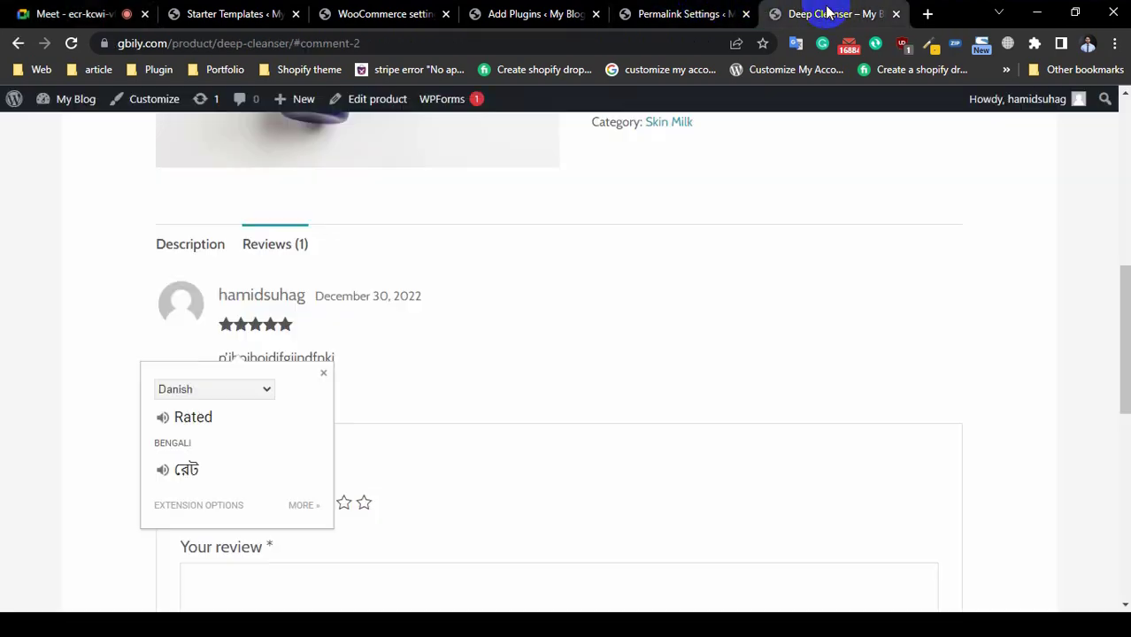
# Step: Return to the WooCommerce shipping settings and start a new shipping zone
pyautogui.click(677, 15)
pyautogui.click(531, 17)
pyautogui.click(406, 19)
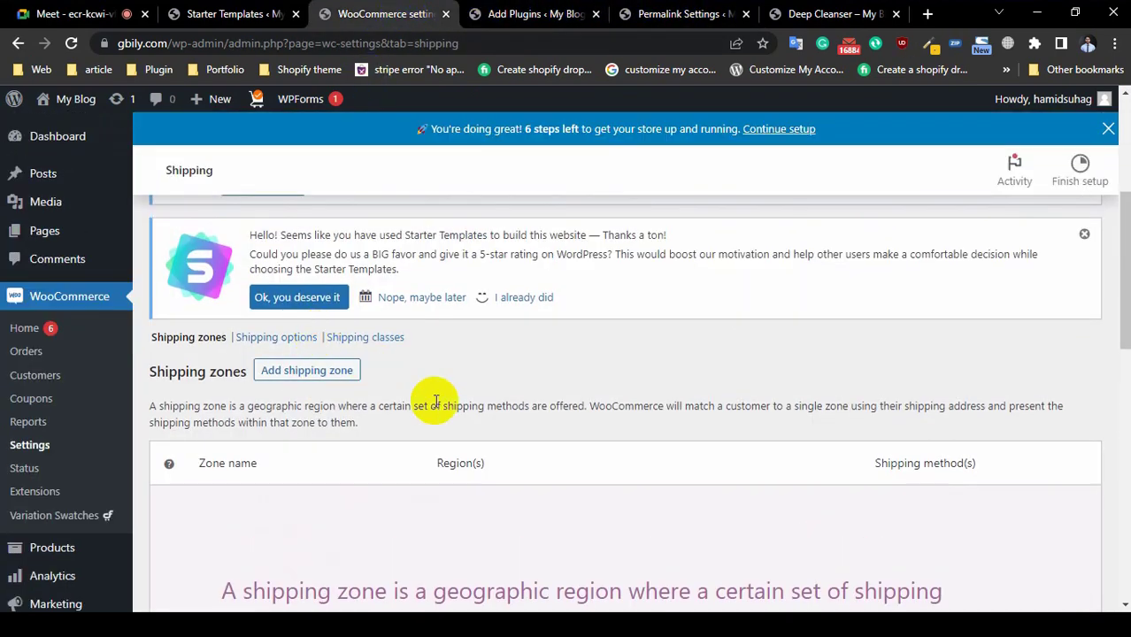
pyautogui.click(297, 372)
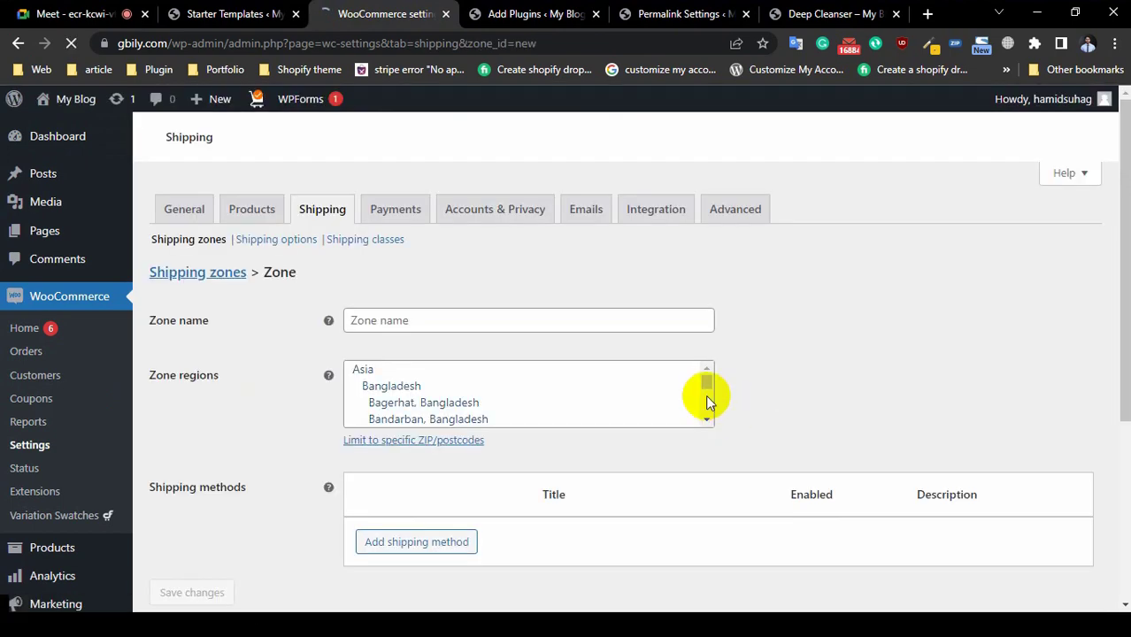
pyautogui.scroll(-3, 407, 354)
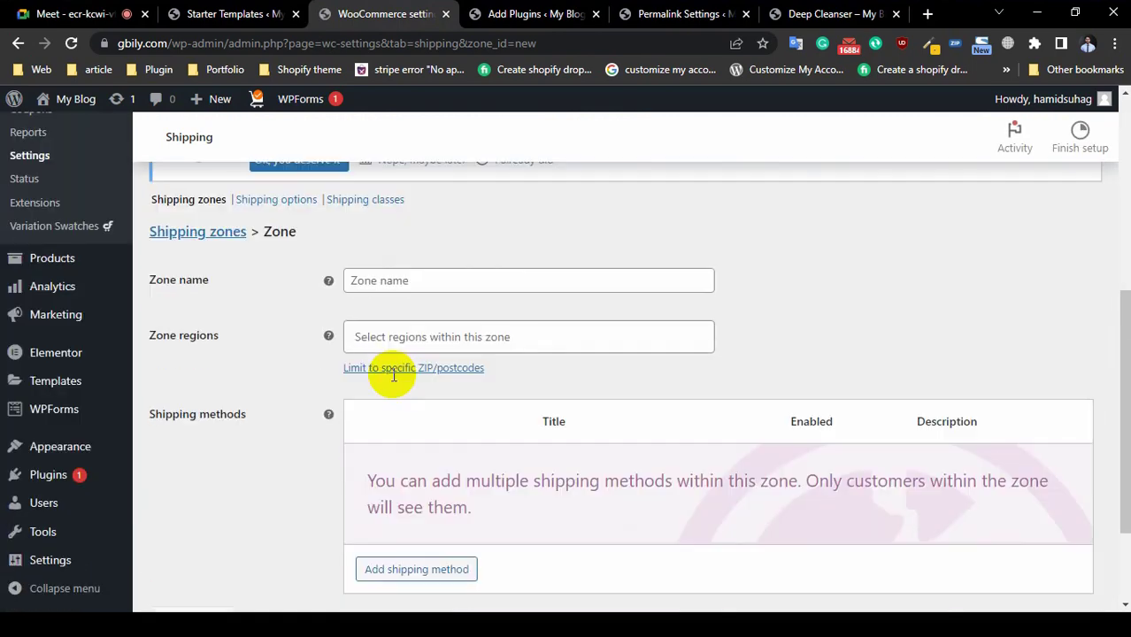
pyautogui.scroll(-2, 402, 381)
pyautogui.scroll(2, 402, 380)
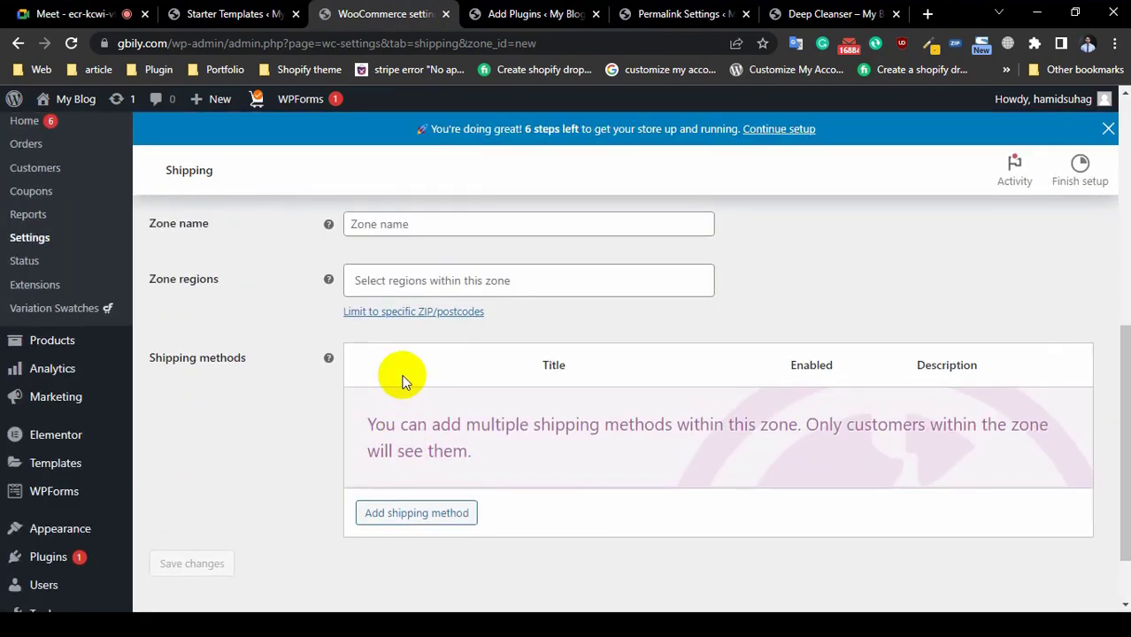
# Step: Name the zone 'Sylhet' and set its region to Sylhet, Bangladesh
pyautogui.click(405, 223)
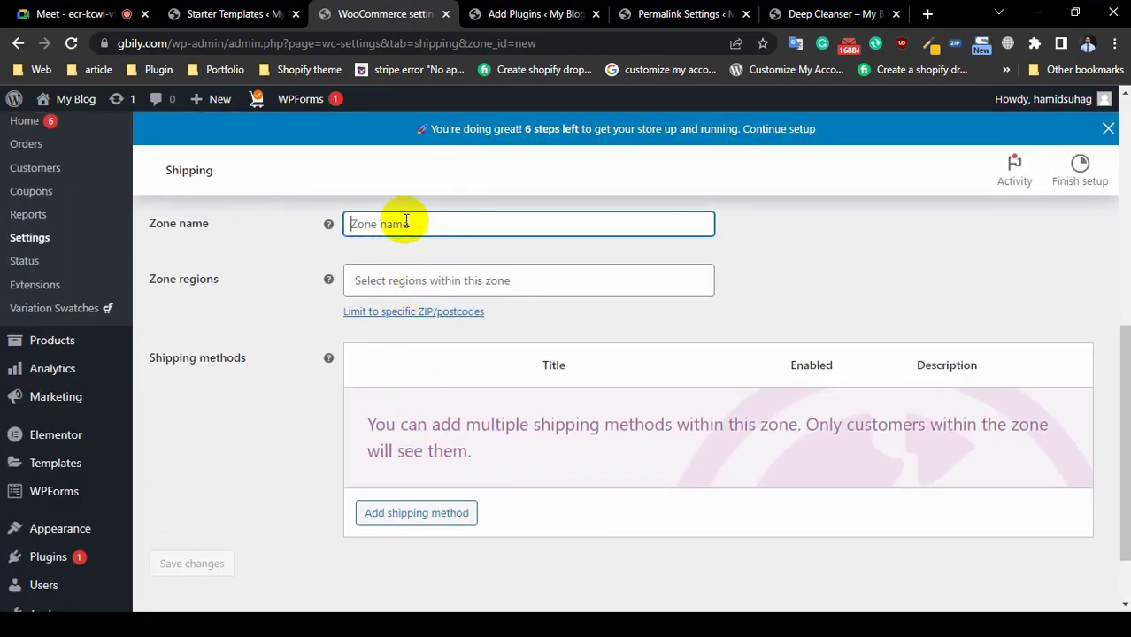
pyautogui.write('Sylhet')
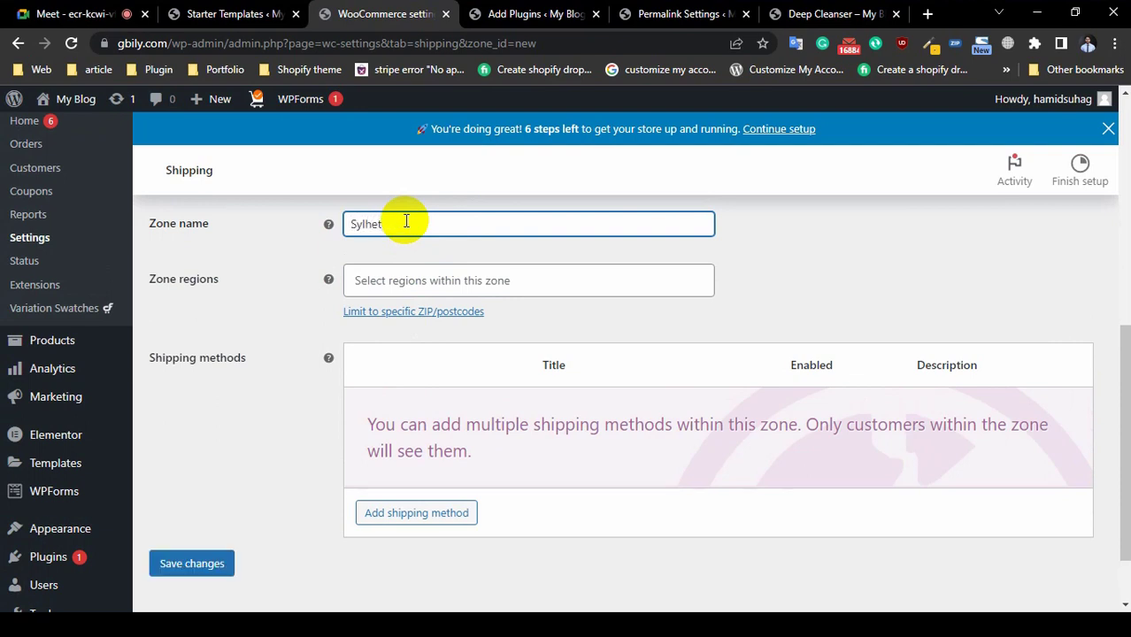
pyautogui.click(452, 281)
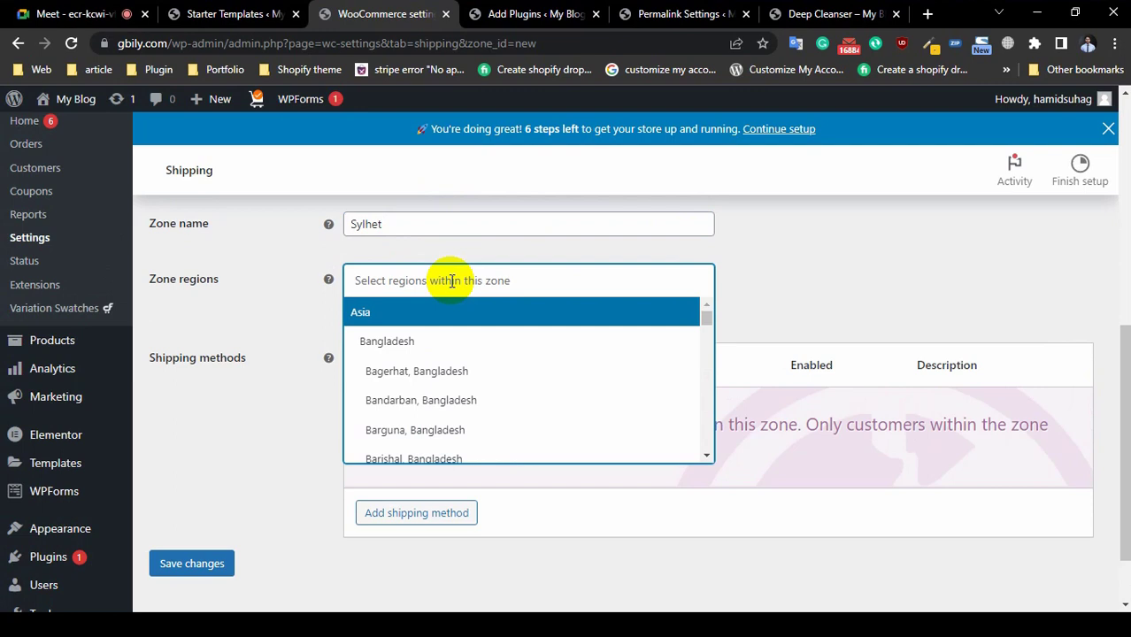
pyautogui.write('Sylh')
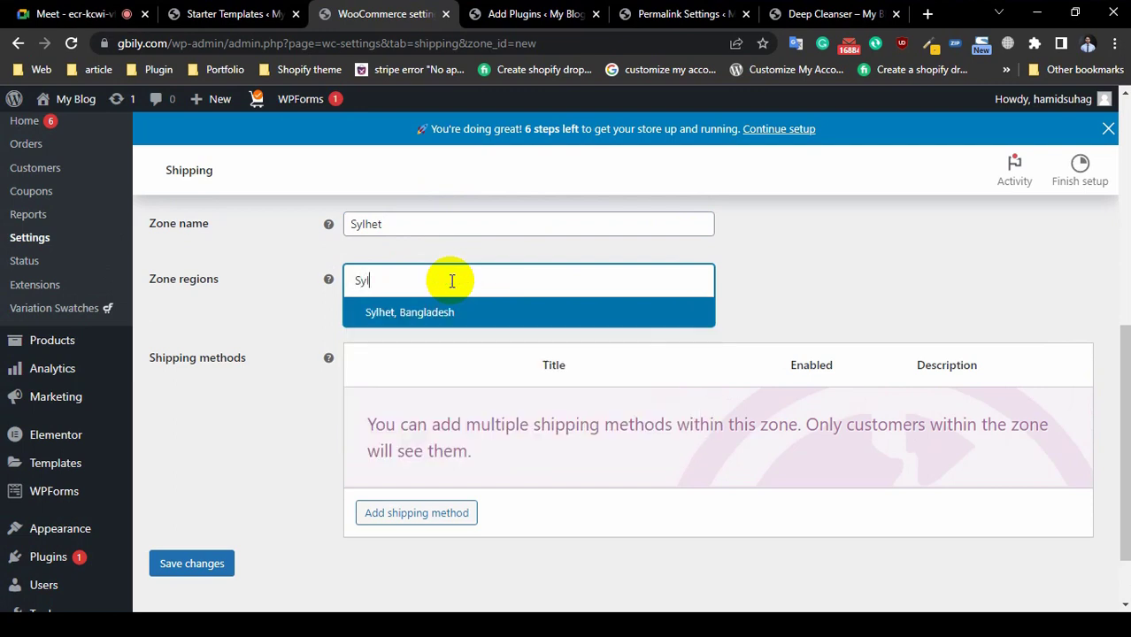
pyautogui.click(424, 321)
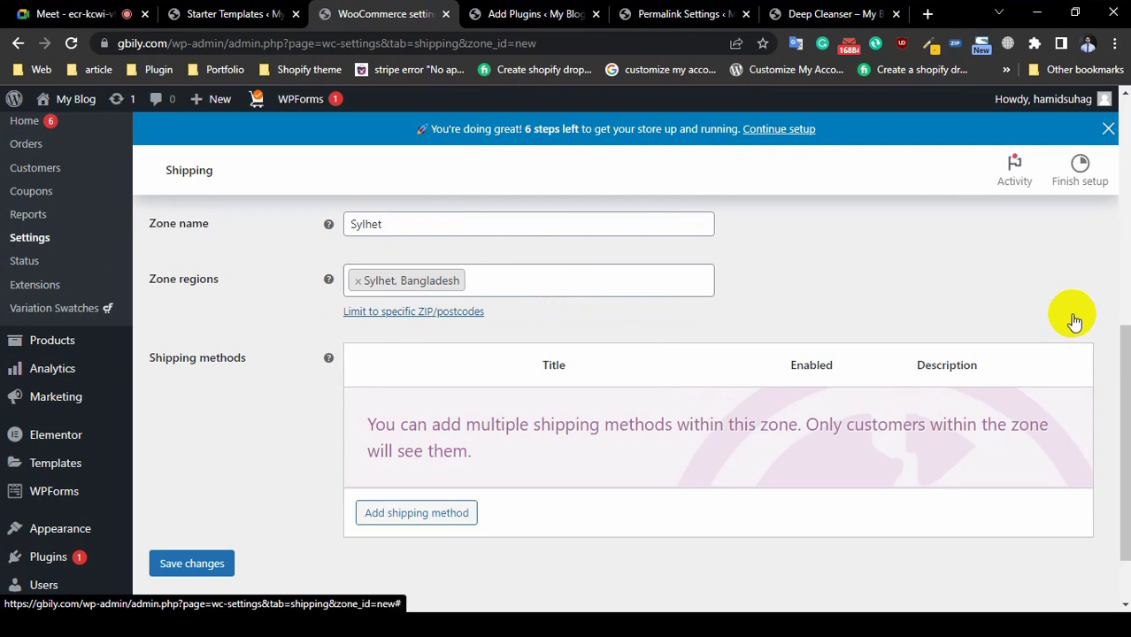
pyautogui.click(417, 221)
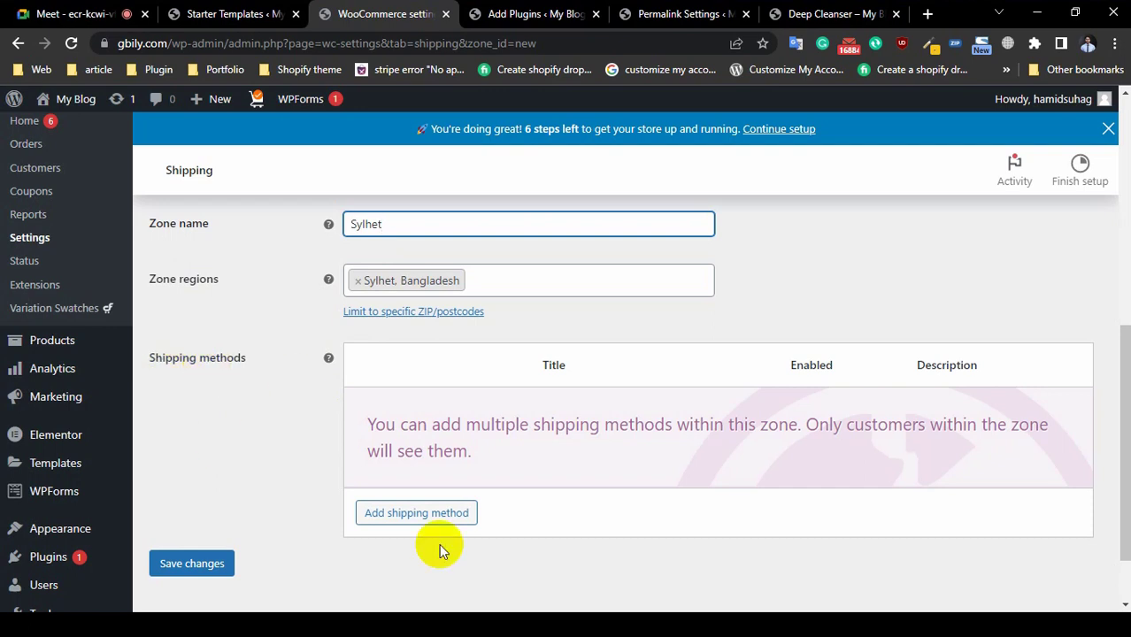
# Step: Add Flat rate as the Sylhet zone's shipping method and open its settings
pyautogui.click(443, 514)
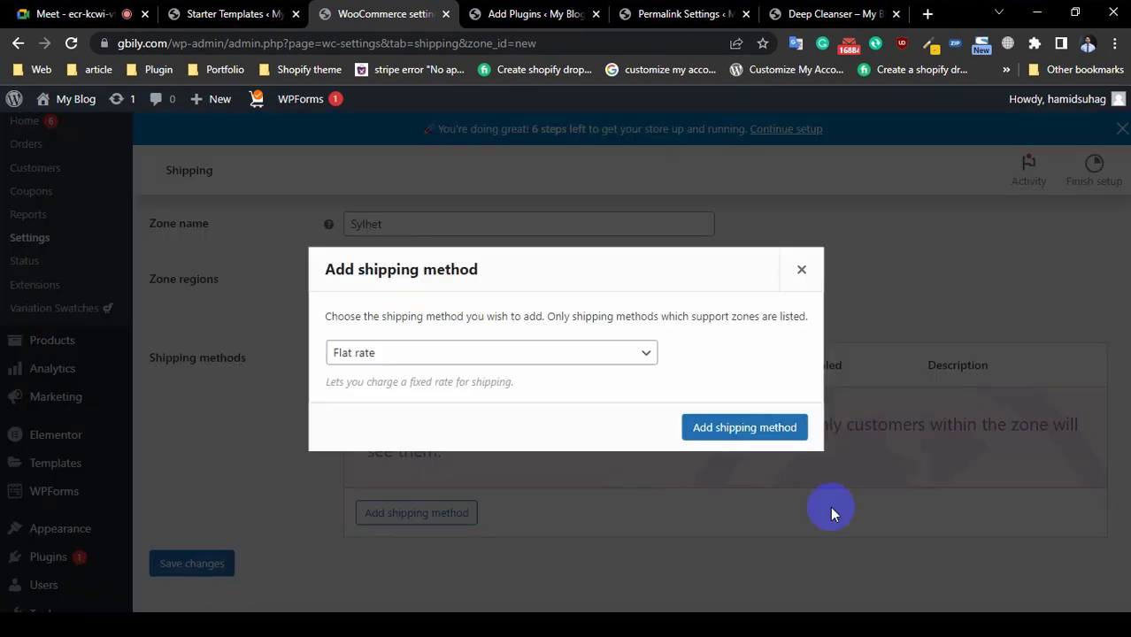
pyautogui.click(379, 353)
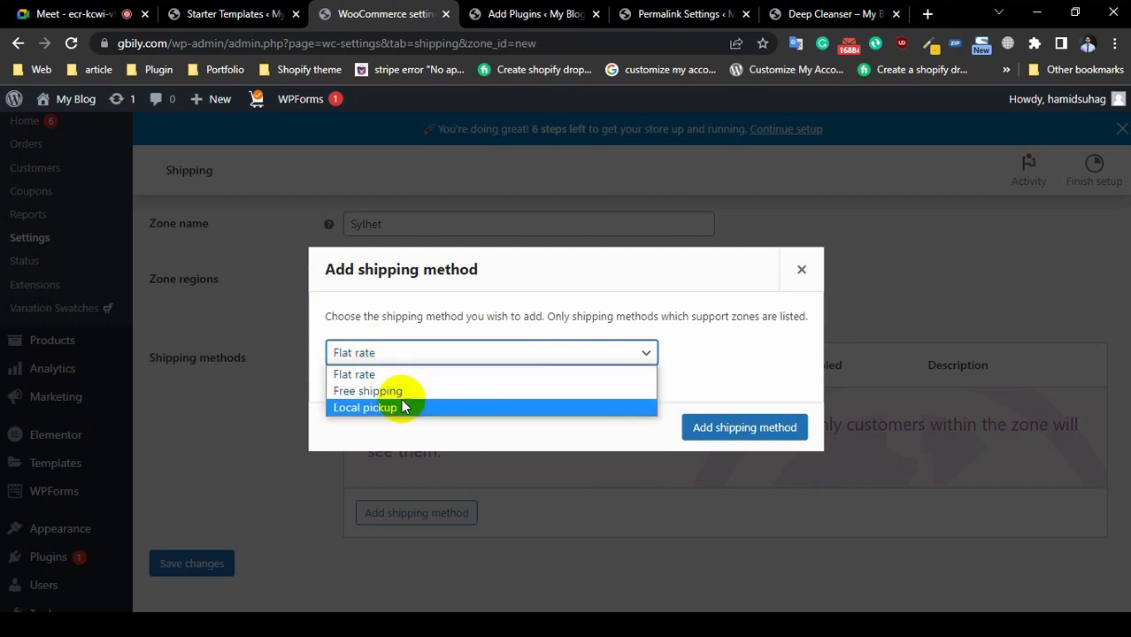
pyautogui.click(393, 375)
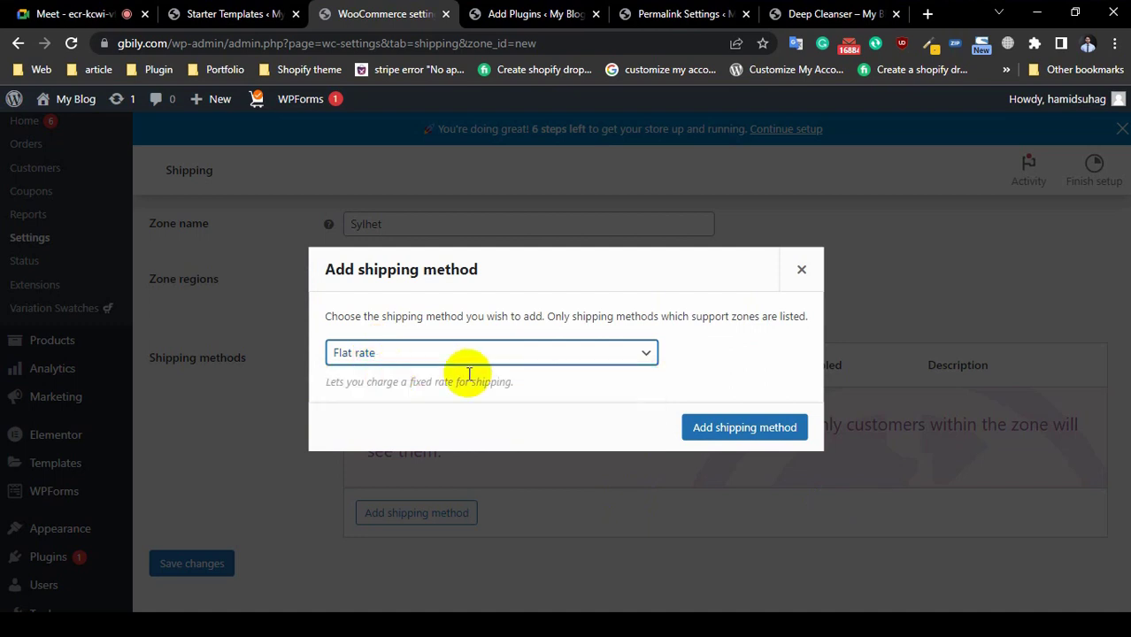
pyautogui.click(426, 357)
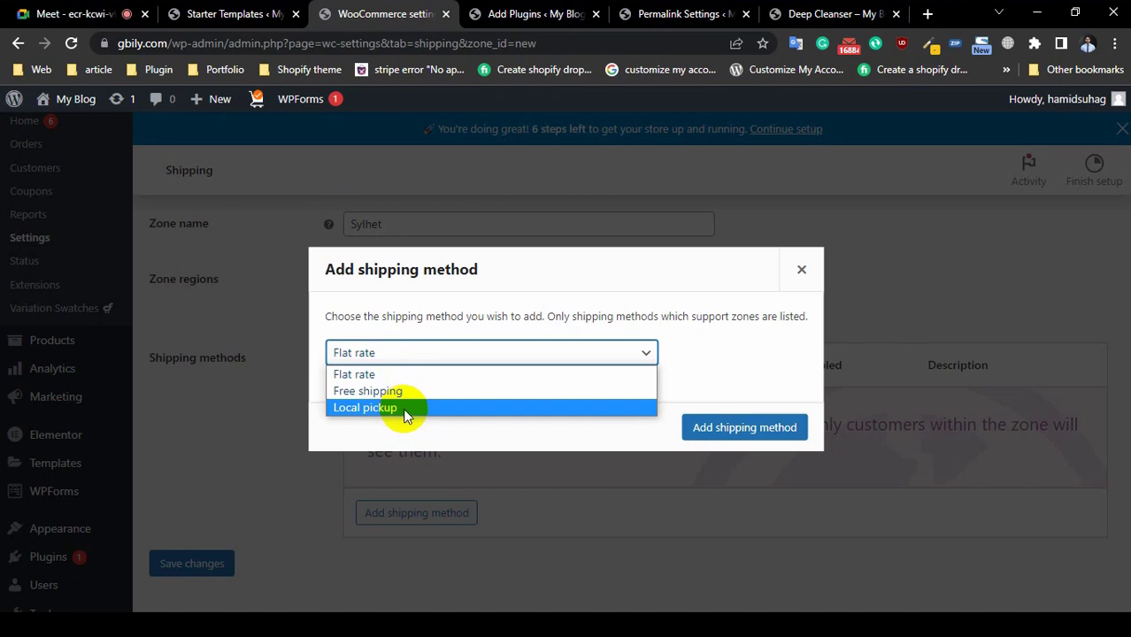
pyautogui.click(396, 376)
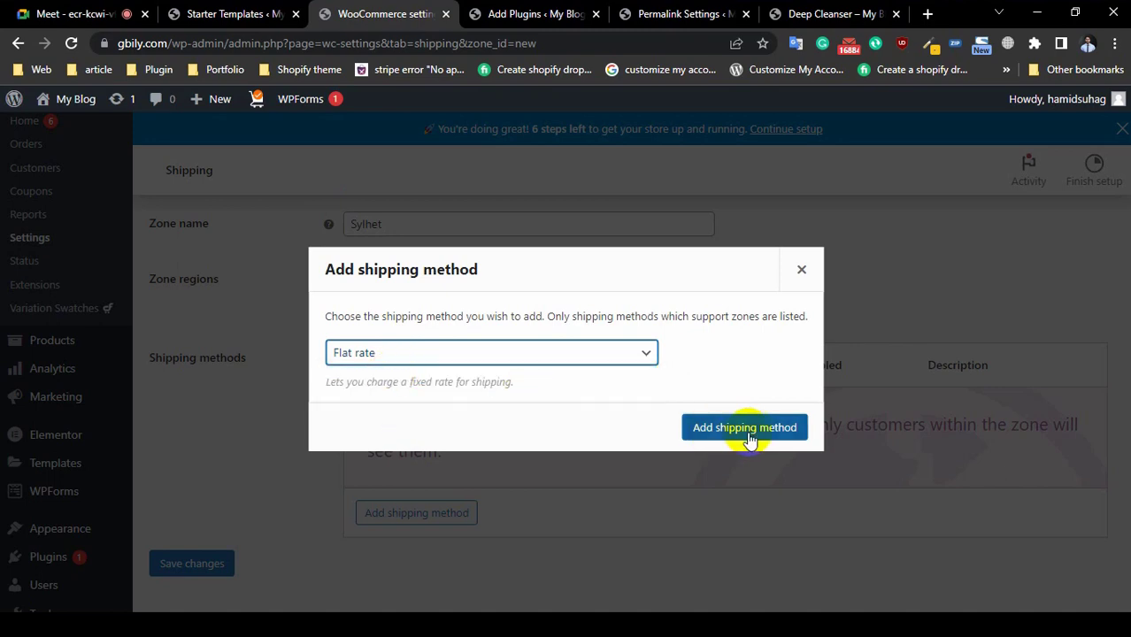
pyautogui.click(748, 428)
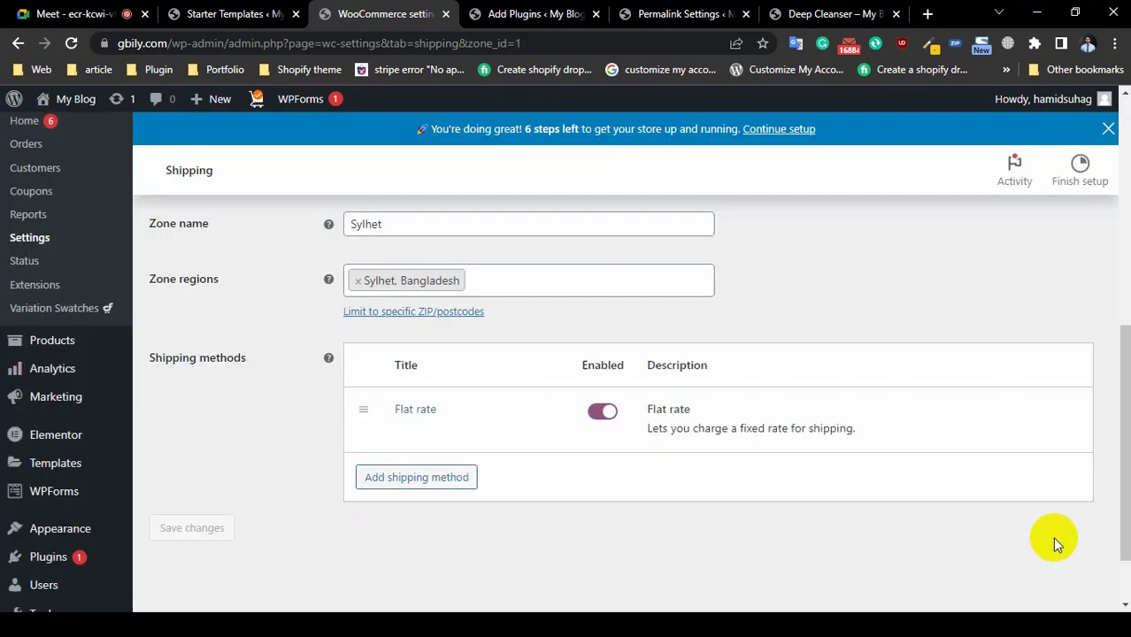
pyautogui.moveTo(568, 447)
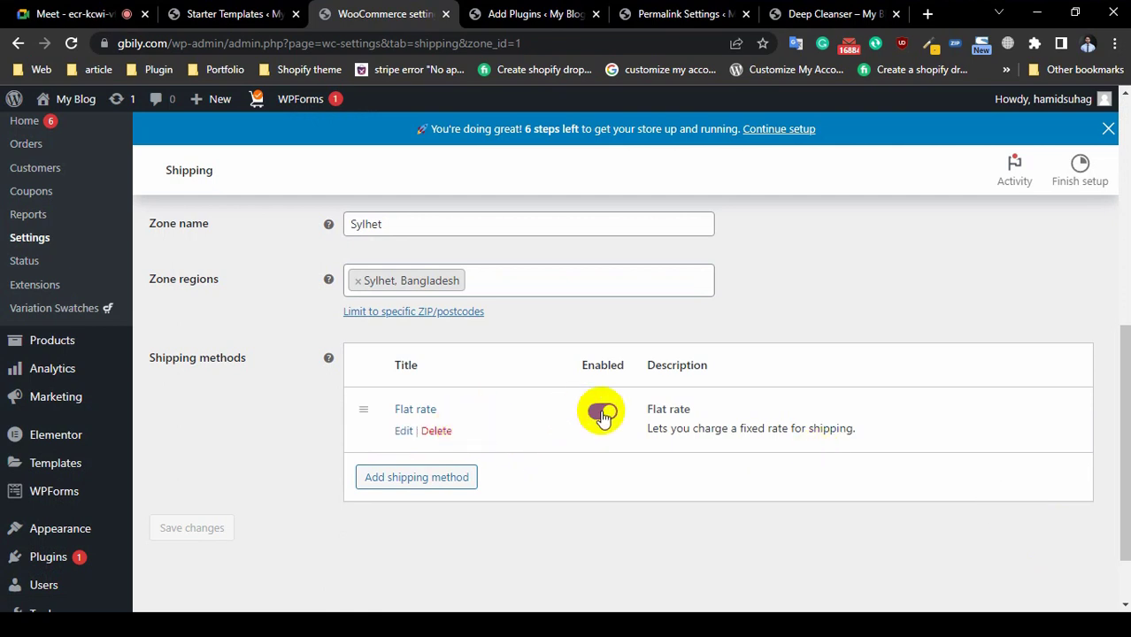
pyautogui.click(403, 431)
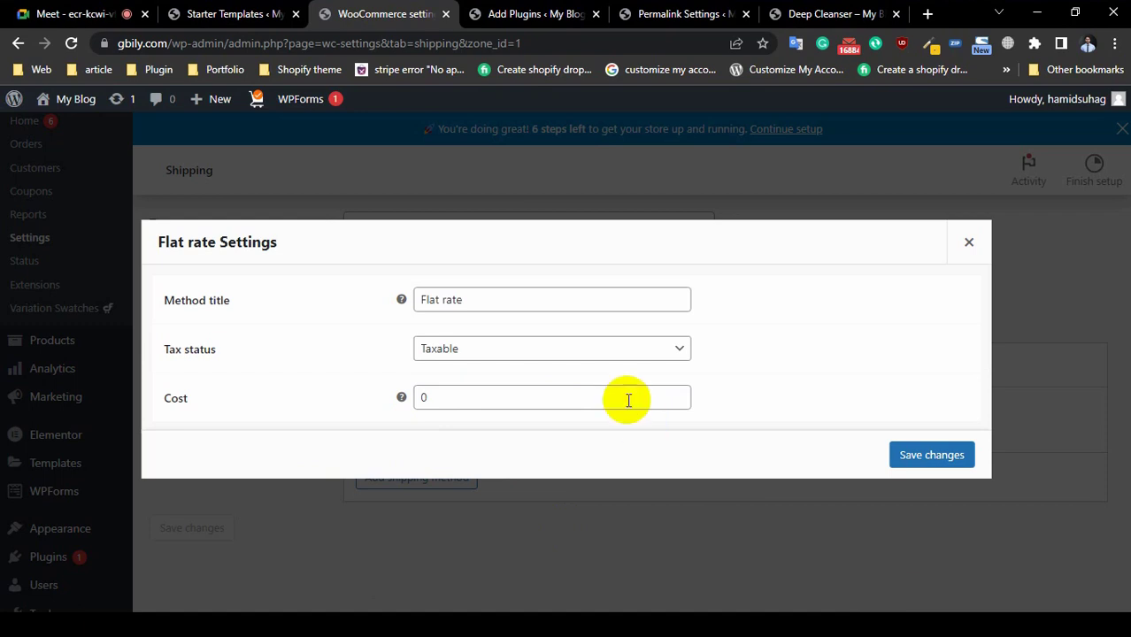
# Step: Enter 100 as the Flat rate cost, keeping tax status Taxable, and save
pyautogui.click(539, 352)
pyautogui.click(538, 310)
pyautogui.click(539, 296)
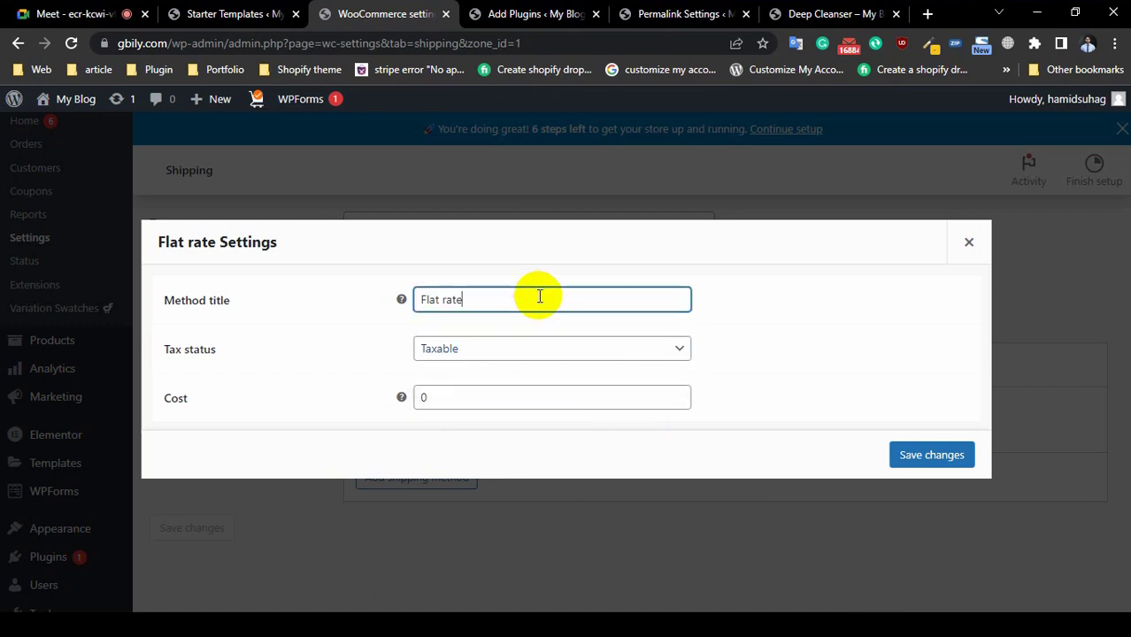
pyautogui.click(480, 391)
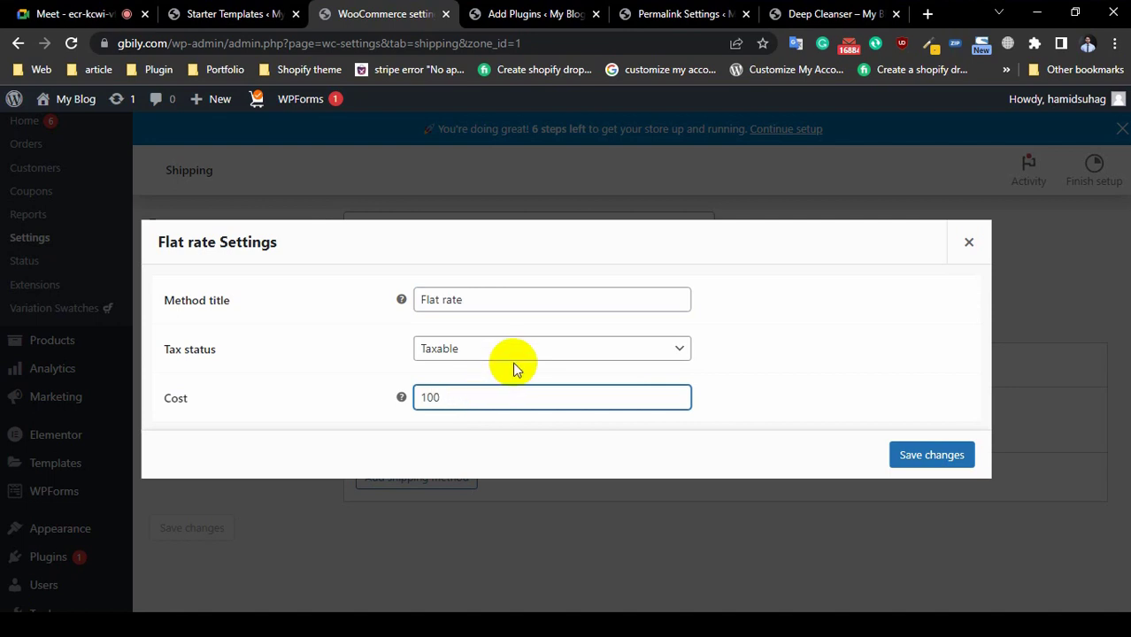
pyautogui.click(929, 457)
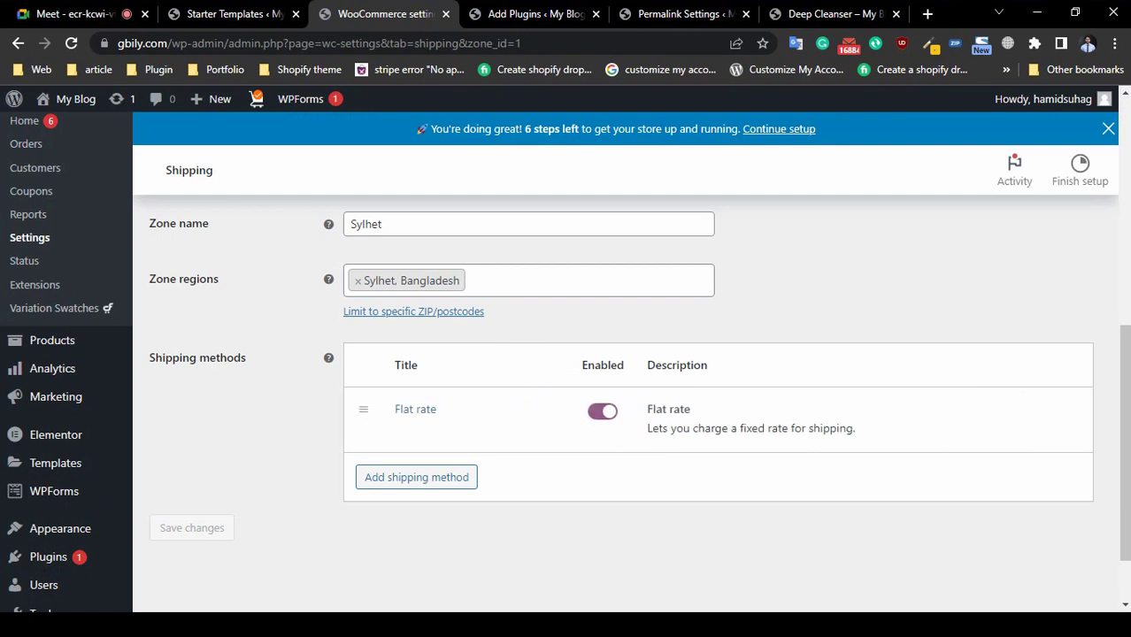
# Step: Open and cancel the Add shipping method dialog without adding another method
pyautogui.click(436, 484)
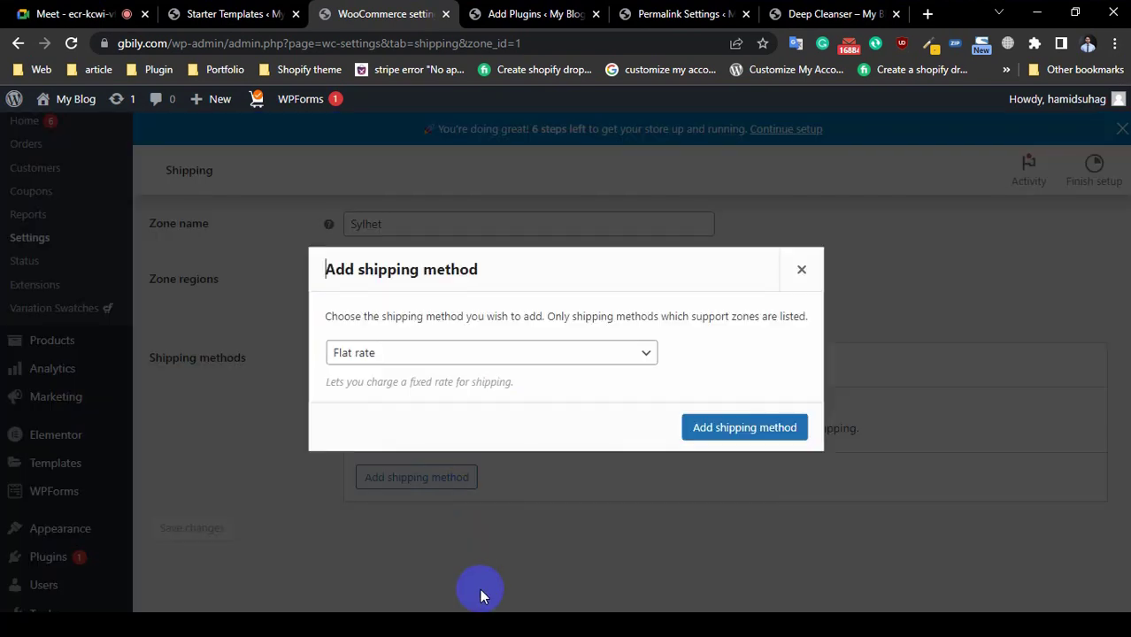
pyautogui.click(450, 361)
pyautogui.click(450, 362)
pyautogui.click(451, 362)
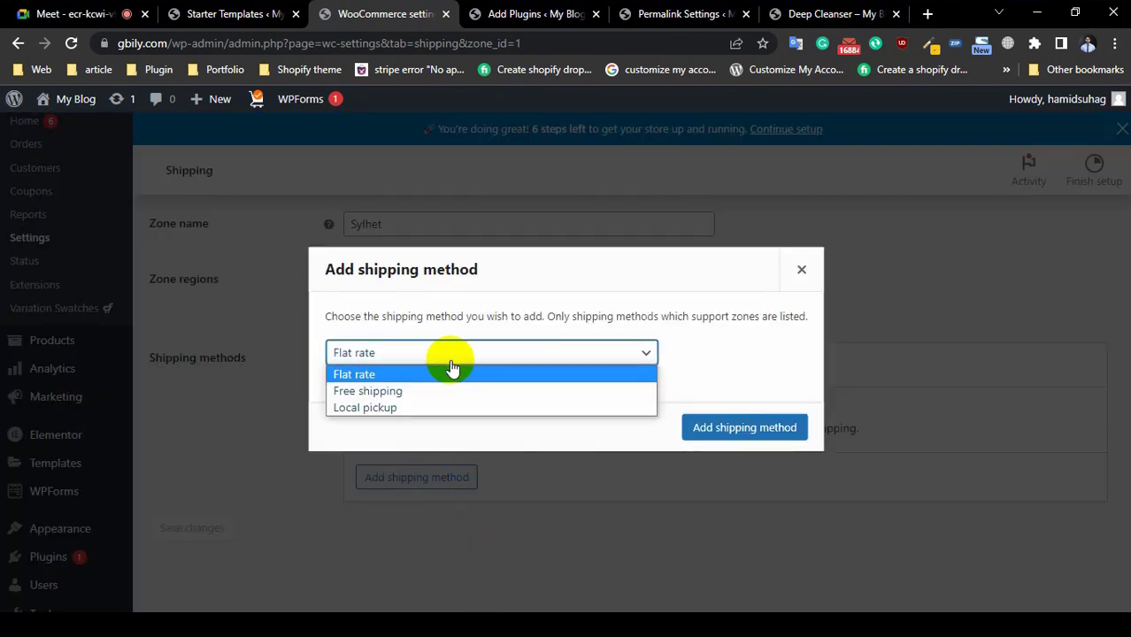
pyautogui.click(802, 270)
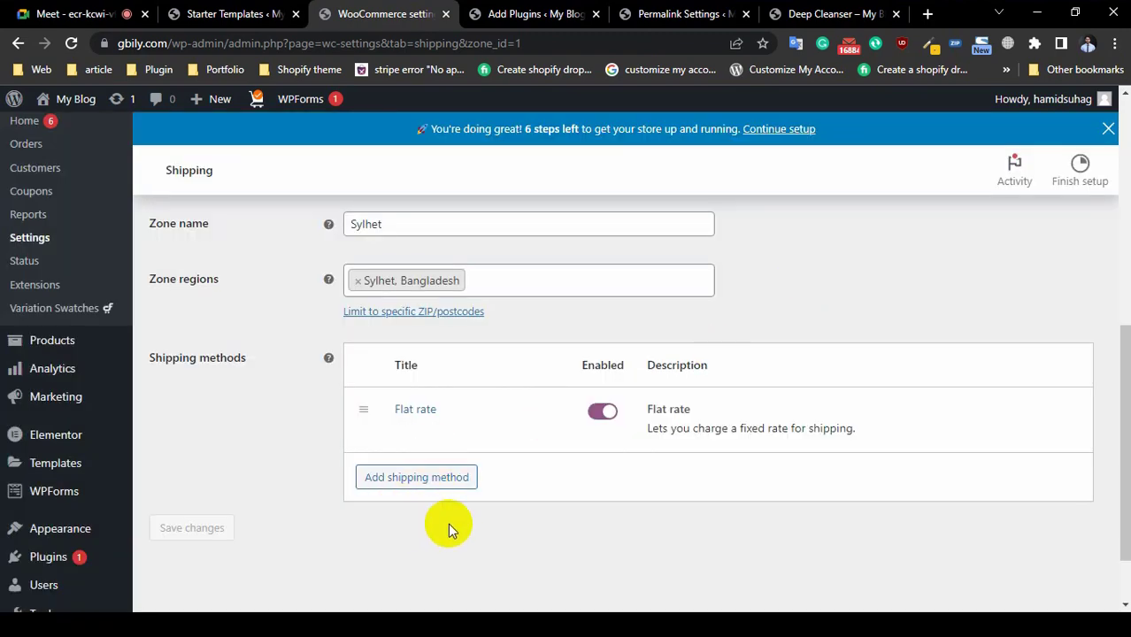
pyautogui.scroll(3, 467, 501)
pyautogui.scroll(-3, 468, 501)
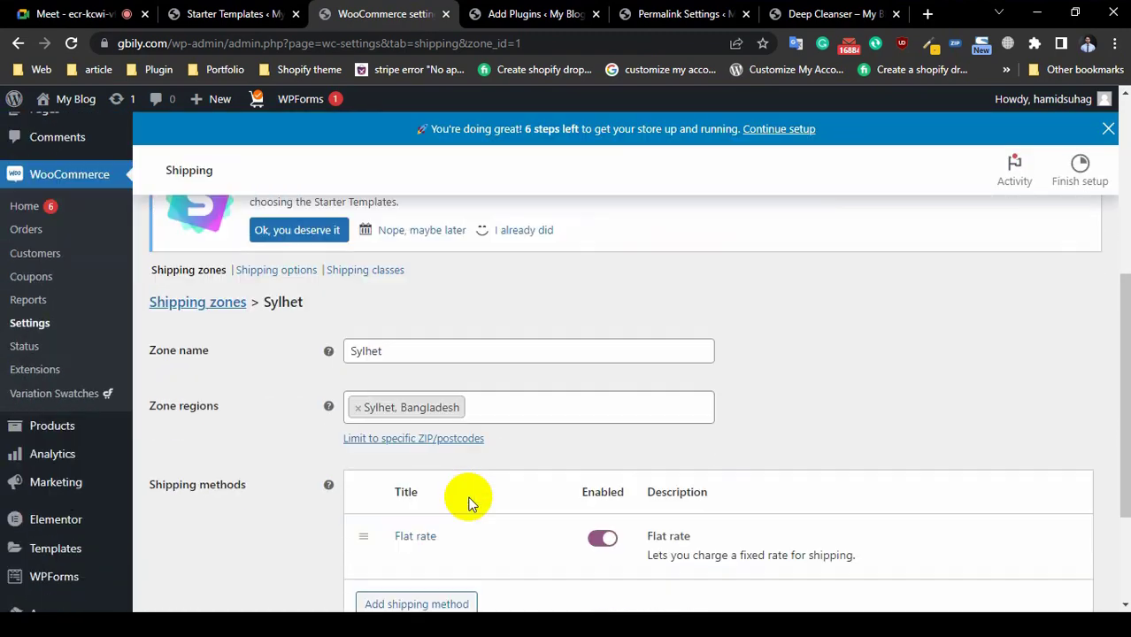
pyautogui.scroll(-2, 655, 374)
pyautogui.scroll(-1, 655, 374)
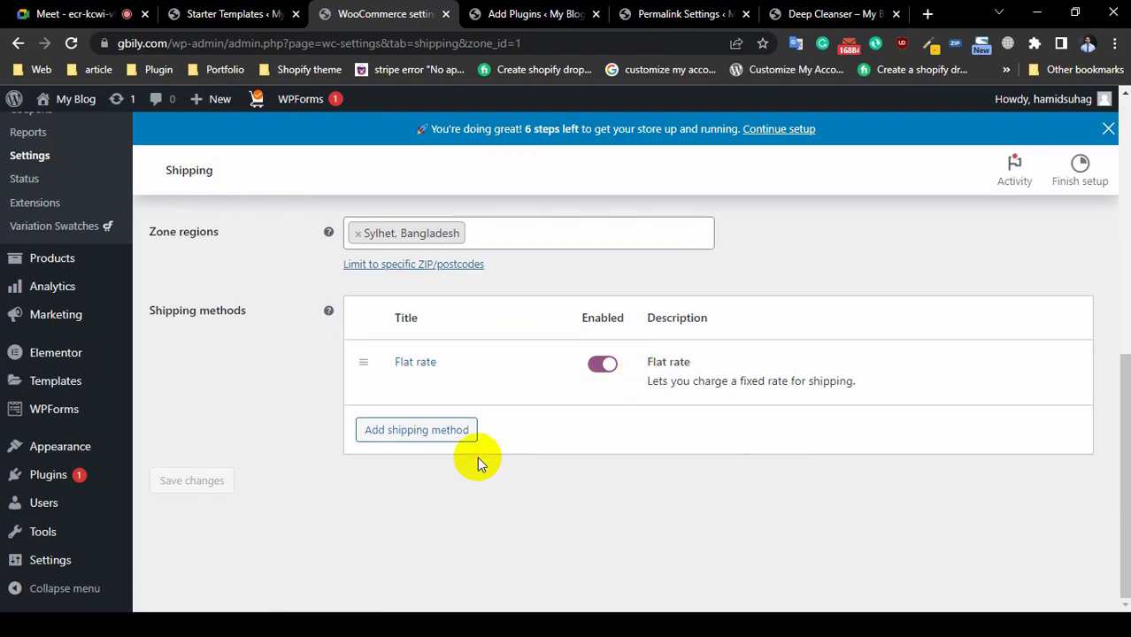
# Step: Dismiss the dialog again and go back to the zones list showing Sylhet with Flat rate
pyautogui.click(437, 432)
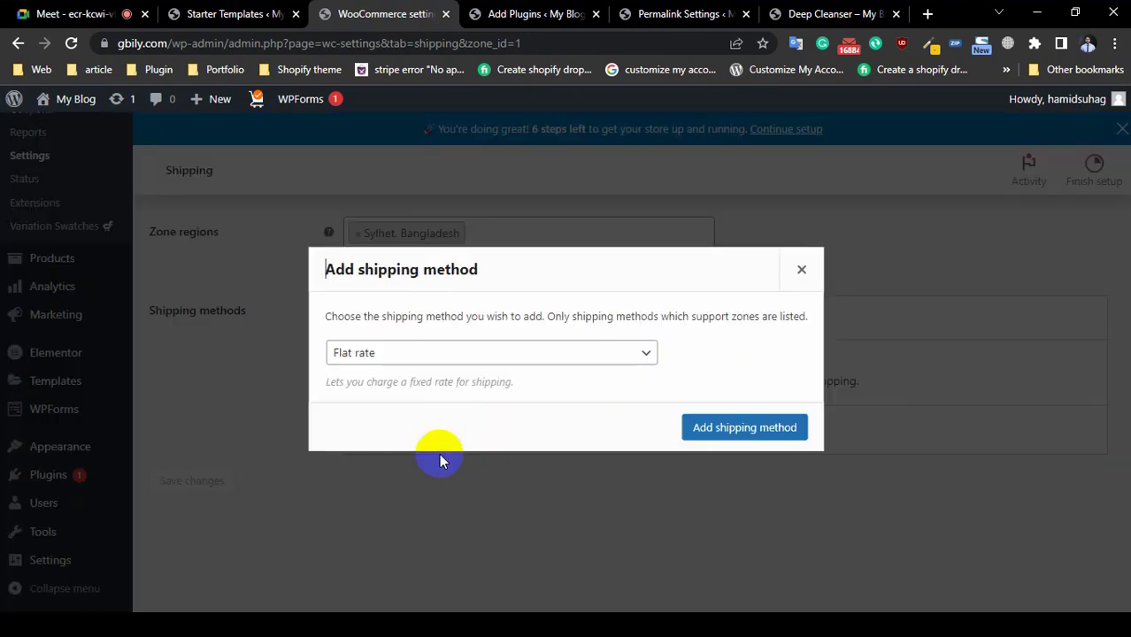
pyautogui.click(442, 372)
pyautogui.click(805, 276)
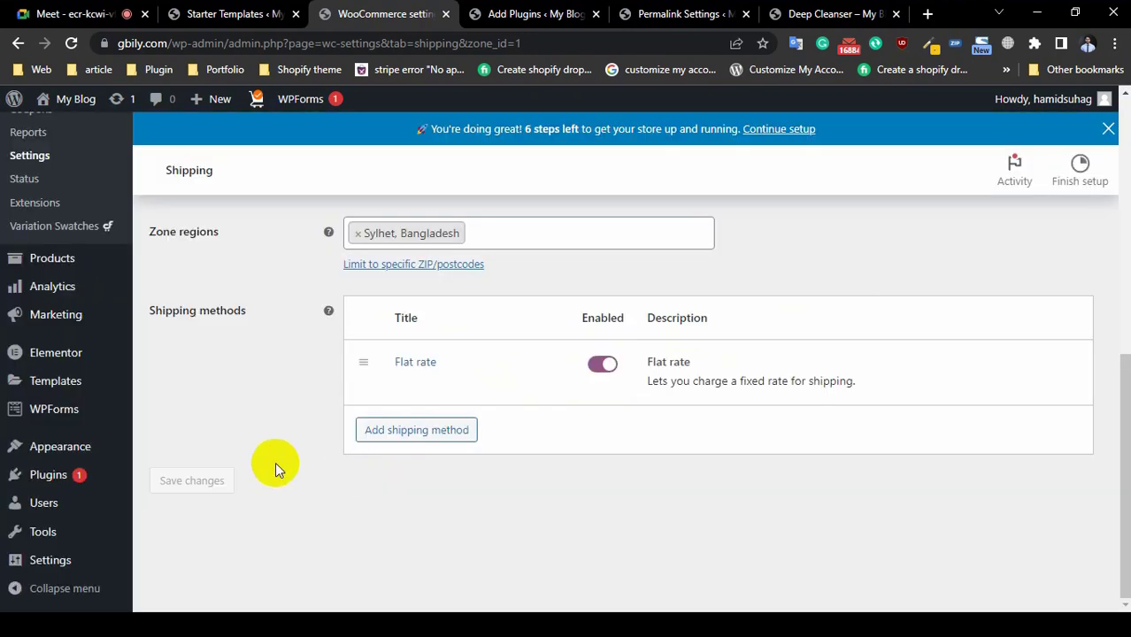
pyautogui.scroll(3, 274, 459)
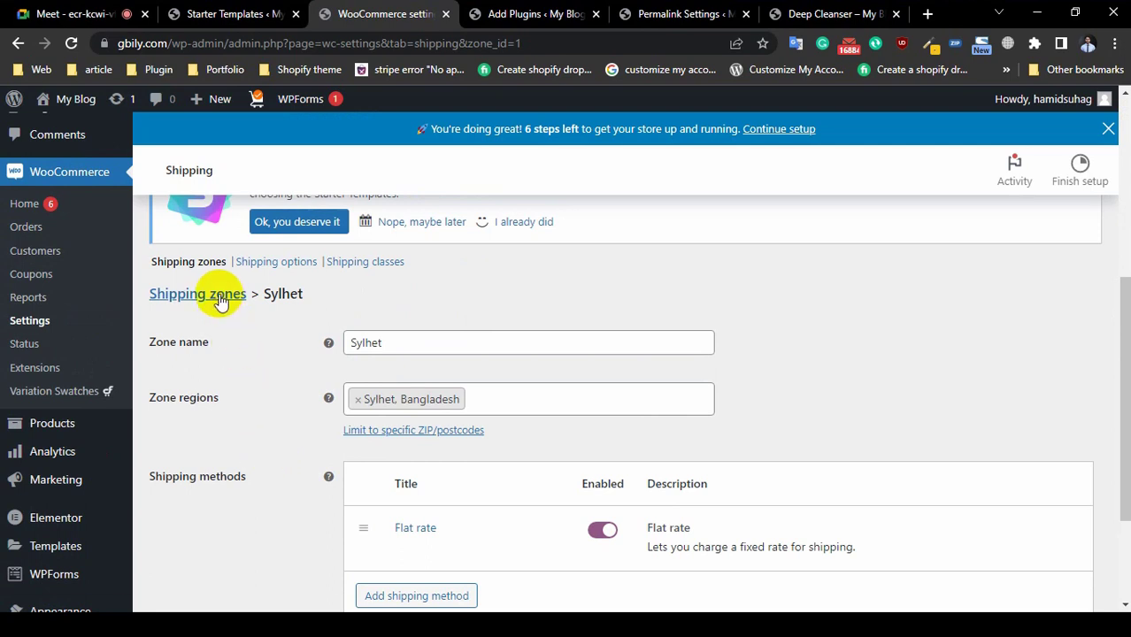
pyautogui.click(220, 296)
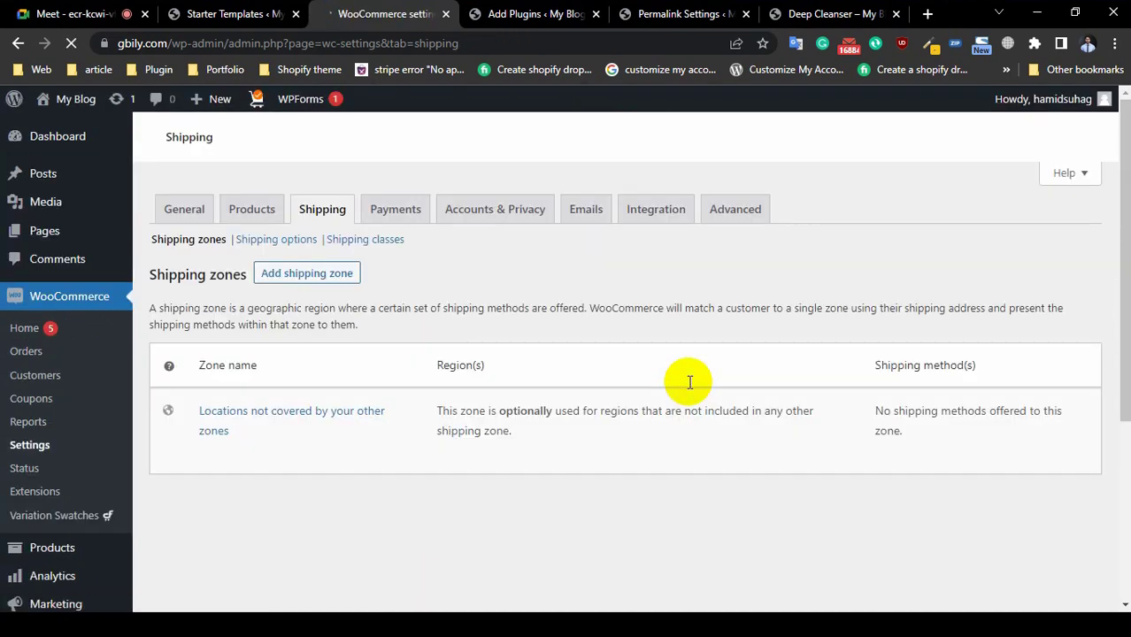
pyautogui.scroll(-4, 542, 439)
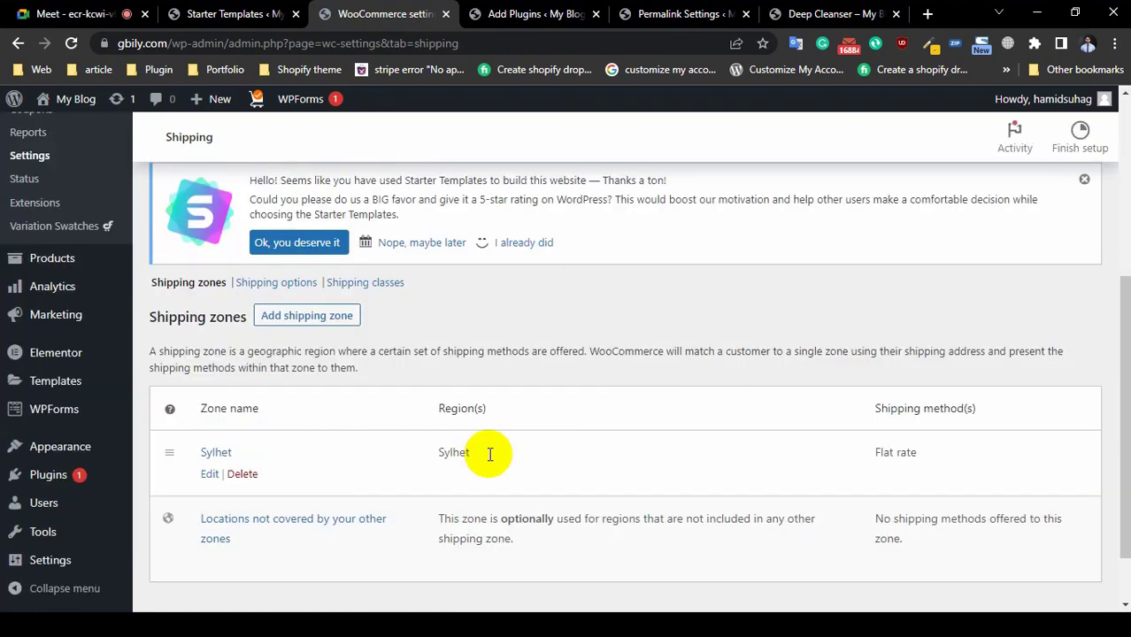
pyautogui.scroll(-2, 488, 449)
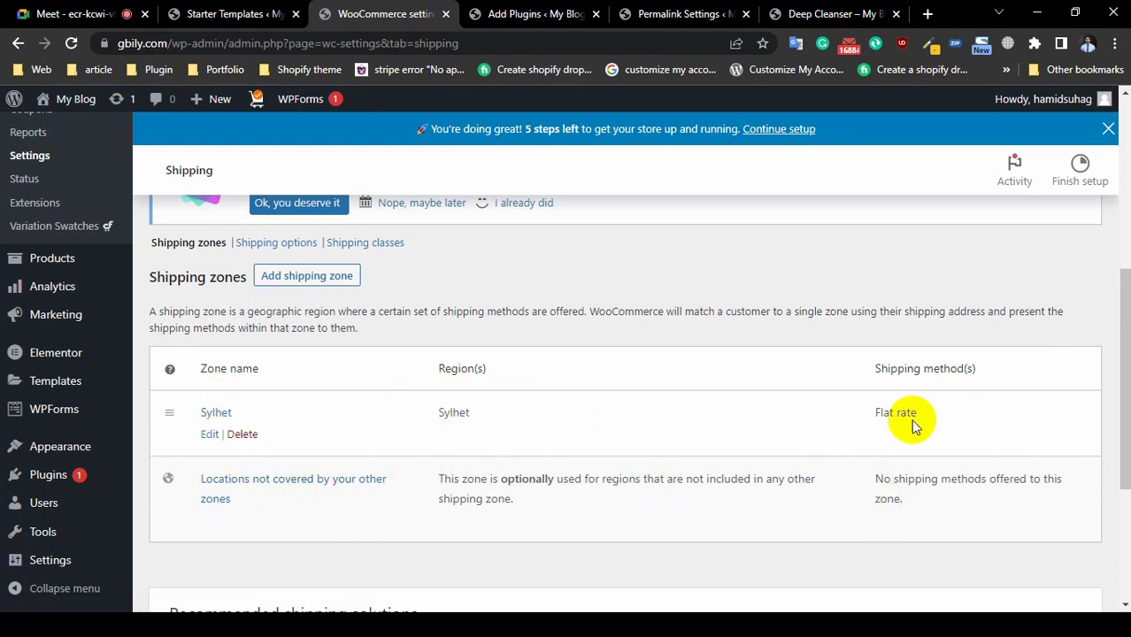
# Step: Create a new shipping zone named 'Dhaka'
pyautogui.click(303, 277)
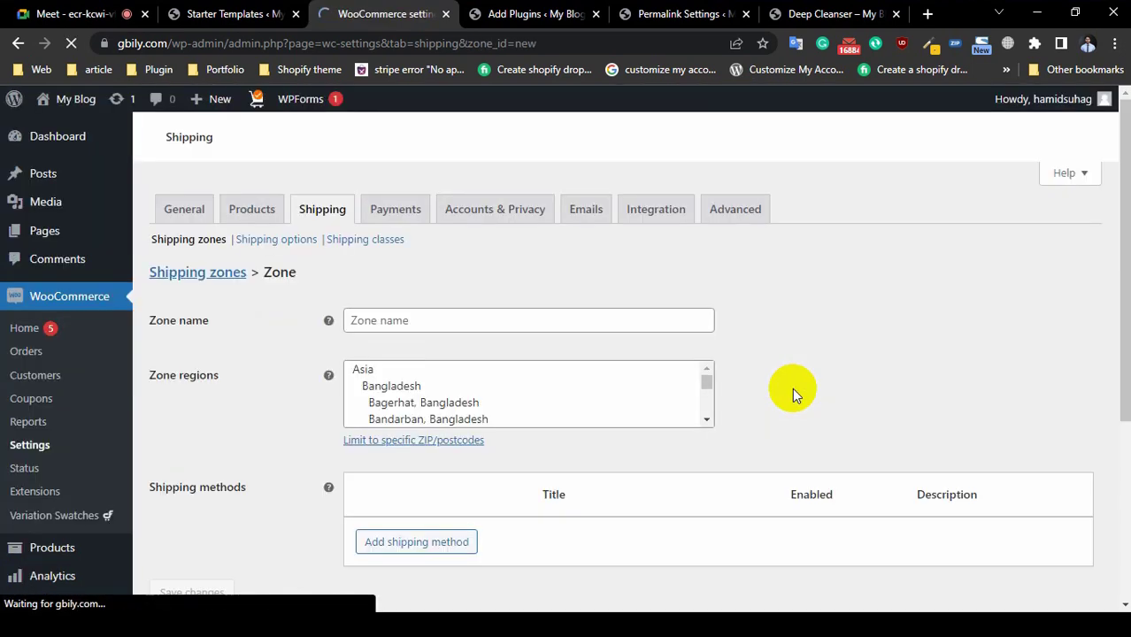
pyautogui.scroll(-4, 372, 394)
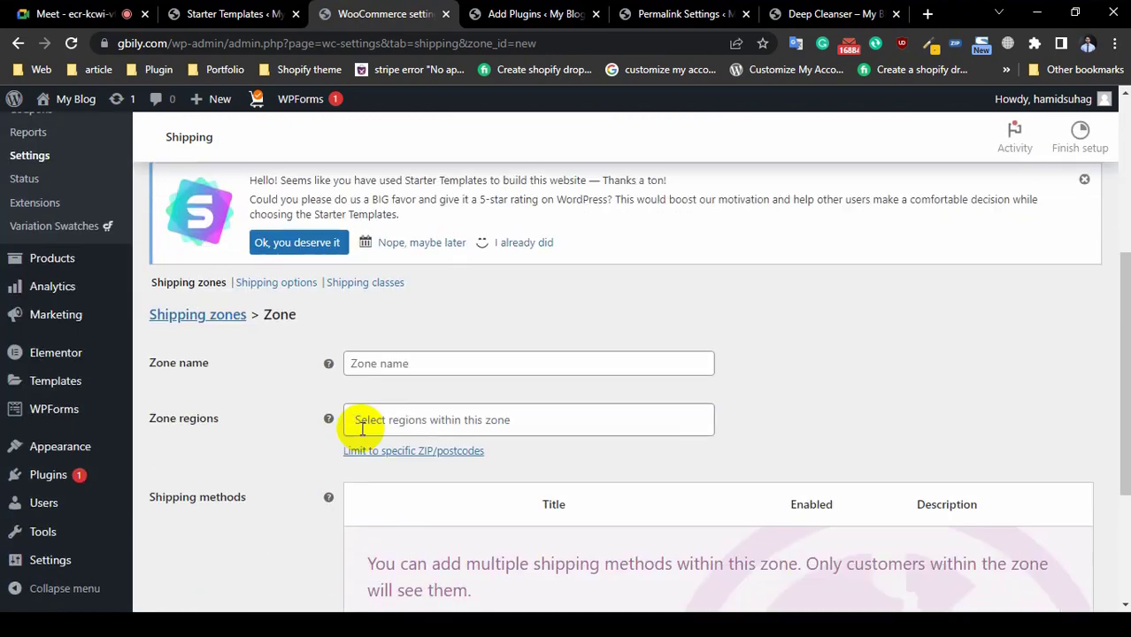
pyautogui.click(423, 406)
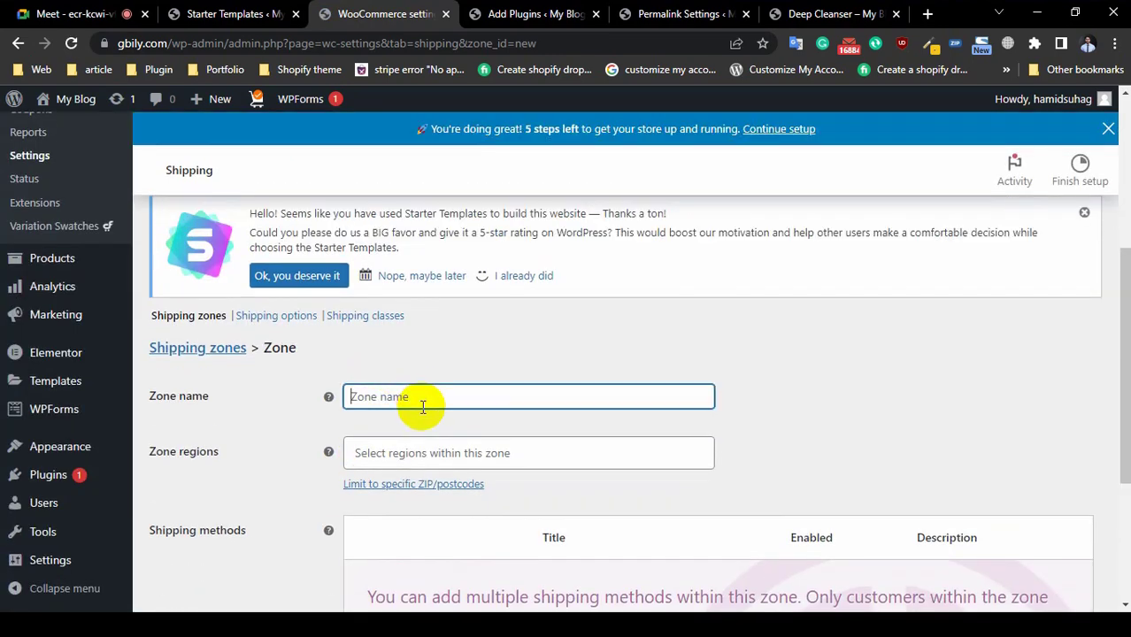
pyautogui.write('Dhaka')
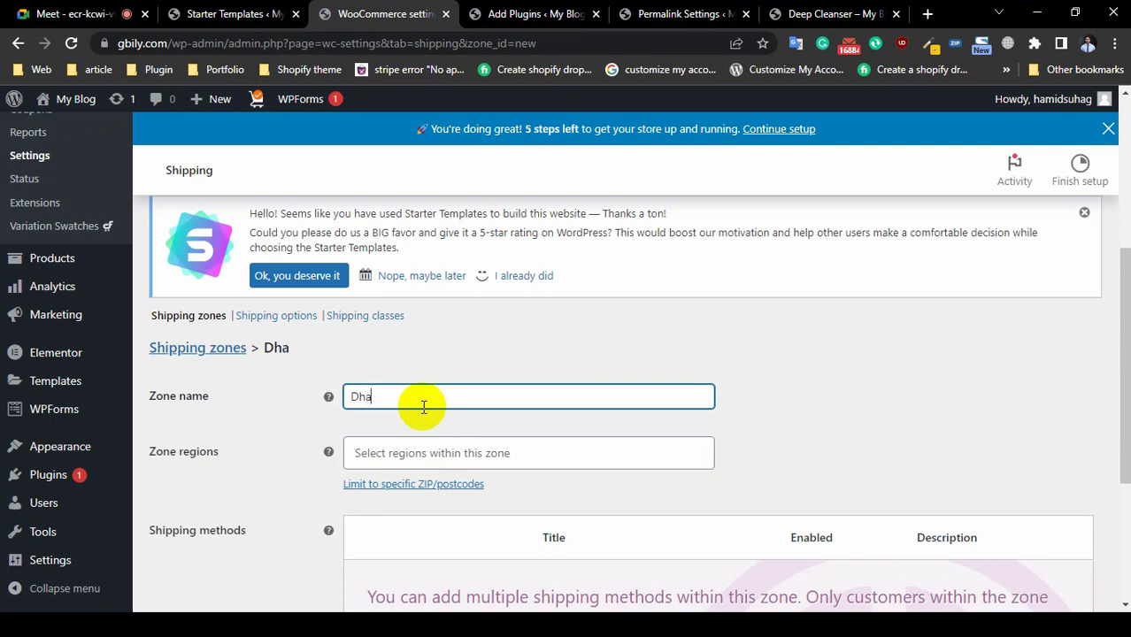
# Step: Set the Dhaka zone's region to Dhaka, Bangladesh and bring up Add shipping method
pyautogui.click(400, 452)
pyautogui.write('D')
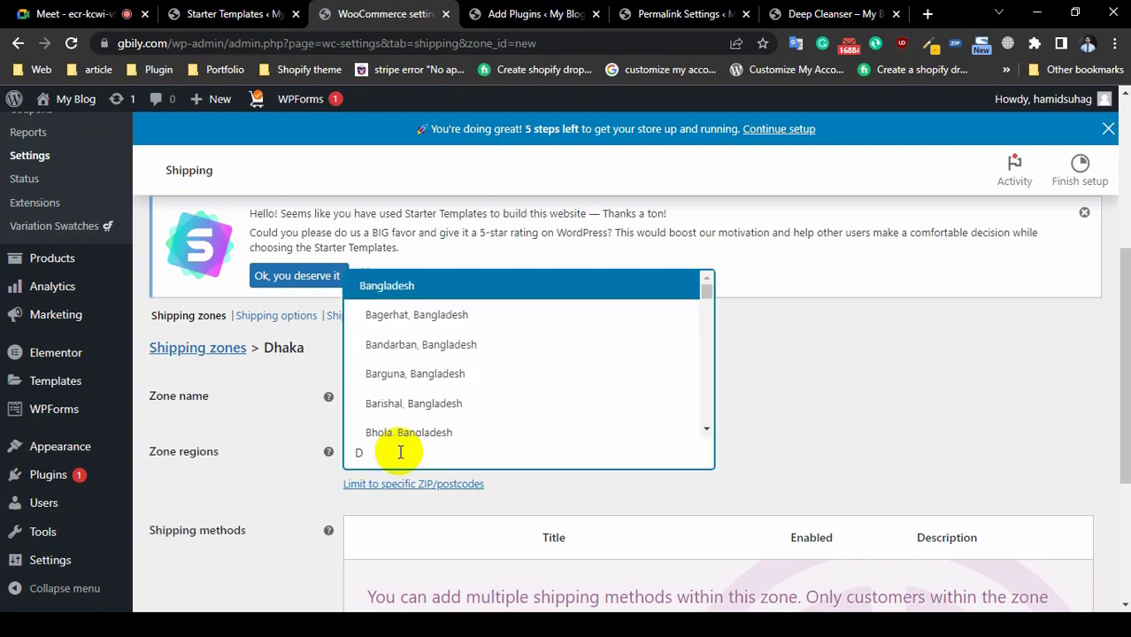
pyautogui.write('h')
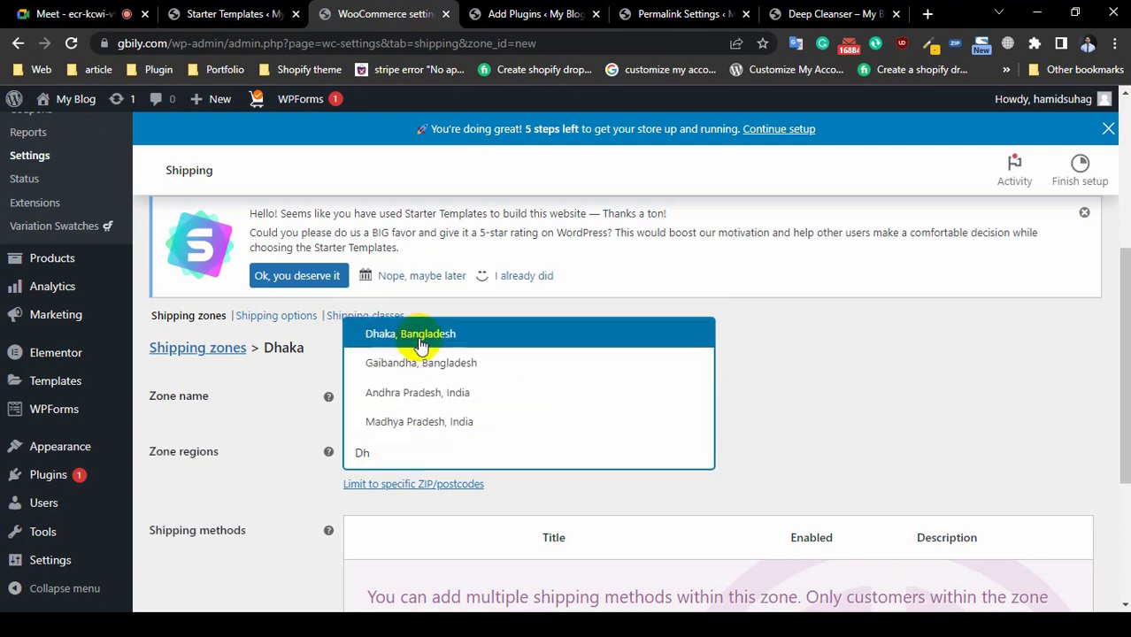
pyautogui.click(421, 344)
pyautogui.scroll(-2, 430, 438)
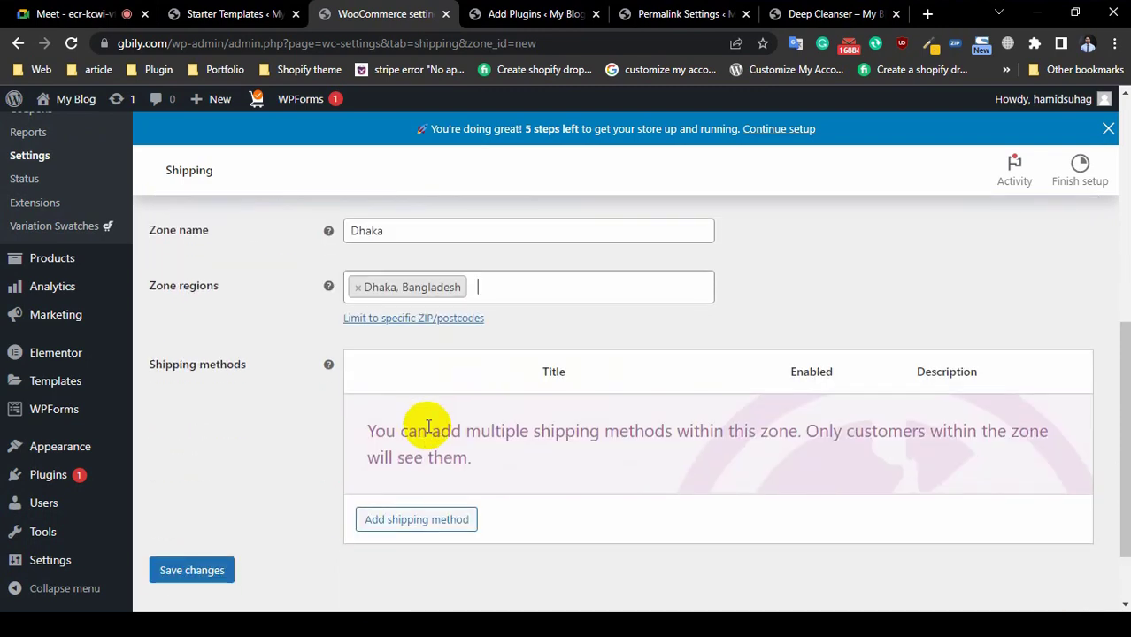
pyautogui.click(427, 523)
# Step: Add Flat rate as the Dhaka zone's shipping method
pyautogui.click(443, 353)
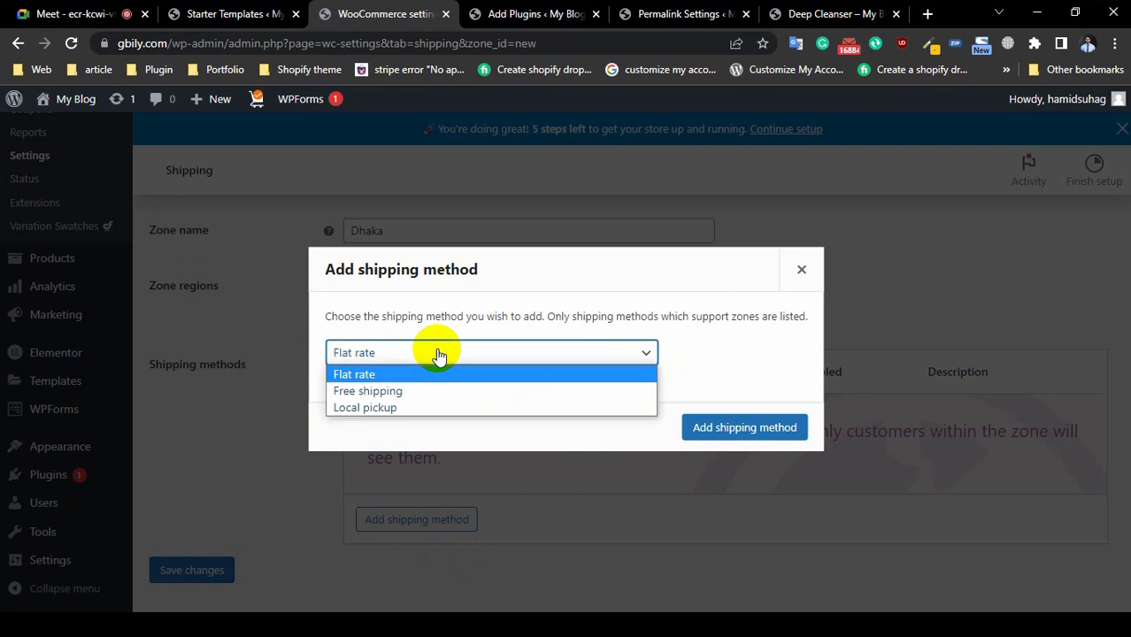
pyautogui.click(438, 354)
pyautogui.click(725, 429)
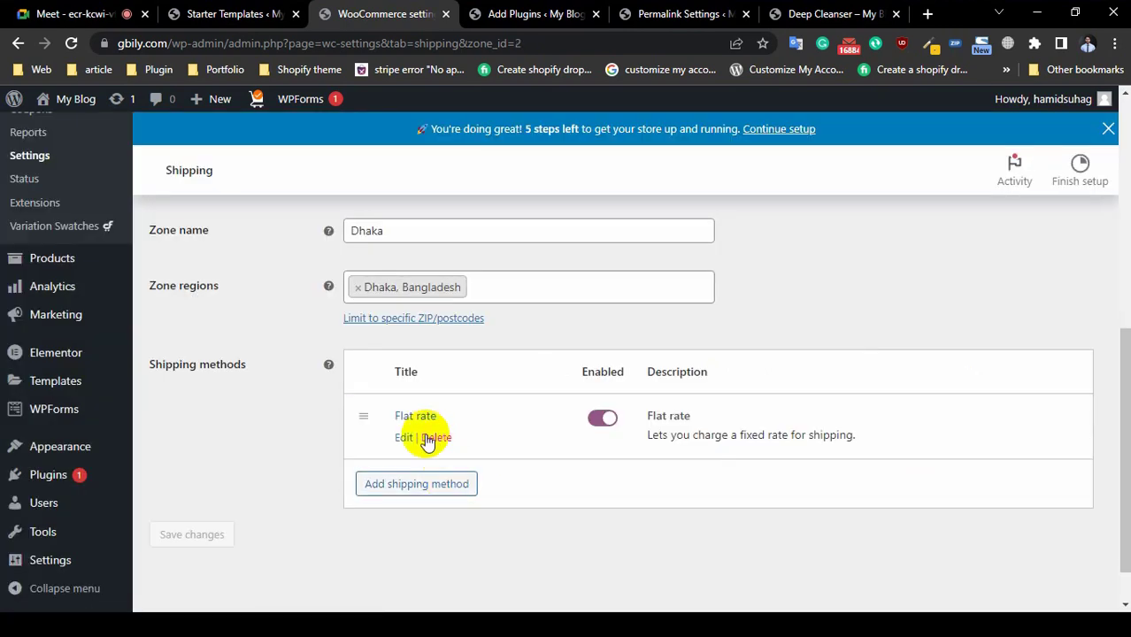
# Step: Set the Flat rate cost to 50 and save the Dhaka zone
pyautogui.click(403, 437)
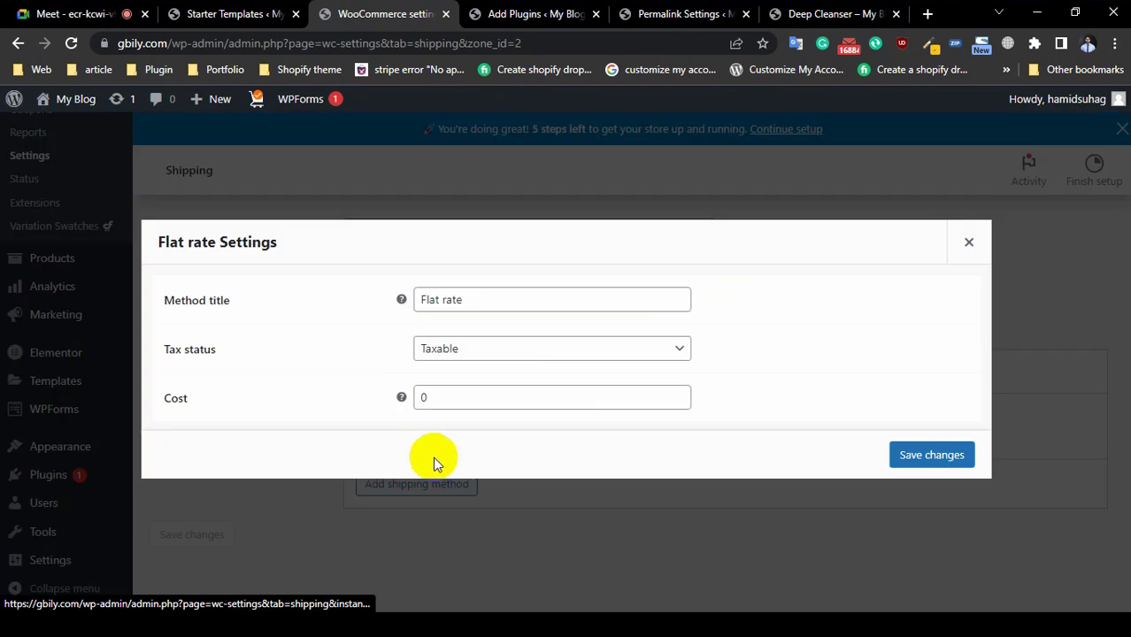
pyautogui.click(456, 402)
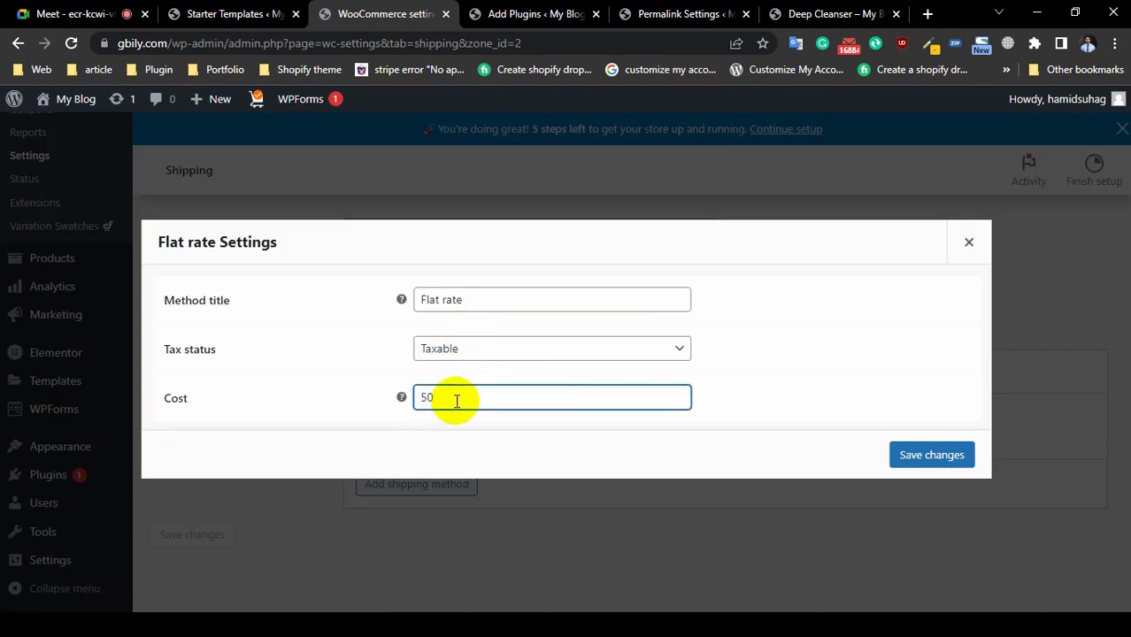
pyautogui.click(919, 455)
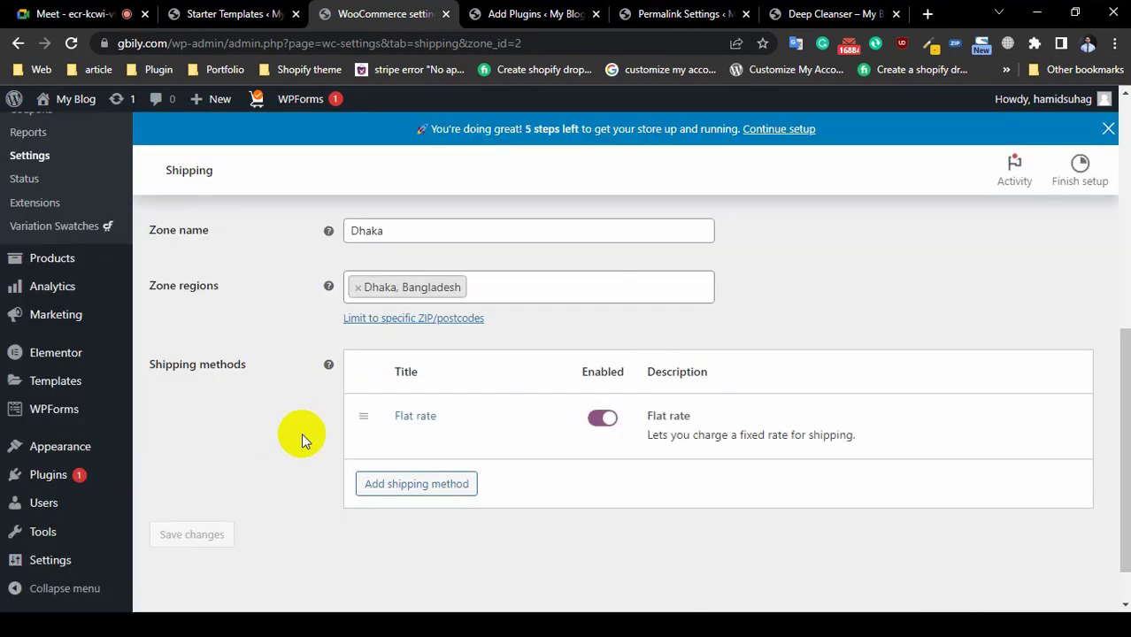
pyautogui.click(204, 531)
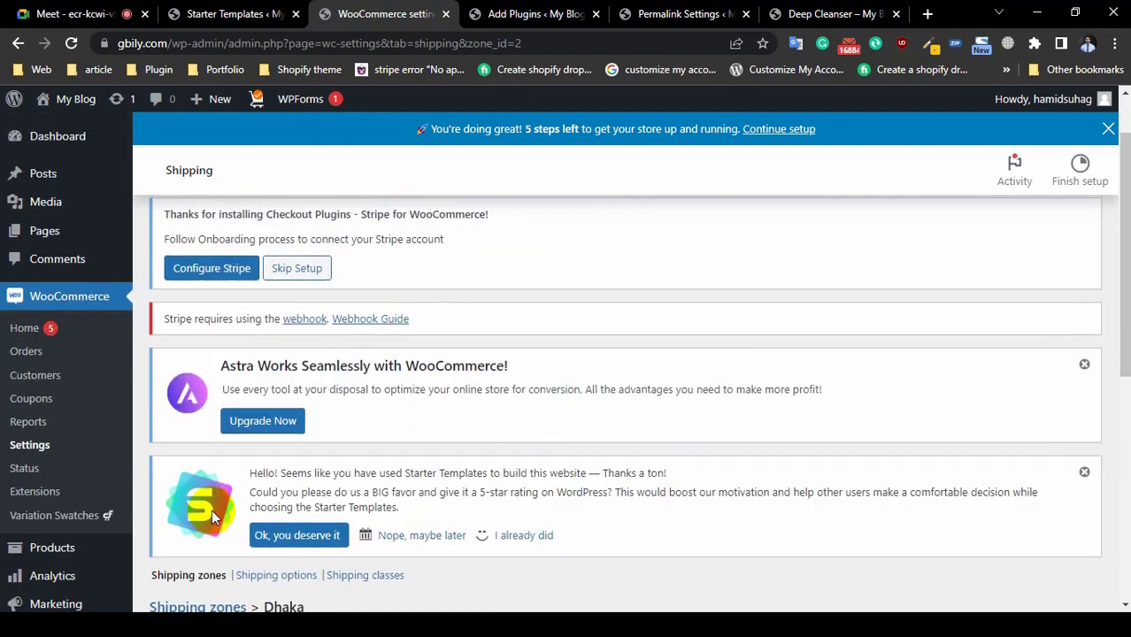
pyautogui.scroll(-1, 335, 429)
pyautogui.scroll(-3, 335, 430)
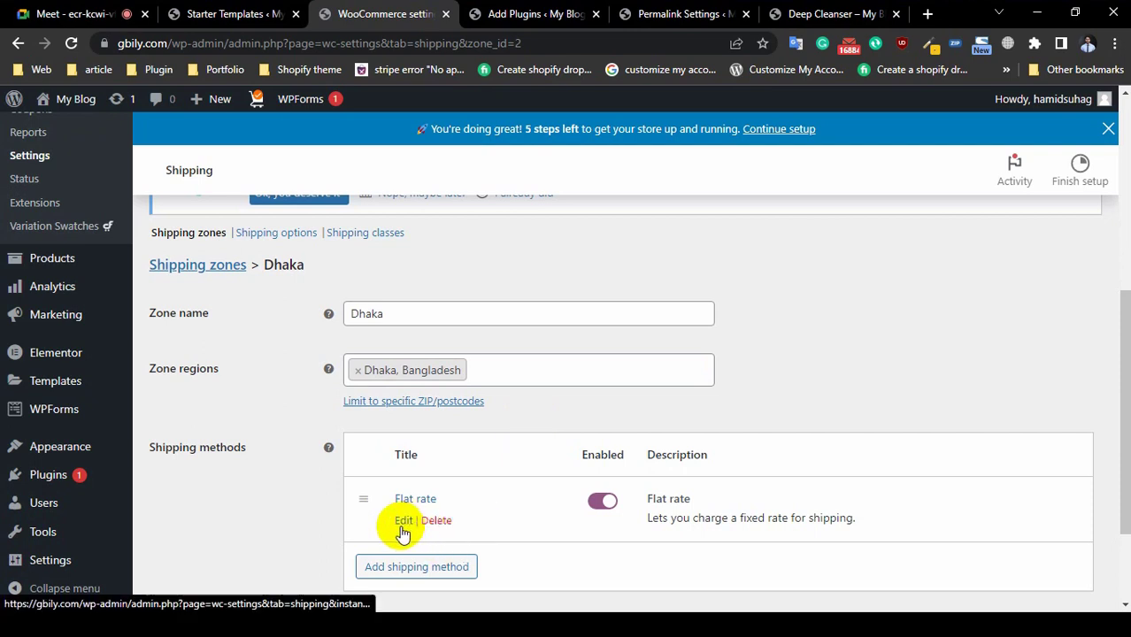
# Step: Clear the Dhaka Flat rate's cost of 50 and save it empty
pyautogui.click(403, 519)
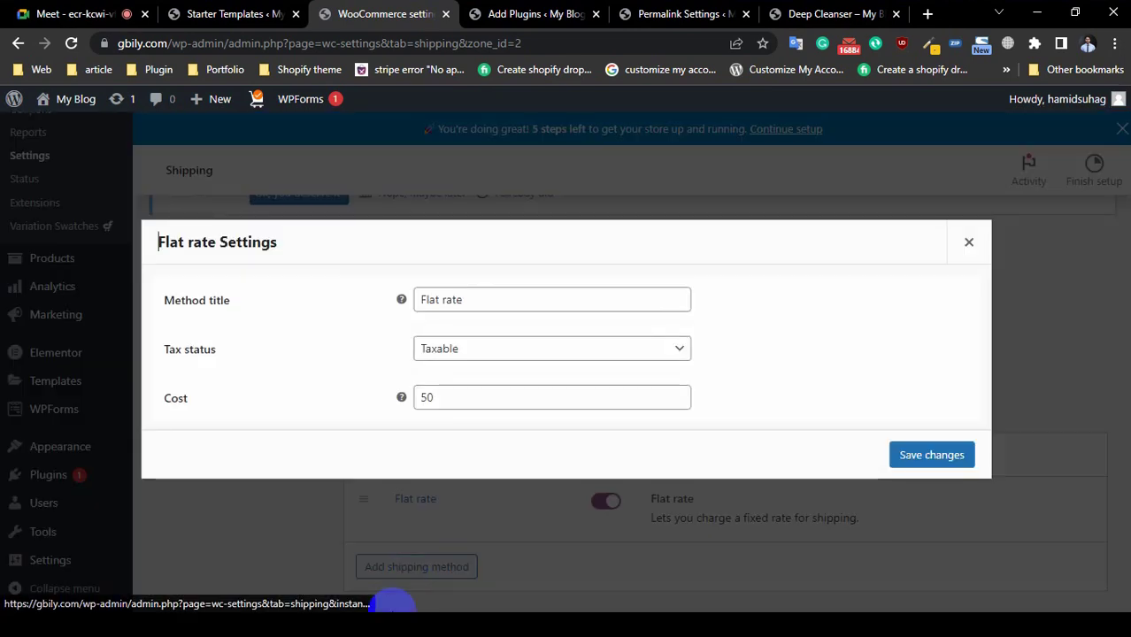
pyautogui.click(471, 302)
pyautogui.click(669, 348)
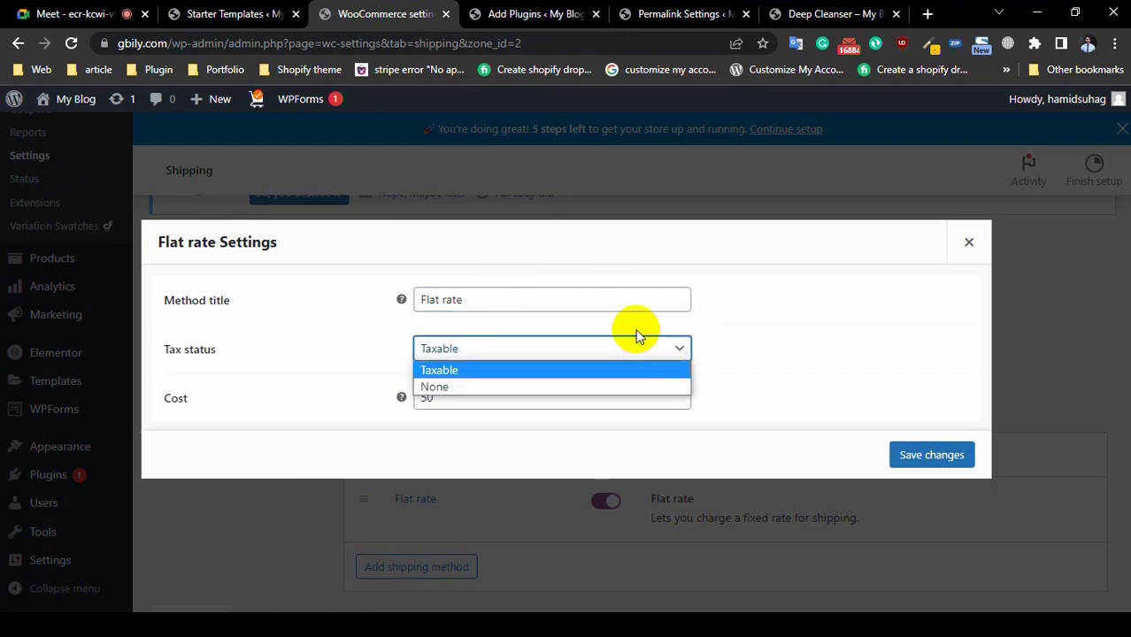
pyautogui.click(554, 300)
pyautogui.click(470, 390)
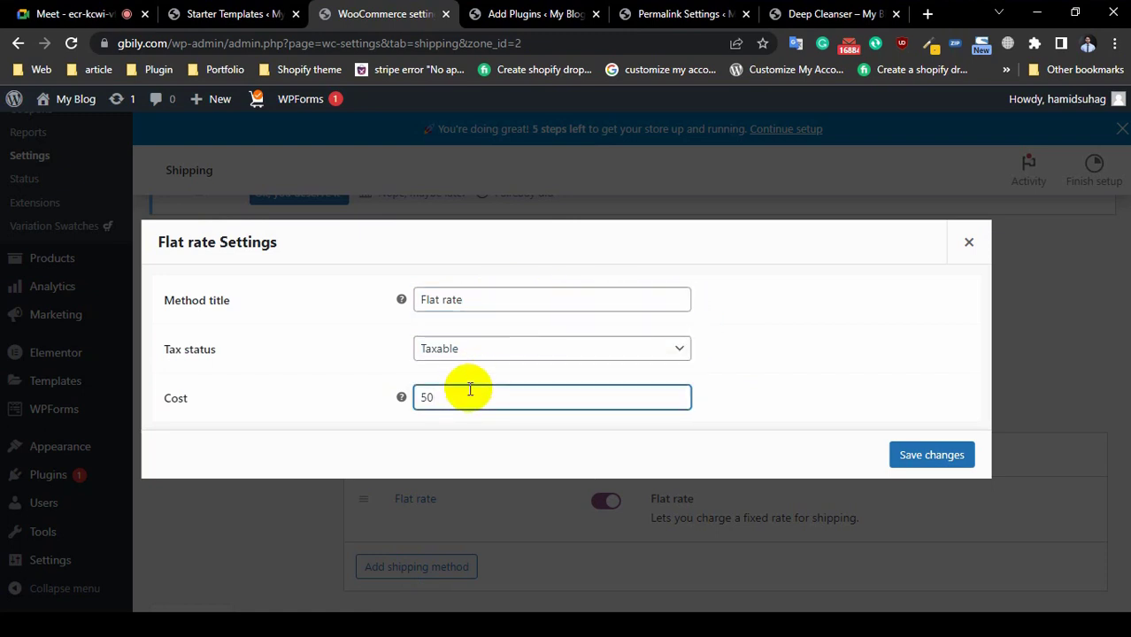
pyautogui.press('BackSpace')
pyautogui.press('BackSpace')
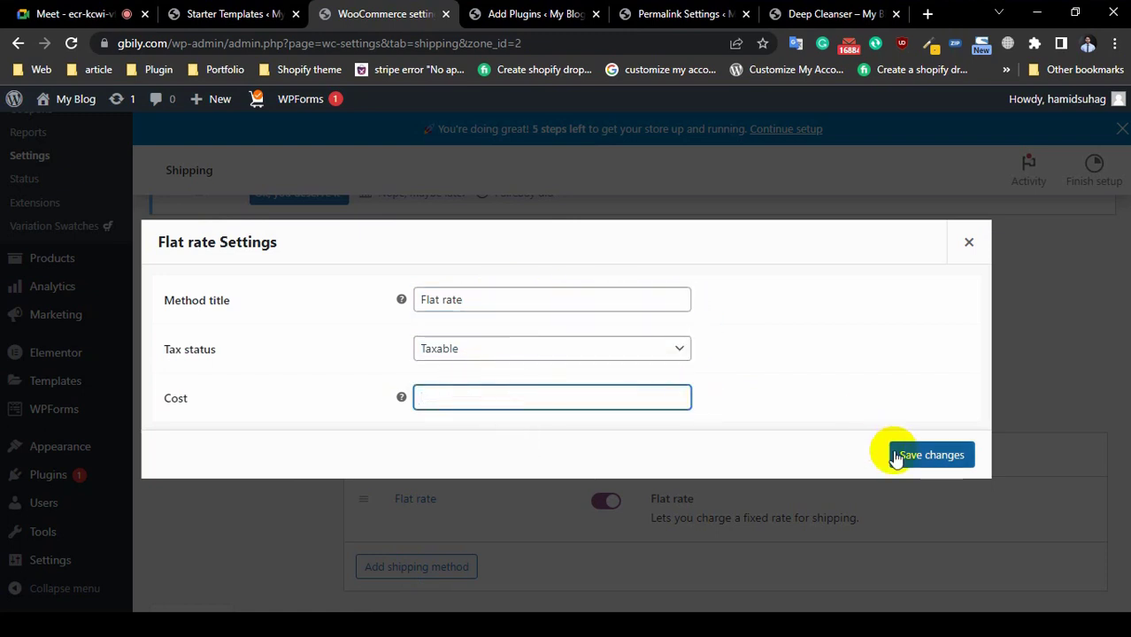
pyautogui.click(929, 455)
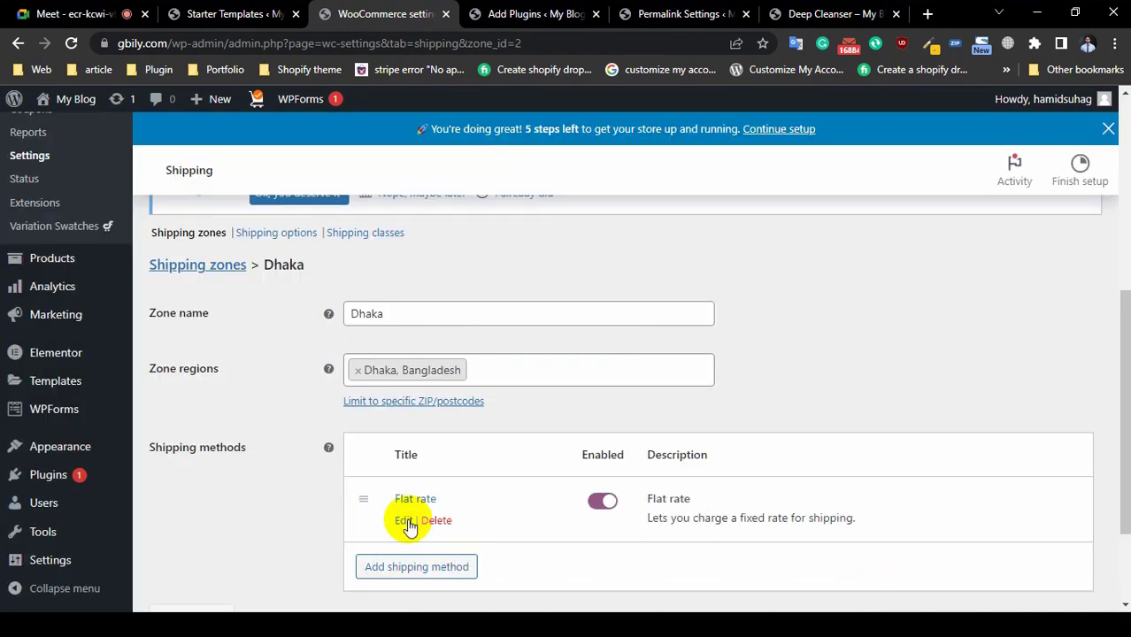
# Step: Disable the Flat rate method, then delete it from the Dhaka zone
pyautogui.click(602, 502)
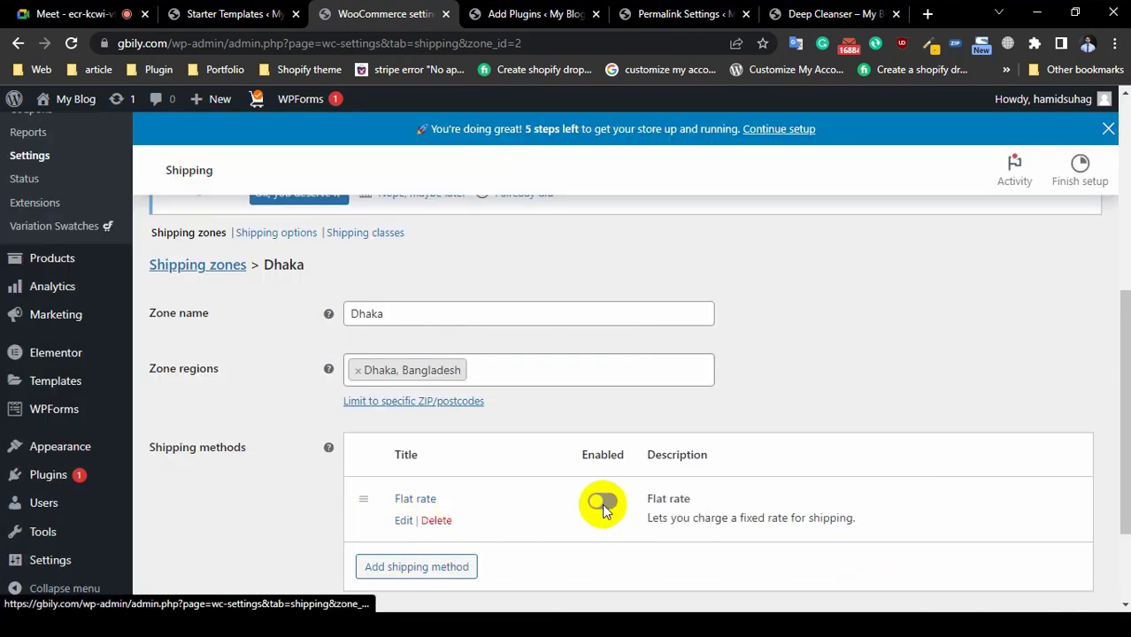
pyautogui.click(403, 521)
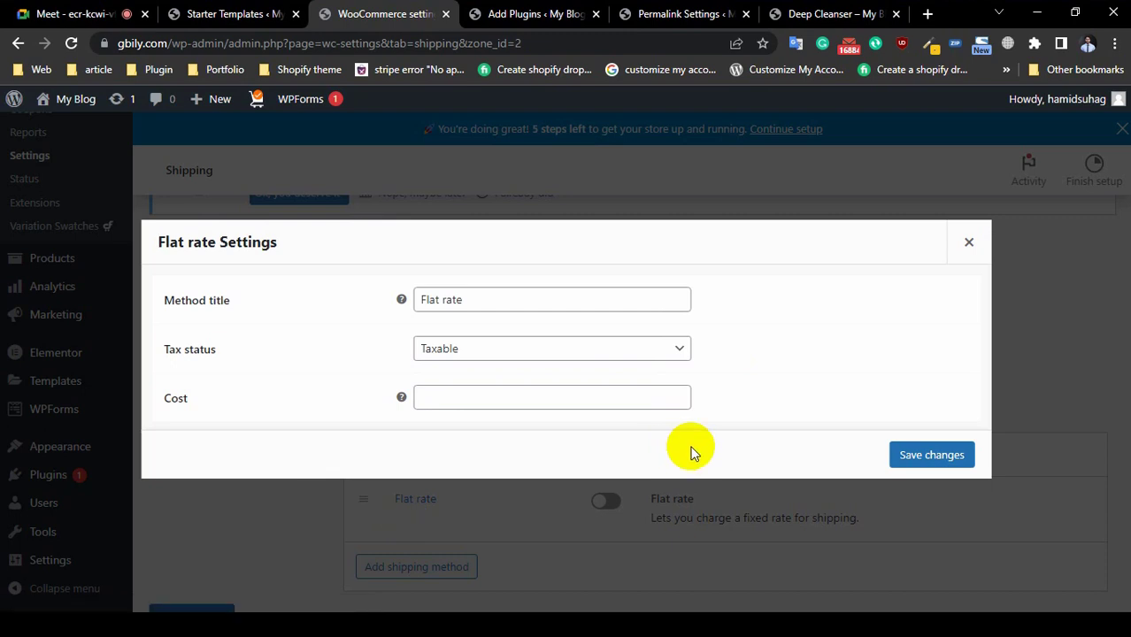
pyautogui.click(435, 298)
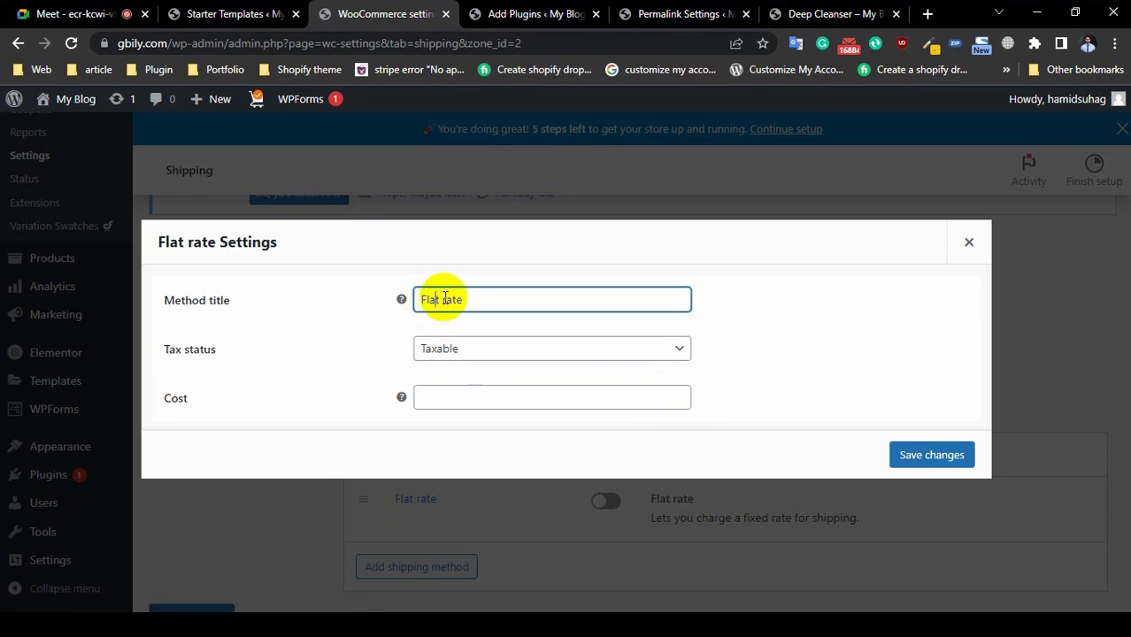
pyautogui.click(460, 394)
pyautogui.click(968, 241)
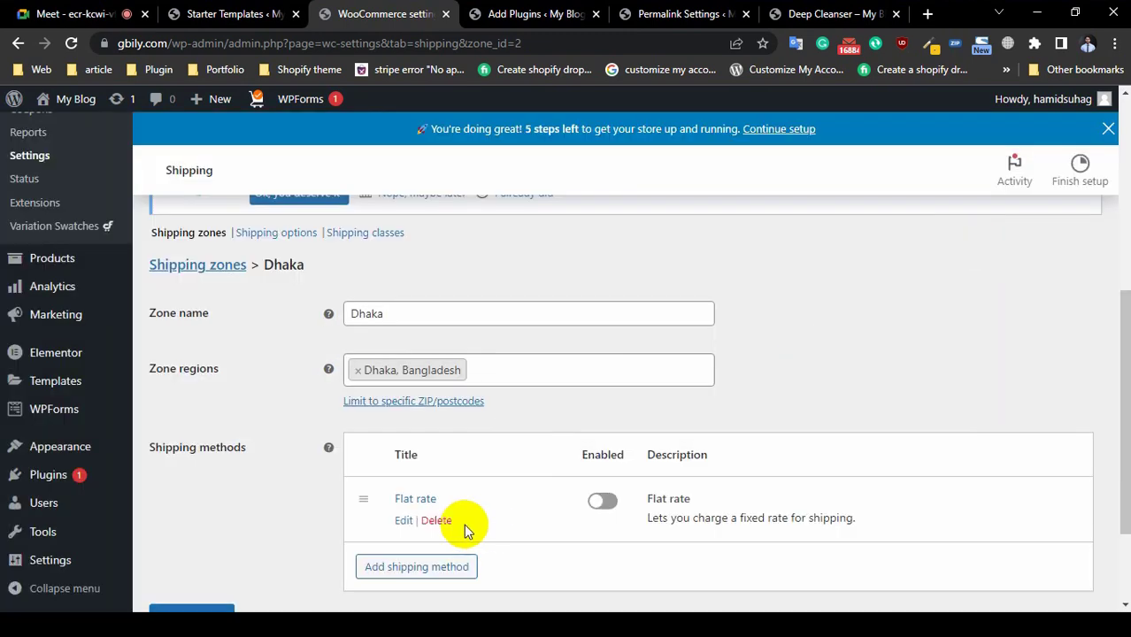
pyautogui.click(438, 521)
pyautogui.scroll(-2, 451, 522)
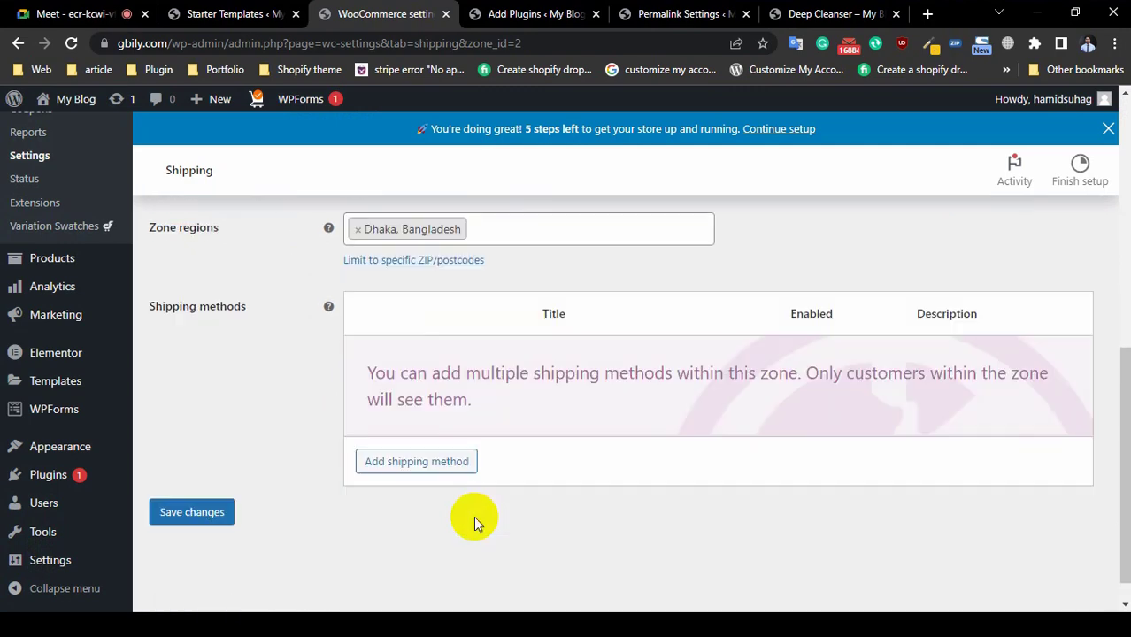
# Step: Add Free shipping to the Dhaka zone in place of the deleted Flat rate
pyautogui.click(434, 437)
pyautogui.click(407, 354)
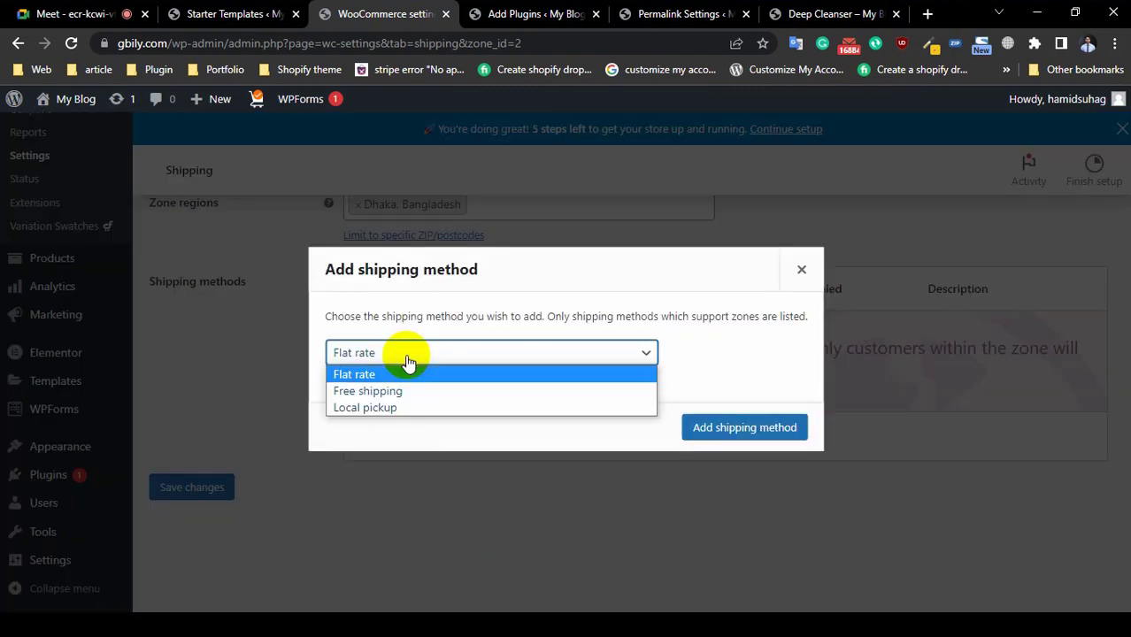
pyautogui.click(399, 390)
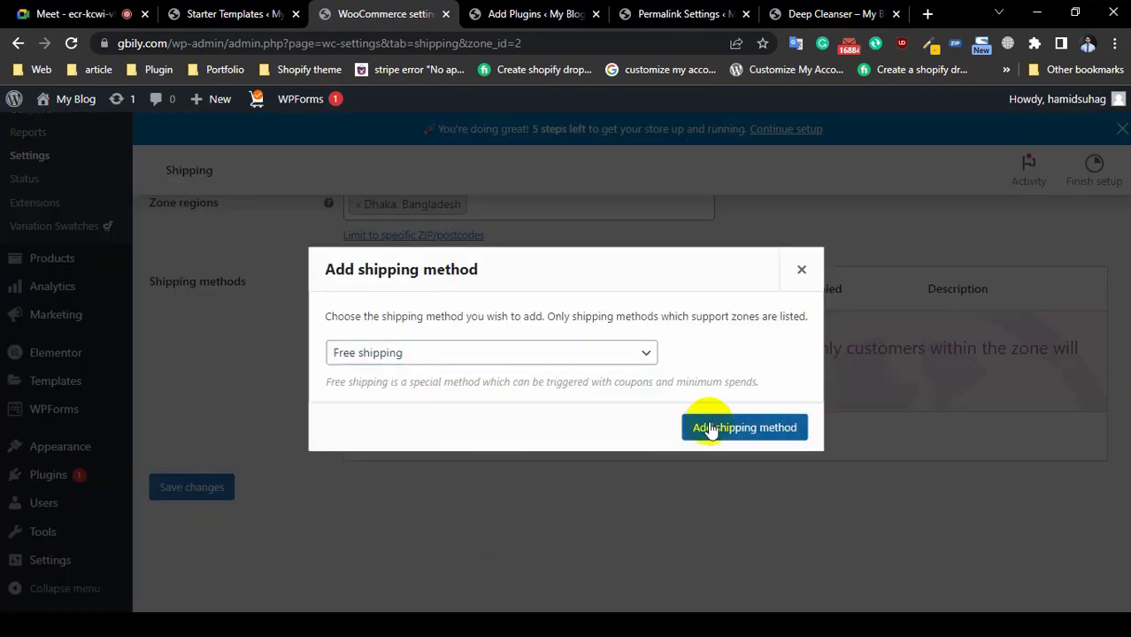
pyautogui.click(711, 428)
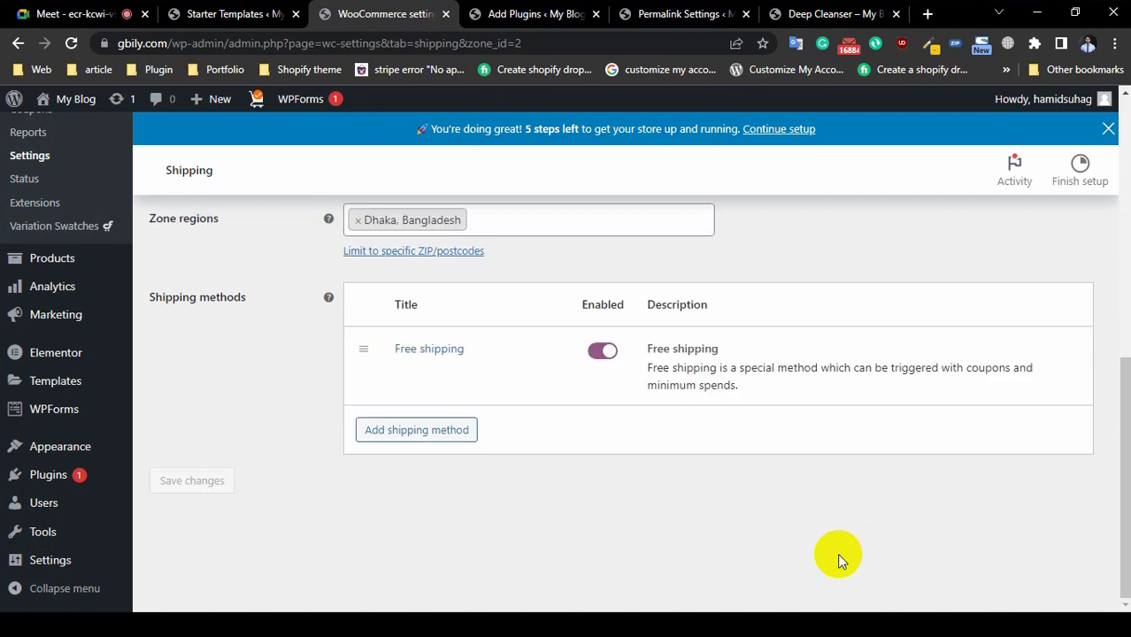
pyautogui.scroll(1, 467, 479)
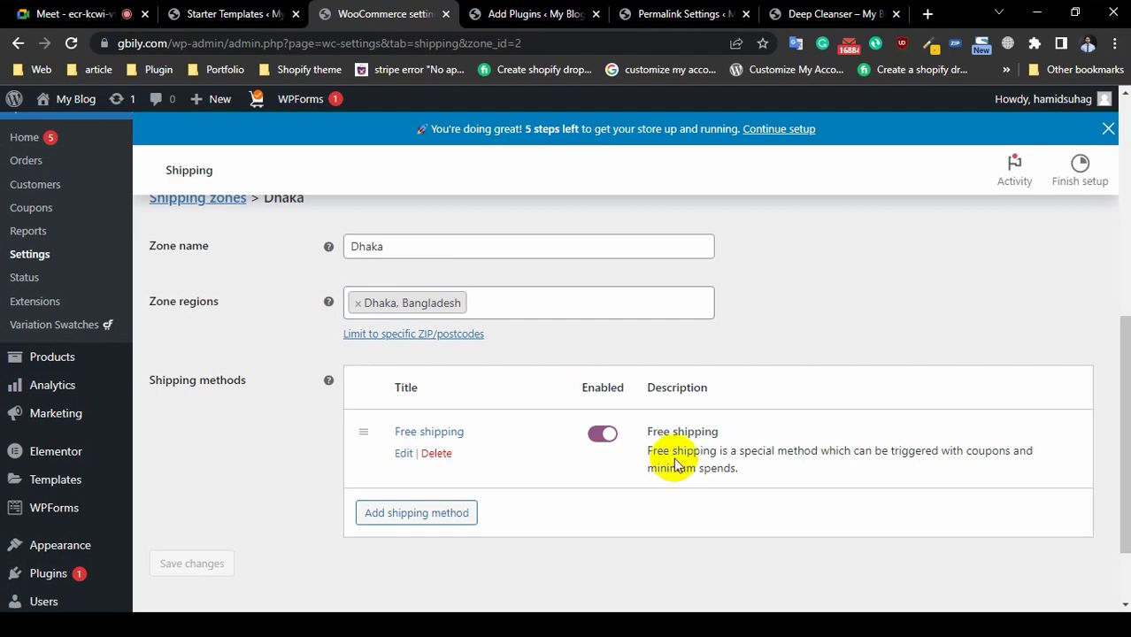
pyautogui.scroll(4, 643, 398)
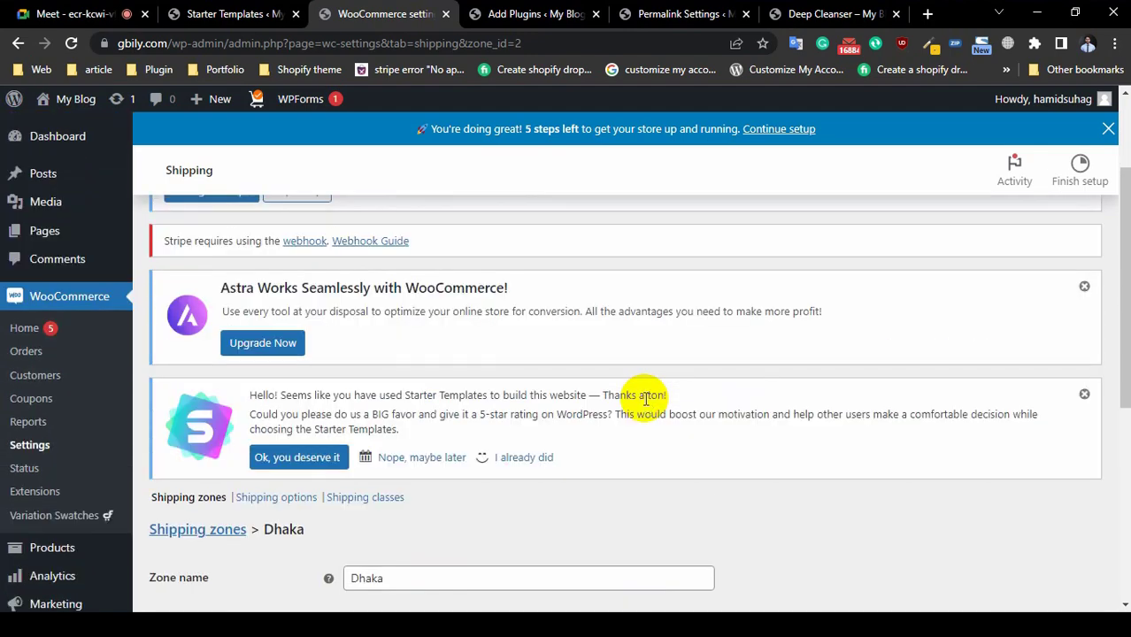
pyautogui.scroll(2, 645, 398)
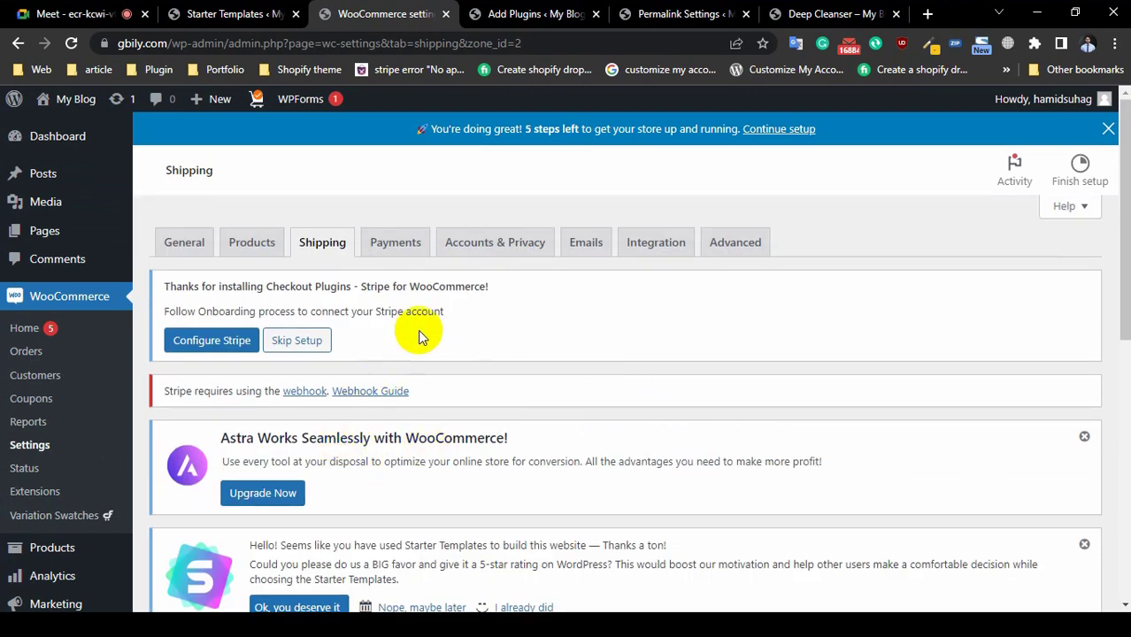
# Step: Turn on Cash on delivery in the Payments tab, leaving the other offline methods off
pyautogui.click(392, 249)
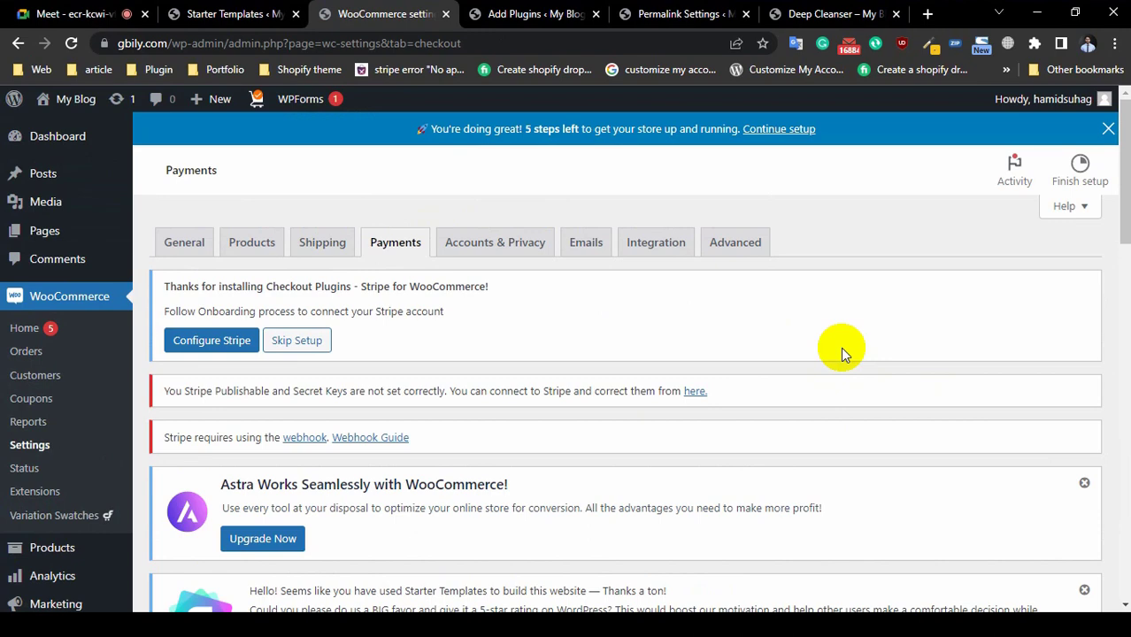
pyautogui.scroll(-8, 770, 386)
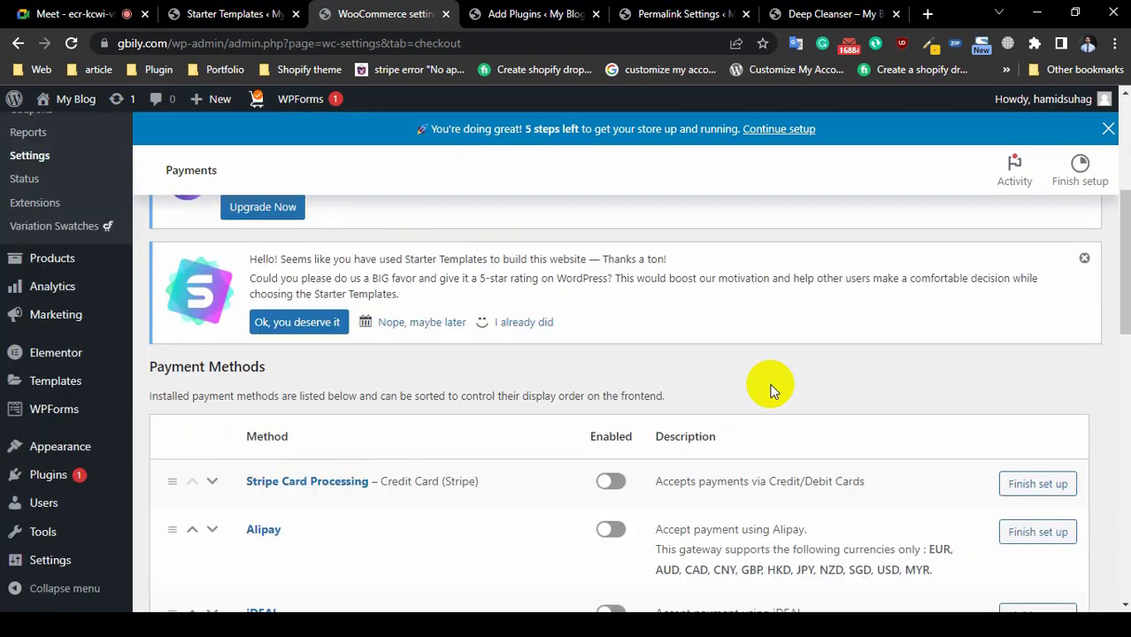
pyautogui.scroll(-5, 434, 407)
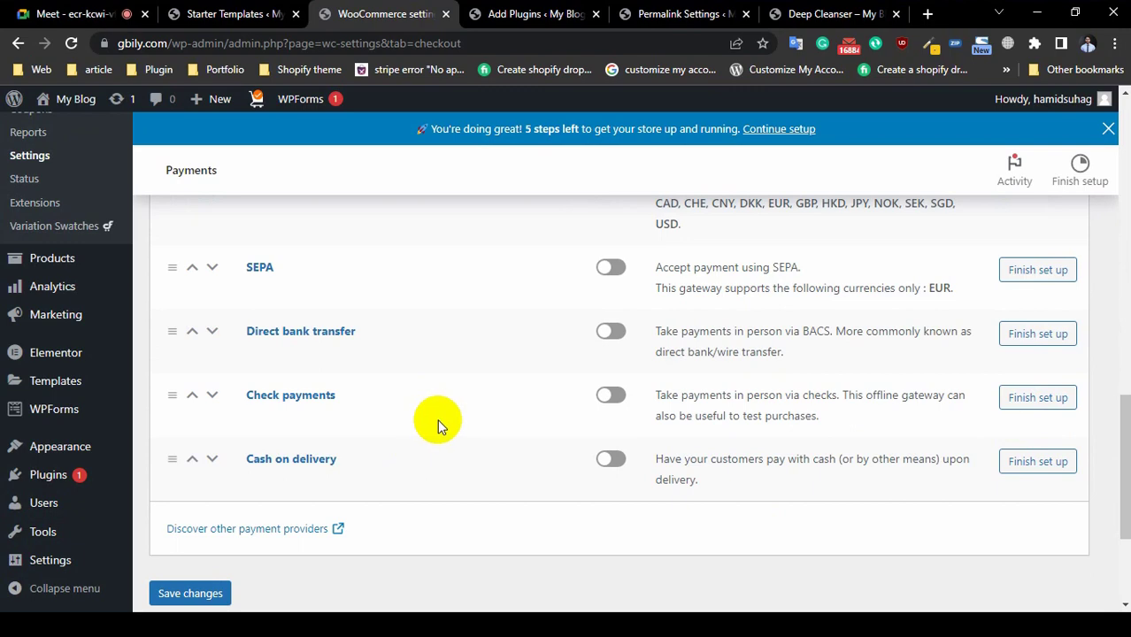
pyautogui.scroll(15, 423, 439)
pyautogui.scroll(-8, 423, 438)
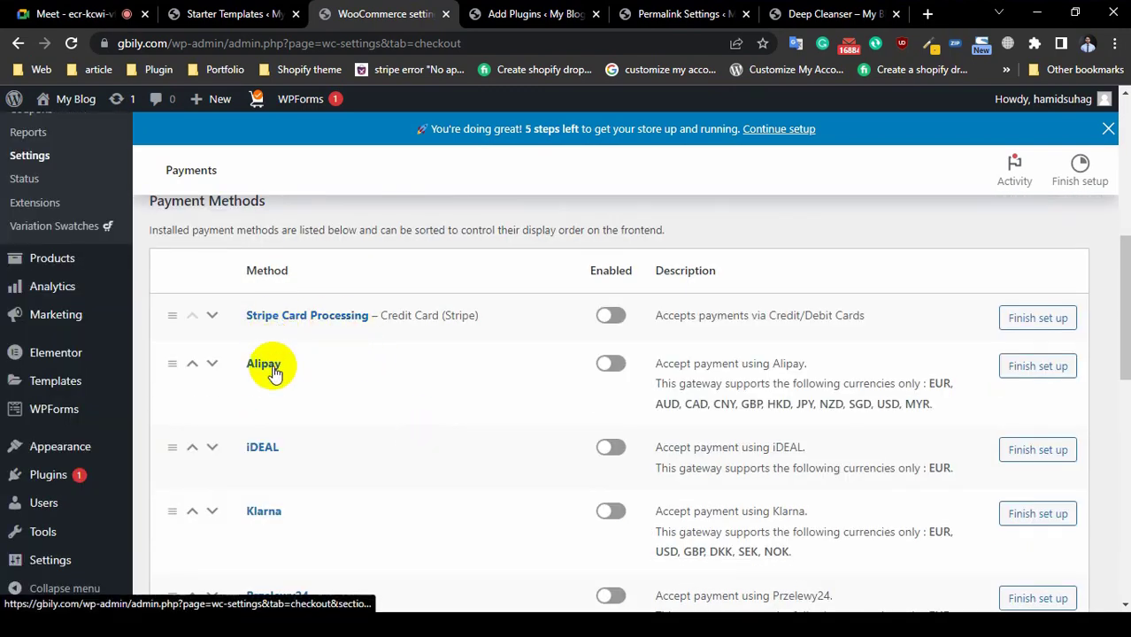
pyautogui.scroll(-5, 280, 389)
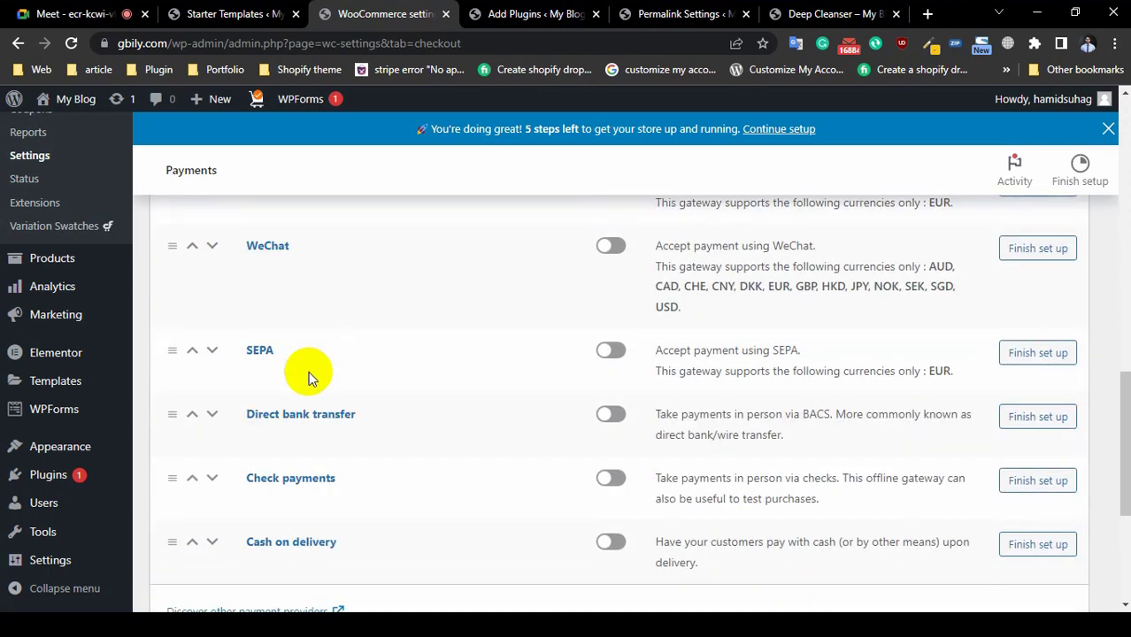
pyautogui.scroll(6, 431, 412)
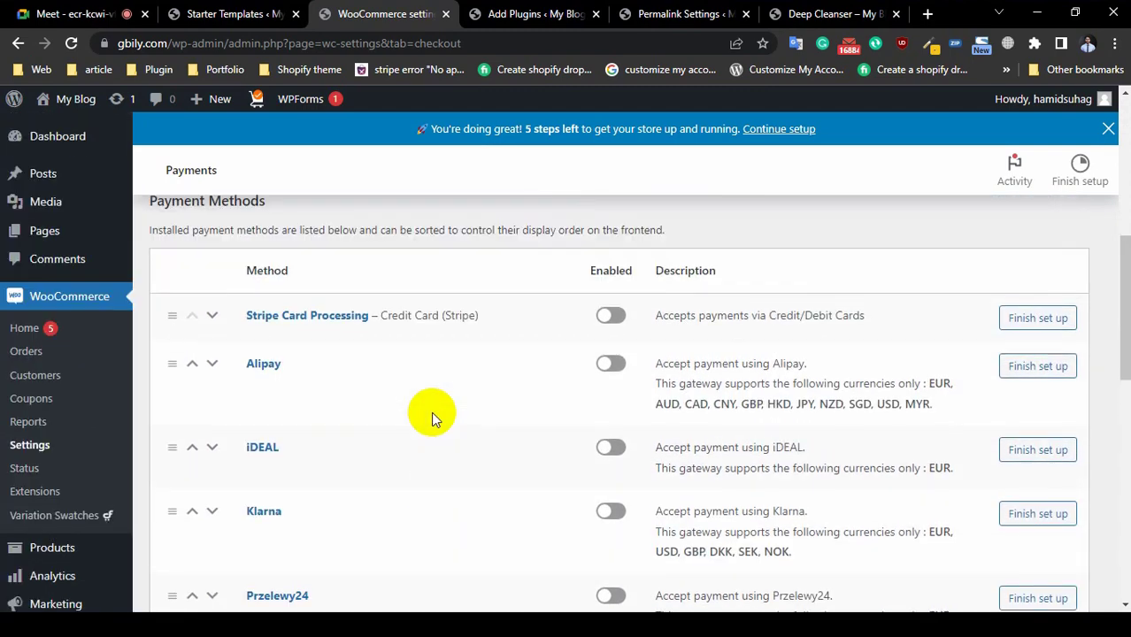
pyautogui.scroll(-6, 431, 412)
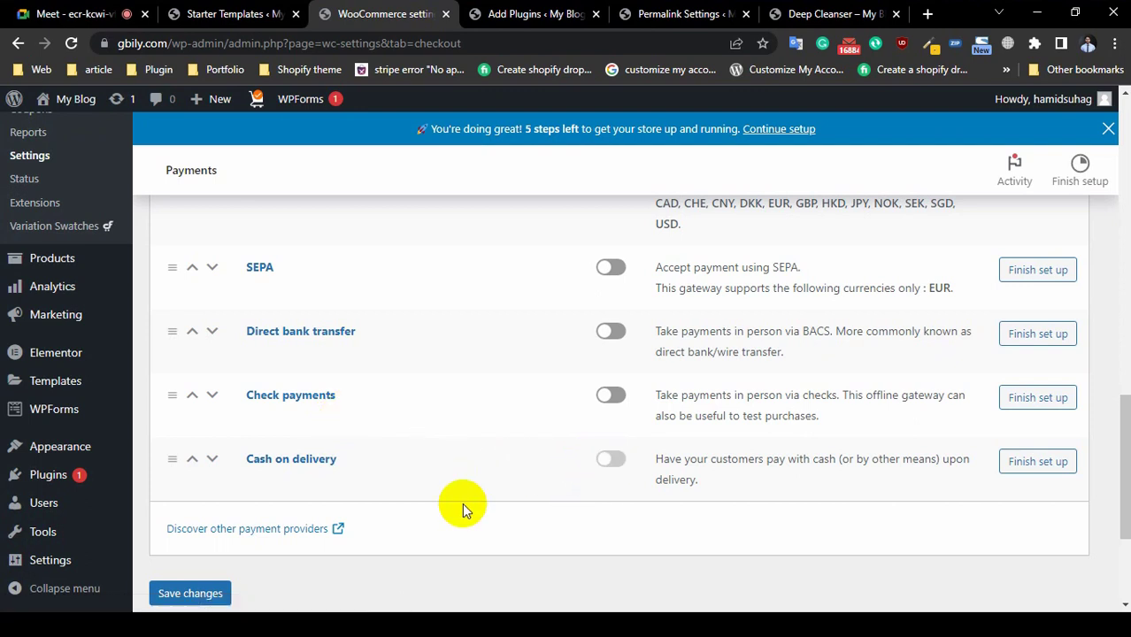
pyautogui.click(611, 459)
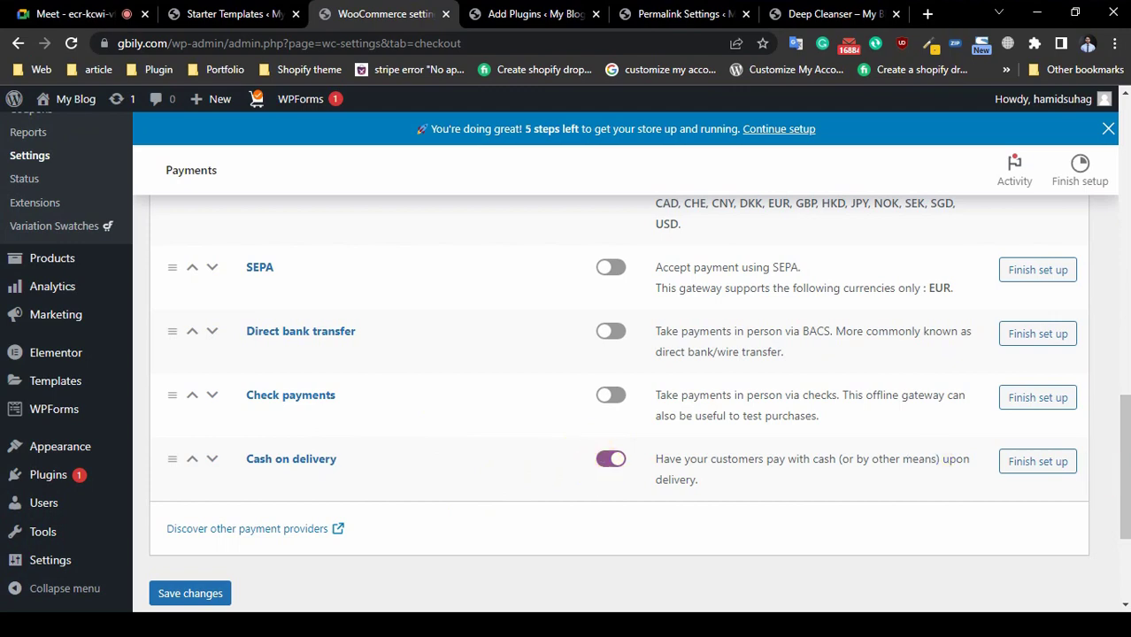
pyautogui.click(1039, 462)
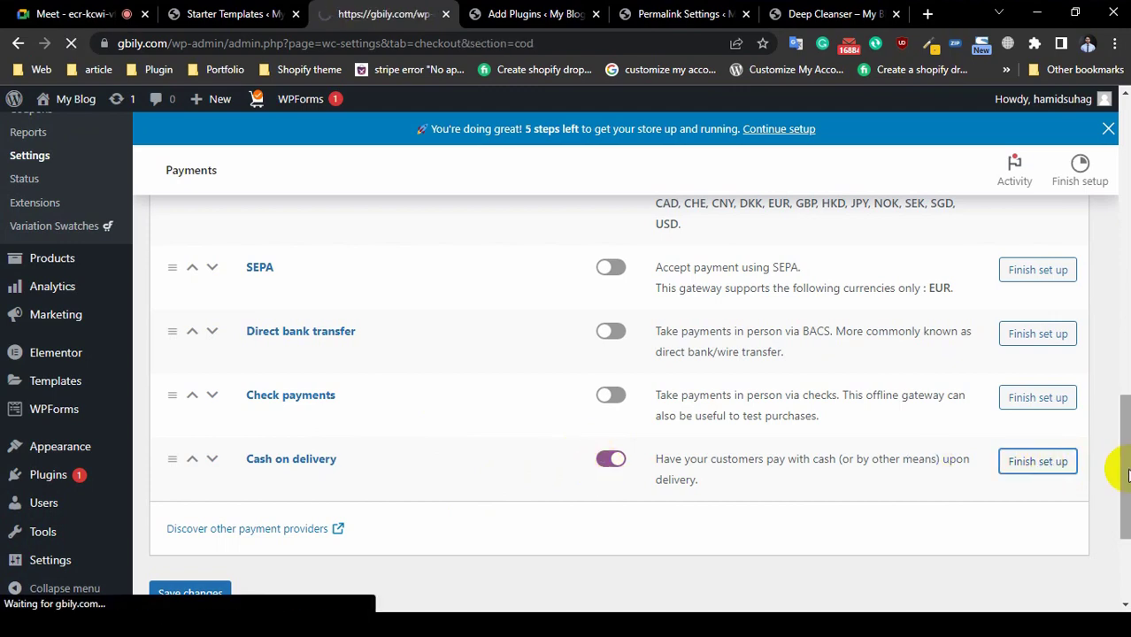
# Step: Keep the Cash on delivery title, description and 'Pay with cash upon delivery' instructions unchanged
pyautogui.scroll(-7, 731, 432)
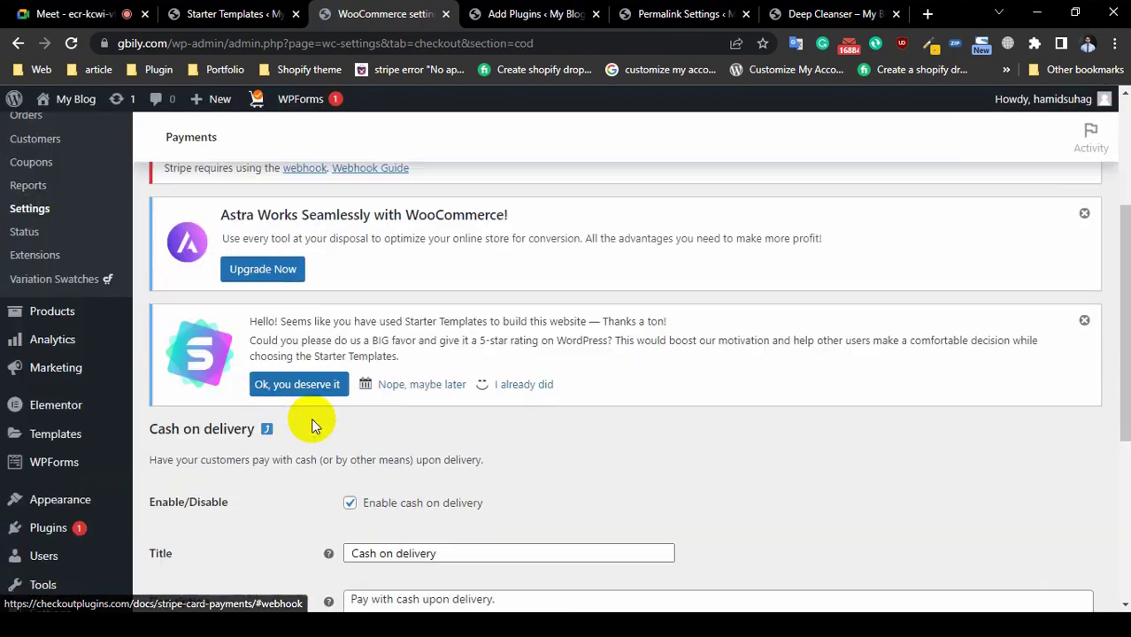
pyautogui.scroll(3, 690, 431)
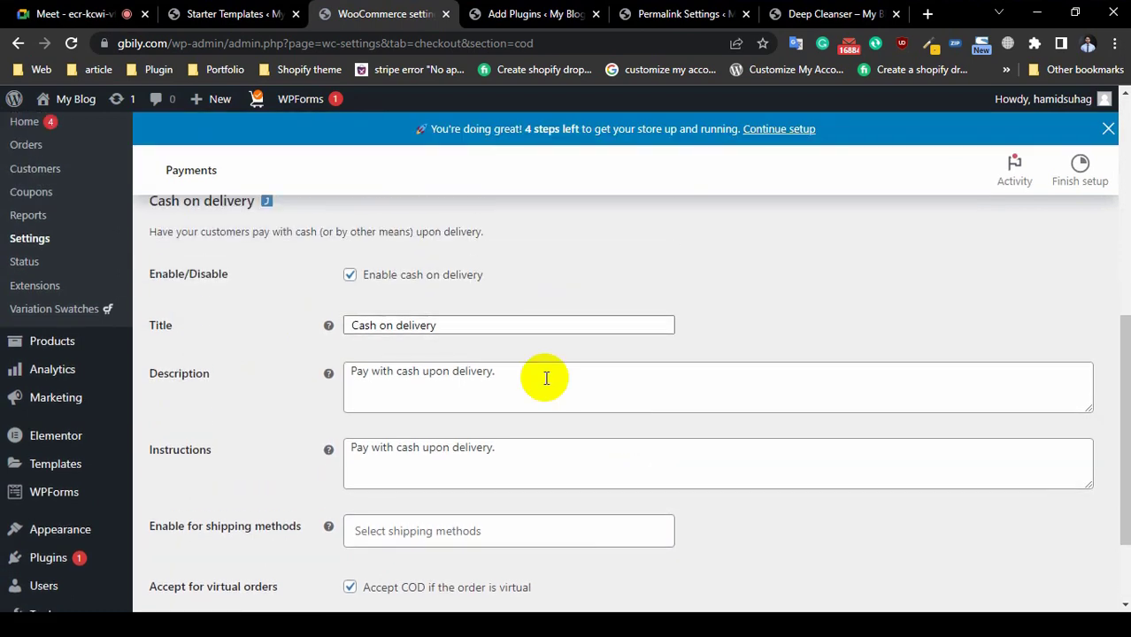
pyautogui.tripleClick(409, 325)
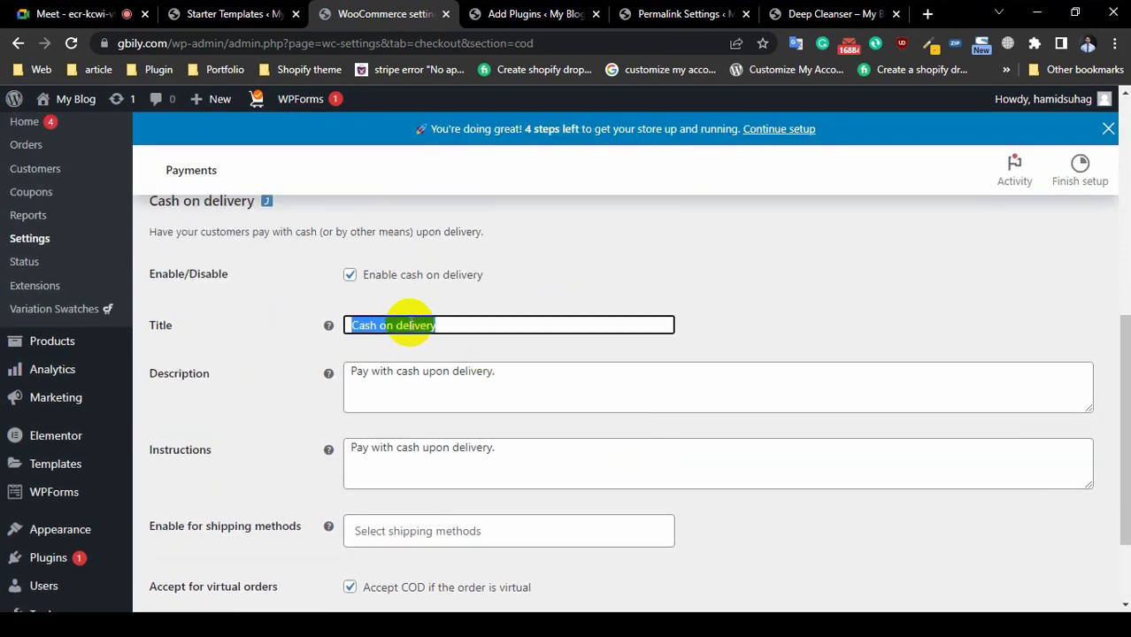
pyautogui.click(470, 323)
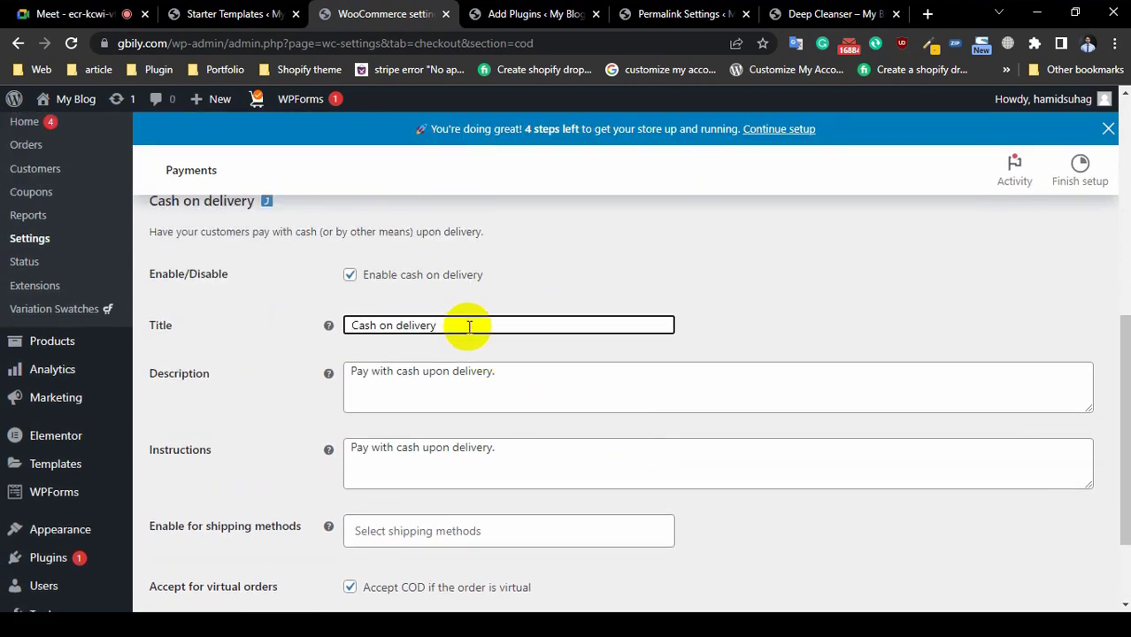
pyautogui.tripleClick(421, 376)
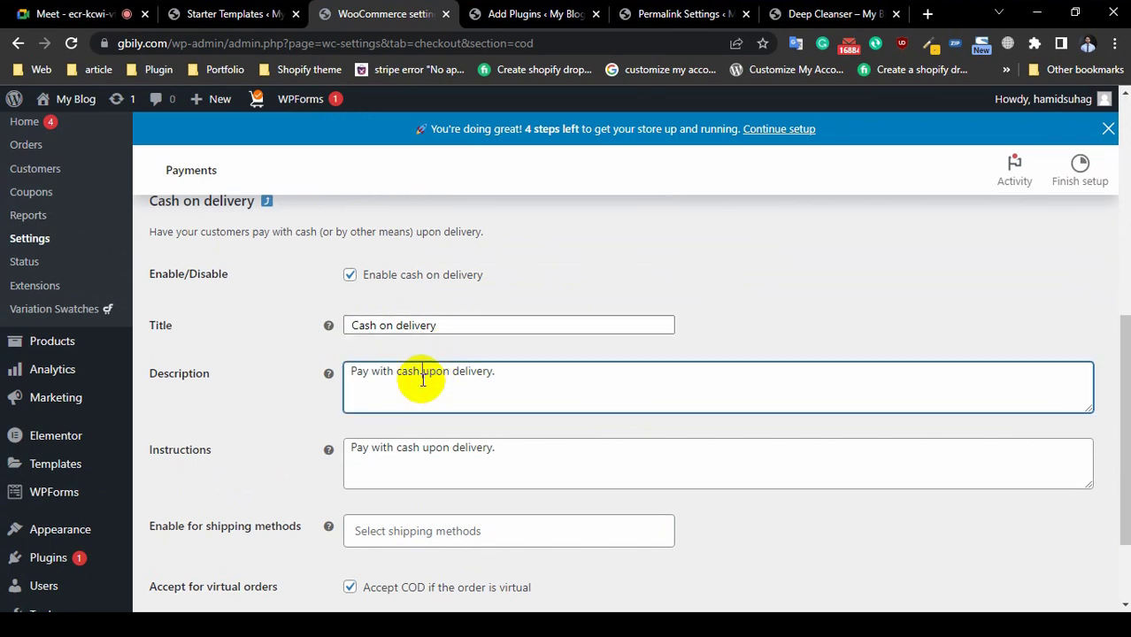
pyautogui.click(524, 378)
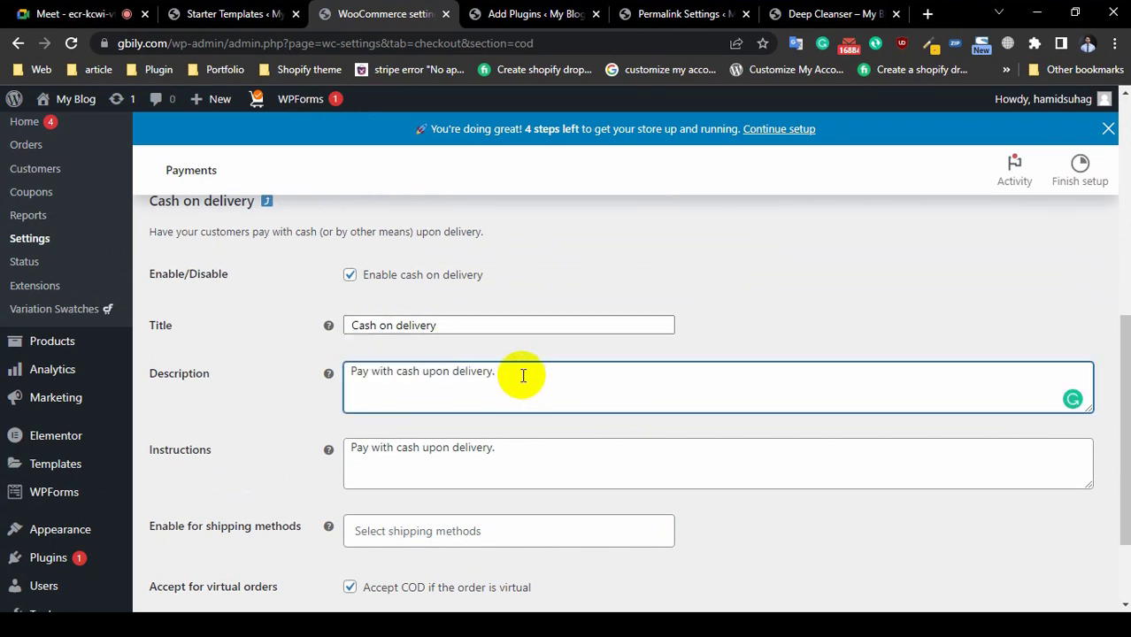
pyautogui.doubleClick(443, 458)
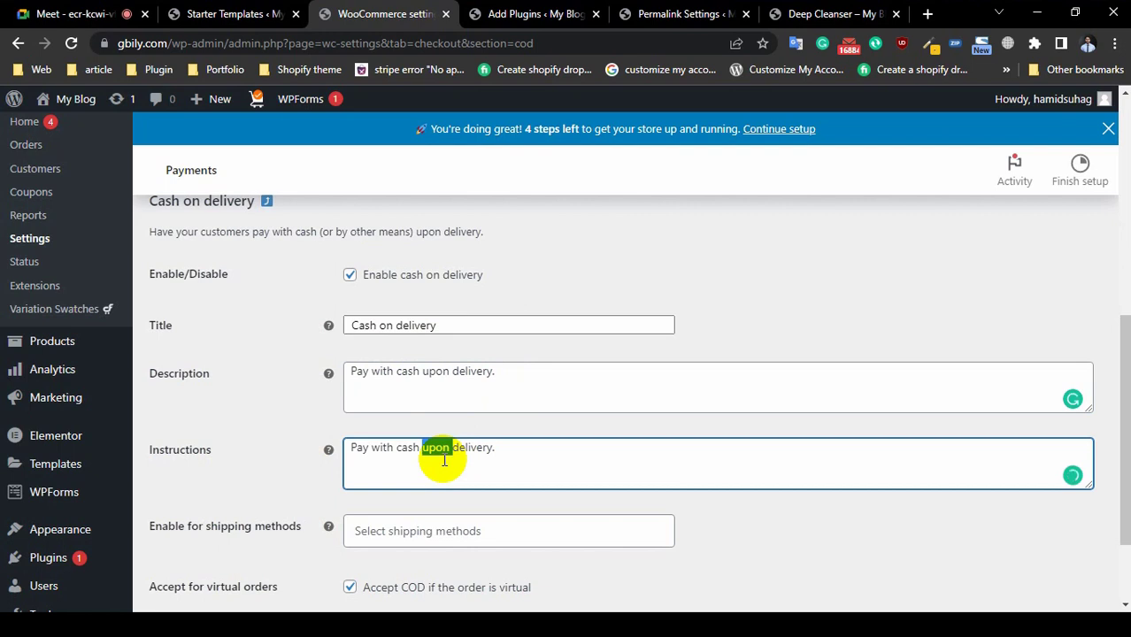
pyautogui.click(533, 454)
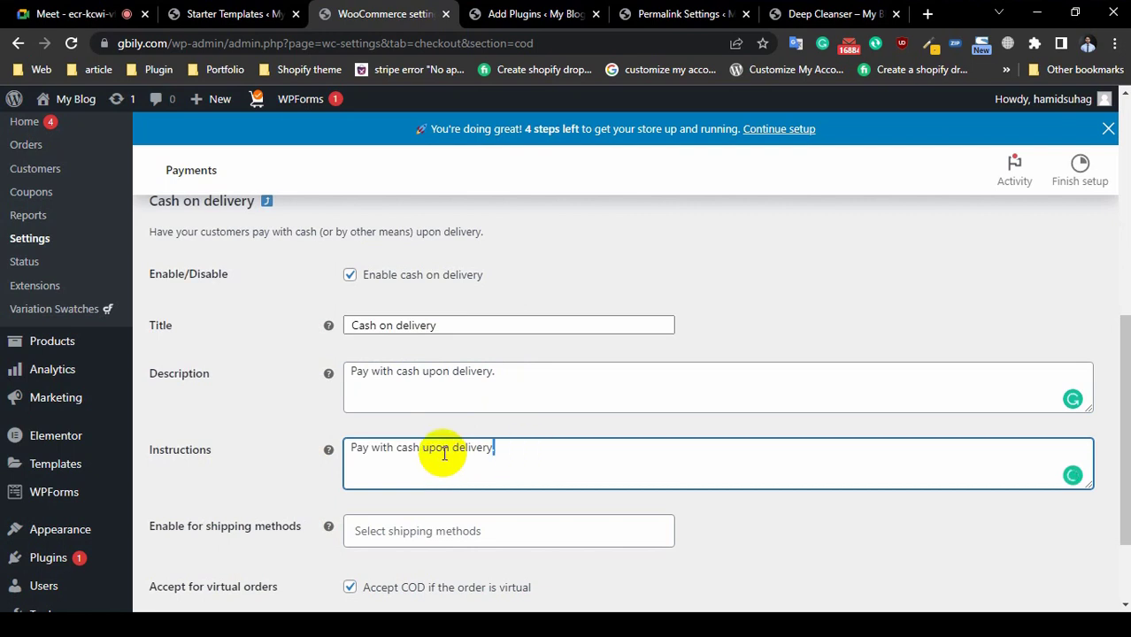
pyautogui.scroll(-2, 563, 454)
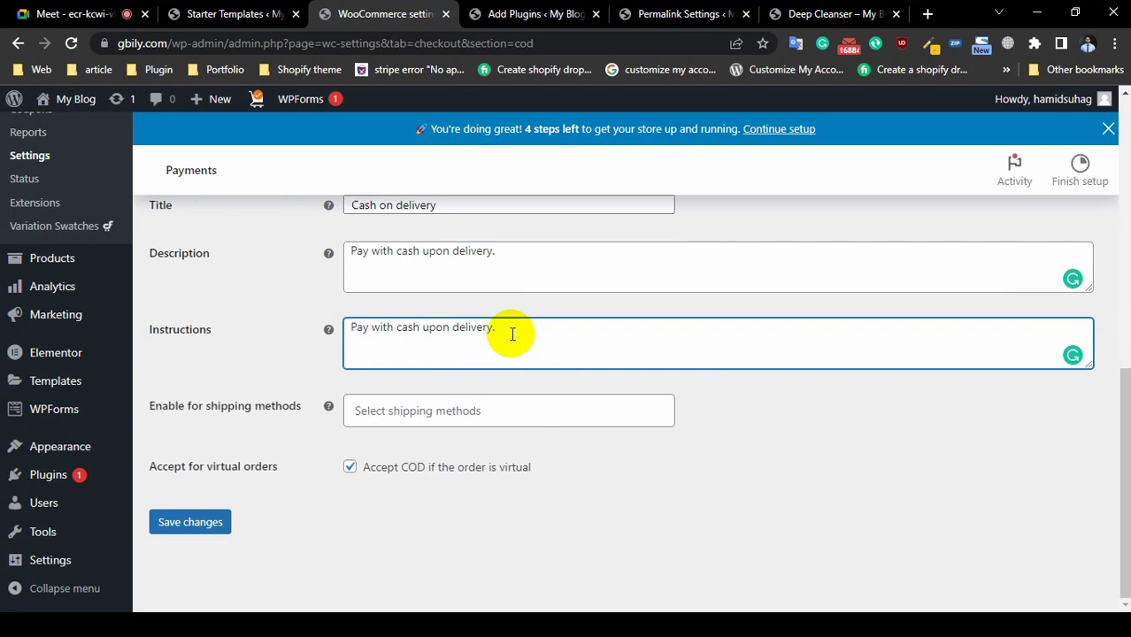
# Step: Choose no shipping methods for Cash on delivery and save its settings
pyautogui.click(471, 409)
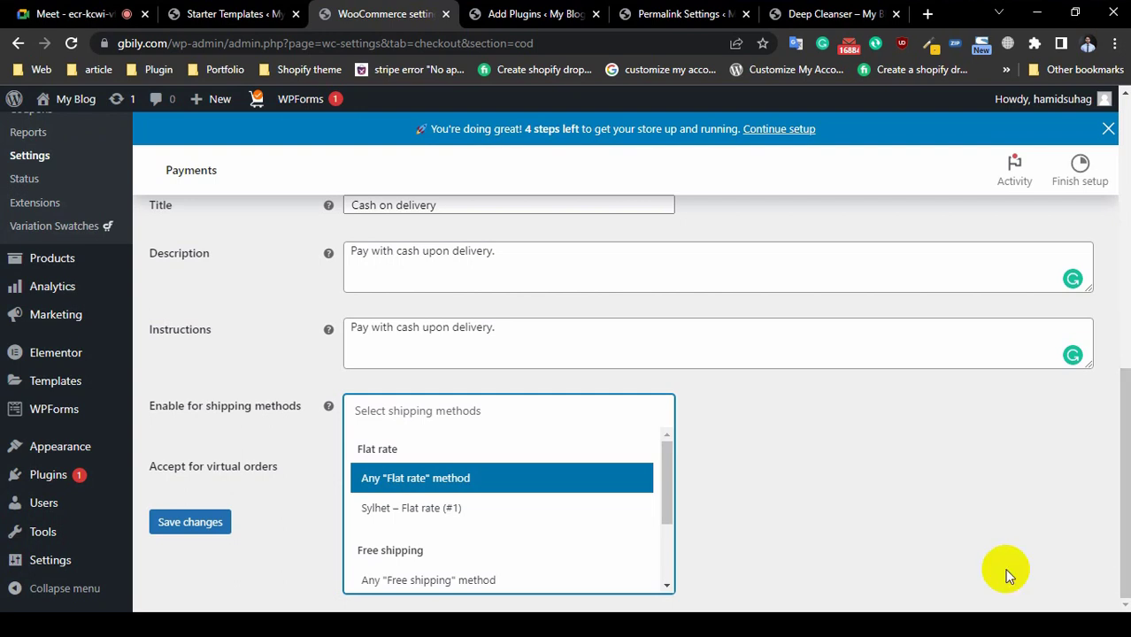
pyautogui.click(905, 505)
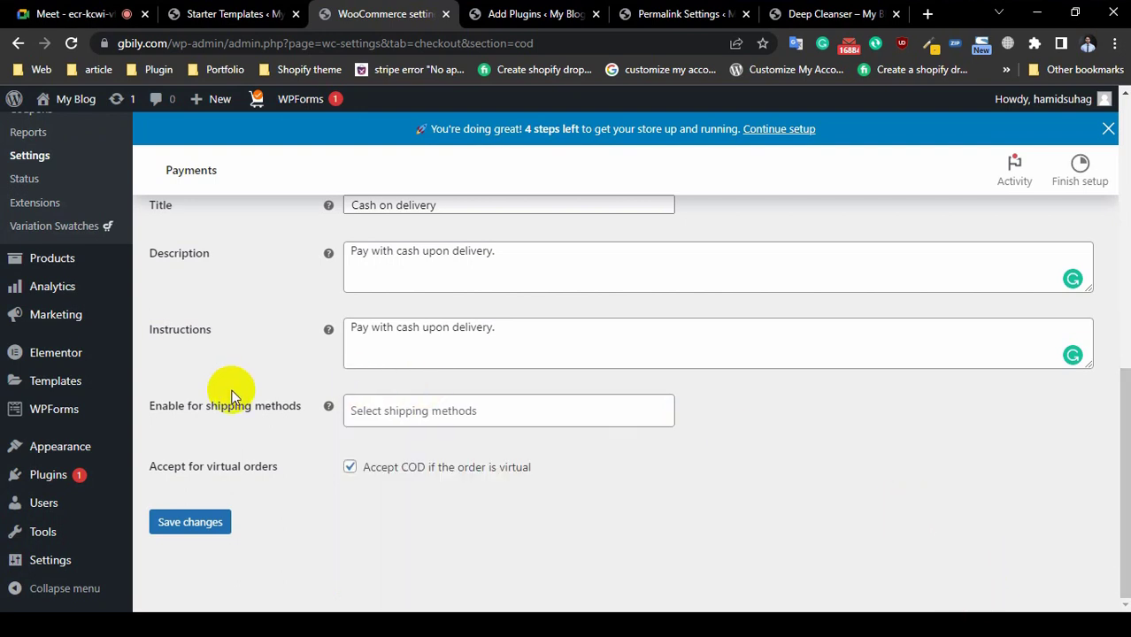
pyautogui.click(419, 409)
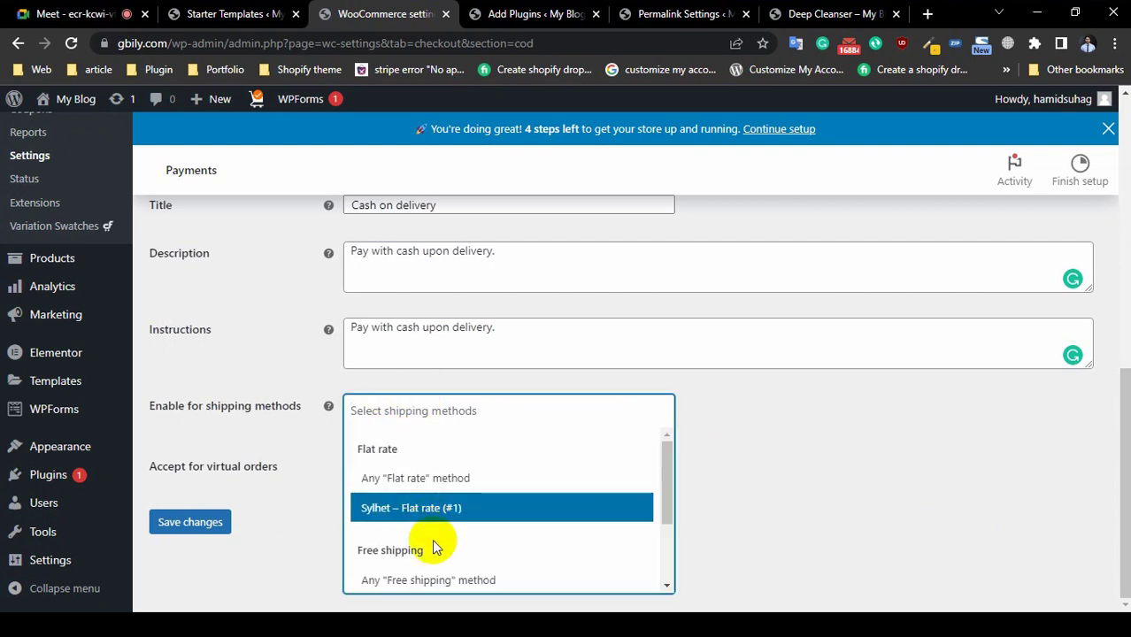
pyautogui.click(797, 461)
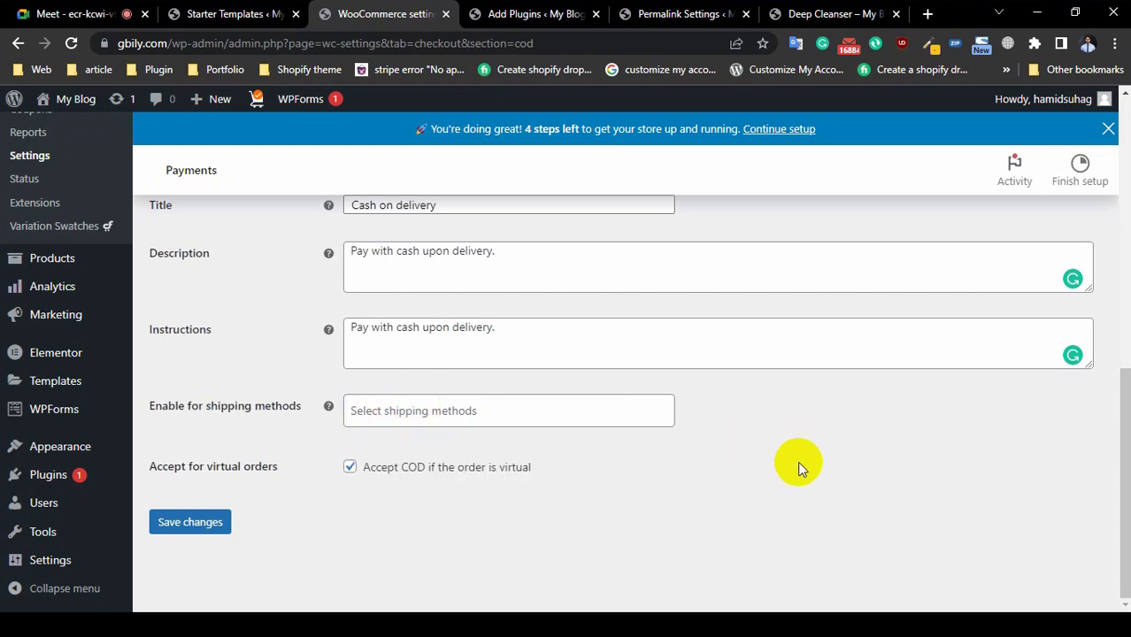
pyautogui.click(187, 521)
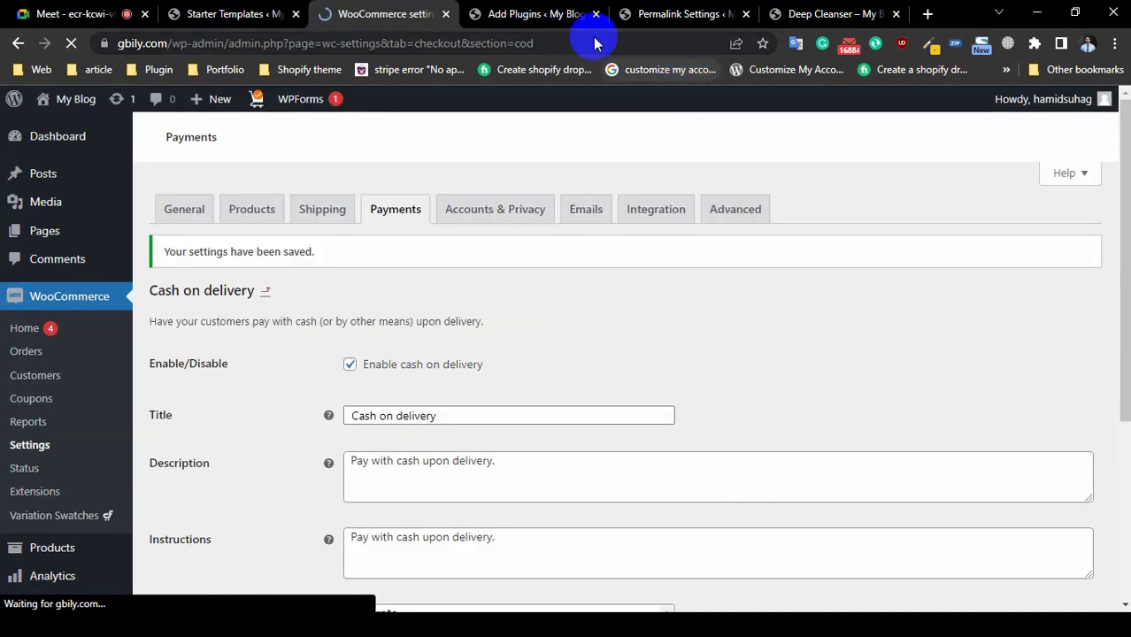
pyautogui.click(543, 15)
# Step: Open the live store in a new tab and go from the cart to checkout
pyautogui.click(682, 13)
pyautogui.moveTo(66, 110)
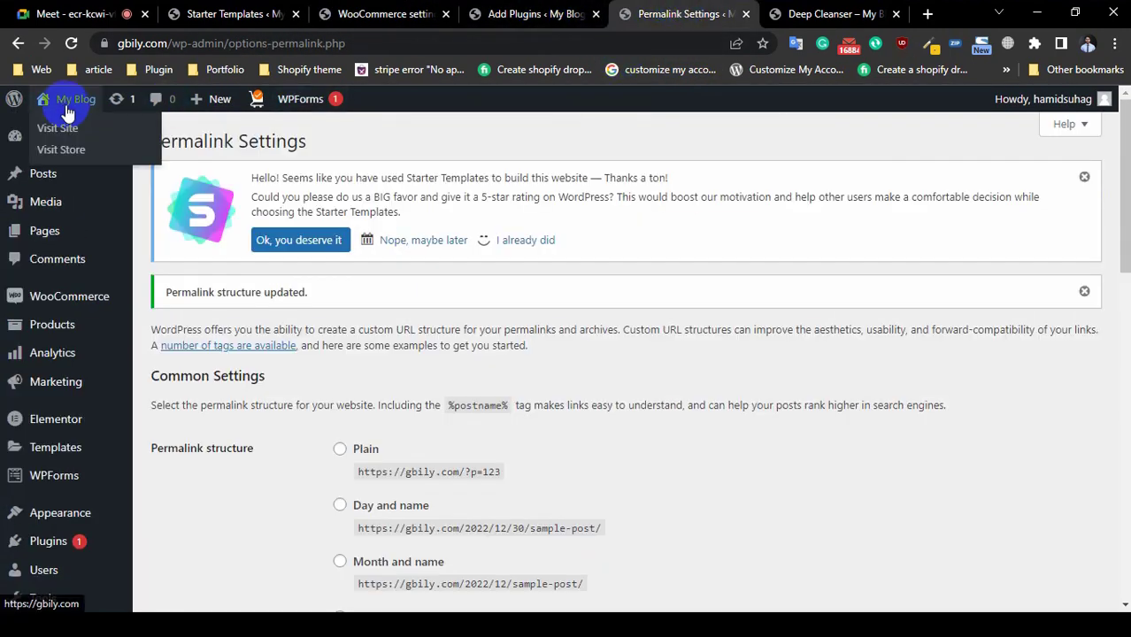
pyautogui.rightClick(69, 130)
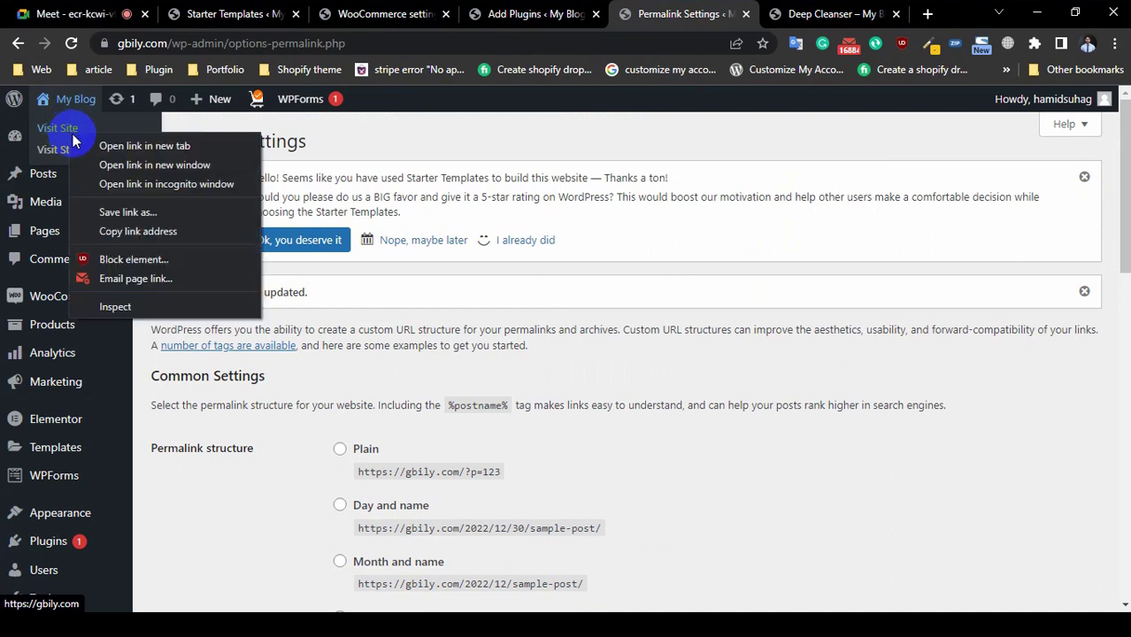
pyautogui.press('Escape')
pyautogui.middleClick(35, 148)
pyautogui.click(699, 16)
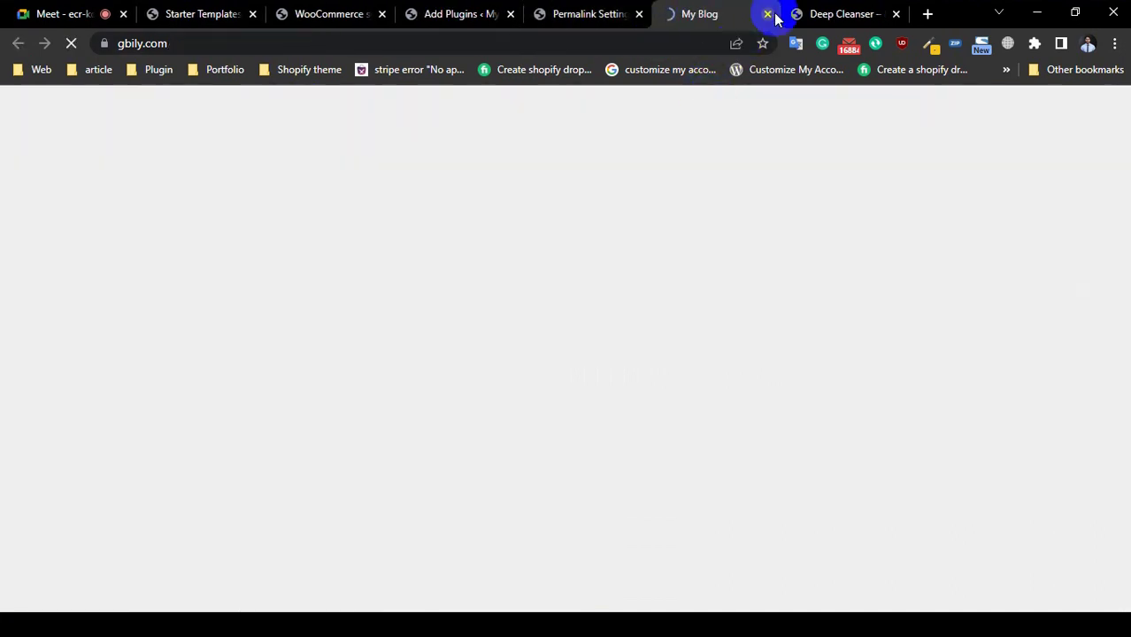
pyautogui.click(898, 14)
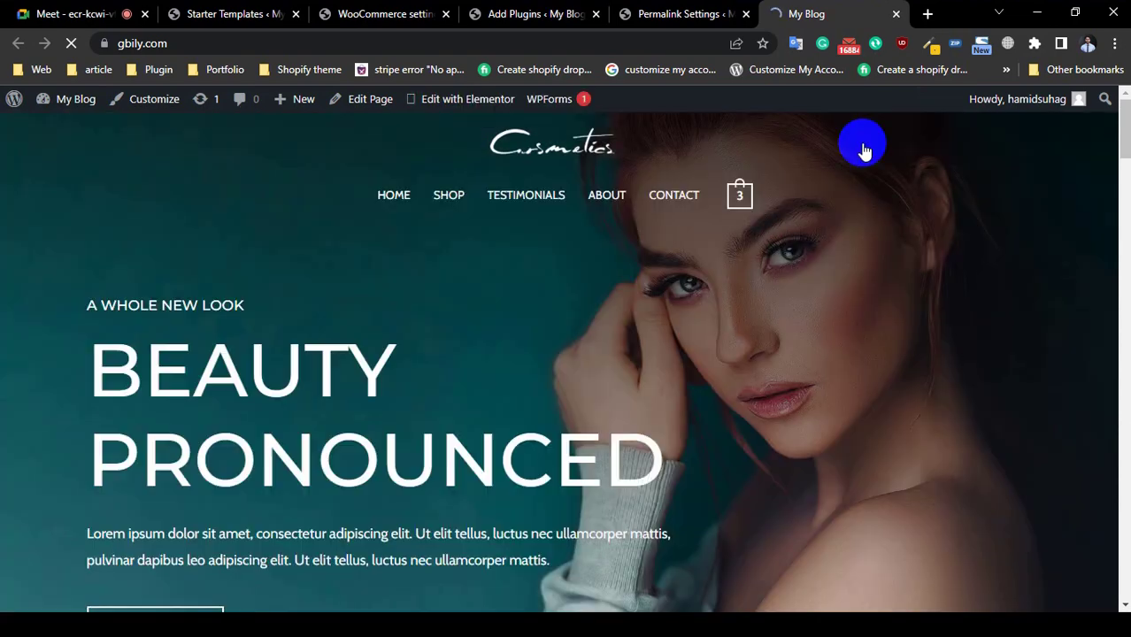
pyautogui.click(751, 210)
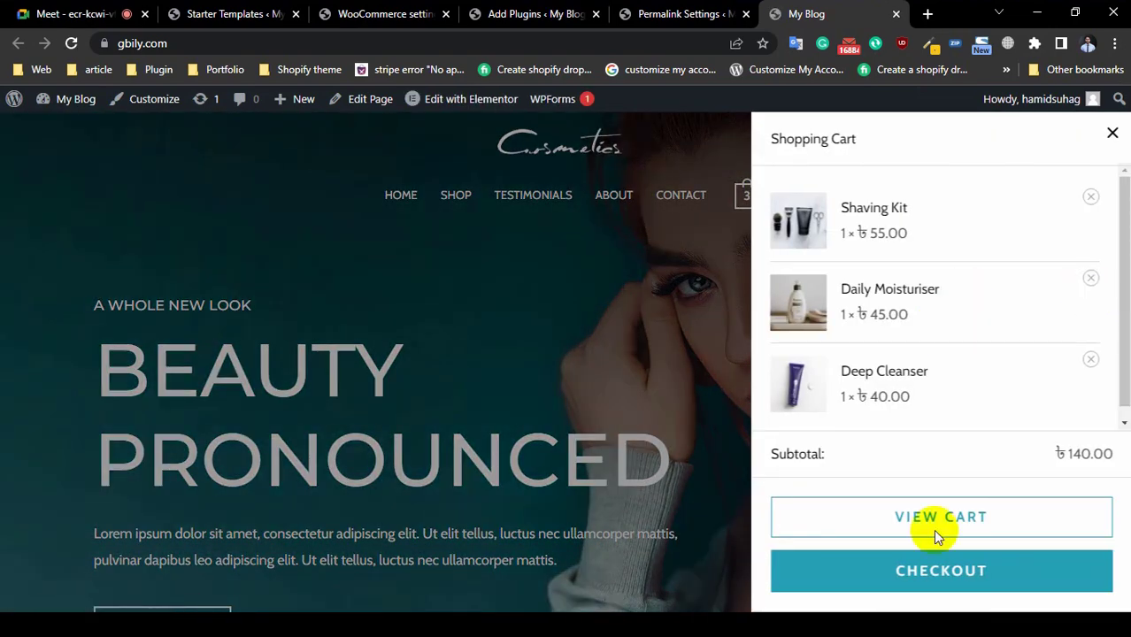
pyautogui.click(942, 584)
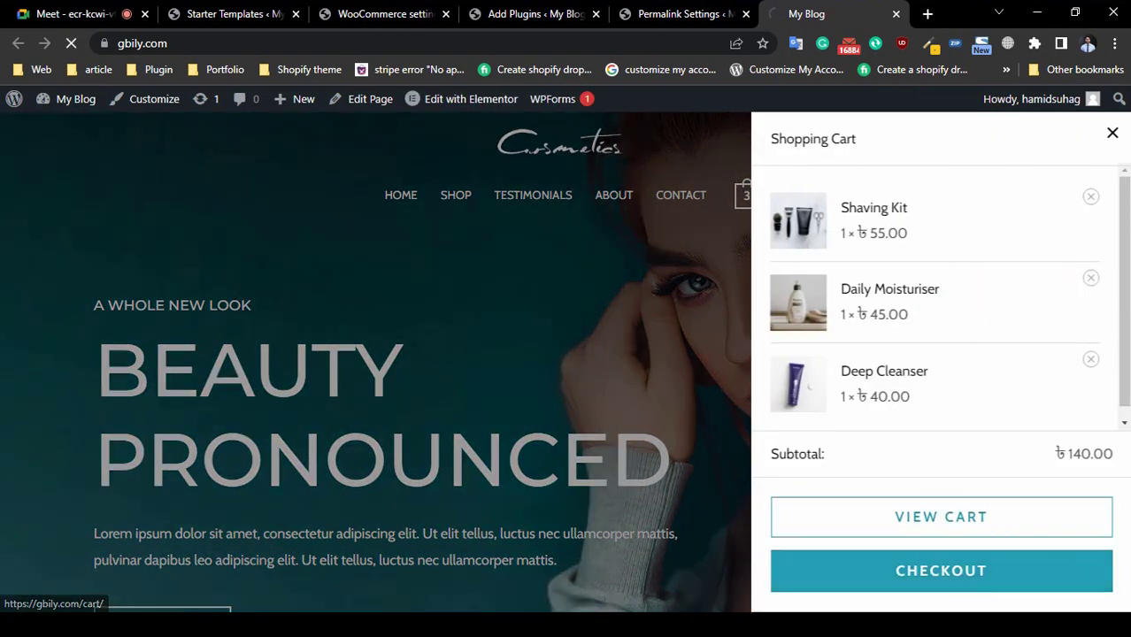
# Step: Look over the checkout form with the separate shipping address fields shown
pyautogui.scroll(-7, 8, 405)
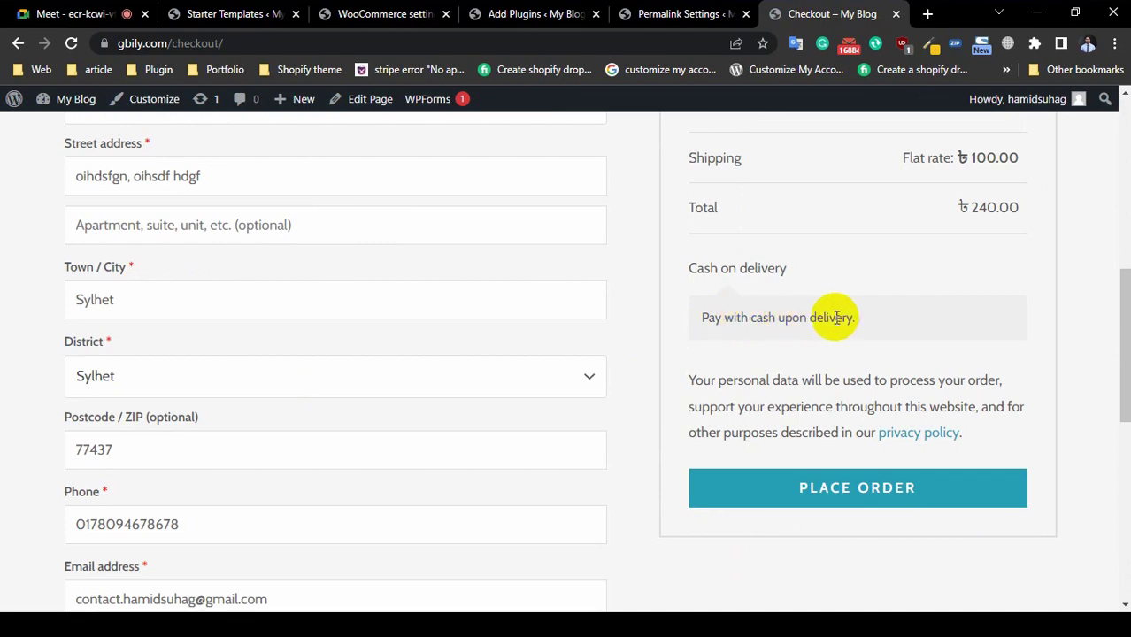
pyautogui.scroll(3, 159, 316)
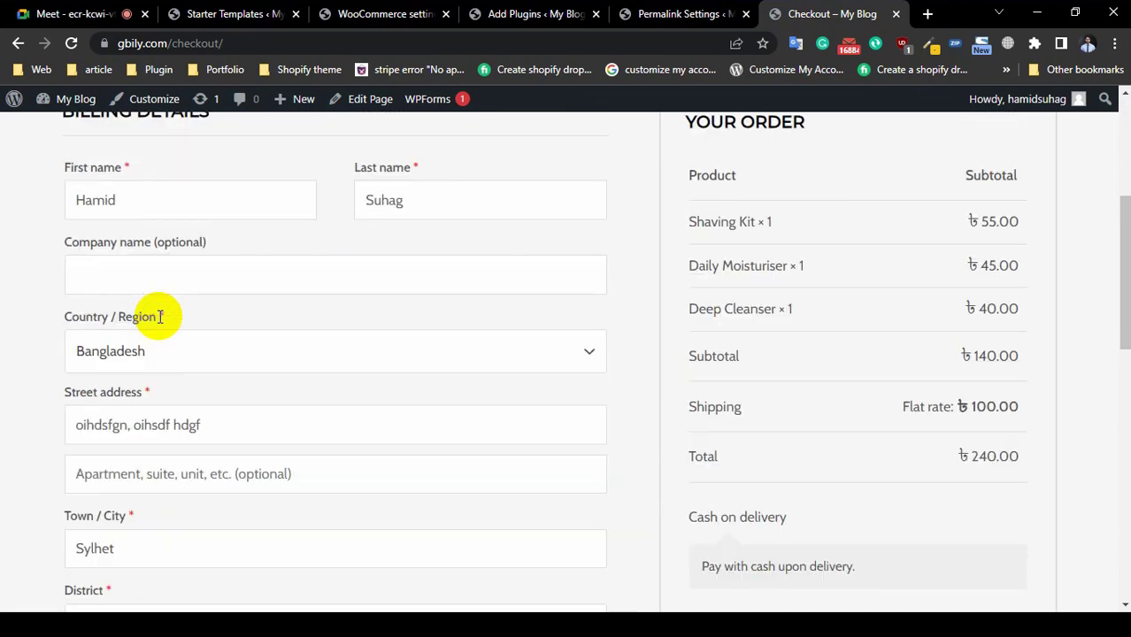
pyautogui.scroll(-5, 245, 331)
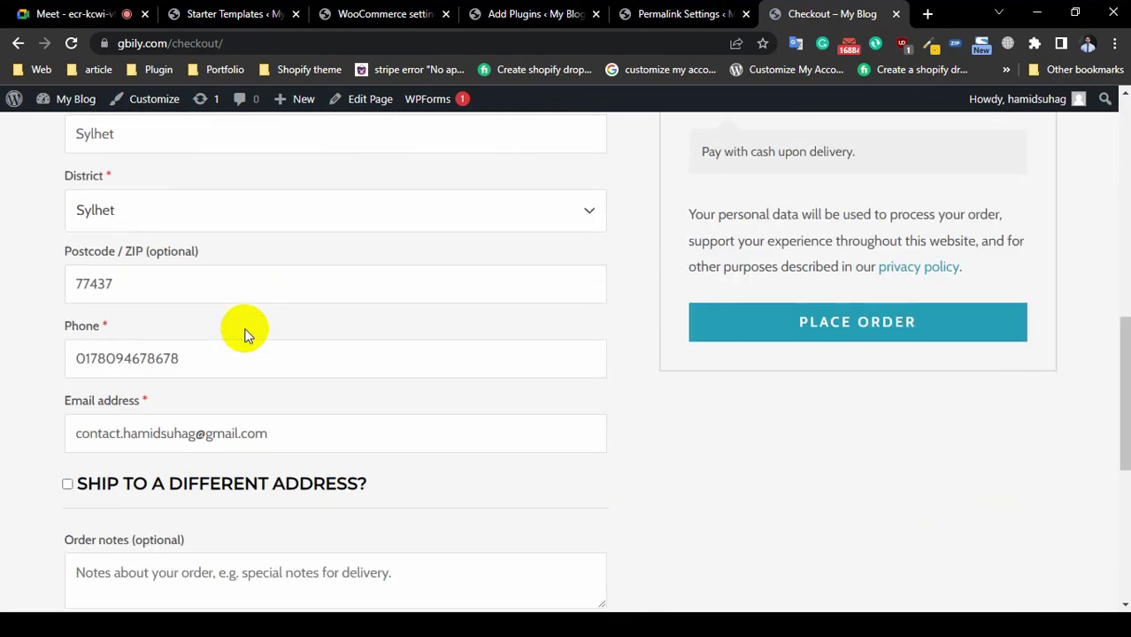
pyautogui.scroll(-4, 129, 370)
pyautogui.scroll(2, 127, 372)
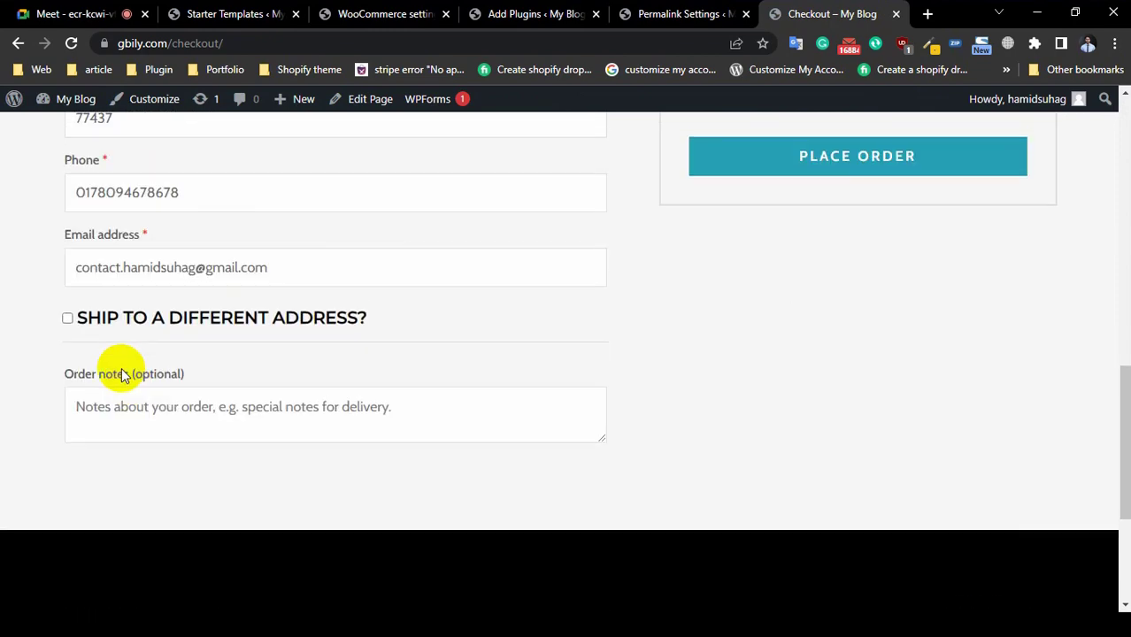
pyautogui.click(68, 318)
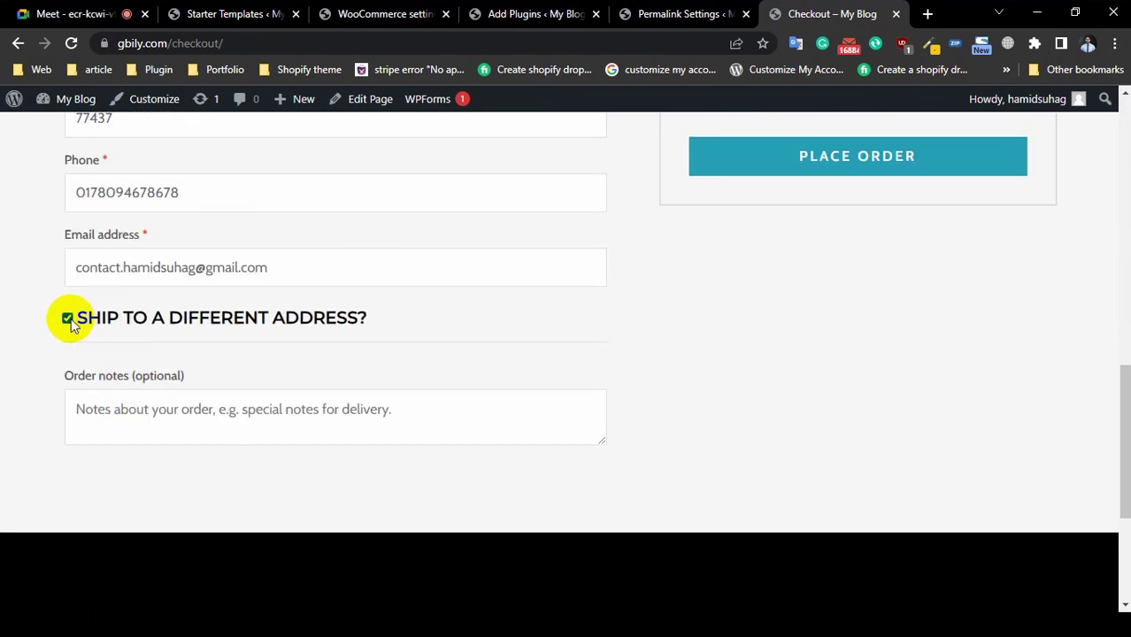
pyautogui.scroll(3, 894, 390)
pyautogui.scroll(-4, 159, 416)
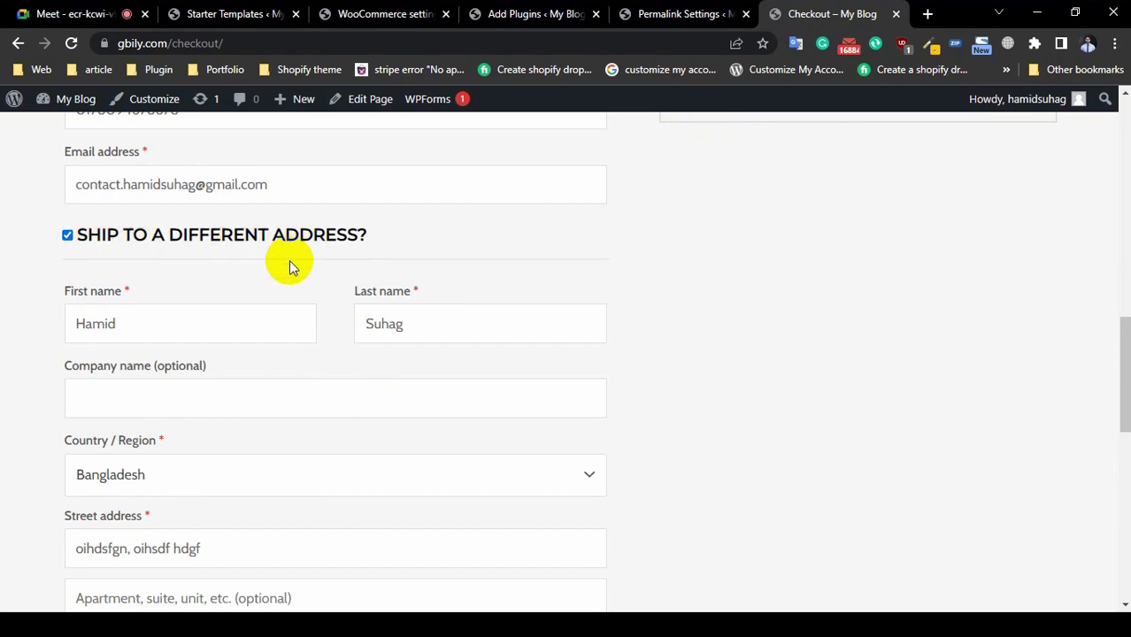
pyautogui.scroll(-3, 288, 260)
pyautogui.scroll(1, 257, 257)
pyautogui.scroll(3, 202, 301)
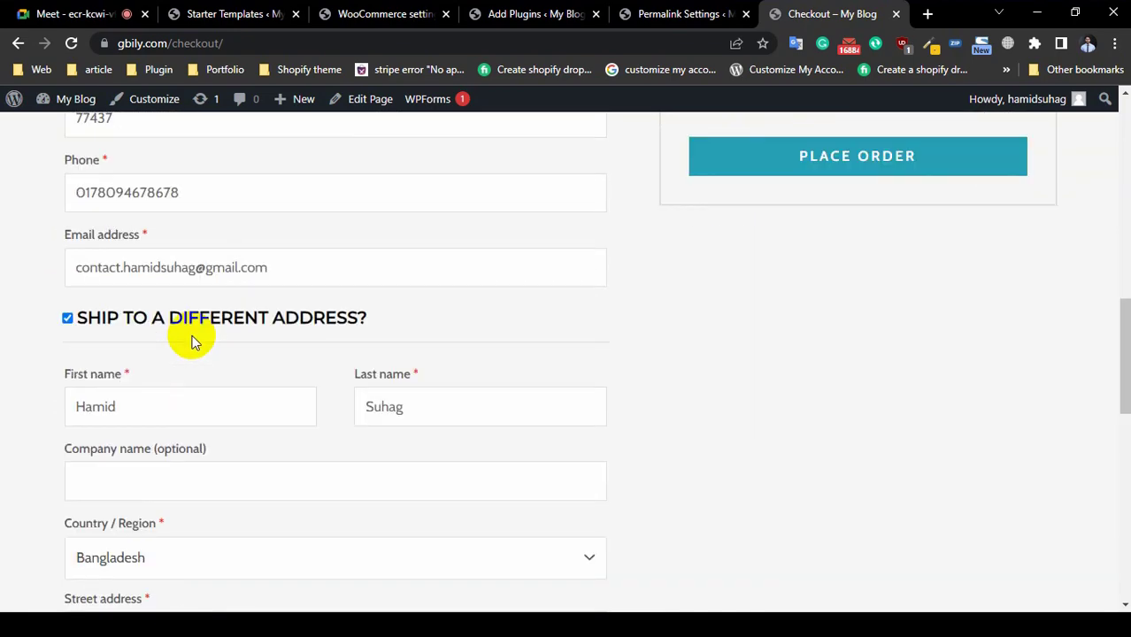
pyautogui.scroll(-3, 187, 349)
pyautogui.scroll(3, 165, 336)
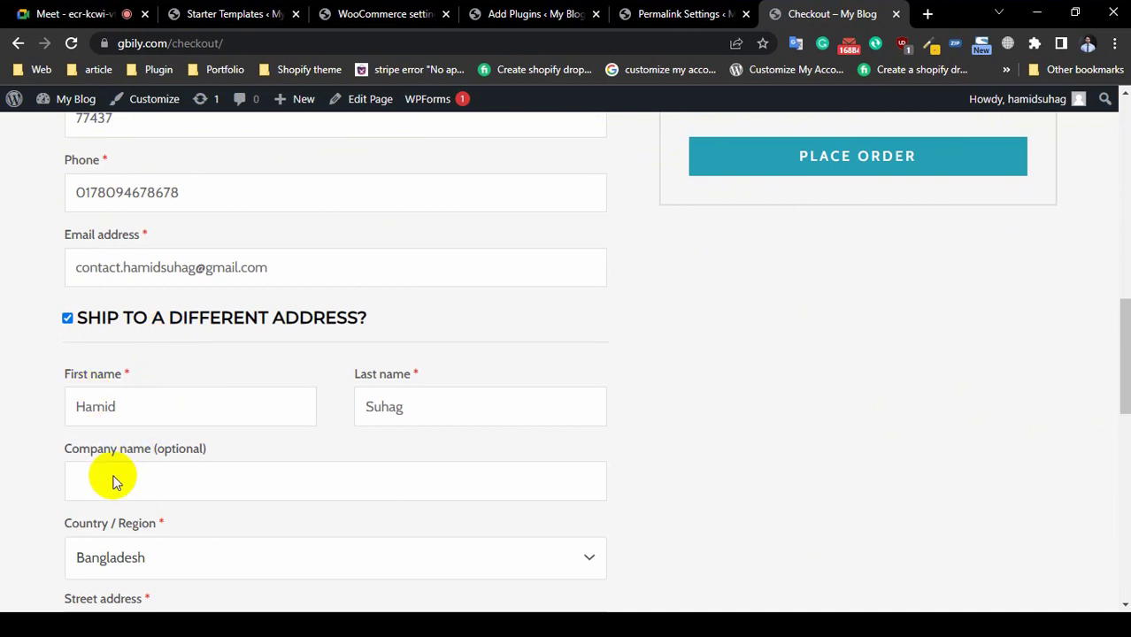
# Step: Uncheck 'Ship to a different address?' and confirm Flat rate ৳100 shipping and the ৳240 total
pyautogui.click(67, 318)
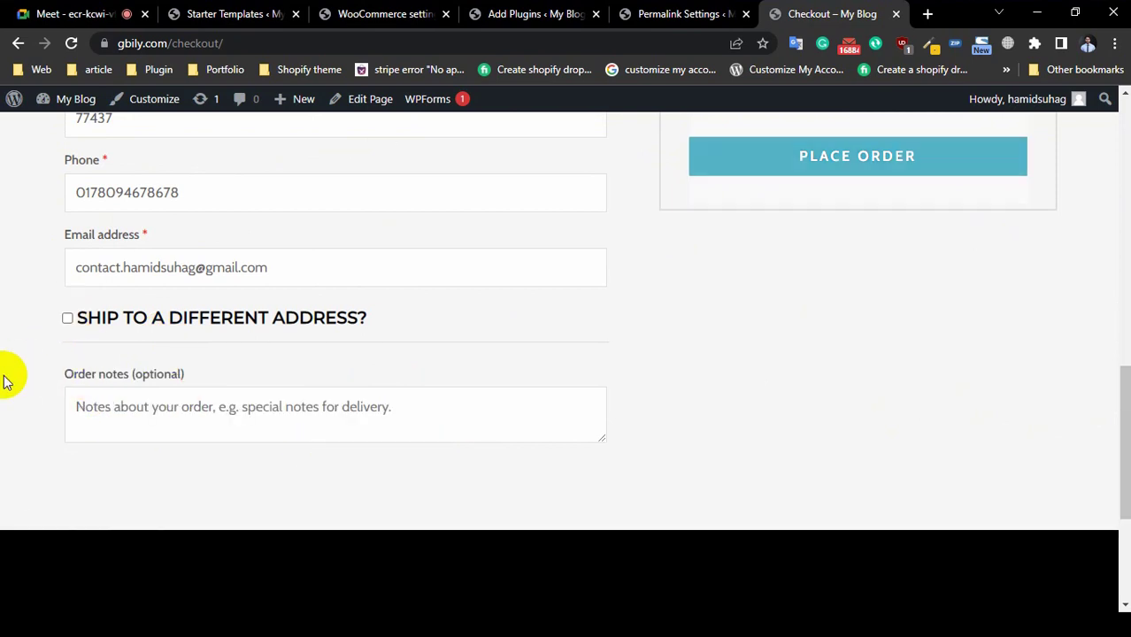
pyautogui.scroll(2, 827, 504)
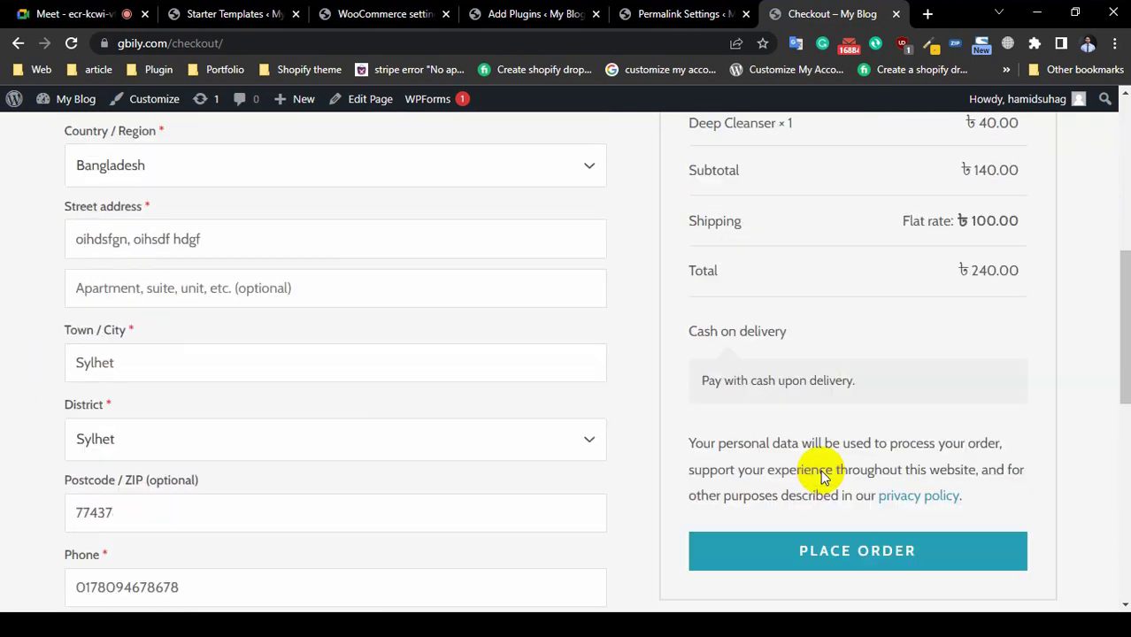
pyautogui.scroll(1, 974, 221)
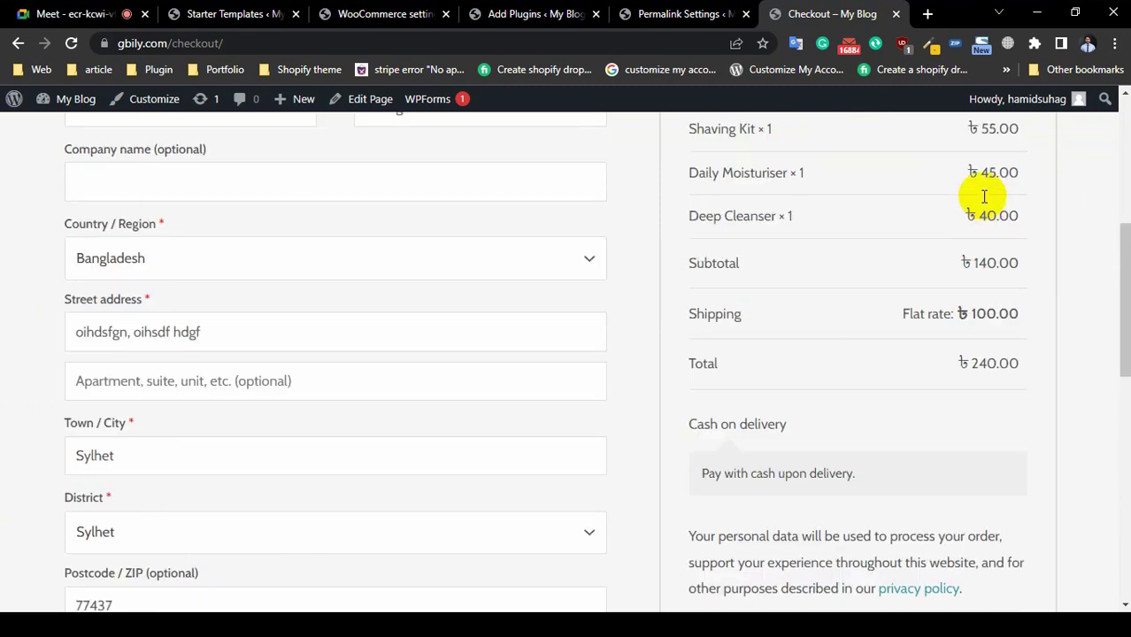
pyautogui.scroll(1, 983, 196)
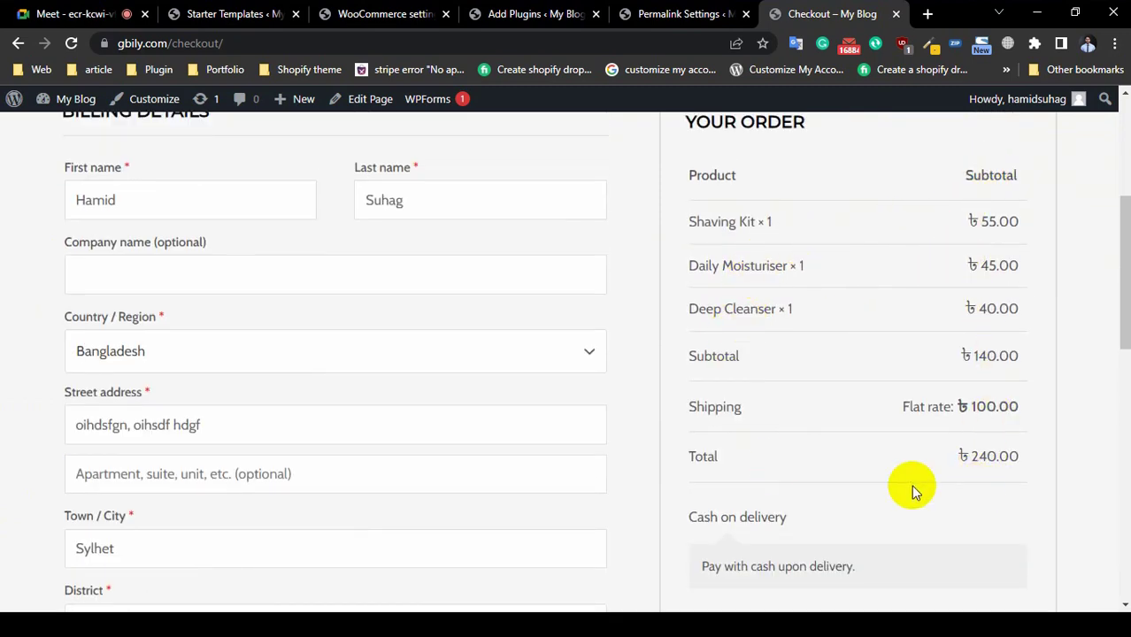
pyautogui.scroll(-3, 768, 467)
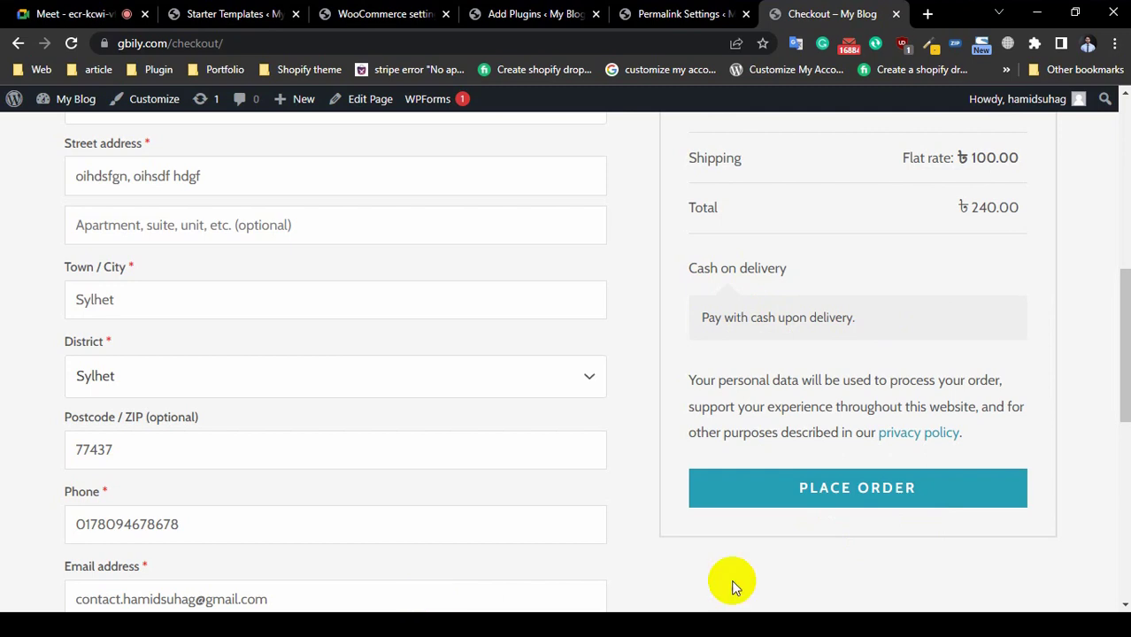
# Step: Place the ৳240 Cash on delivery order and view the order-received page
pyautogui.click(863, 501)
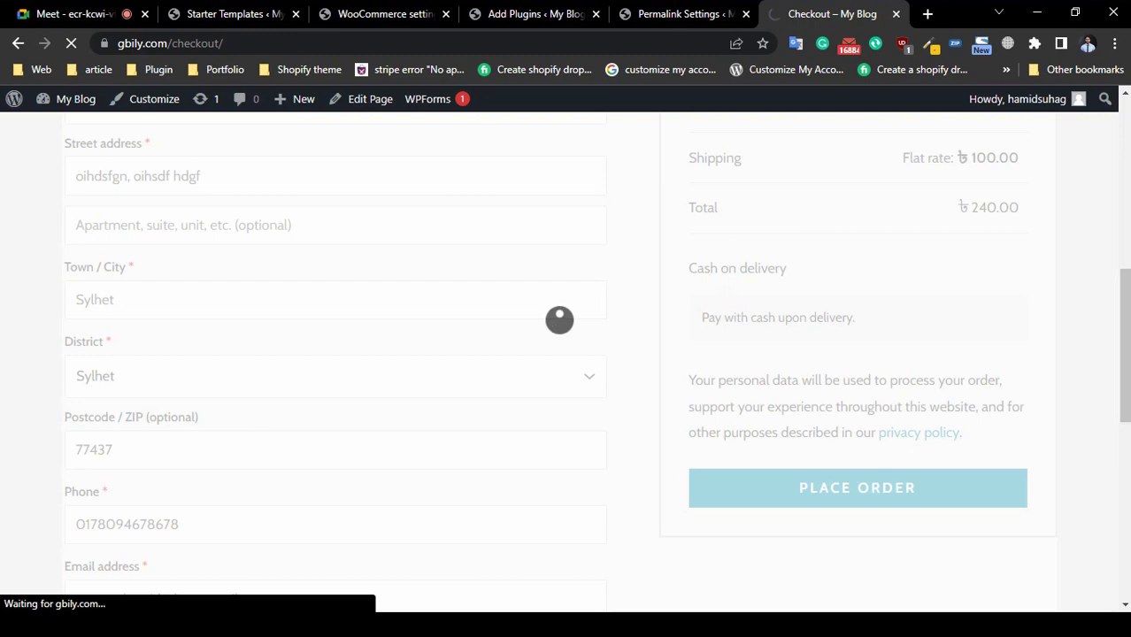
pyautogui.scroll(-3, 222, 447)
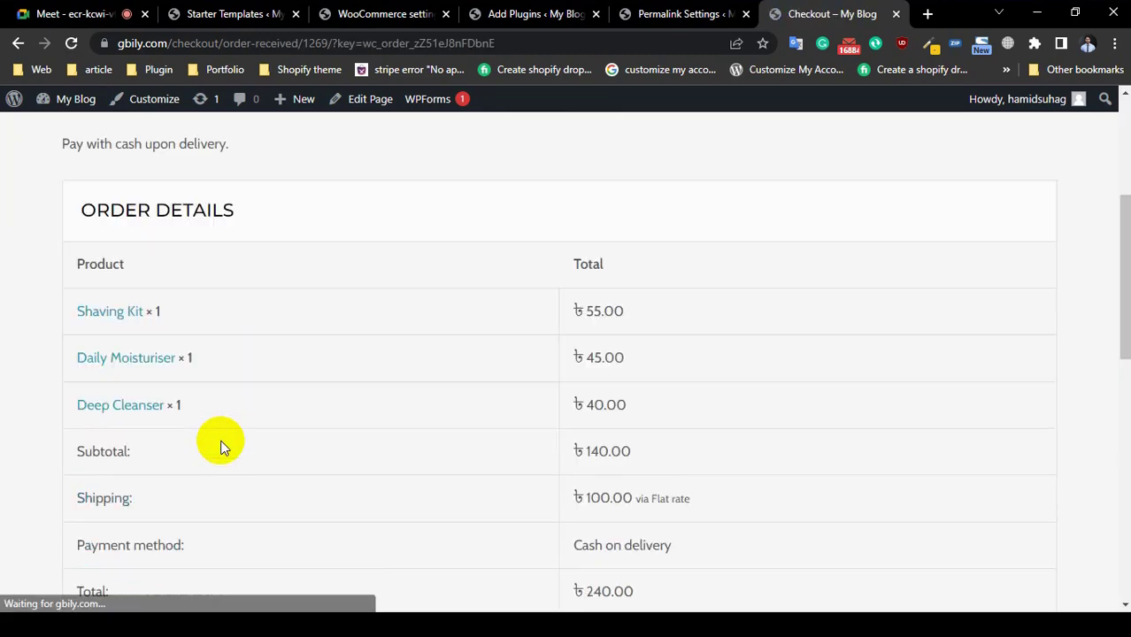
pyautogui.scroll(4, 72, 441)
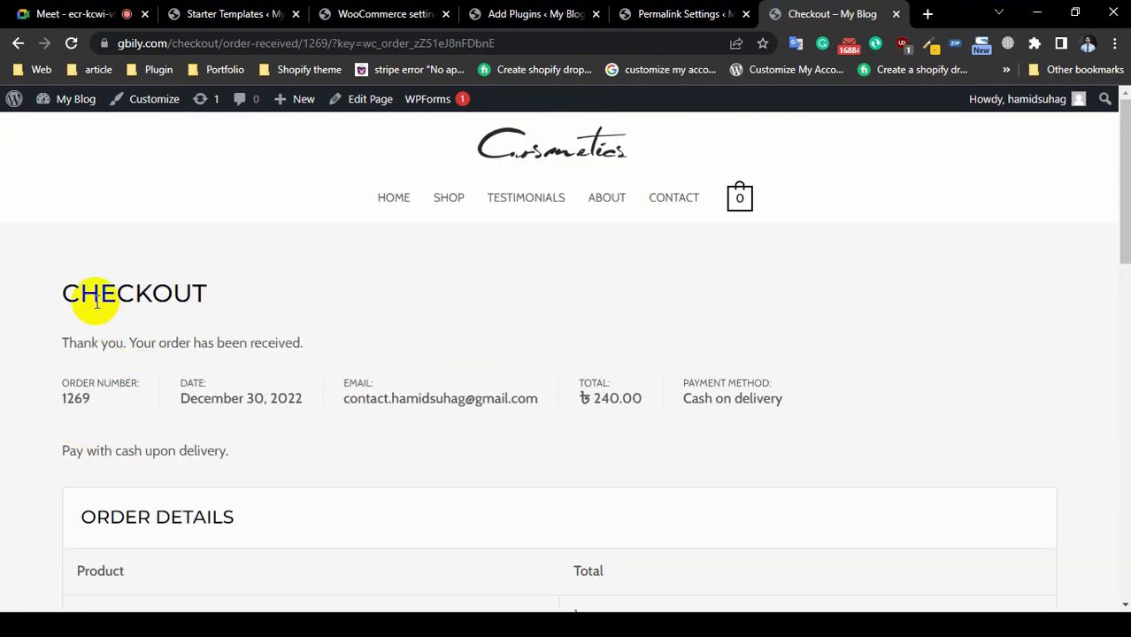
pyautogui.scroll(-10, 275, 400)
pyautogui.scroll(4, 274, 400)
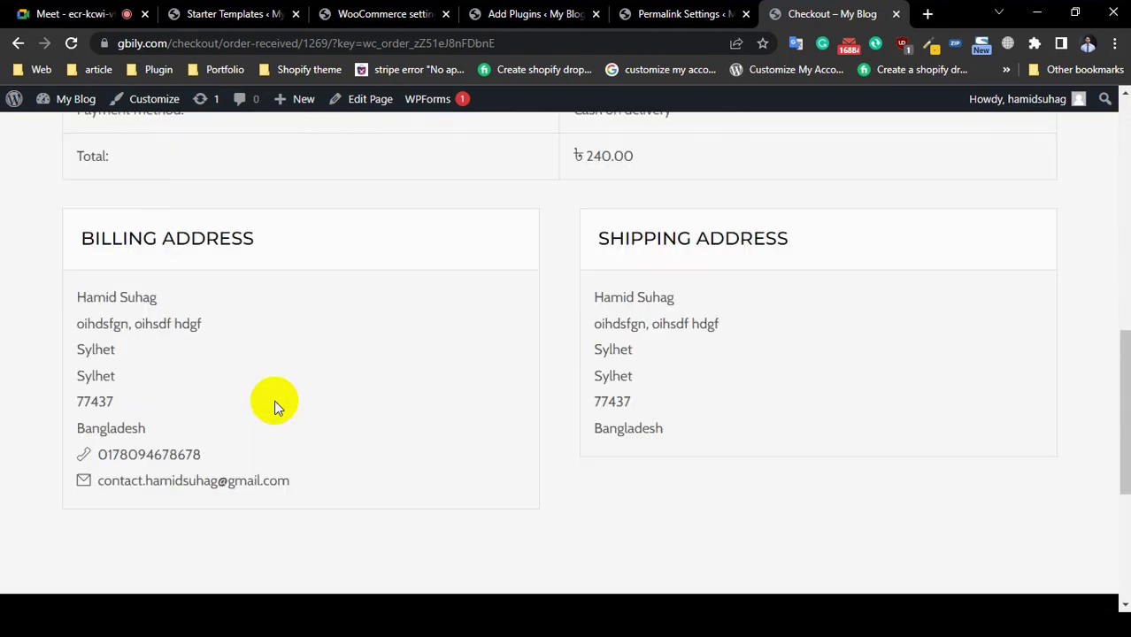
pyautogui.scroll(6, 274, 400)
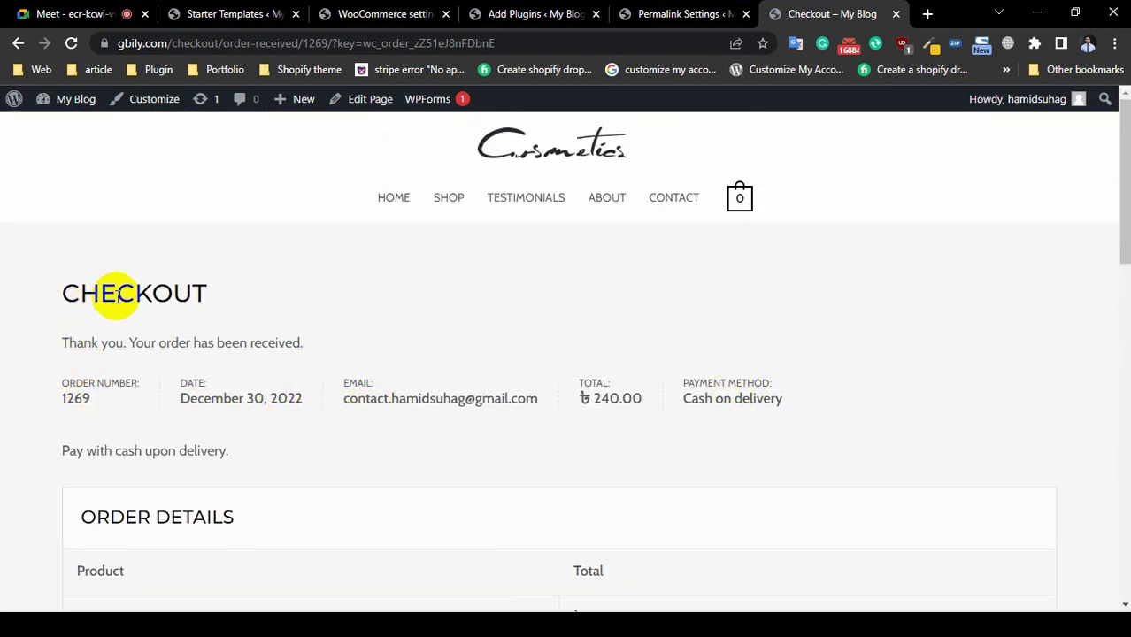
# Step: Translate the thank-you message, then review the order details and addresses
pyautogui.tripleClick(221, 342)
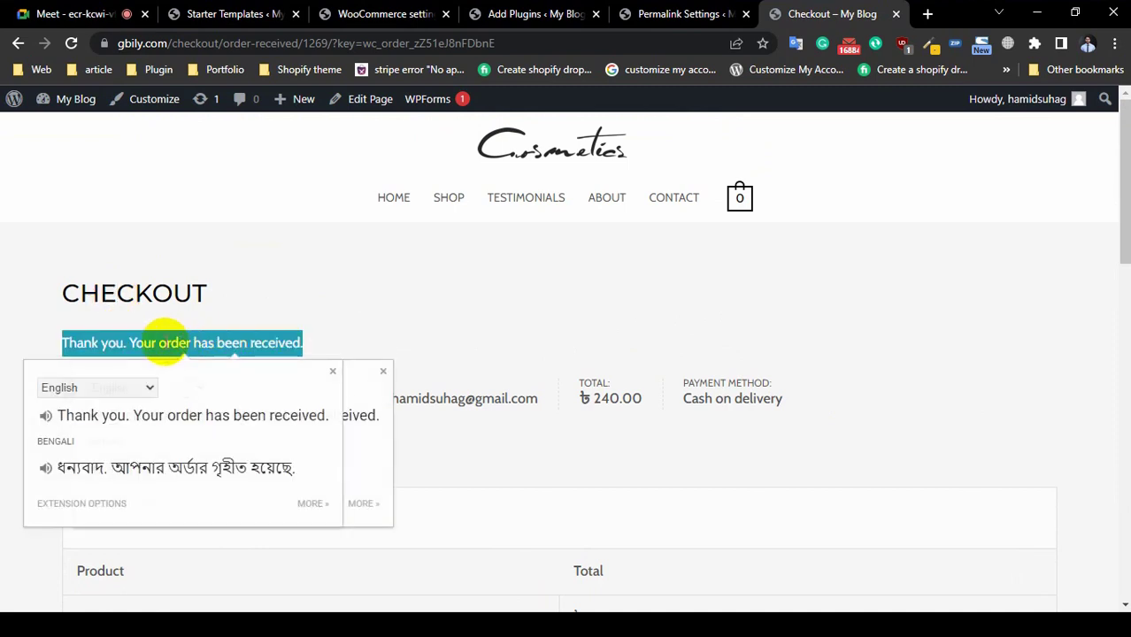
pyautogui.click(164, 343)
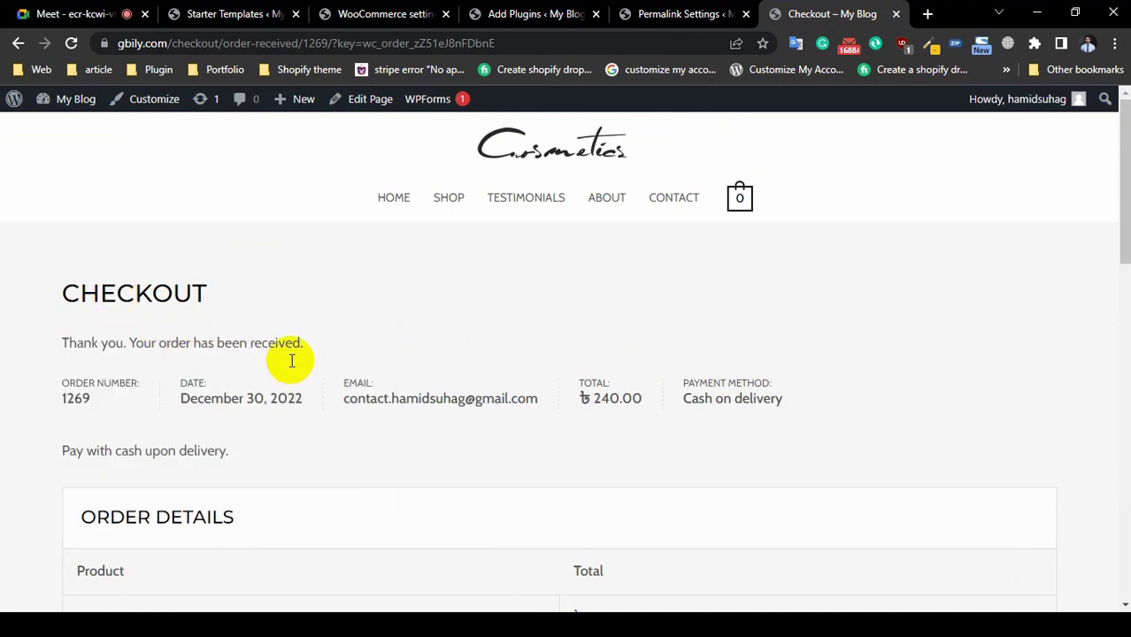
pyautogui.scroll(-15, 225, 418)
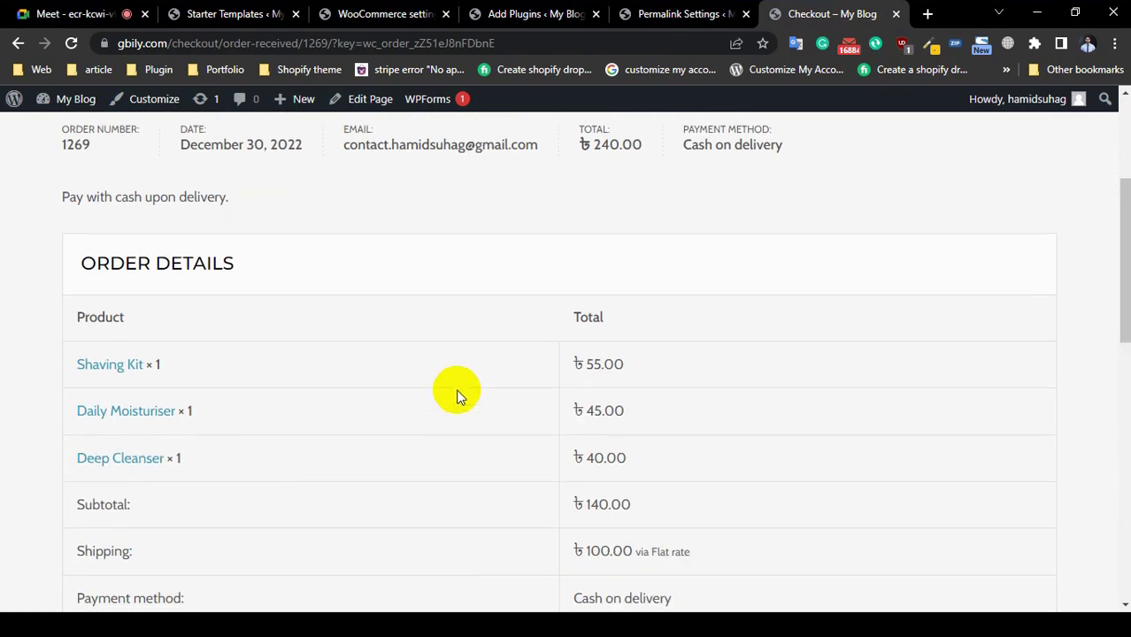
pyautogui.scroll(5, 167, 422)
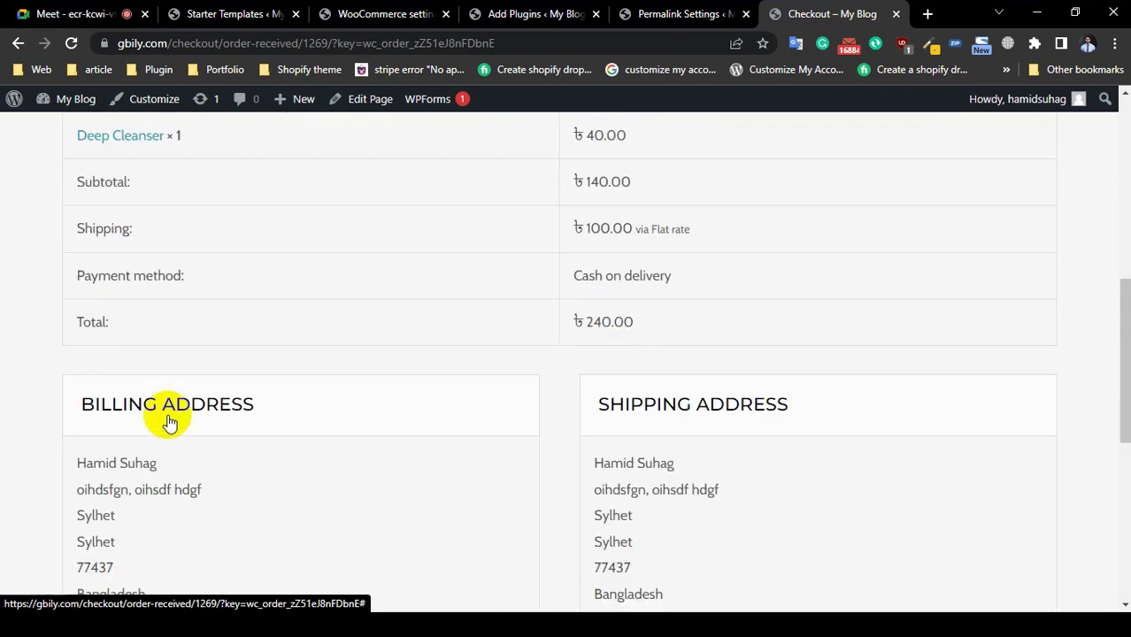
pyautogui.scroll(-5, 165, 421)
pyautogui.scroll(15, 58, 310)
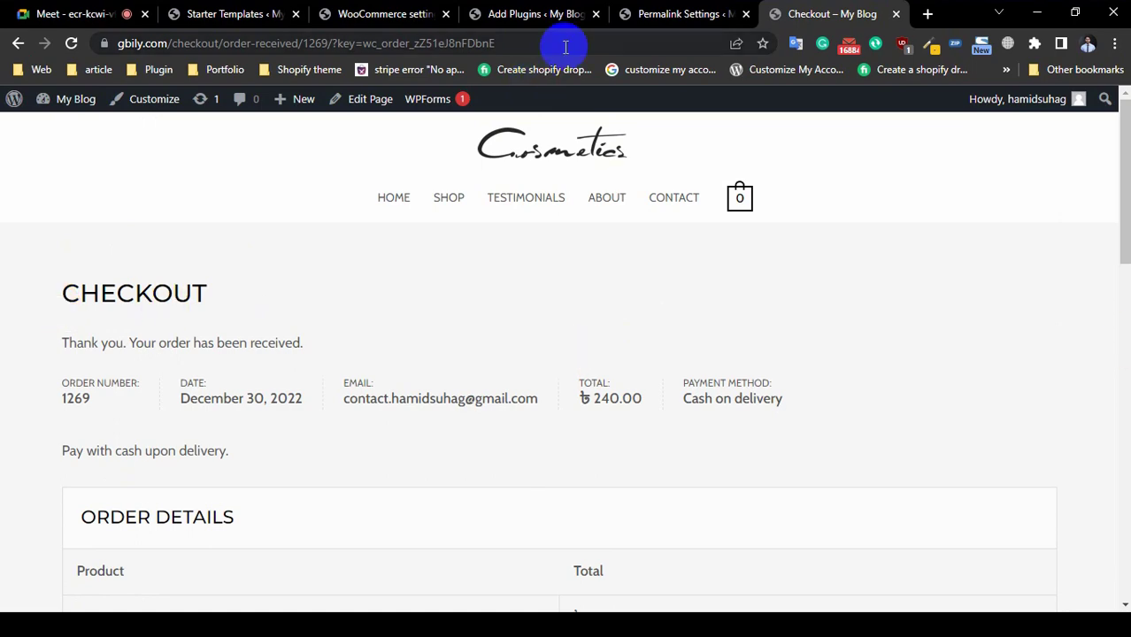
# Step: Reload the admin and open WooCommerce Orders to find the new ৳240.00 Processing order
pyautogui.click(539, 16)
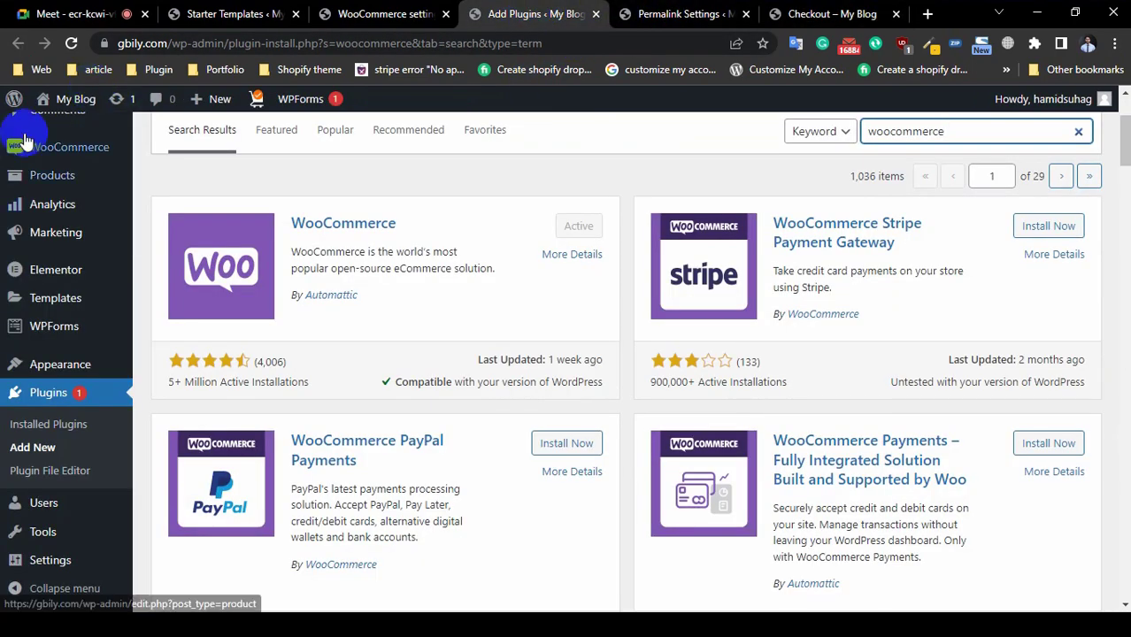
pyautogui.click(73, 42)
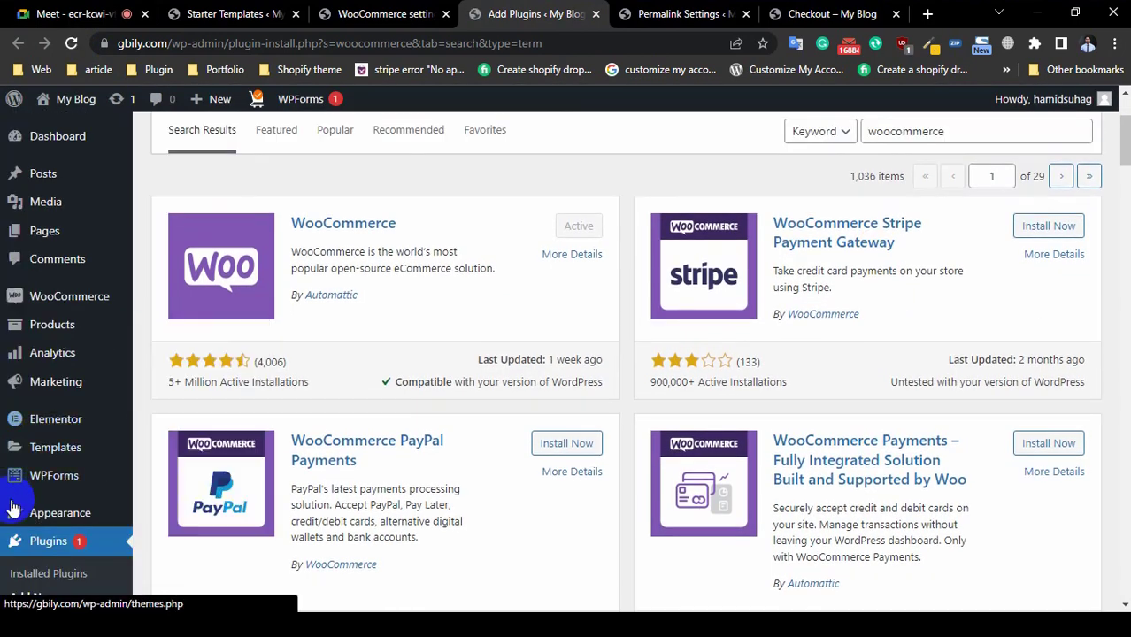
pyautogui.moveTo(42, 511)
pyautogui.moveTo(69, 299)
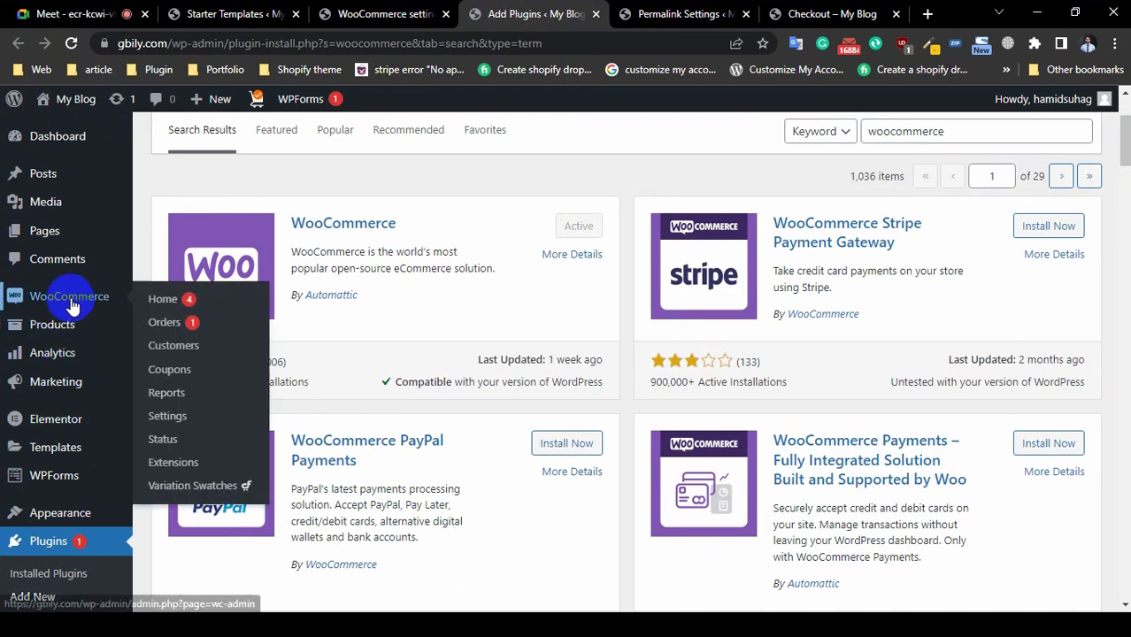
pyautogui.click(193, 325)
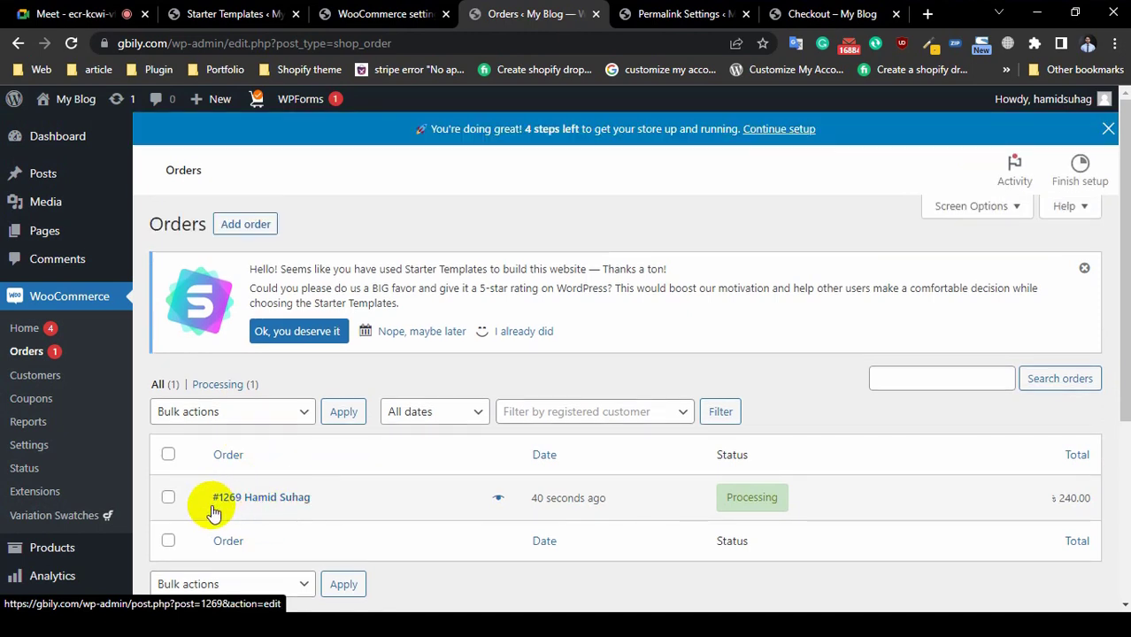
# Step: Open the new order's edit page and view its status choices, leaving it Processing
pyautogui.click(287, 498)
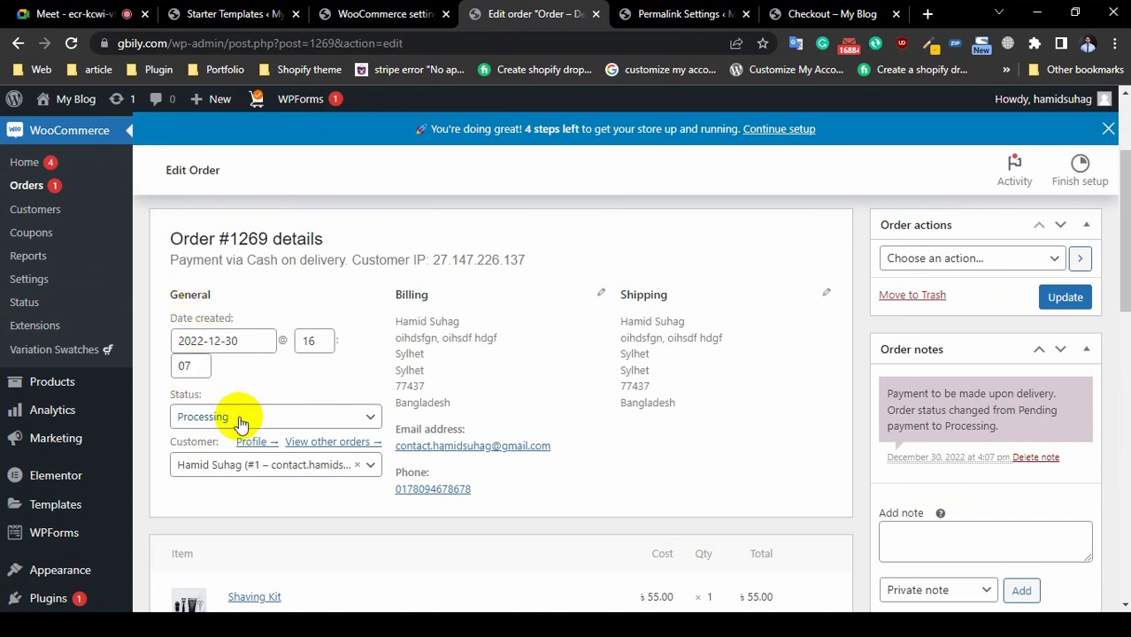
pyautogui.click(241, 423)
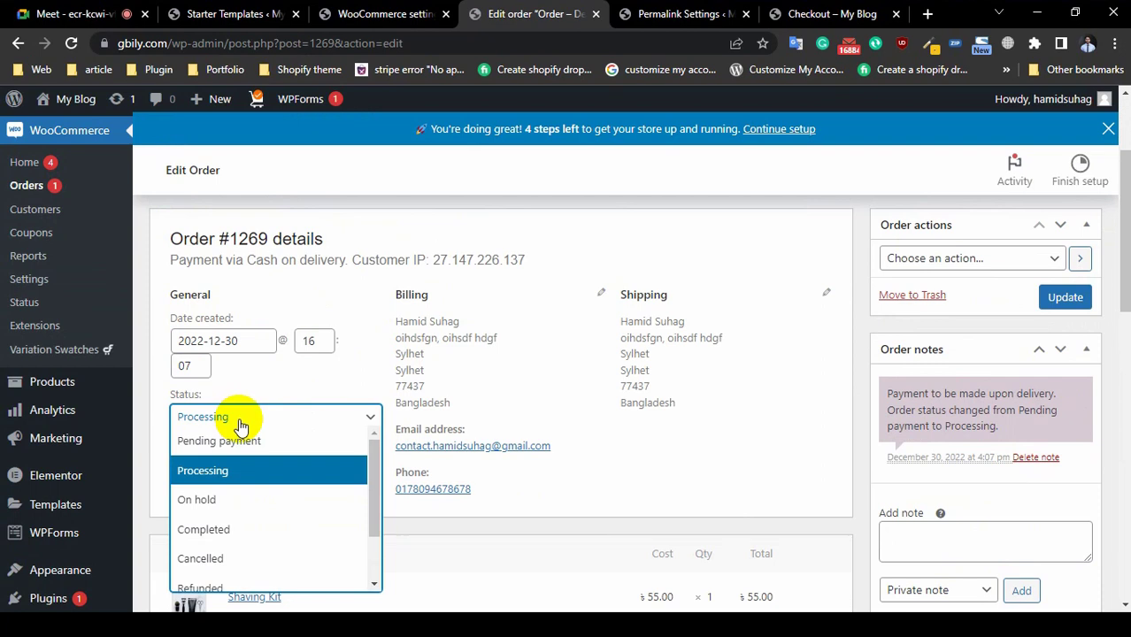
pyautogui.scroll(-2, 234, 496)
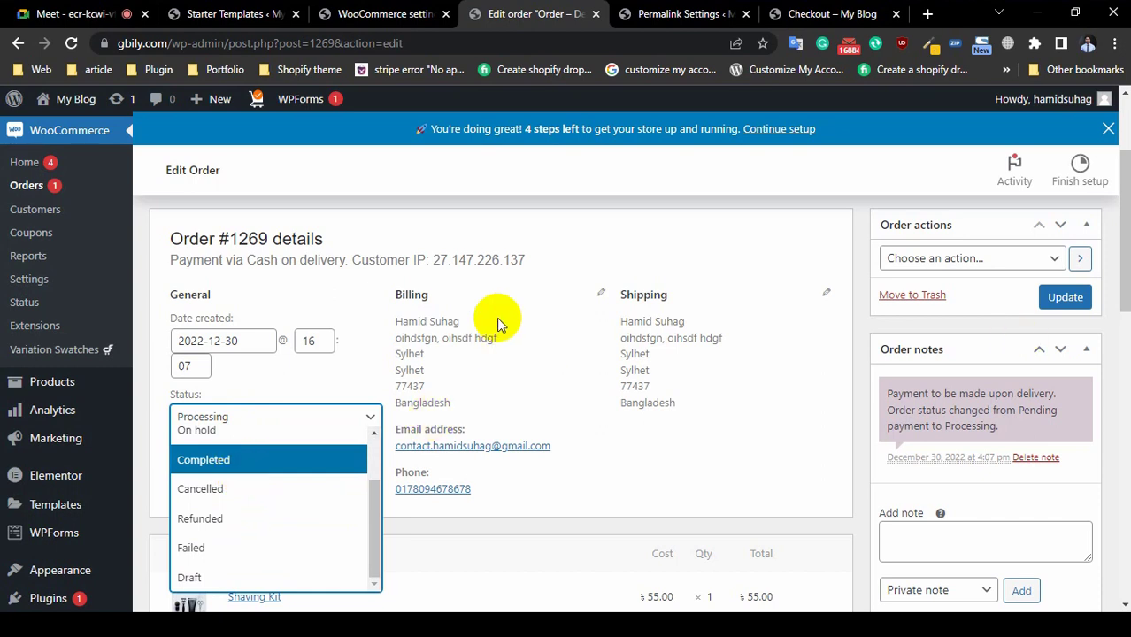
pyautogui.click(617, 222)
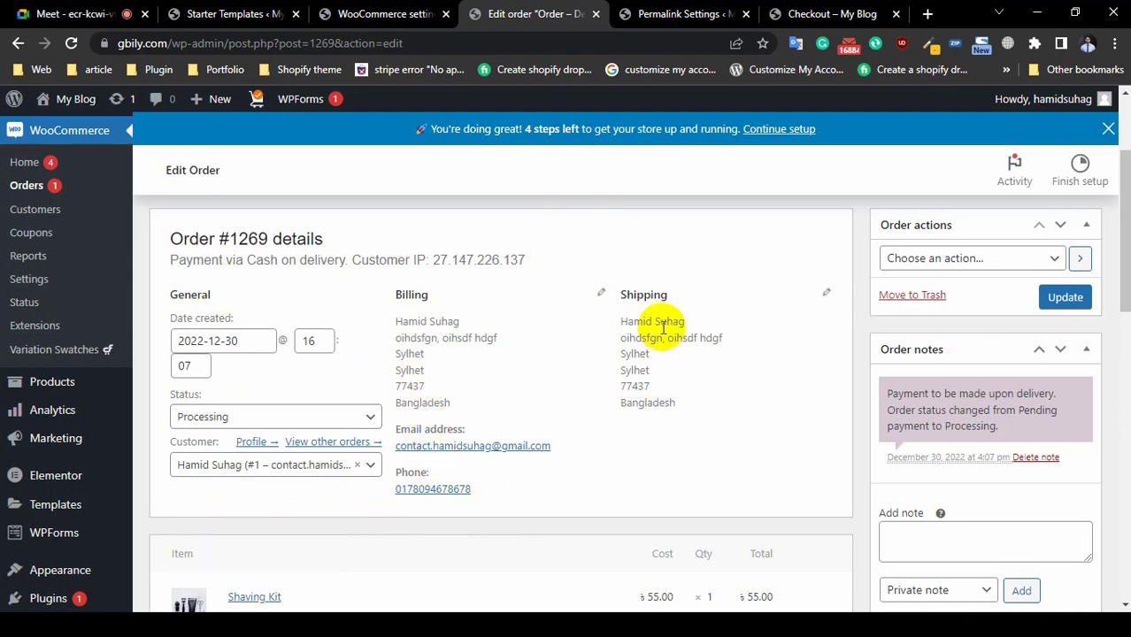
# Step: Run 'Email invoice / order details to customer' and update the order
pyautogui.scroll(1, 947, 280)
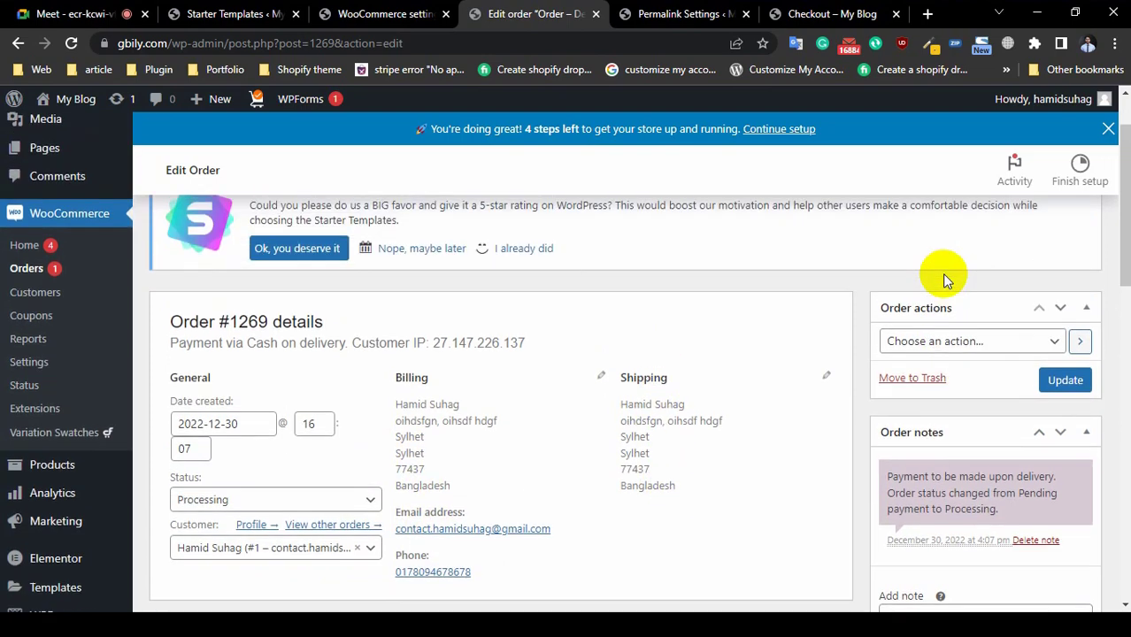
pyautogui.click(934, 343)
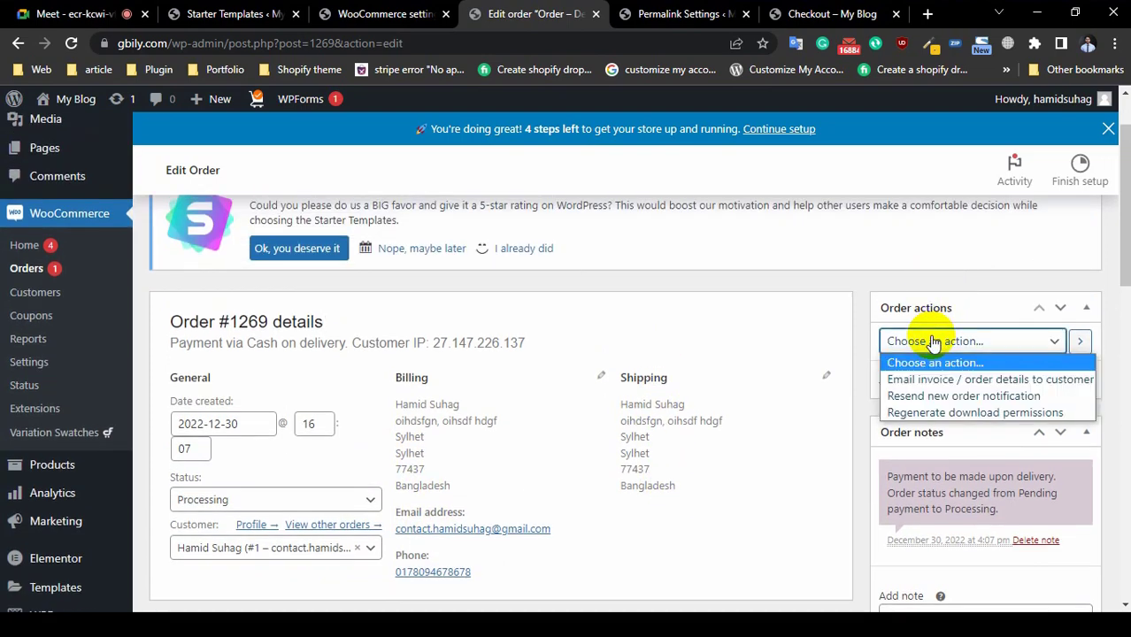
pyautogui.click(961, 380)
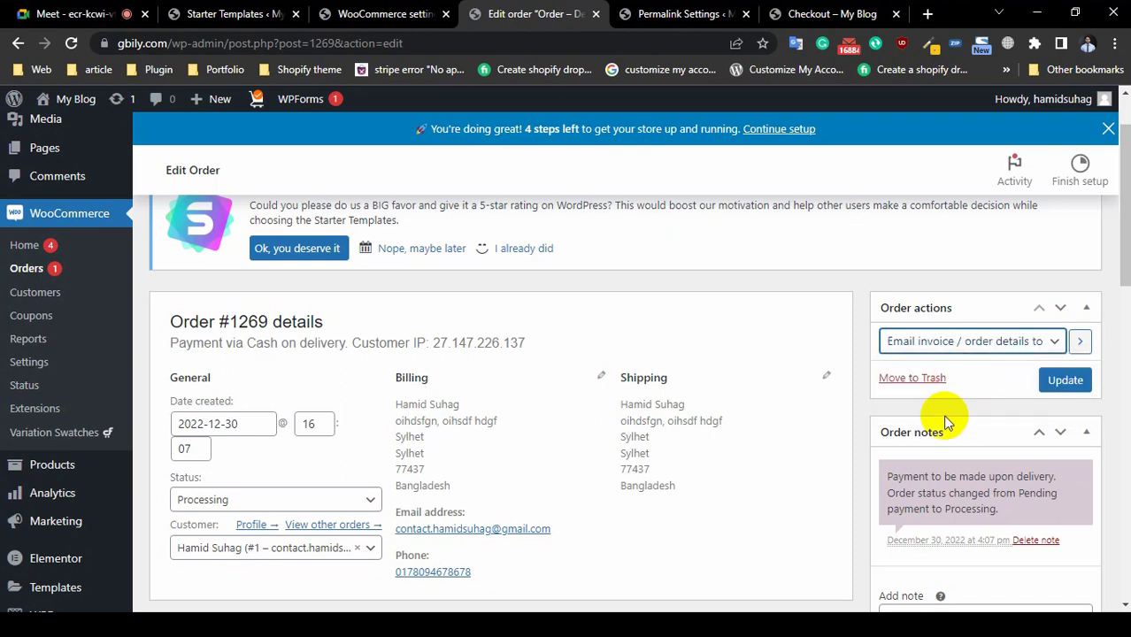
pyautogui.click(1064, 383)
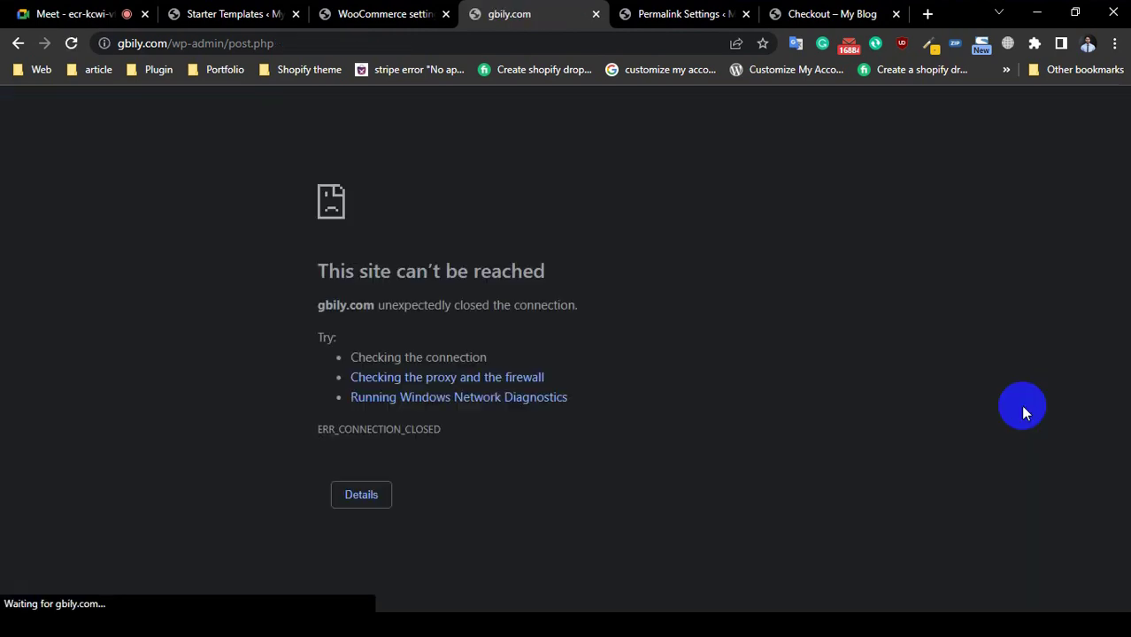
pyautogui.click(69, 42)
pyautogui.press('Return')
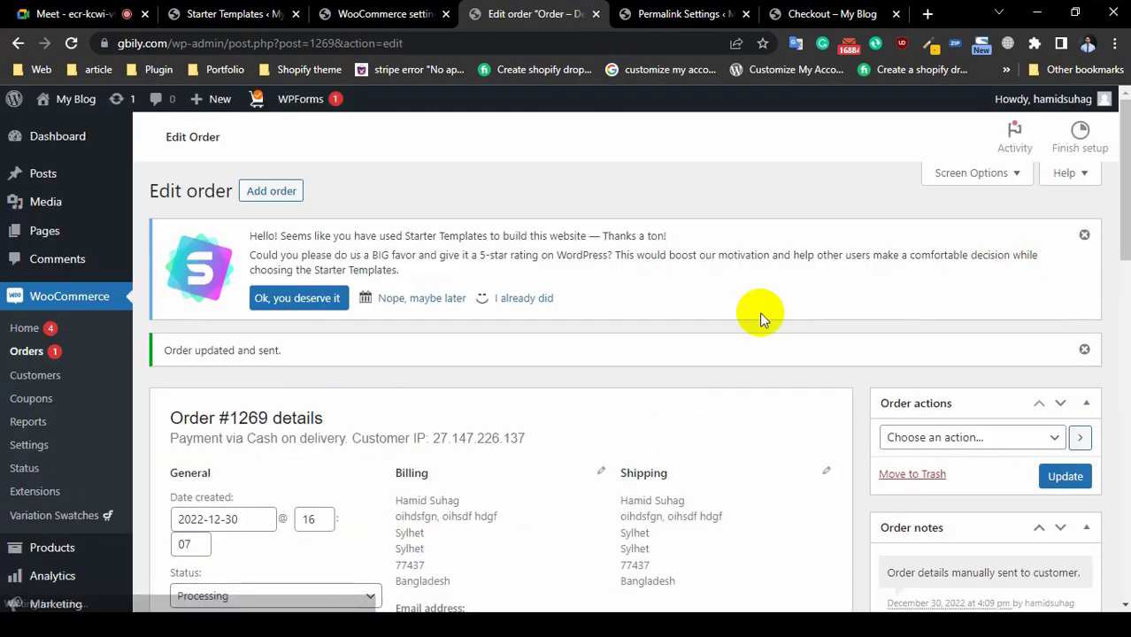
pyautogui.scroll(-3, 759, 311)
pyautogui.scroll(-2, 943, 356)
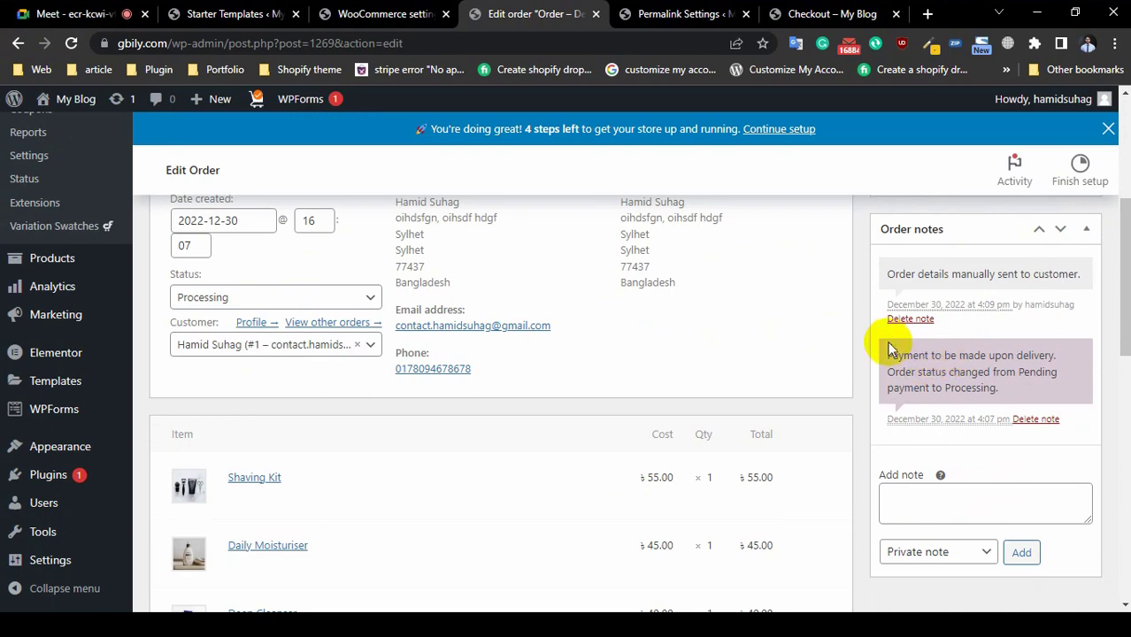
pyautogui.scroll(-2, 920, 381)
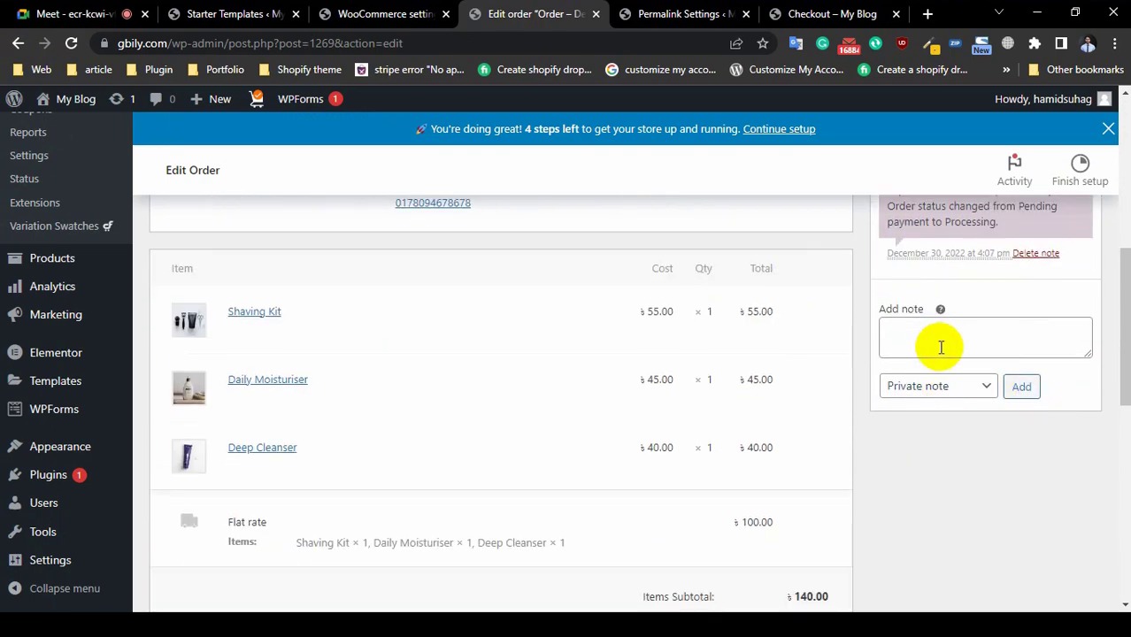
pyautogui.click(938, 347)
pyautogui.scroll(-4, 382, 361)
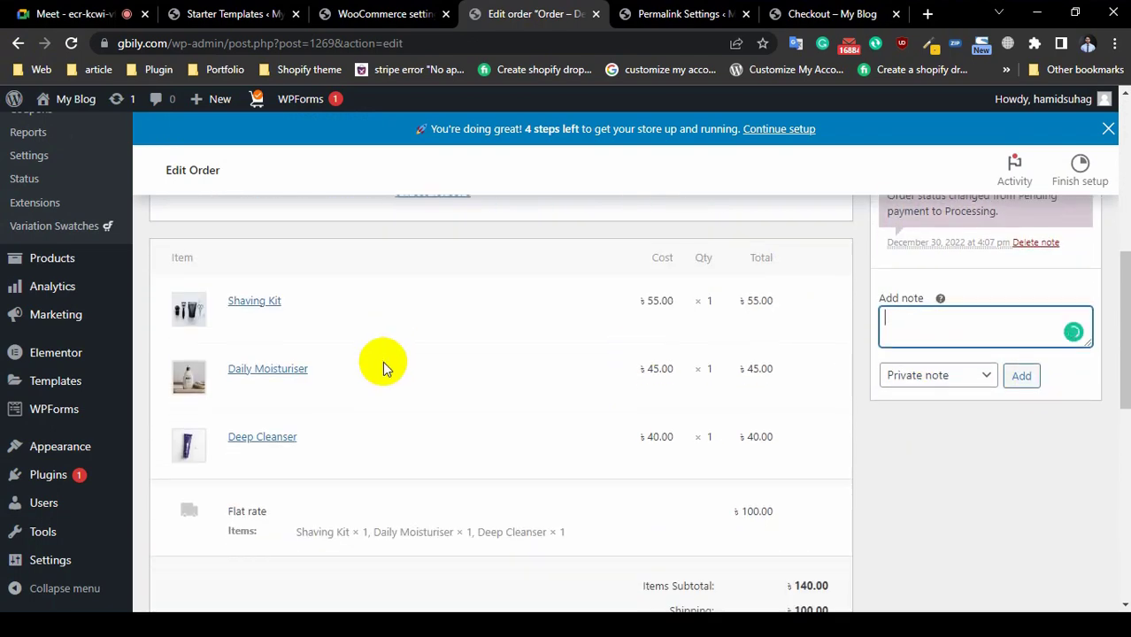
pyautogui.scroll(2, 523, 367)
pyautogui.scroll(1, 523, 367)
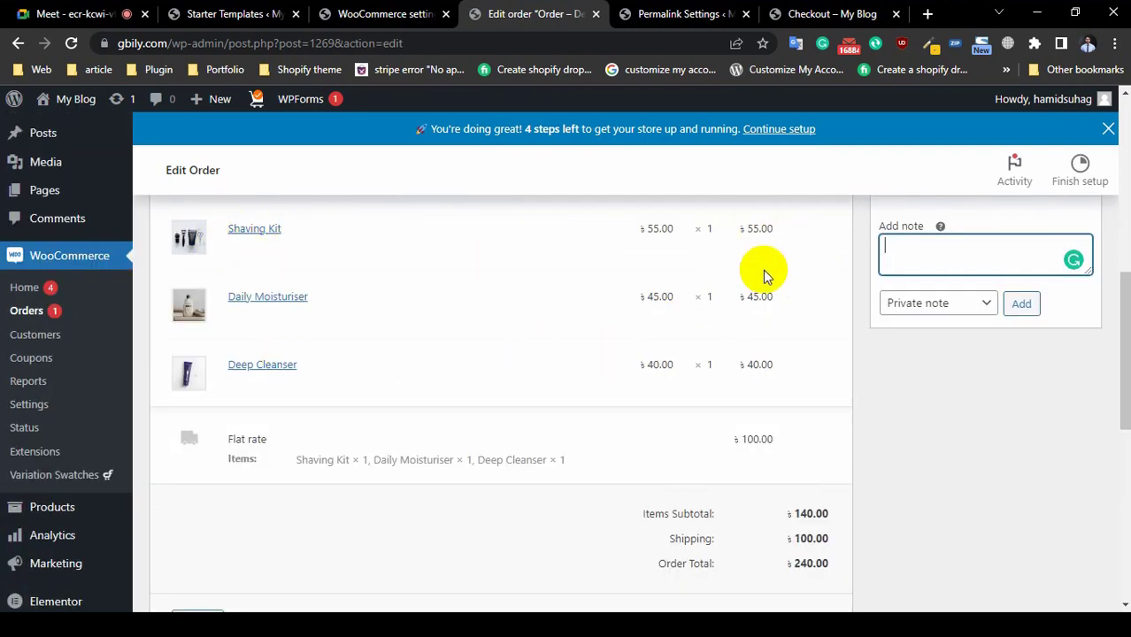
pyautogui.scroll(-1, 742, 412)
pyautogui.scroll(-2, 742, 413)
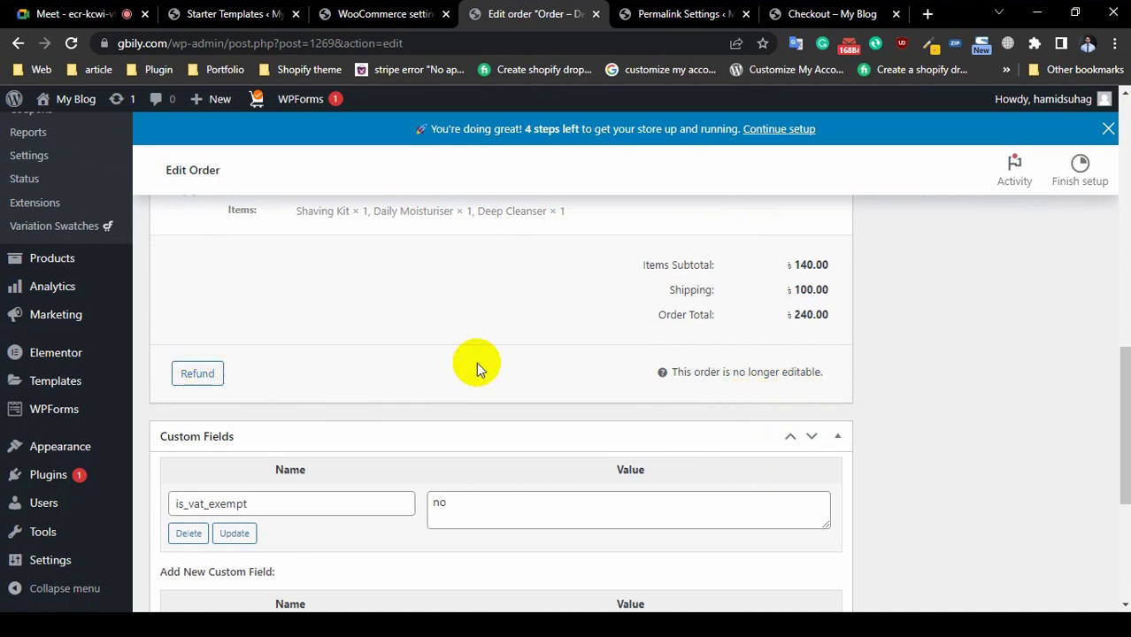
pyautogui.scroll(-3, 336, 340)
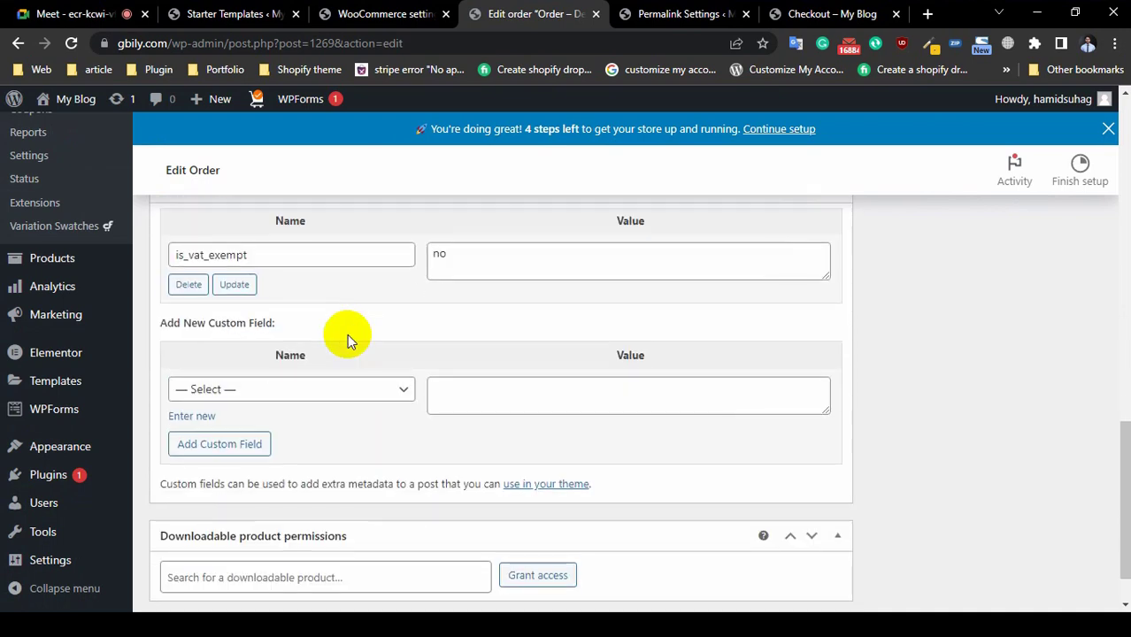
pyautogui.scroll(2, 347, 333)
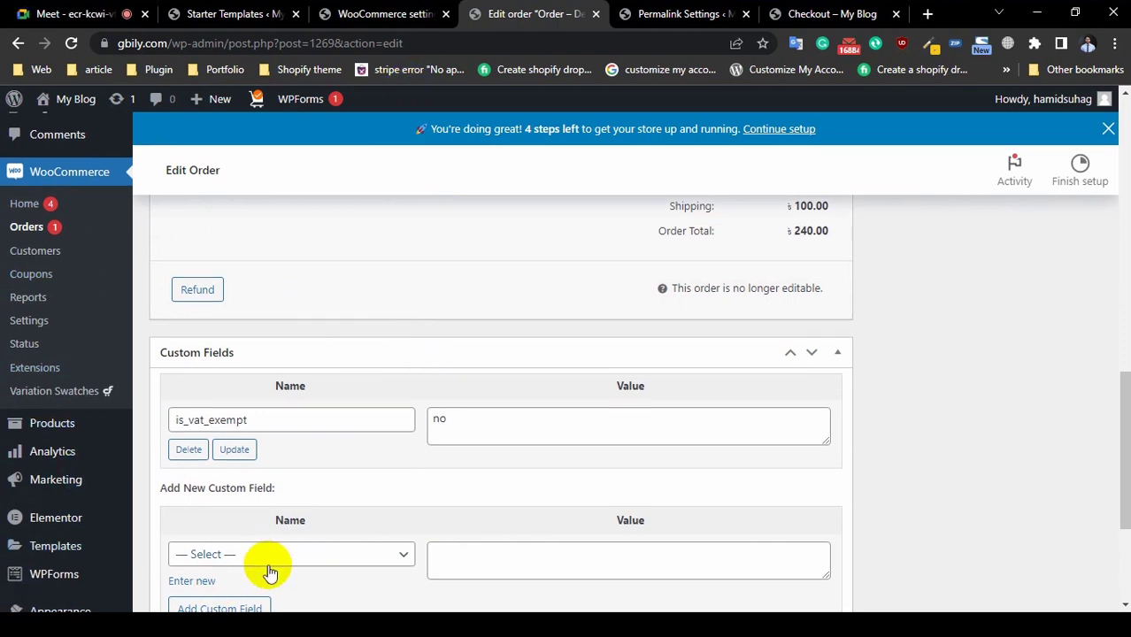
pyautogui.scroll(-3, 265, 567)
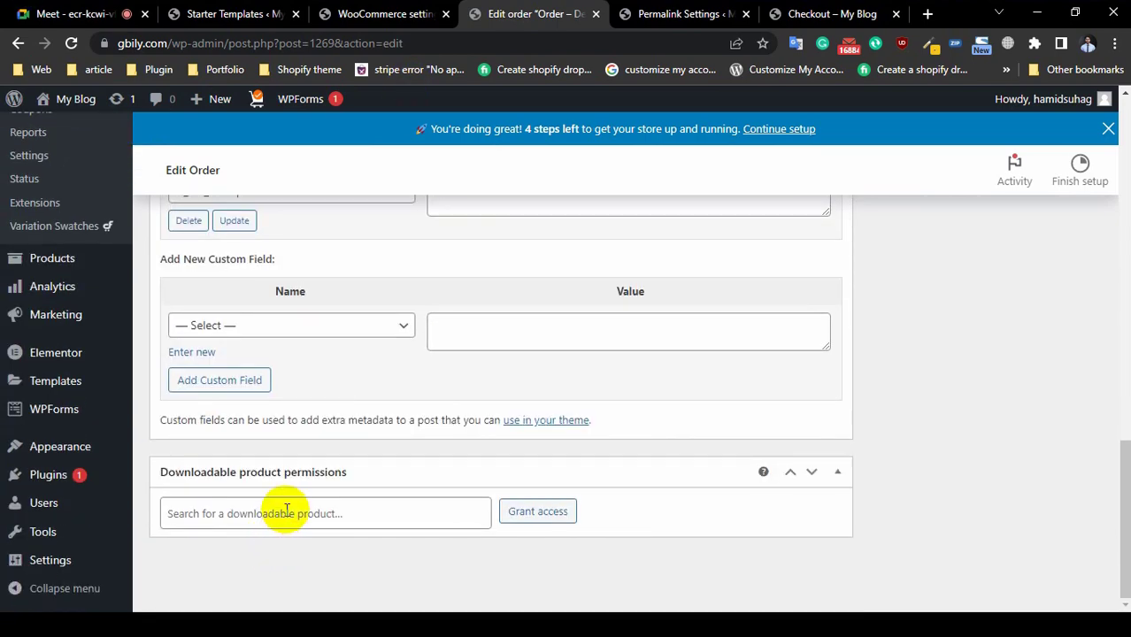
pyautogui.scroll(10, 286, 509)
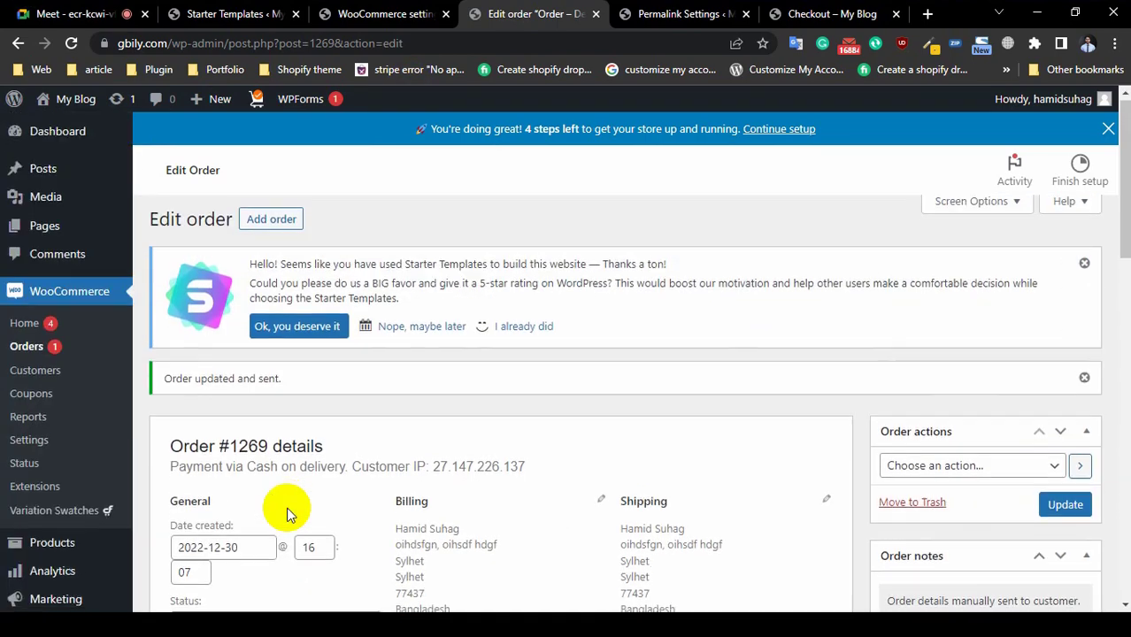
pyautogui.scroll(-1, 286, 514)
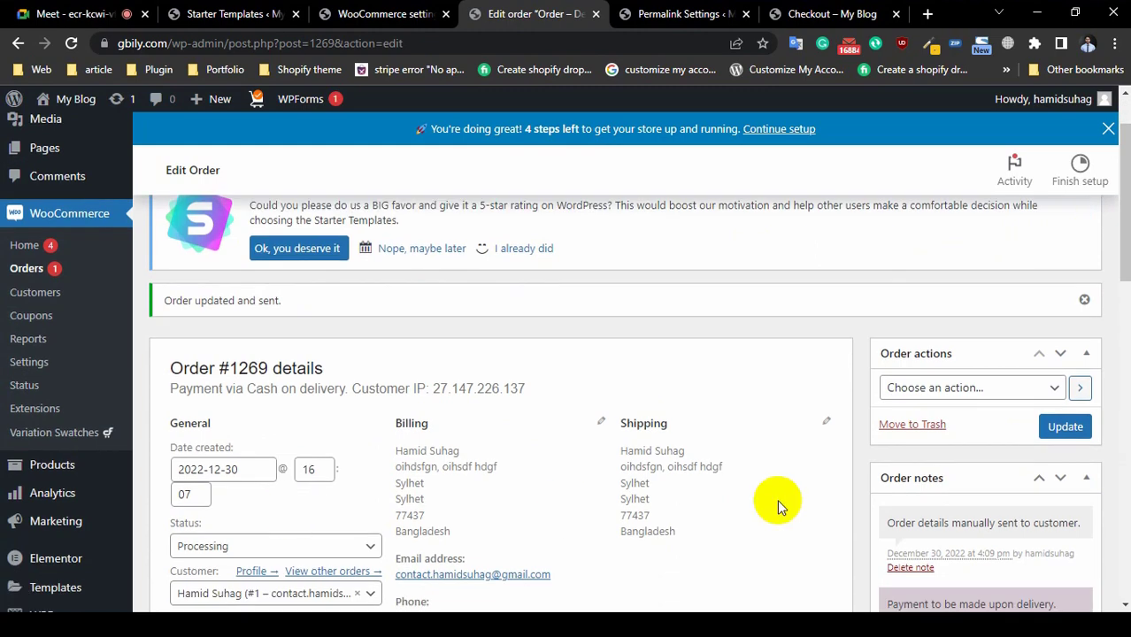
pyautogui.scroll(-3, 474, 497)
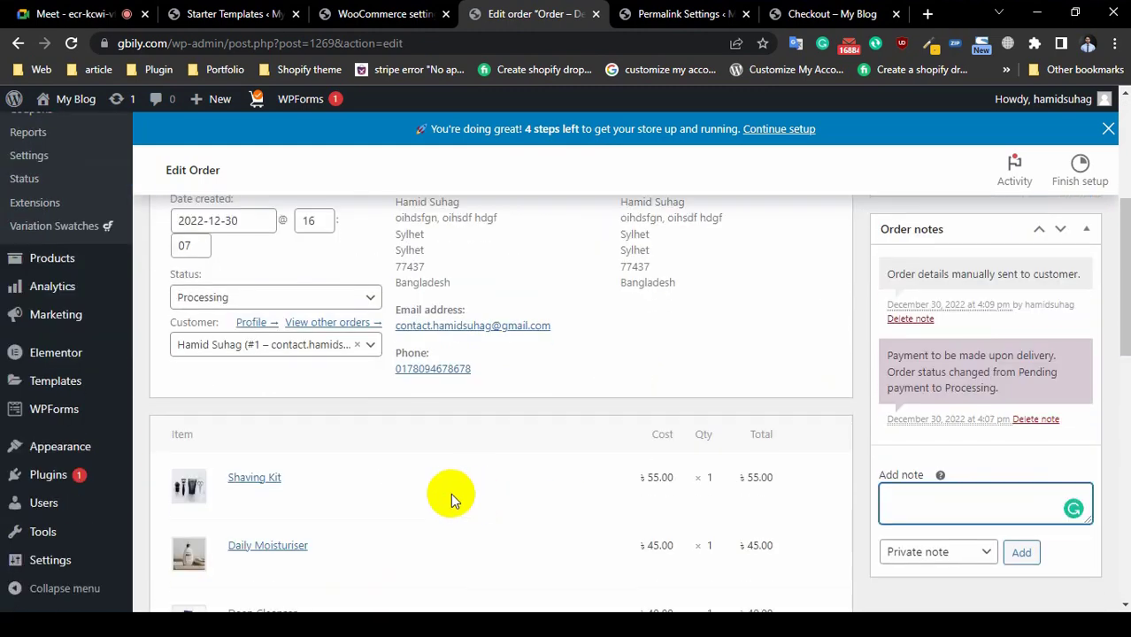
# Step: Change the order status from Processing to Completed, update it, and review the paid totals
pyautogui.scroll(1, 239, 453)
pyautogui.scroll(1, 239, 453)
pyautogui.click(240, 381)
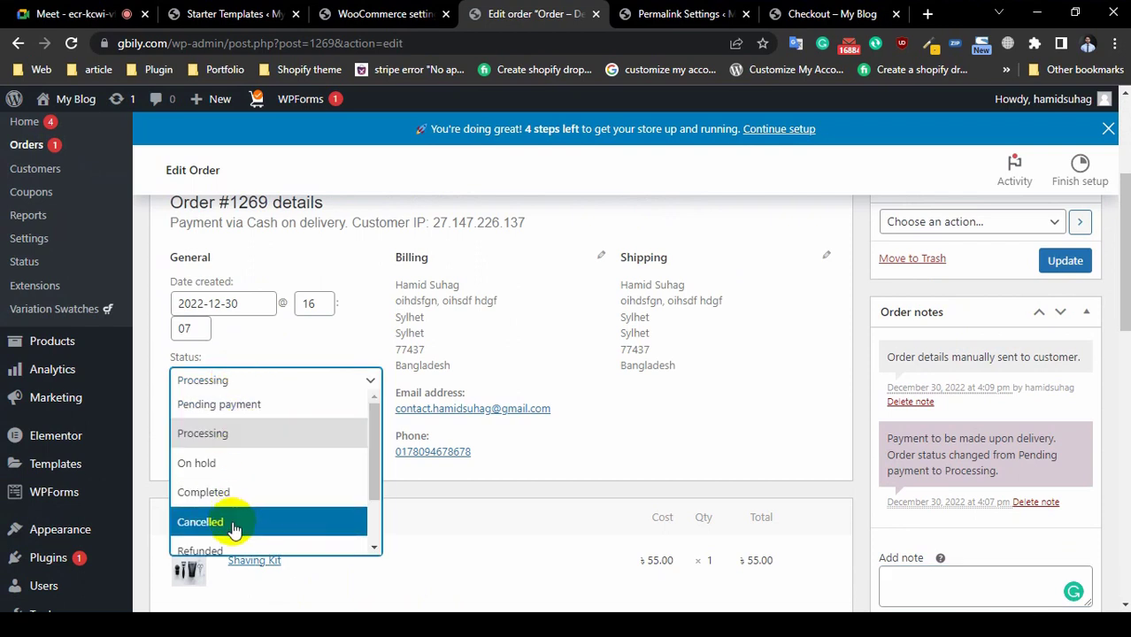
pyautogui.click(222, 492)
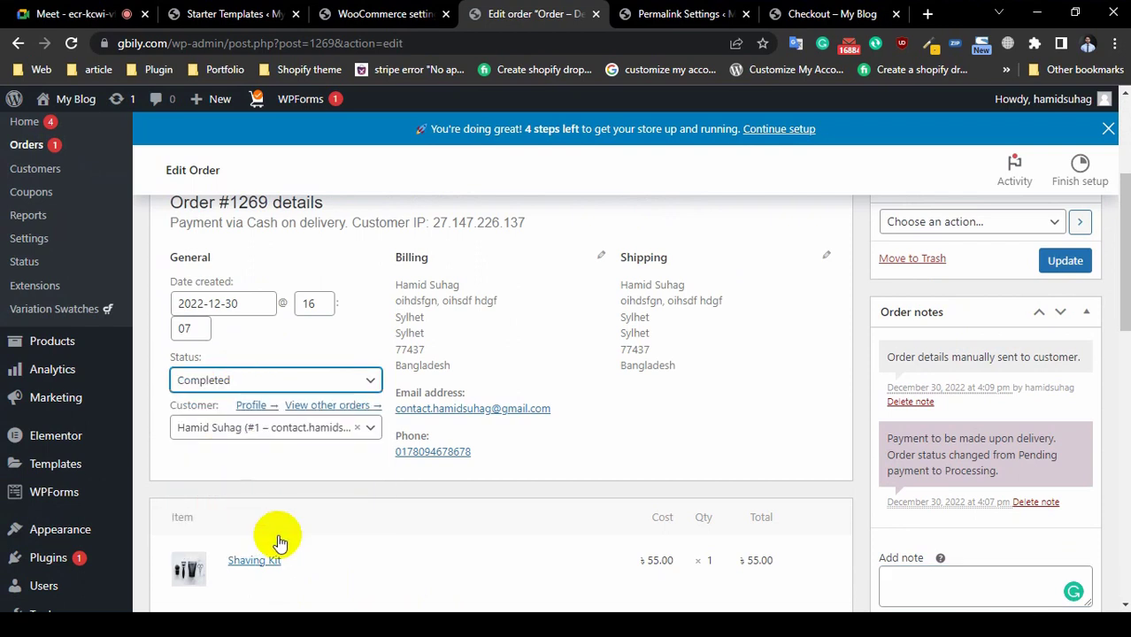
pyautogui.click(1065, 261)
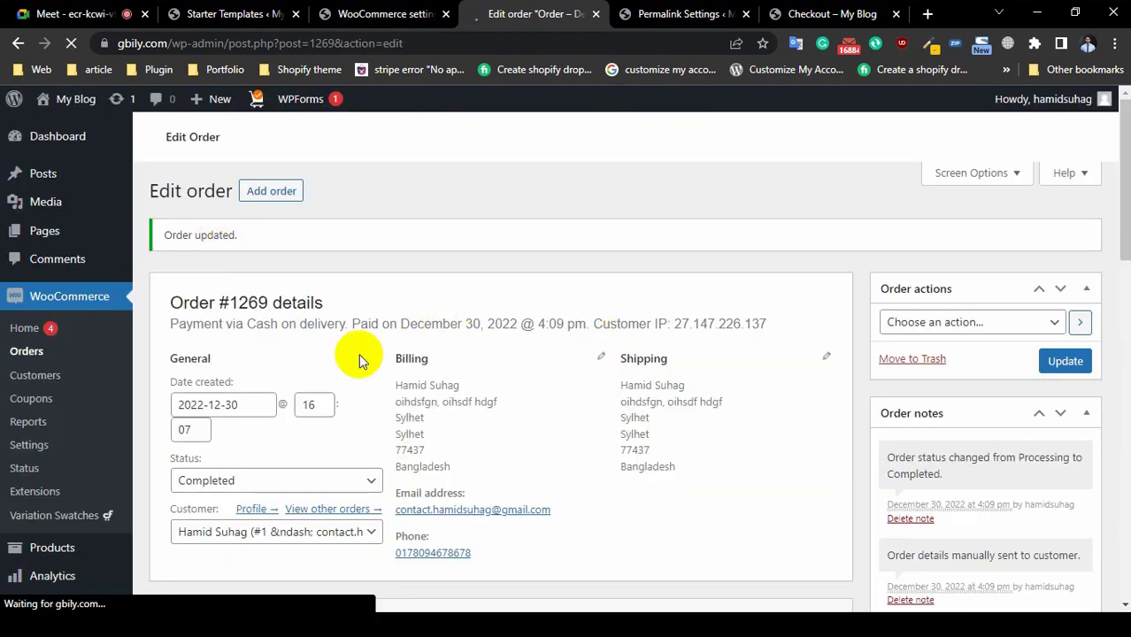
pyautogui.scroll(-1, 443, 443)
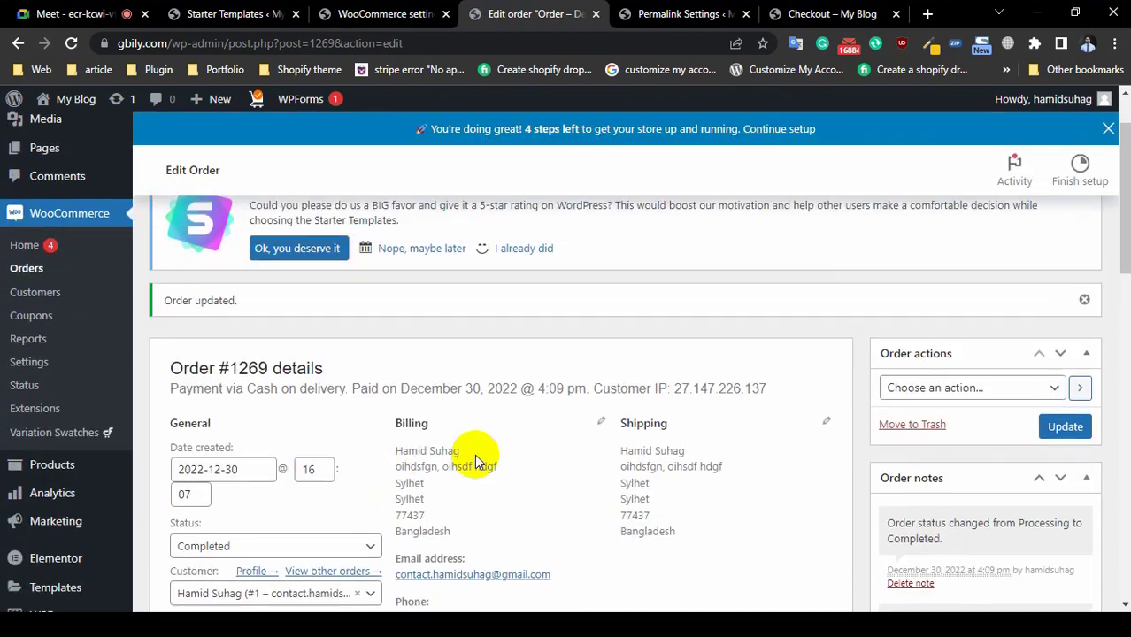
pyautogui.scroll(-3, 475, 454)
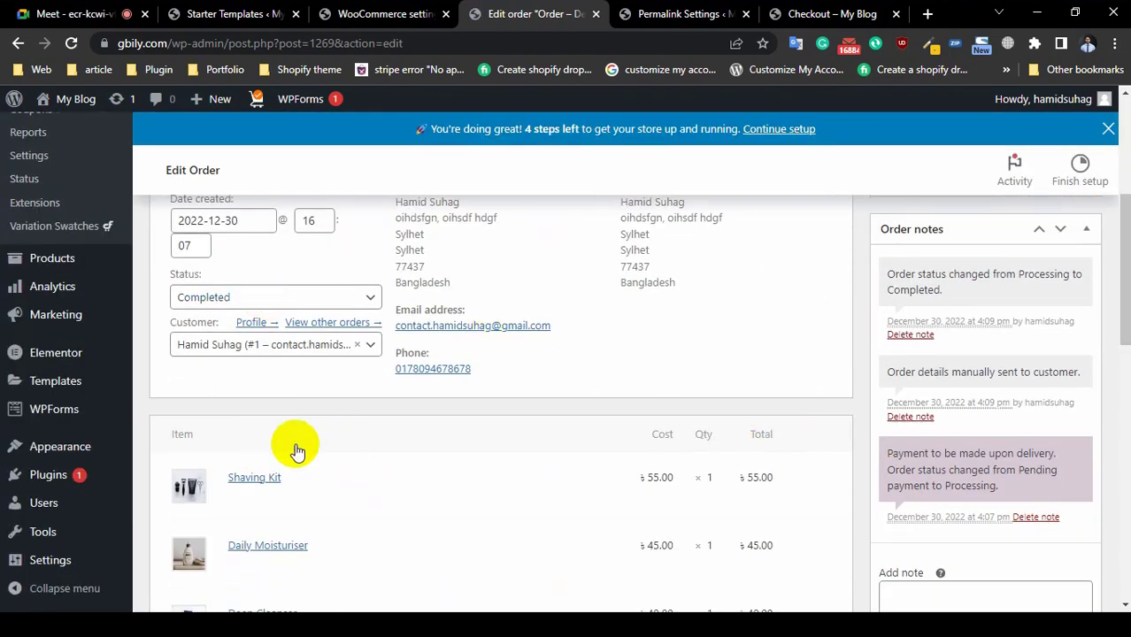
pyautogui.scroll(-5, 298, 452)
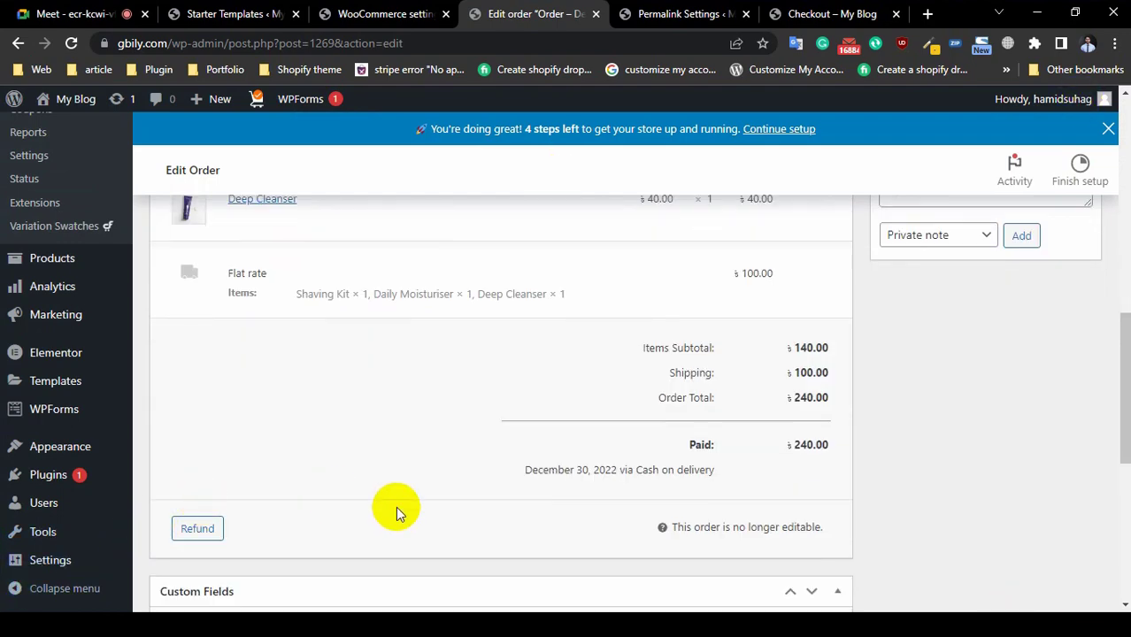
pyautogui.scroll(-4, 397, 509)
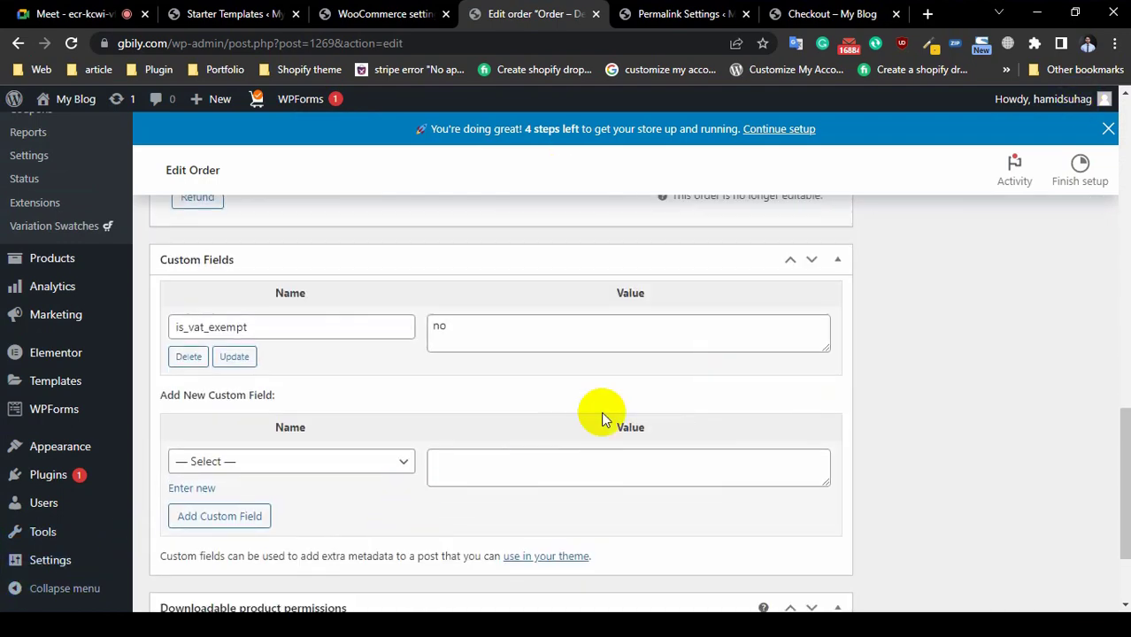
pyautogui.scroll(12, 601, 410)
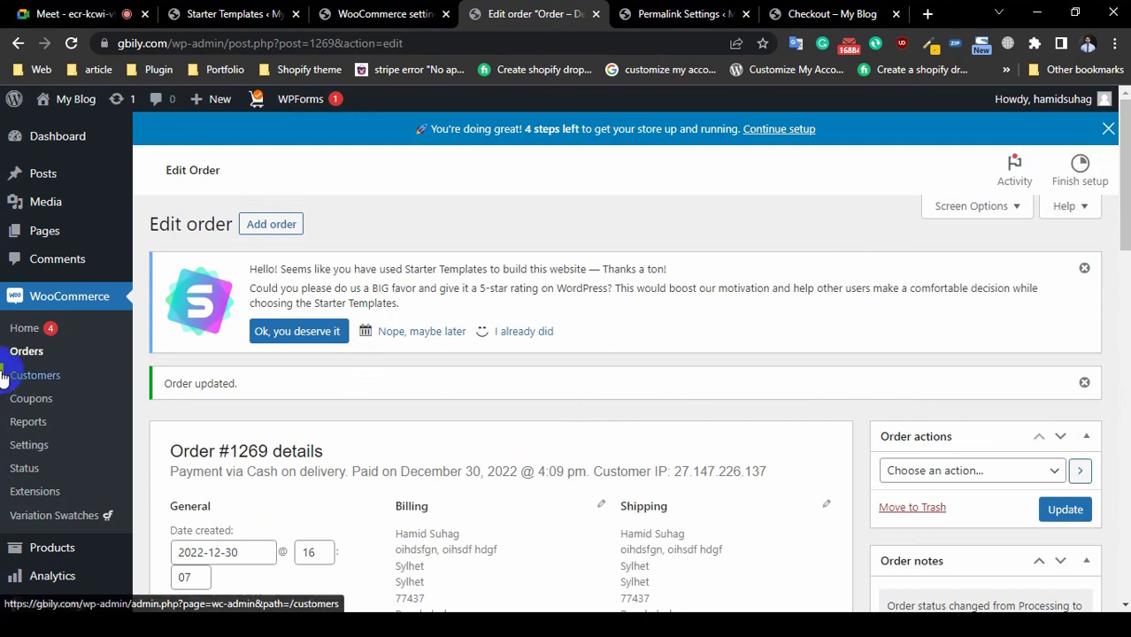
# Step: Open the Customers report showing one customer with one order totalling 240.00
pyautogui.click(44, 351)
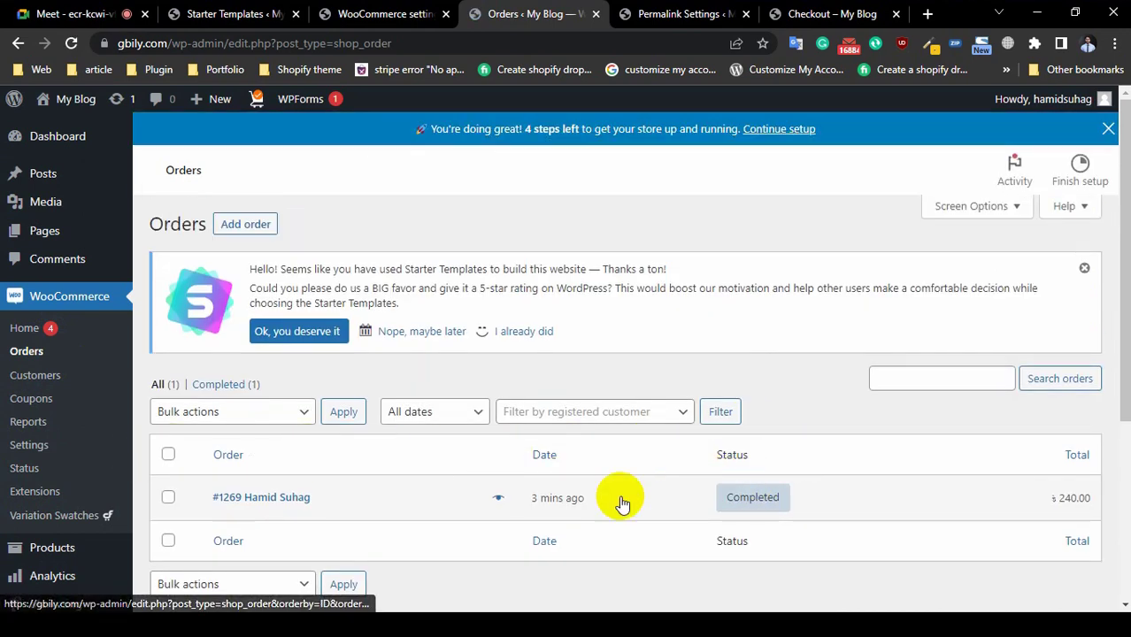
pyautogui.click(71, 376)
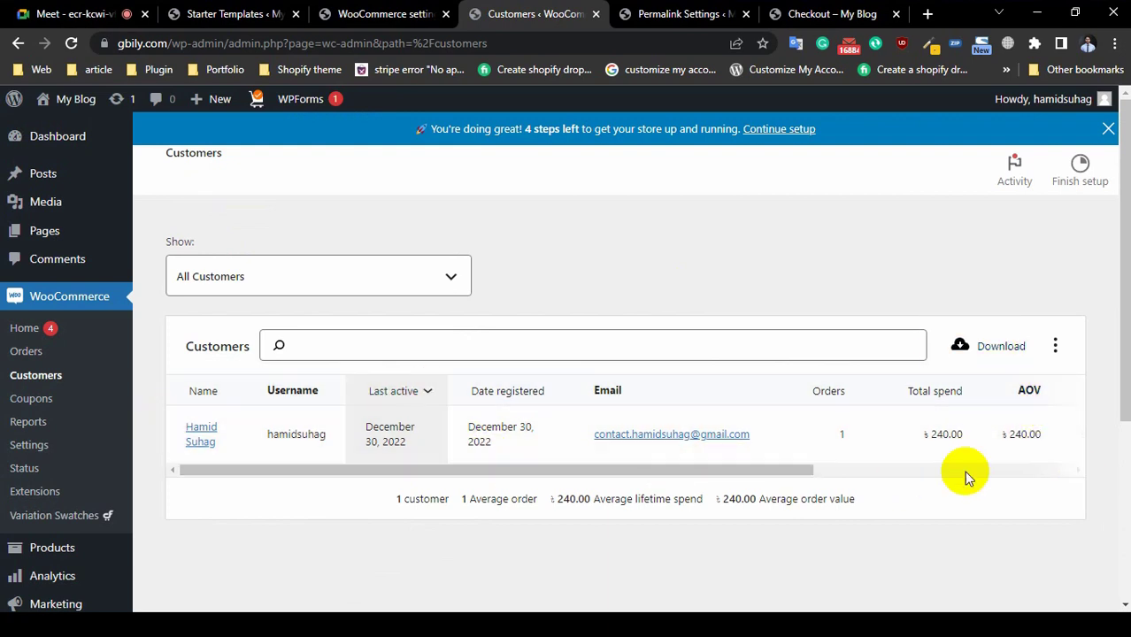
pyautogui.click(671, 14)
# Step: Return to the Payments settings overview listing all payment methods
pyautogui.click(522, 15)
pyautogui.click(358, 26)
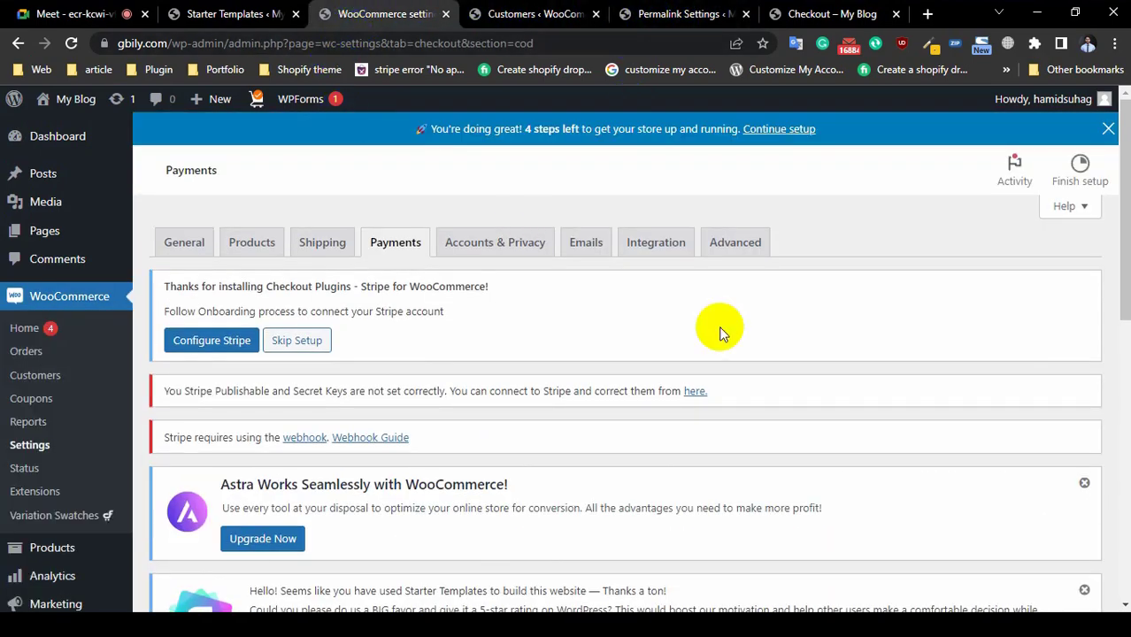
pyautogui.scroll(-3, 540, 354)
pyautogui.scroll(3, 542, 360)
pyautogui.scroll(-6, 542, 360)
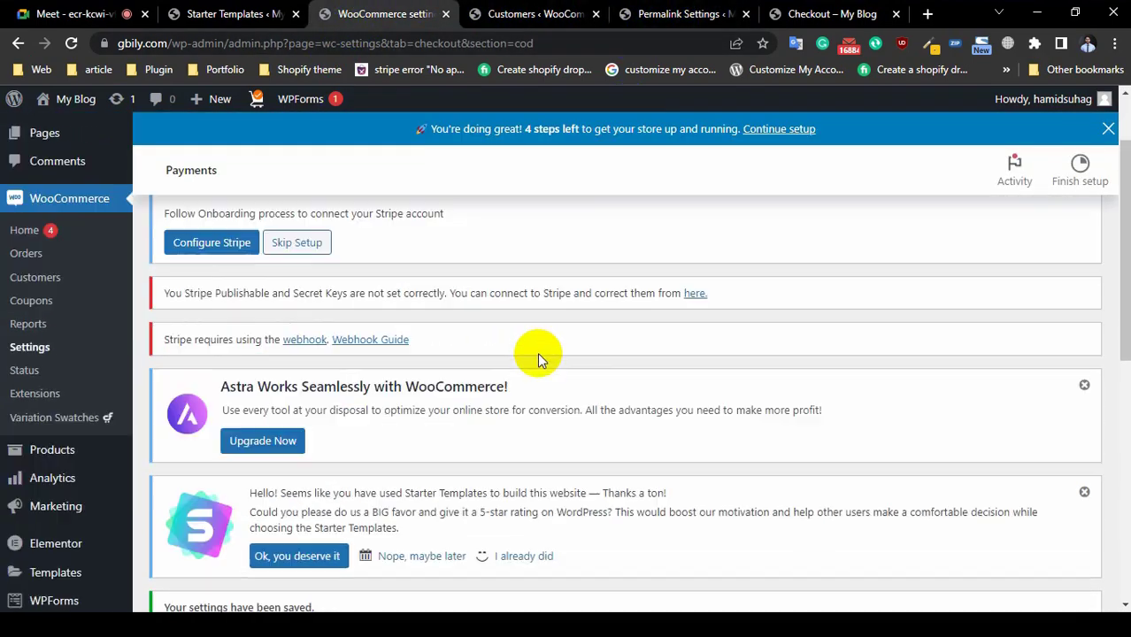
pyautogui.scroll(6, 537, 353)
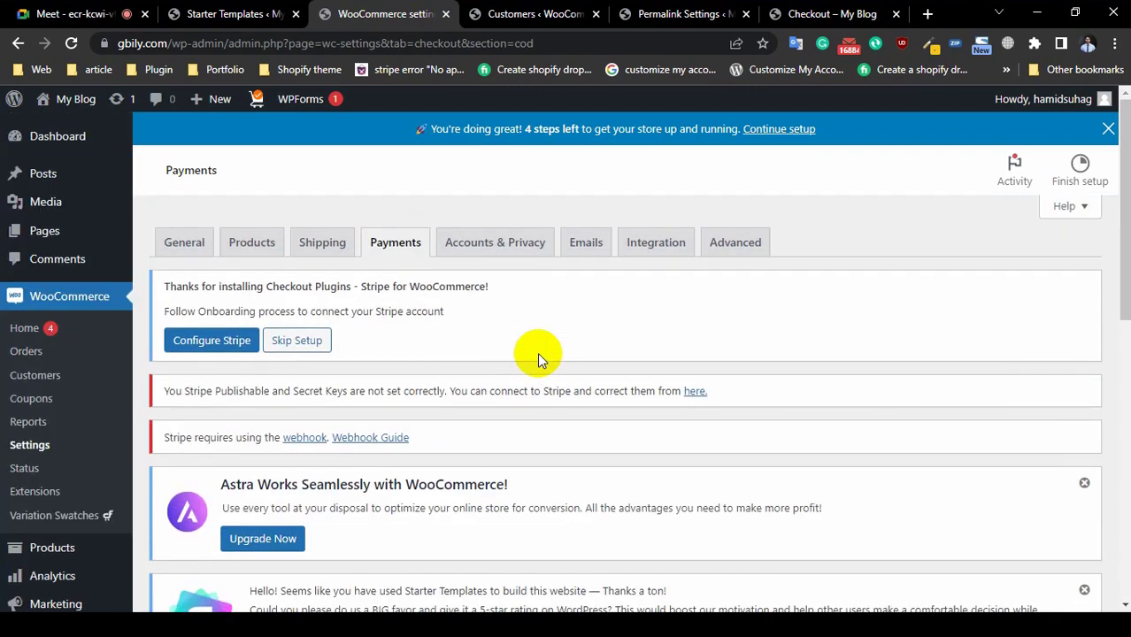
pyautogui.scroll(-8, 370, 341)
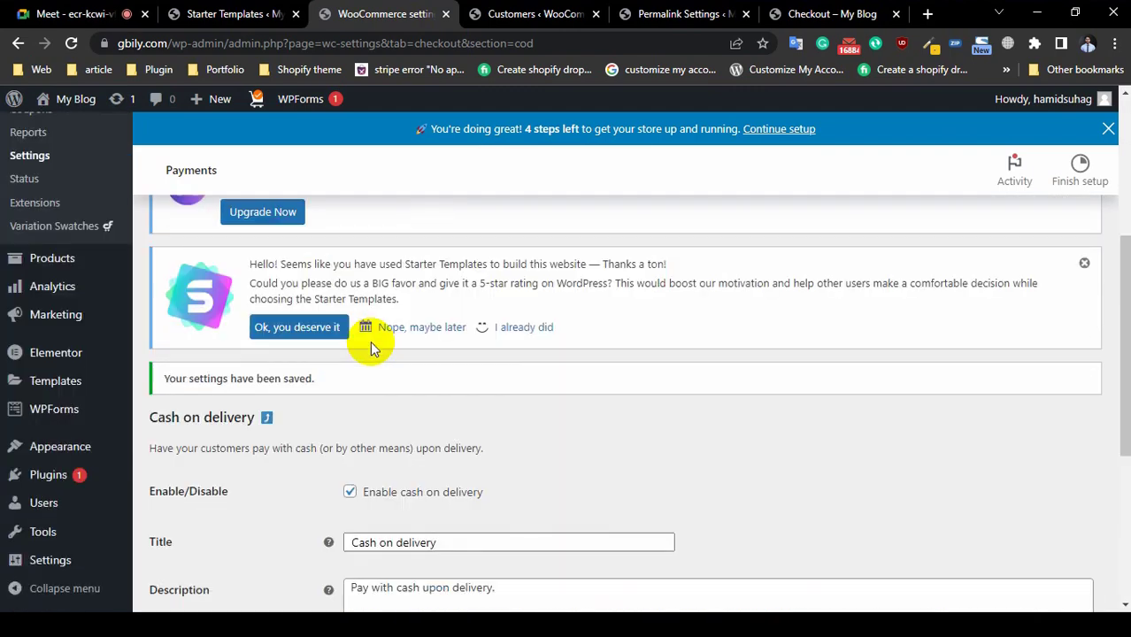
pyautogui.scroll(2, 371, 342)
pyautogui.scroll(6, 372, 342)
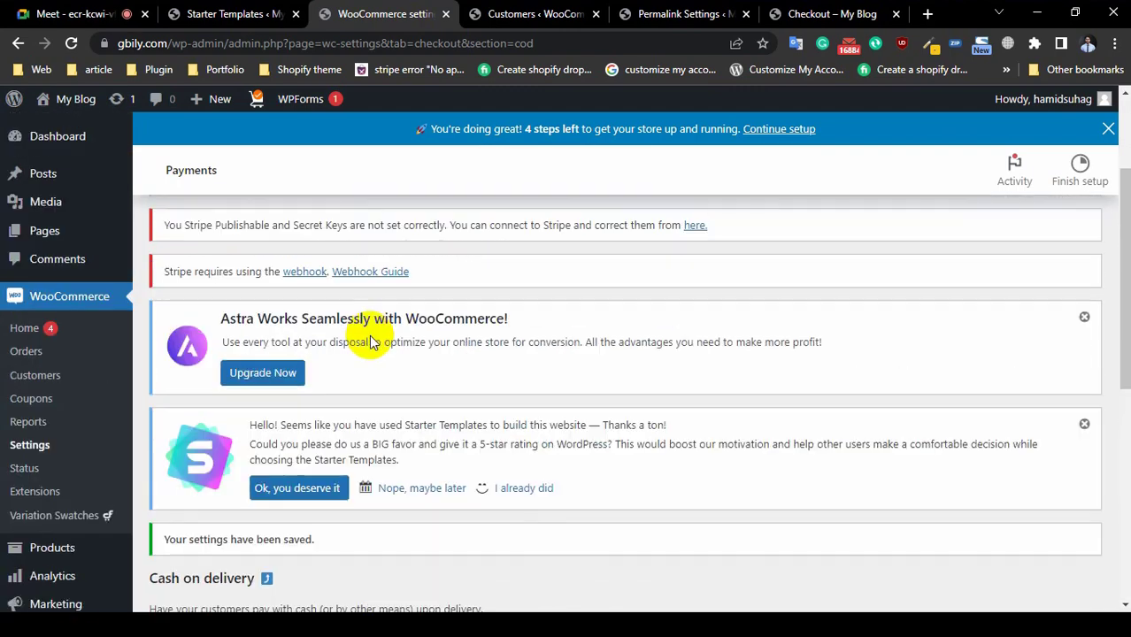
pyautogui.click(398, 248)
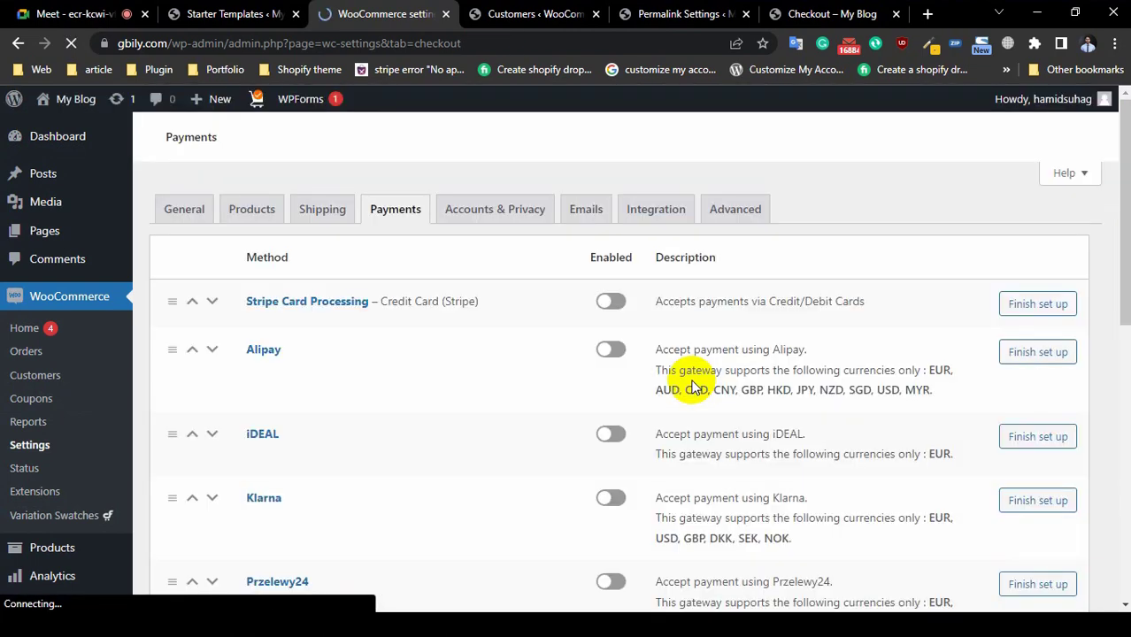
# Step: Switch on Check payments and Direct bank transfer alongside Cash on delivery
pyautogui.scroll(-4, 635, 379)
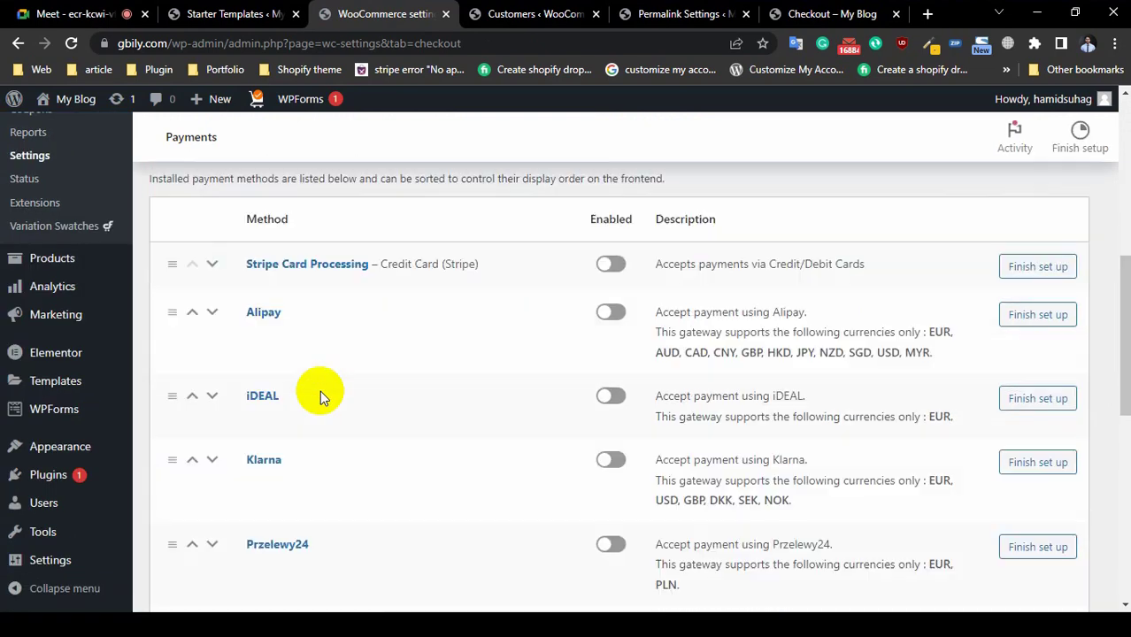
pyautogui.scroll(-5, 320, 391)
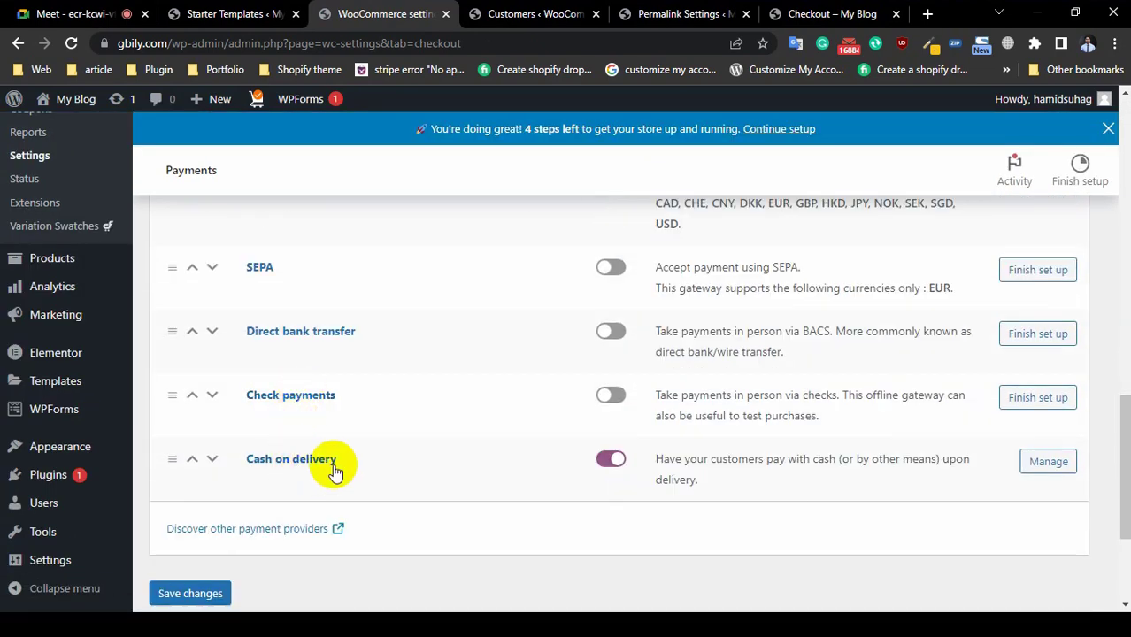
pyautogui.click(608, 397)
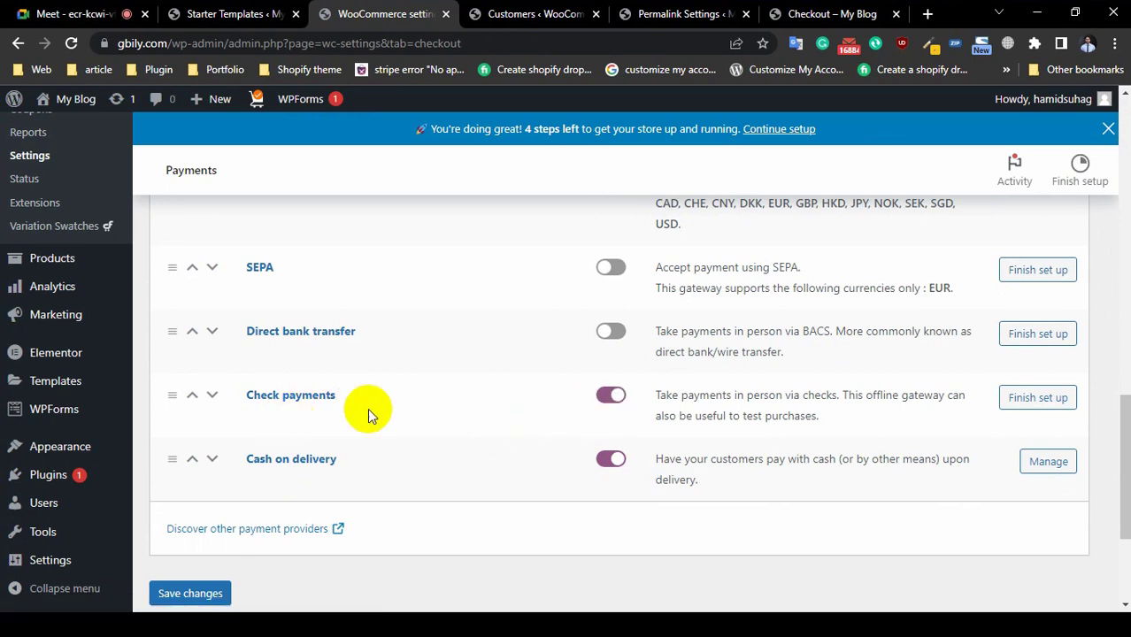
pyautogui.click(609, 333)
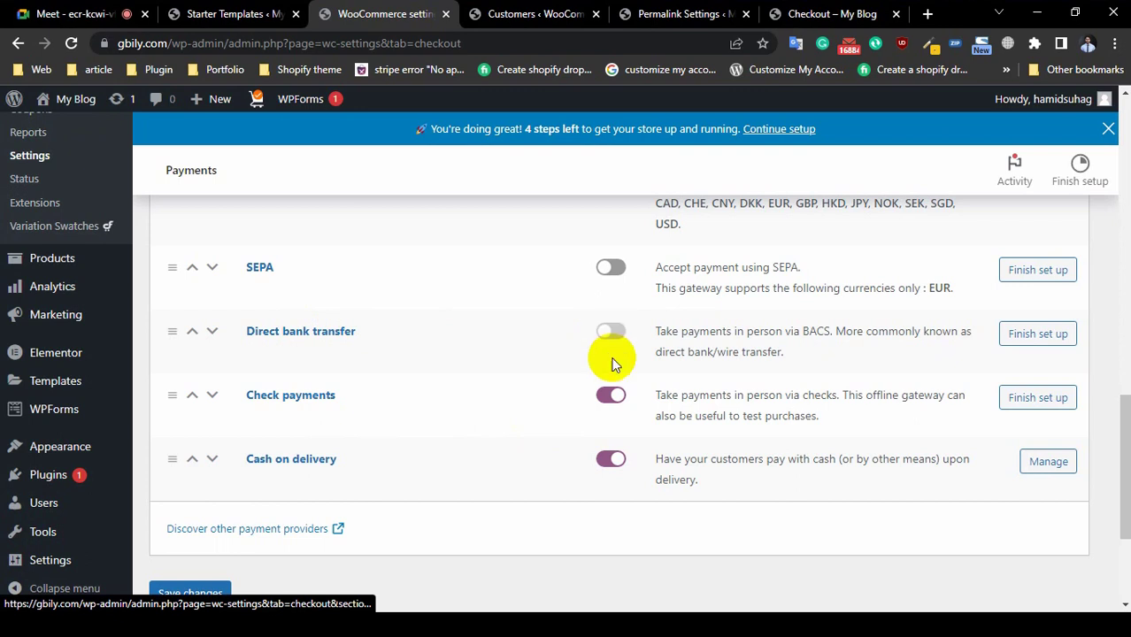
# Step: Open Direct bank transfer settings and inspect its blank account name, number, bank and BIC fields
pyautogui.click(1031, 334)
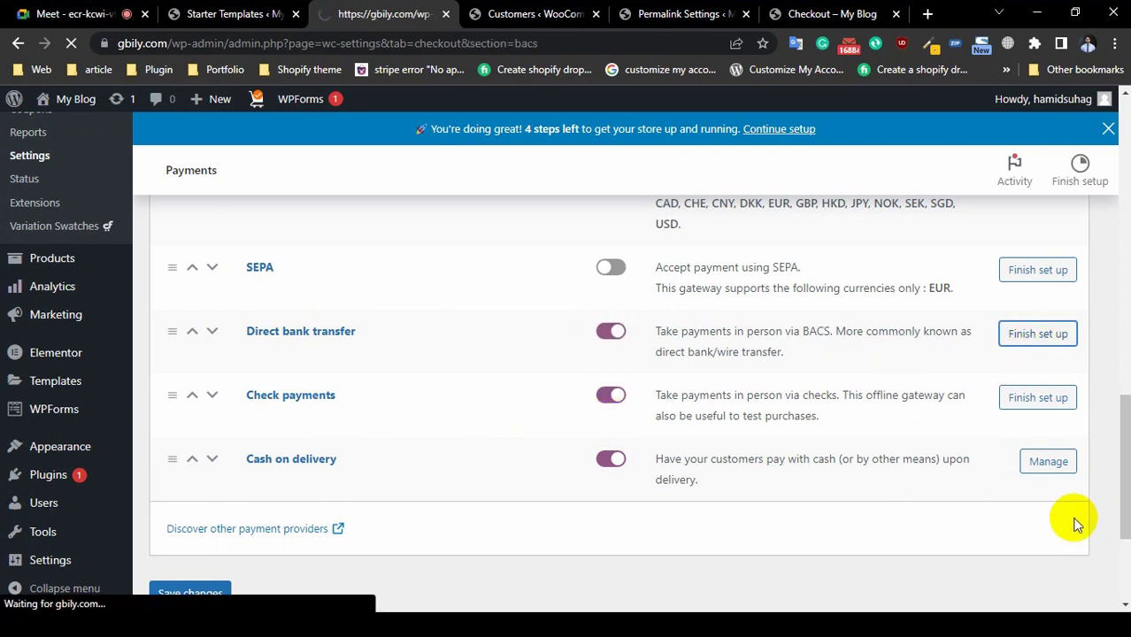
pyautogui.scroll(-2, 500, 480)
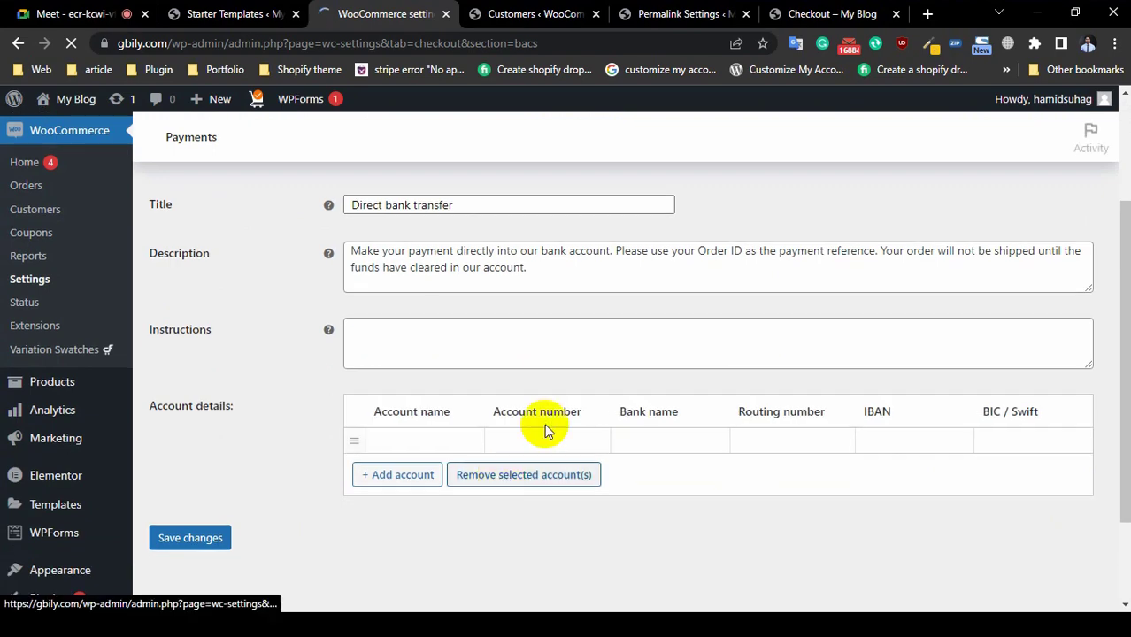
pyautogui.scroll(-3, 530, 429)
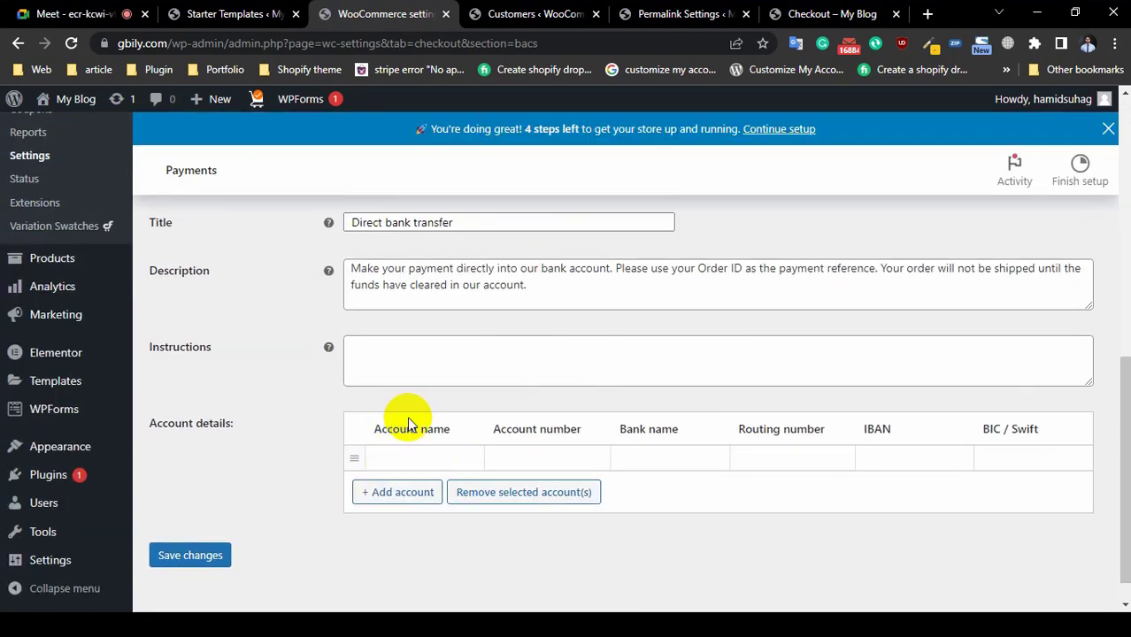
pyautogui.click(422, 458)
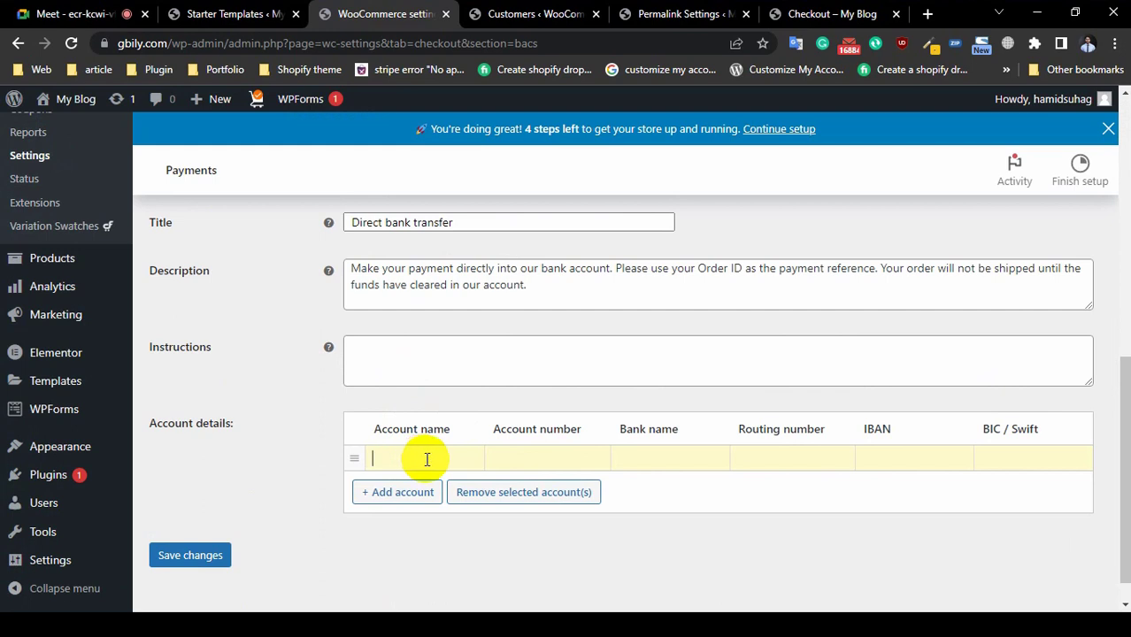
pyautogui.click(558, 458)
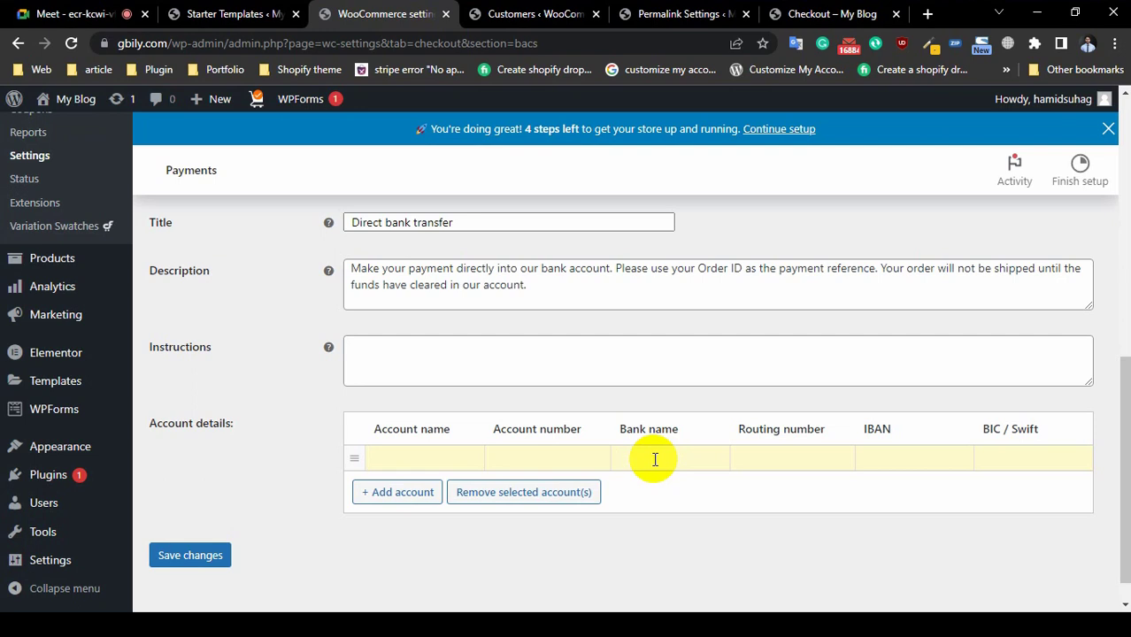
pyautogui.click(655, 459)
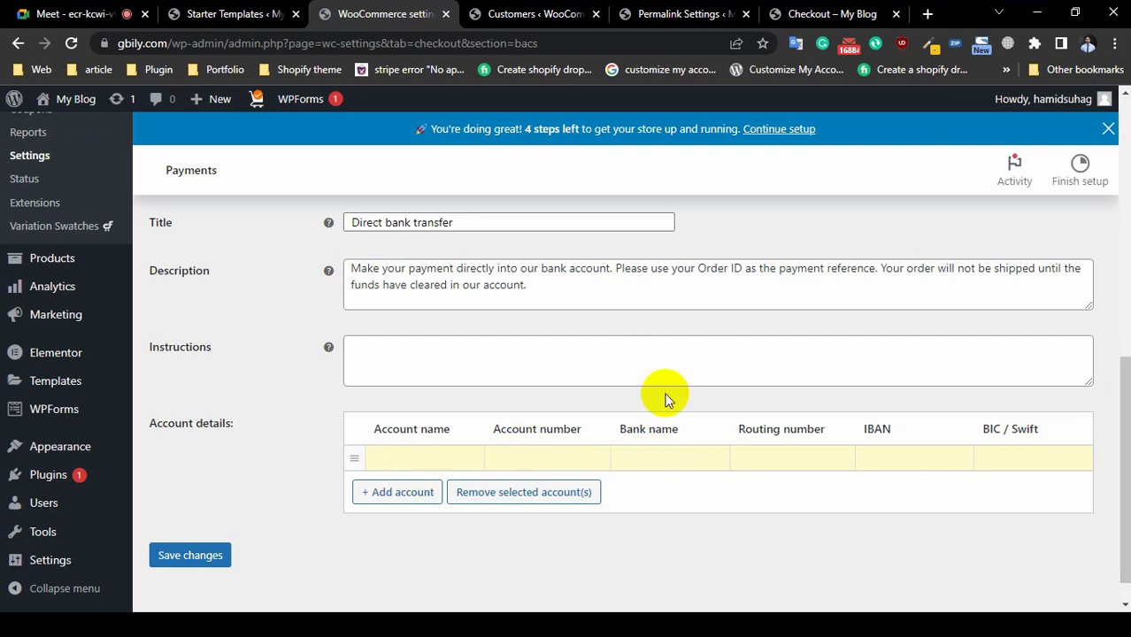
pyautogui.click(531, 458)
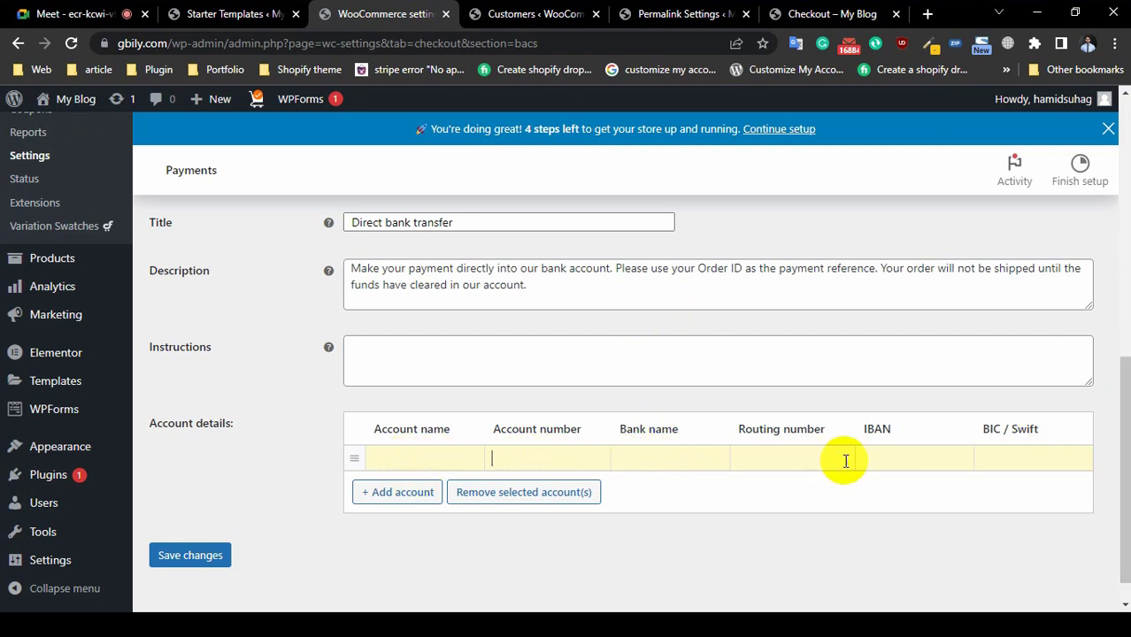
pyautogui.click(1034, 458)
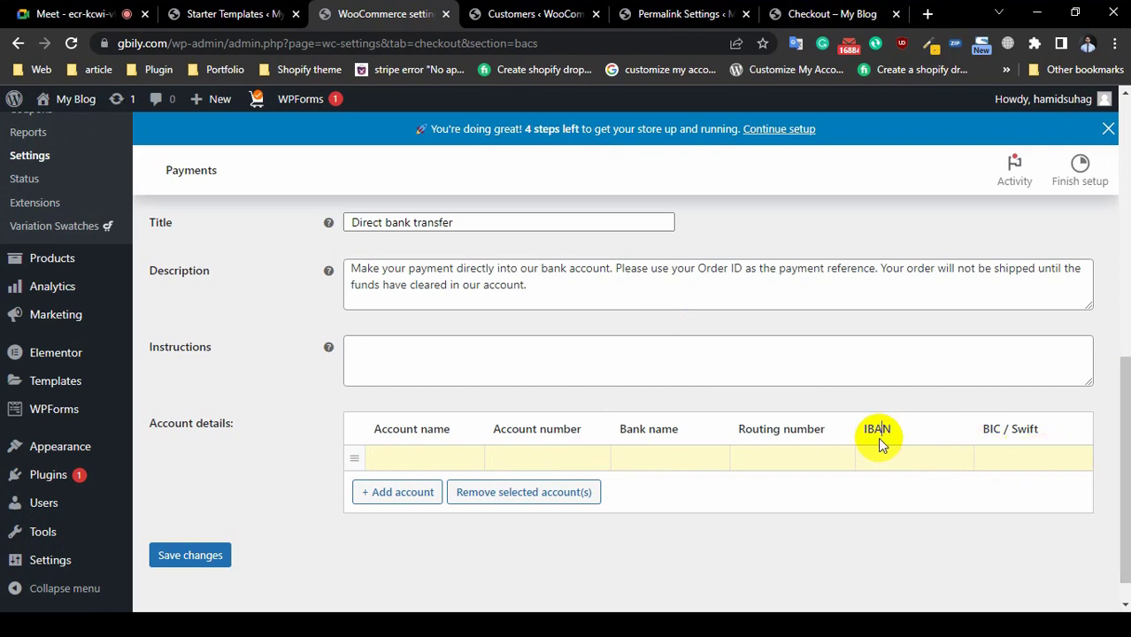
# Step: Go back to the main WooCommerce Payments settings
pyautogui.scroll(1, 588, 360)
pyautogui.scroll(2, 588, 360)
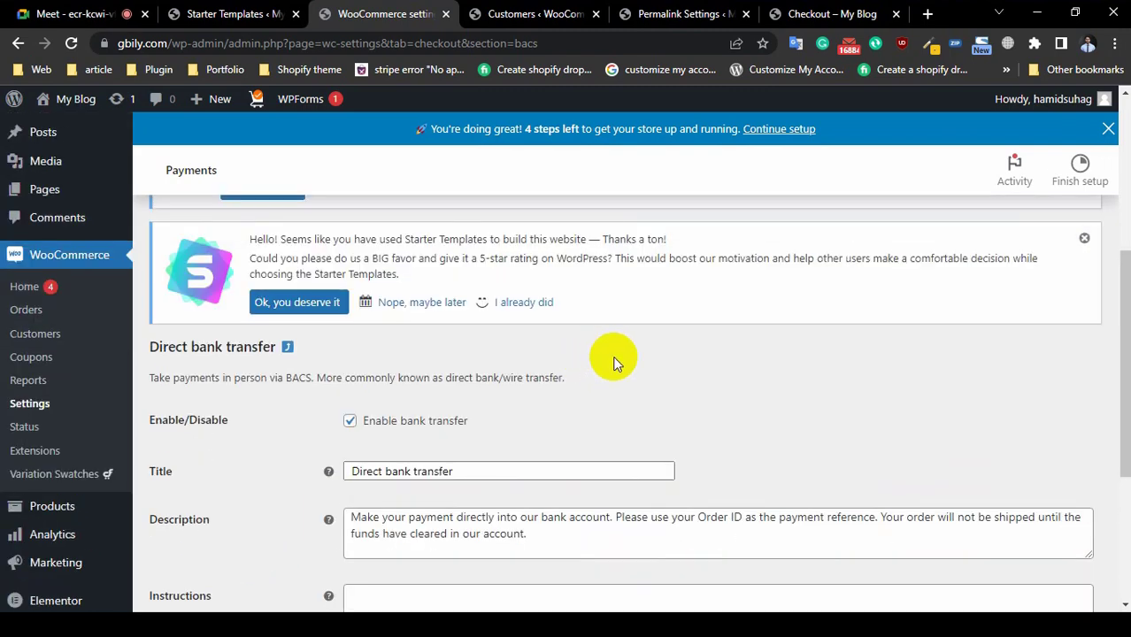
pyautogui.scroll(-3, 525, 470)
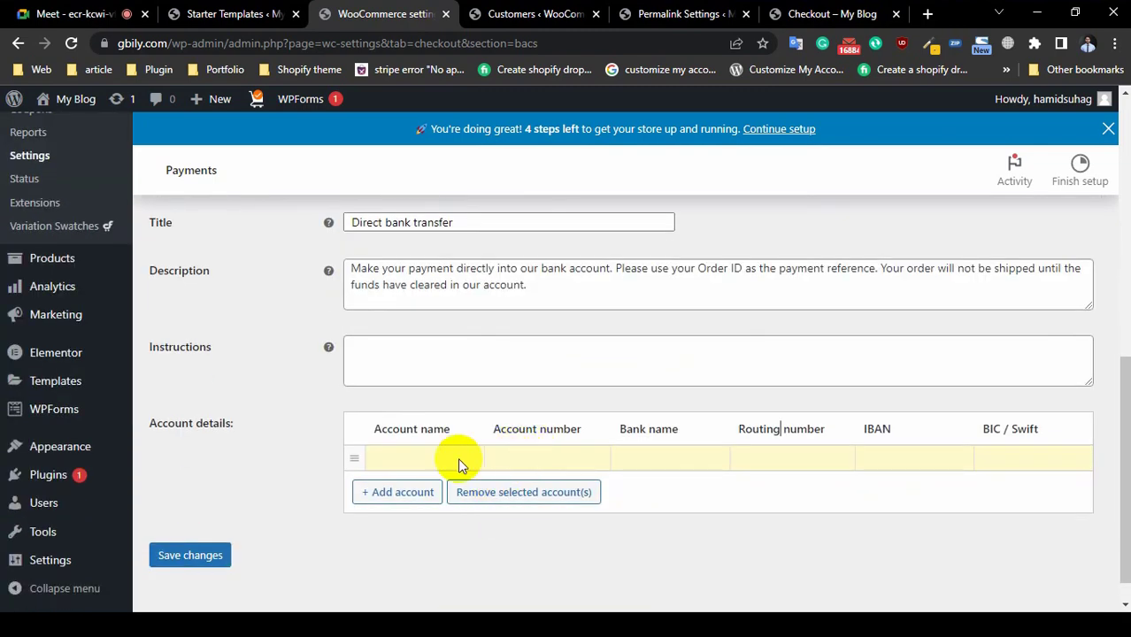
pyautogui.scroll(1, 20, 222)
pyautogui.scroll(2, 20, 376)
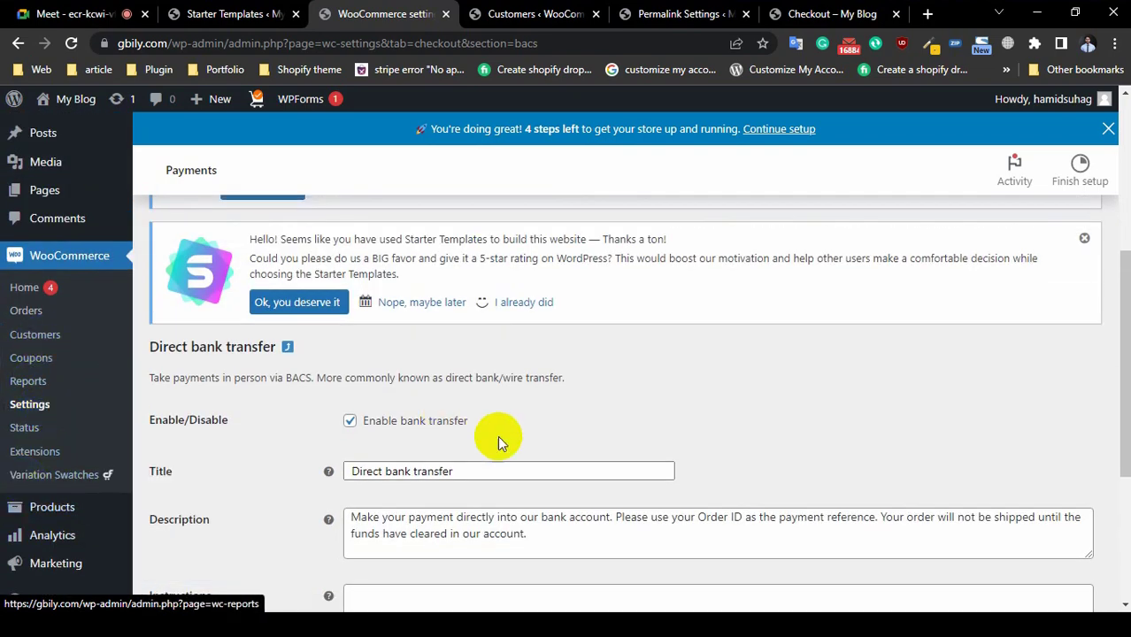
pyautogui.scroll(5, 497, 439)
pyautogui.click(404, 245)
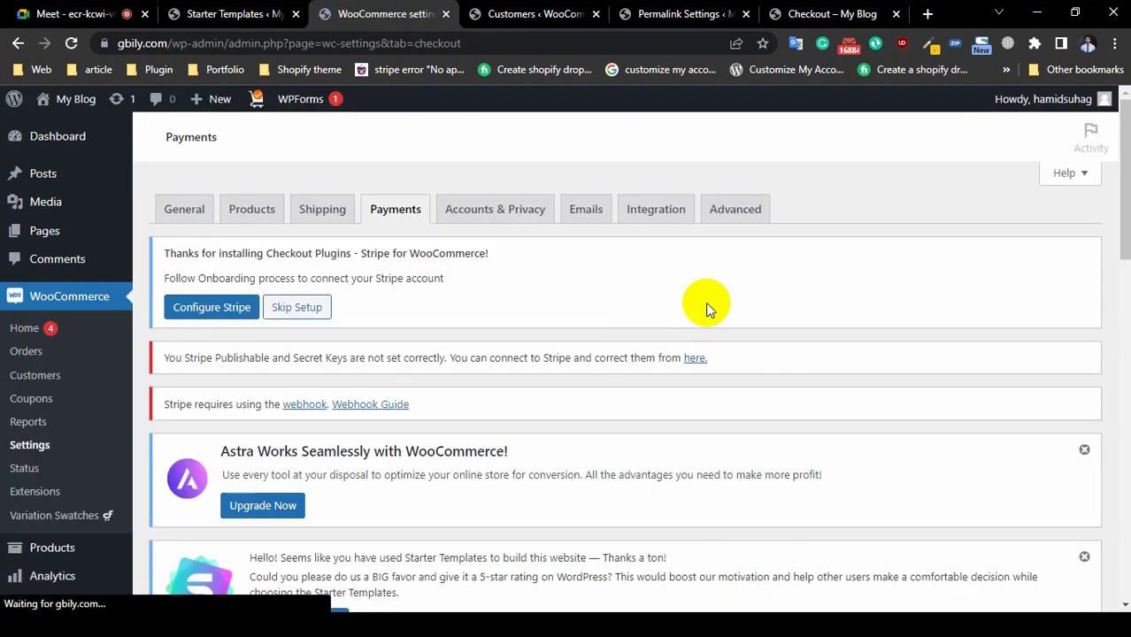
# Step: Enable Stripe Card Processing and open its settings
pyautogui.scroll(-1, 360, 411)
pyautogui.scroll(-4, 360, 412)
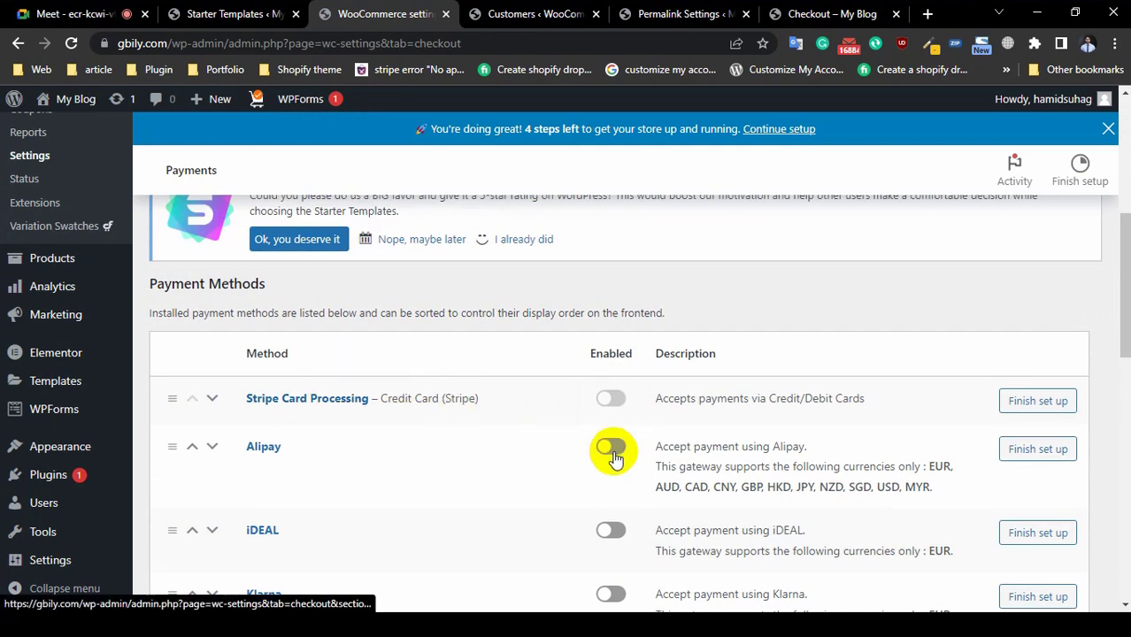
pyautogui.click(600, 405)
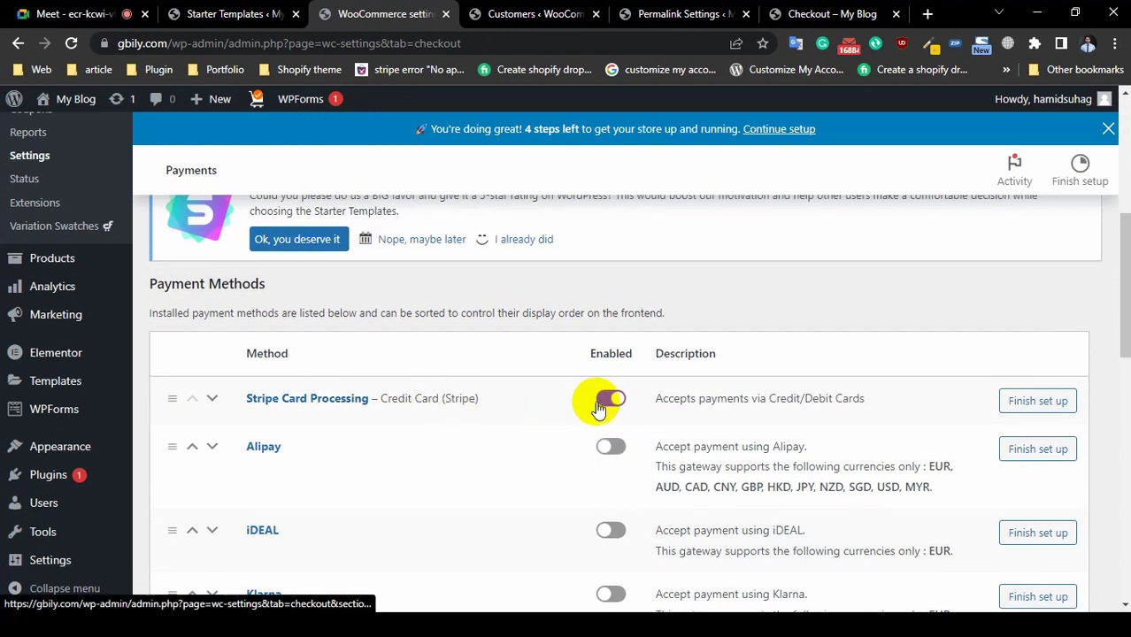
pyautogui.click(1036, 402)
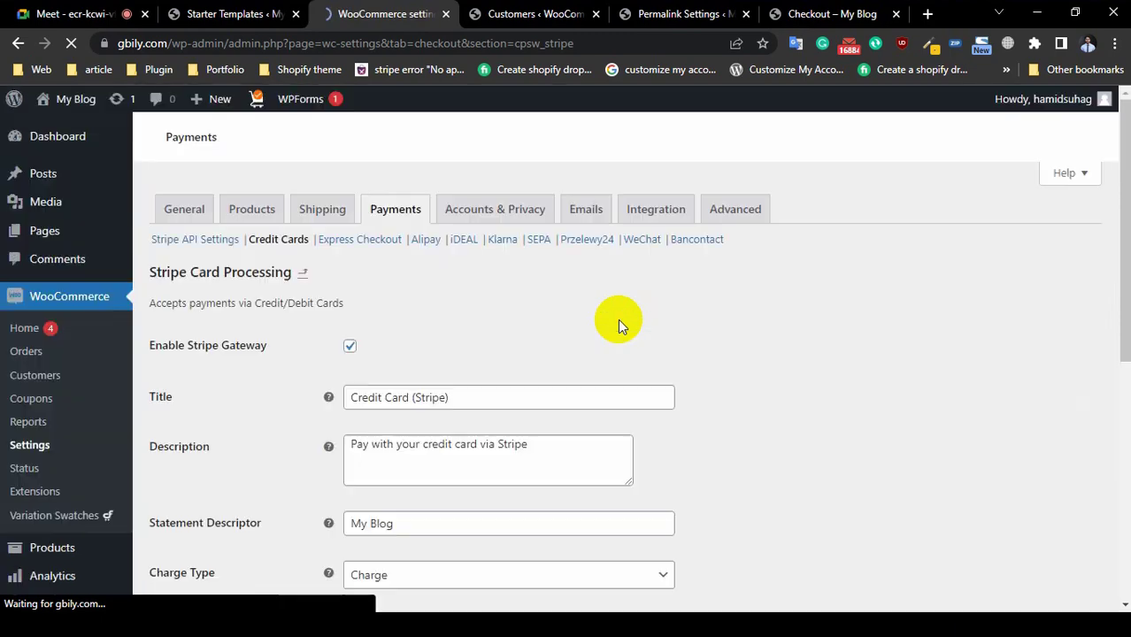
# Step: Review the Stripe Title, Description and Statement Descriptor, keeping Charge as the charge type
pyautogui.scroll(-8, 618, 319)
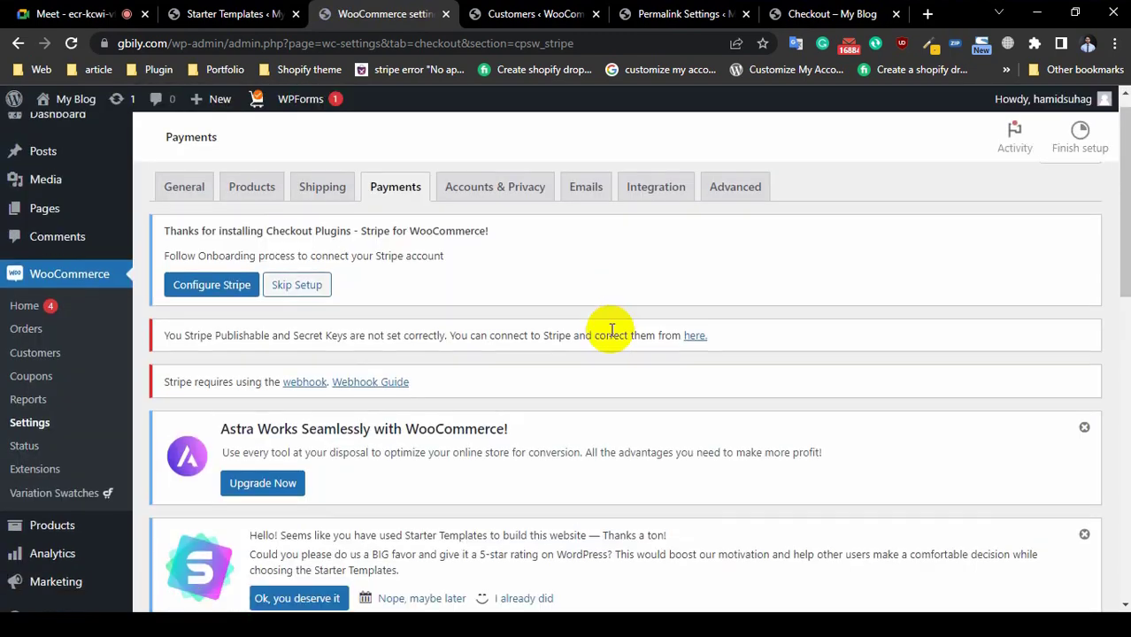
pyautogui.scroll(-2, 434, 400)
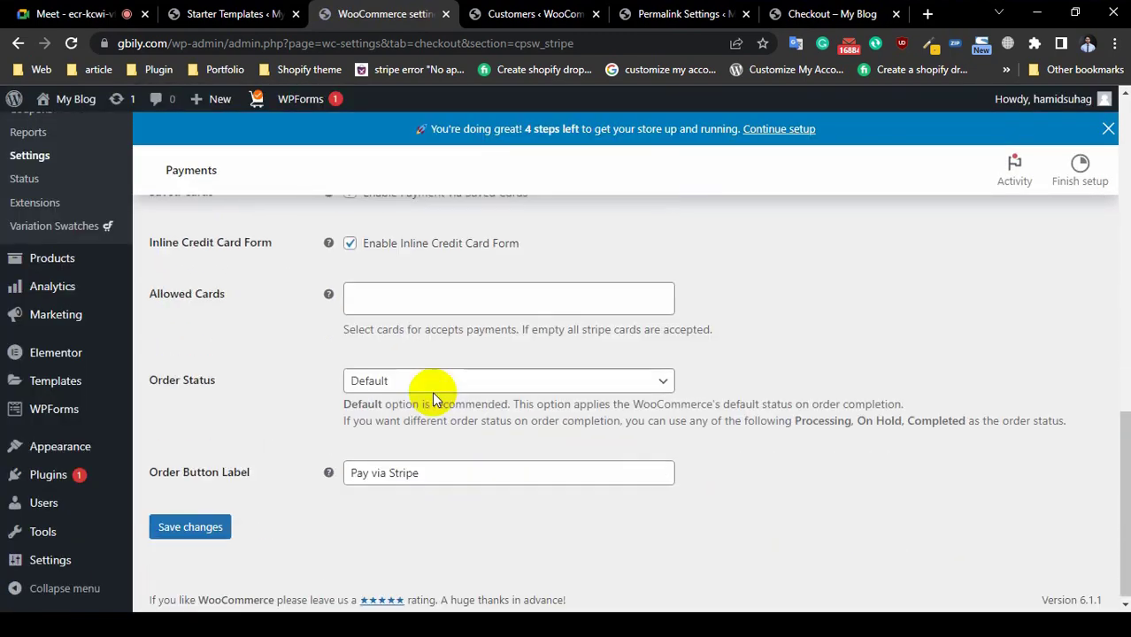
pyautogui.scroll(4, 435, 396)
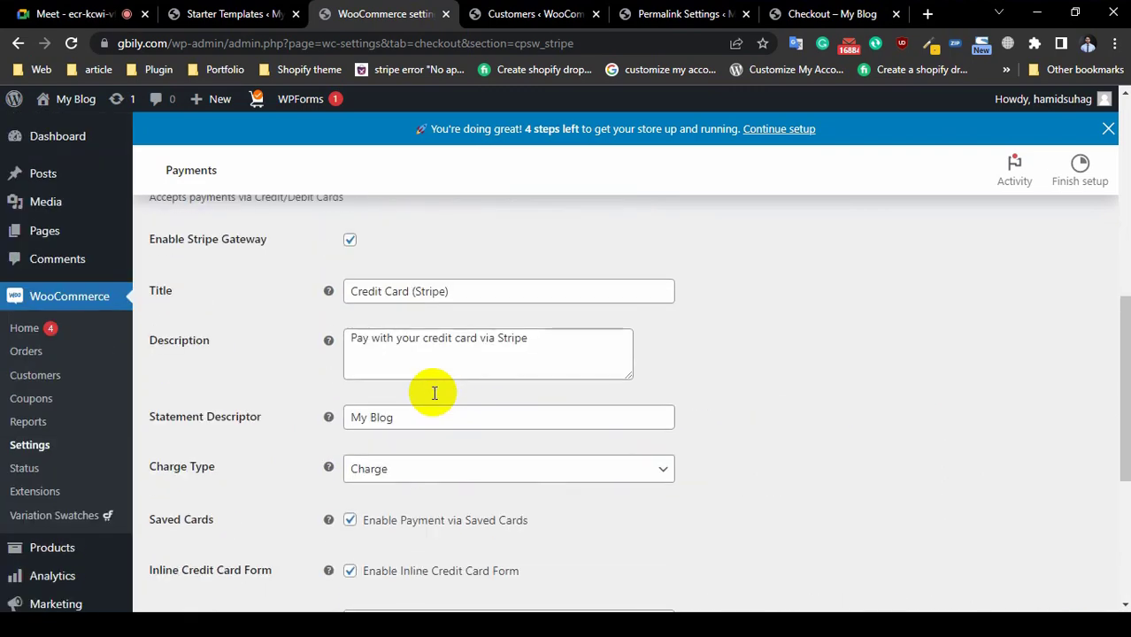
pyautogui.click(471, 296)
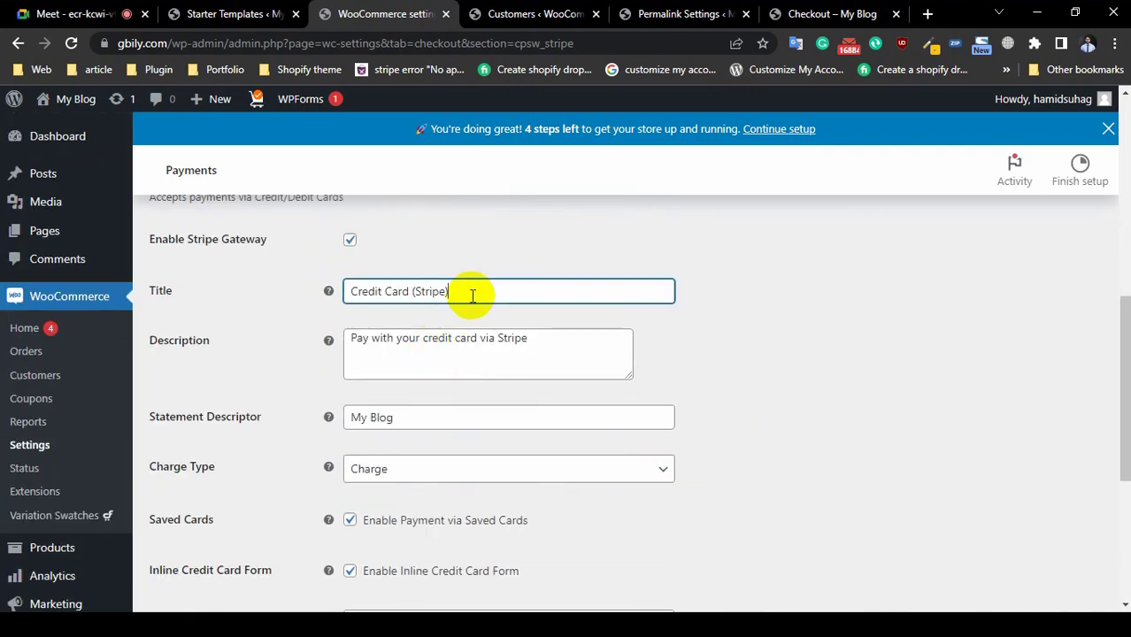
pyautogui.click(429, 346)
pyautogui.click(426, 418)
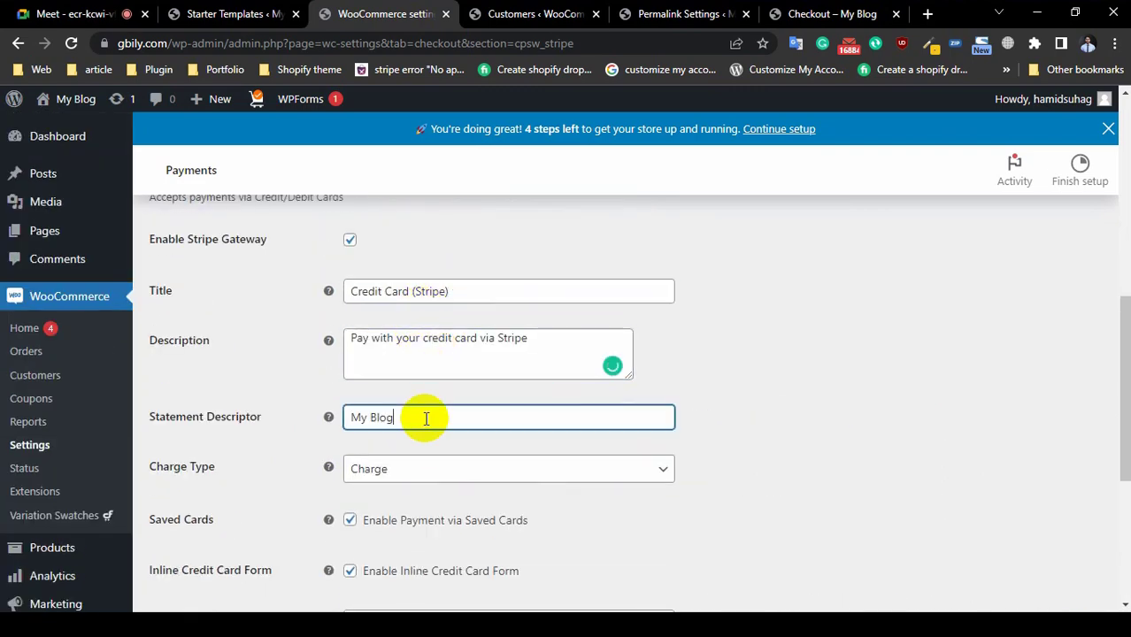
pyautogui.click(400, 470)
pyautogui.click(400, 470)
pyautogui.scroll(-1, 397, 468)
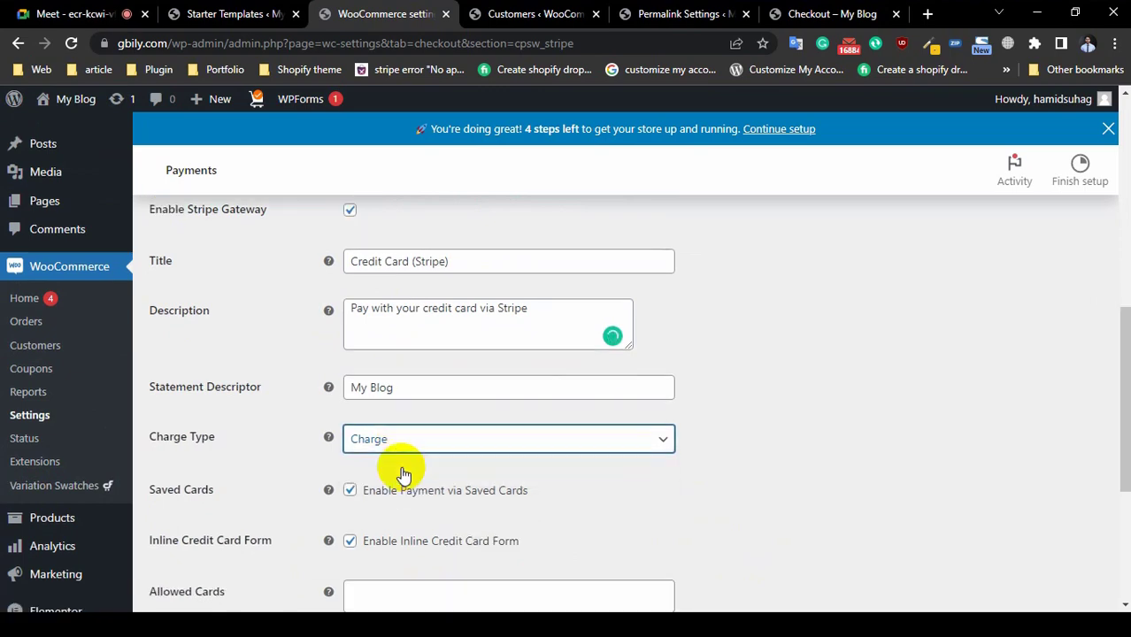
pyautogui.scroll(-3, 390, 462)
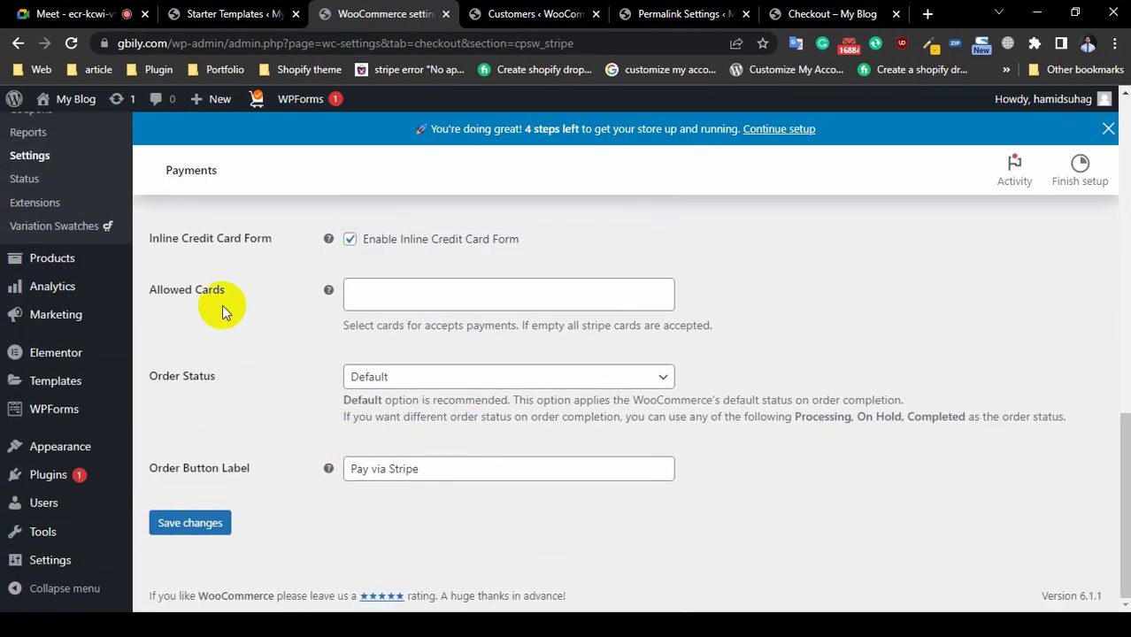
# Step: Allow MasterCard and Visa as accepted card brands
pyautogui.click(412, 301)
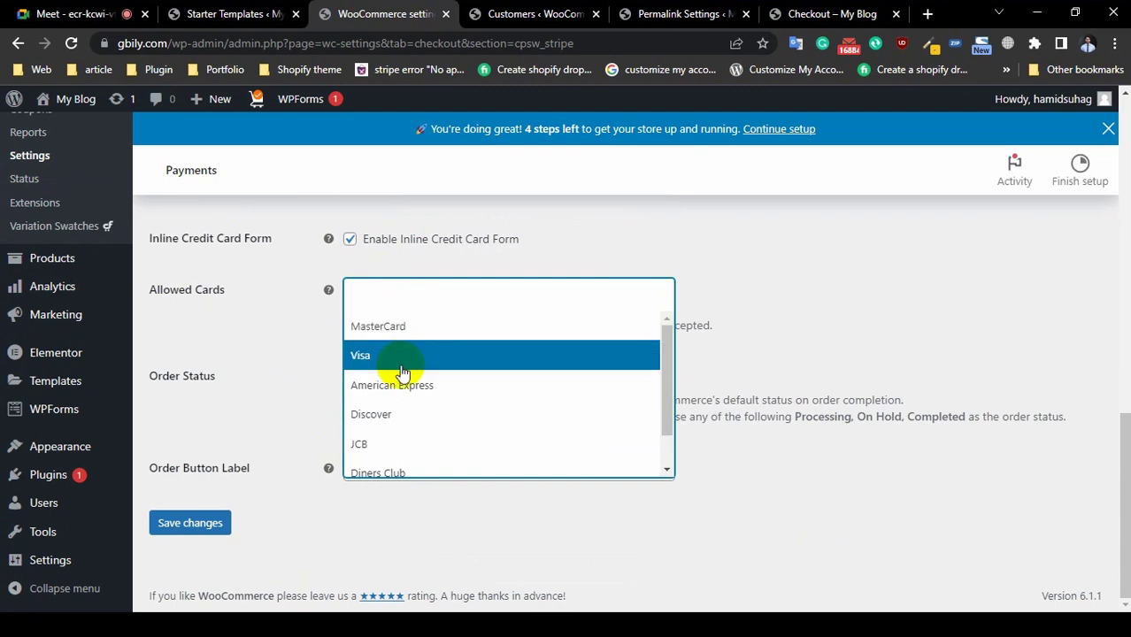
pyautogui.scroll(-1, 403, 371)
pyautogui.scroll(1, 400, 371)
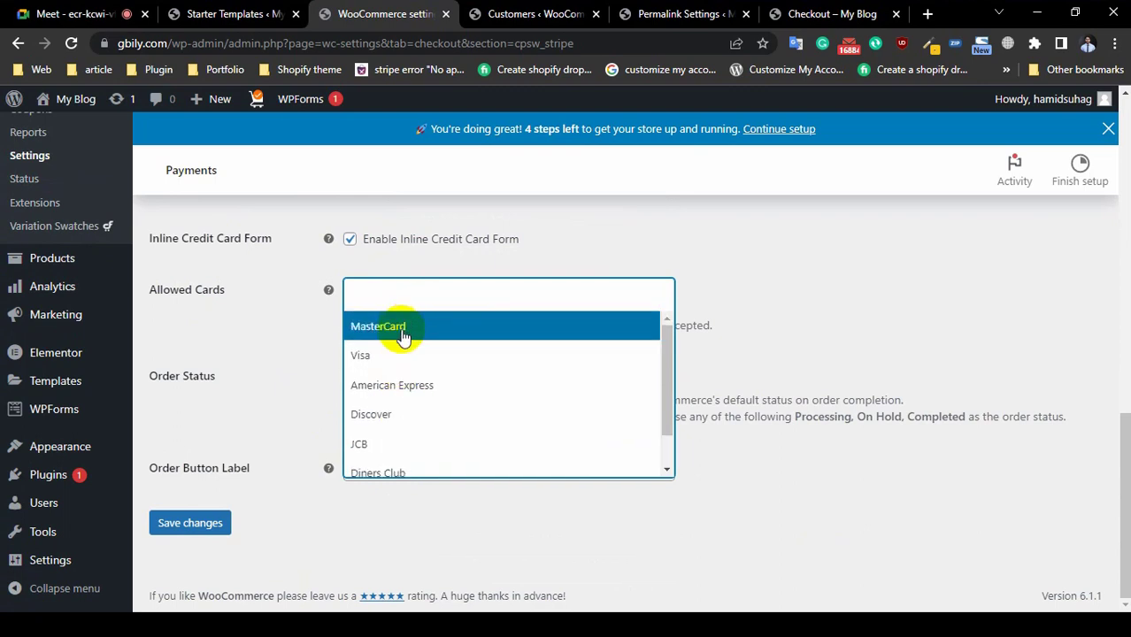
pyautogui.click(396, 325)
pyautogui.click(490, 294)
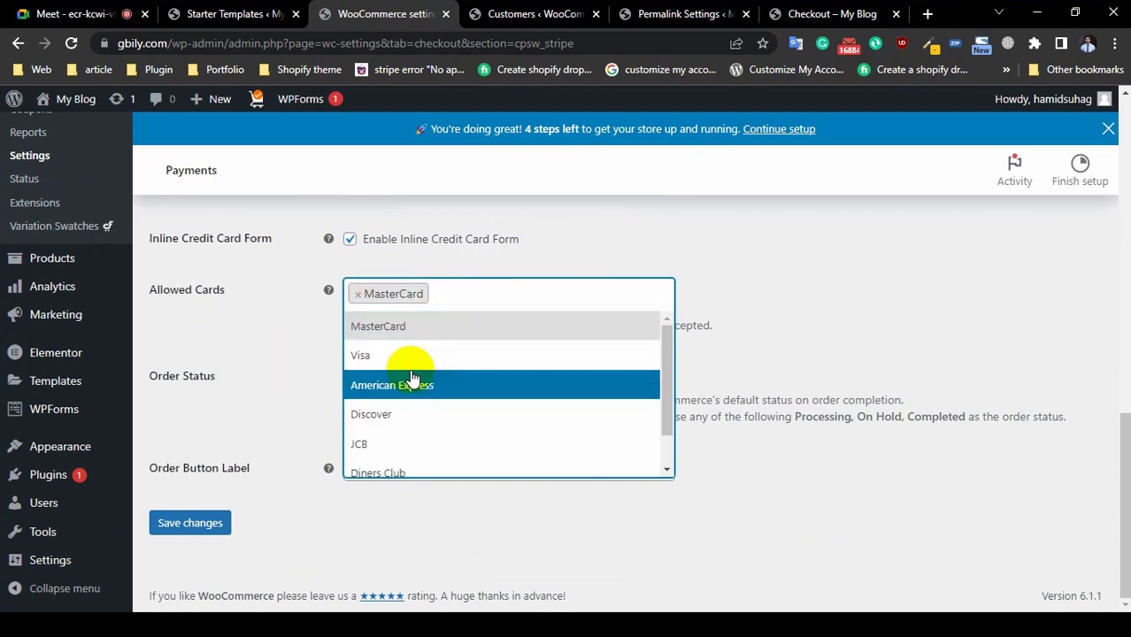
pyautogui.click(409, 359)
# Step: Set the order status to Processing and save the Stripe card settings
pyautogui.click(389, 376)
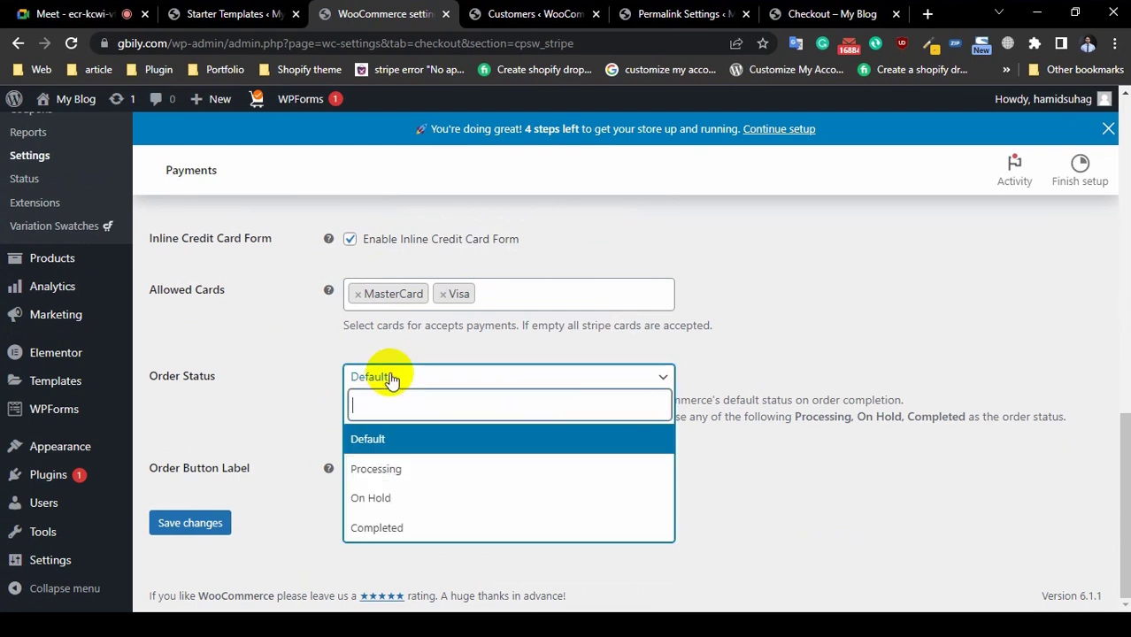
pyautogui.click(410, 483)
pyautogui.click(427, 462)
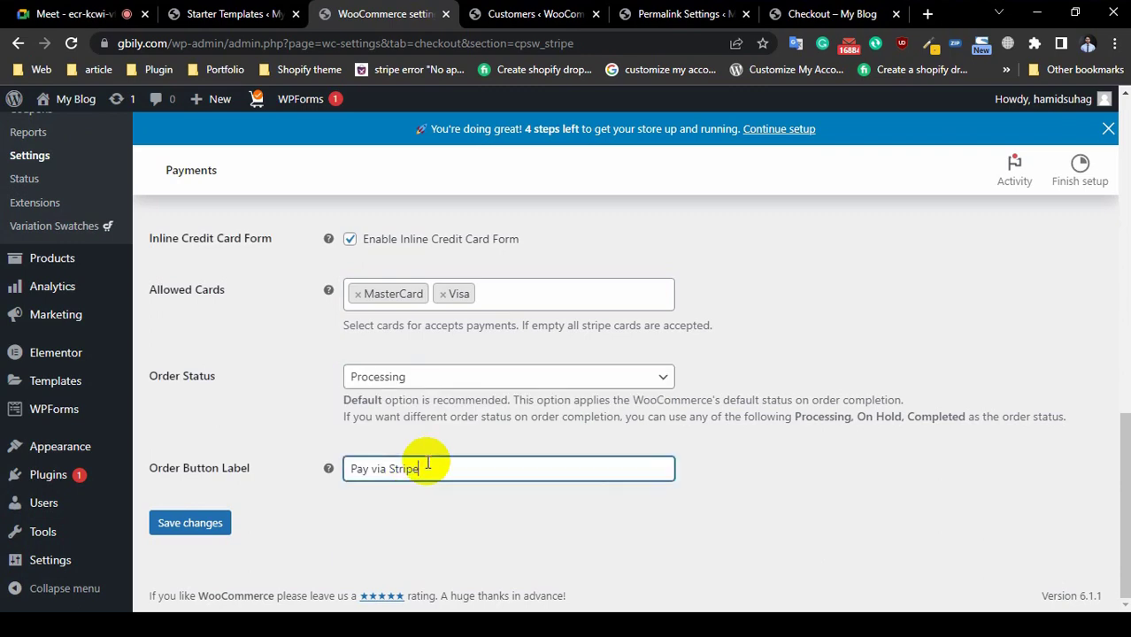
pyautogui.click(192, 522)
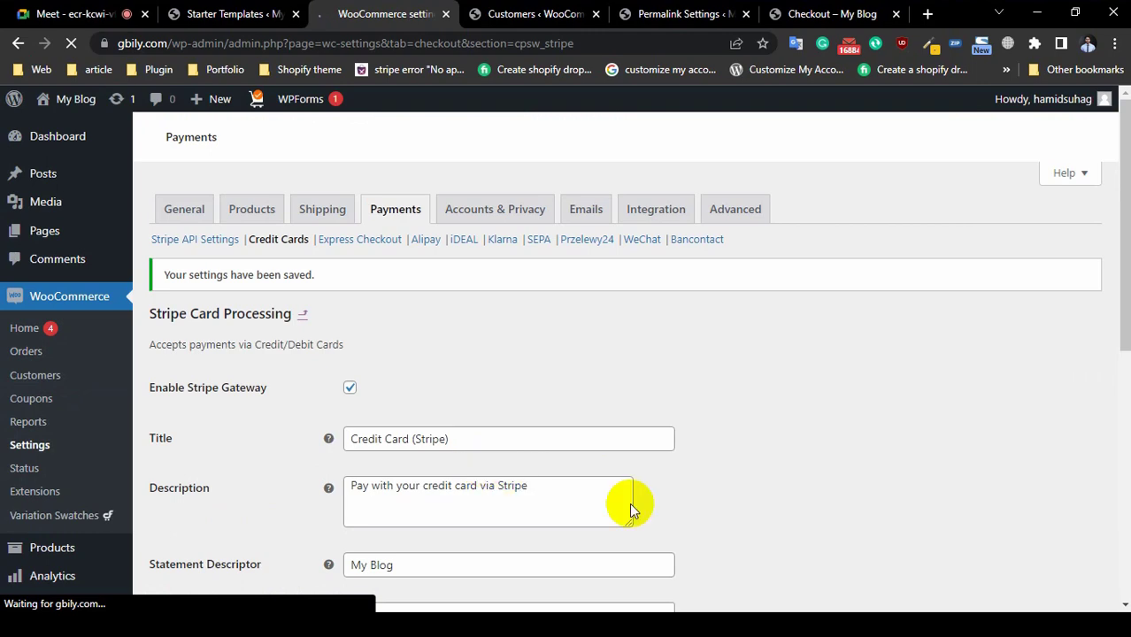
# Step: Admit the participant waiting to join the video call, then return to Stripe settings
pyautogui.scroll(-3, 417, 398)
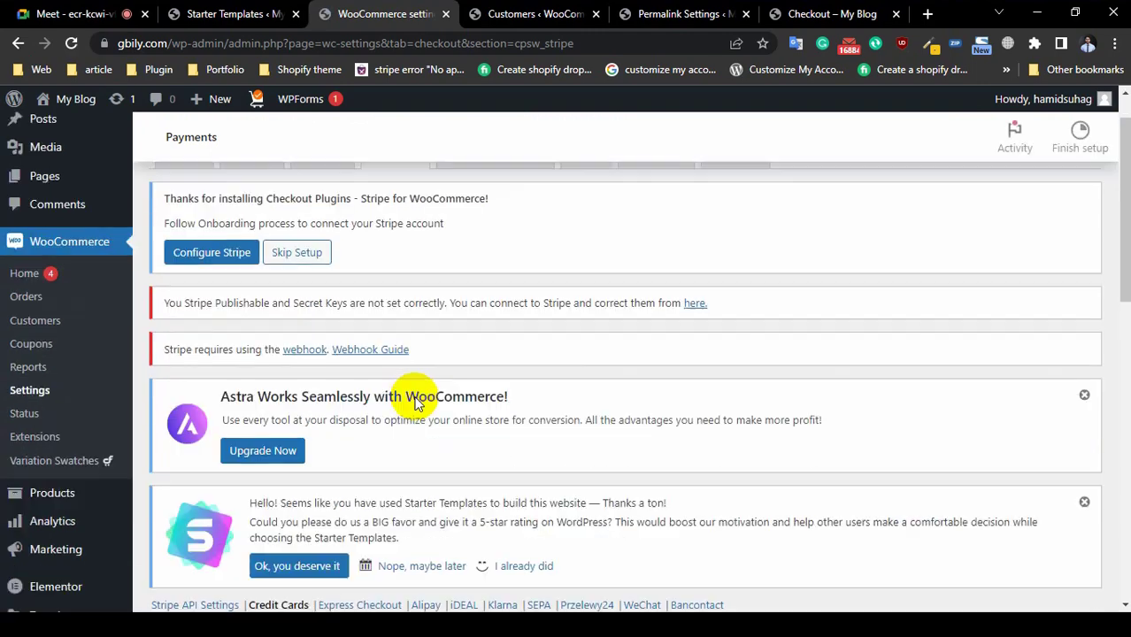
pyautogui.click(83, 13)
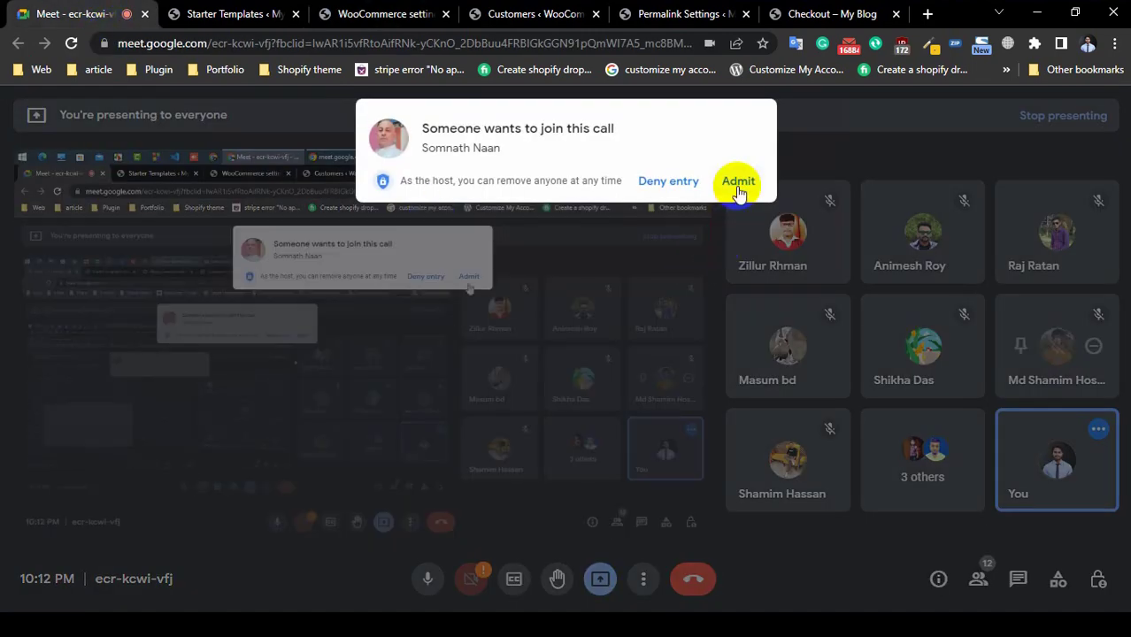
pyautogui.click(737, 180)
pyautogui.click(398, 13)
# Step: Open the Stripe API settings and start Connect with Stripe authorization
pyautogui.scroll(-3, 542, 348)
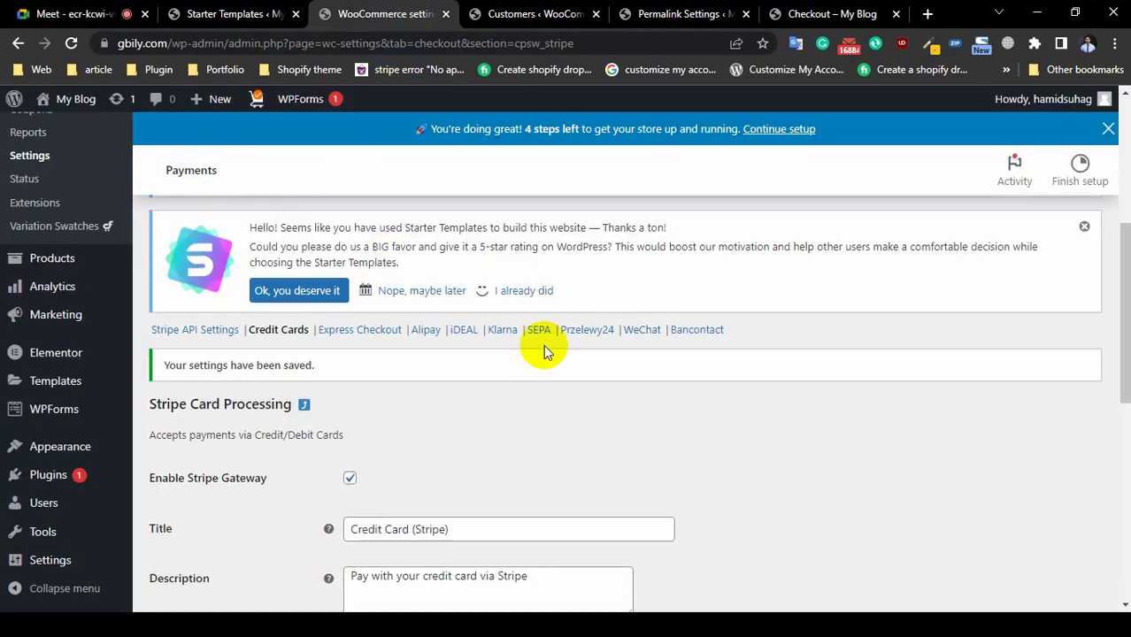
pyautogui.scroll(2, 543, 348)
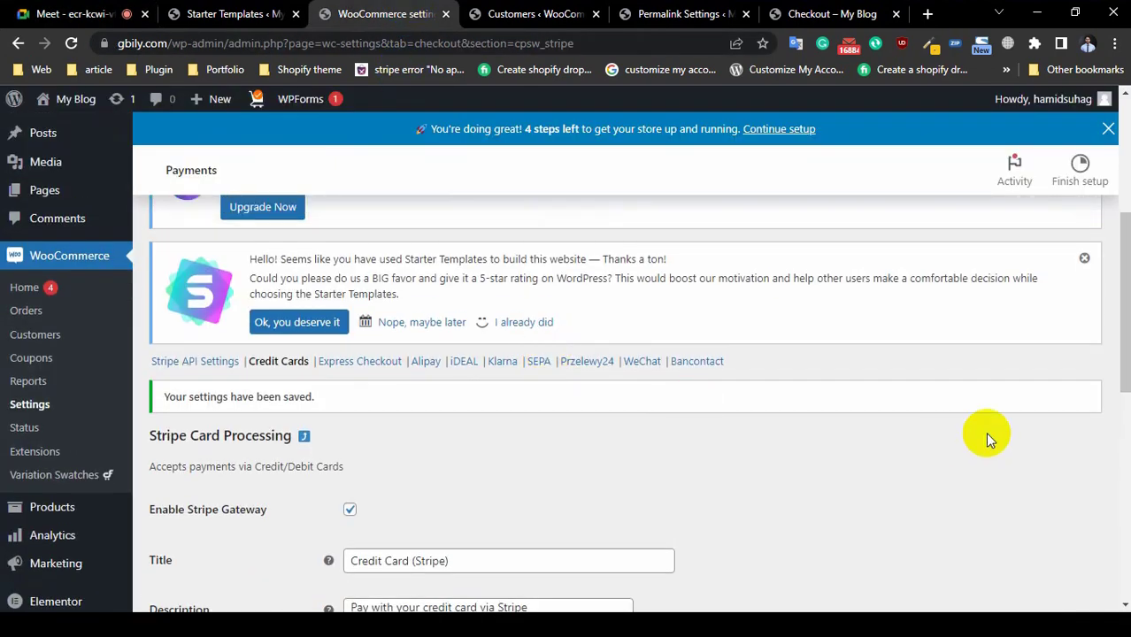
pyautogui.click(220, 363)
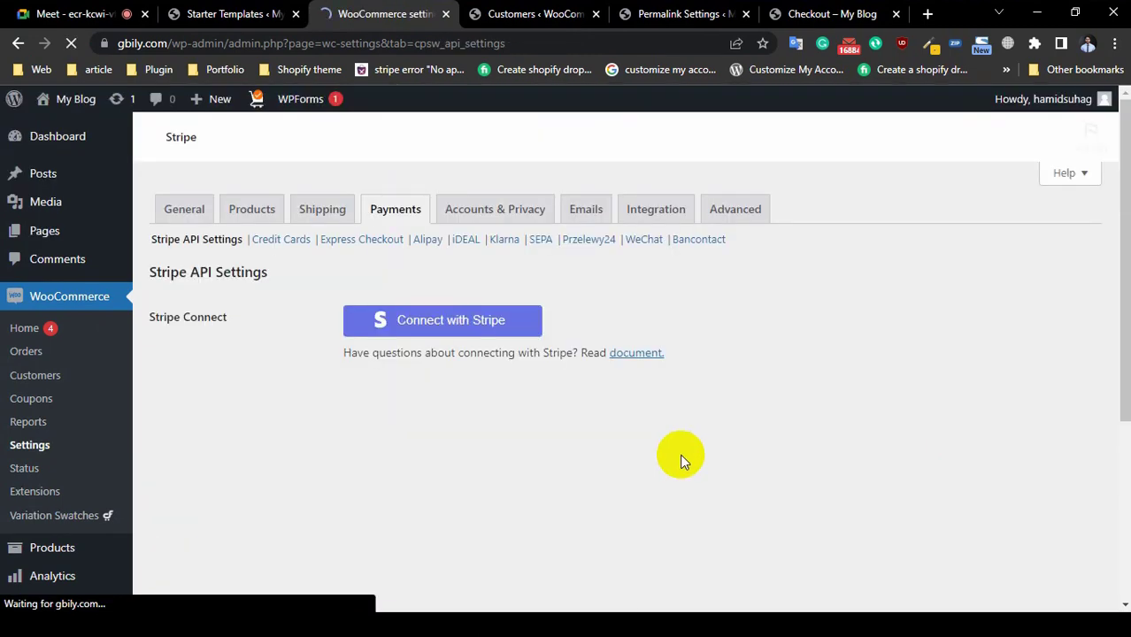
pyautogui.scroll(-3, 396, 462)
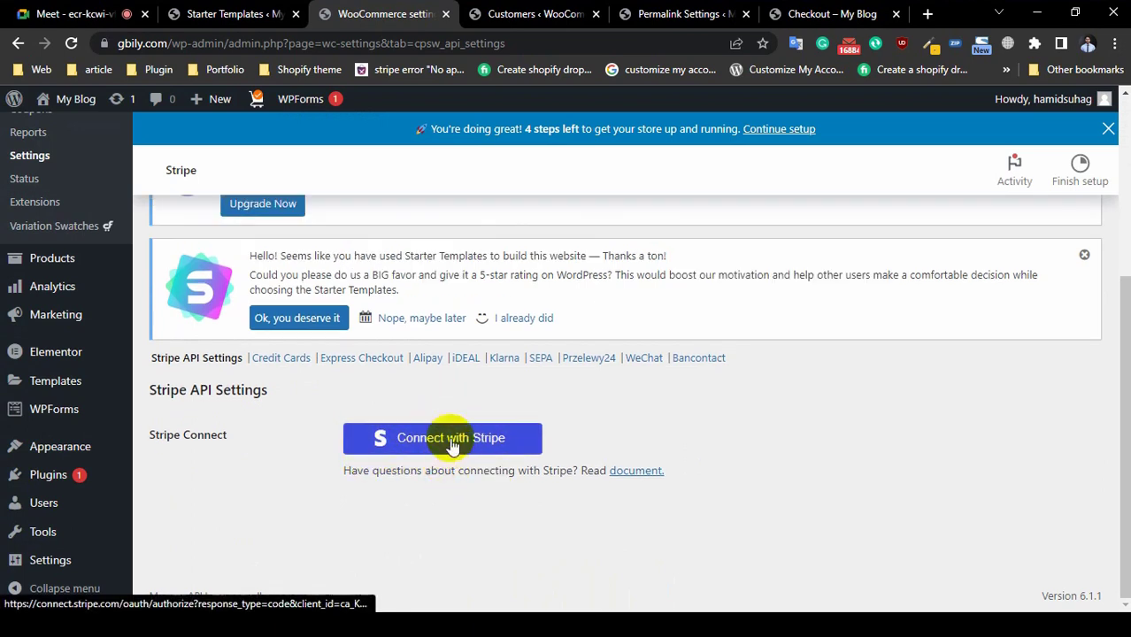
pyautogui.click(452, 440)
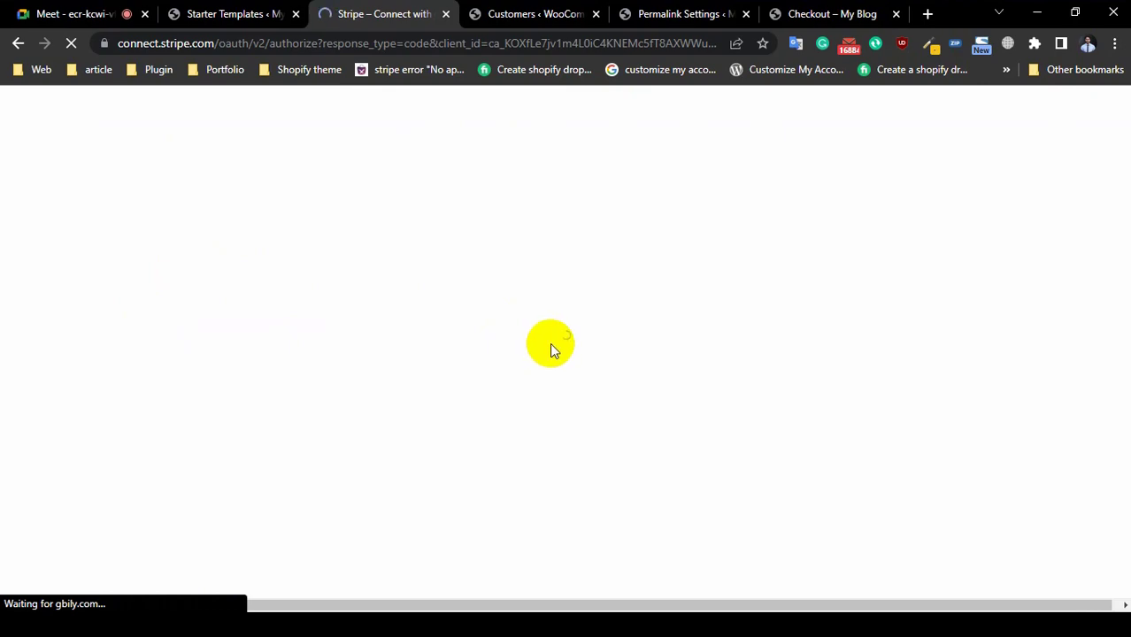
# Step: Admit the waiting participant into the video call
pyautogui.click(68, 15)
pyautogui.click(740, 181)
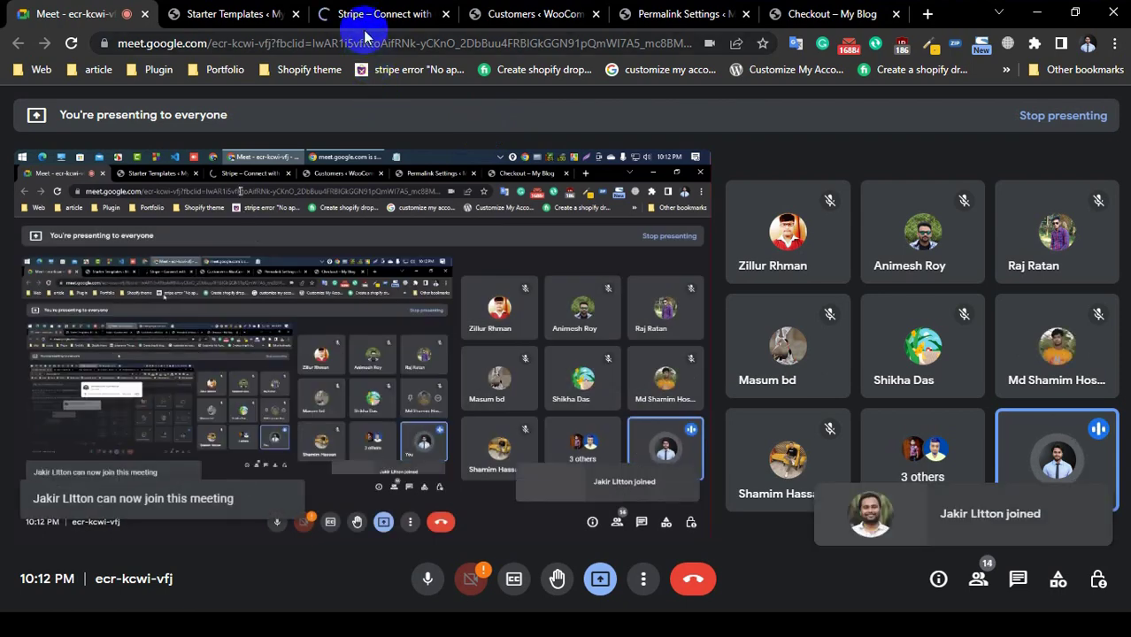
pyautogui.click(366, 18)
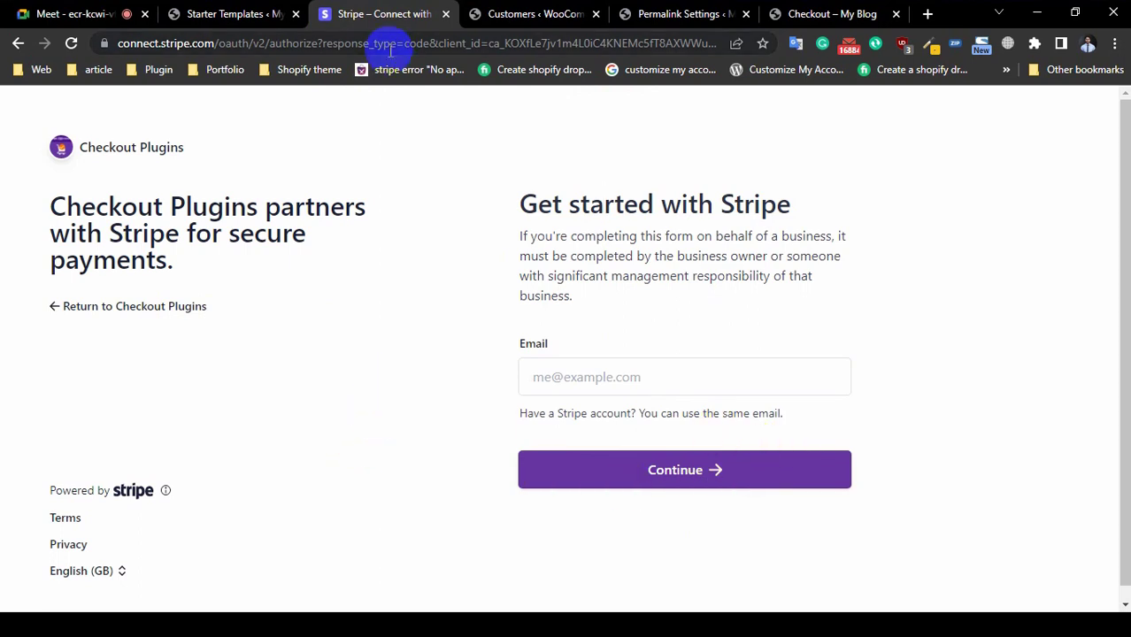
# Step: Close the Get started with Stripe sign-up tab
pyautogui.click(254, 20)
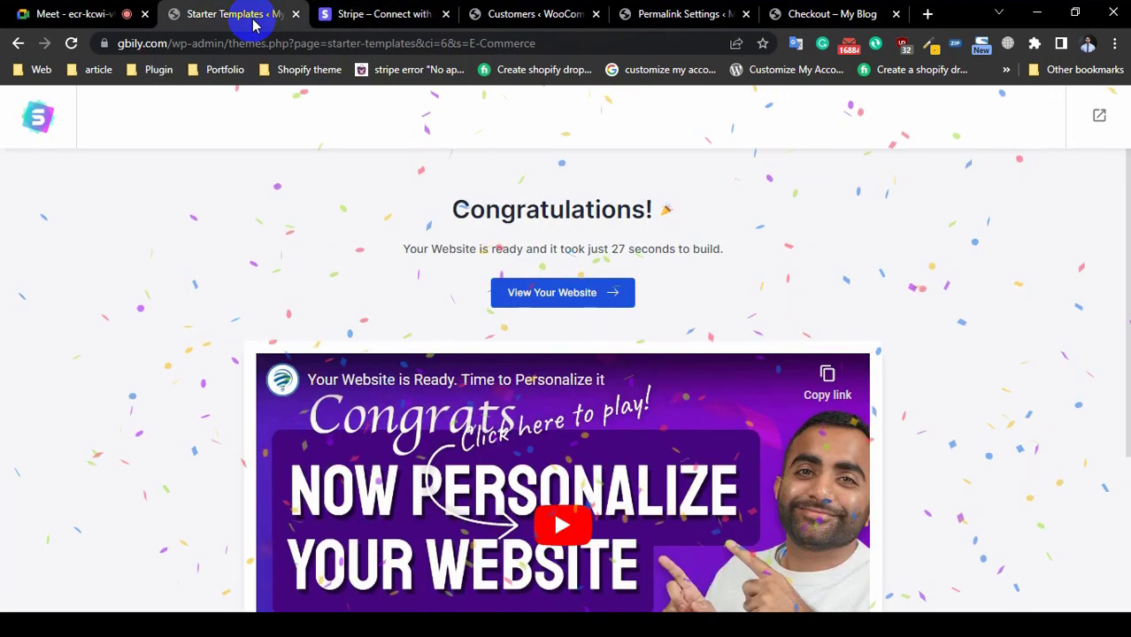
pyautogui.click(119, 13)
pyautogui.click(390, 18)
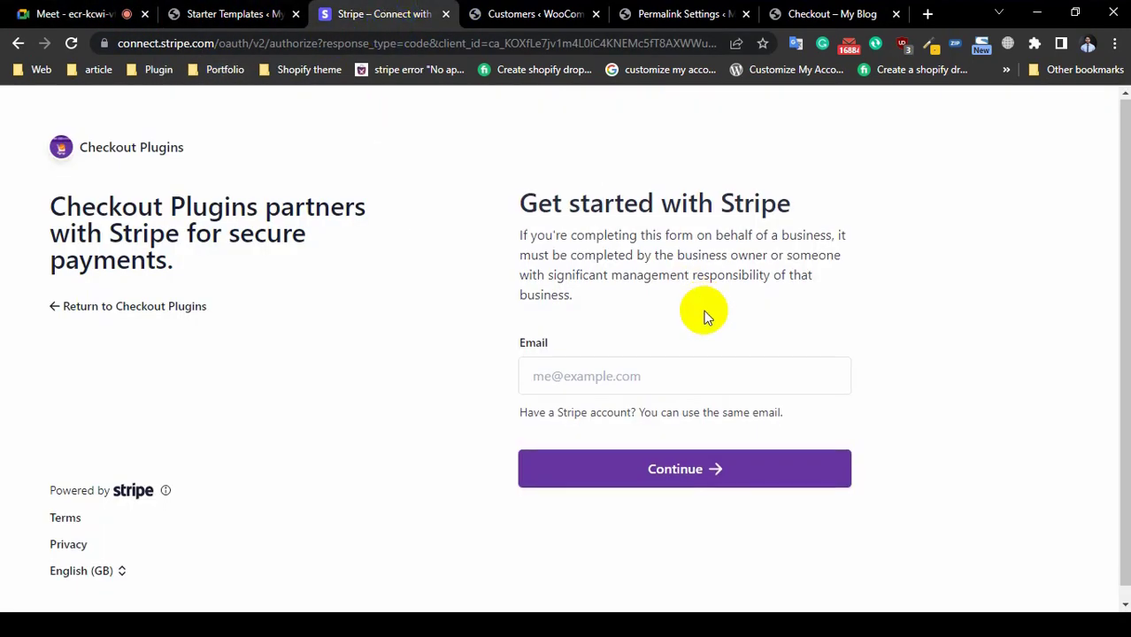
pyautogui.scroll(-1, 708, 323)
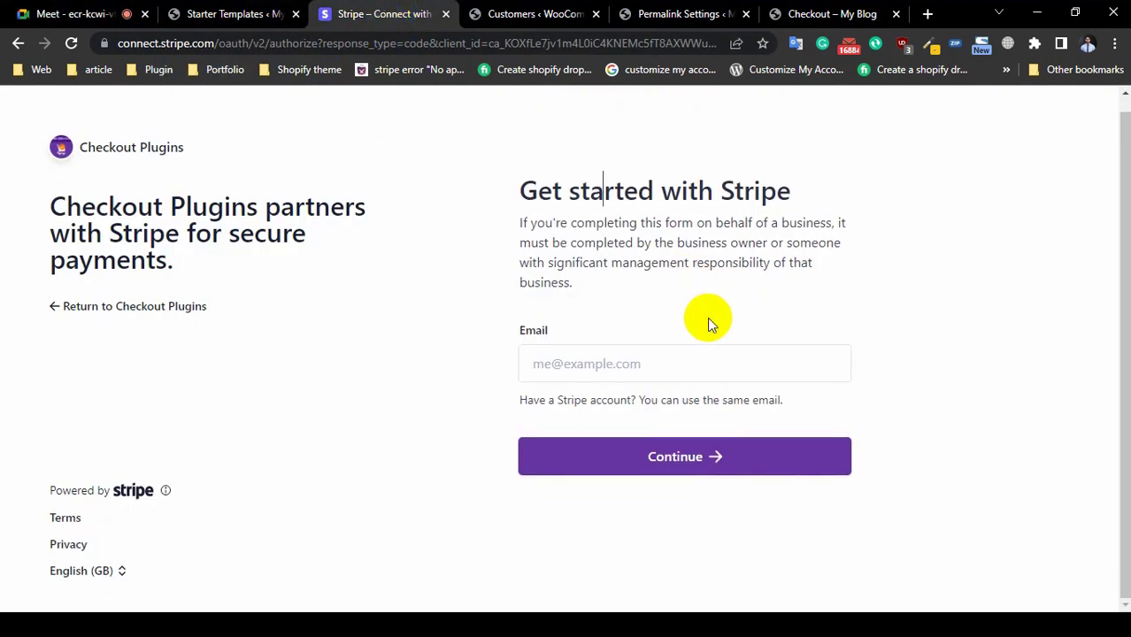
pyautogui.click(446, 15)
# Step: Open WooCommerce Settings from the sidebar and close the leftover Stripe Connect tab
pyautogui.scroll(-3, 660, 397)
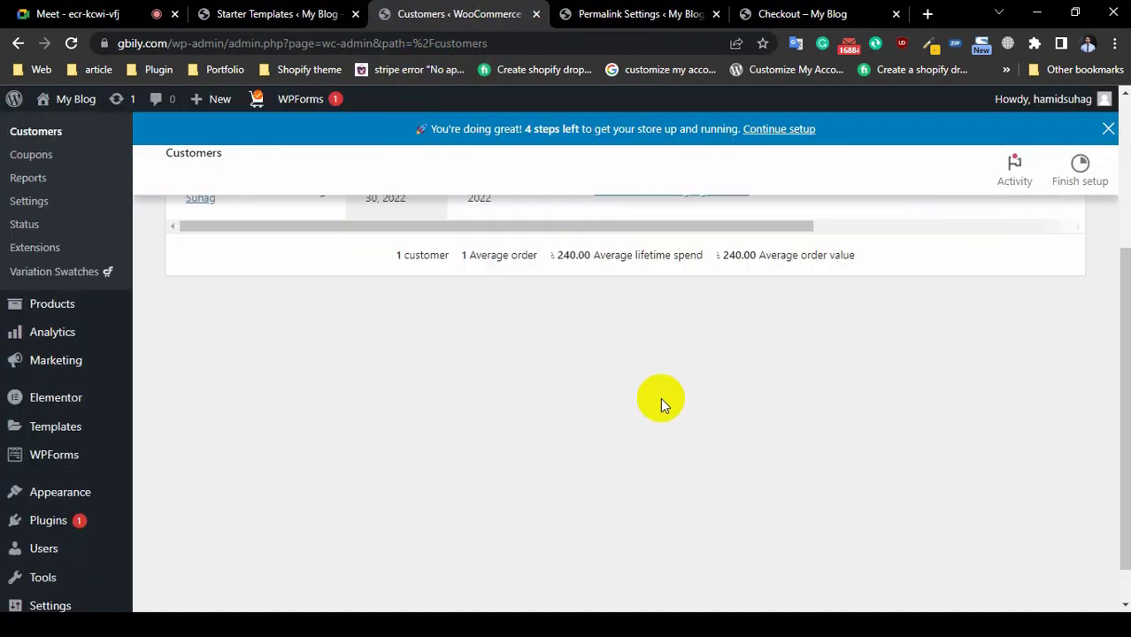
pyautogui.scroll(3, 661, 398)
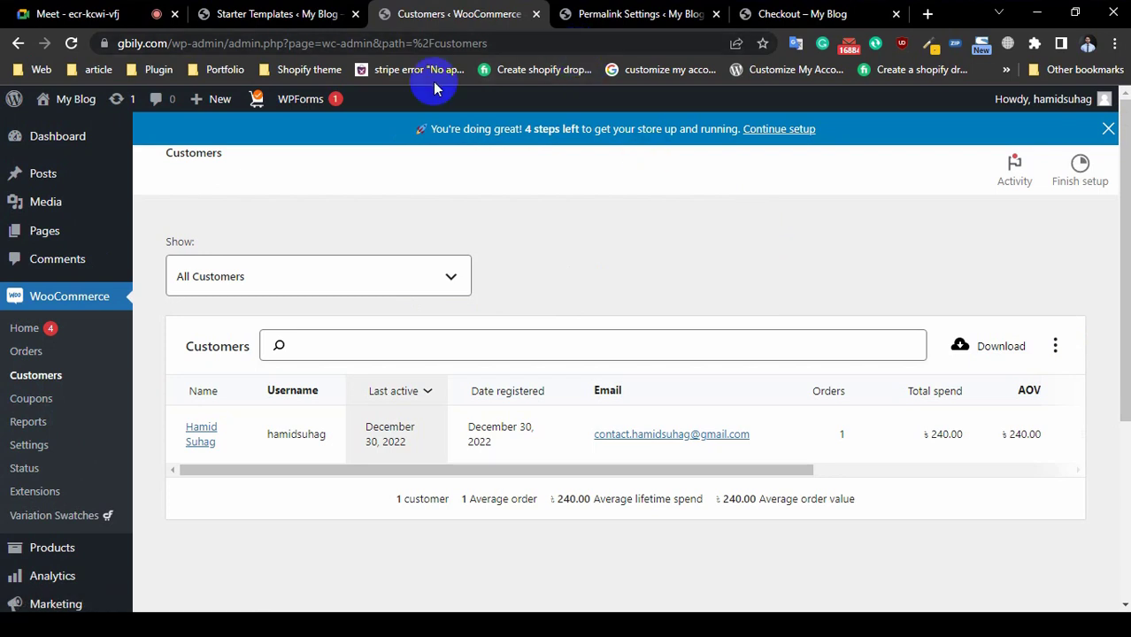
pyautogui.click(619, 14)
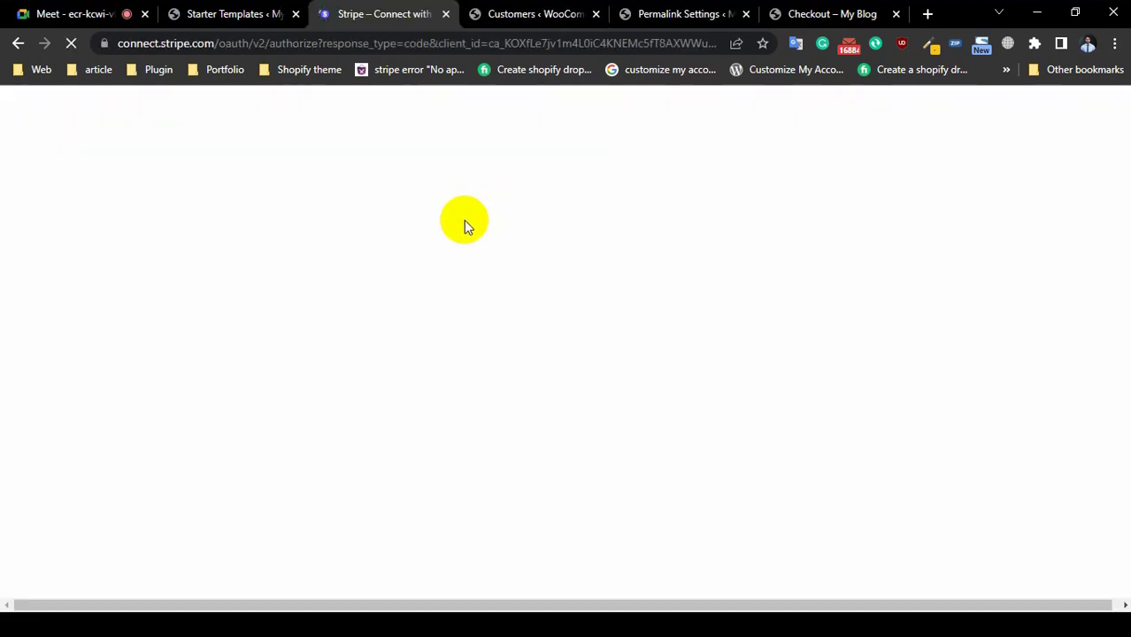
pyautogui.click(513, 14)
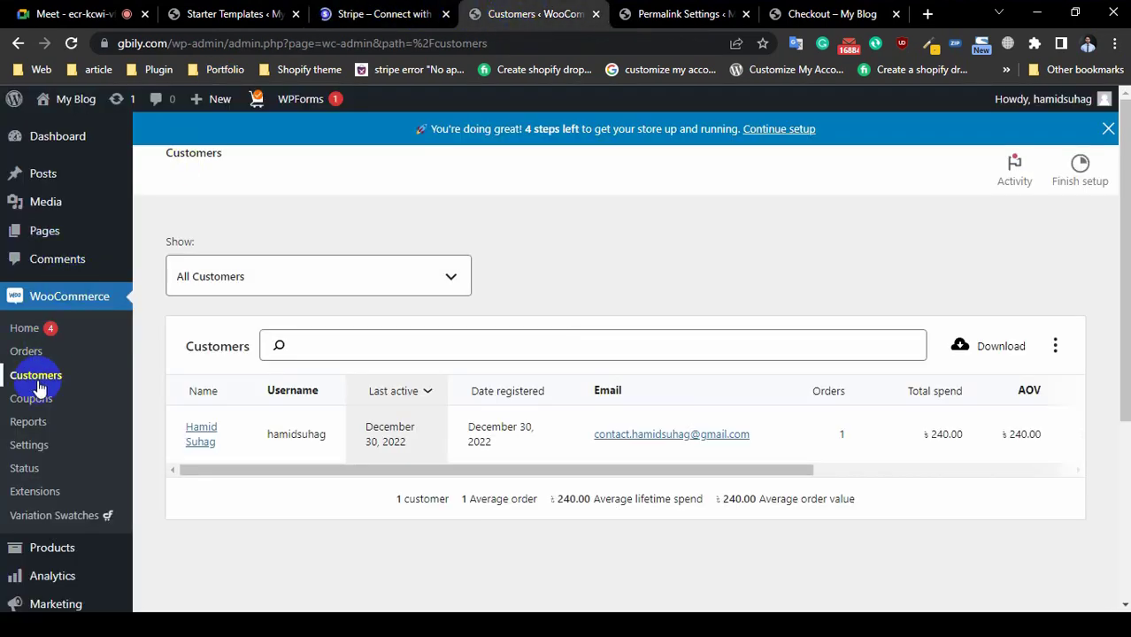
pyautogui.click(40, 445)
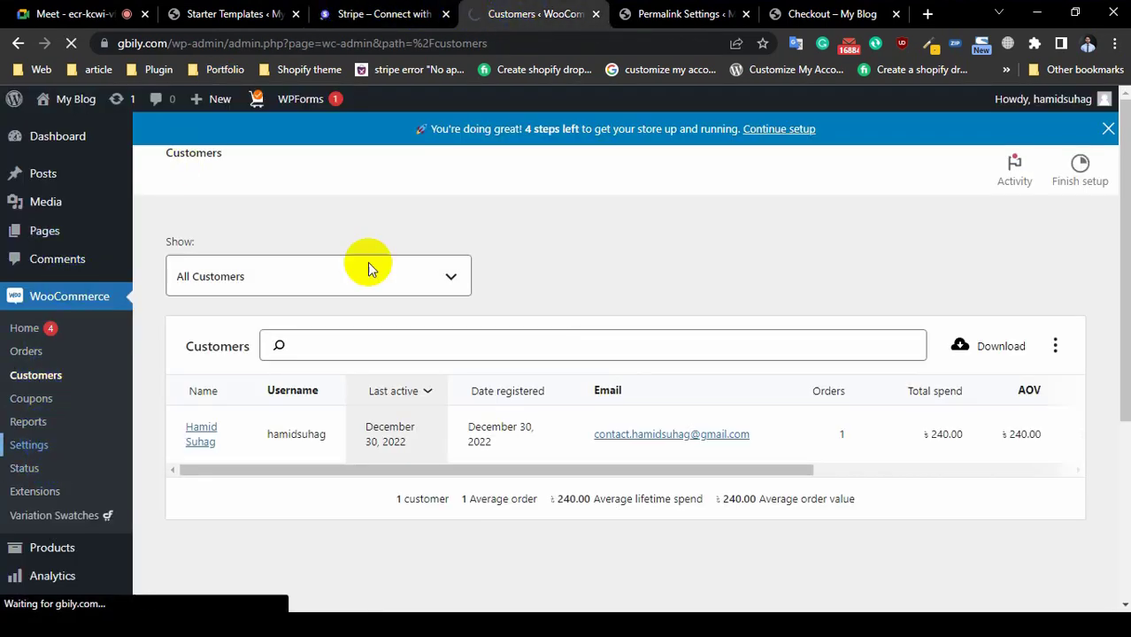
pyautogui.click(446, 14)
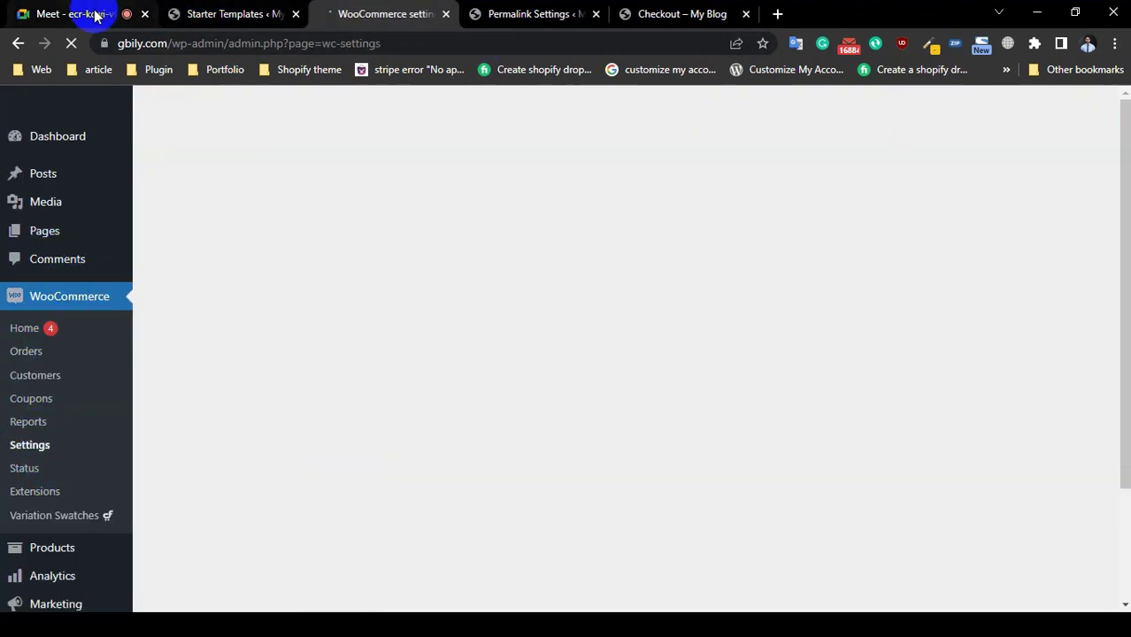
pyautogui.click(92, 13)
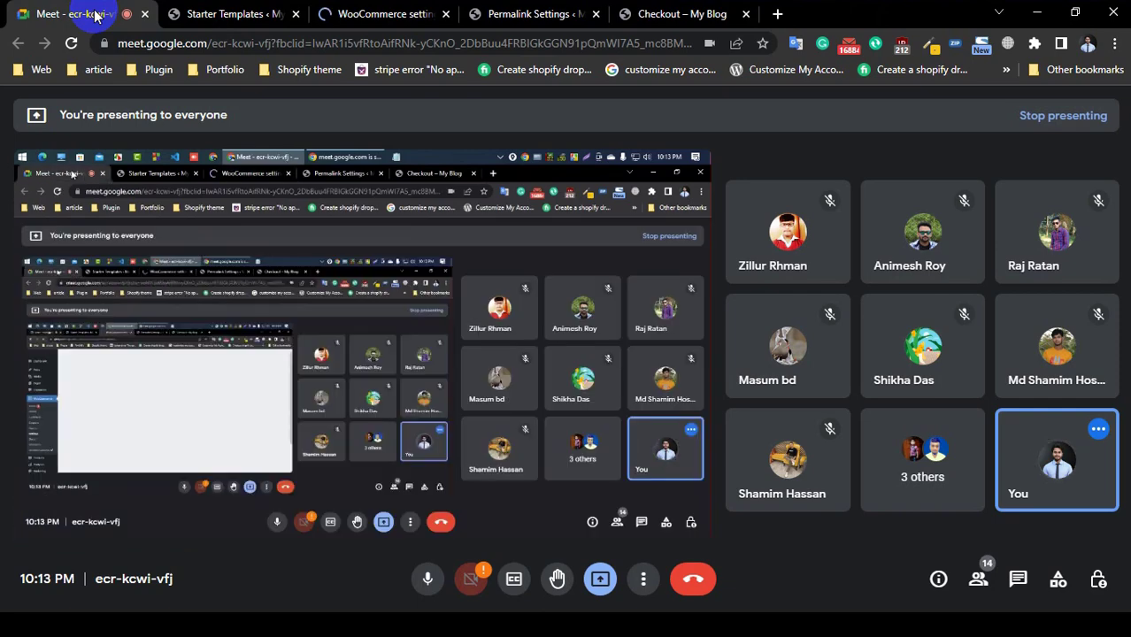
pyautogui.click(380, 14)
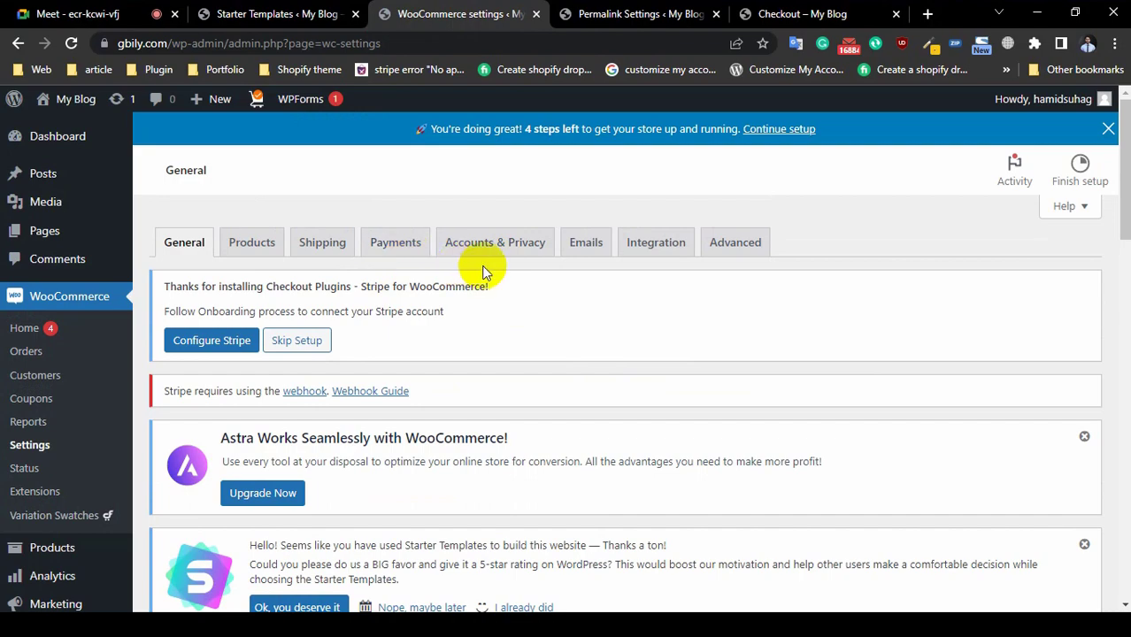
# Step: On Accounts & Privacy, enable logging into existing accounts and creating accounts during checkout
pyautogui.click(494, 247)
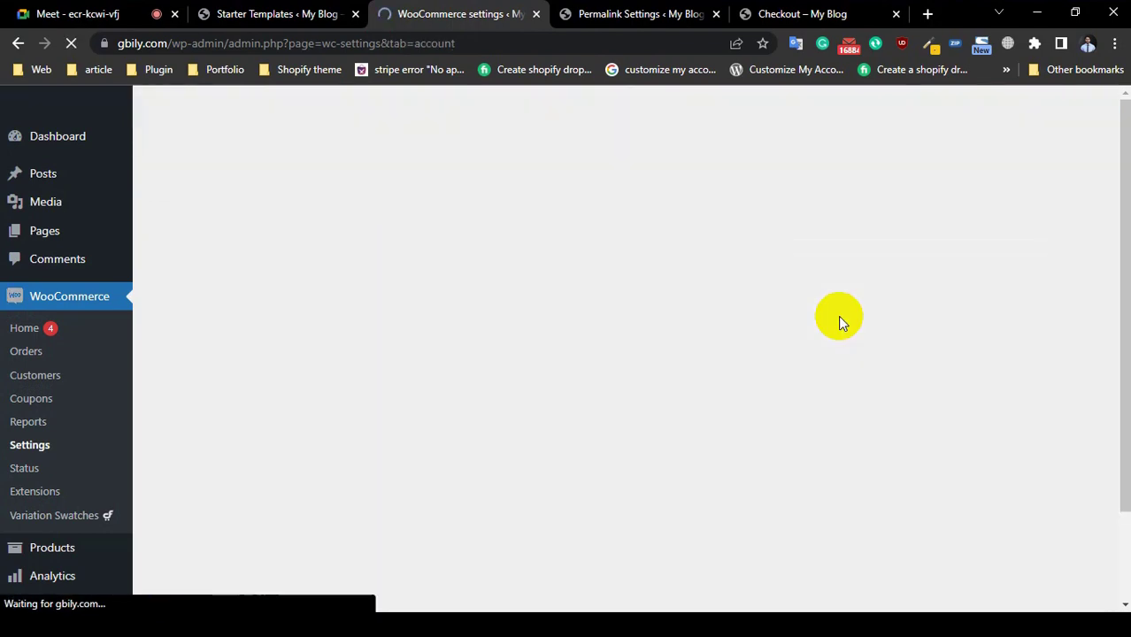
pyautogui.scroll(-4, 839, 315)
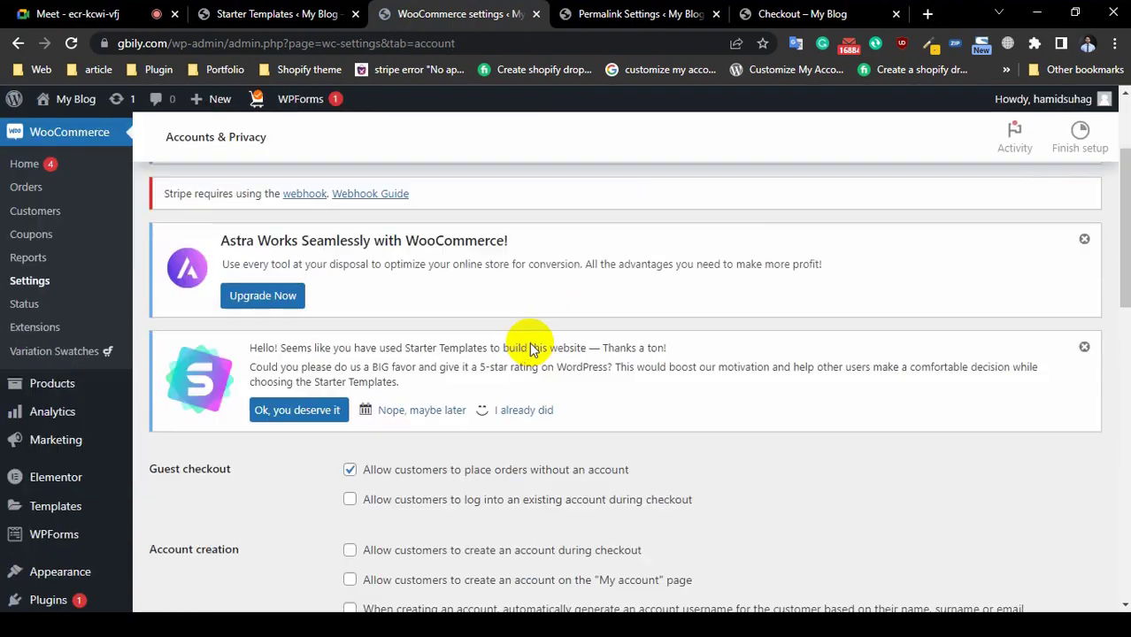
pyautogui.scroll(2, 291, 419)
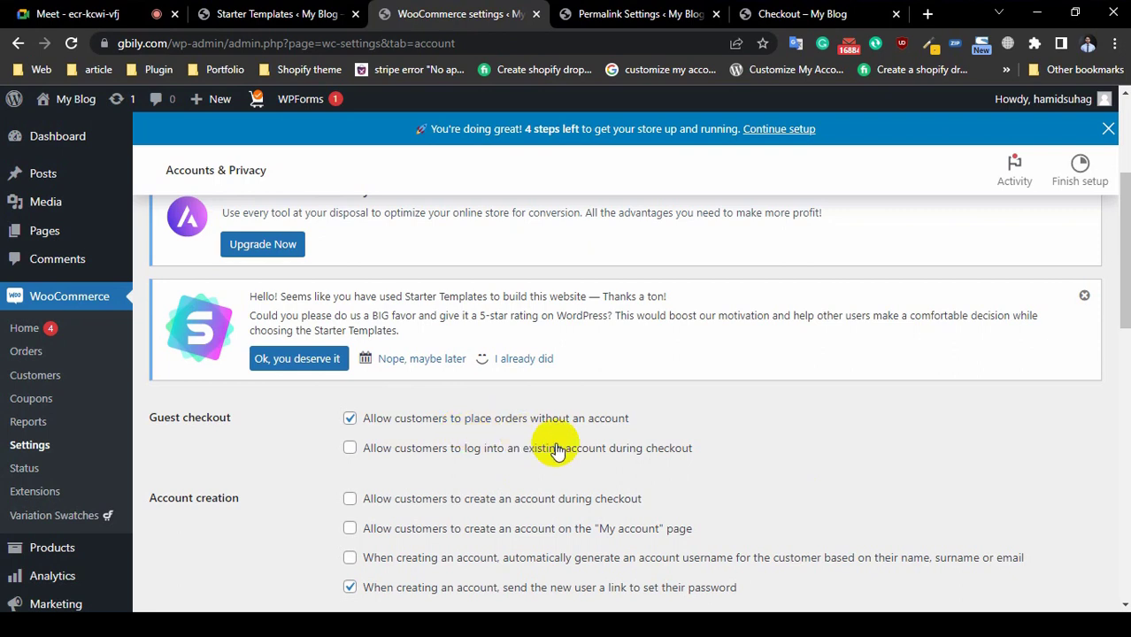
pyautogui.scroll(-1, 487, 447)
pyautogui.click(351, 366)
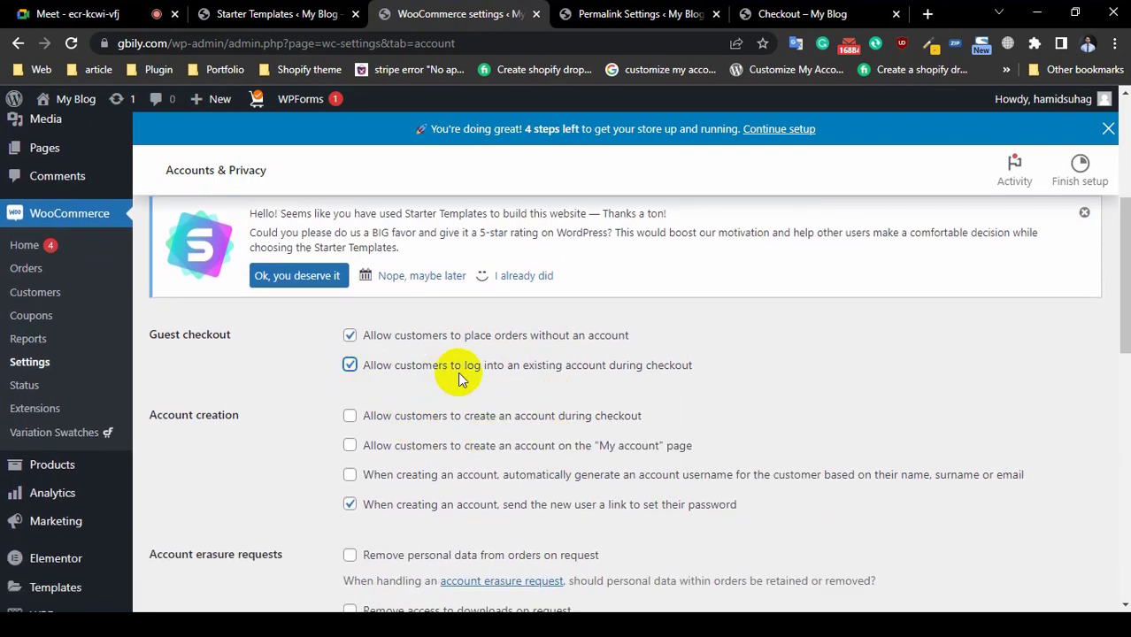
pyautogui.click(351, 416)
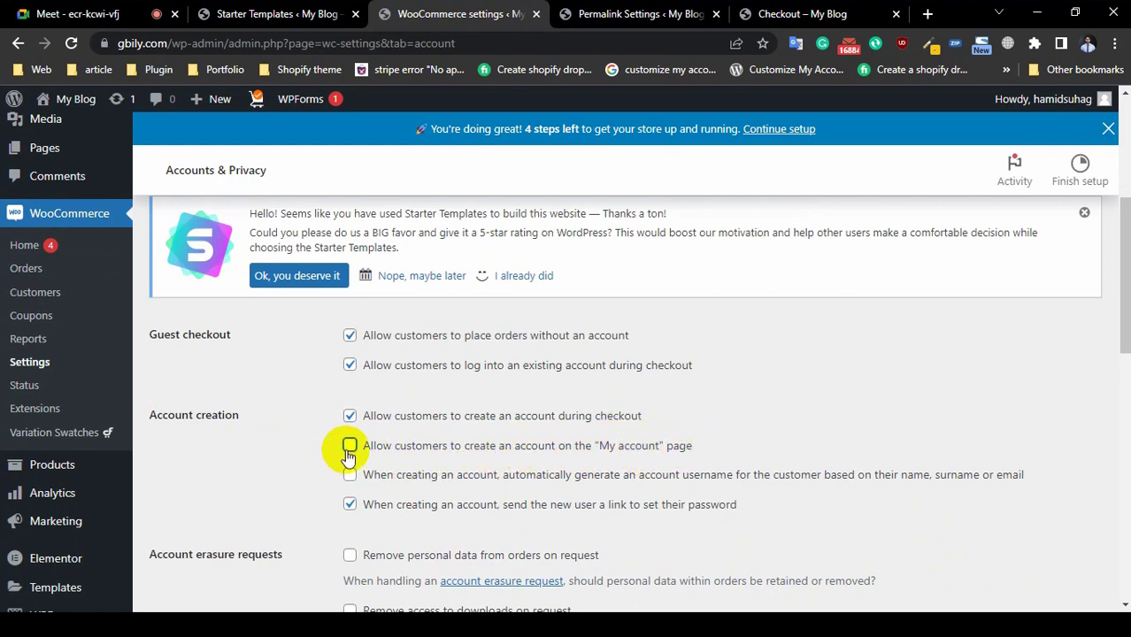
pyautogui.scroll(-1, 626, 475)
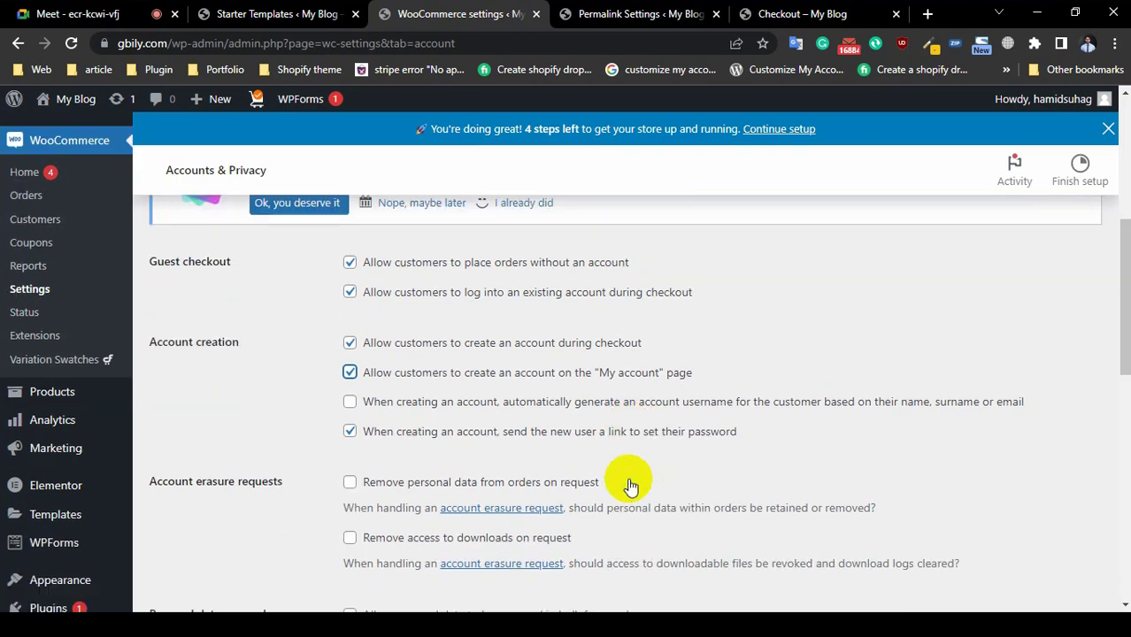
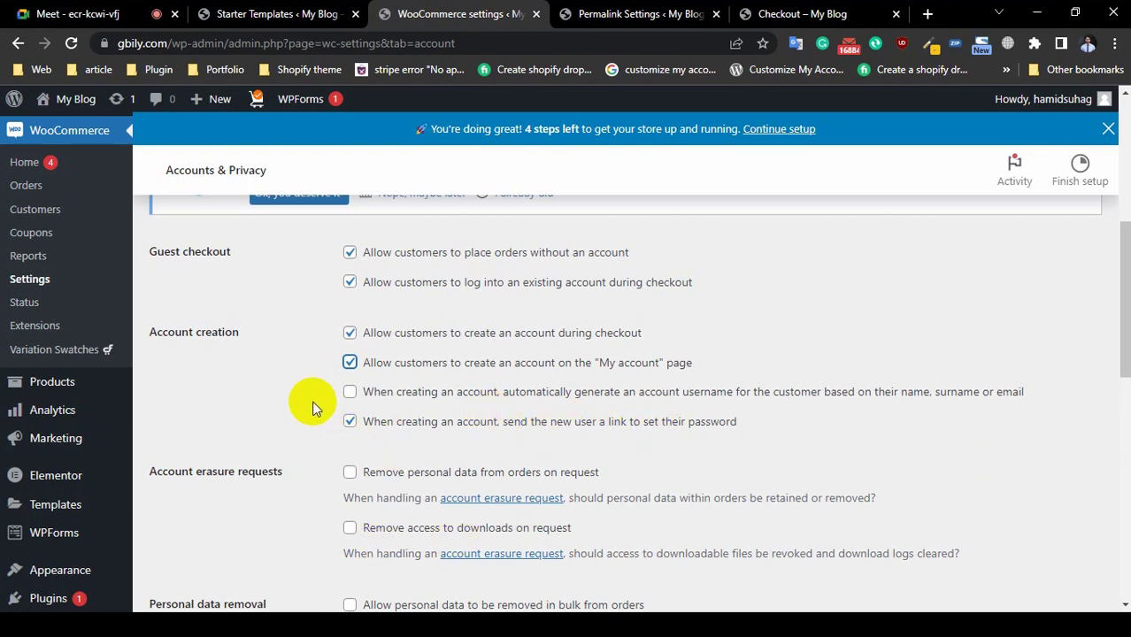
# Step: Review the registration and checkout privacy policy texts, then save the Accounts & Privacy settings
pyautogui.scroll(-3, 308, 384)
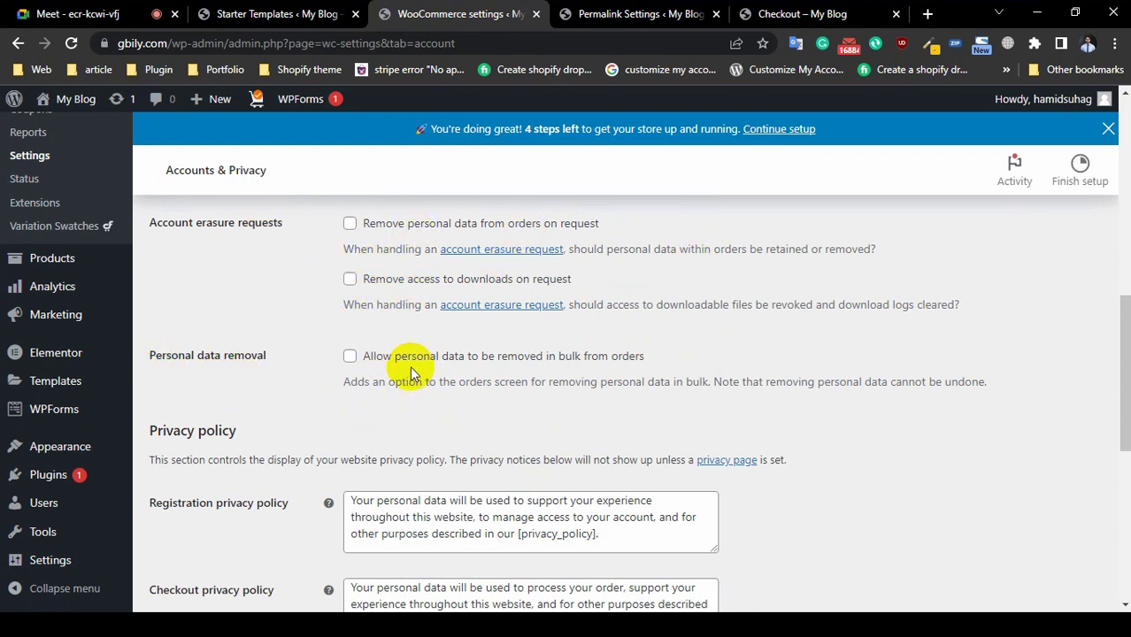
pyautogui.scroll(-2, 646, 376)
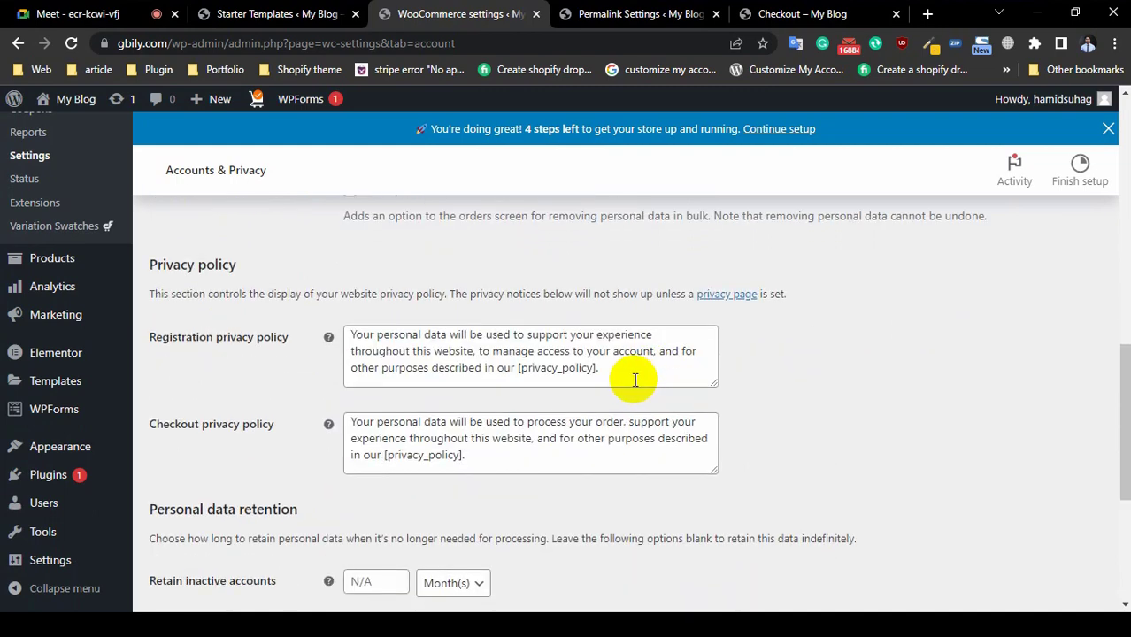
pyautogui.scroll(-2, 635, 380)
pyautogui.scroll(2, 549, 392)
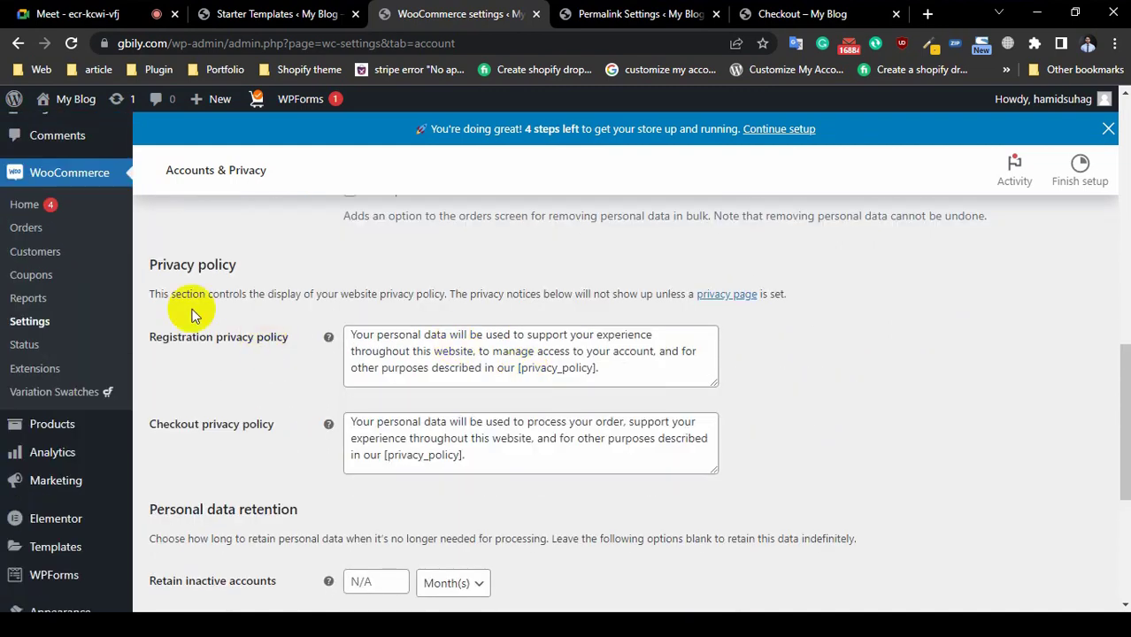
pyautogui.click(445, 351)
pyautogui.hotkey('ctrl', 'a')
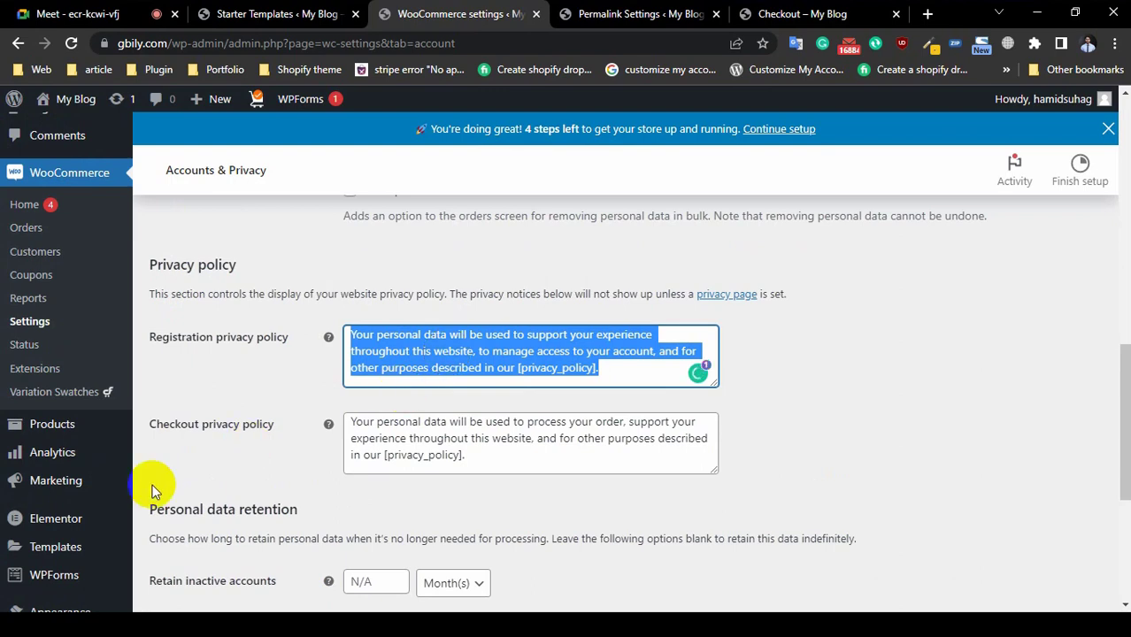
pyautogui.click(423, 439)
pyautogui.hotkey('ctrl', 'a')
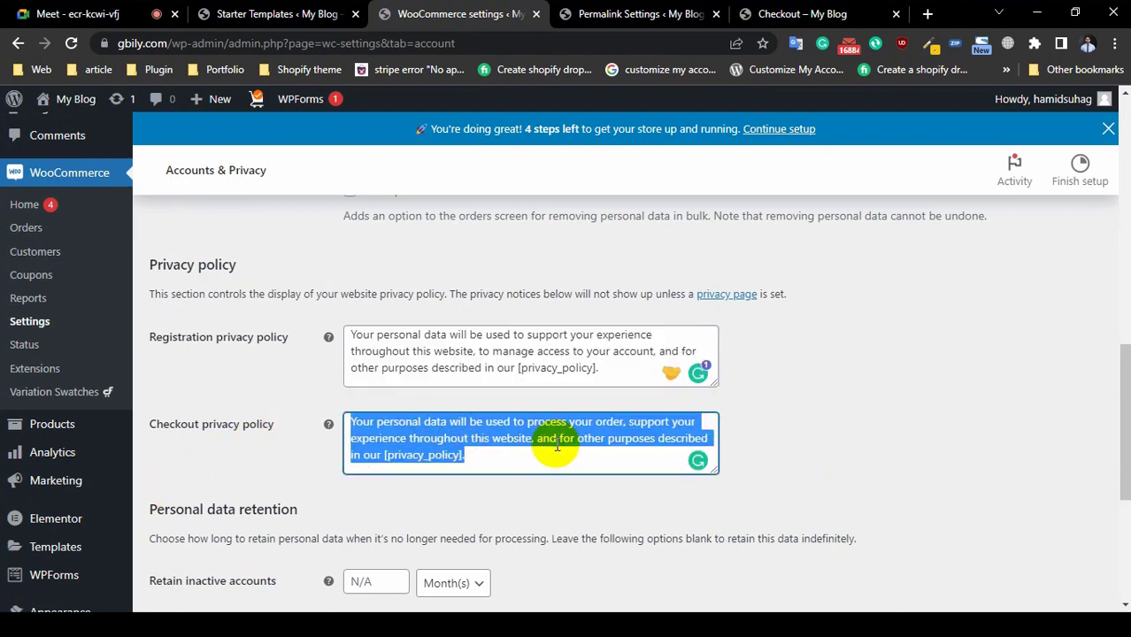
pyautogui.scroll(-4, 567, 456)
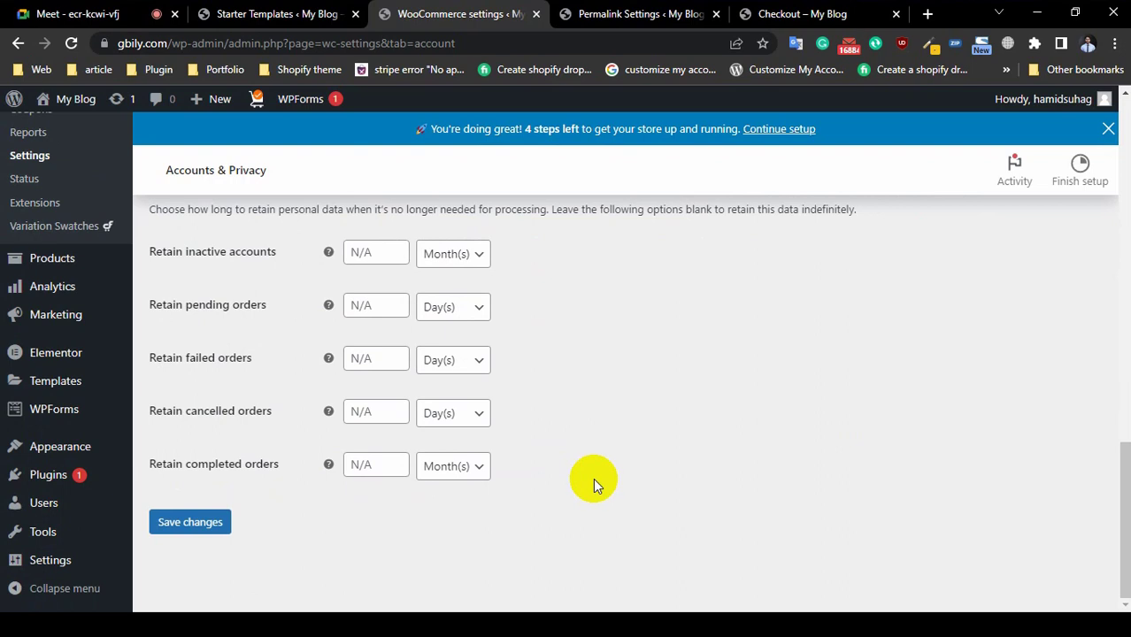
pyautogui.click(200, 525)
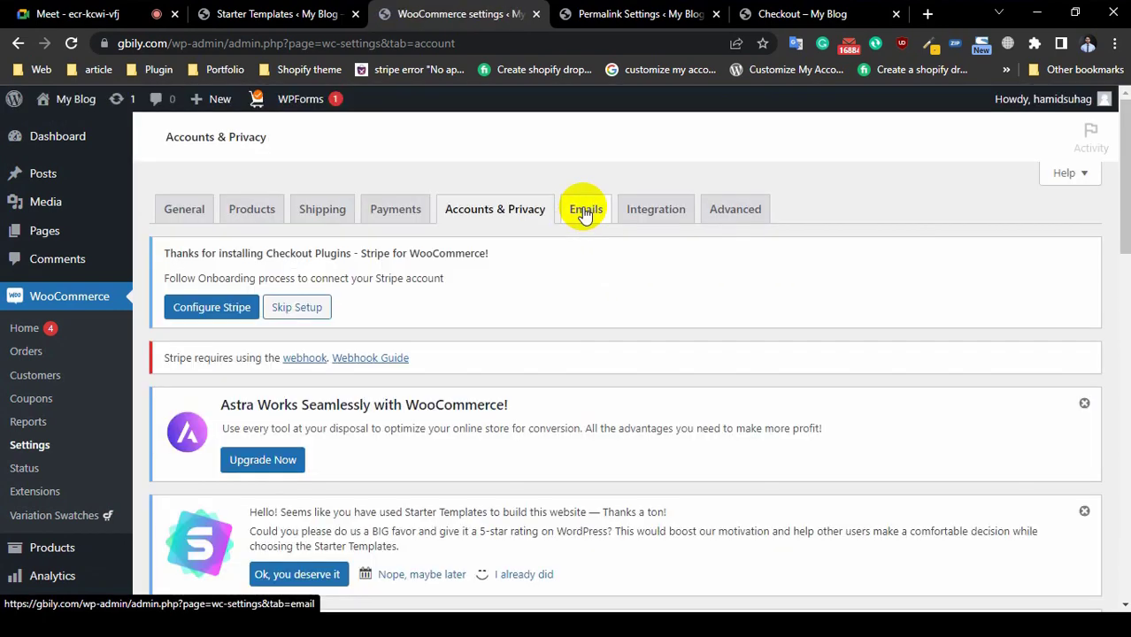
# Step: Open the Emails tab and check the sender name 'My Blog' and sender e-mail address
pyautogui.click(588, 211)
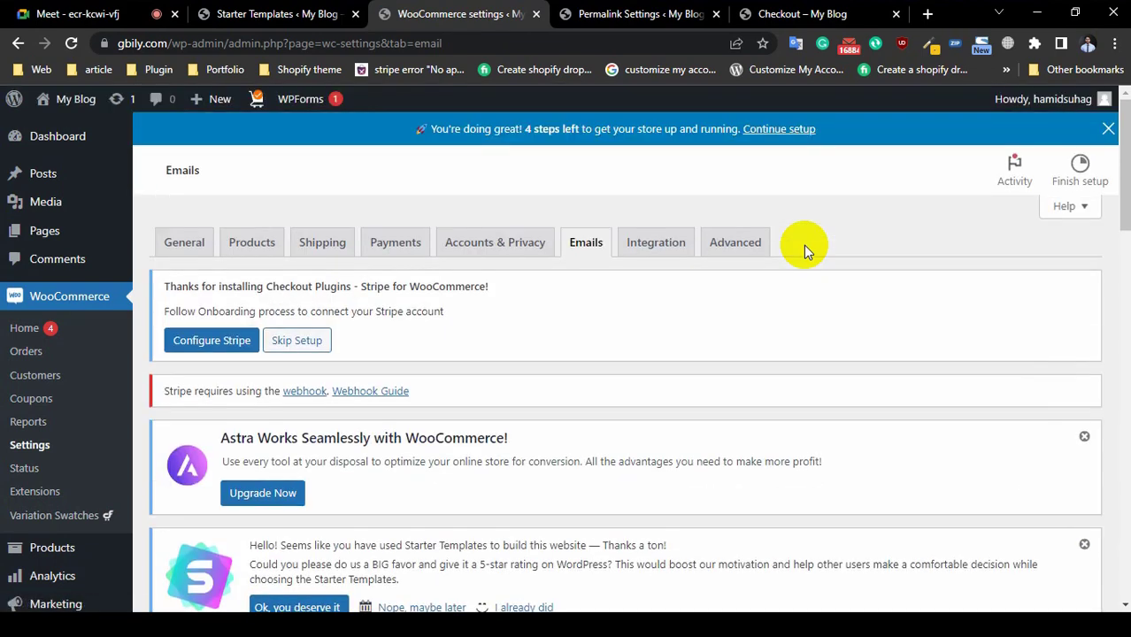
pyautogui.scroll(-4, 767, 283)
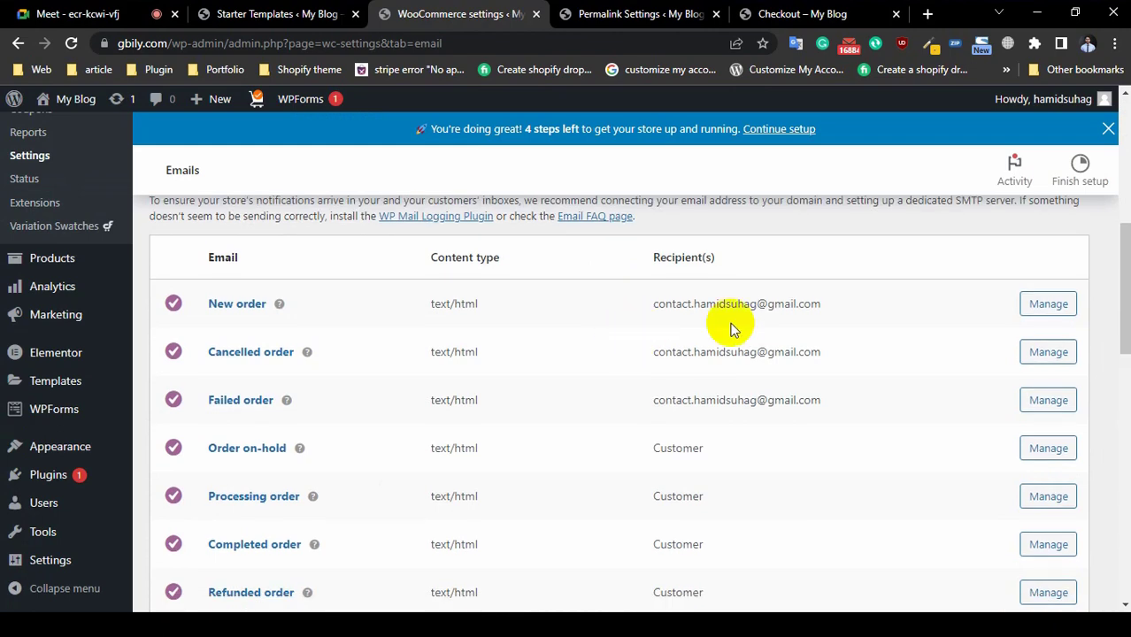
pyautogui.scroll(-7, 386, 404)
pyautogui.scroll(-3, 386, 416)
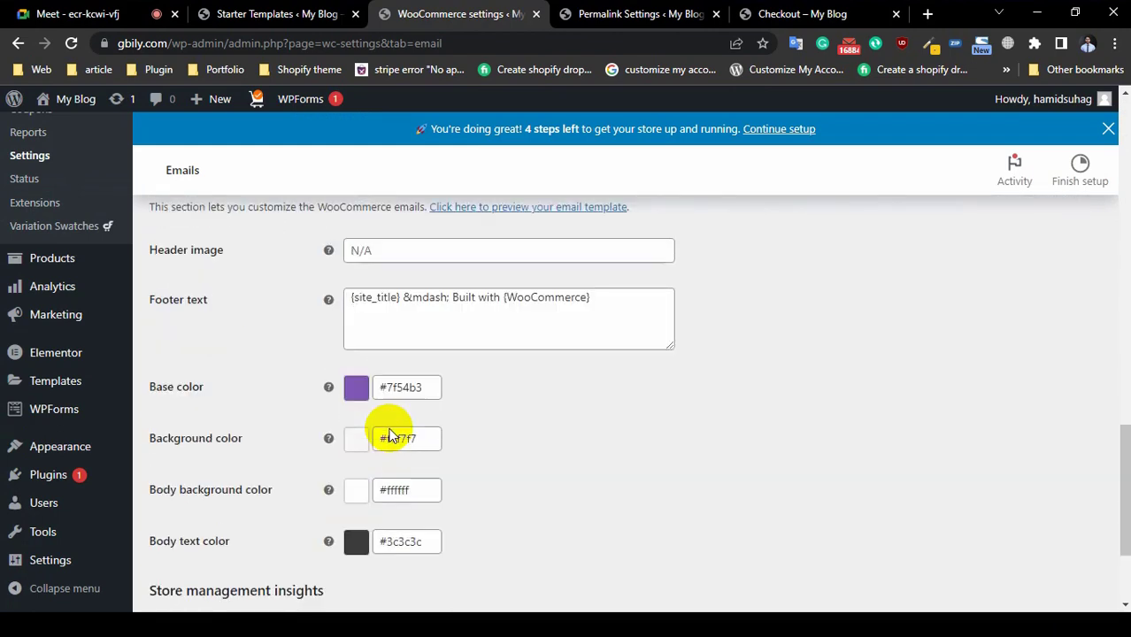
pyautogui.scroll(4, 867, 422)
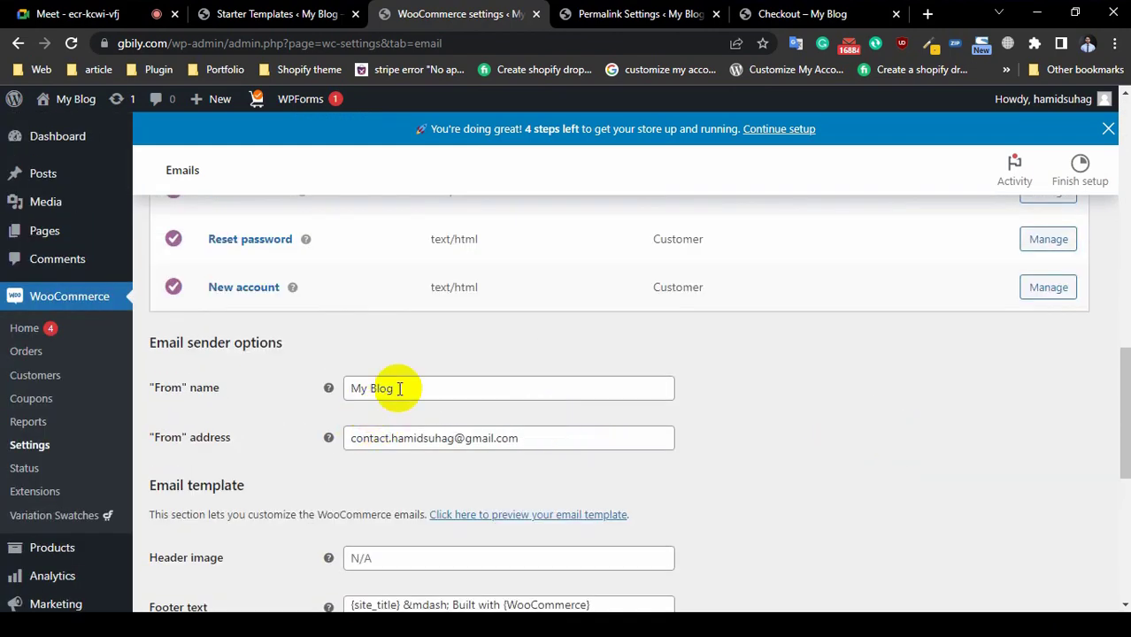
pyautogui.tripleClick(399, 388)
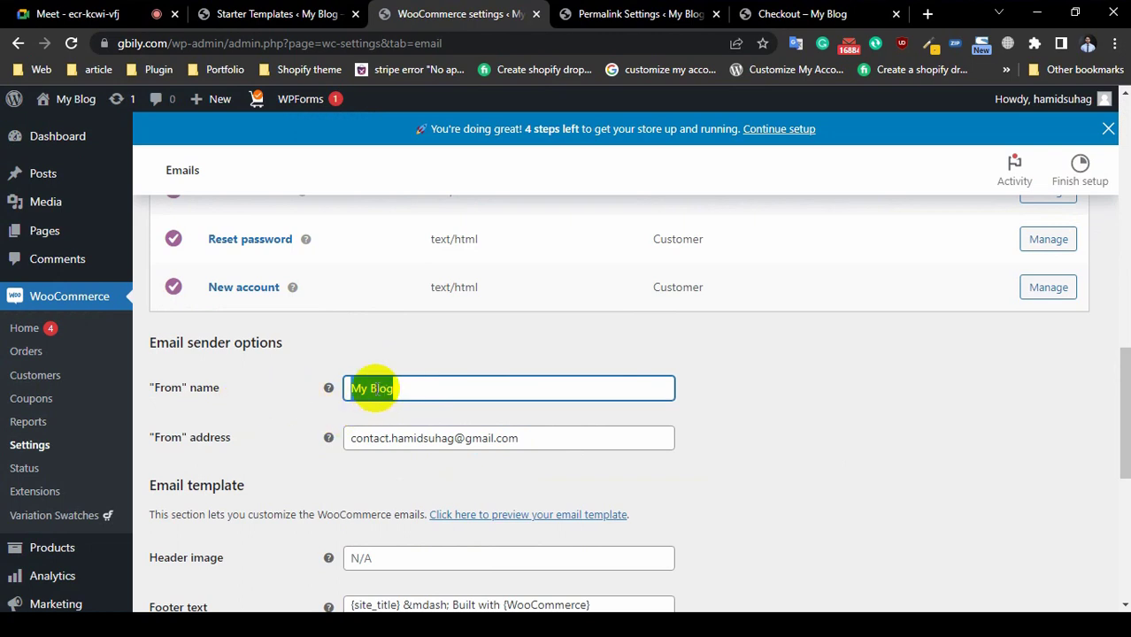
pyautogui.tripleClick(442, 438)
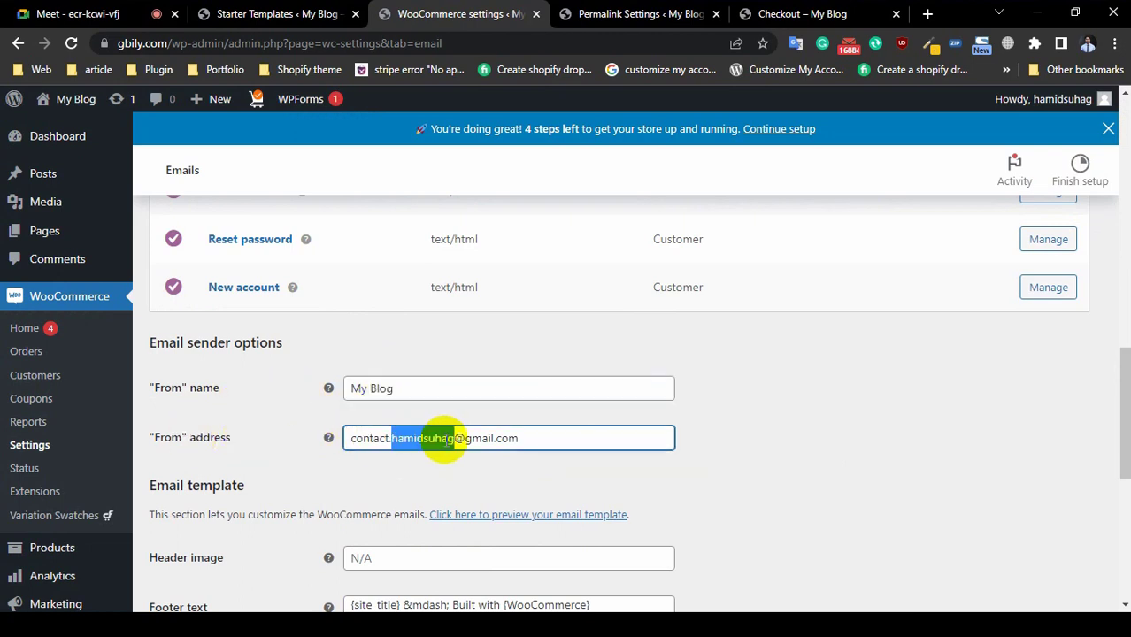
pyautogui.doubleClick(545, 445)
pyautogui.click(545, 445)
pyautogui.doubleClick(545, 446)
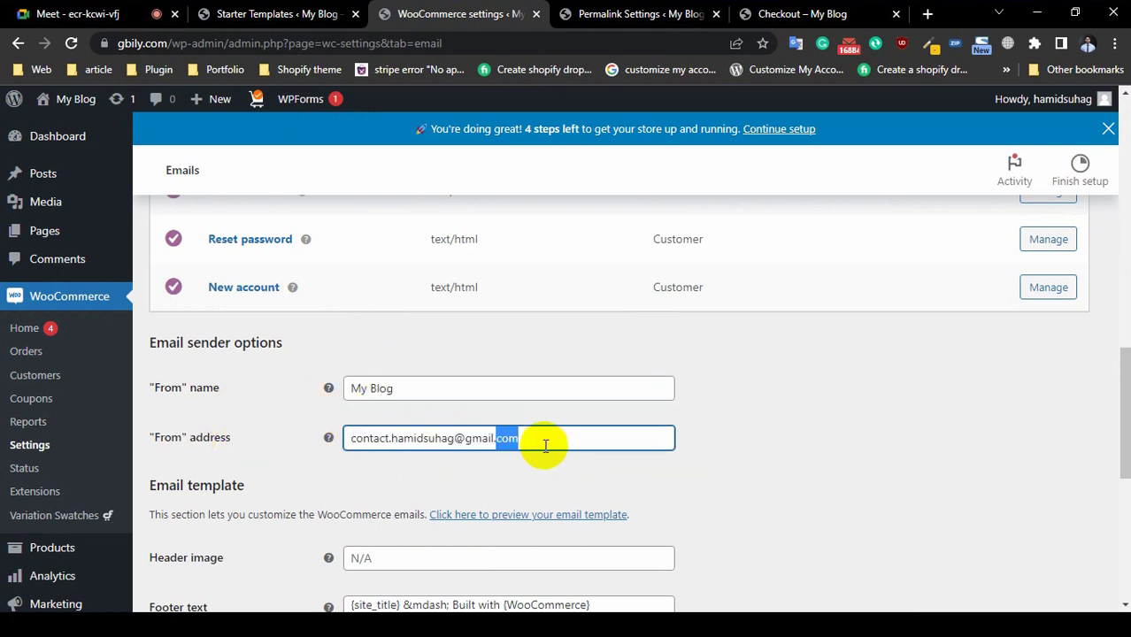
# Step: Inspect the email template's header image field and footer text
pyautogui.scroll(-1, 904, 485)
pyautogui.scroll(-2, 905, 485)
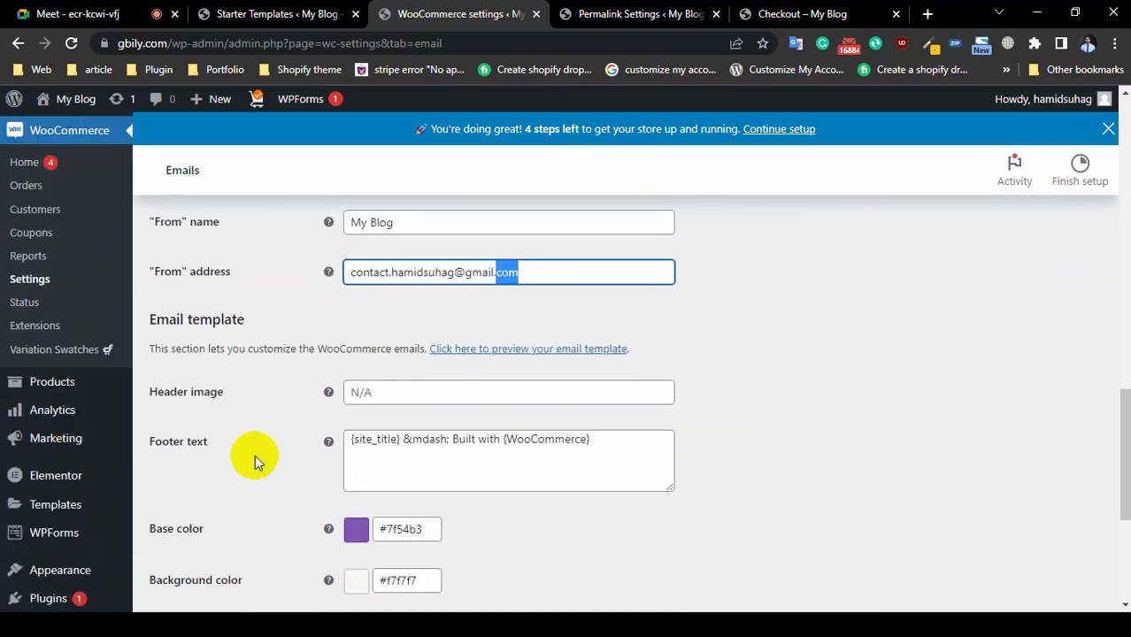
pyautogui.click(385, 397)
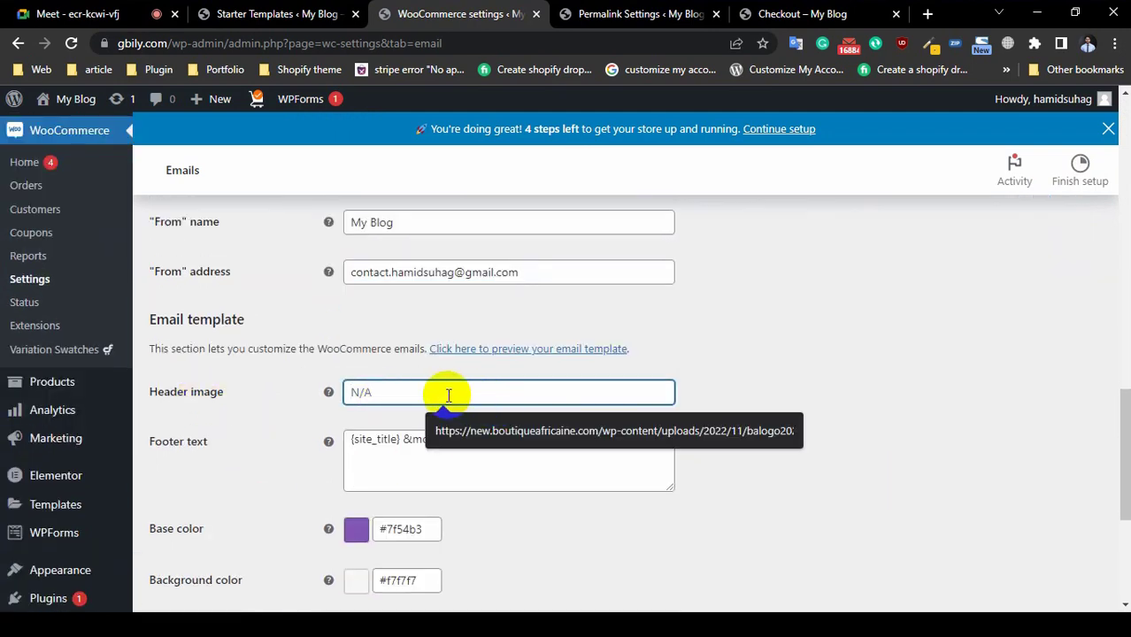
pyautogui.click(782, 399)
pyautogui.scroll(-1, 159, 443)
pyautogui.scroll(-1, 159, 443)
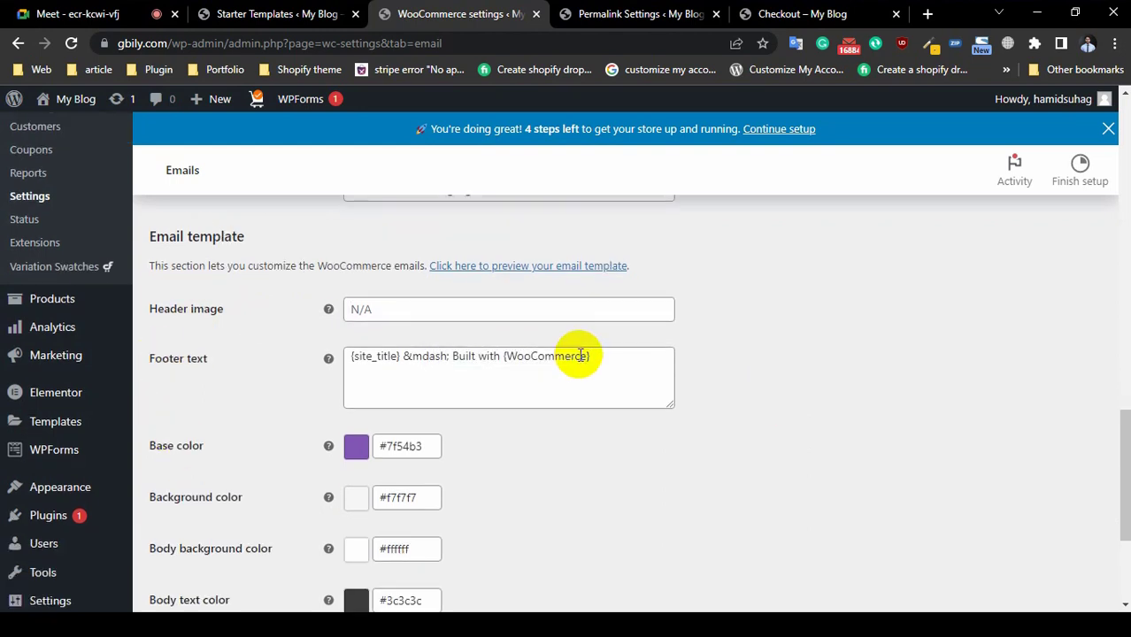
pyautogui.click(529, 357)
pyautogui.tripleClick(528, 356)
pyautogui.click(740, 379)
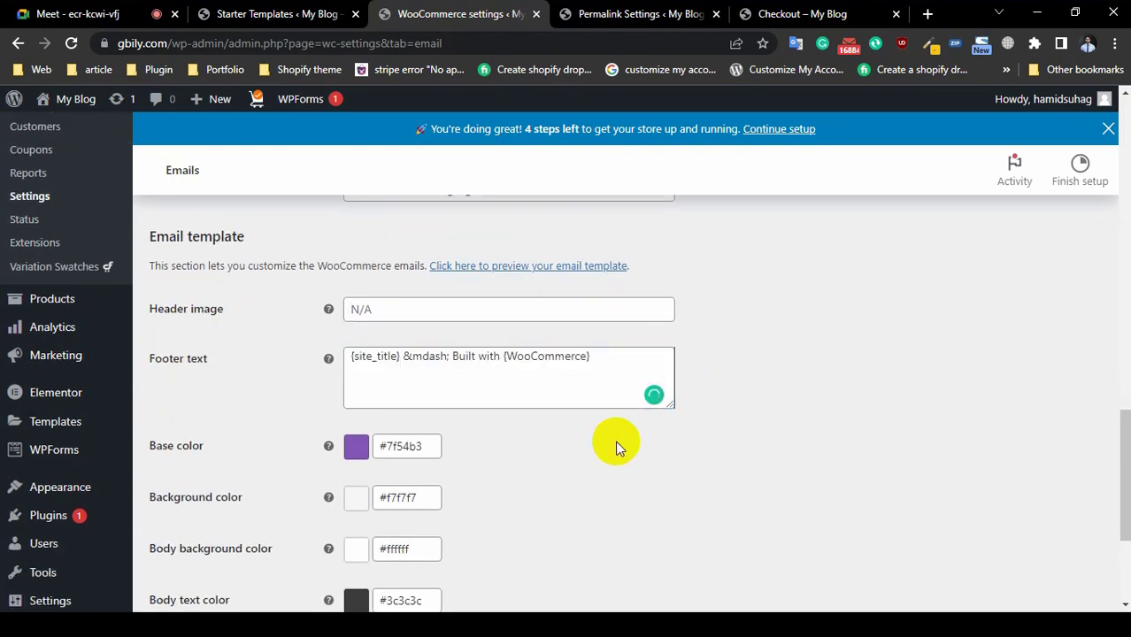
pyautogui.scroll(-4, 615, 440)
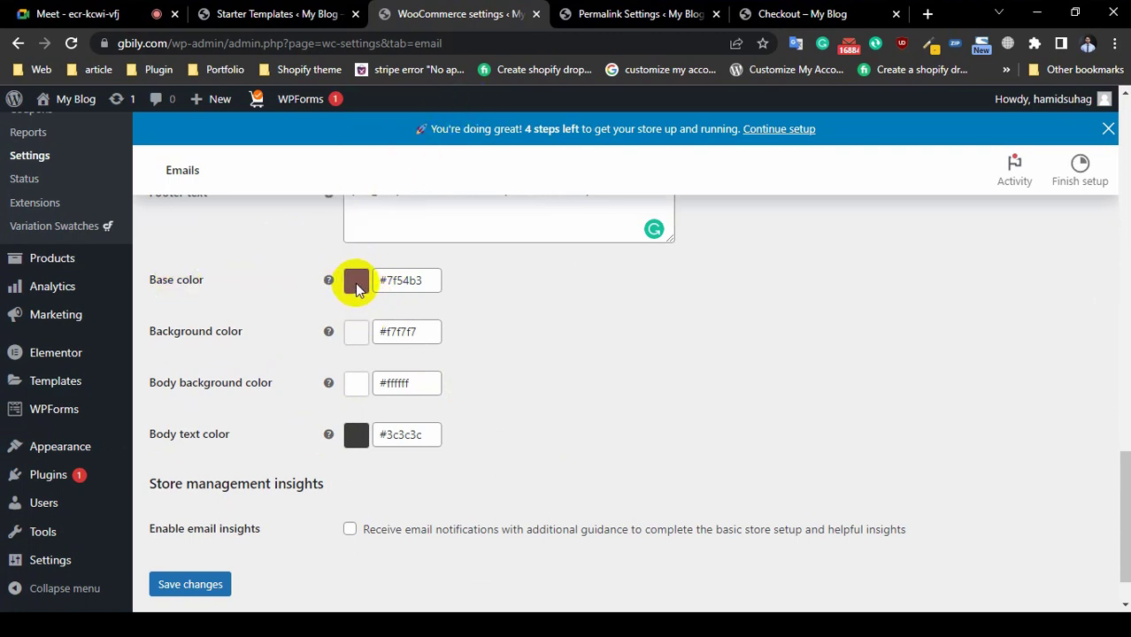
# Step: Check the current email base colour and browse to the storefront home page
pyautogui.click(409, 282)
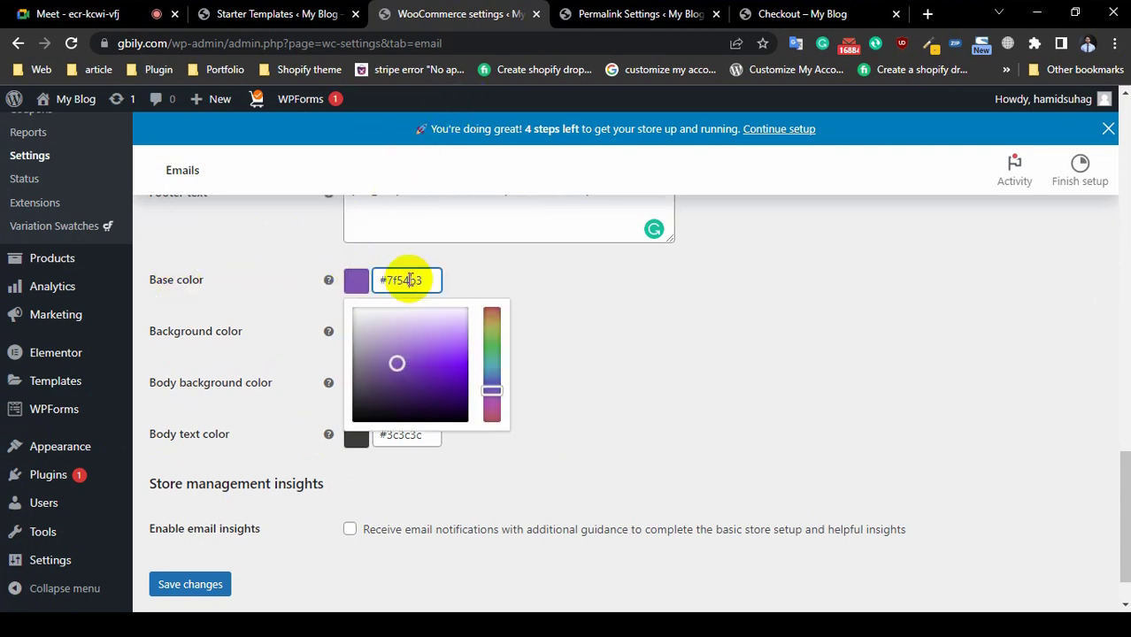
pyautogui.click(403, 357)
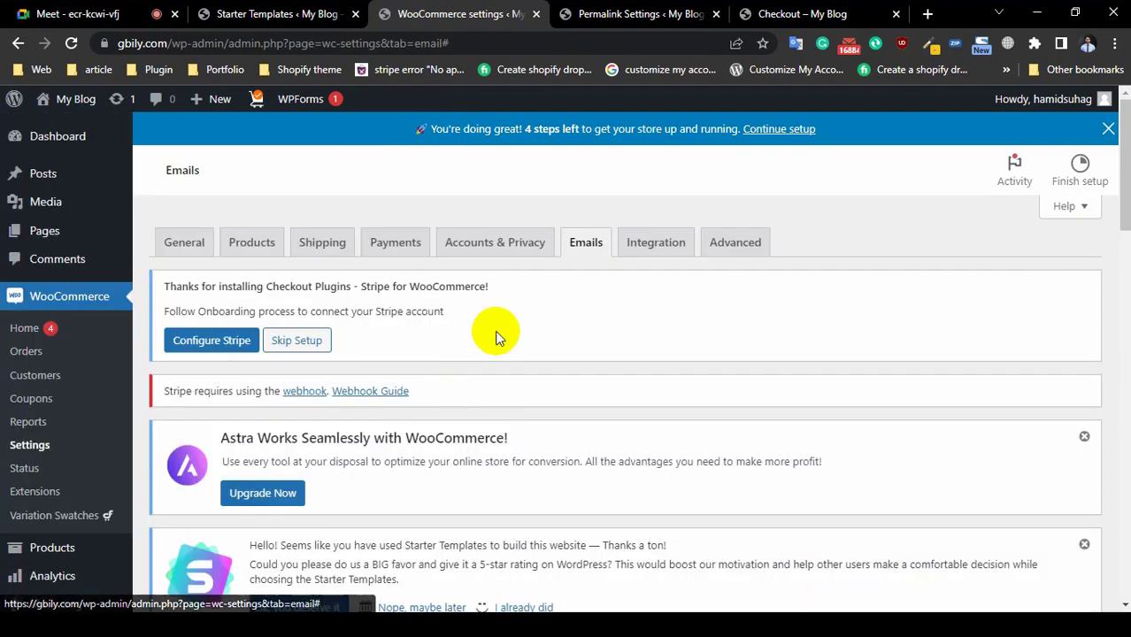
pyautogui.click(325, 15)
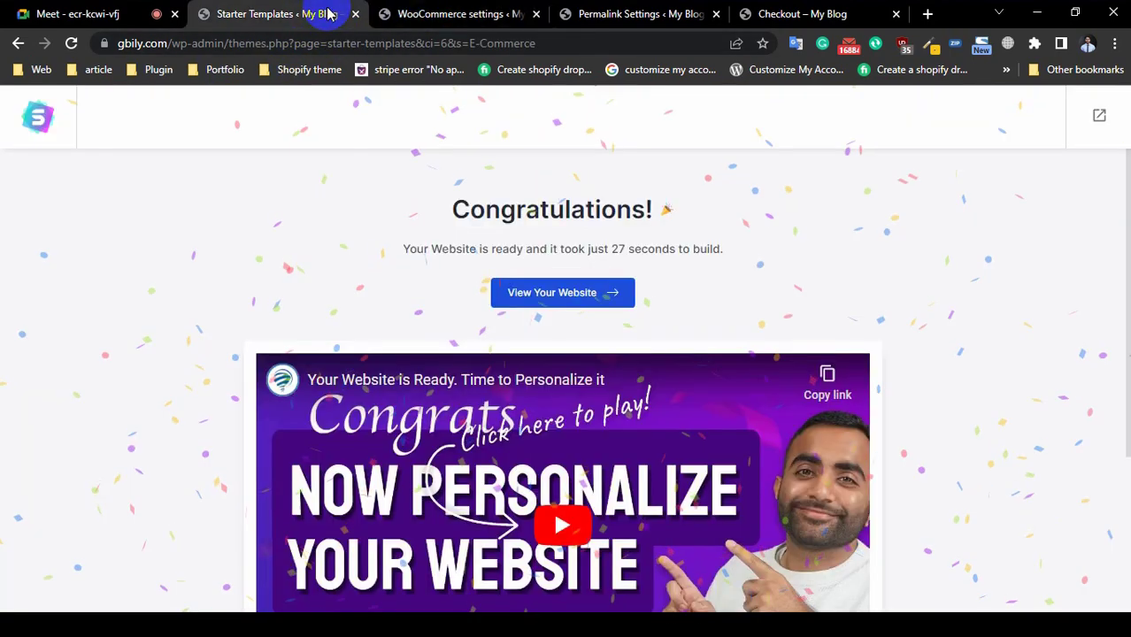
pyautogui.click(584, 14)
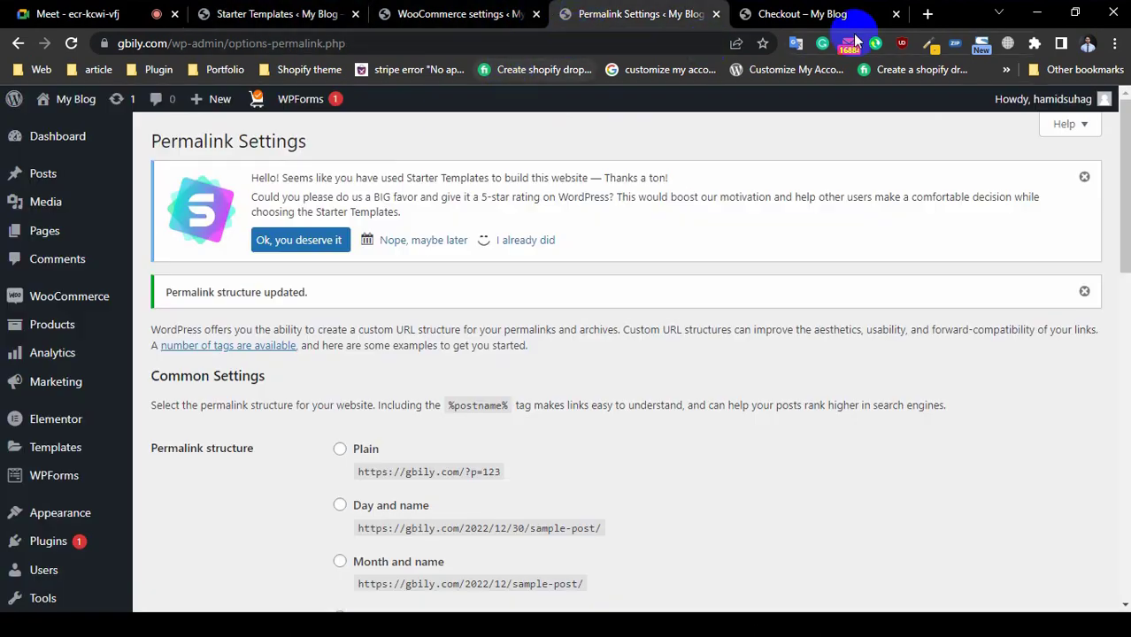
pyautogui.click(843, 16)
pyautogui.scroll(-5, 354, 323)
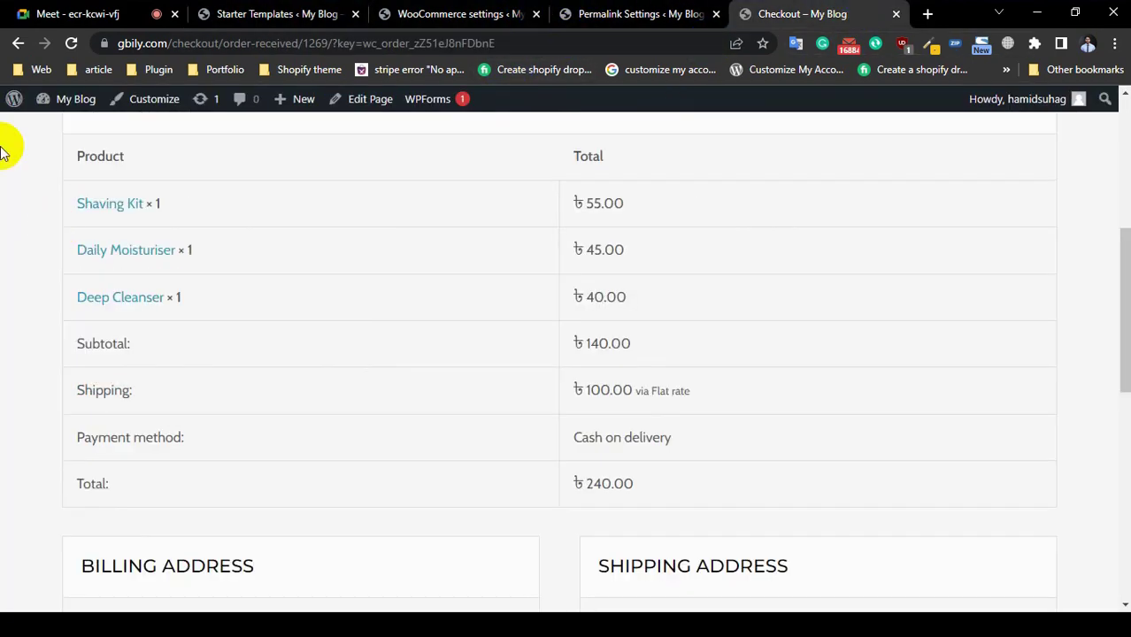
pyautogui.scroll(5, 94, 260)
pyautogui.click(549, 177)
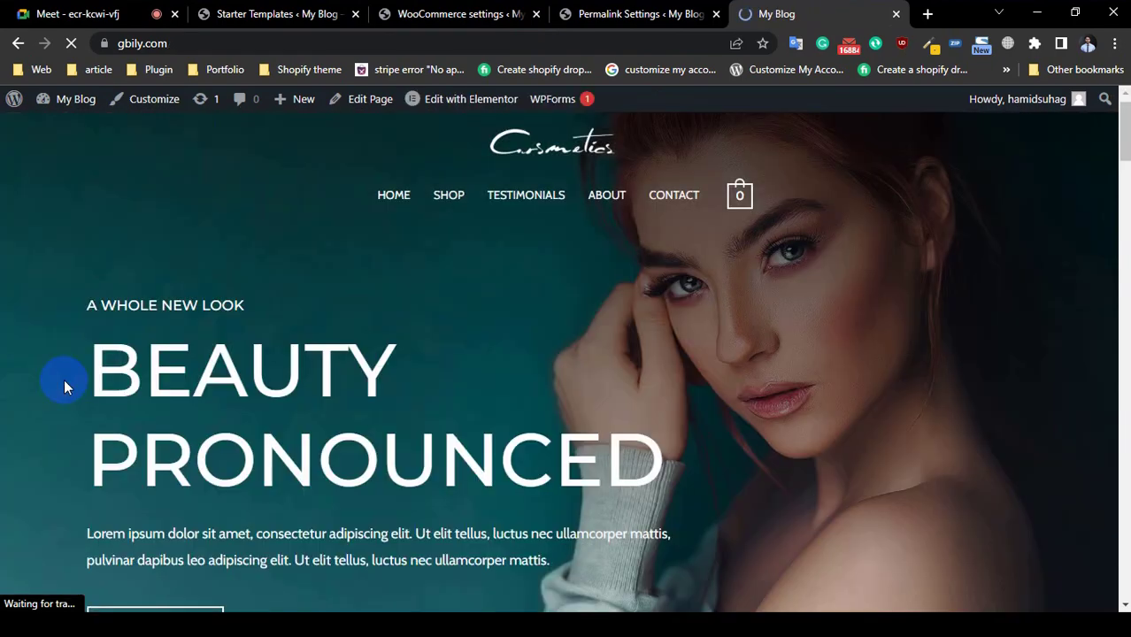
# Step: Copy the storefront's teal icon colour with the colour-picker browser extension
pyautogui.scroll(-10, 64, 380)
pyautogui.scroll(-10, 64, 381)
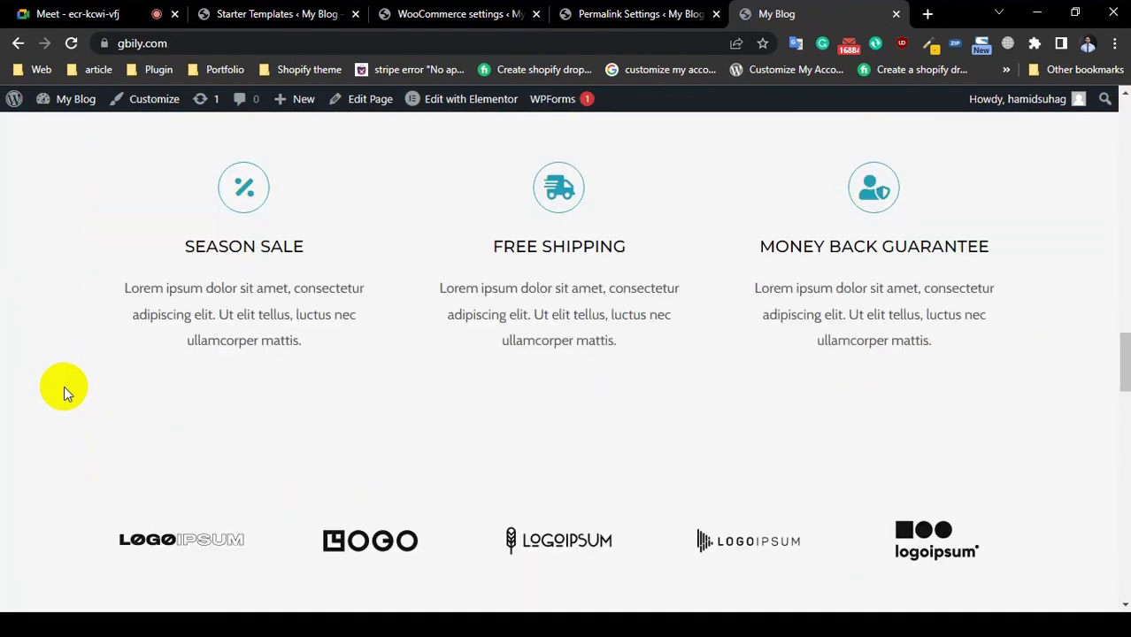
pyautogui.scroll(3, 64, 386)
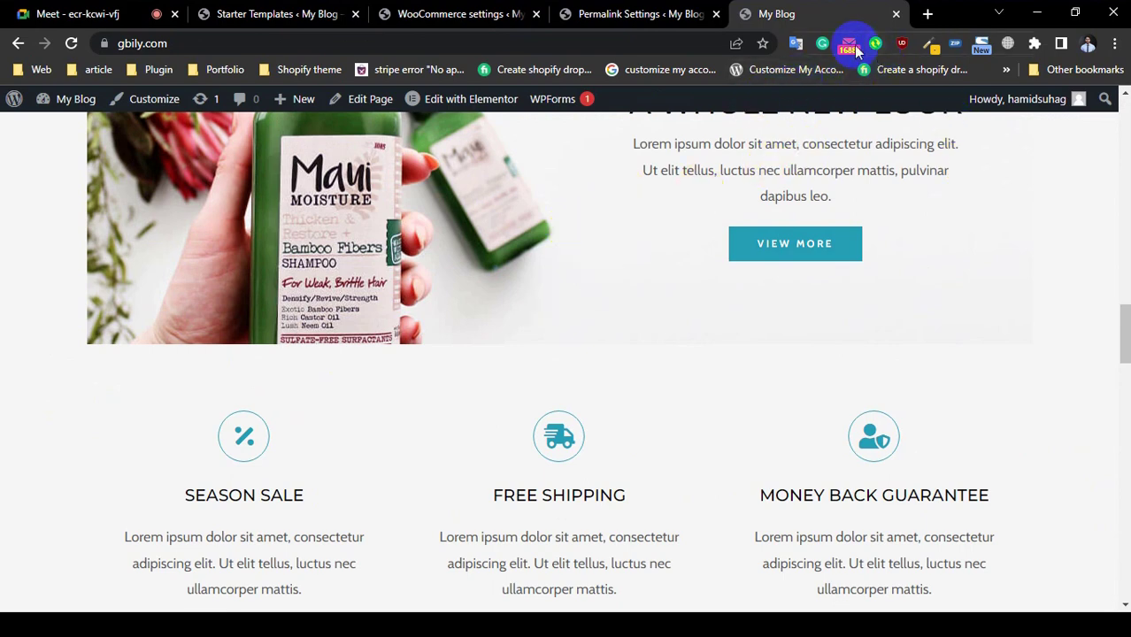
pyautogui.click(927, 46)
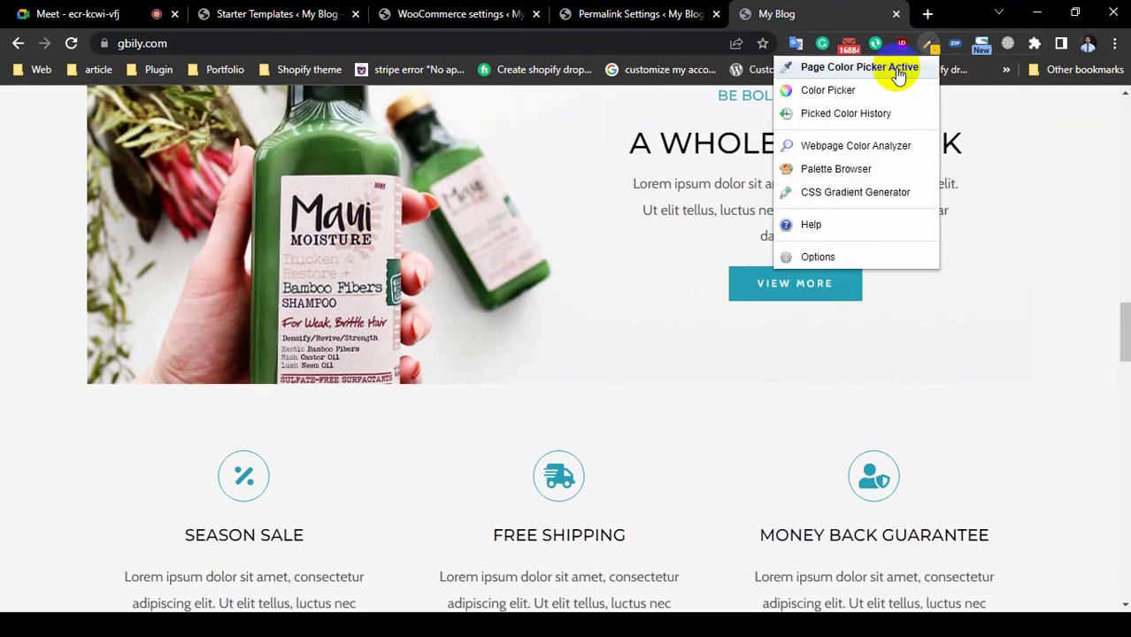
pyautogui.click(901, 71)
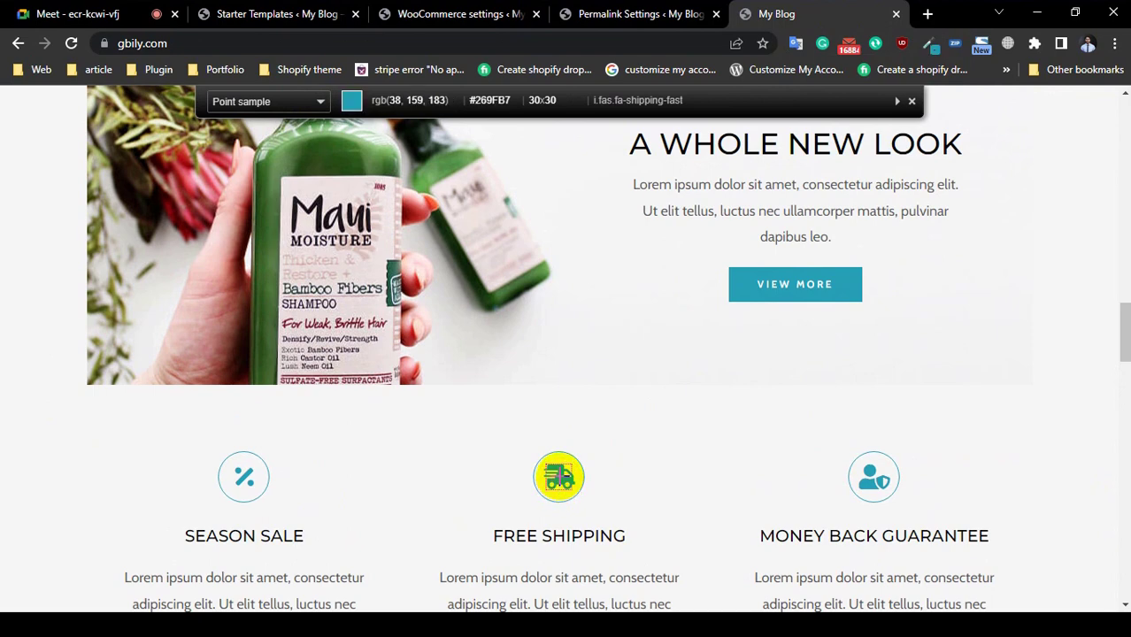
pyautogui.click(559, 478)
# Step: Cycle through the open browser tabs and return to WooCommerce Settings > Emails
pyautogui.click(438, 13)
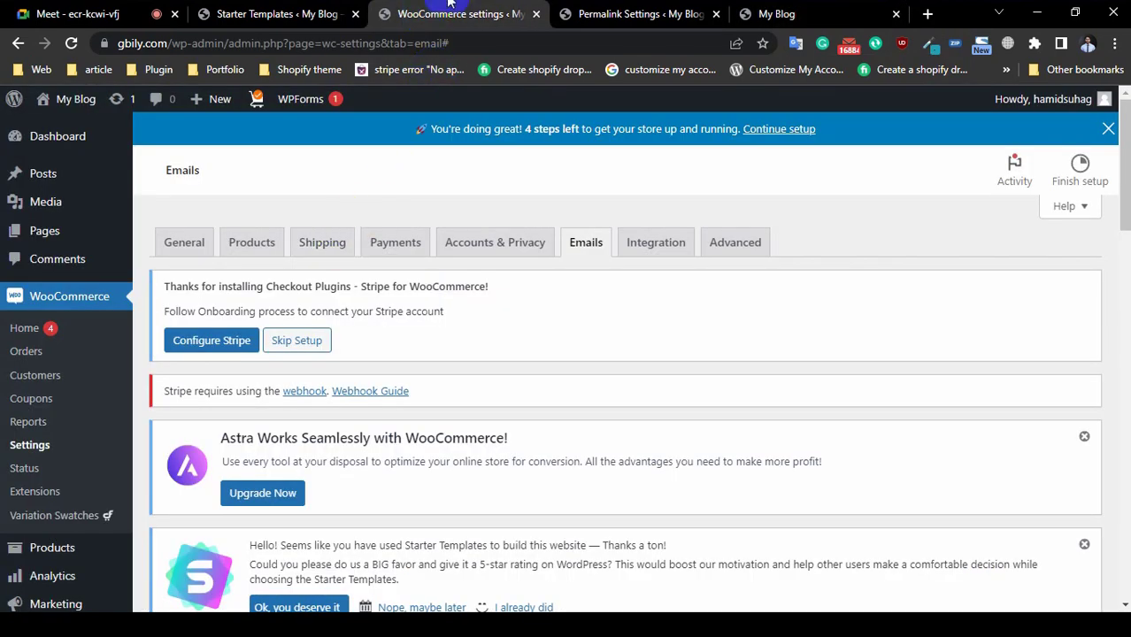
pyautogui.click(347, 13)
pyautogui.click(686, 13)
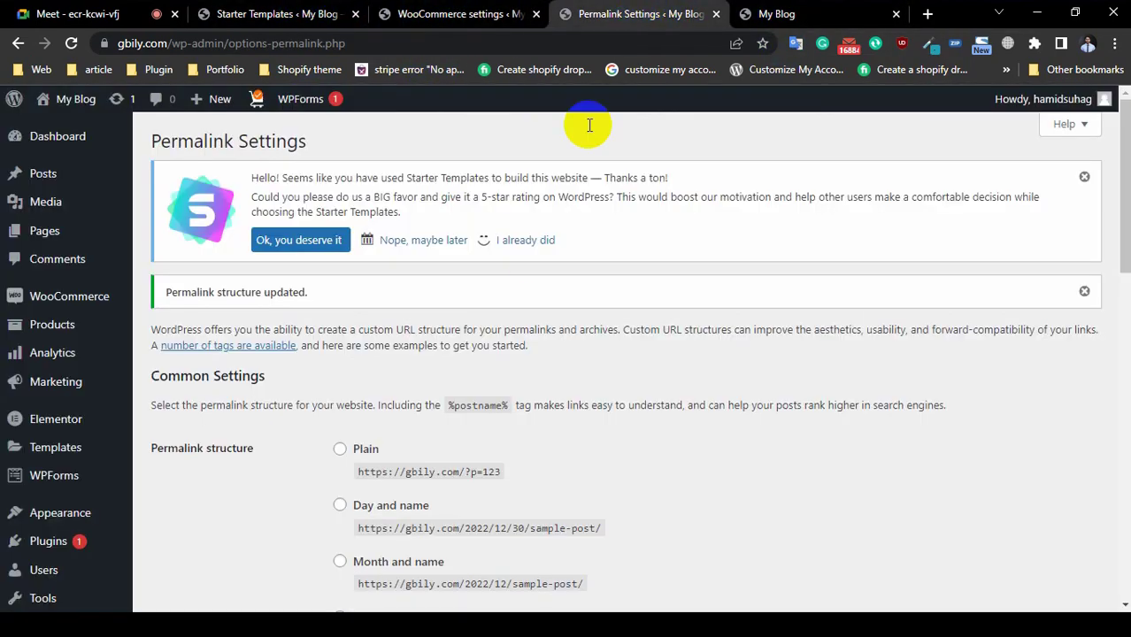
pyautogui.scroll(-2, 464, 327)
pyautogui.scroll(-10, 465, 328)
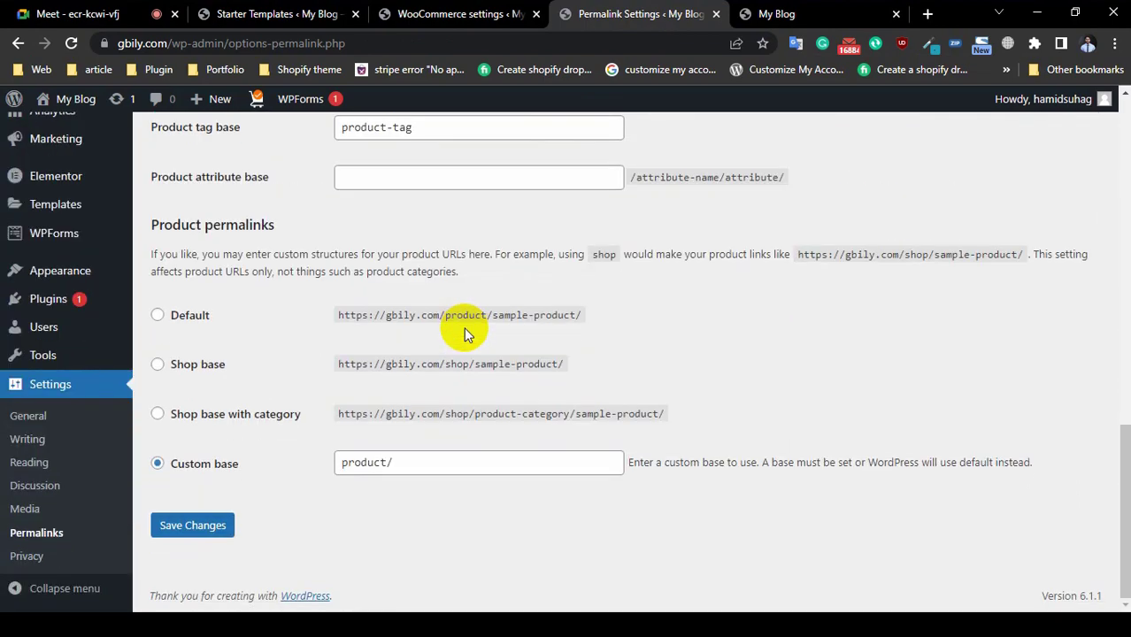
pyautogui.scroll(12, 466, 334)
pyautogui.click(496, 12)
pyautogui.click(296, 13)
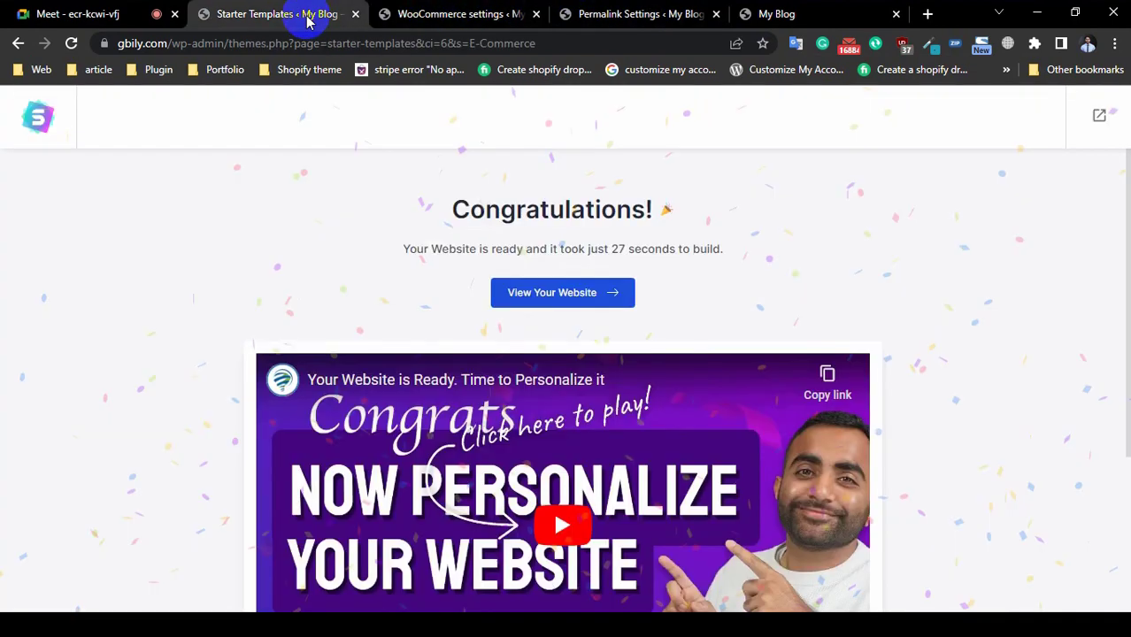
pyautogui.click(797, 15)
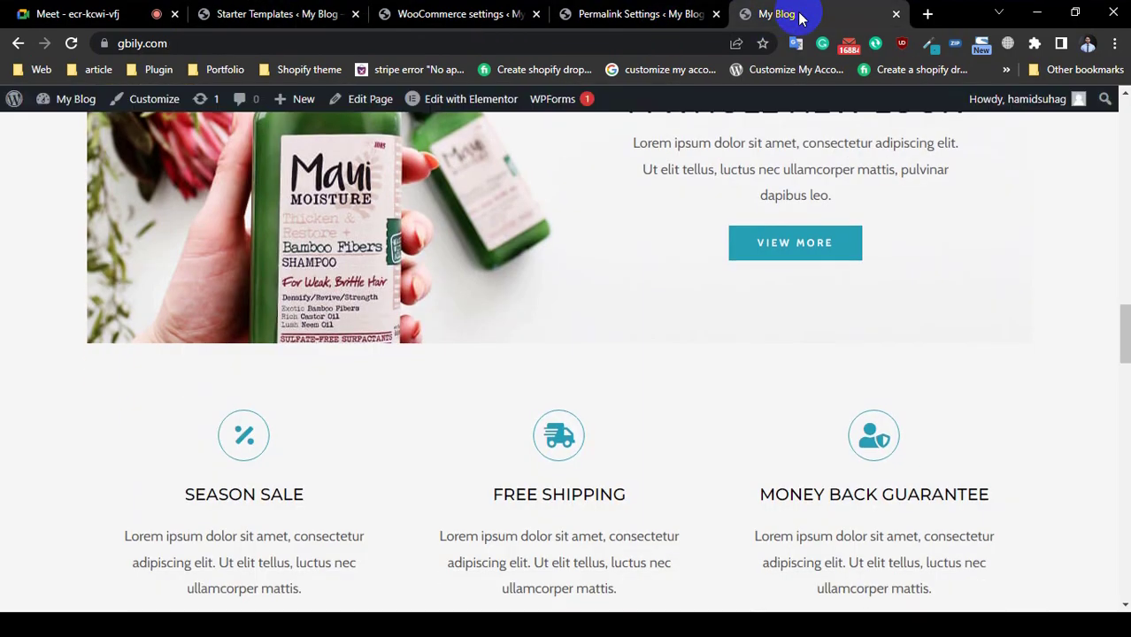
pyautogui.click(17, 43)
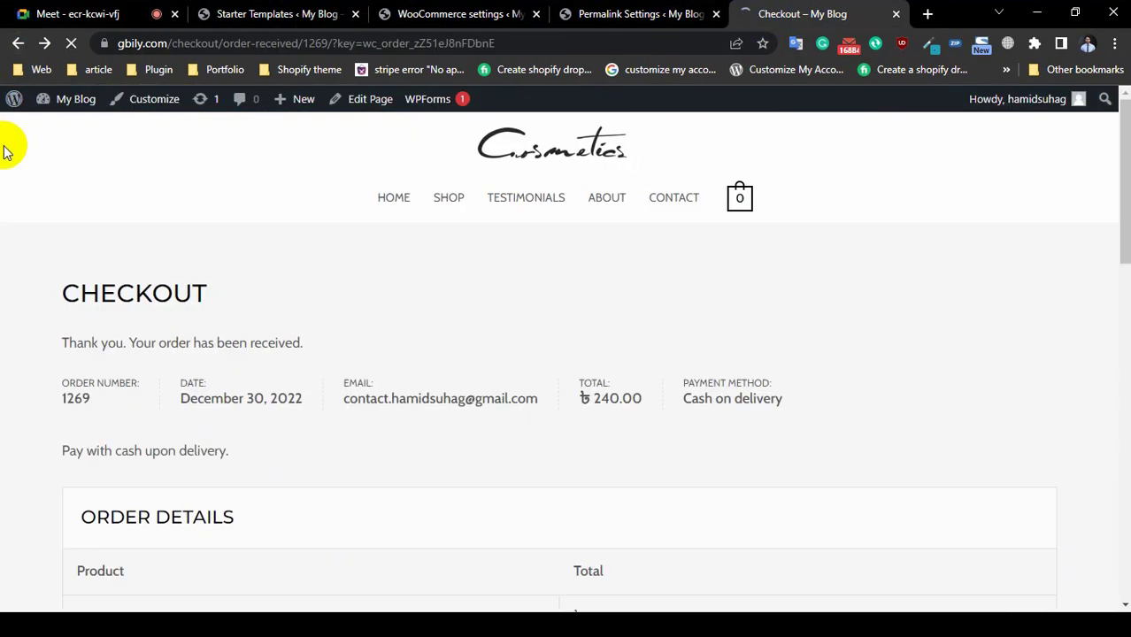
pyautogui.scroll(-4, 467, 387)
pyautogui.click(646, 14)
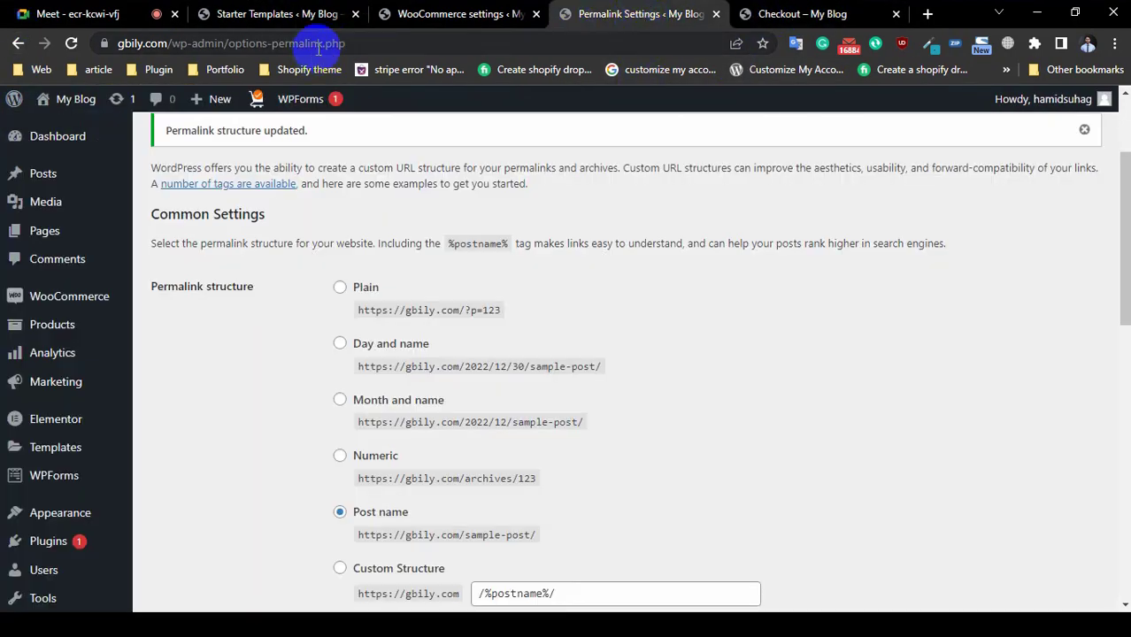
pyautogui.click(460, 14)
# Step: Put teal #269fb7 in the email Base color field and save the Emails settings
pyautogui.scroll(-5, 522, 329)
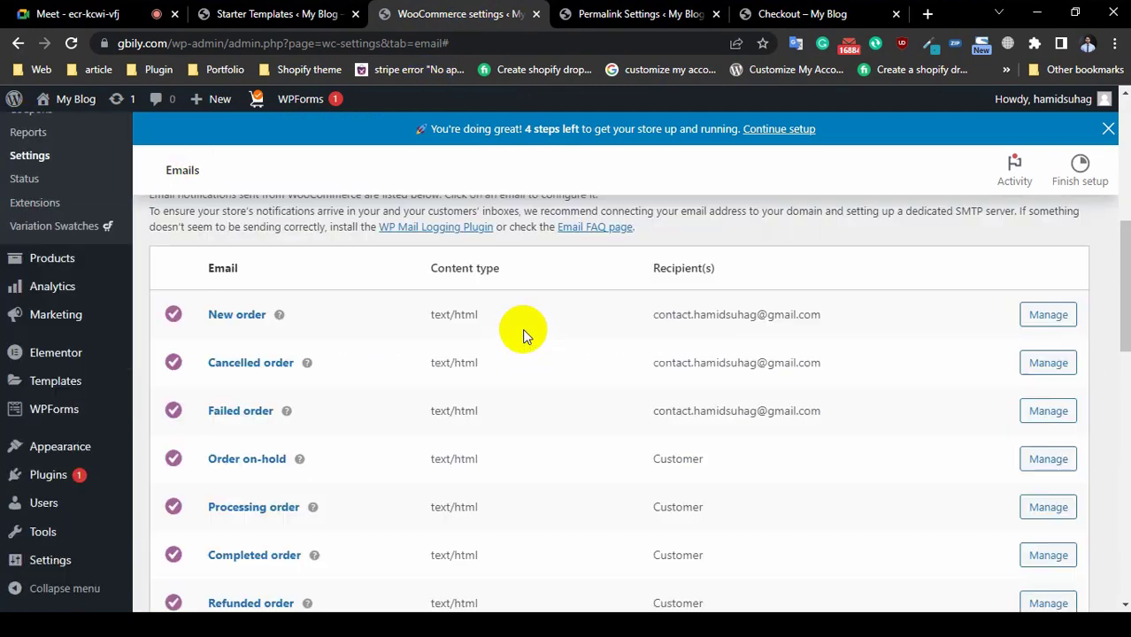
pyautogui.scroll(-10, 522, 328)
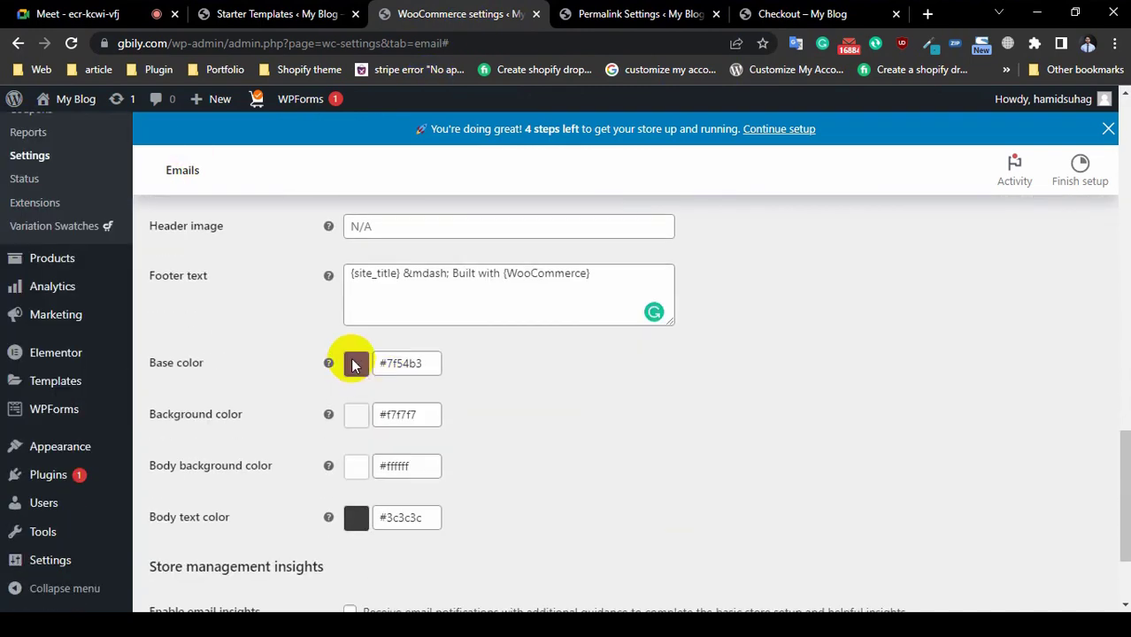
pyautogui.click(393, 361)
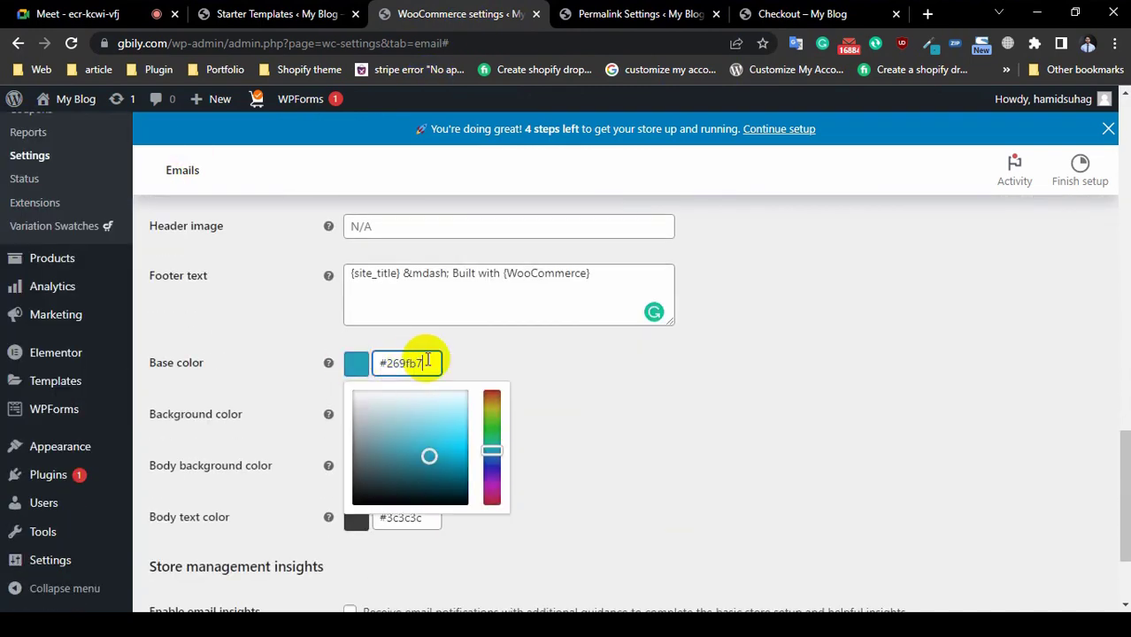
pyautogui.click(590, 363)
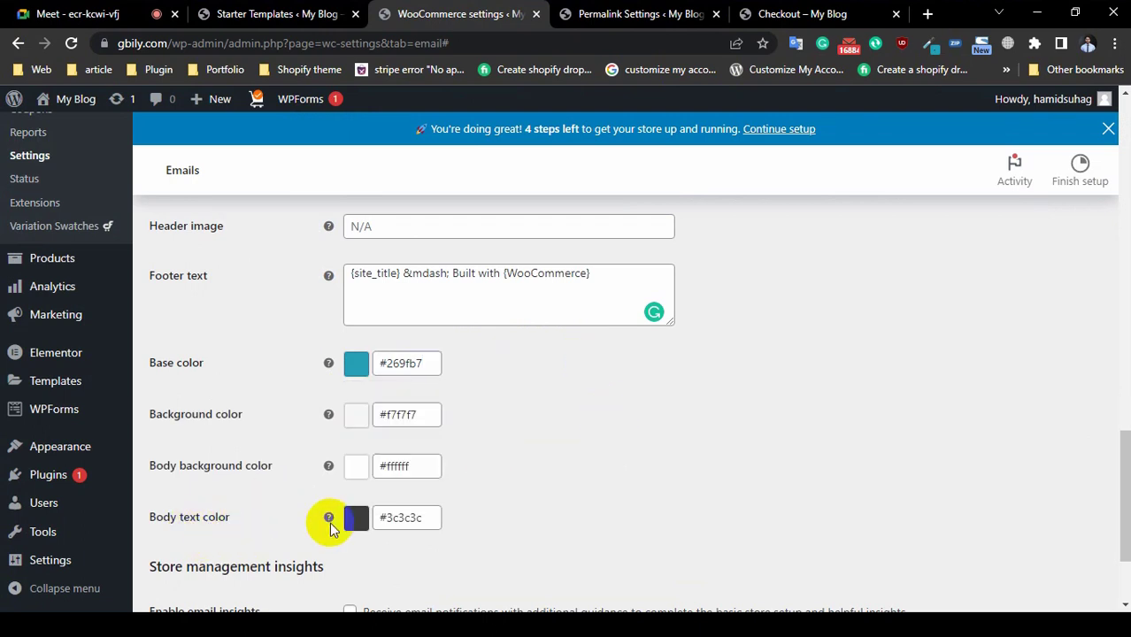
pyautogui.scroll(-2, 478, 521)
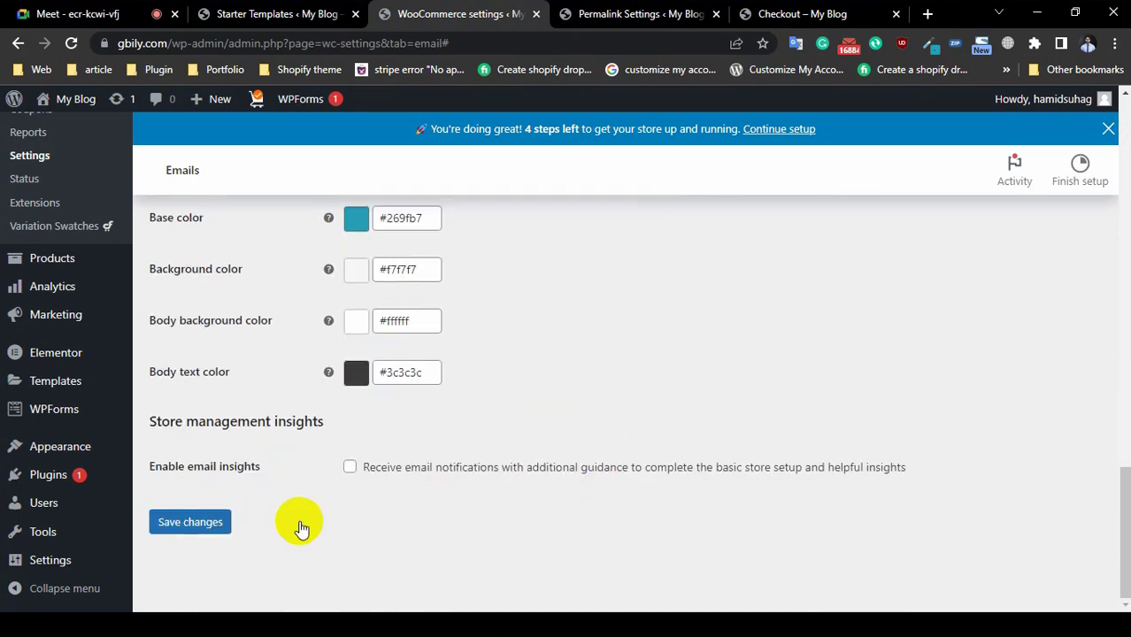
pyautogui.click(181, 523)
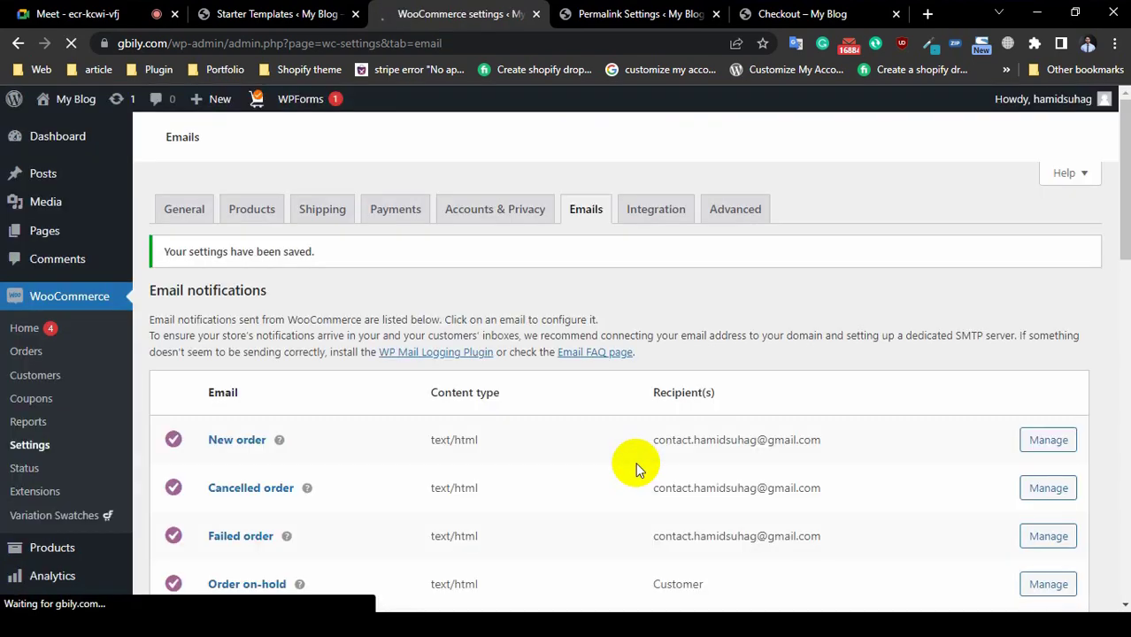
pyautogui.scroll(-2, 372, 442)
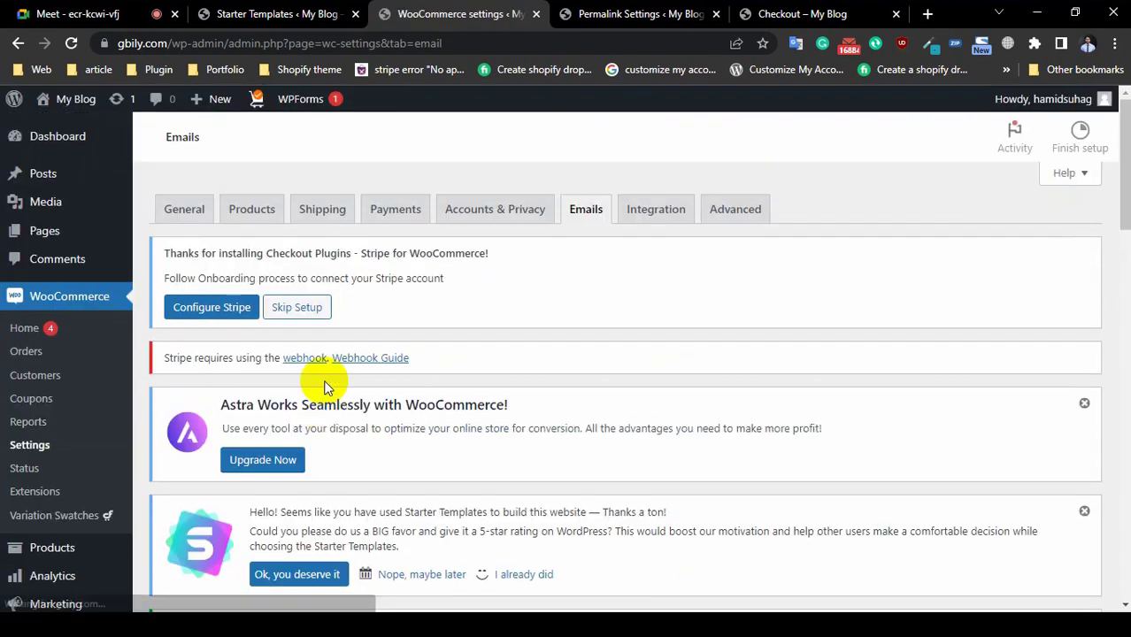
pyautogui.scroll(-10, 347, 397)
pyautogui.scroll(1, 220, 472)
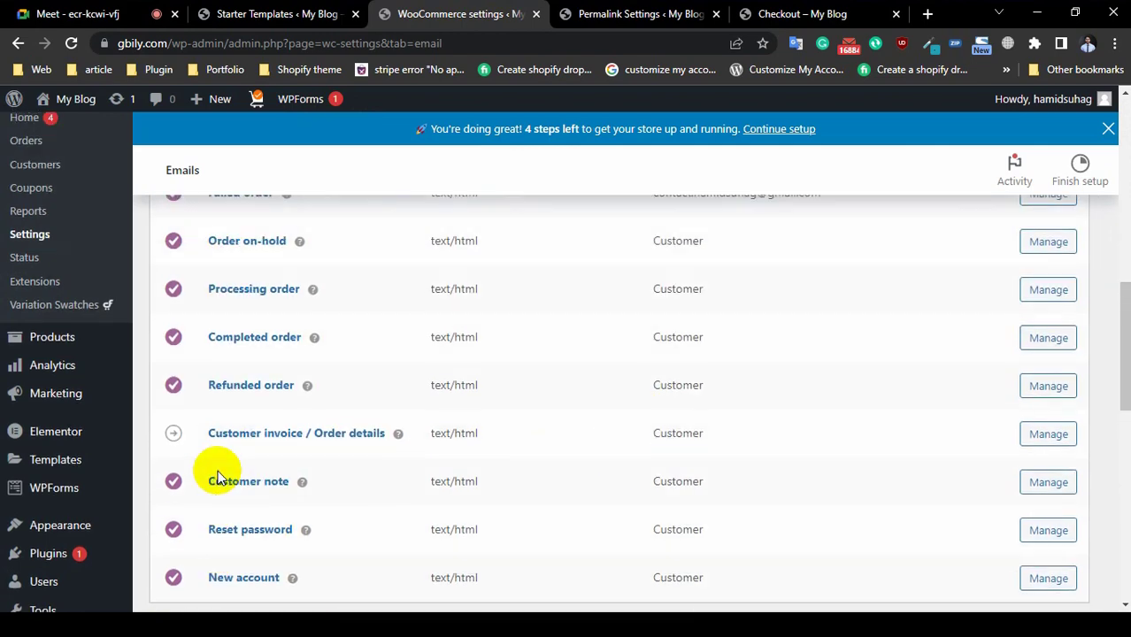
pyautogui.scroll(-2, 677, 478)
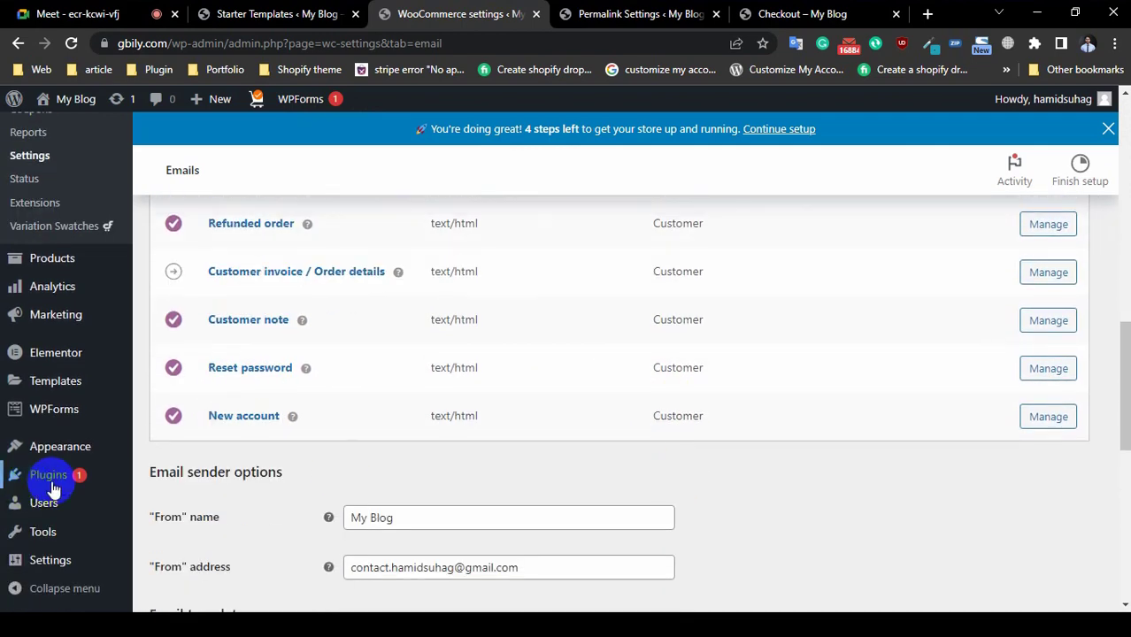
# Step: Open the New account email settings and keep its email type as HTML
pyautogui.click(1060, 419)
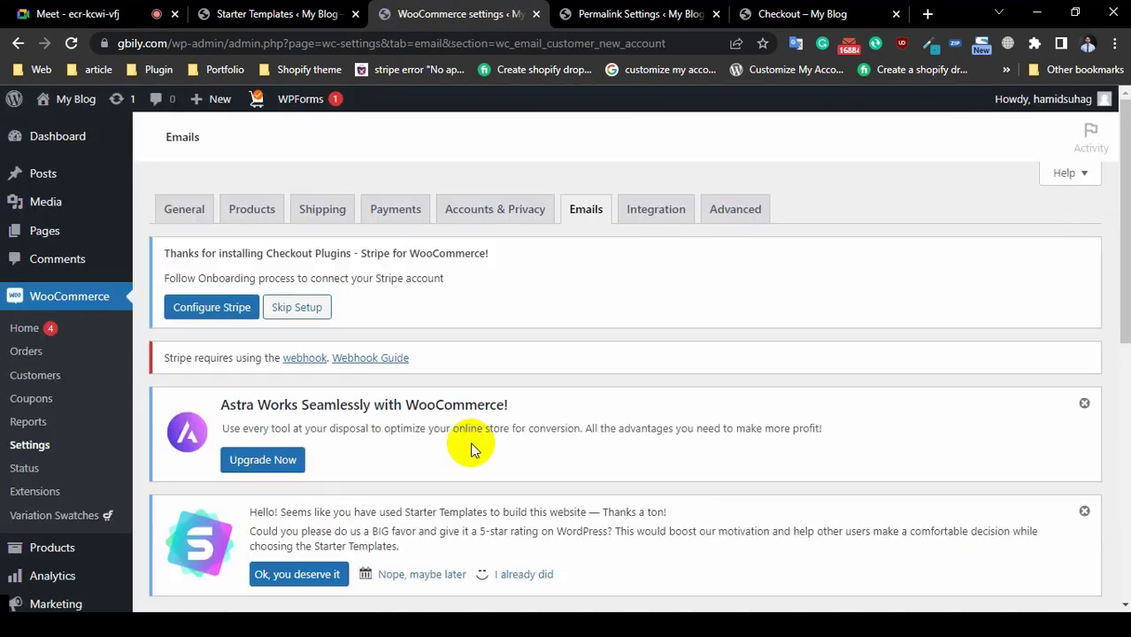
pyautogui.scroll(-5, 464, 445)
pyautogui.scroll(3, 473, 443)
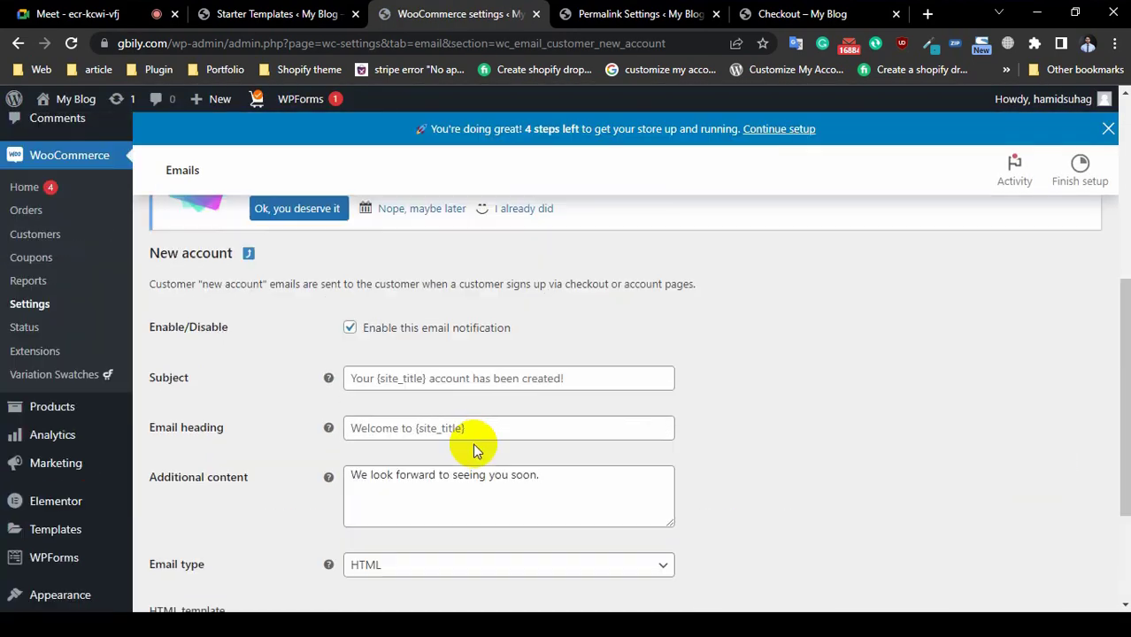
pyautogui.click(410, 478)
pyautogui.scroll(-3, 408, 474)
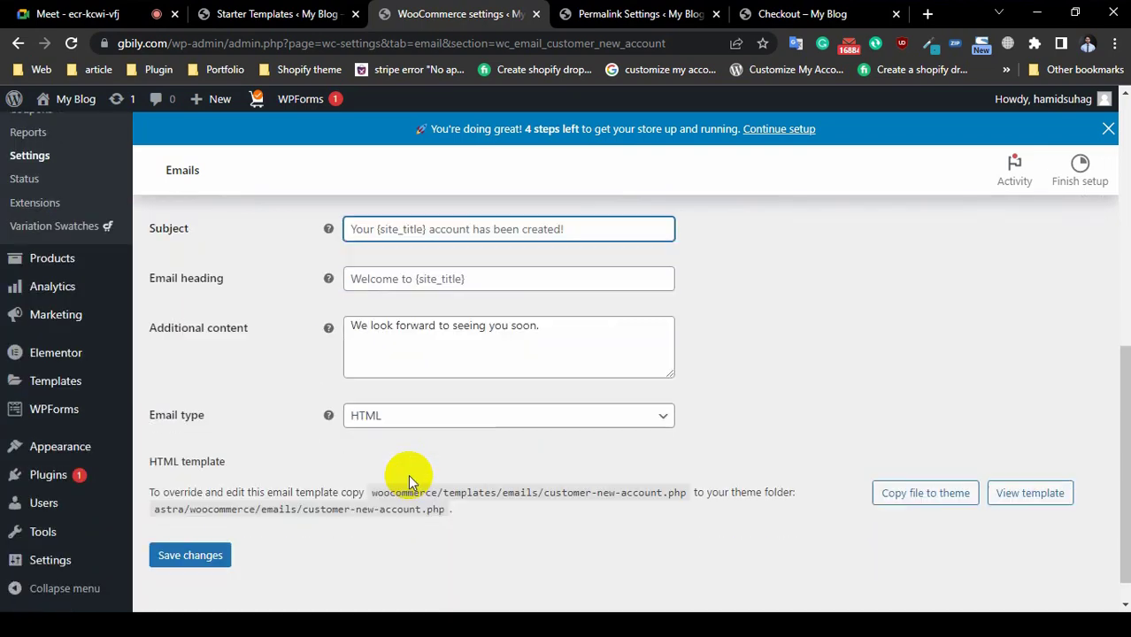
pyautogui.click(423, 423)
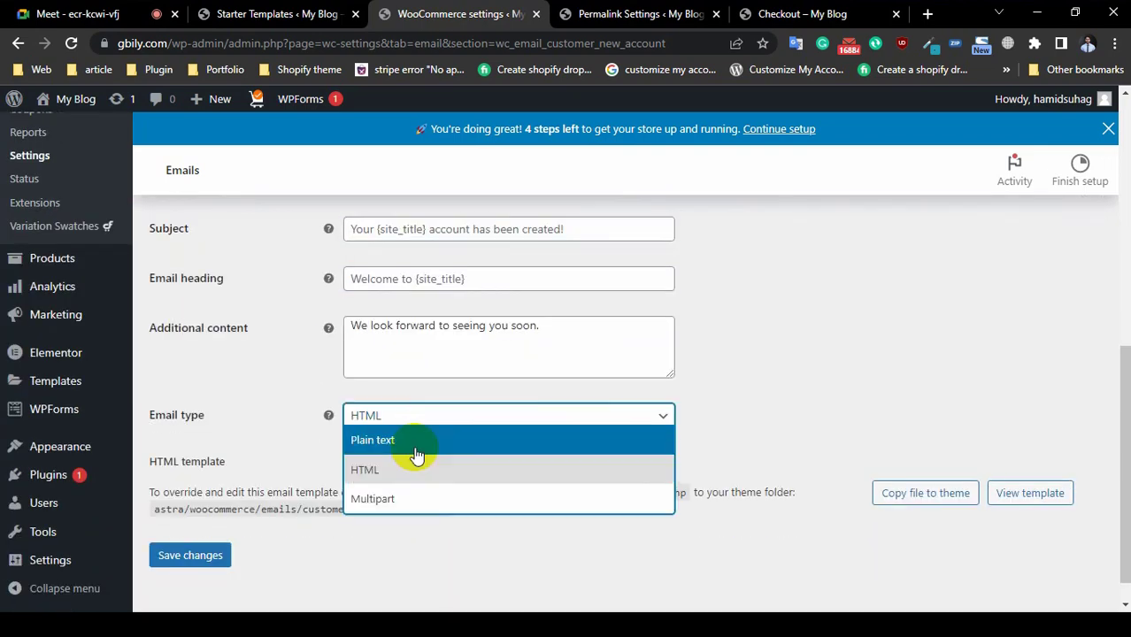
pyautogui.click(238, 382)
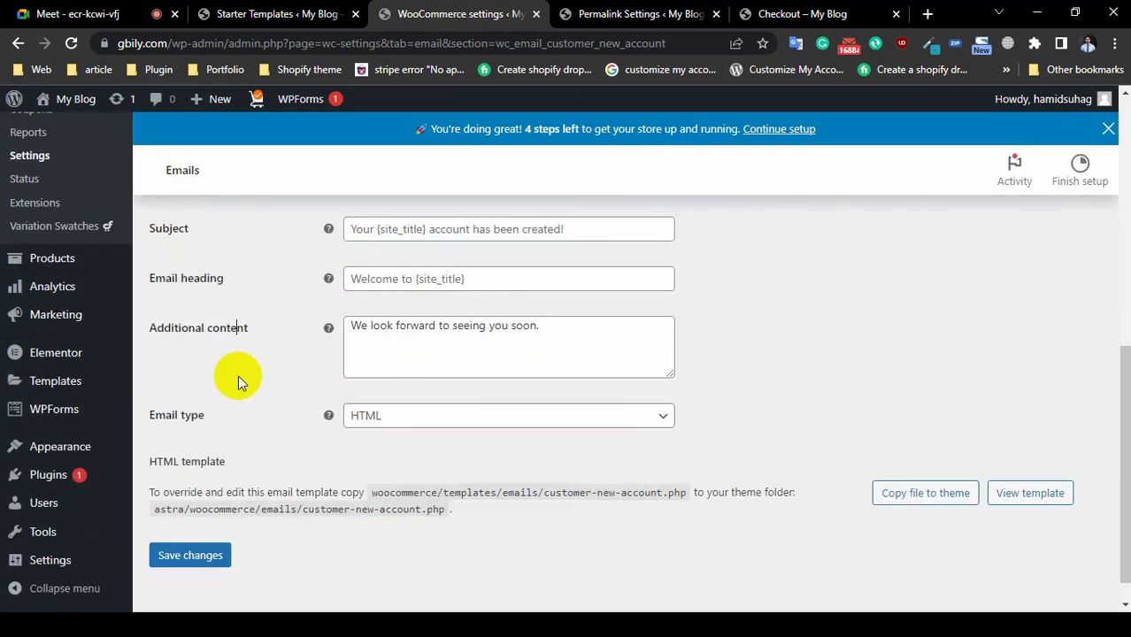
pyautogui.click(396, 419)
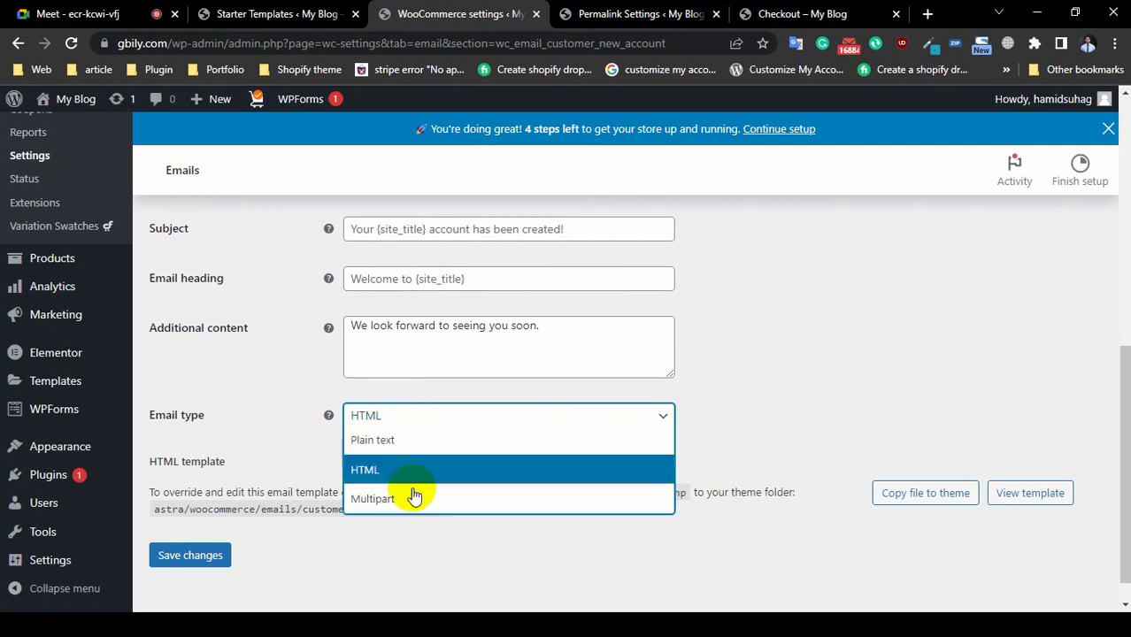
# Step: Revisit the New account email subject, then go to the Integration settings tab
pyautogui.scroll(1, 938, 368)
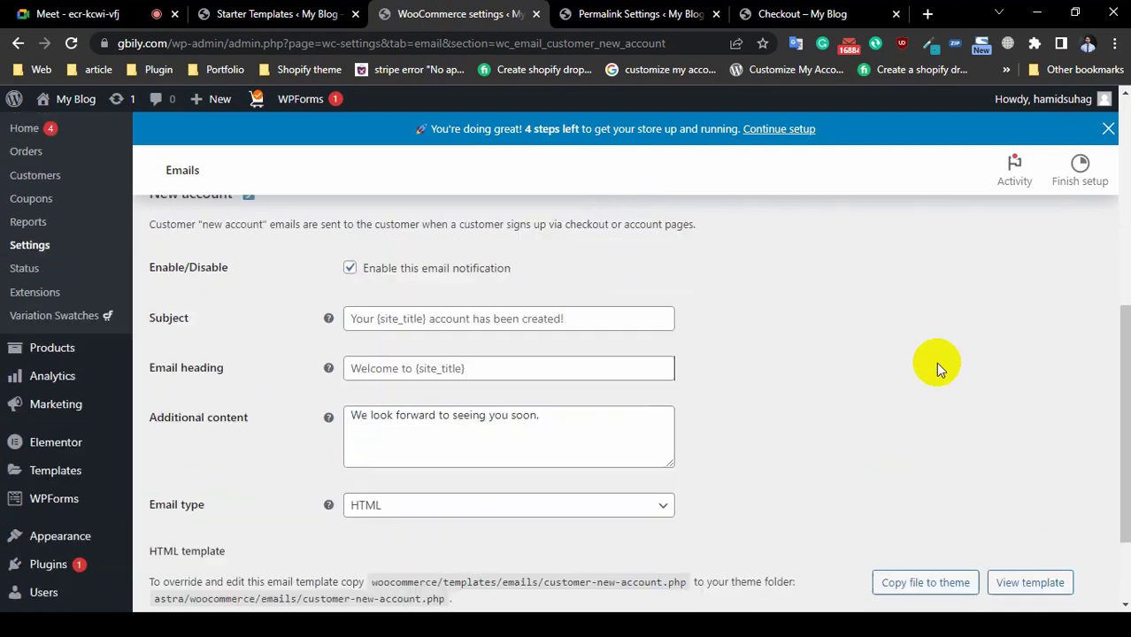
pyautogui.scroll(1, 938, 367)
pyautogui.click(387, 394)
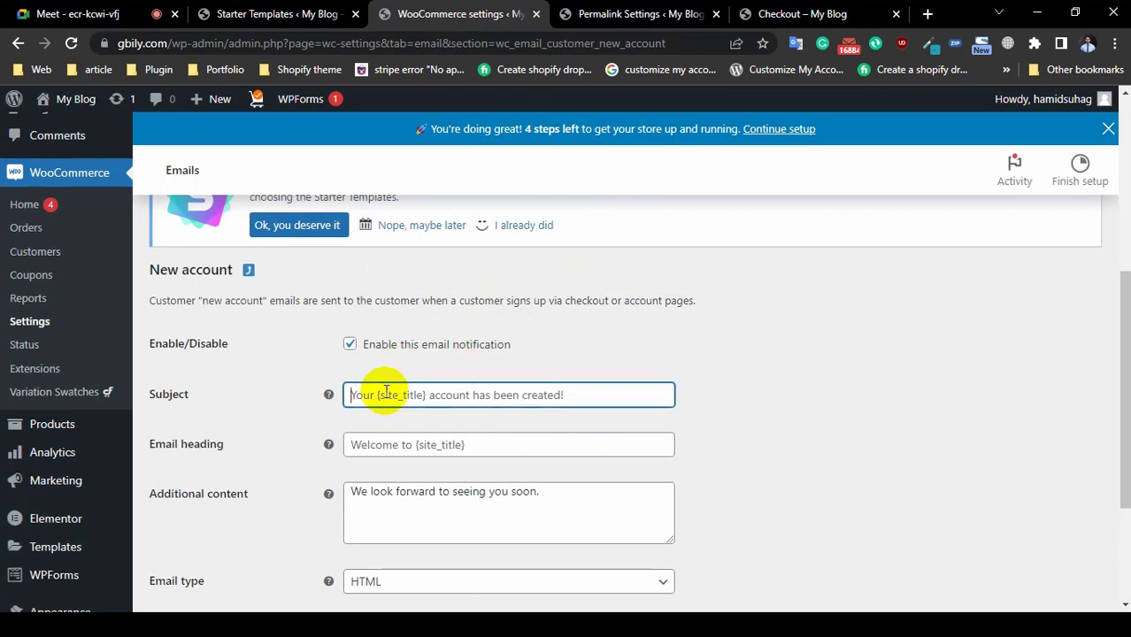
pyautogui.scroll(4, 782, 399)
pyautogui.scroll(-5, 639, 392)
pyautogui.scroll(4, 487, 411)
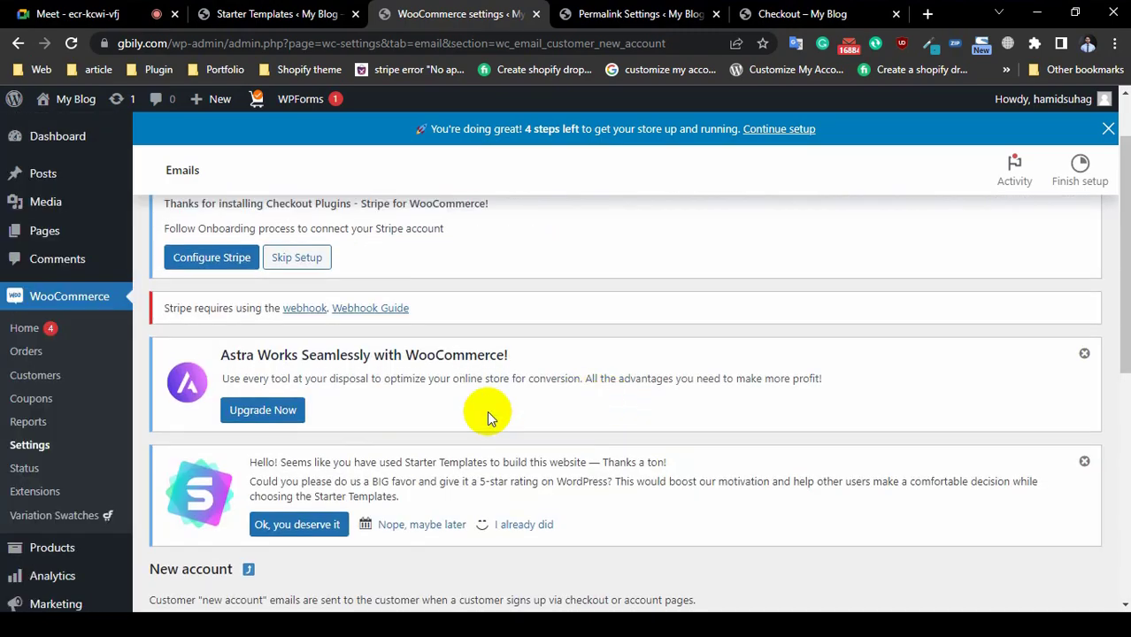
pyautogui.scroll(-4, 486, 433)
pyautogui.scroll(4, 605, 344)
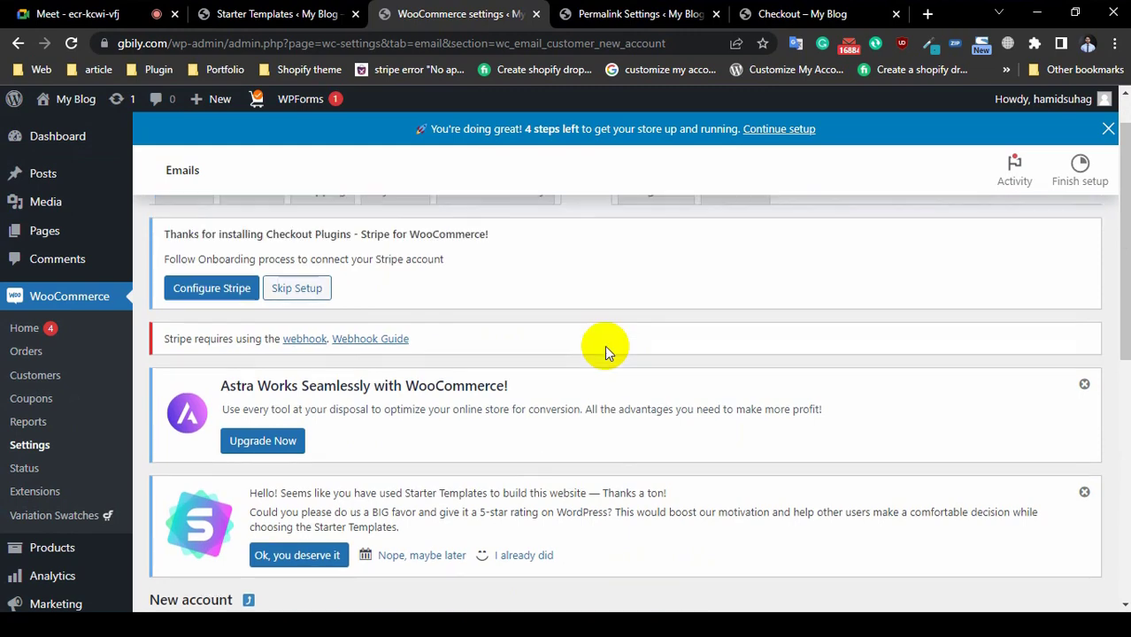
pyautogui.scroll(1, 620, 336)
pyautogui.click(656, 241)
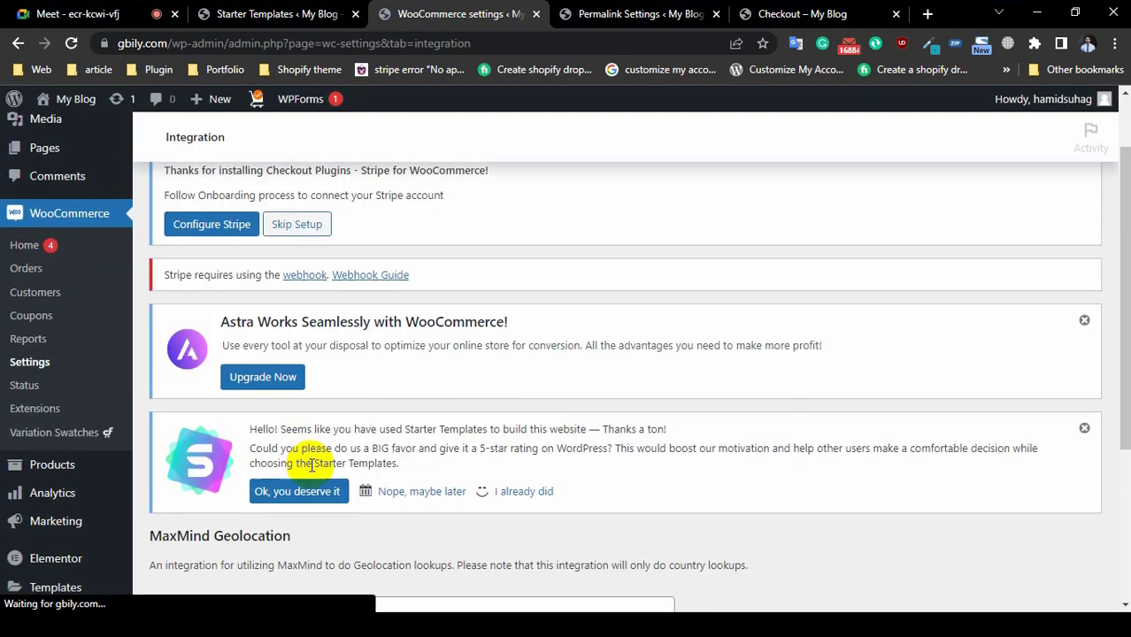
# Step: Pass over the MaxMind License Key field and view Advanced Page setup (Cart 554, Checkout 552, My account 553)
pyautogui.scroll(-2, 324, 458)
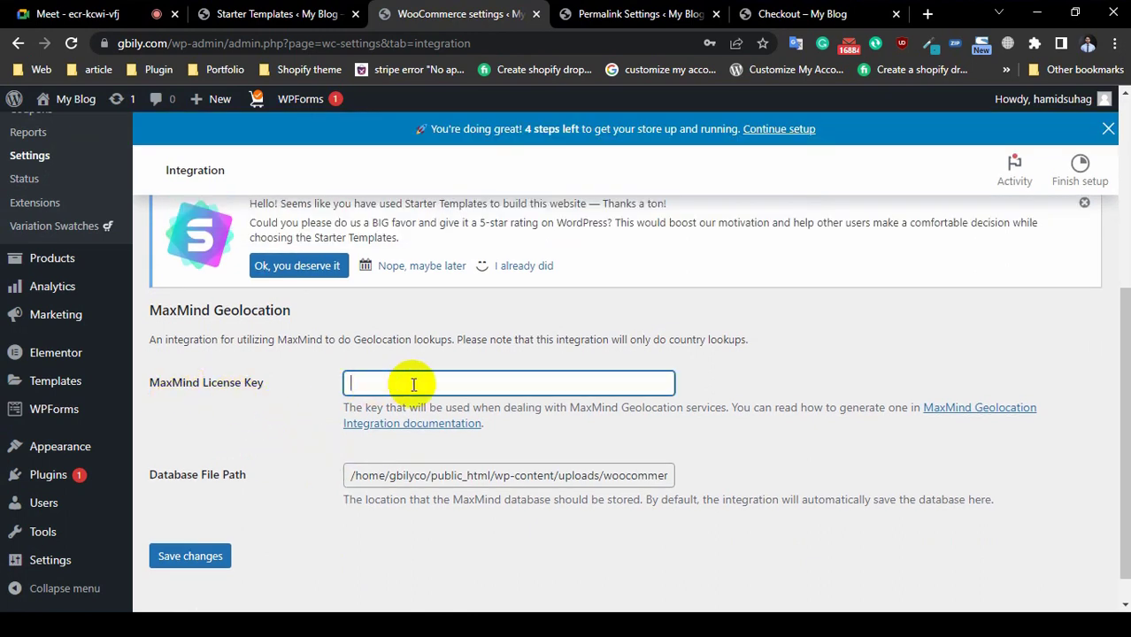
pyautogui.click(412, 382)
pyautogui.click(253, 433)
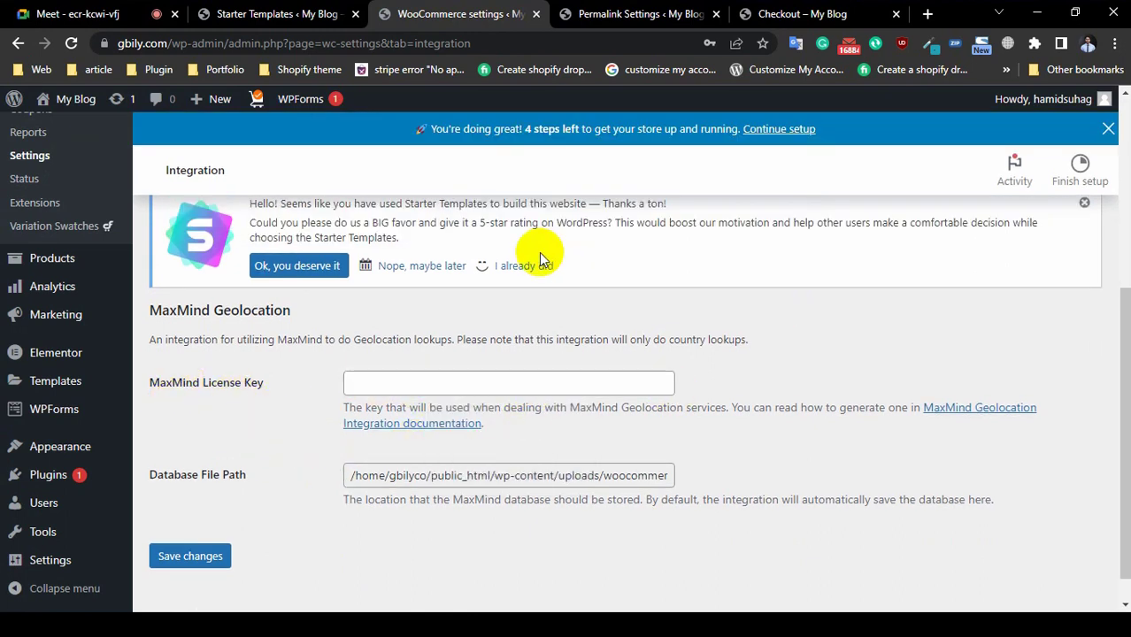
pyautogui.scroll(4, 631, 292)
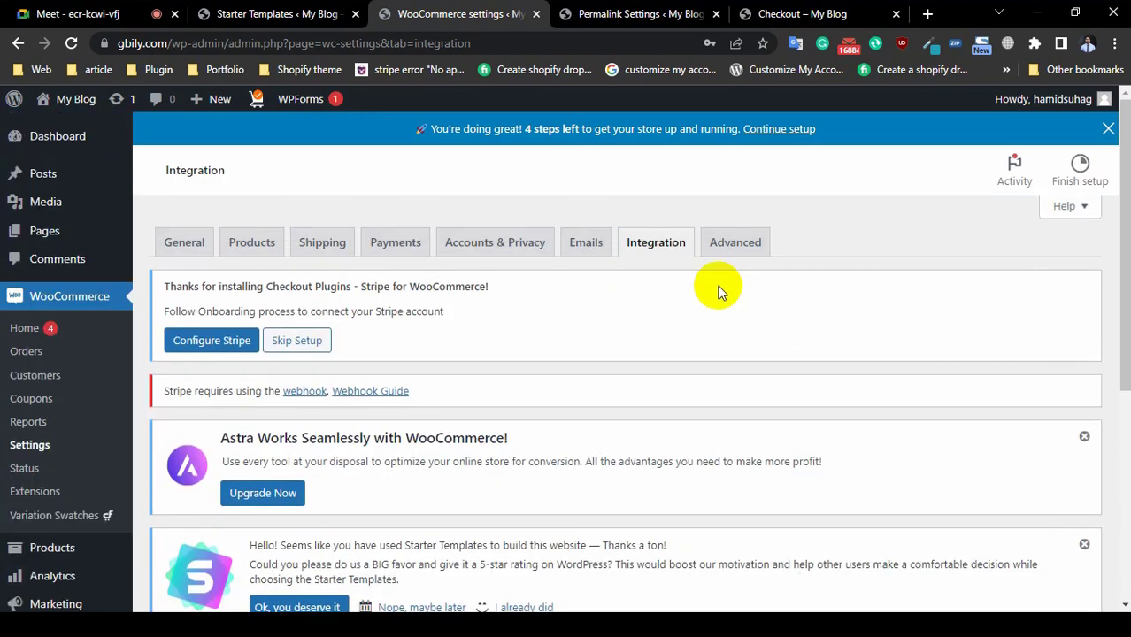
pyautogui.click(734, 243)
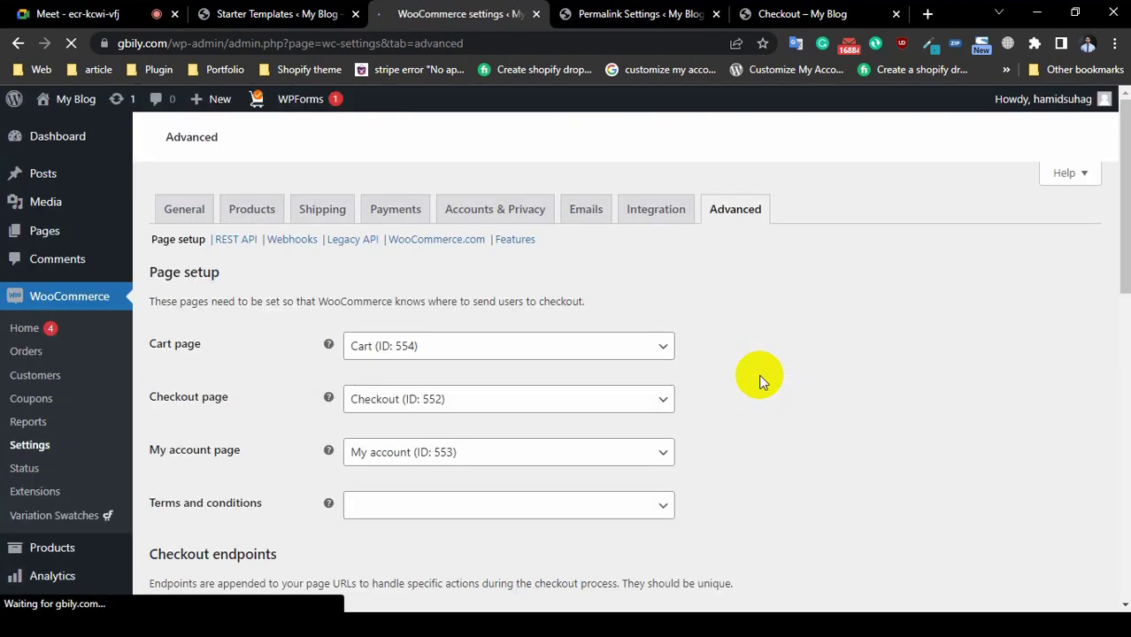
pyautogui.scroll(-4, 759, 379)
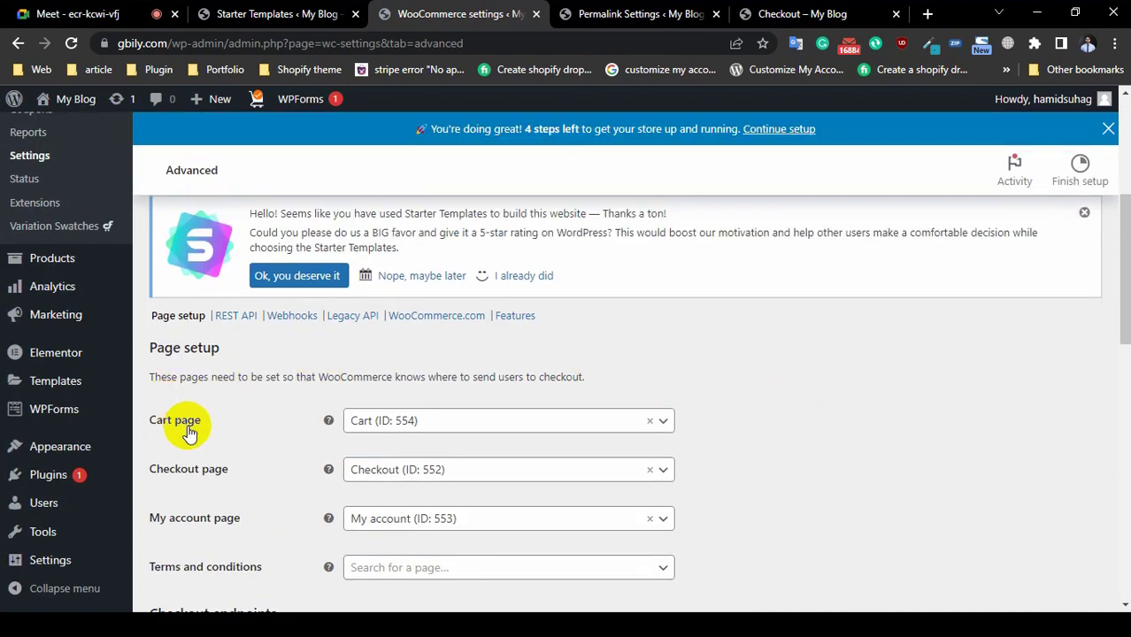
# Step: Open the Daily Moisturiser product page from the storefront home page
pyautogui.click(827, 16)
pyautogui.scroll(4, 404, 379)
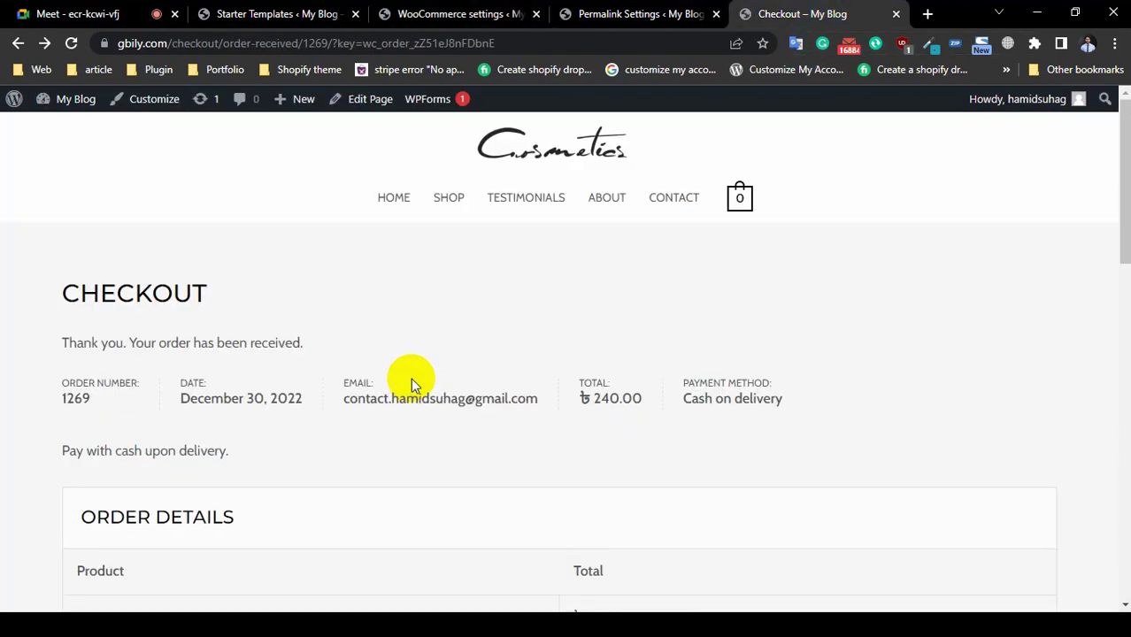
pyautogui.scroll(-1, 412, 378)
pyautogui.scroll(1, 414, 378)
pyautogui.click(392, 207)
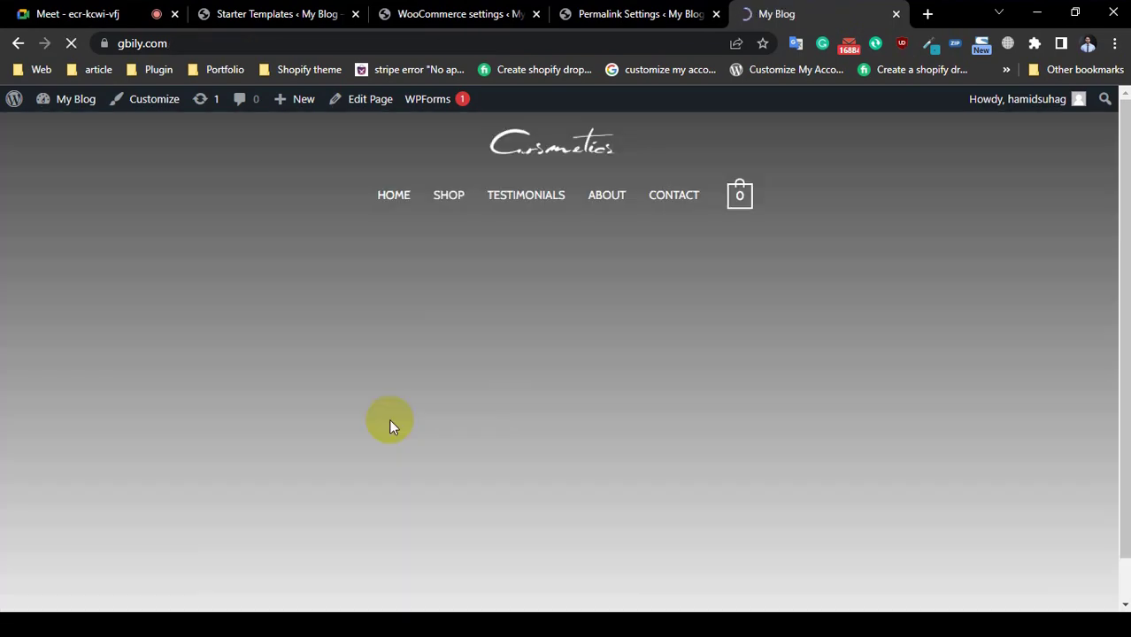
pyautogui.scroll(-10, 541, 421)
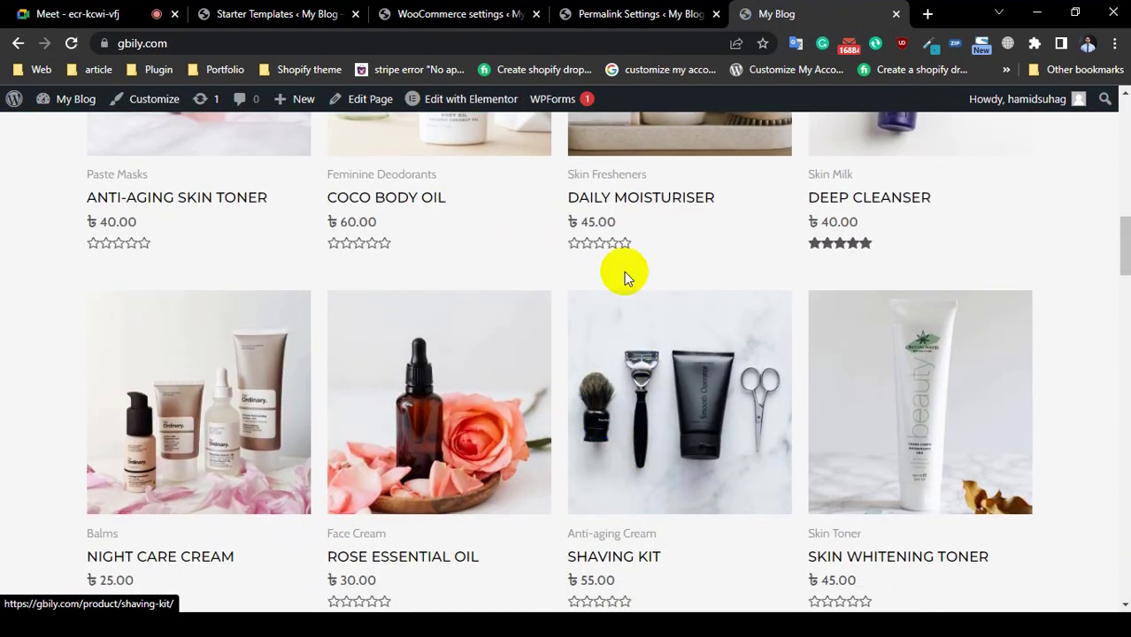
pyautogui.click(617, 199)
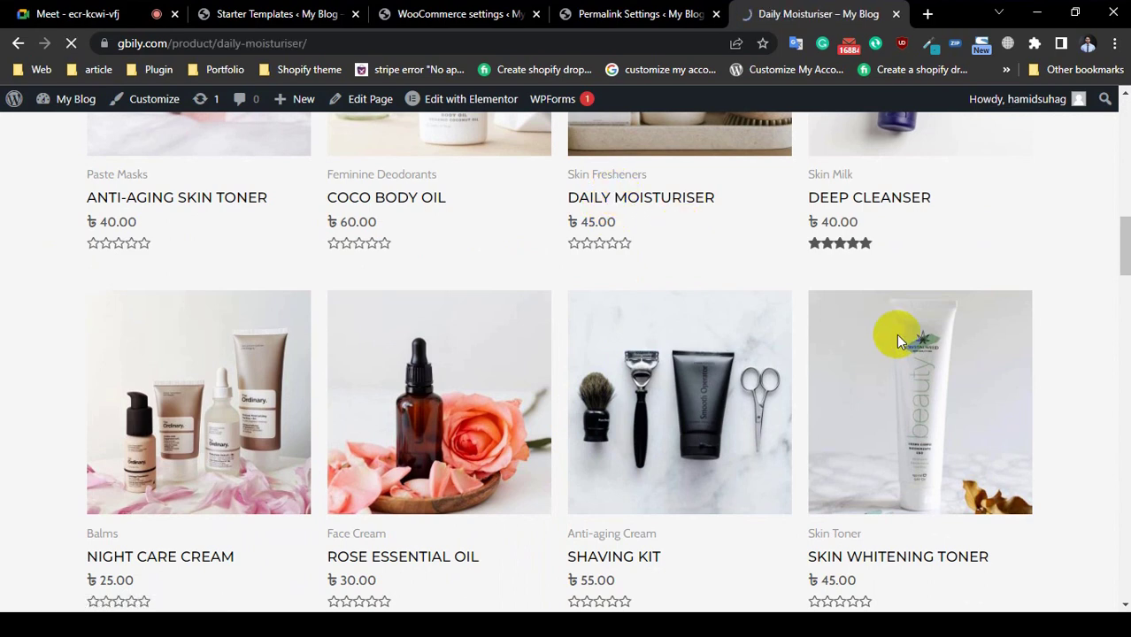
# Step: Add Daily Moisturiser (₺45.00) to the cart and confirm it on the cart page
pyautogui.scroll(-5, 891, 341)
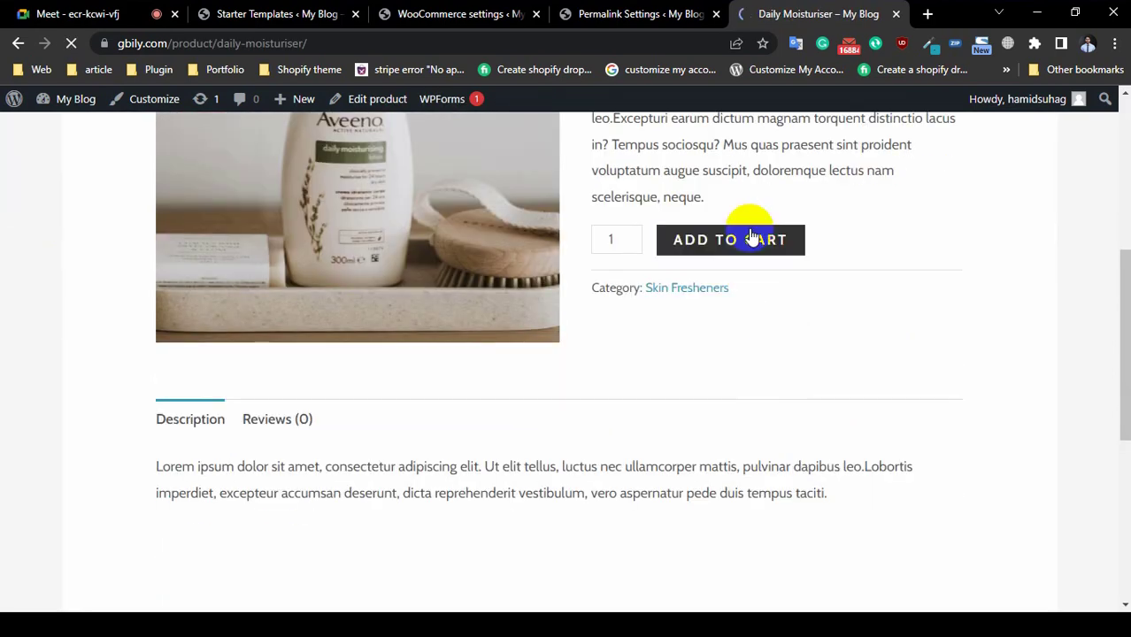
pyautogui.click(749, 238)
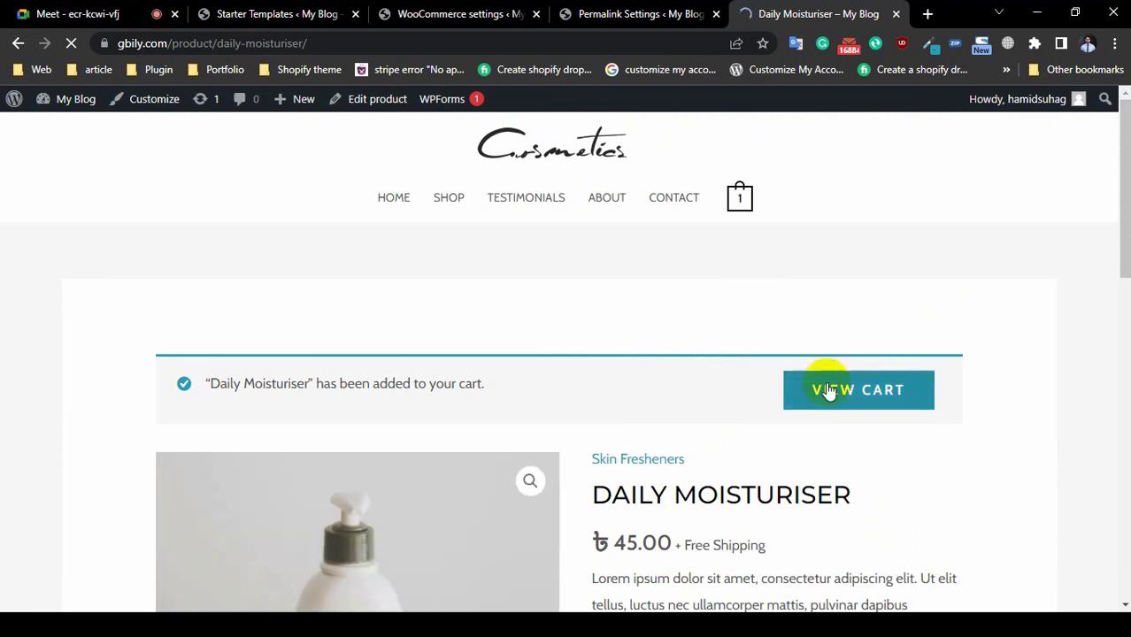
pyautogui.click(828, 396)
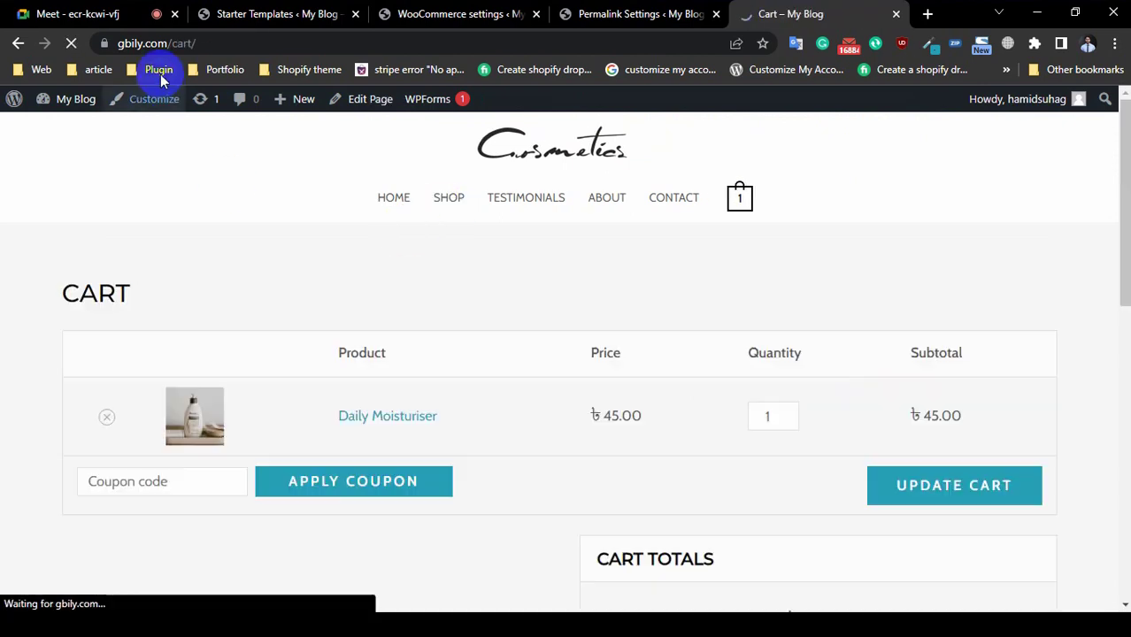
pyautogui.click(186, 44)
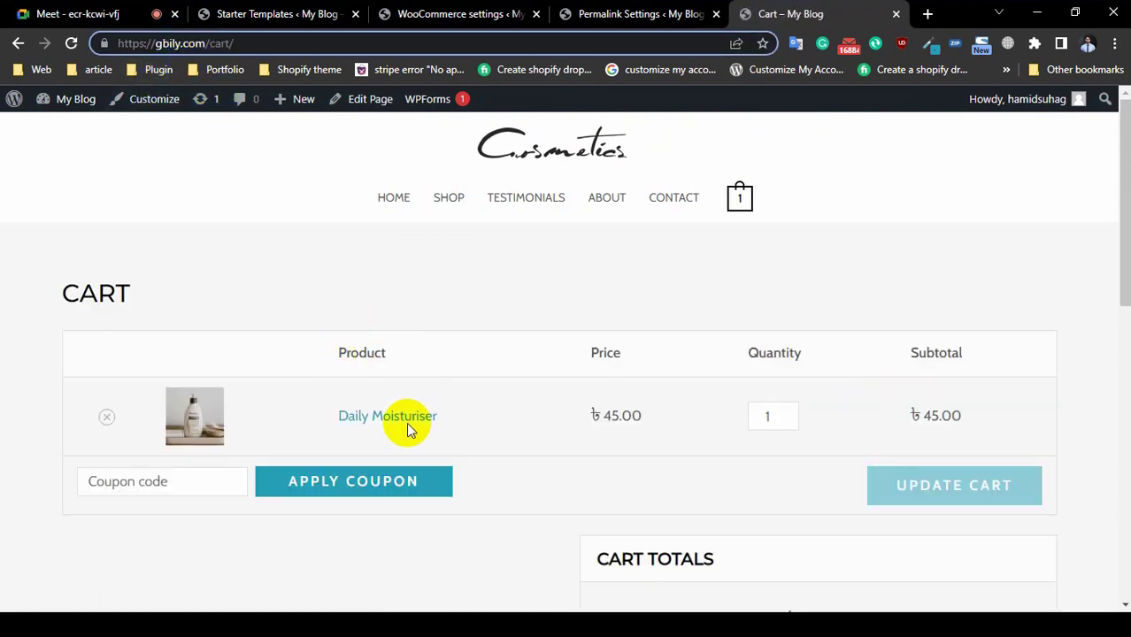
pyautogui.click(606, 16)
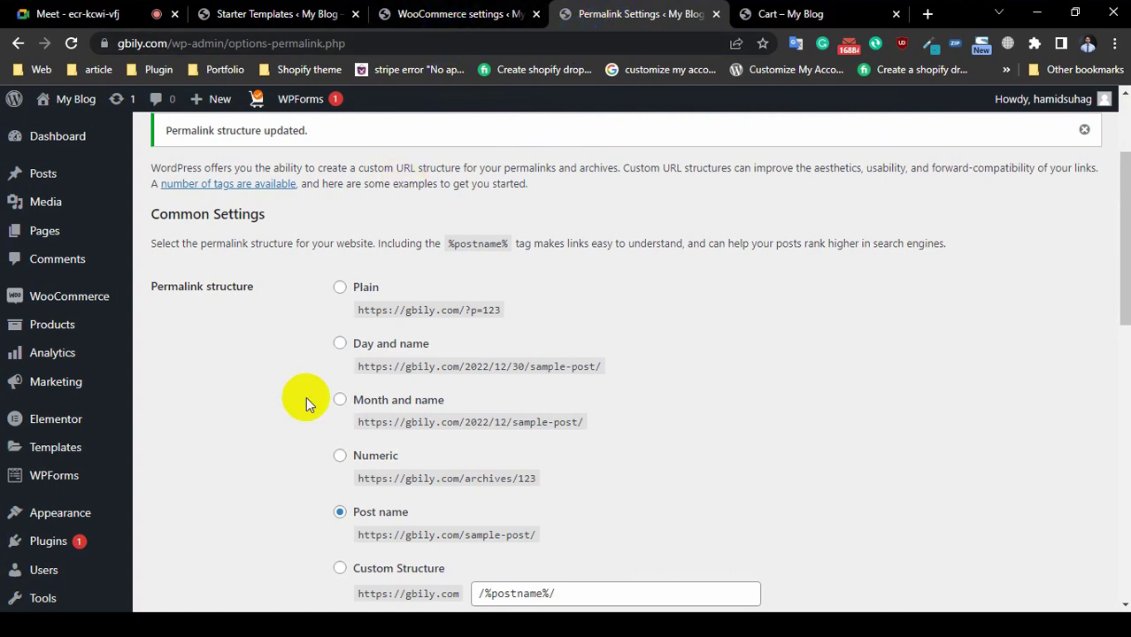
# Step: Check the Cart, Checkout and My account page assignments on the Advanced tab
pyautogui.click(458, 14)
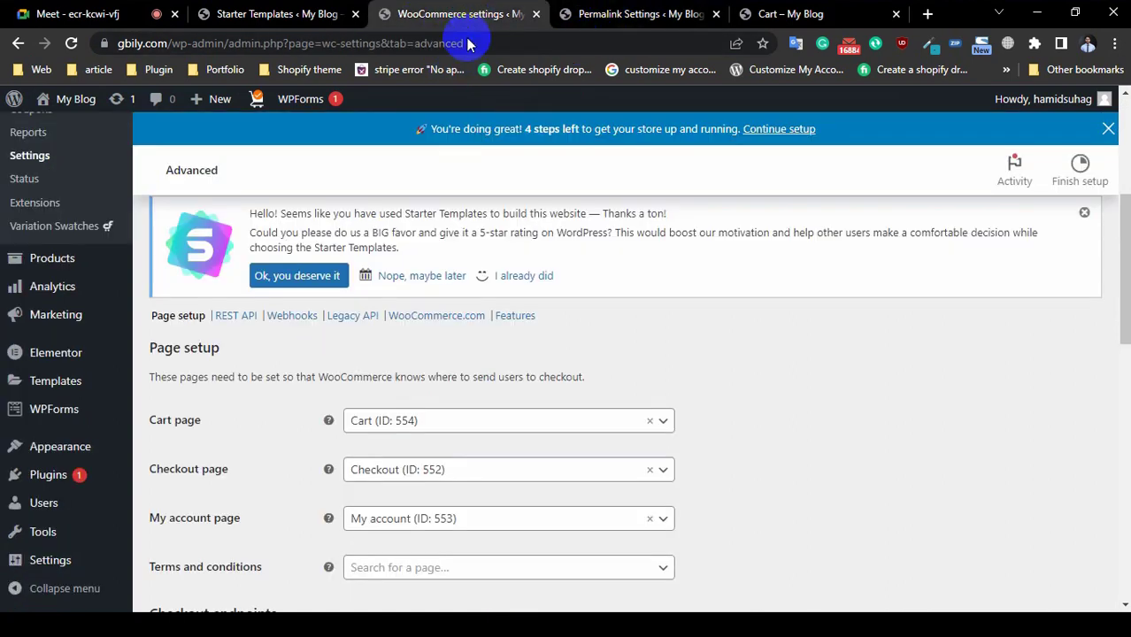
pyautogui.click(484, 420)
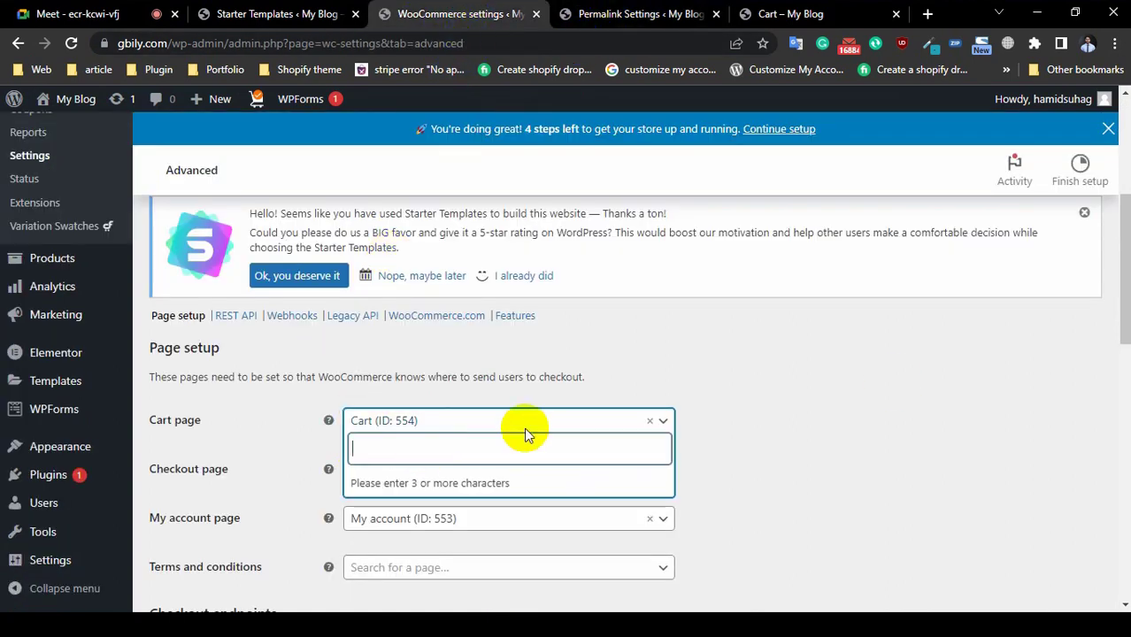
pyautogui.click(884, 382)
pyautogui.scroll(-1, 717, 427)
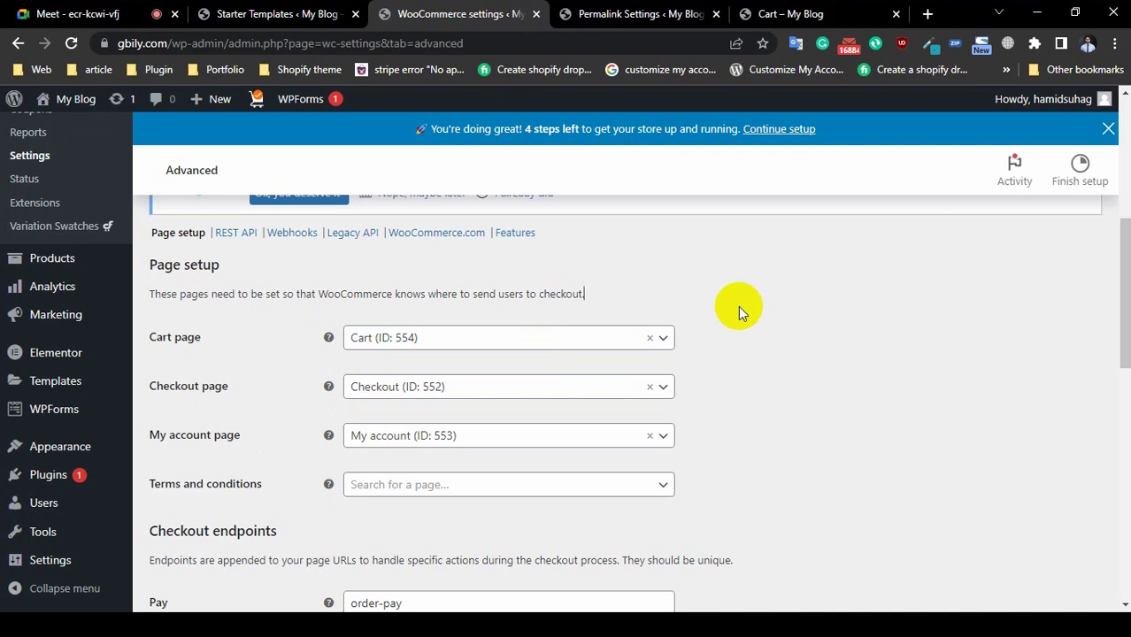
pyautogui.click(421, 395)
pyautogui.click(421, 395)
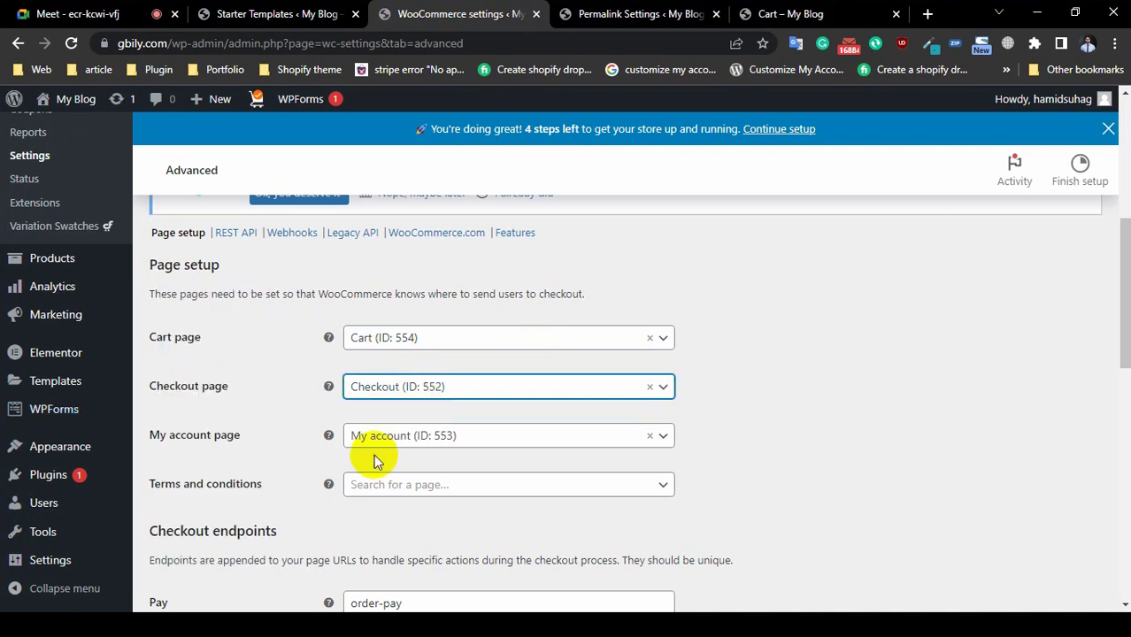
pyautogui.click(382, 438)
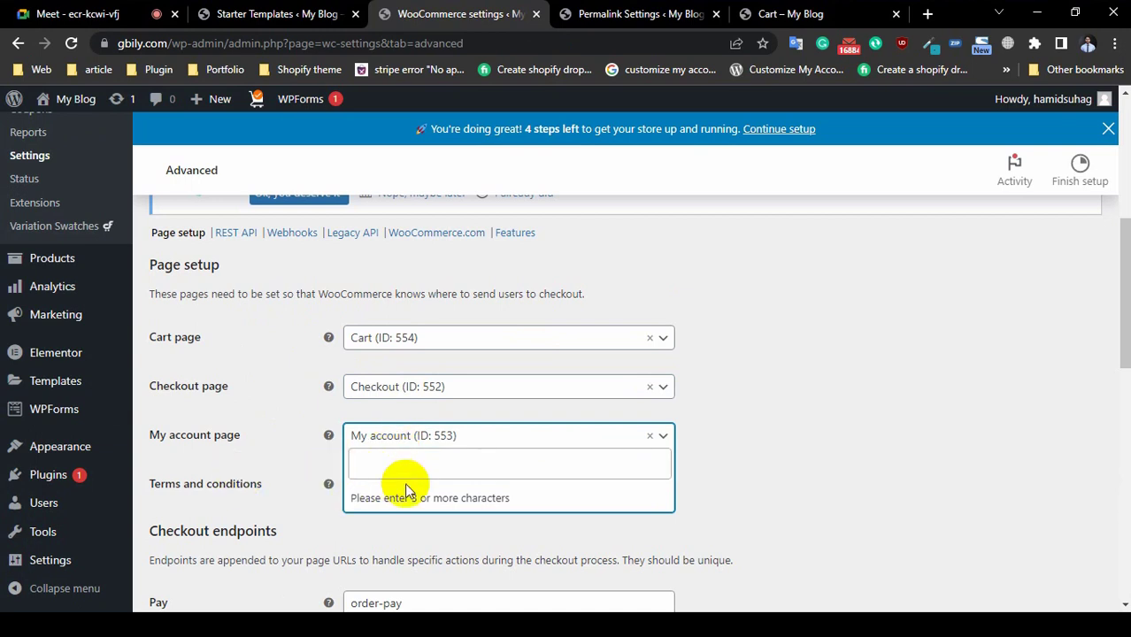
pyautogui.click(920, 510)
# Step: Set the Terms and conditions page to Privacy Policy (ID: 3) and save the Advanced settings
pyautogui.click(462, 486)
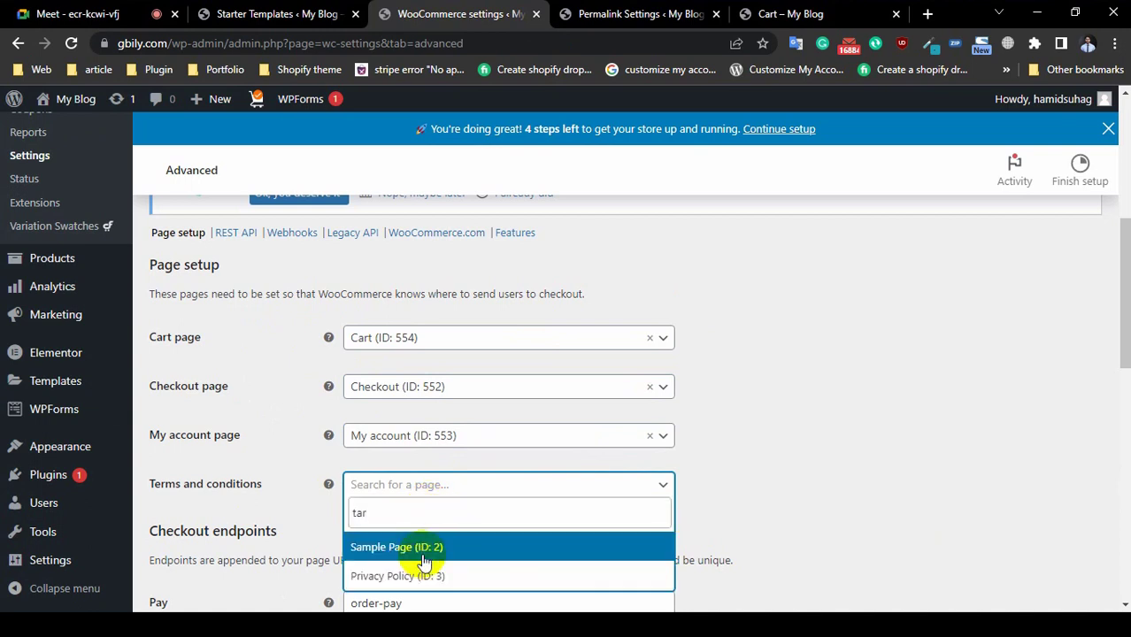
pyautogui.click(425, 575)
pyautogui.scroll(-1, 671, 512)
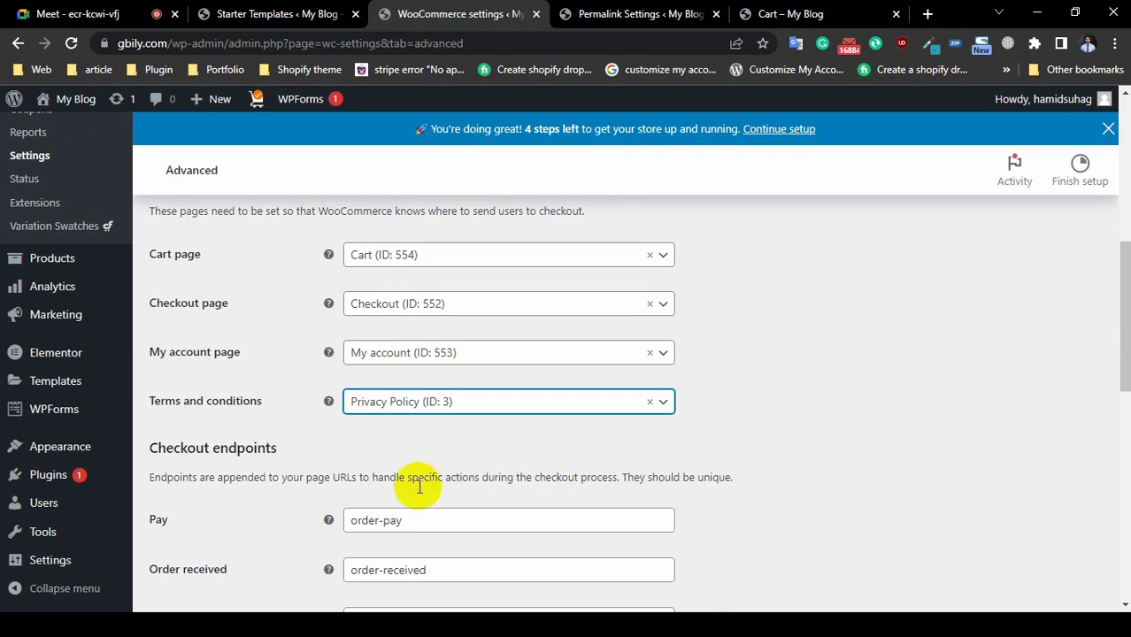
pyautogui.scroll(-2, 419, 486)
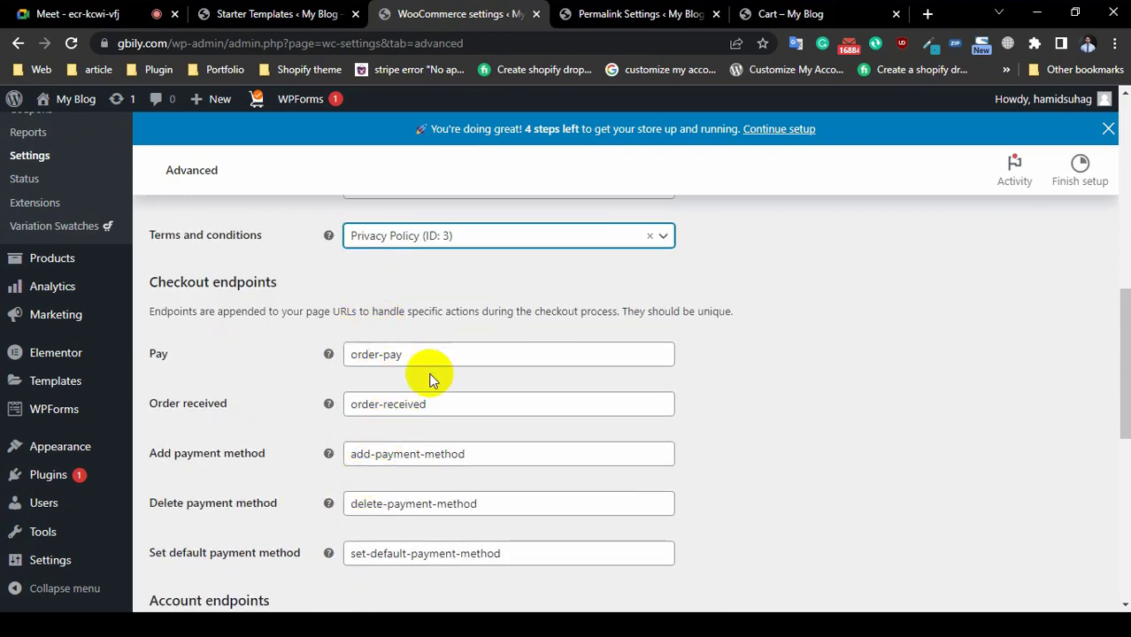
pyautogui.scroll(-6, 306, 420)
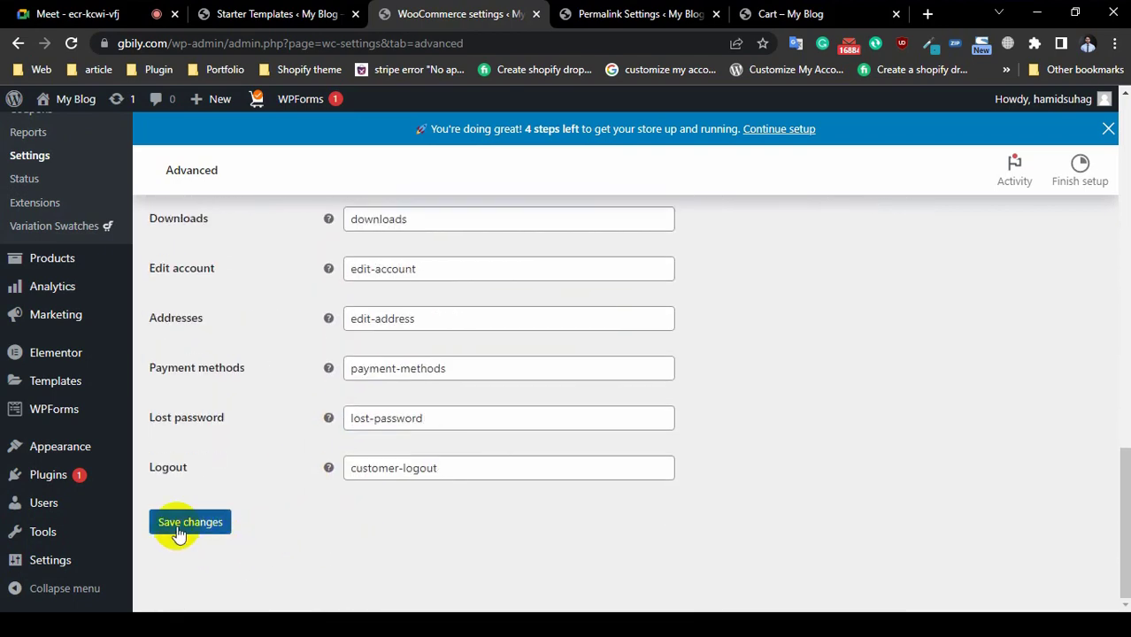
pyautogui.click(206, 521)
pyautogui.scroll(15, 611, 480)
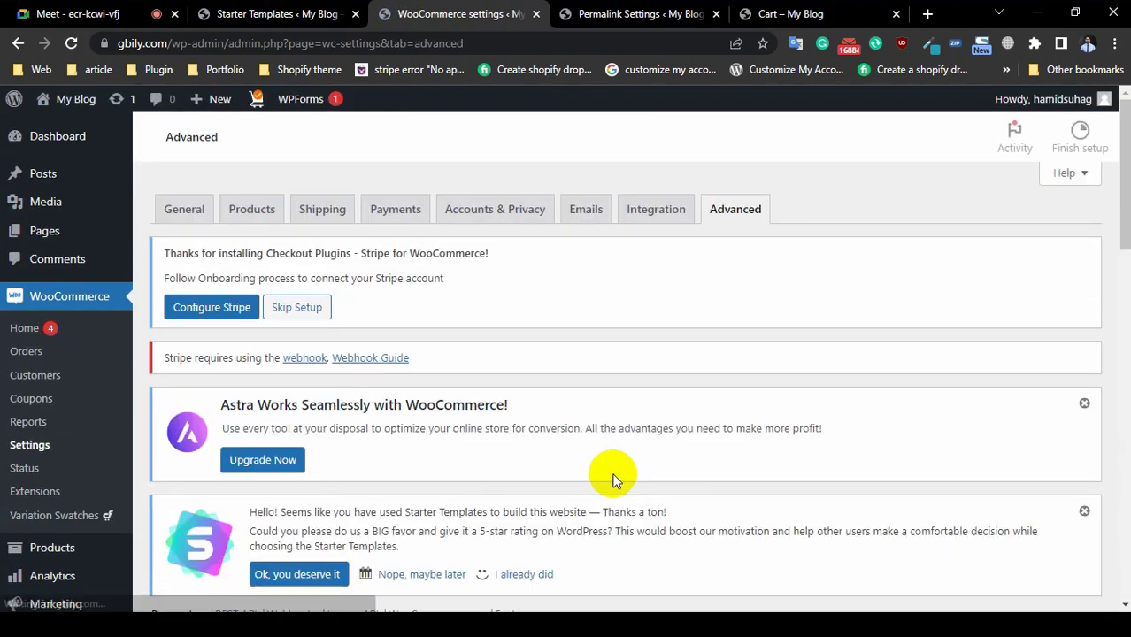
pyautogui.scroll(-10, 448, 324)
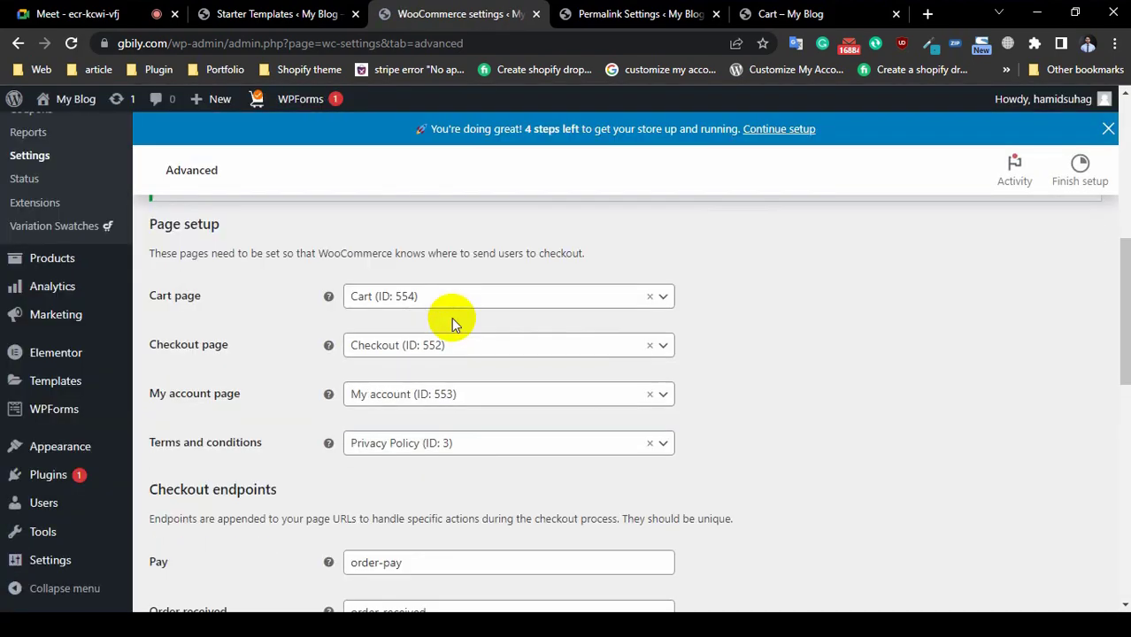
pyautogui.scroll(8, 416, 319)
pyautogui.scroll(3, 549, 330)
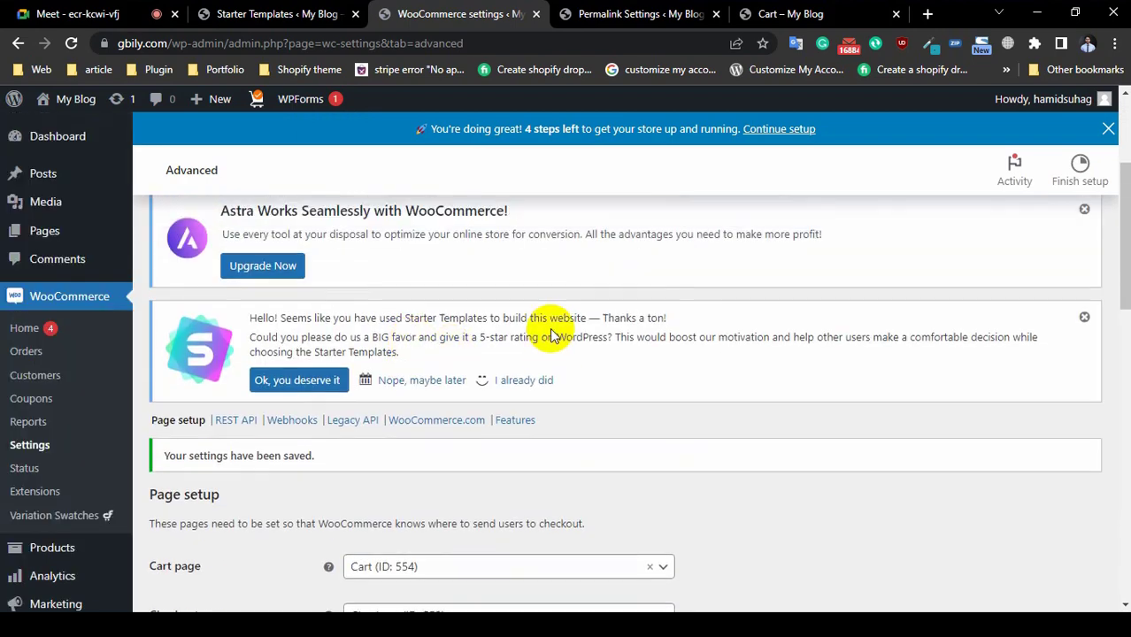
pyautogui.scroll(-5, 550, 331)
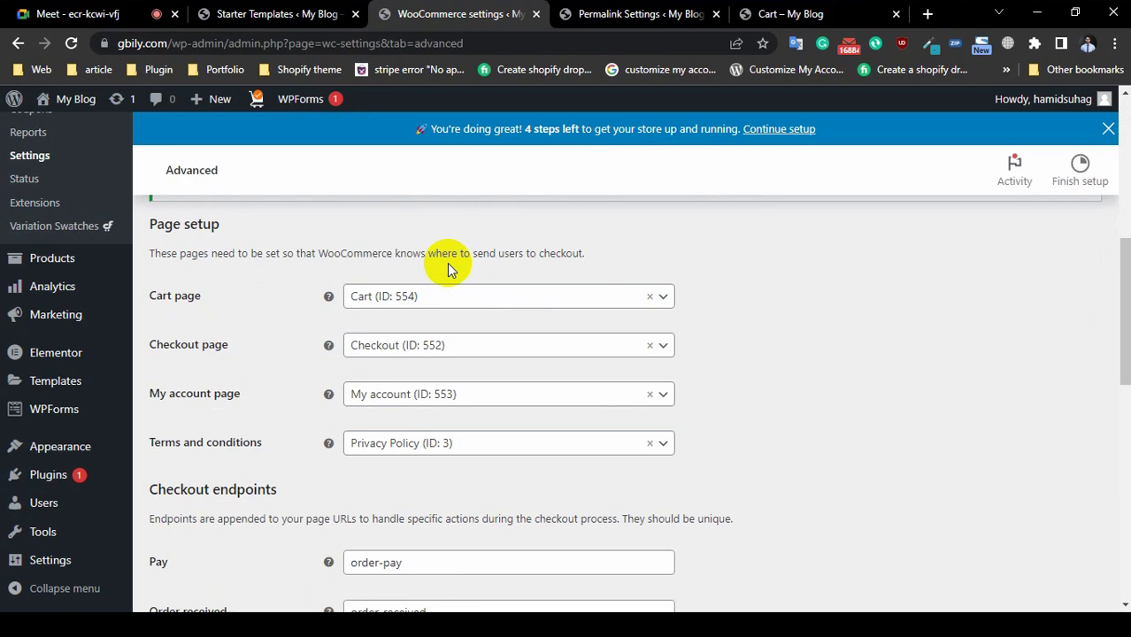
pyautogui.scroll(5, 449, 269)
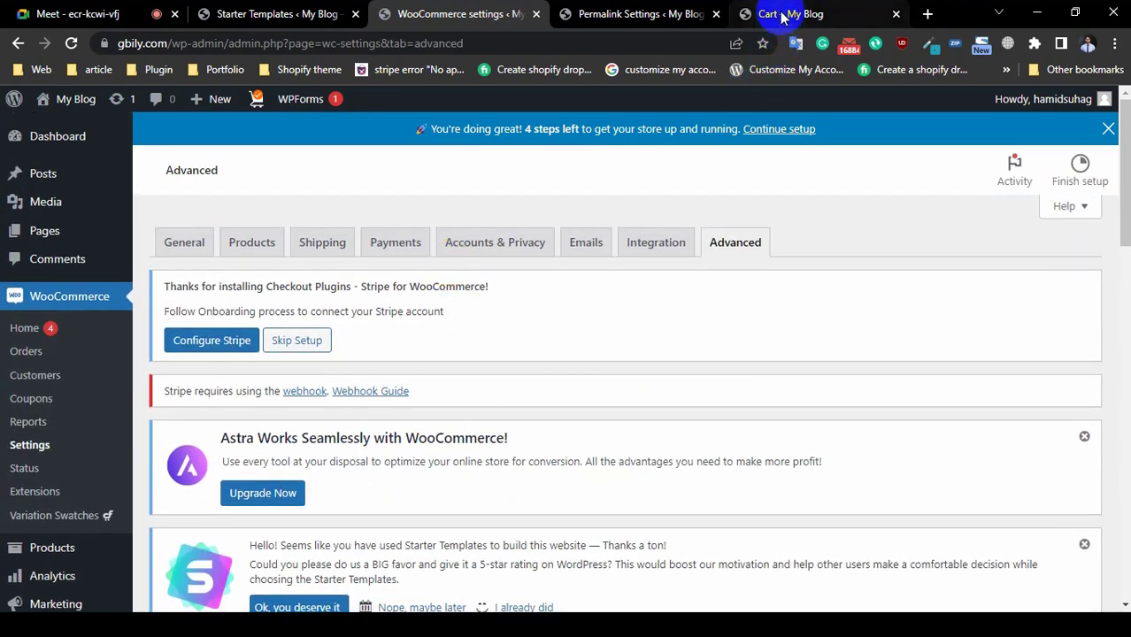
# Step: Open the Shaving Kit product page from the storefront home page
pyautogui.click(785, 14)
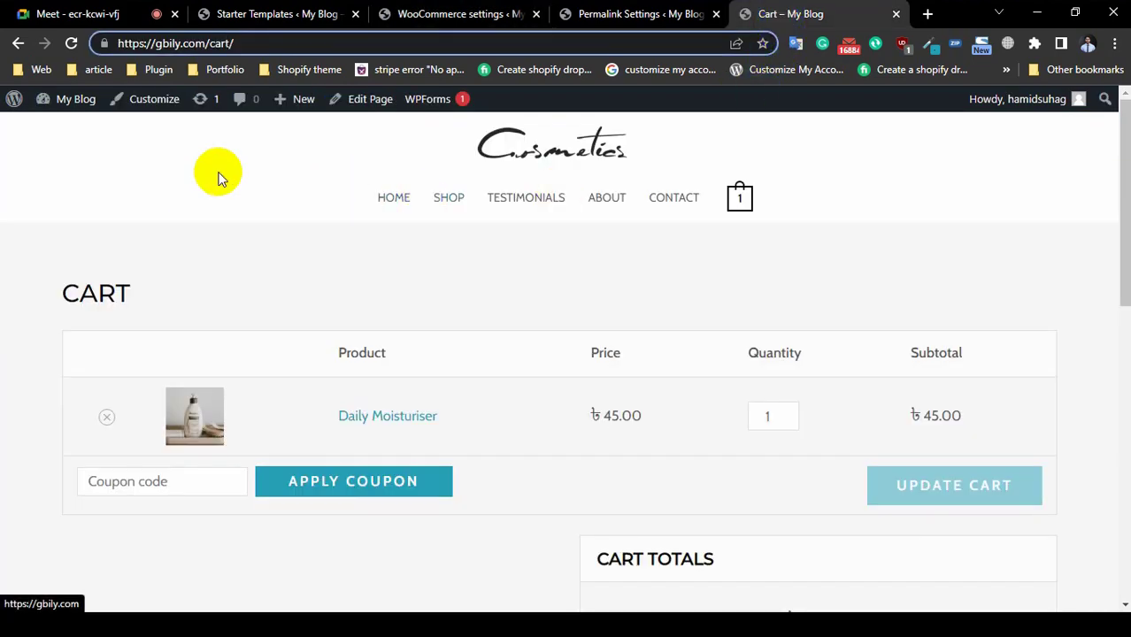
pyautogui.click(369, 202)
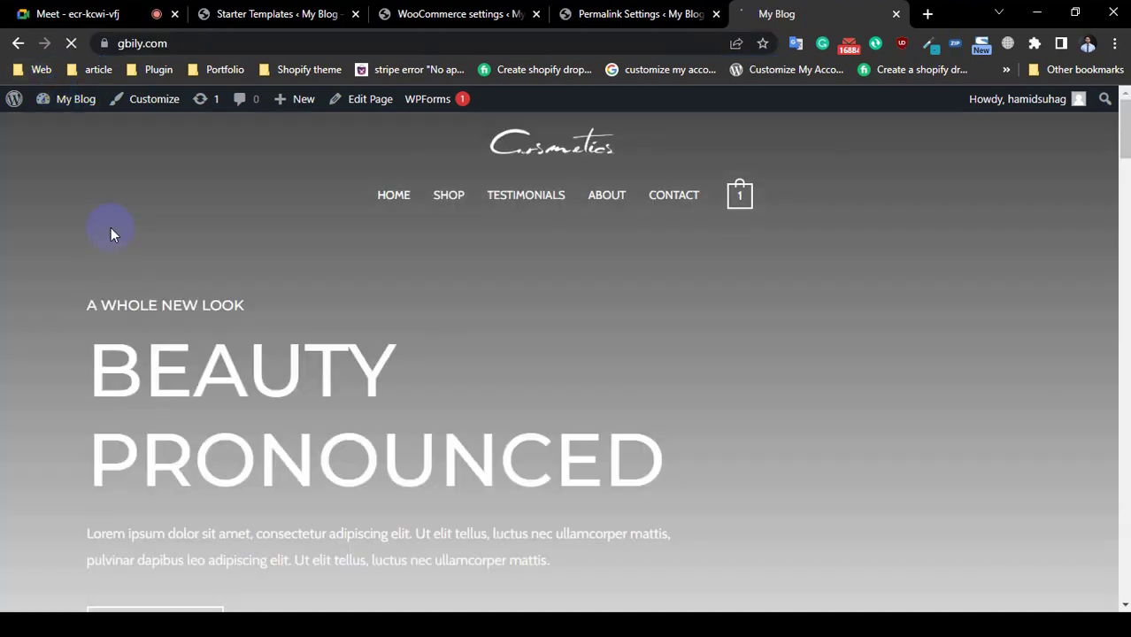
pyautogui.scroll(-15, 646, 297)
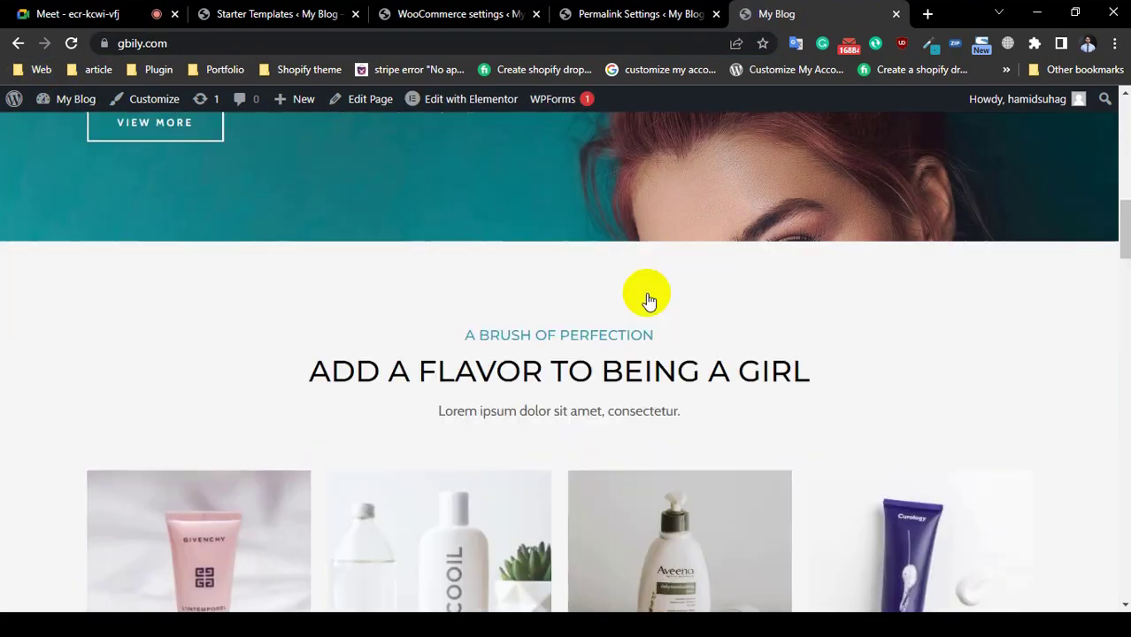
pyautogui.scroll(3, 646, 296)
pyautogui.scroll(2, 650, 372)
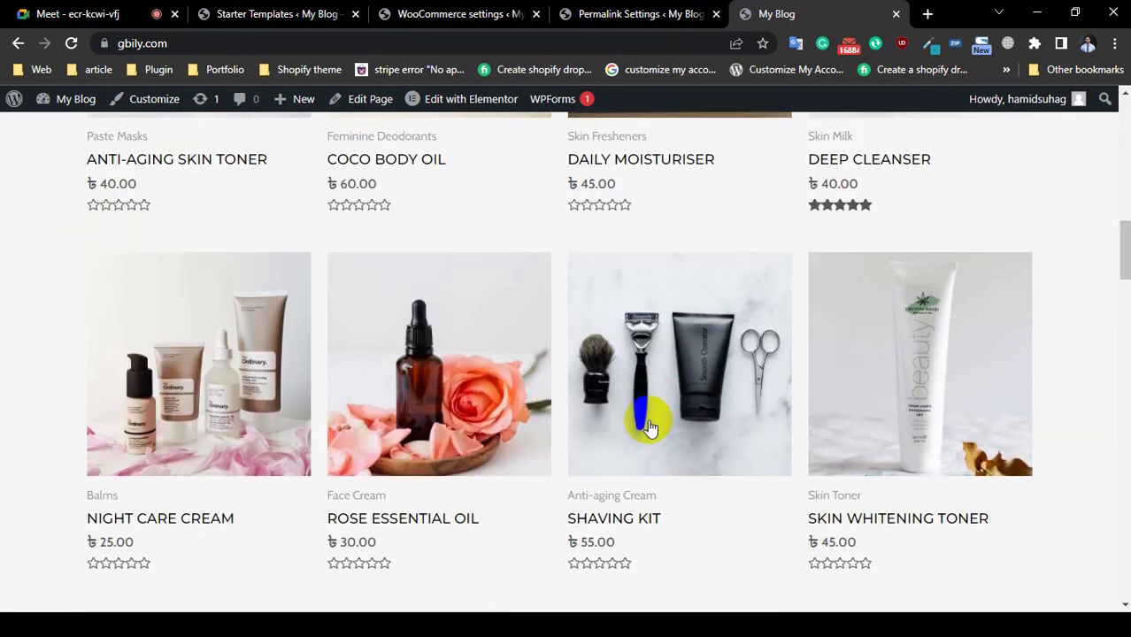
pyautogui.scroll(-3, 637, 354)
pyautogui.click(638, 271)
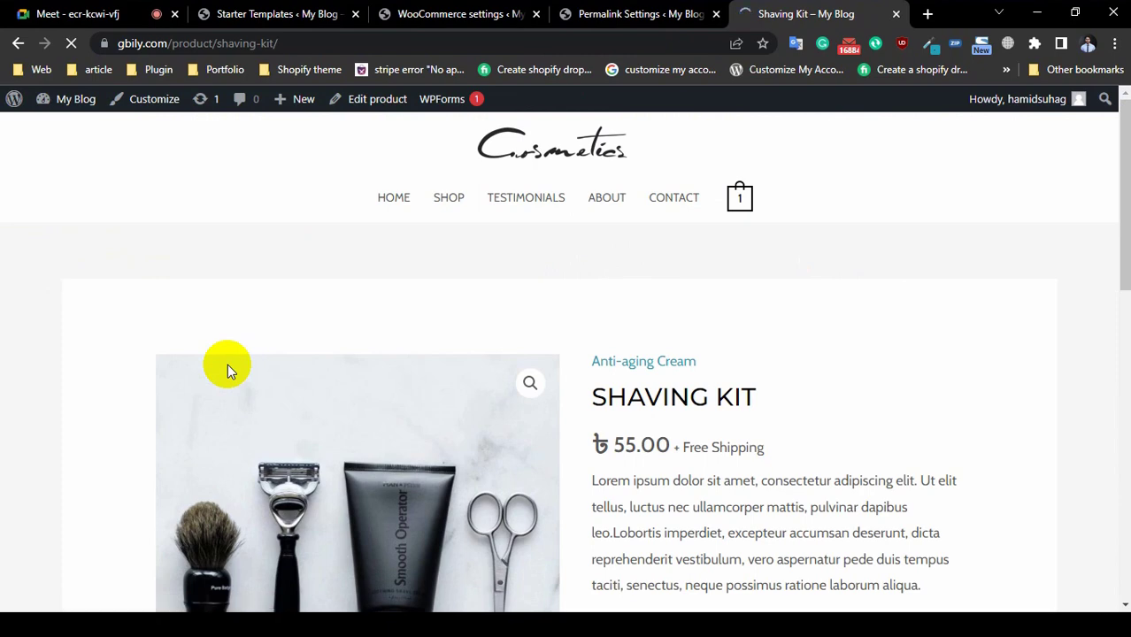
# Step: Add the Shaving Kit (₺55.00) to the cart, bringing it to 2 items
pyautogui.scroll(-5, 613, 391)
pyautogui.scroll(3, 614, 386)
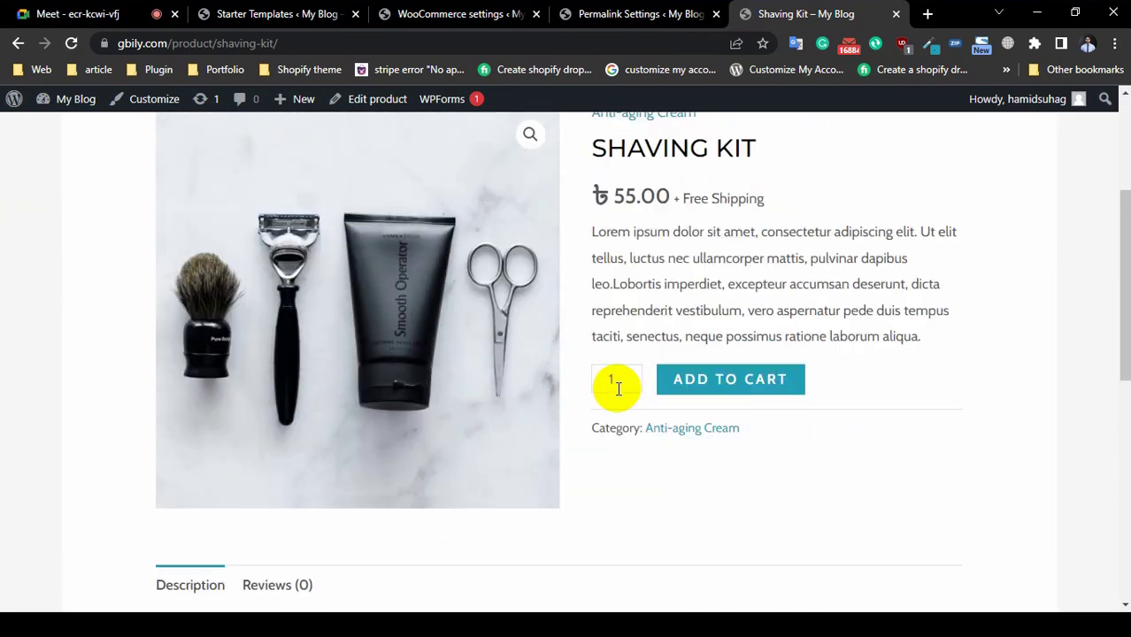
pyautogui.click(702, 391)
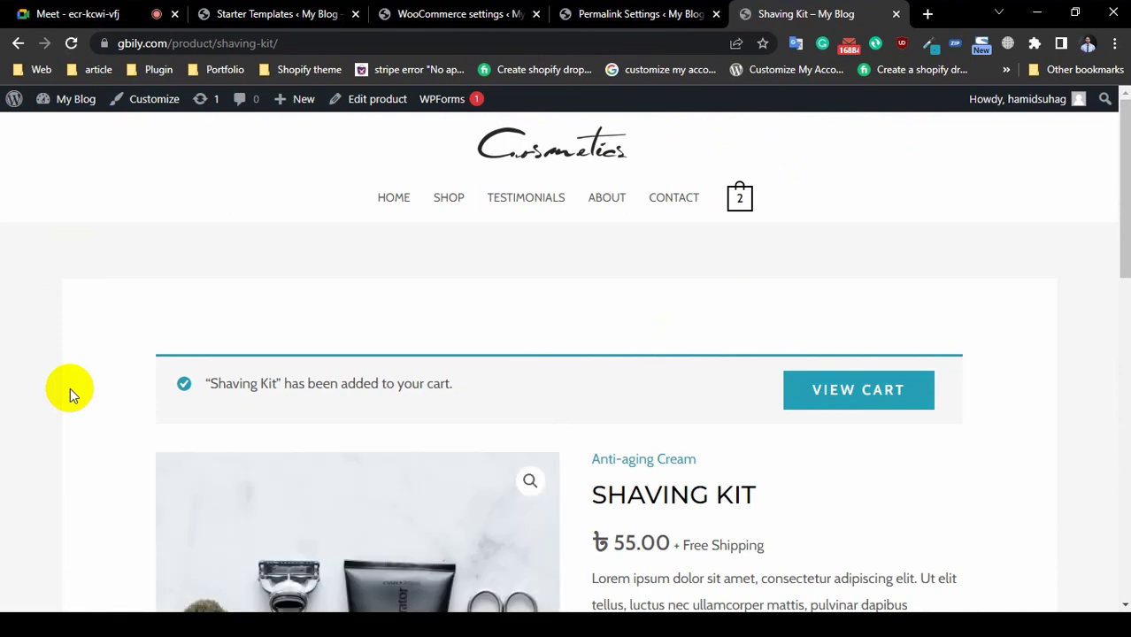
pyautogui.scroll(-1, 71, 392)
pyautogui.scroll(-5, 536, 394)
pyautogui.scroll(5, 534, 395)
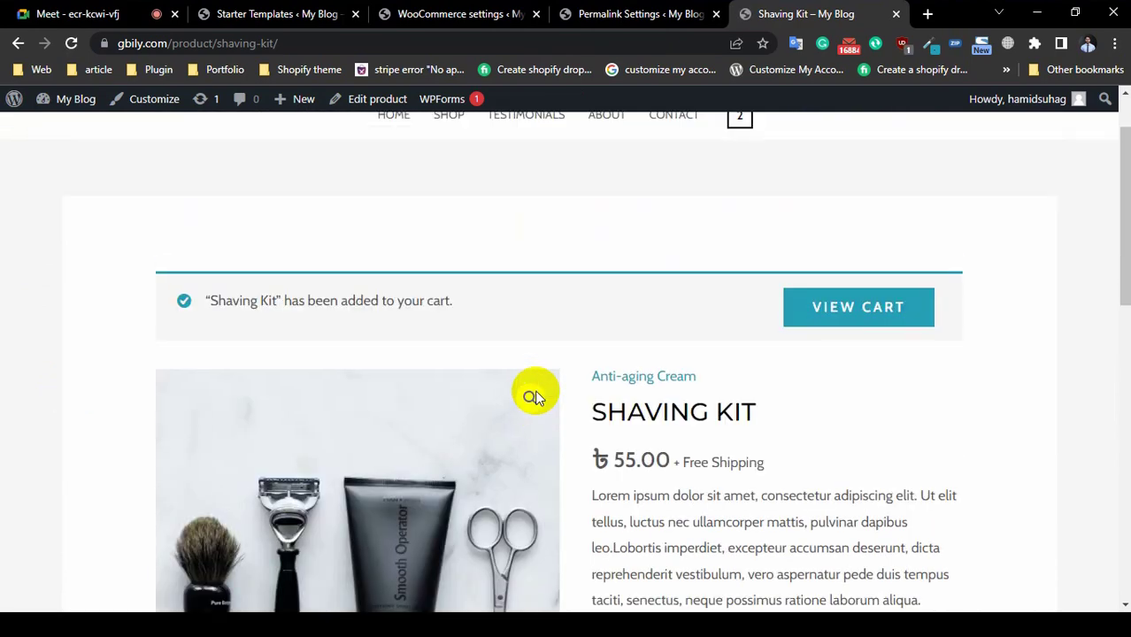
pyautogui.scroll(1, 789, 395)
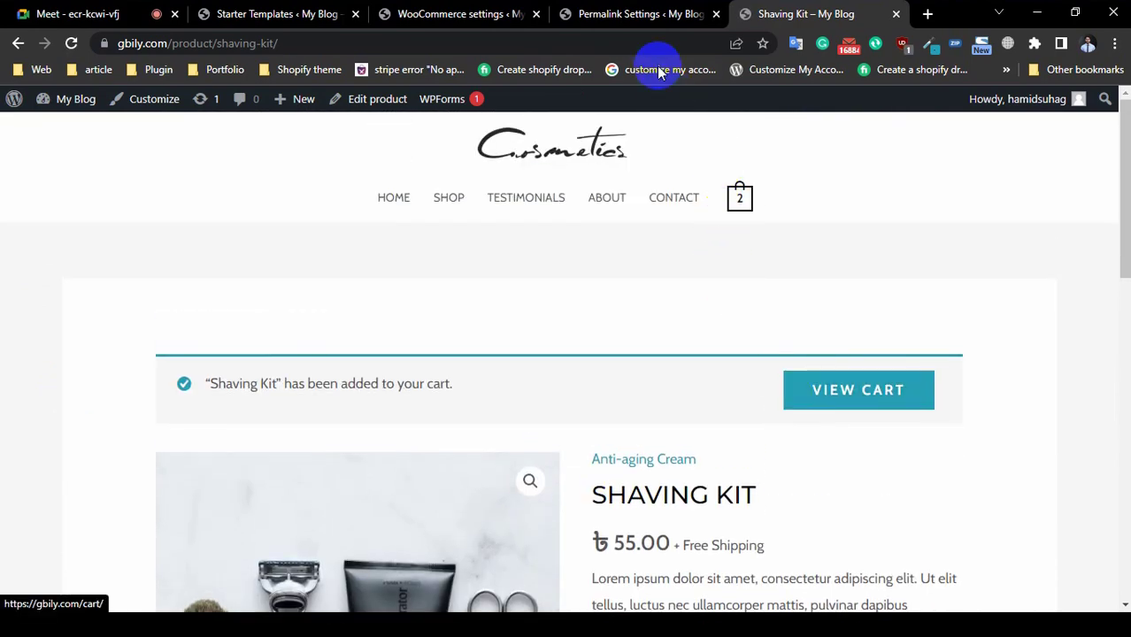
pyautogui.click(645, 15)
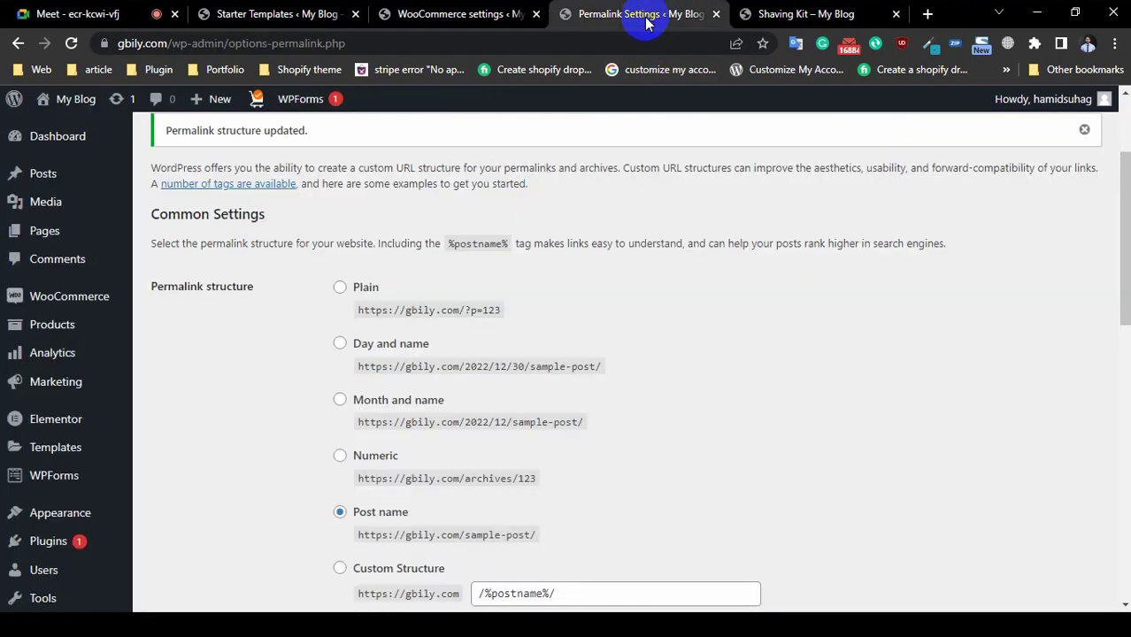
# Step: Look through WooCommerce's Accounts & Privacy options, then switch to the Google Meet call
pyautogui.click(511, 15)
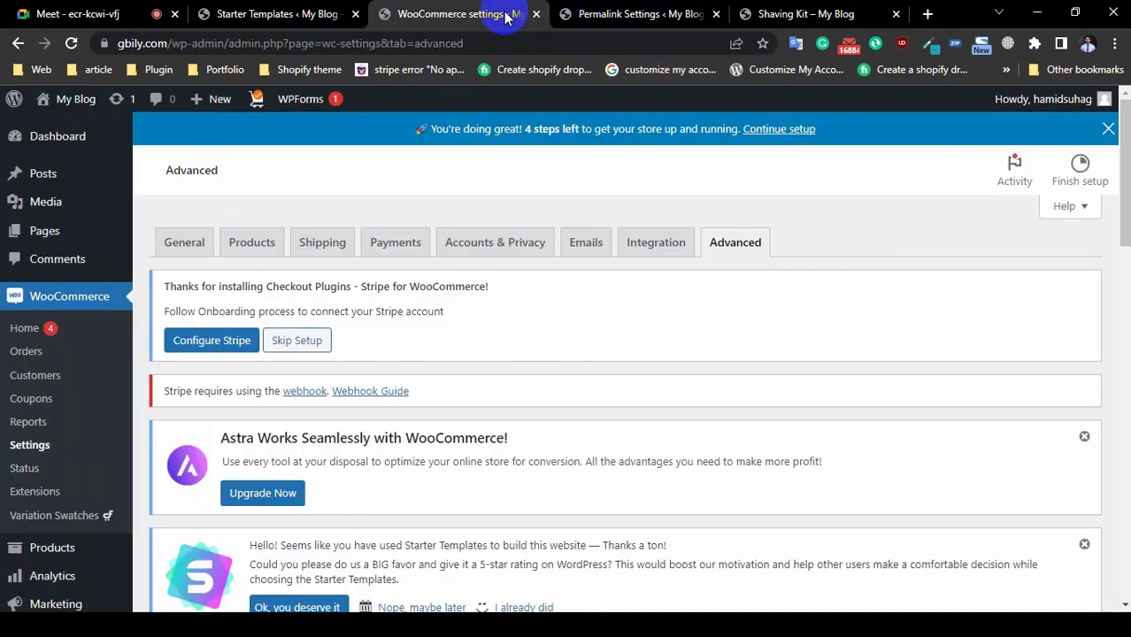
pyautogui.click(478, 244)
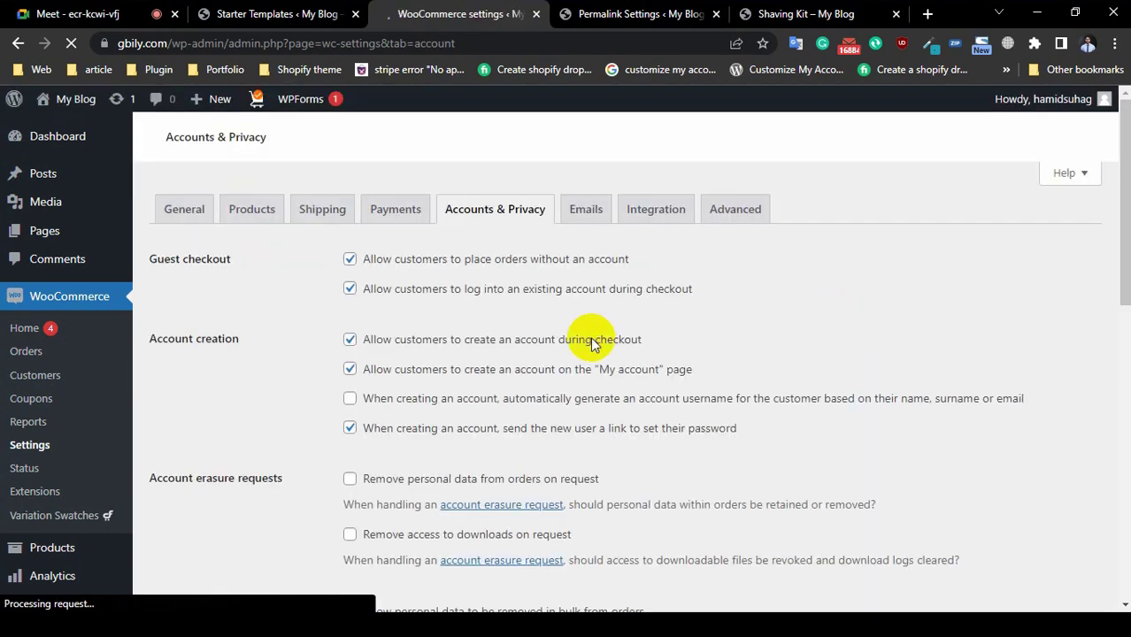
pyautogui.scroll(-6, 564, 344)
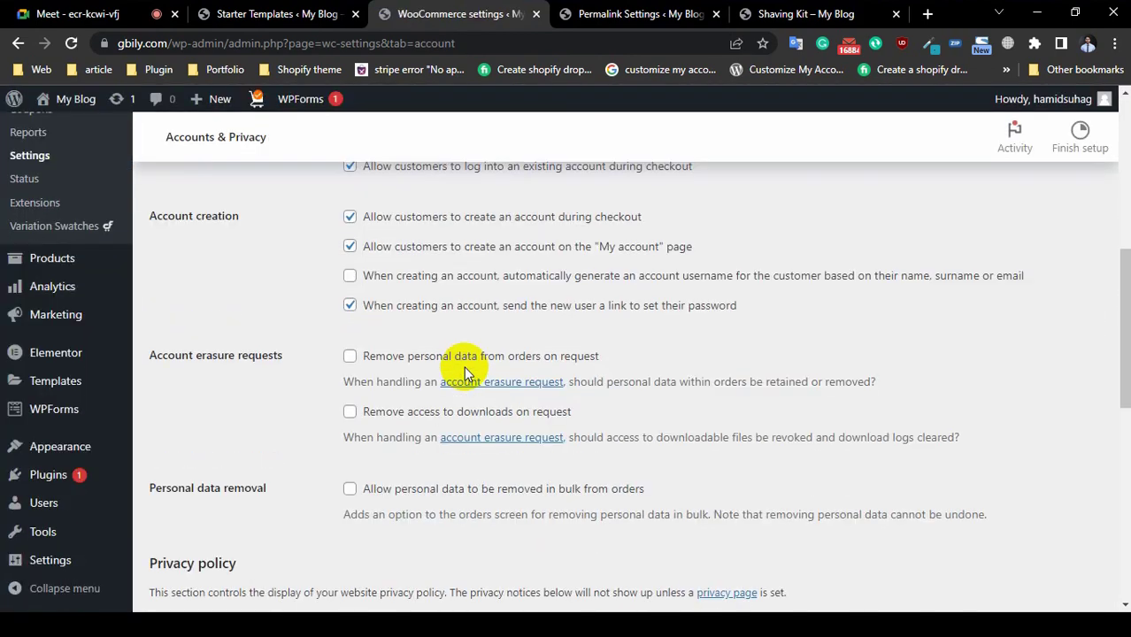
pyautogui.scroll(-3, 467, 372)
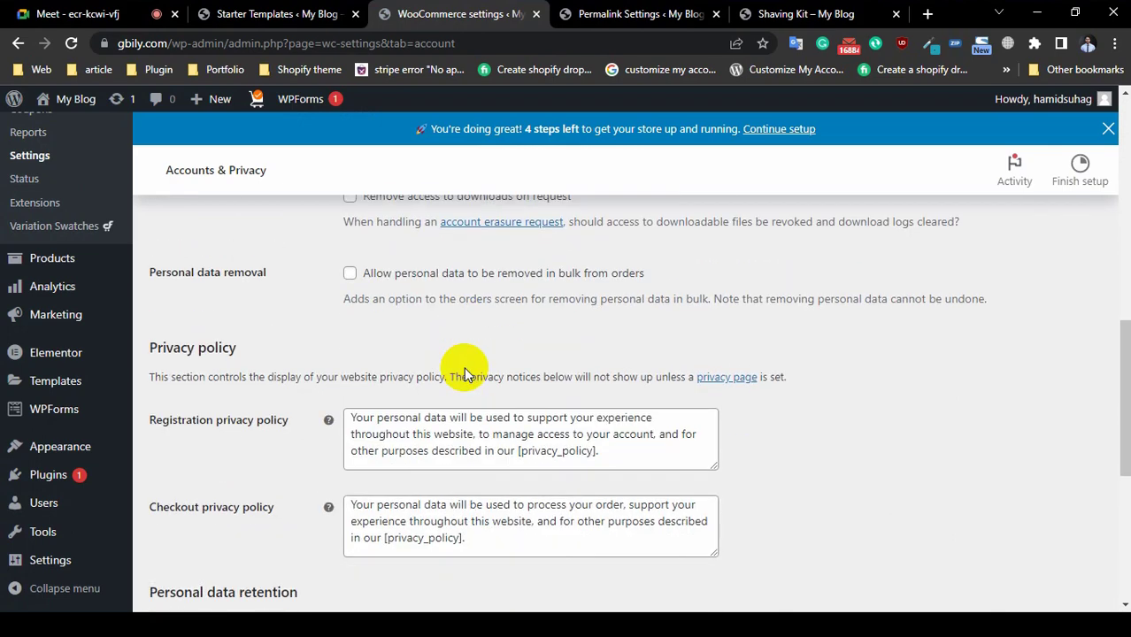
pyautogui.scroll(-5, 464, 366)
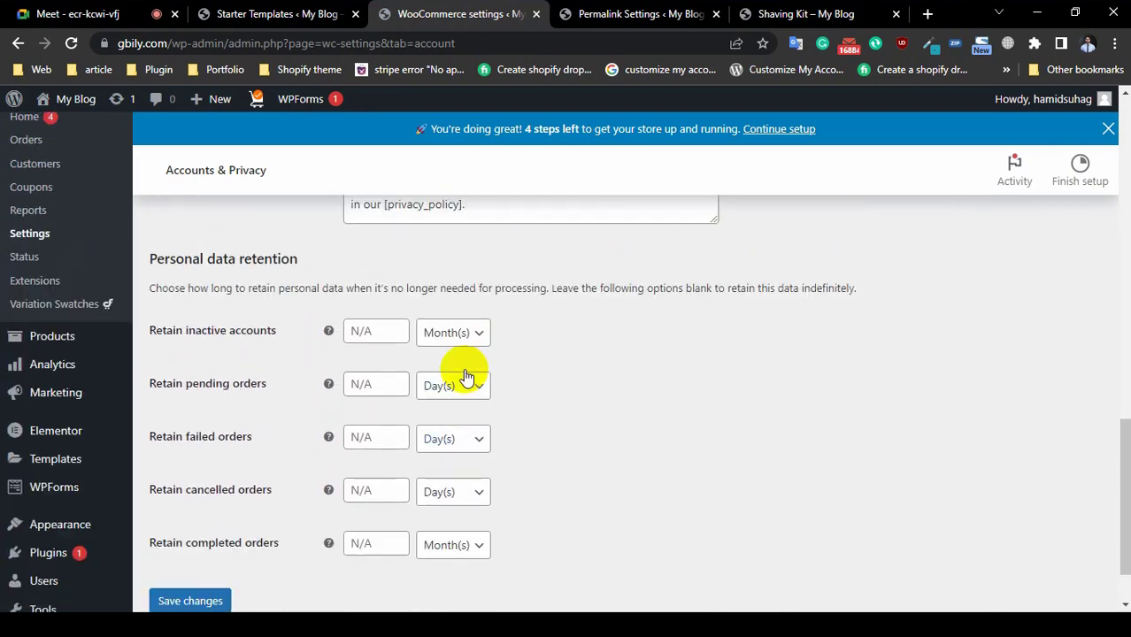
pyautogui.scroll(10, 466, 376)
pyautogui.scroll(1, 466, 376)
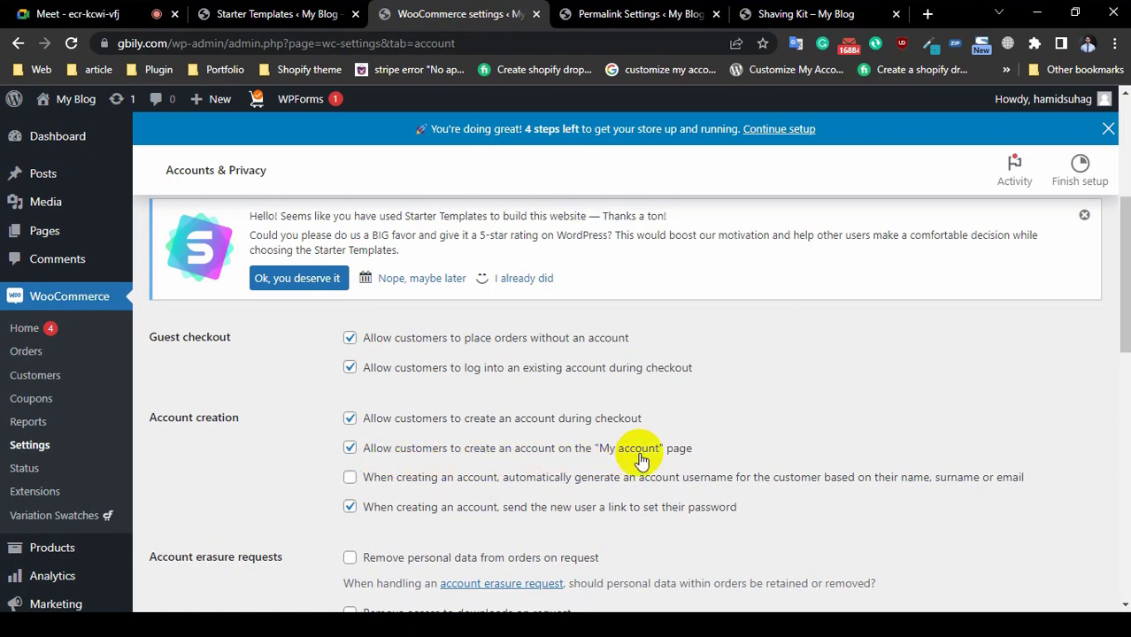
pyautogui.click(124, 12)
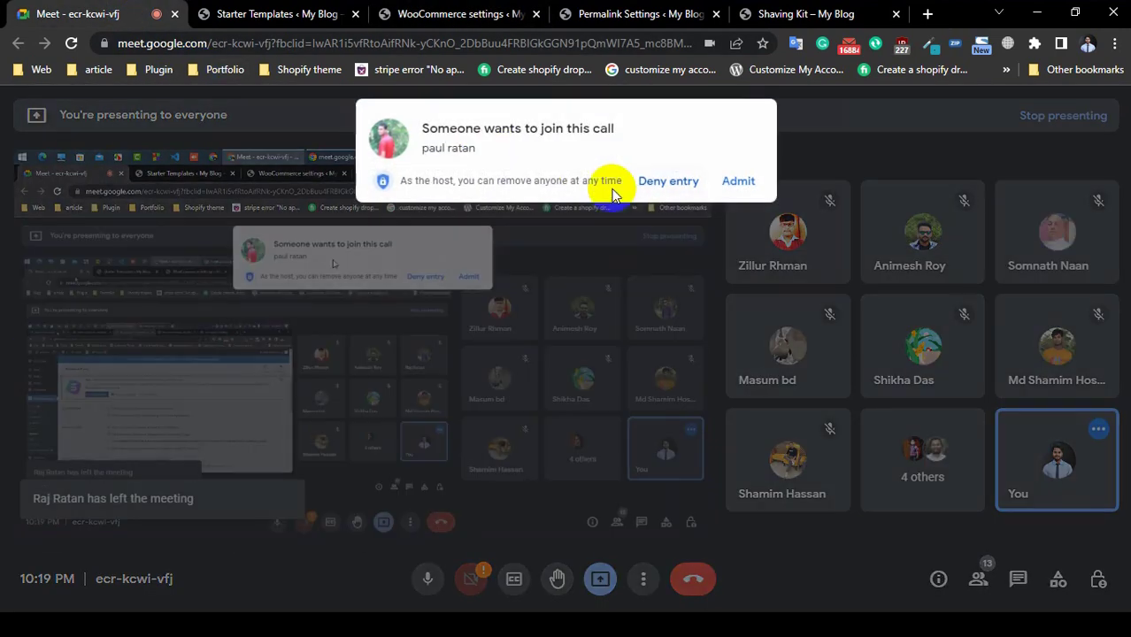
# Step: Admit the waiting caller, check the cart's 2 items from the Shaving Kit page, then go Home
pyautogui.click(743, 182)
pyautogui.click(790, 15)
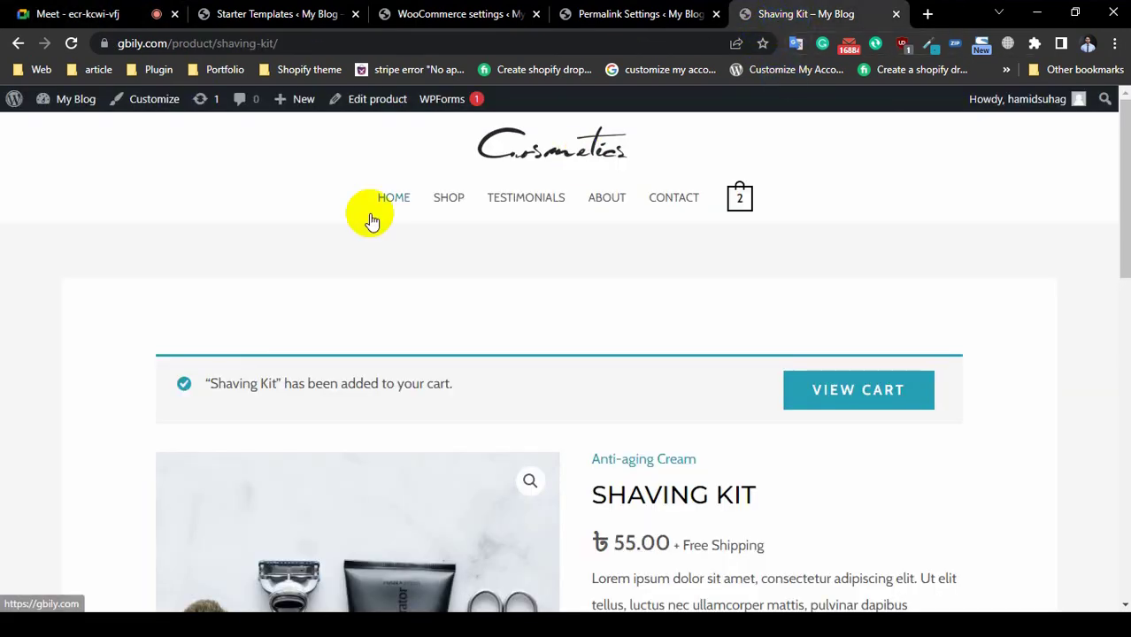
pyautogui.click(738, 196)
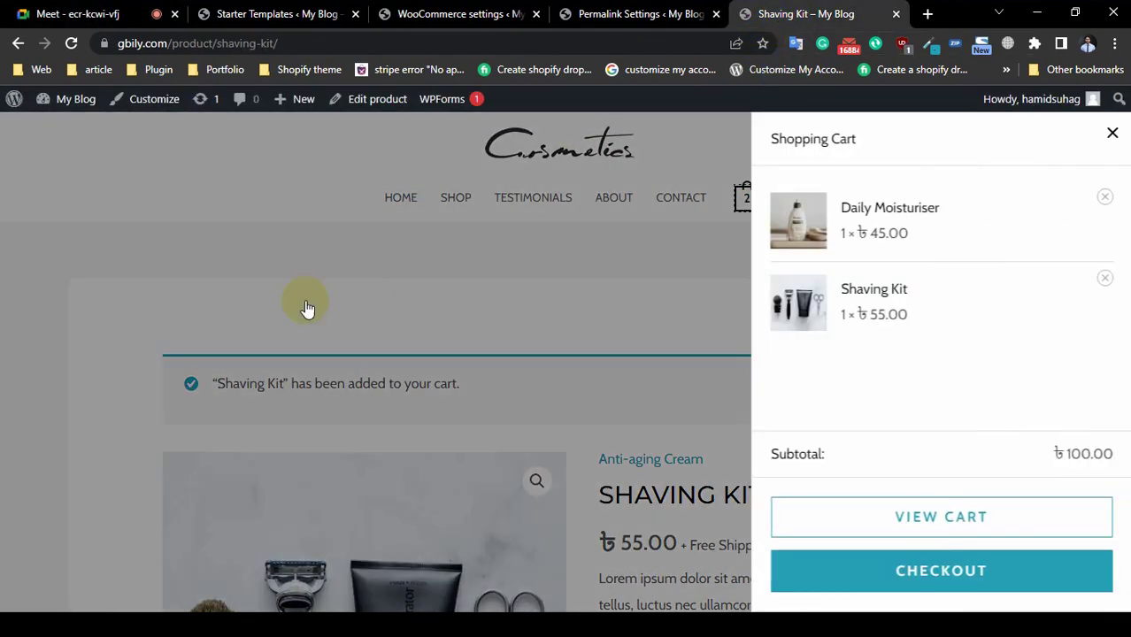
pyautogui.click(1112, 137)
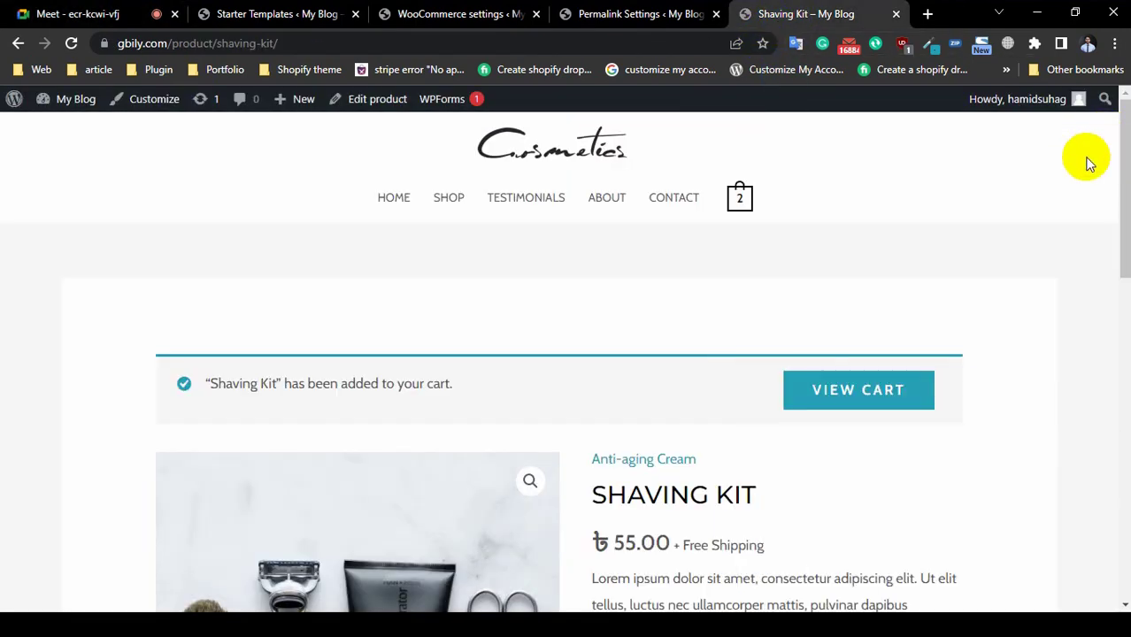
pyautogui.click(397, 202)
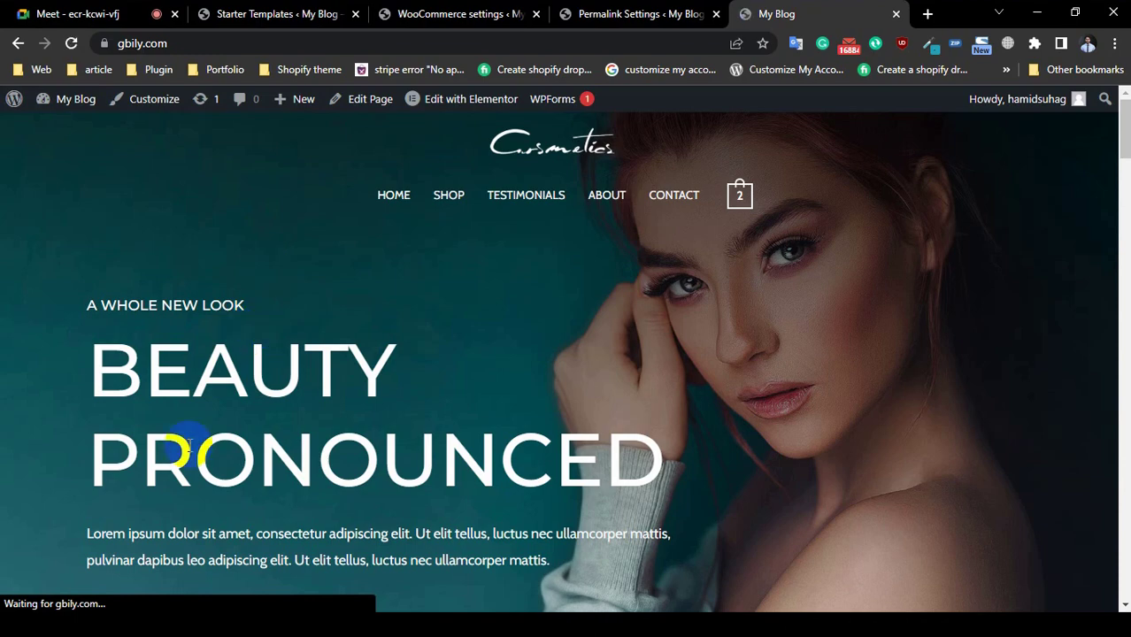
# Step: Scroll the gbily.com home page down to the footer's Contact Details and back
pyautogui.scroll(-10, 215, 426)
pyautogui.scroll(-15, 262, 407)
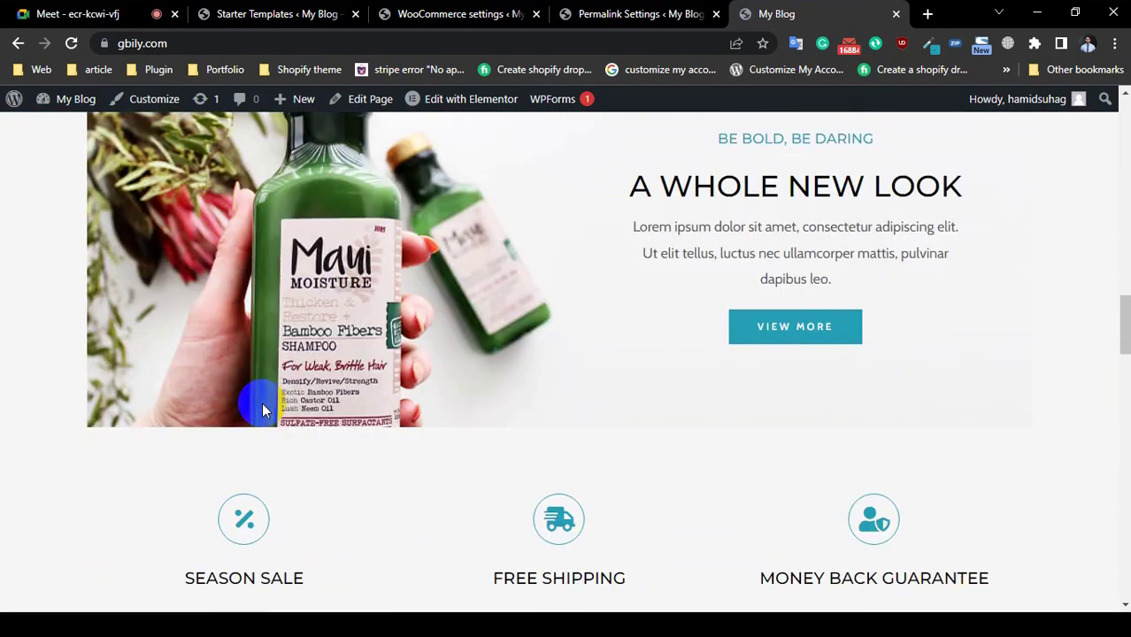
pyautogui.scroll(-5, 270, 394)
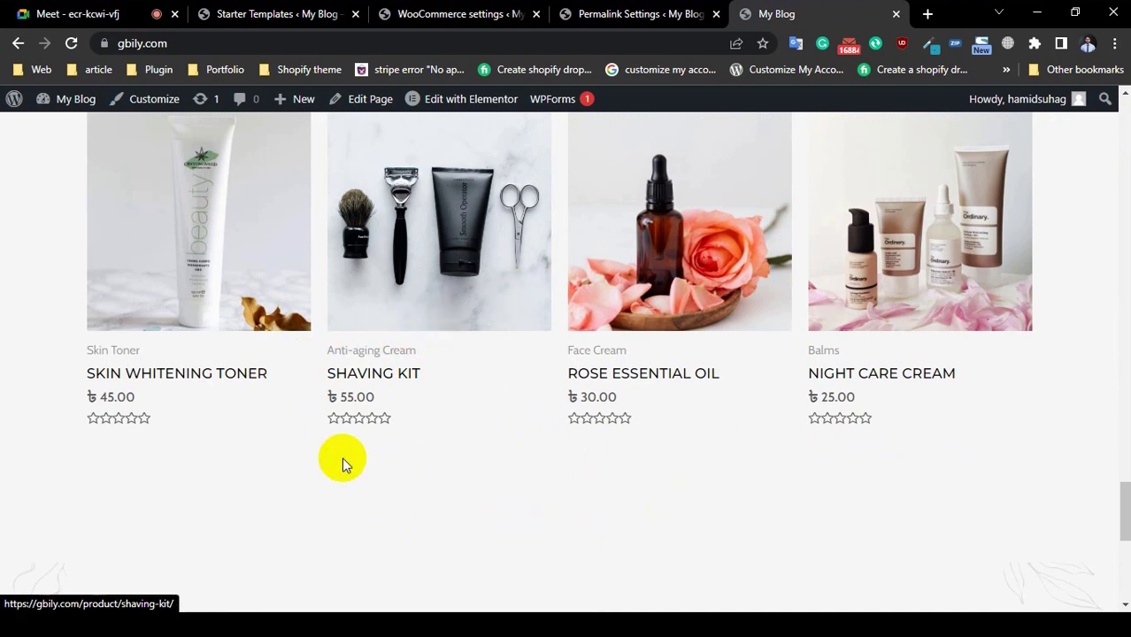
pyautogui.scroll(-5, 342, 457)
pyautogui.scroll(3, 352, 301)
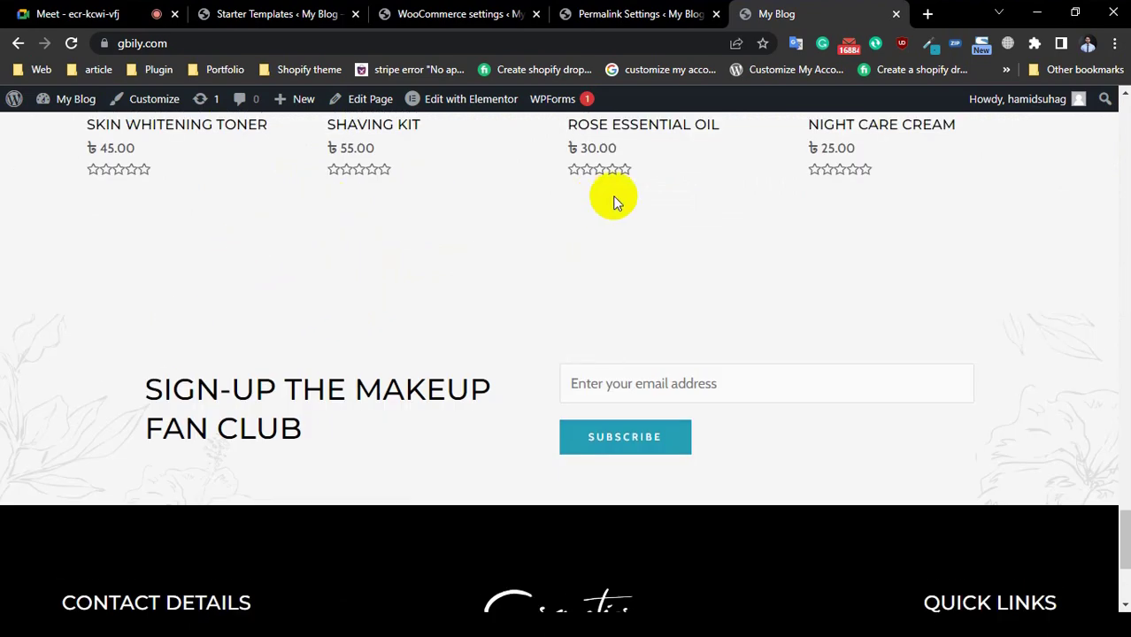
pyautogui.scroll(-3, 4, 350)
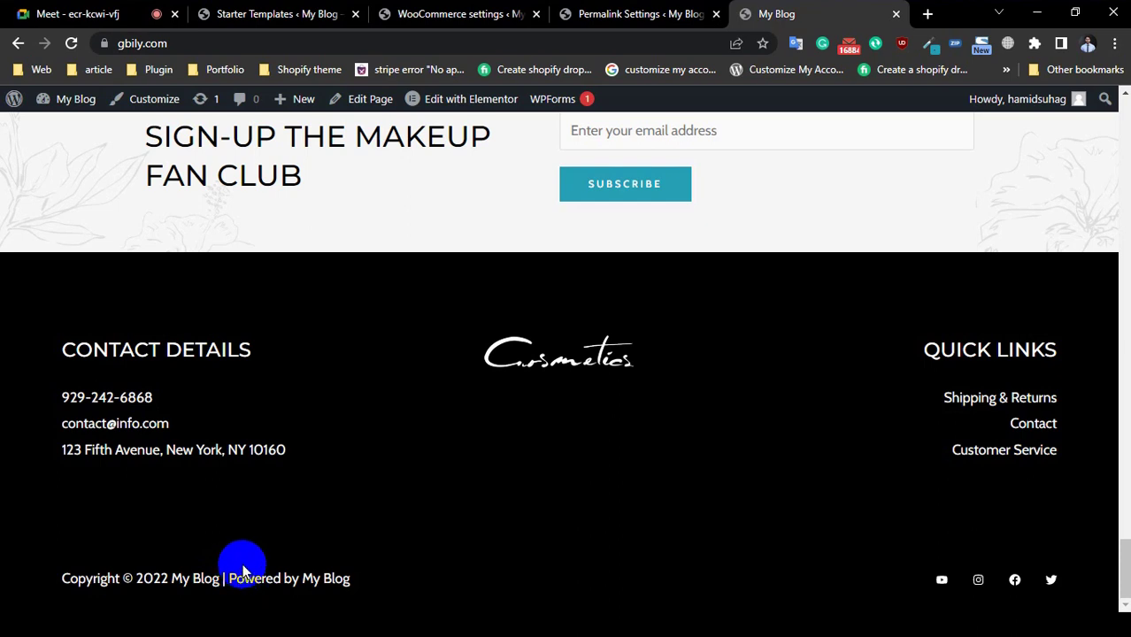
pyautogui.moveTo(448, 112)
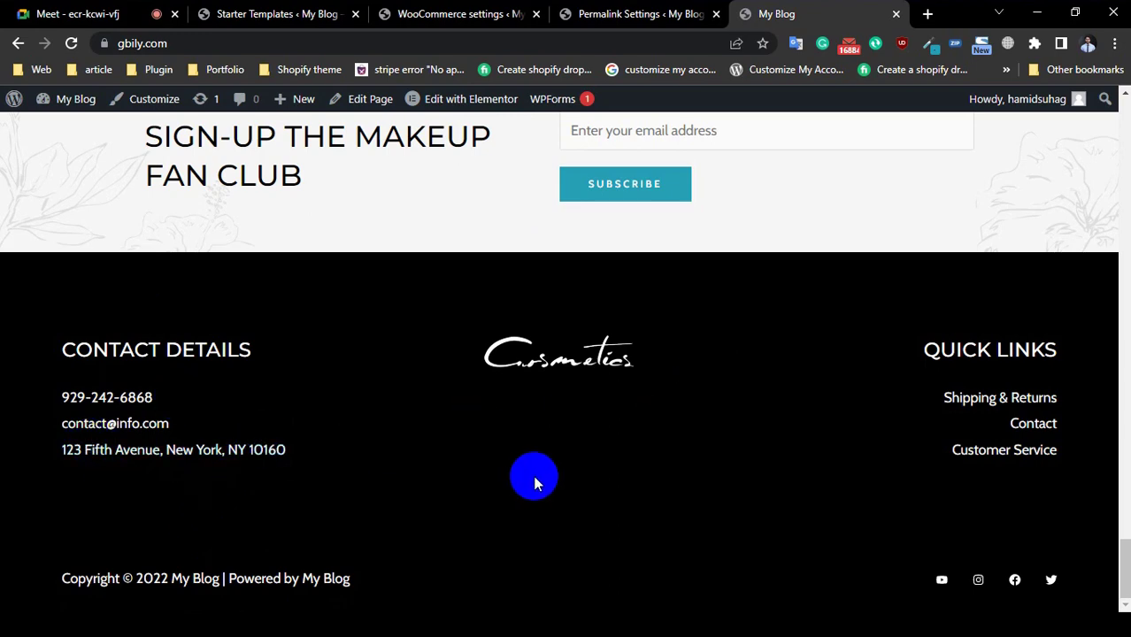
pyautogui.scroll(20, 4, 334)
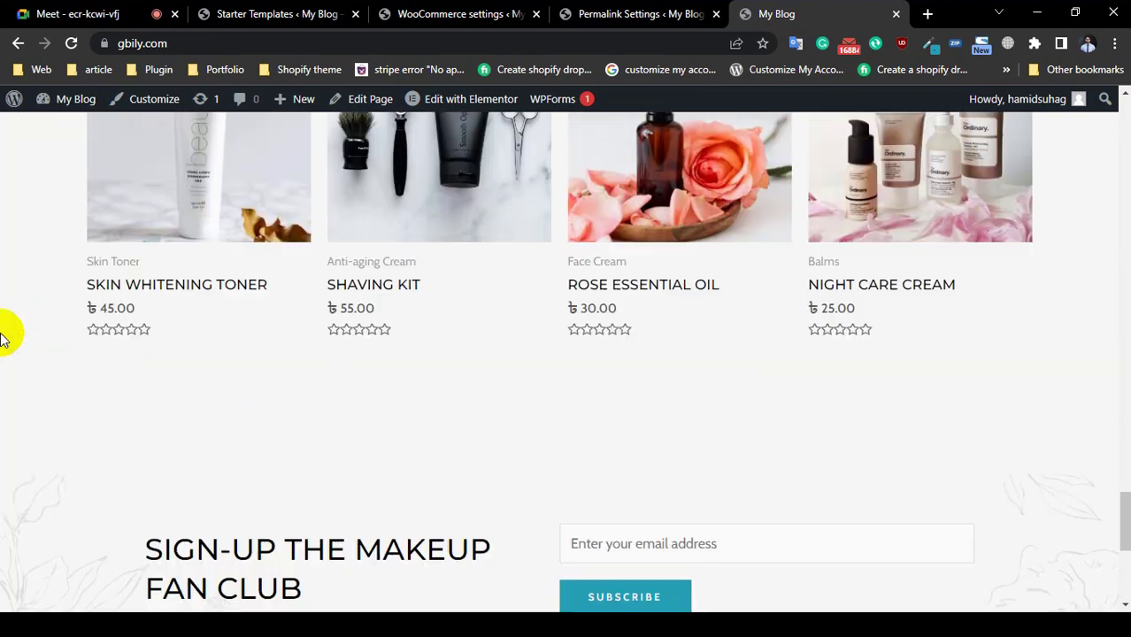
pyautogui.scroll(12, 3, 336)
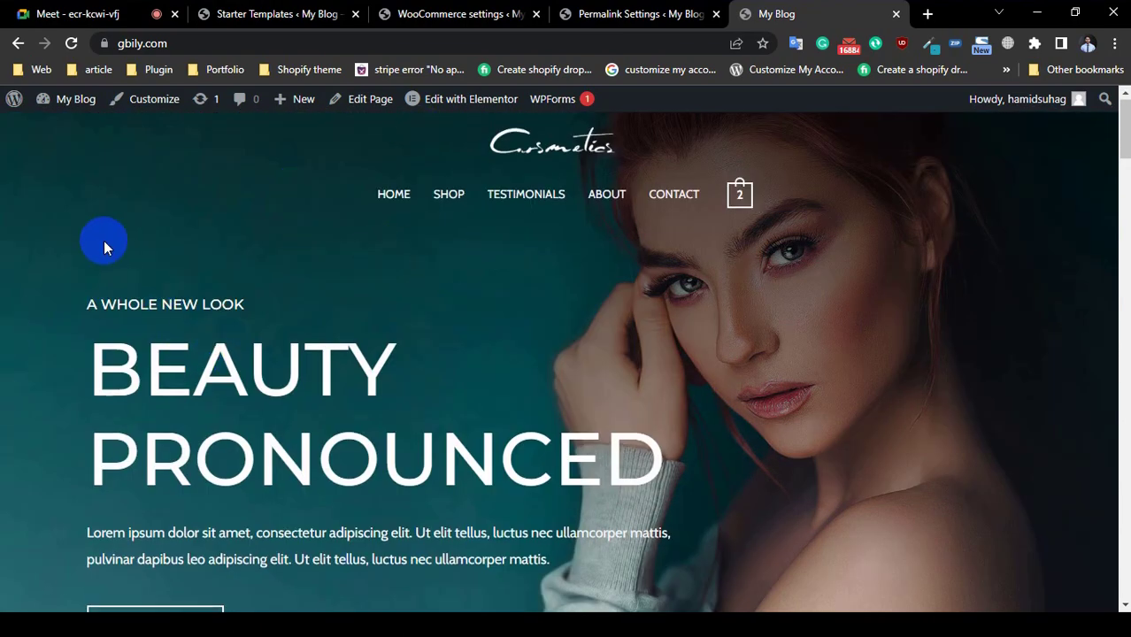
pyautogui.scroll(-12, 104, 245)
pyautogui.scroll(-20, 103, 241)
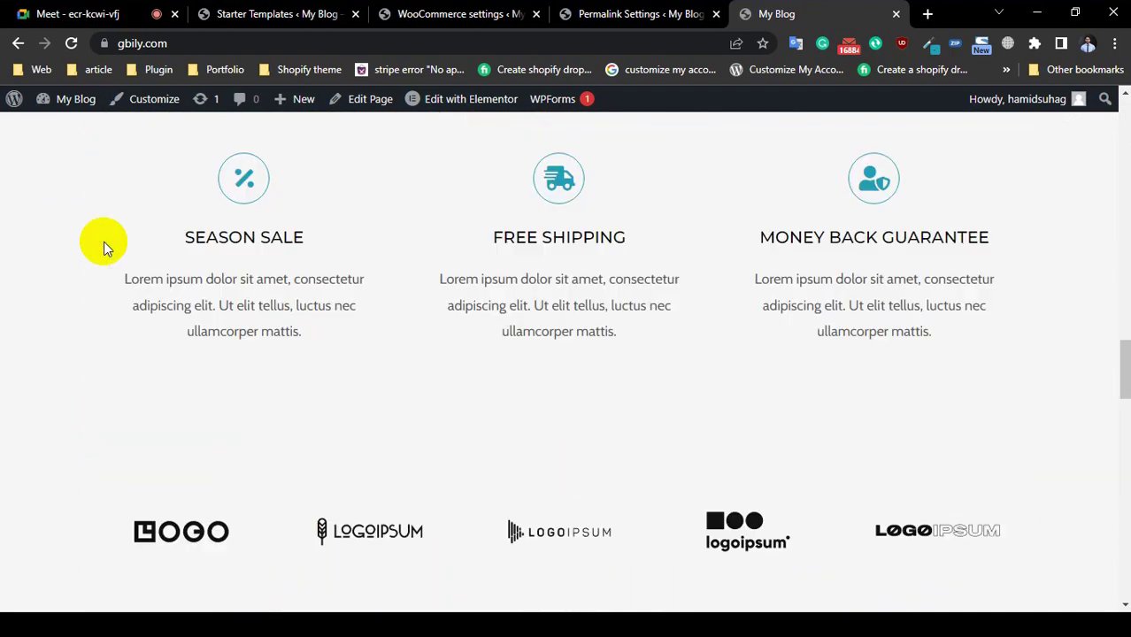
pyautogui.scroll(-10, 104, 242)
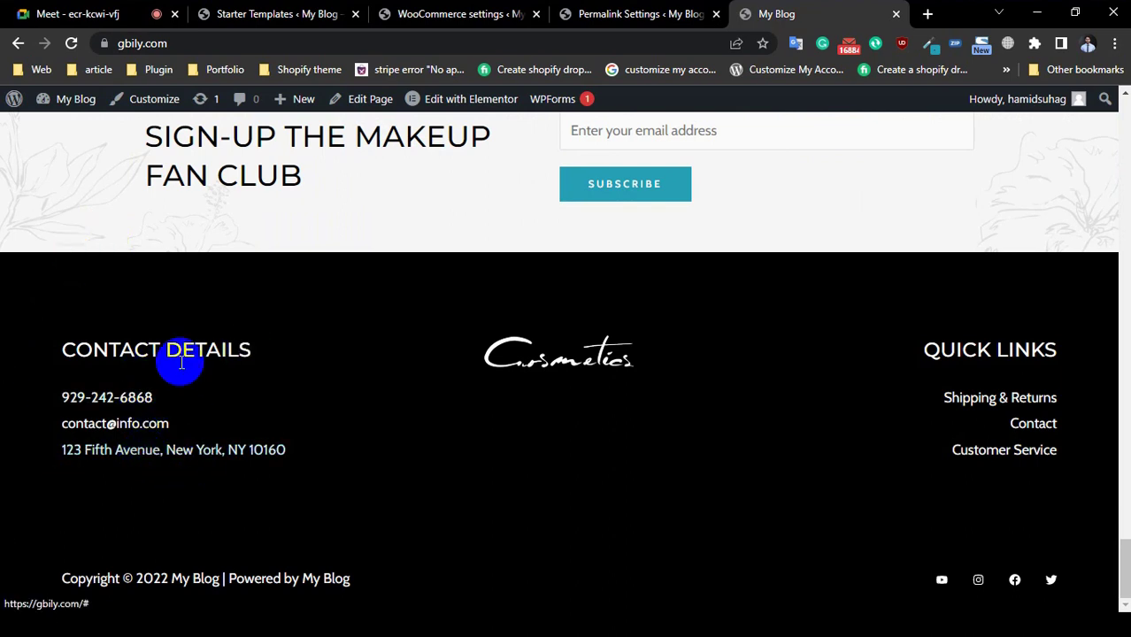
# Step: On Permalink Settings, keep Post name as the permalink structure and confirm it is updated
pyautogui.click(609, 14)
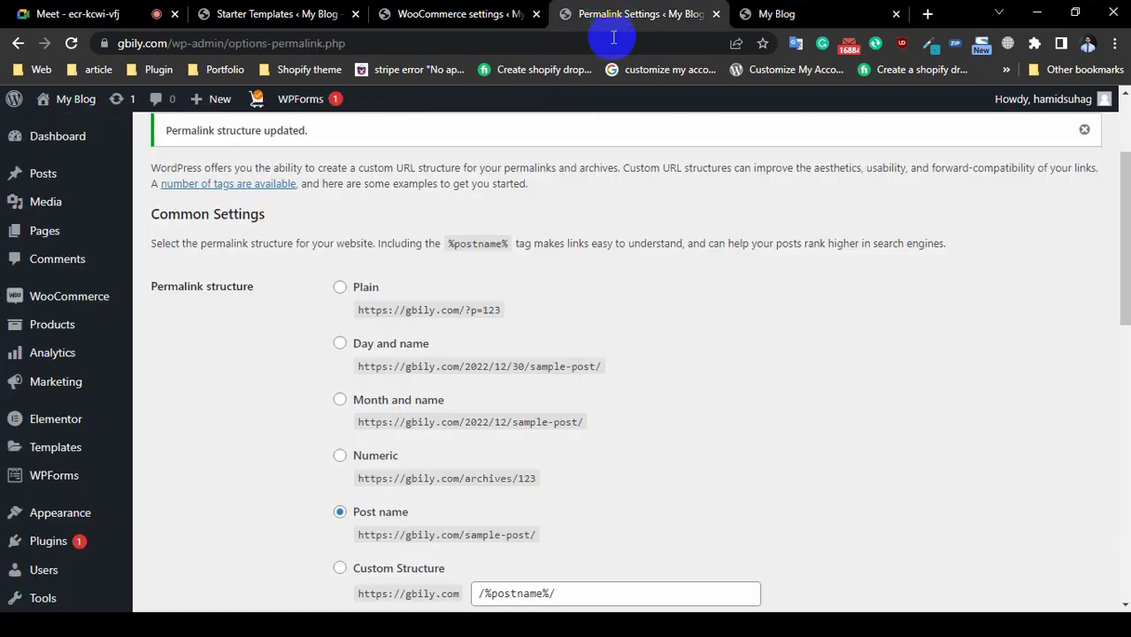
pyautogui.scroll(-3, 35, 221)
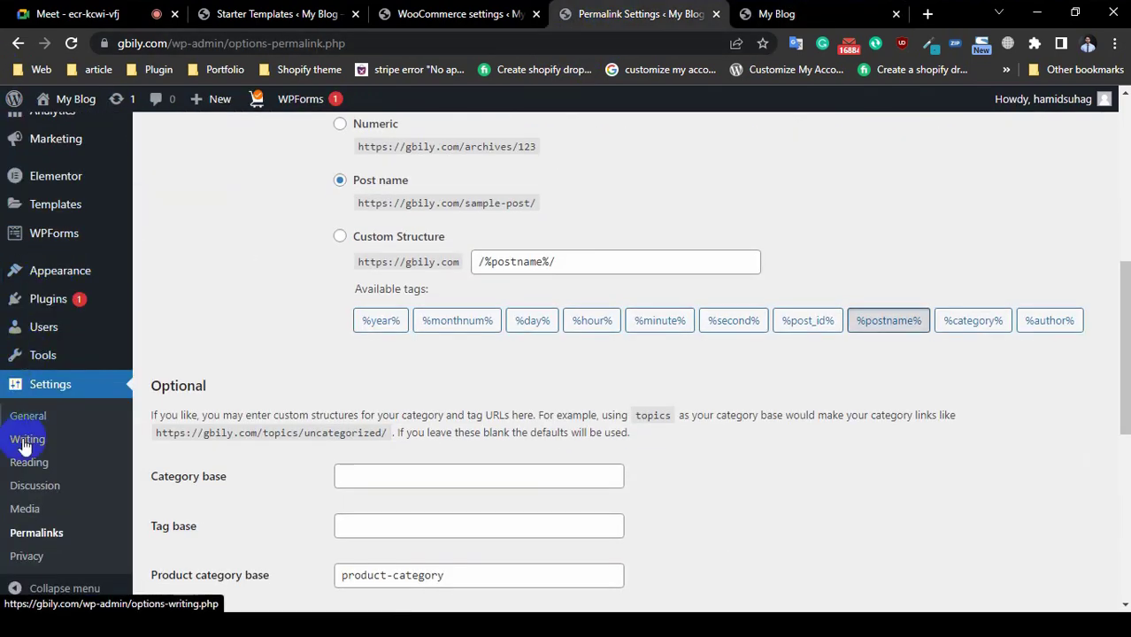
pyautogui.scroll(-4, 12, 535)
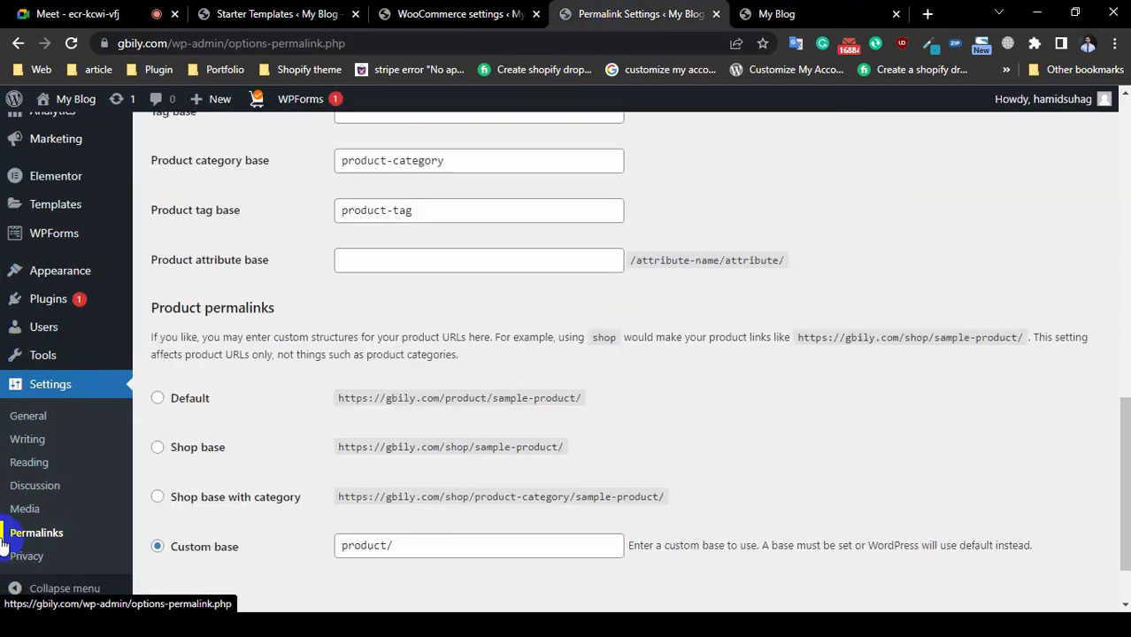
pyautogui.scroll(4, 12, 532)
pyautogui.scroll(2, 12, 531)
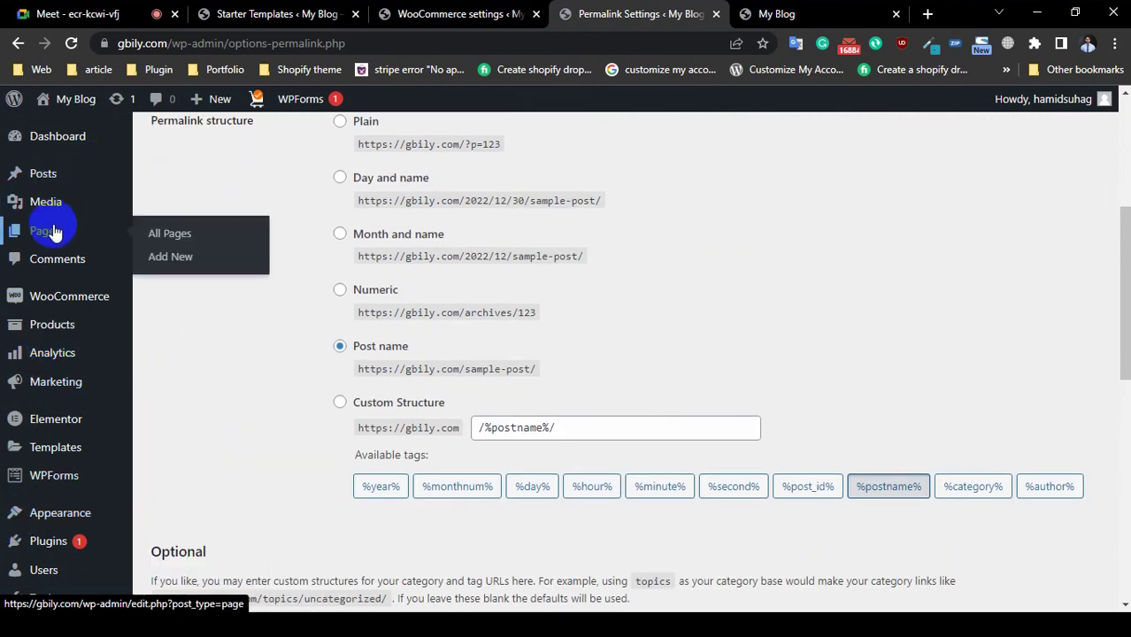
pyautogui.moveTo(69, 296)
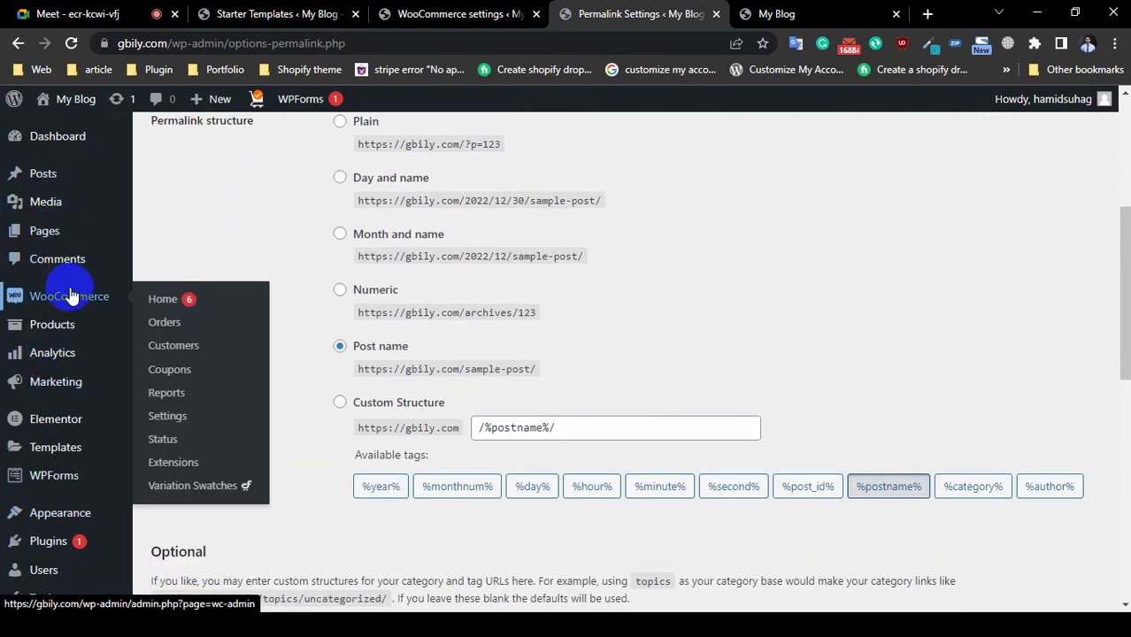
pyautogui.moveTo(78, 456)
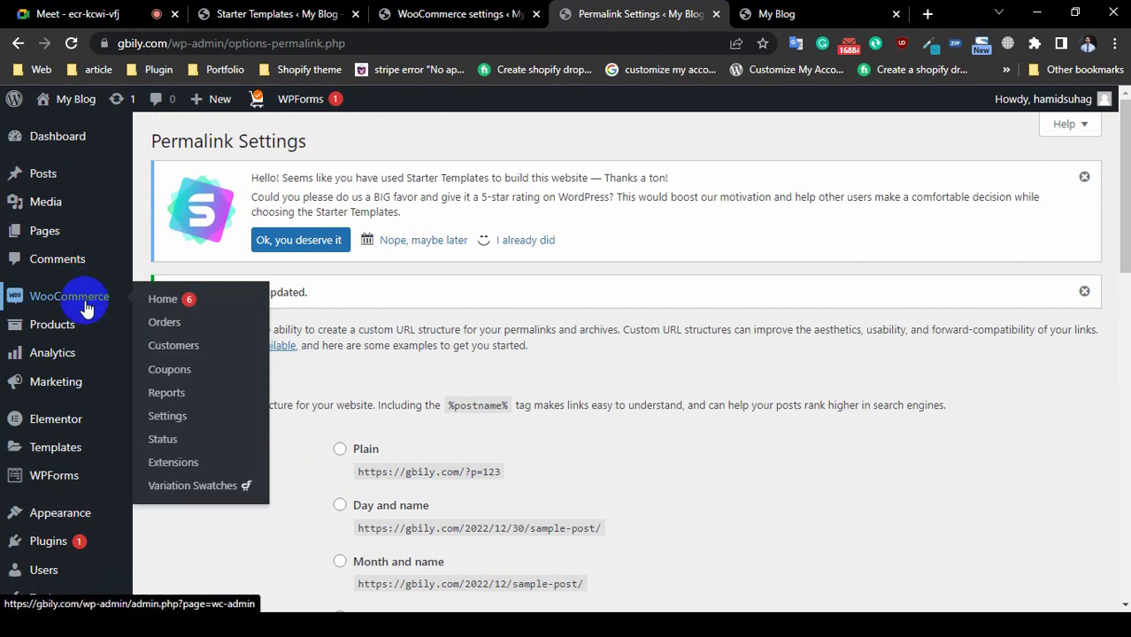
pyautogui.moveTo(51, 454)
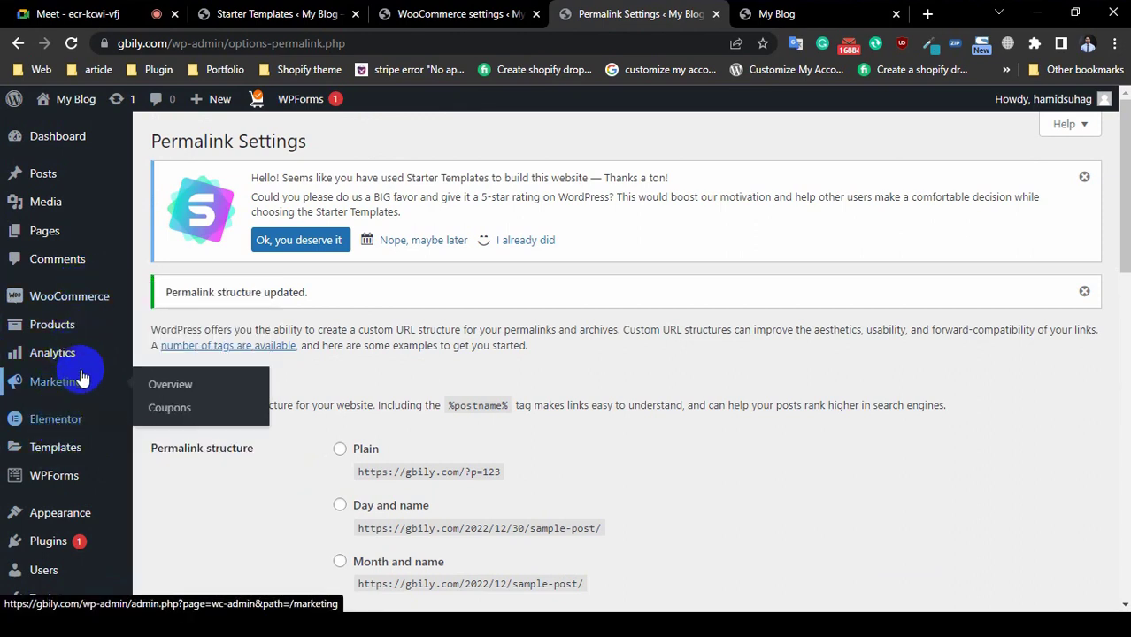
pyautogui.moveTo(65, 332)
pyautogui.scroll(-1, 56, 498)
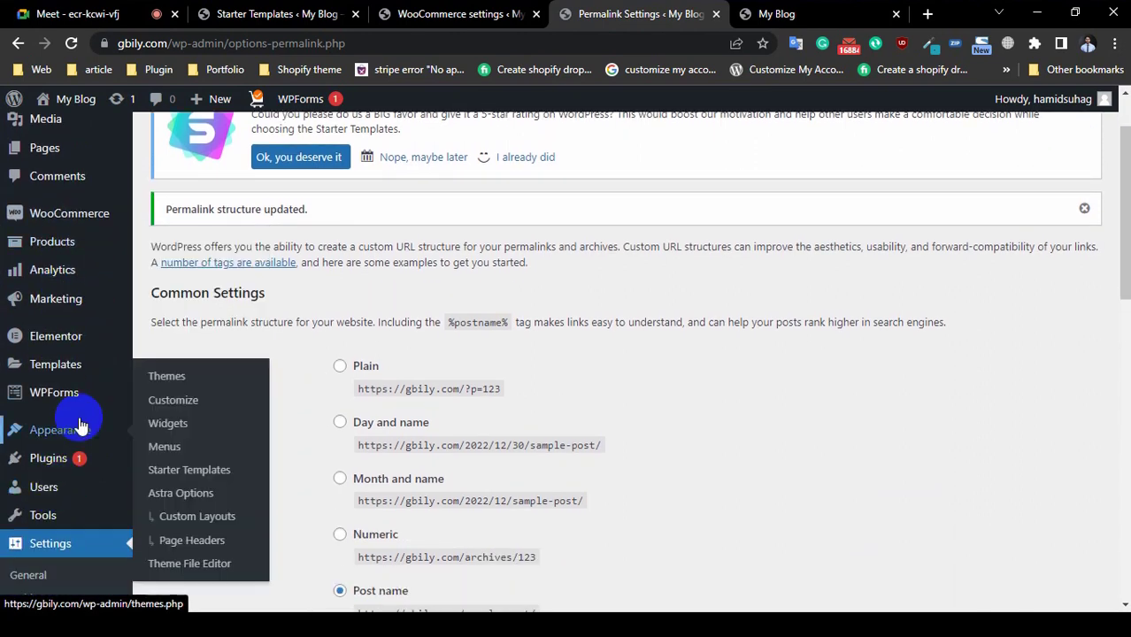
pyautogui.scroll(-3, 78, 434)
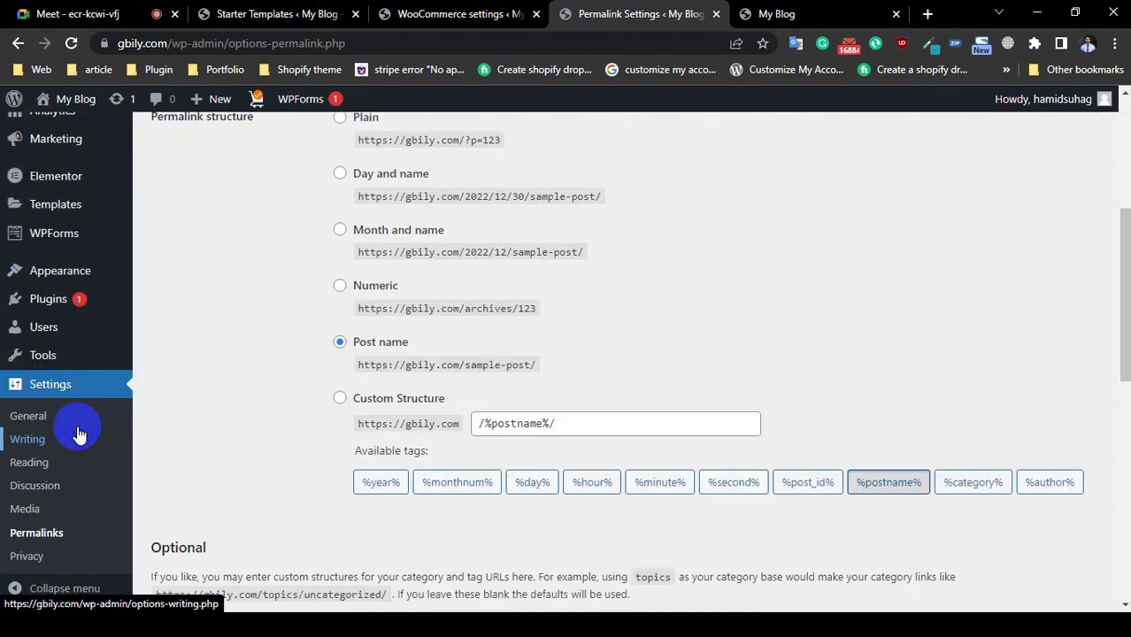
pyautogui.scroll(-3, 78, 434)
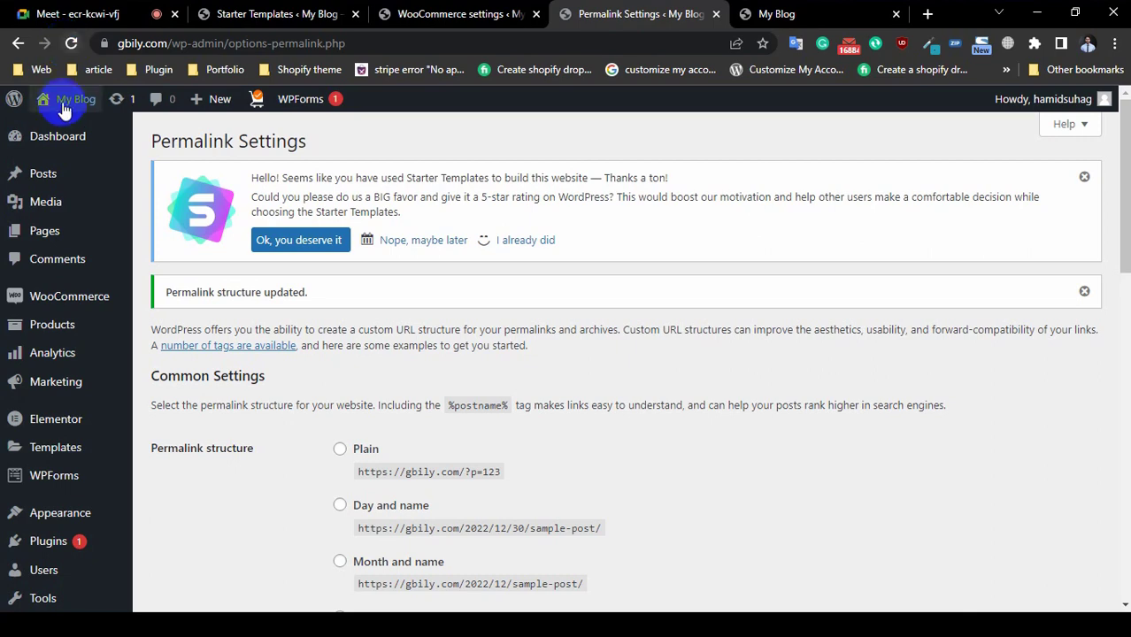
# Step: Open the admin Dashboard, then switch to the My Blog tab to view the site footer
pyautogui.moveTo(68, 130)
pyautogui.click(112, 152)
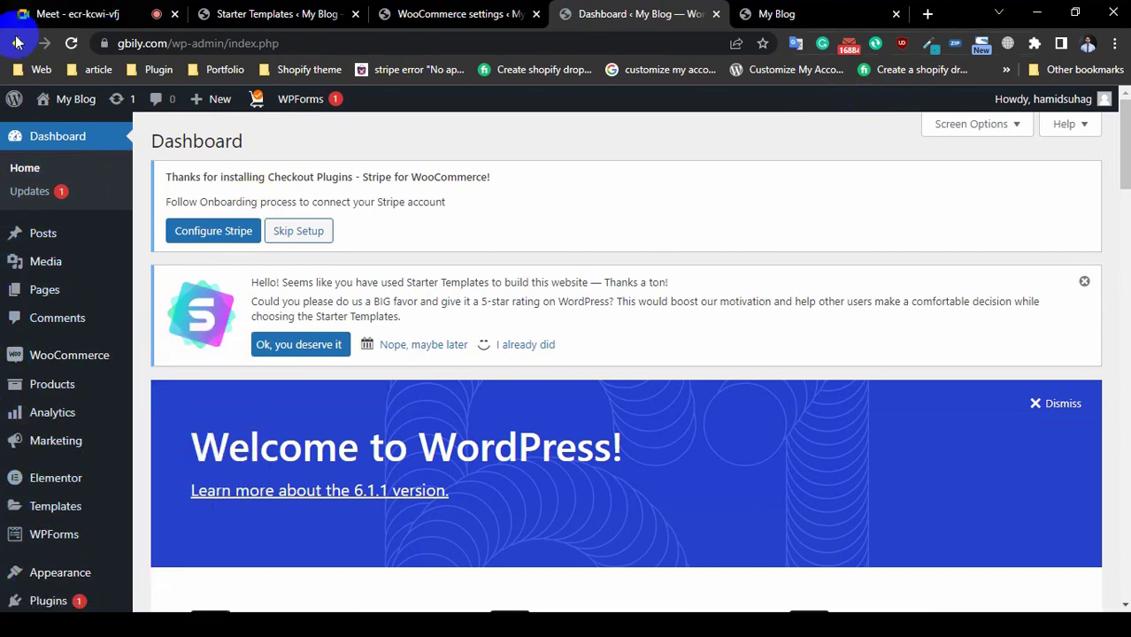
pyautogui.scroll(-3, 5, 336)
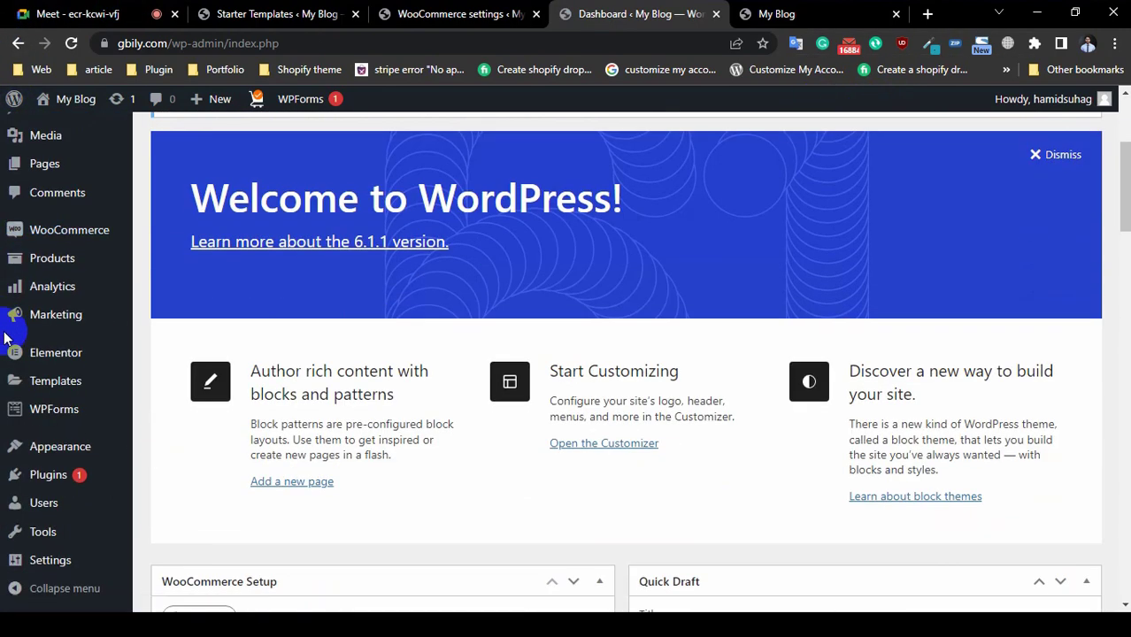
pyautogui.scroll(-2, 7, 334)
pyautogui.moveTo(46, 331)
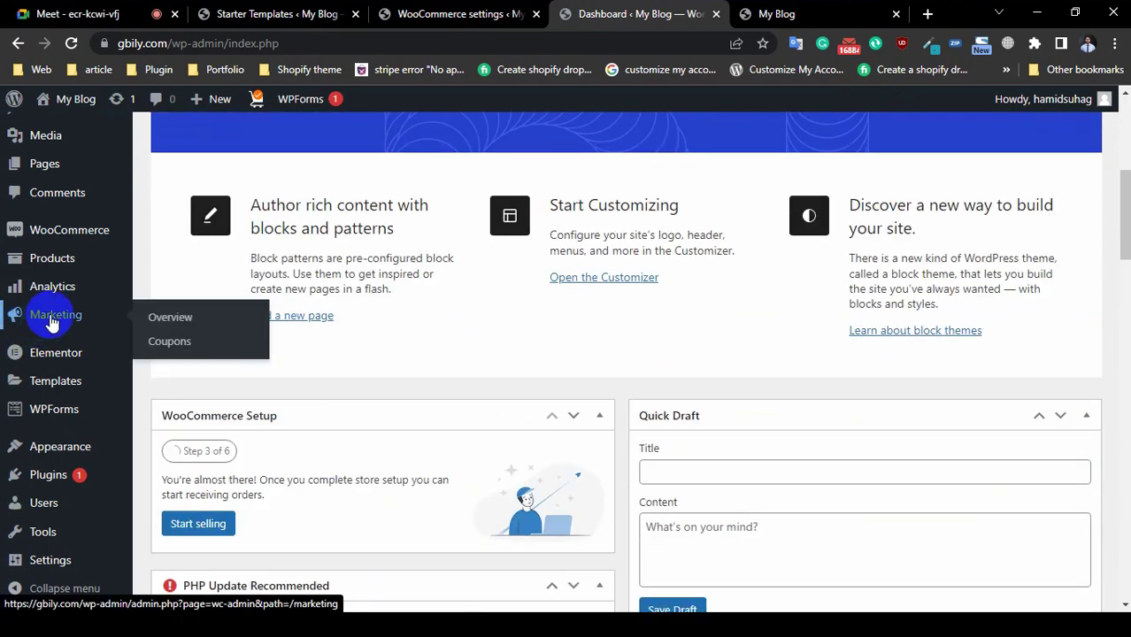
pyautogui.moveTo(79, 509)
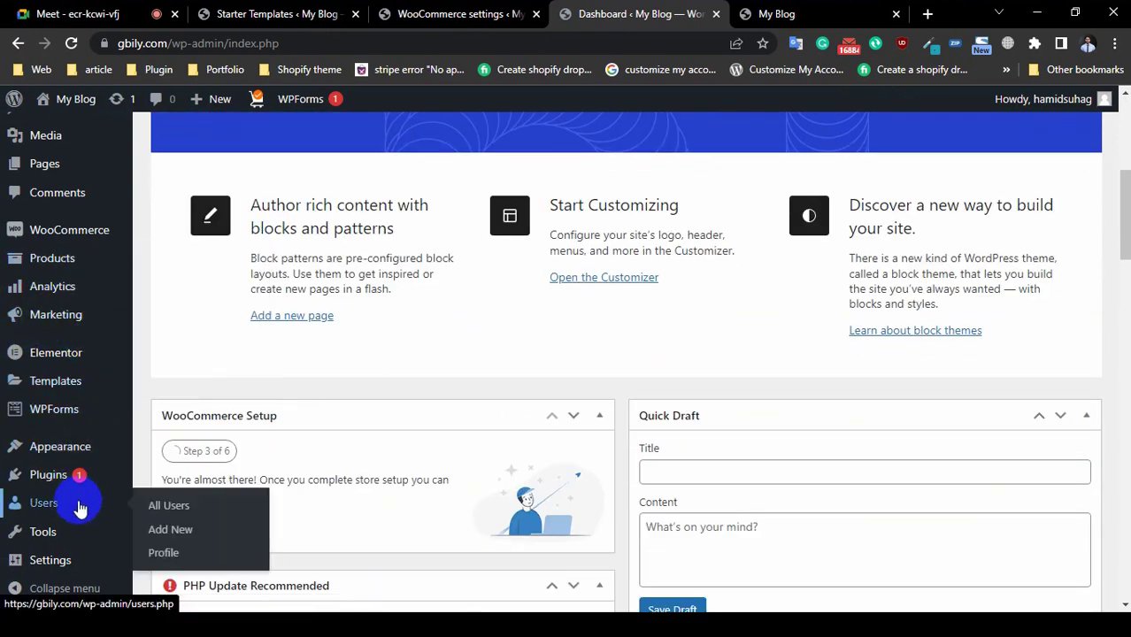
pyautogui.scroll(1, 80, 509)
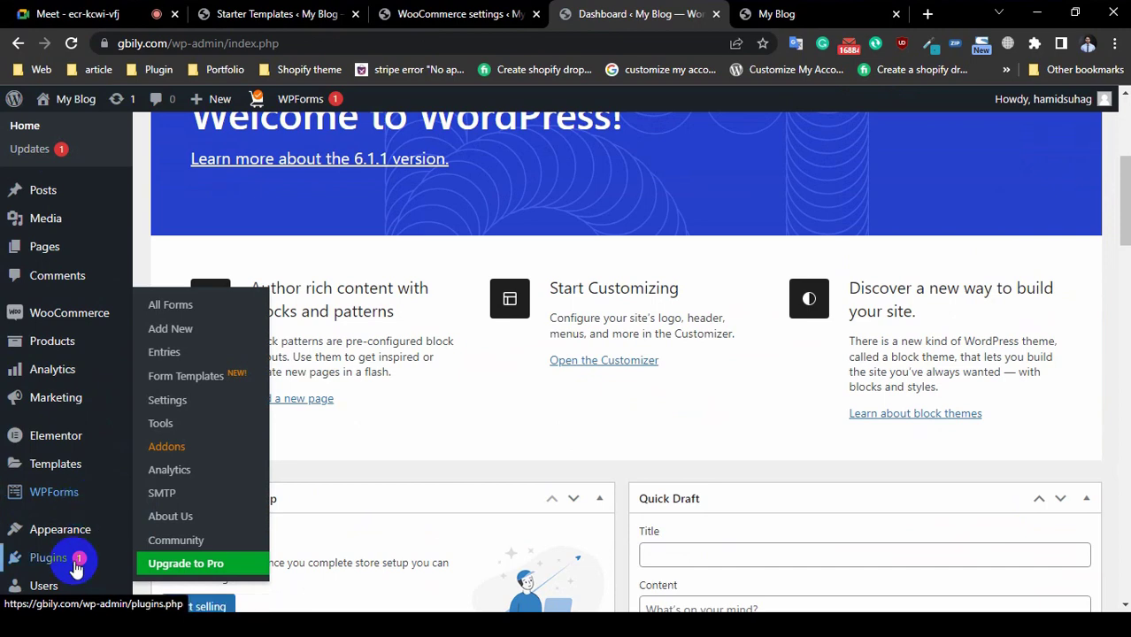
pyautogui.moveTo(89, 530)
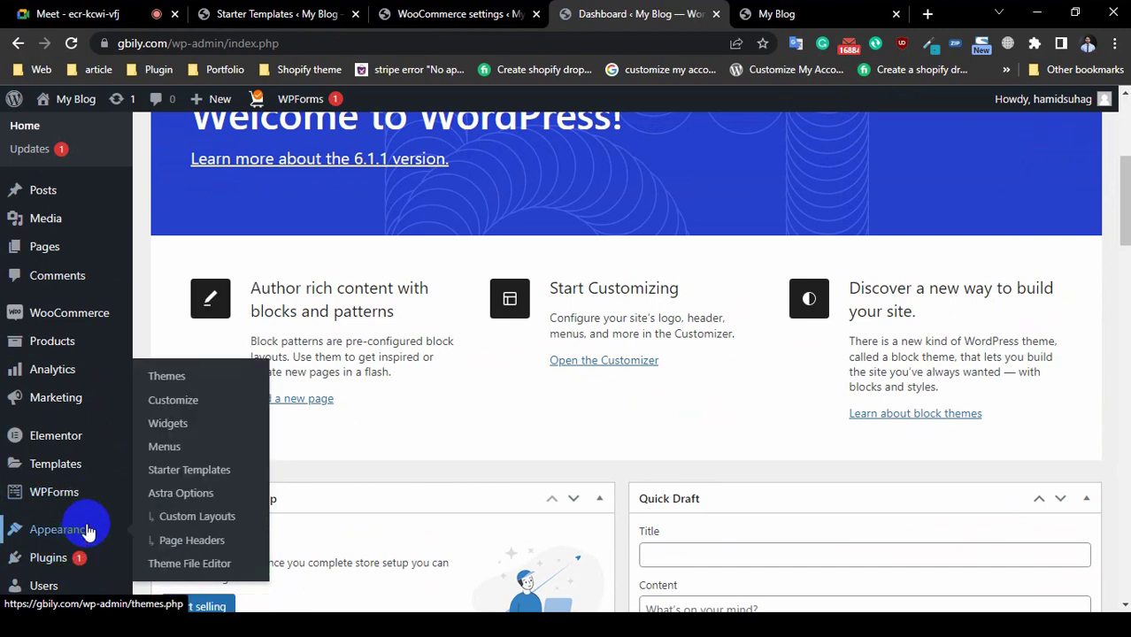
pyautogui.click(776, 13)
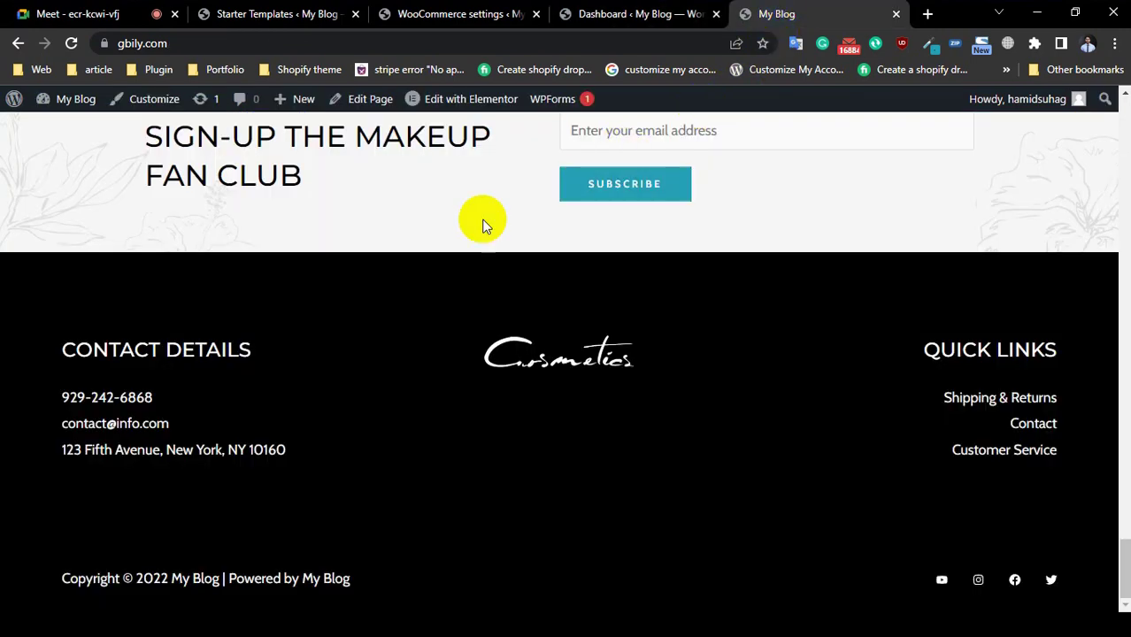
# Step: Open the storefront Shop page listing 8 products, then return to WooCommerce Accounts & Privacy settings
pyautogui.scroll(5, 481, 223)
pyautogui.scroll(10, 483, 225)
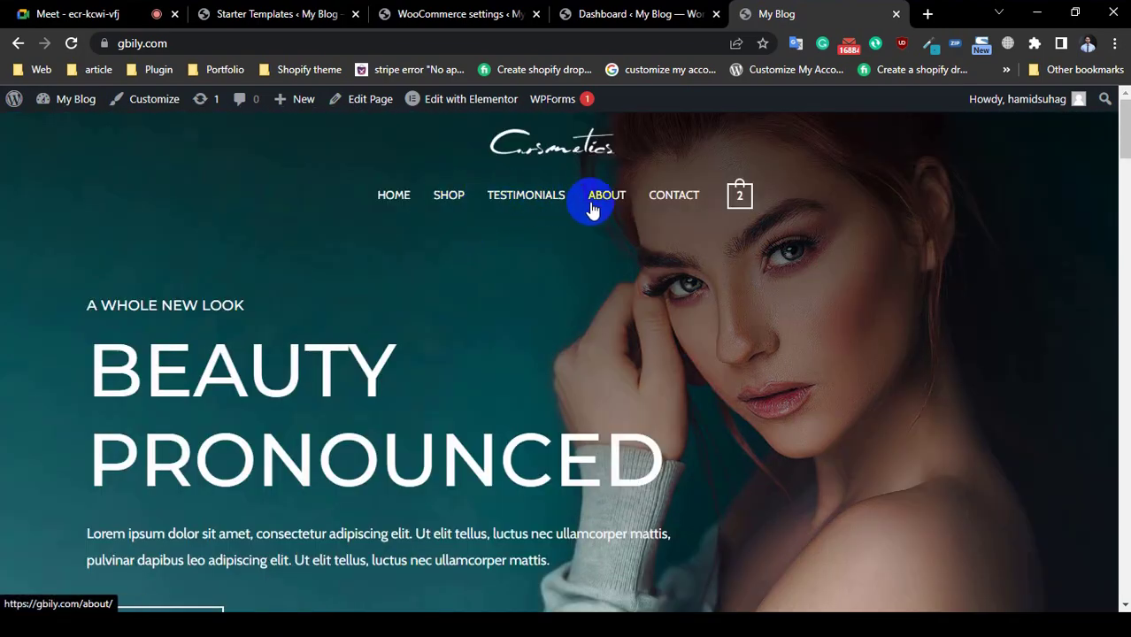
pyautogui.click(448, 196)
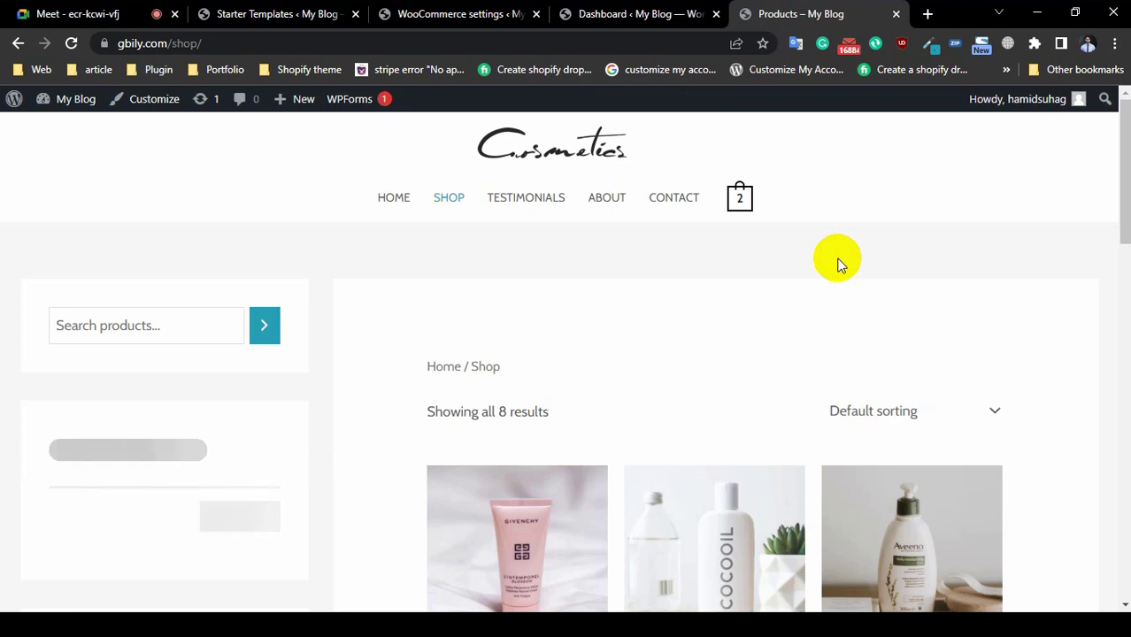
pyautogui.click(611, 16)
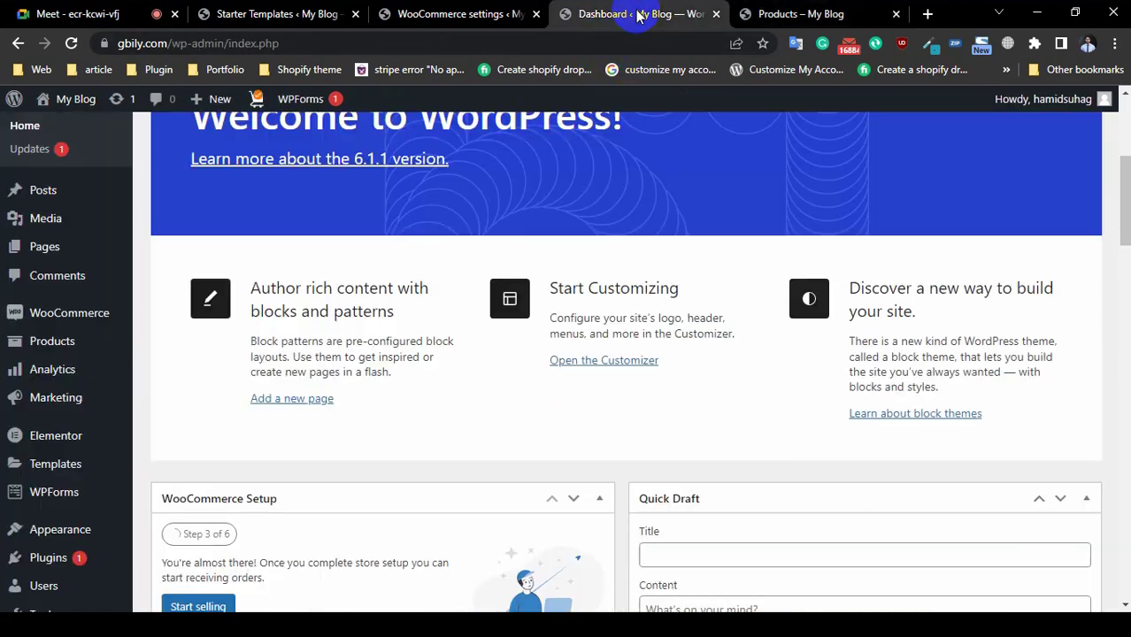
pyautogui.click(495, 18)
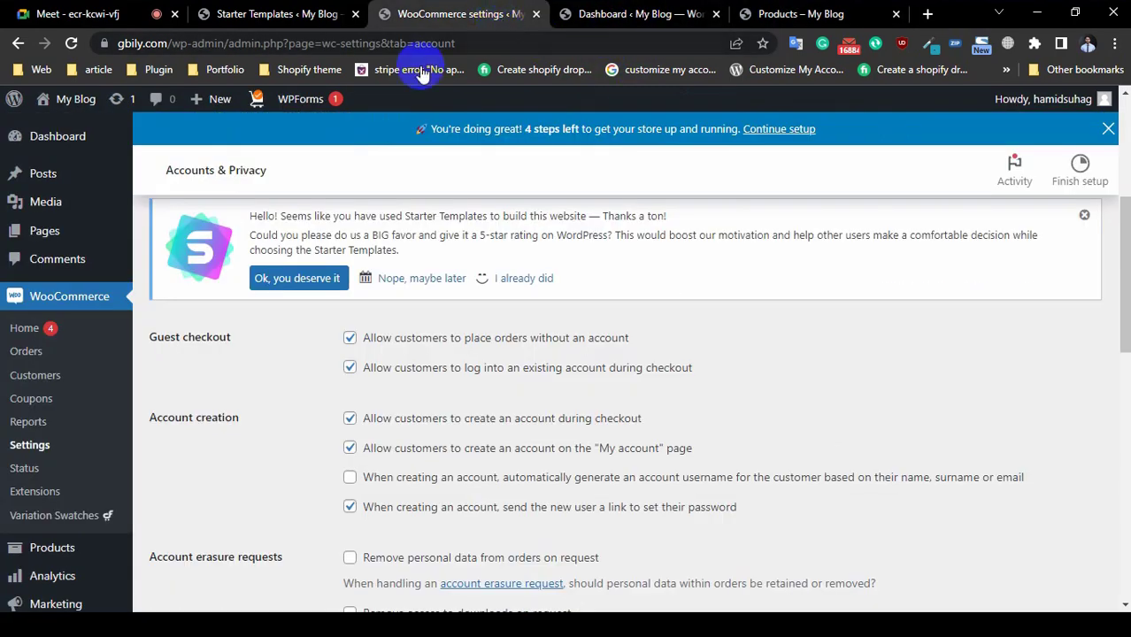
# Step: Scroll the Accounts & Privacy settings, with account creation enabled and data-erasure options unchecked
pyautogui.scroll(-2, 302, 408)
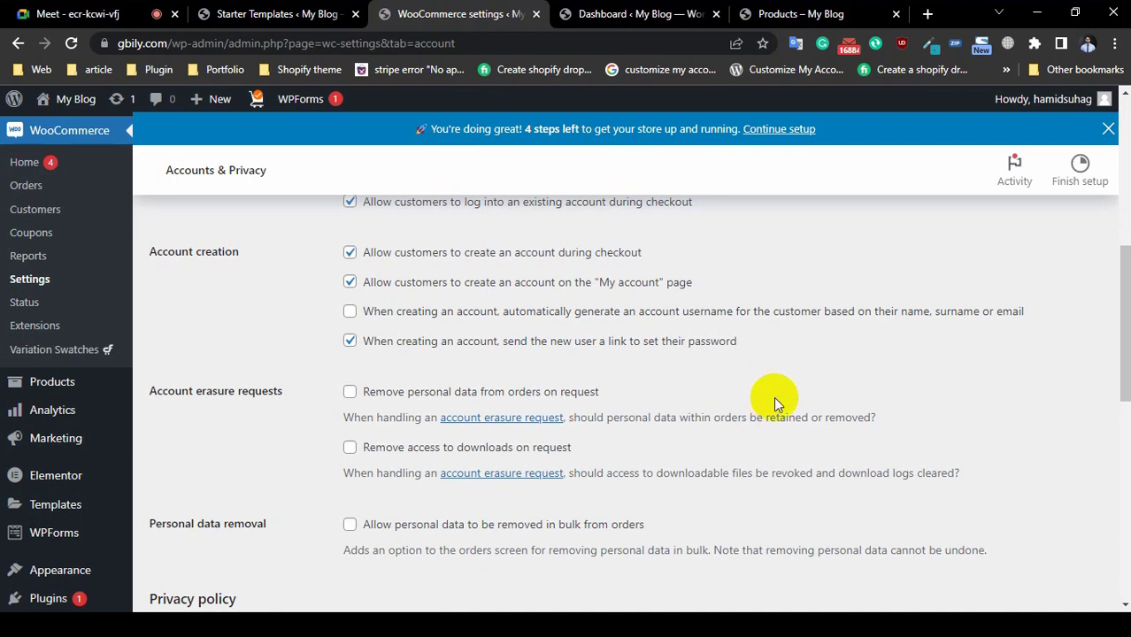
pyautogui.scroll(-3, 2, 464)
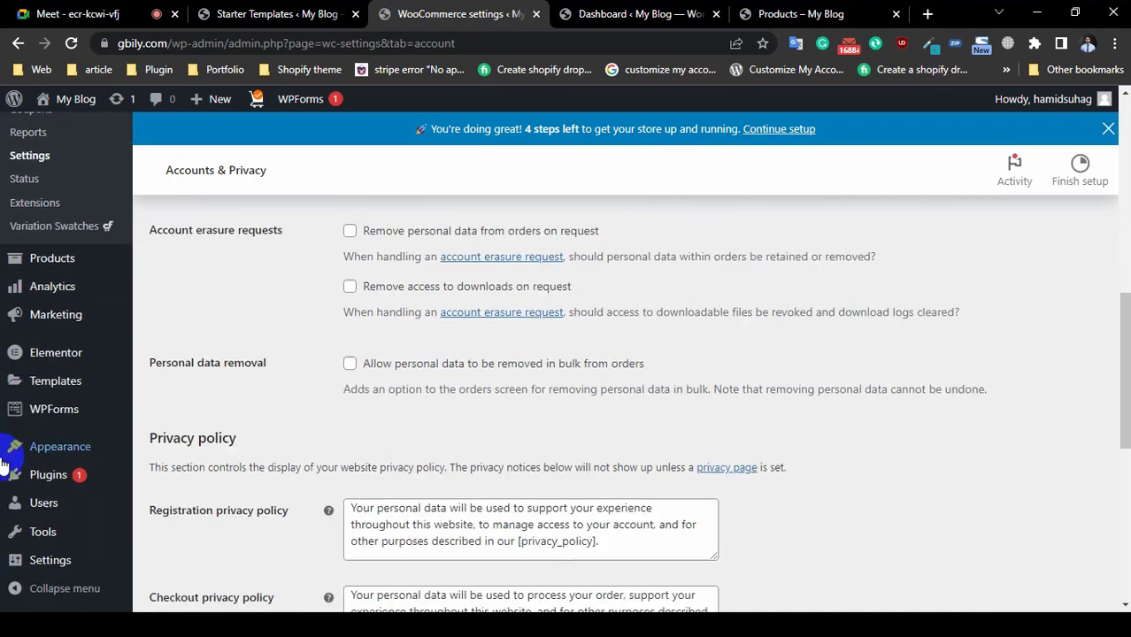
pyautogui.moveTo(29, 577)
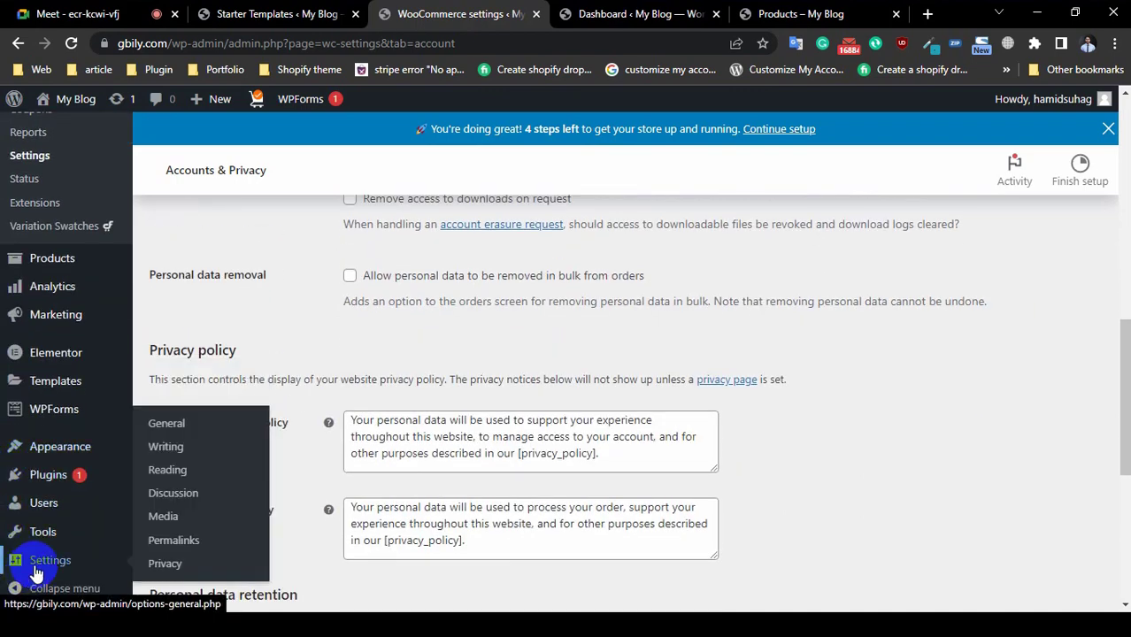
pyautogui.moveTo(59, 456)
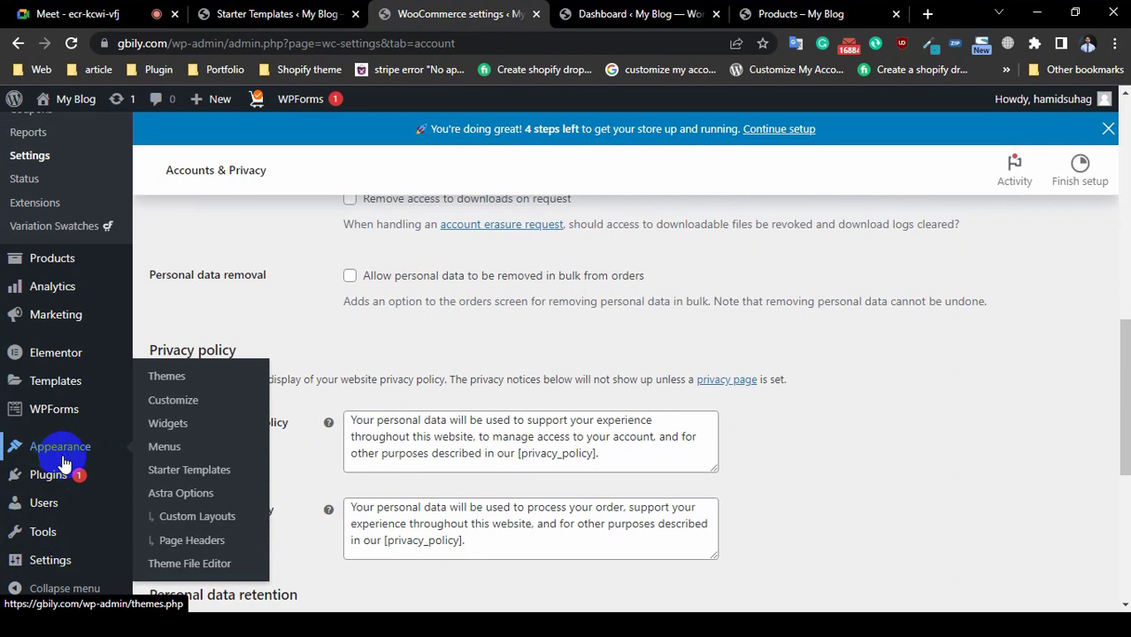
# Step: Open Astra Options and launch the Footer Builder in the Customizer
pyautogui.click(198, 500)
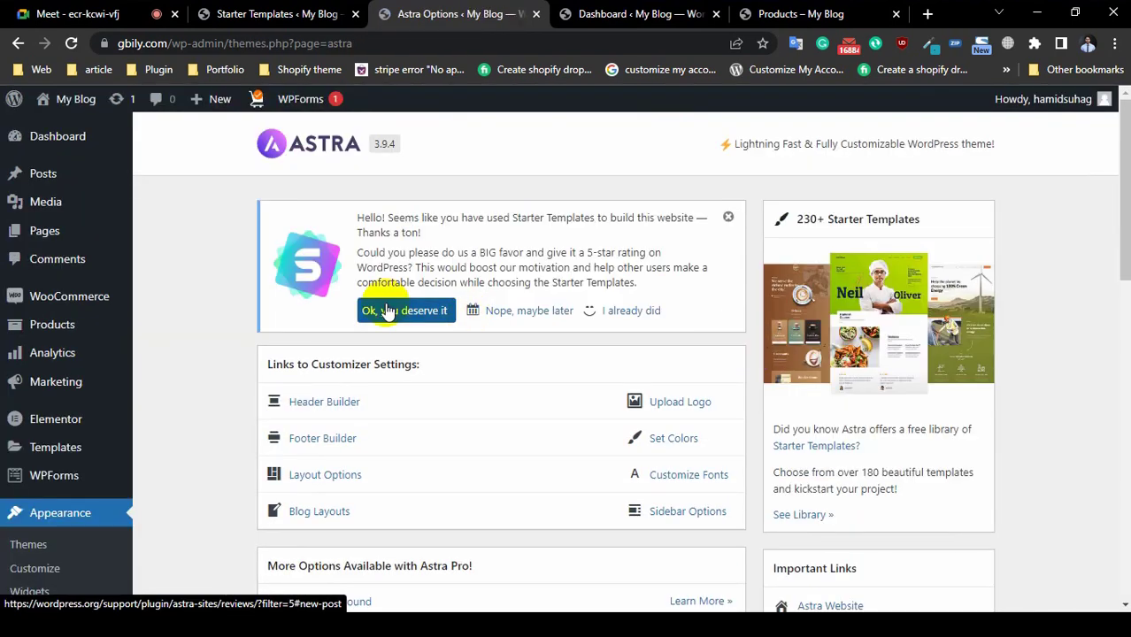
pyautogui.scroll(-2, 387, 311)
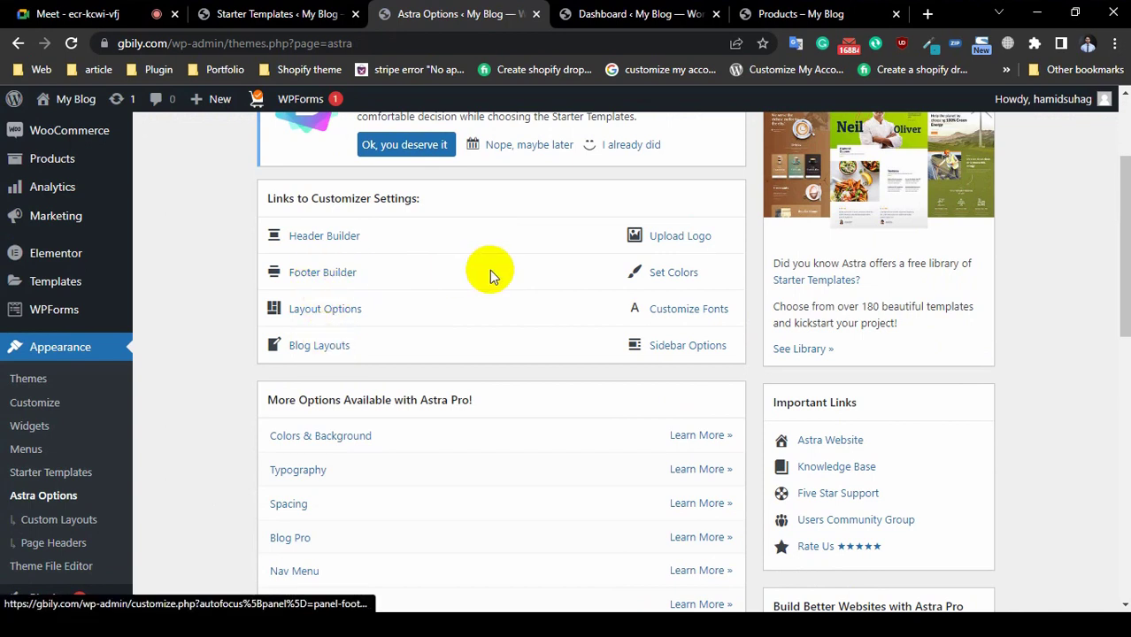
pyautogui.click(336, 276)
# Step: Switch between the Dashboard, Customizer and Shop tabs while the Customizer loads
pyautogui.click(664, 23)
pyautogui.click(814, 16)
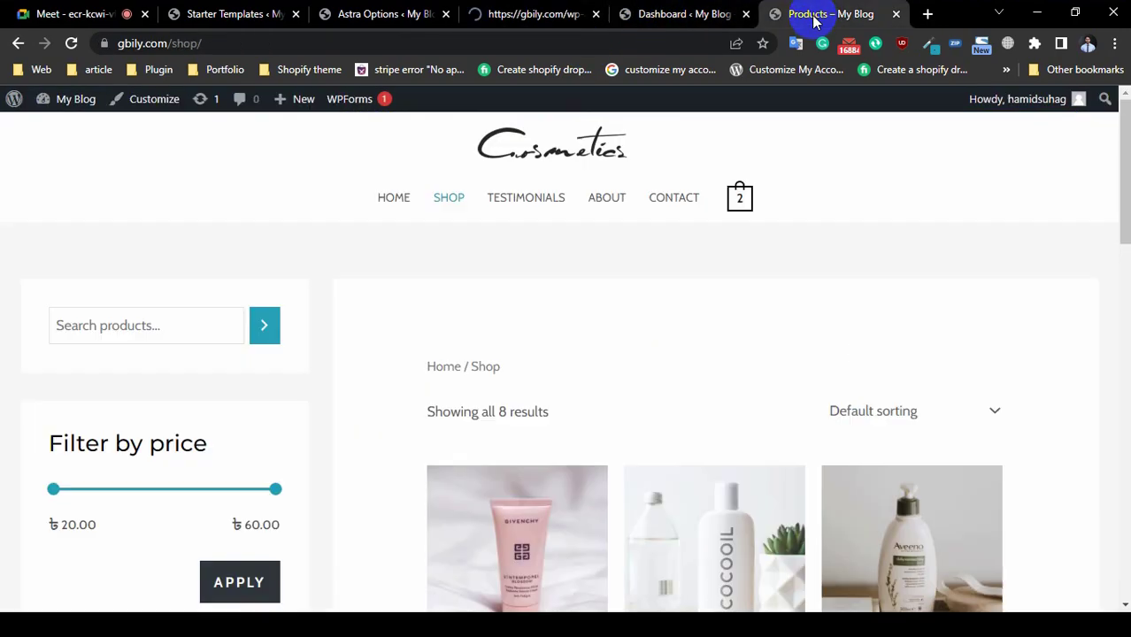
pyautogui.click(526, 15)
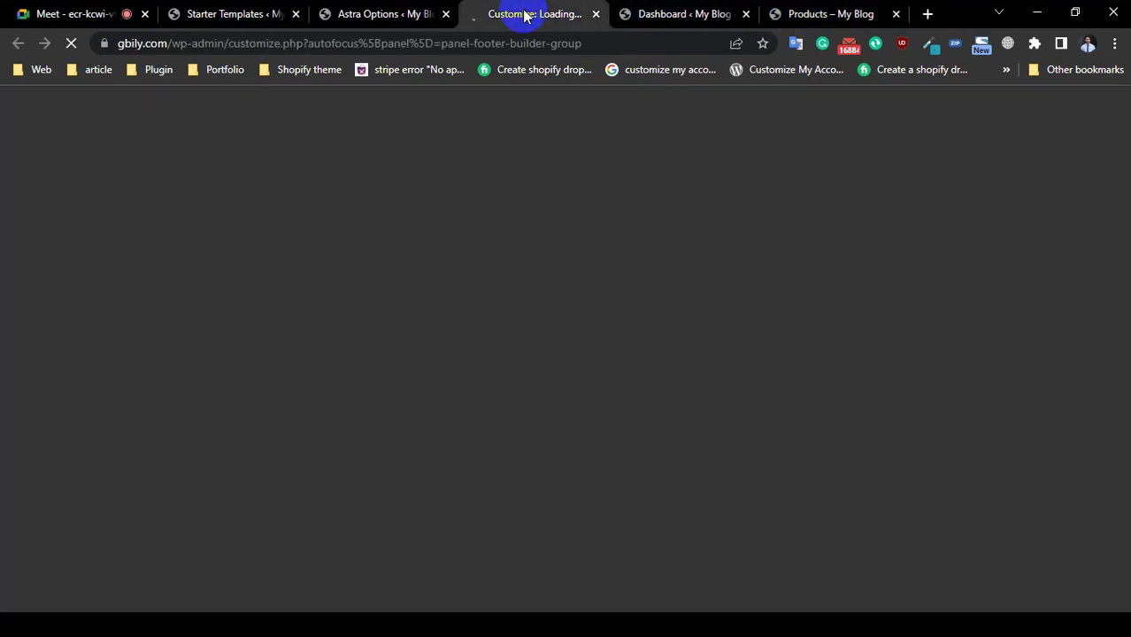
pyautogui.click(655, 15)
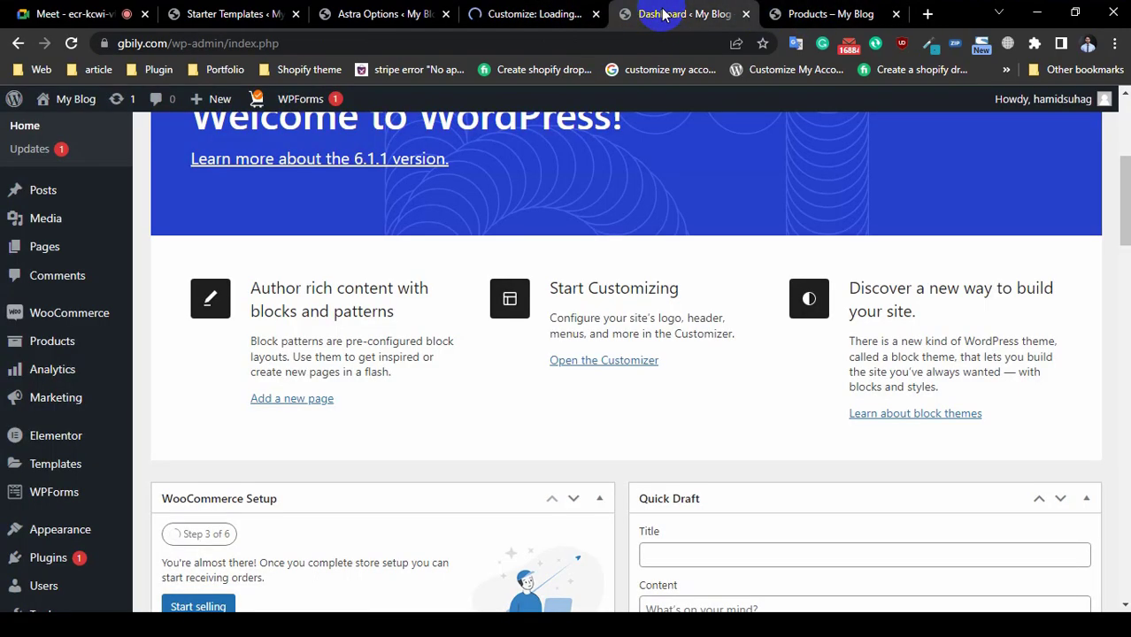
pyautogui.click(808, 16)
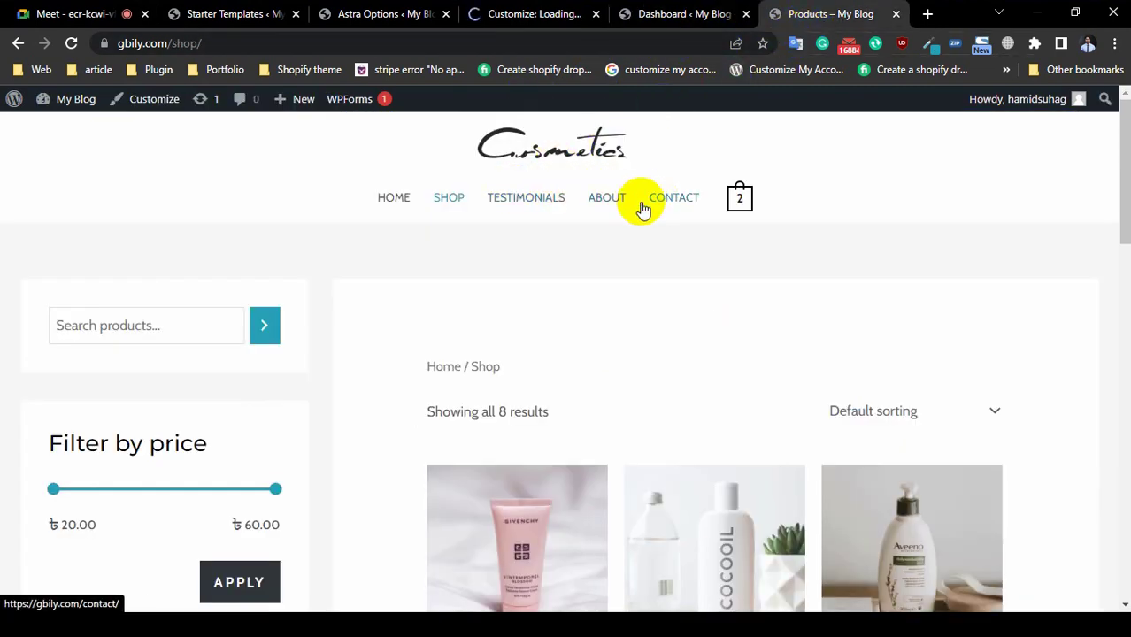
# Step: Leave the Shop page and return to the admin Dashboard, heading for Products in the sidebar
pyautogui.scroll(-1, 361, 309)
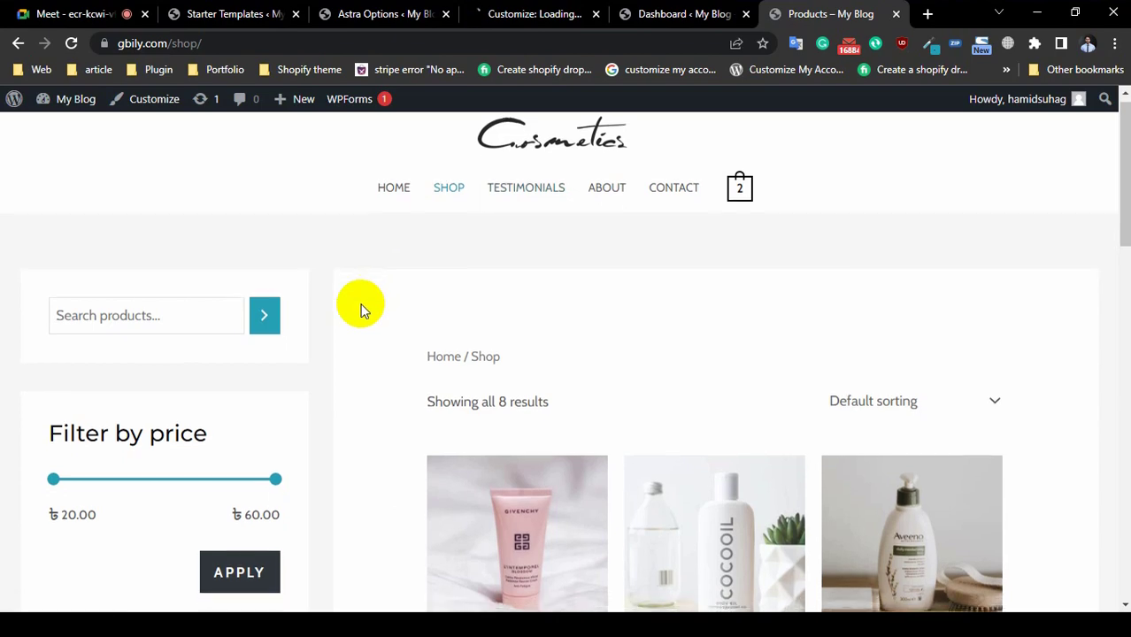
pyautogui.scroll(-5, 361, 310)
pyautogui.scroll(5, 215, 222)
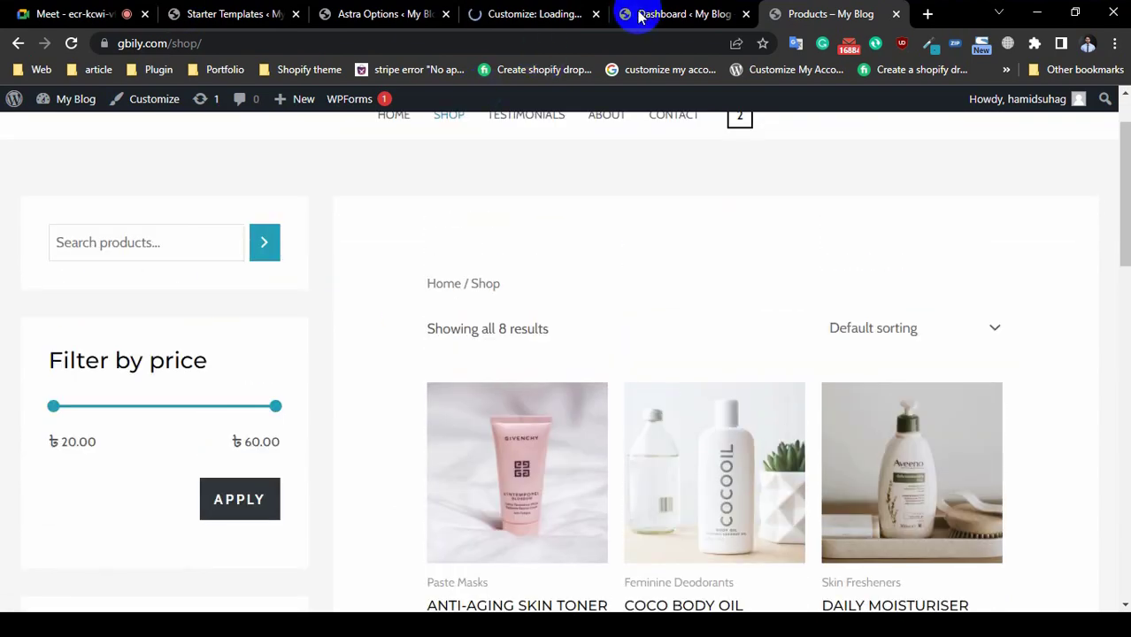
pyautogui.click(646, 15)
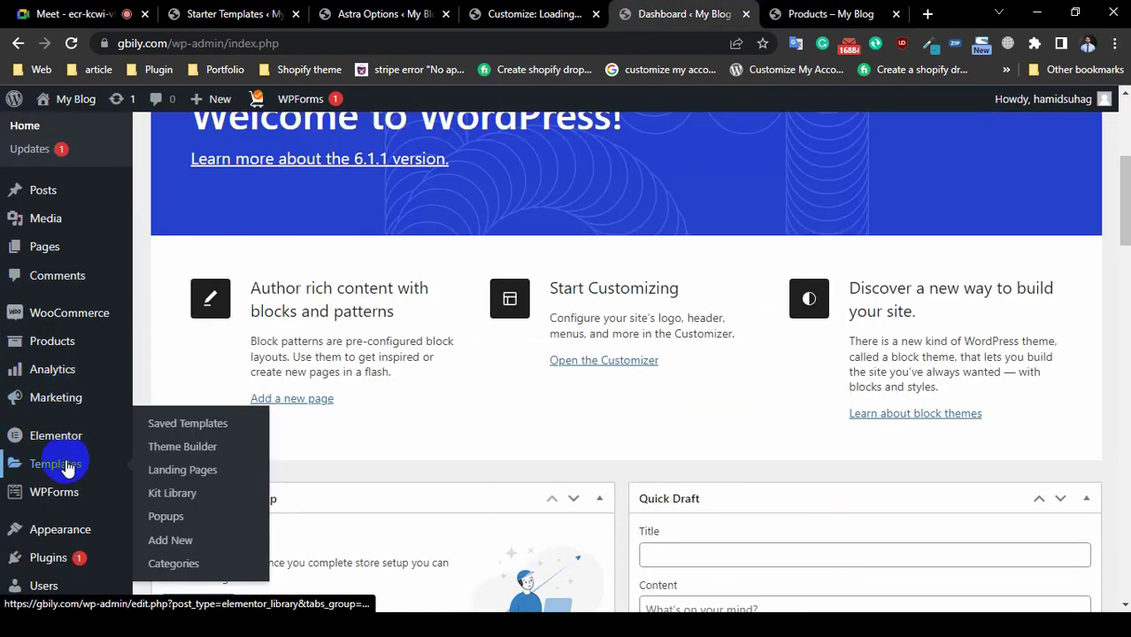
pyautogui.moveTo(41, 344)
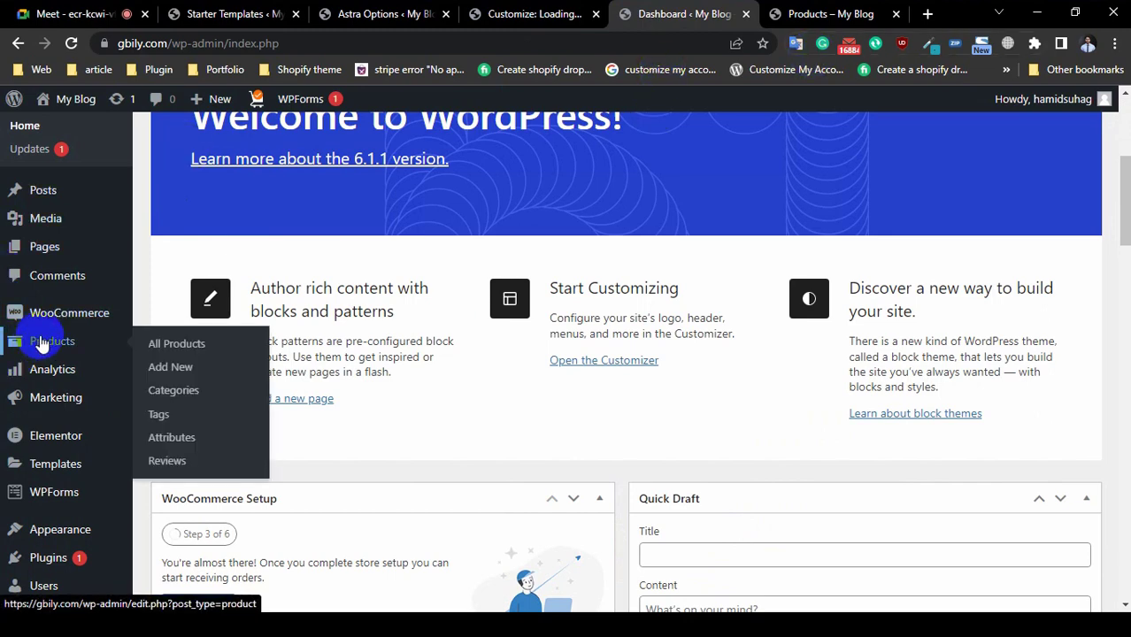
pyautogui.moveTo(60, 319)
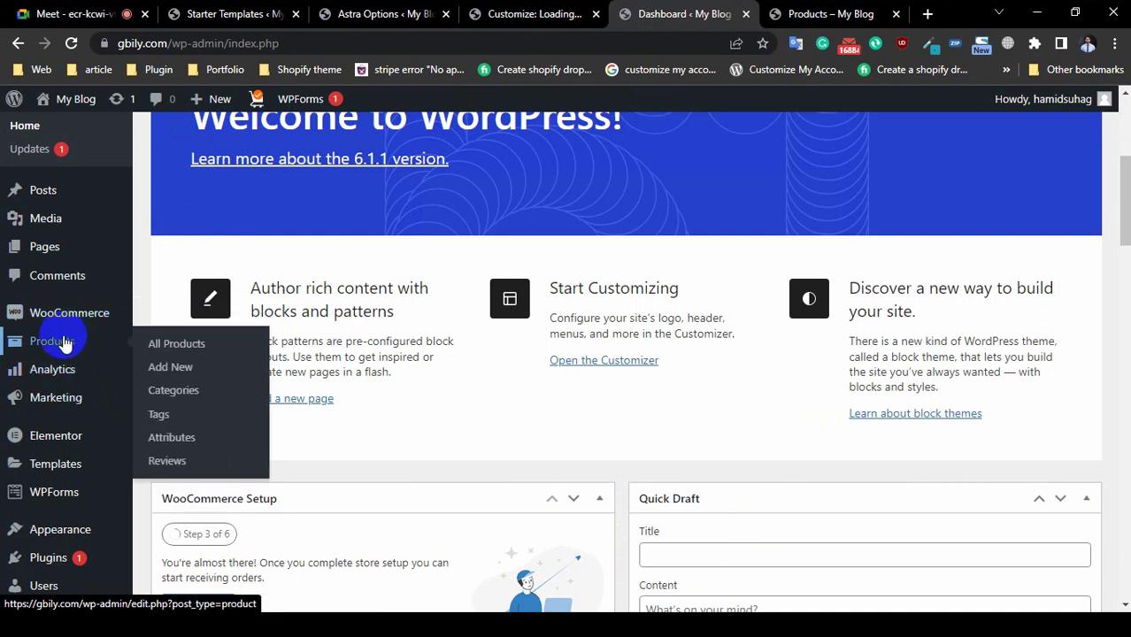
pyautogui.click(179, 396)
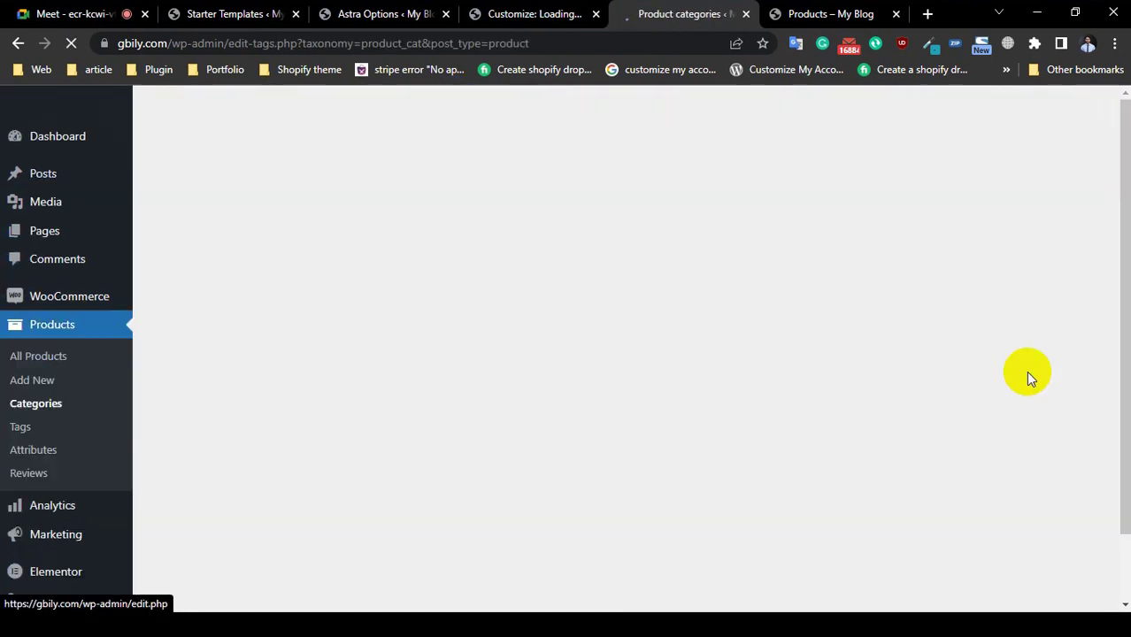
pyautogui.scroll(-3, 551, 375)
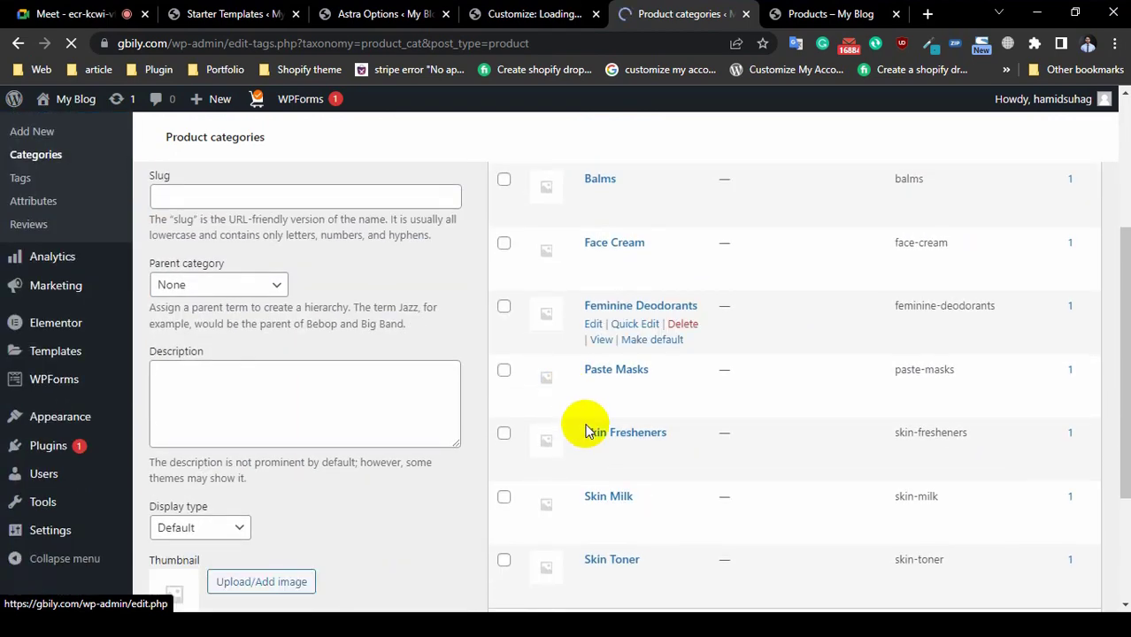
pyautogui.scroll(-2, 605, 336)
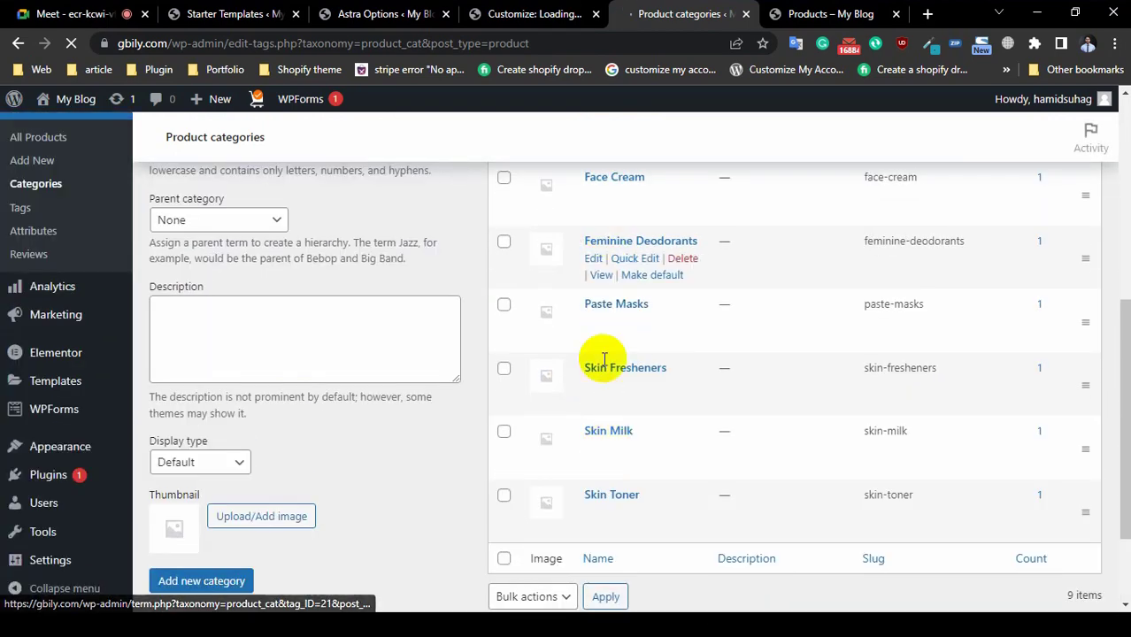
pyautogui.click(787, 25)
pyautogui.scroll(2, 302, 280)
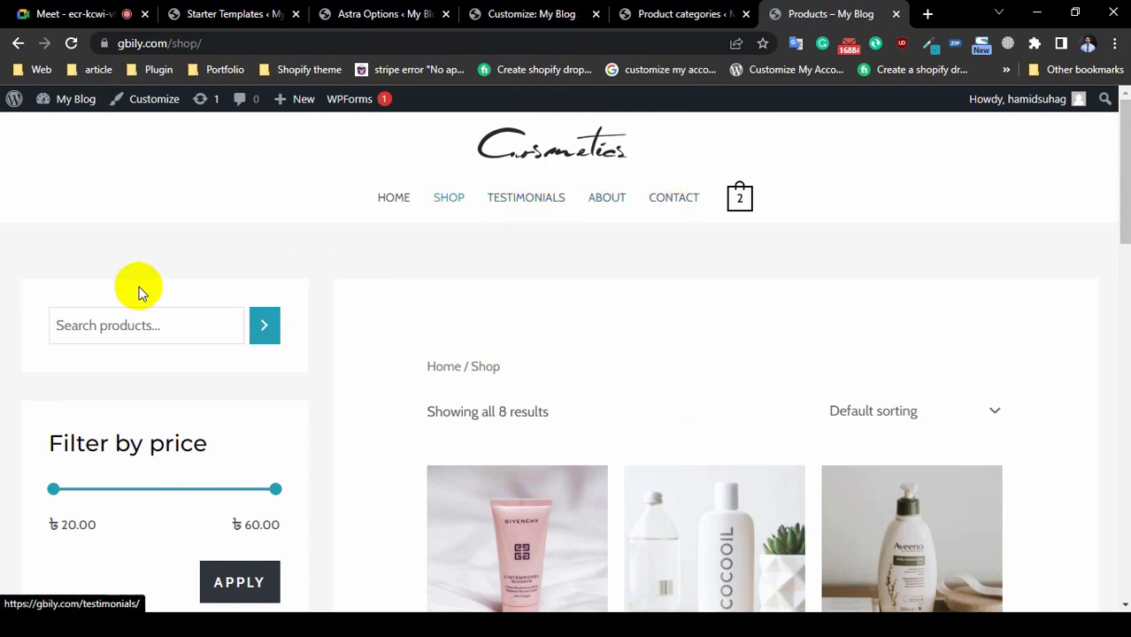
pyautogui.scroll(-10, 124, 301)
pyautogui.scroll(10, 123, 316)
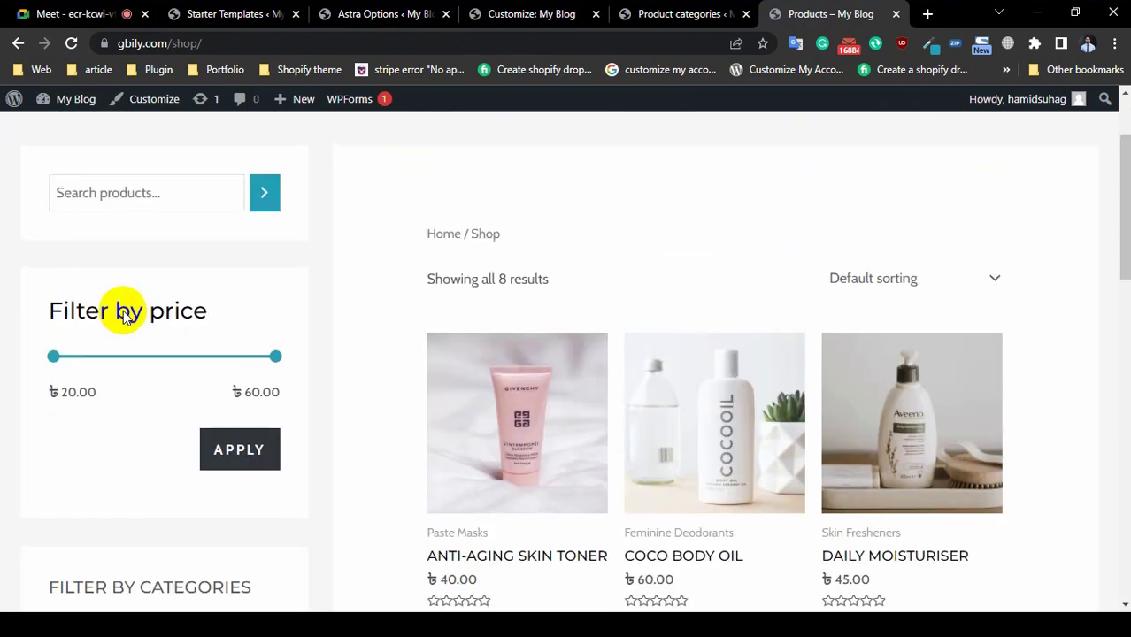
pyautogui.click(376, 218)
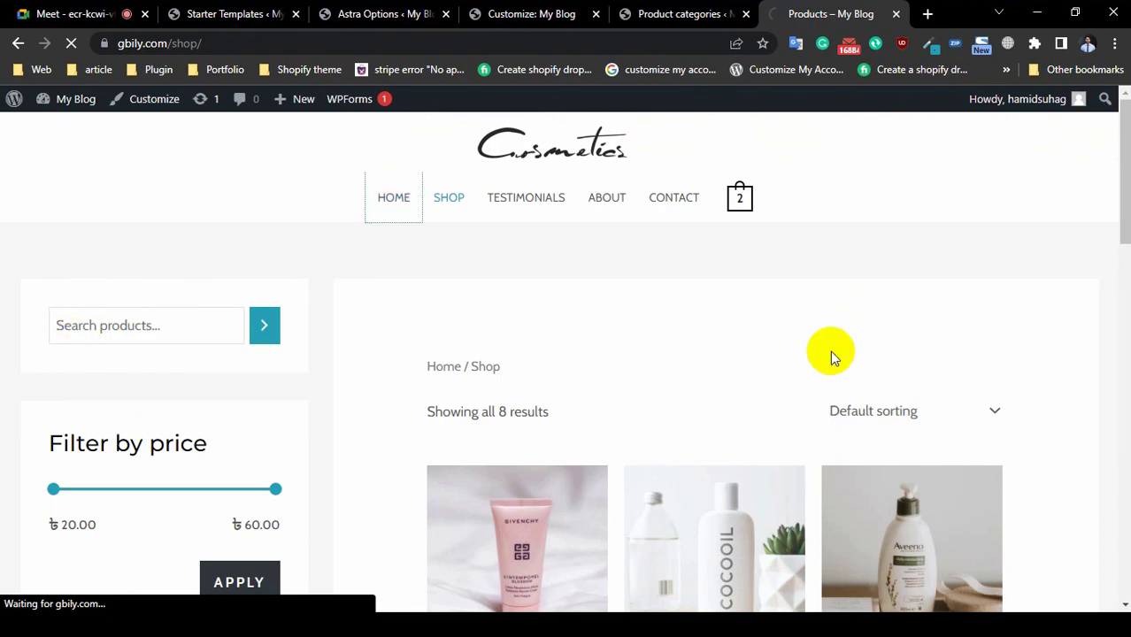
pyautogui.scroll(-10, 409, 400)
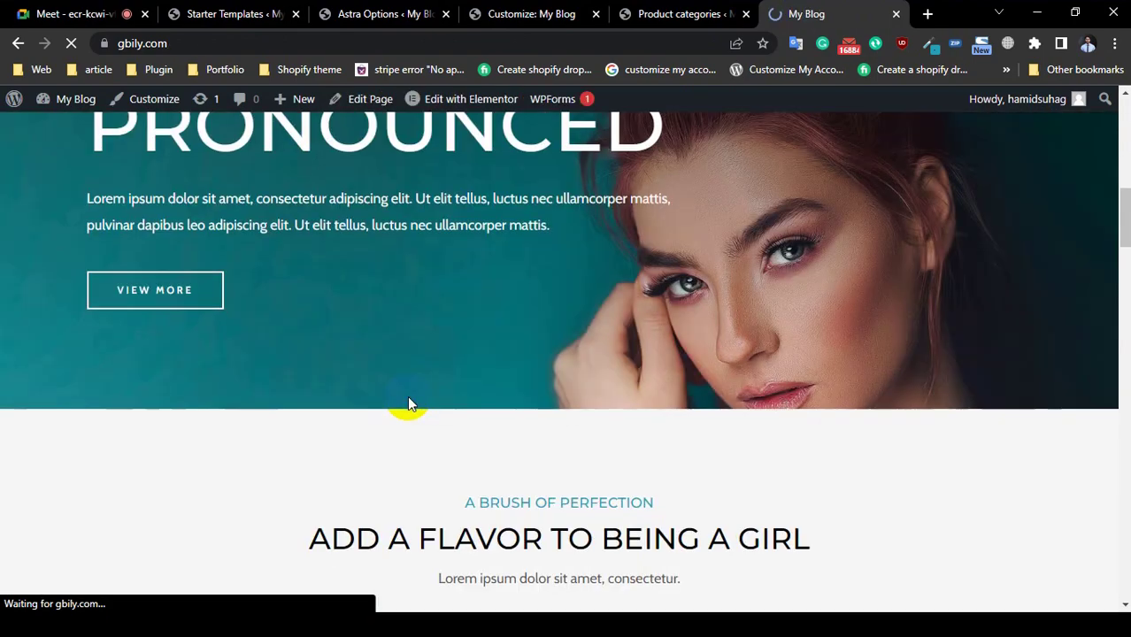
pyautogui.scroll(-15, 407, 396)
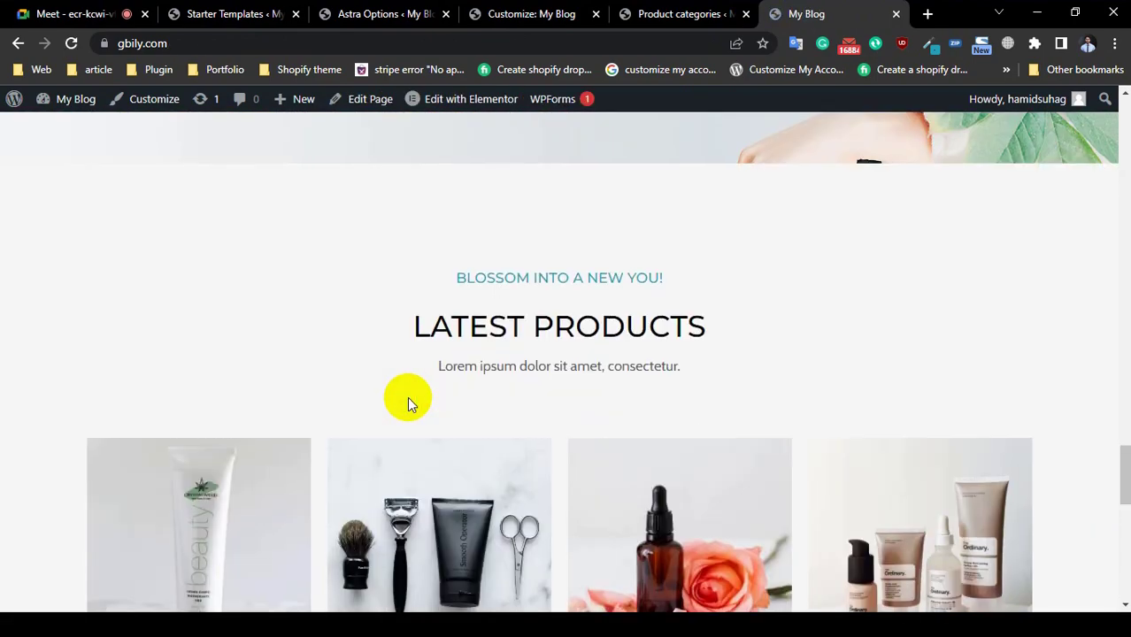
pyautogui.click(655, 15)
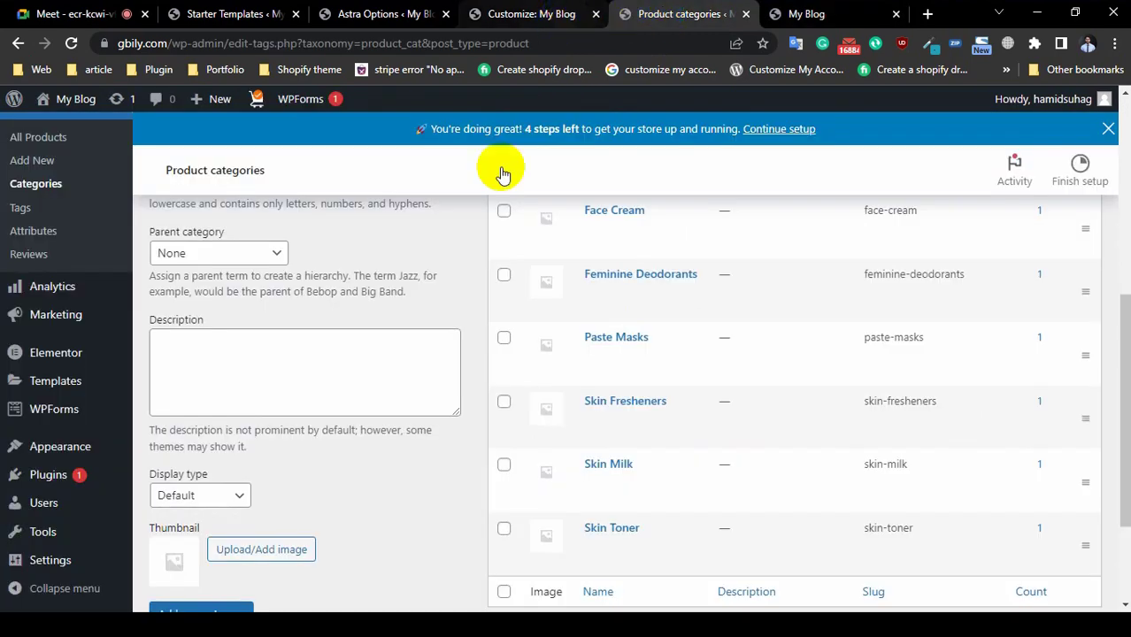
pyautogui.scroll(4, 474, 332)
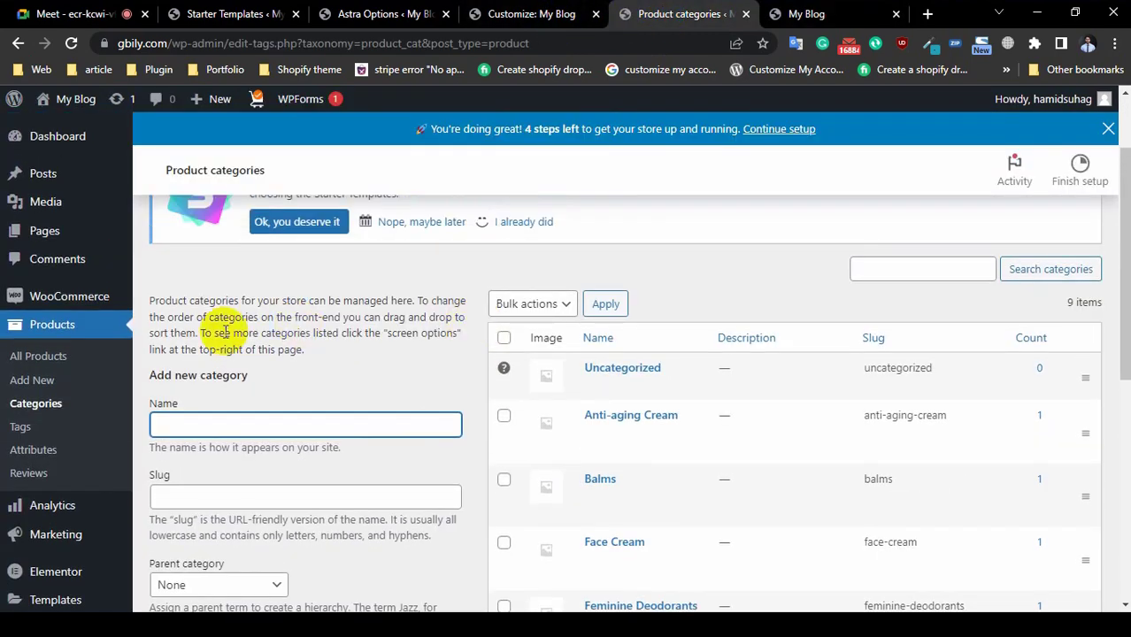
pyautogui.scroll(-3, 588, 421)
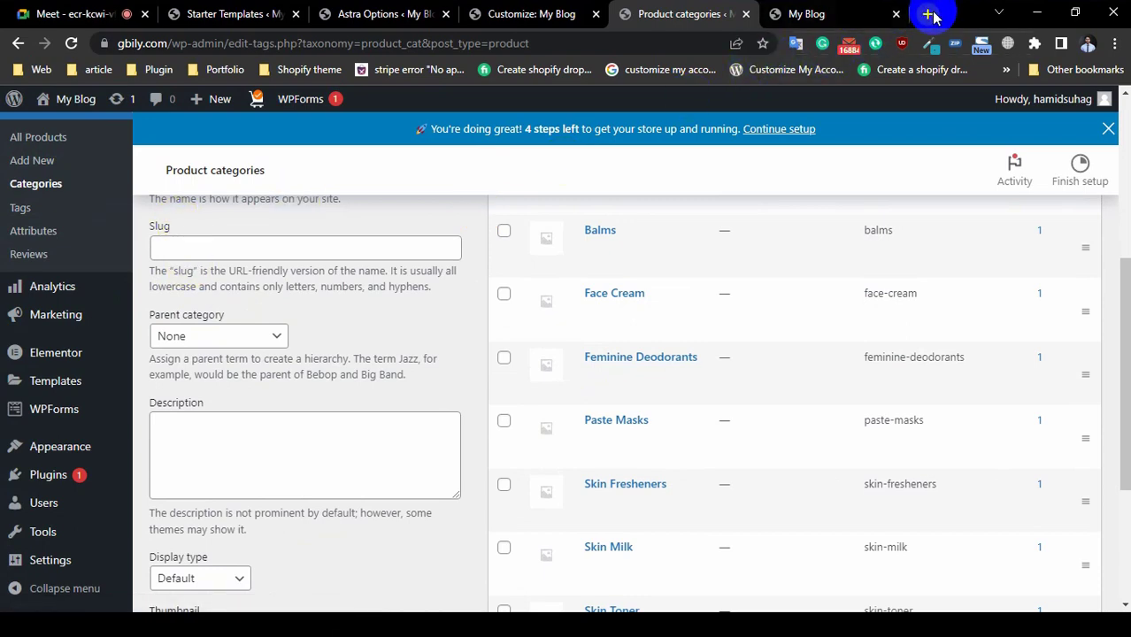
# Step: Fill the new category's Slug and Name fields with 'fabrics'
pyautogui.click(253, 245)
pyautogui.scroll(3, 252, 245)
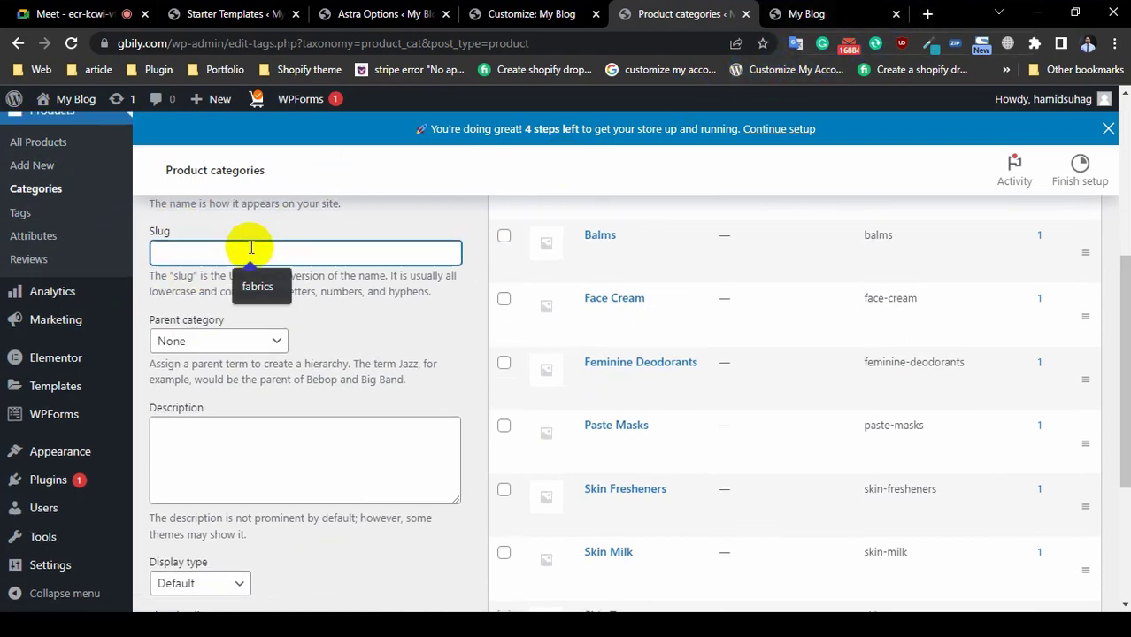
pyautogui.click(219, 427)
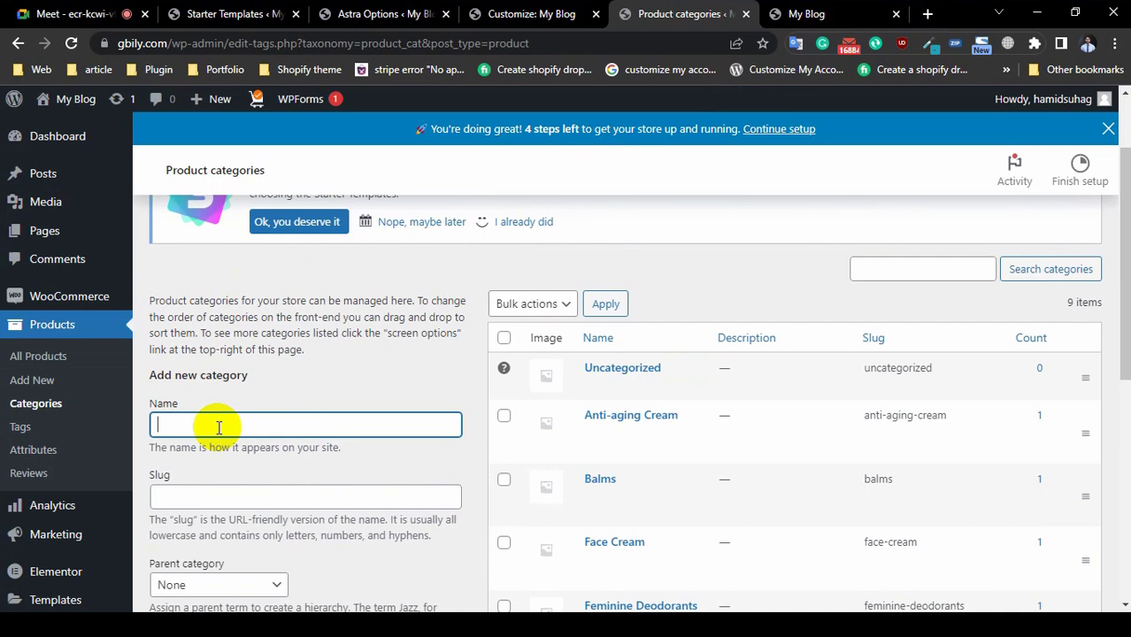
pyautogui.click(206, 497)
pyautogui.click(256, 534)
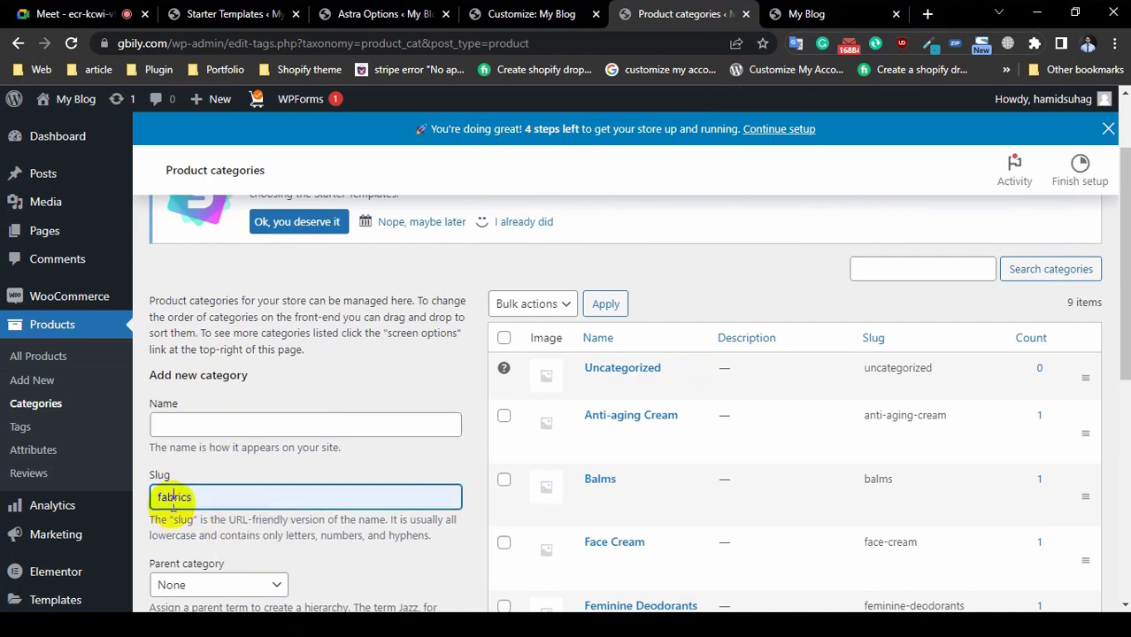
pyautogui.rightClick(173, 500)
pyautogui.click(252, 229)
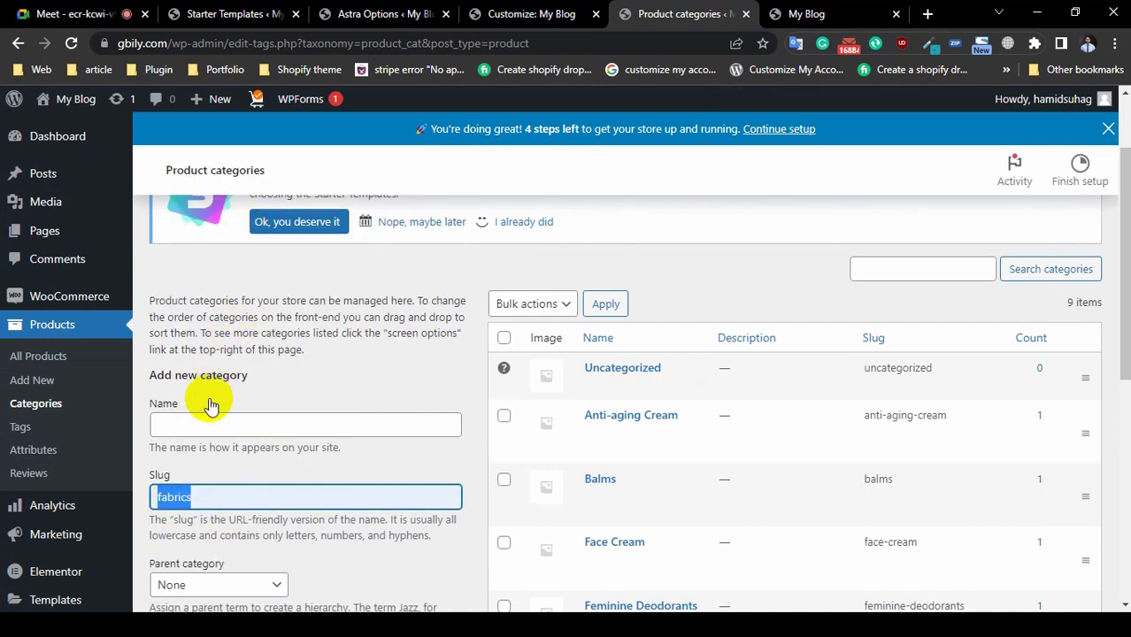
pyautogui.click(208, 420)
pyautogui.hotkey('ctrl', 'v')
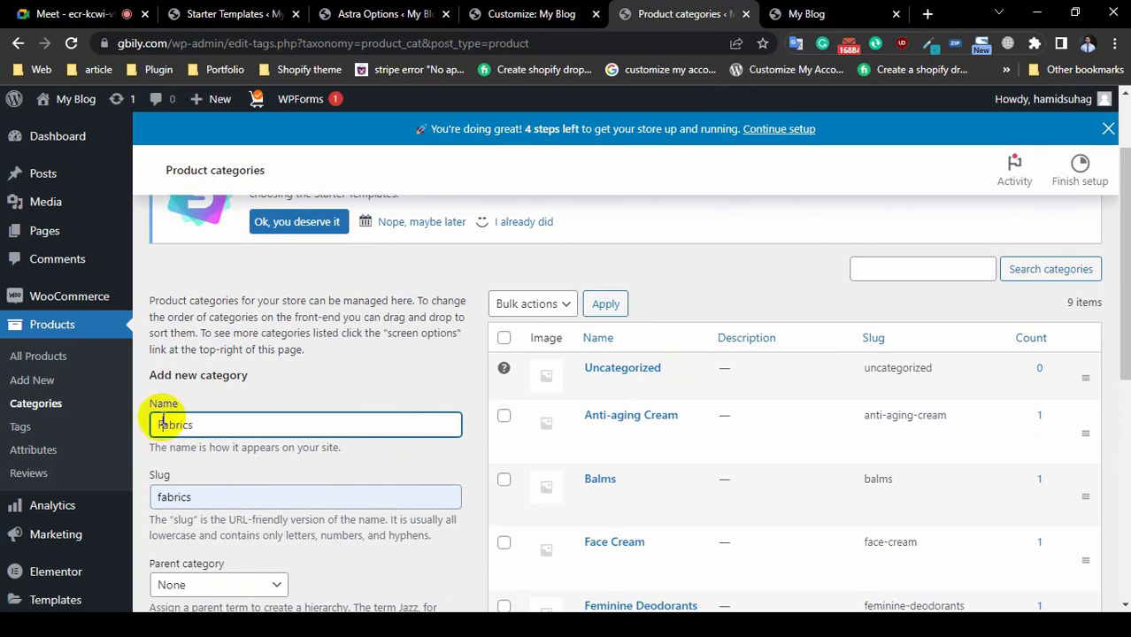
# Step: Leave the description empty and Display type at Default, then review the 9-category list
pyautogui.scroll(-2, 163, 423)
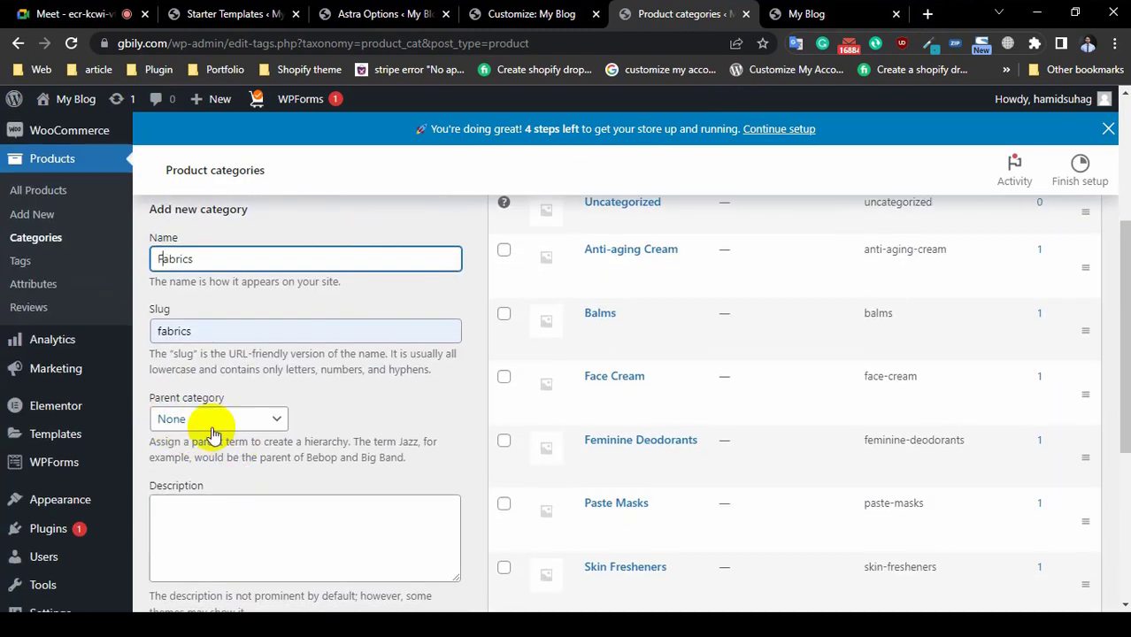
pyautogui.scroll(-5, 323, 403)
pyautogui.scroll(3, 327, 403)
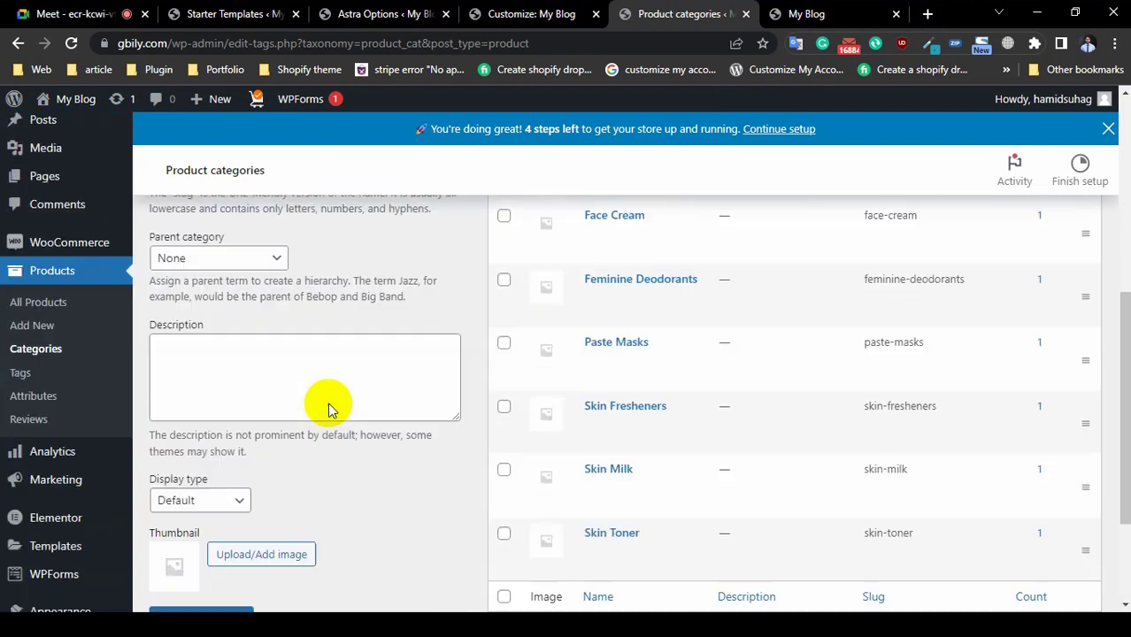
pyautogui.click(211, 371)
pyautogui.scroll(-2, 211, 371)
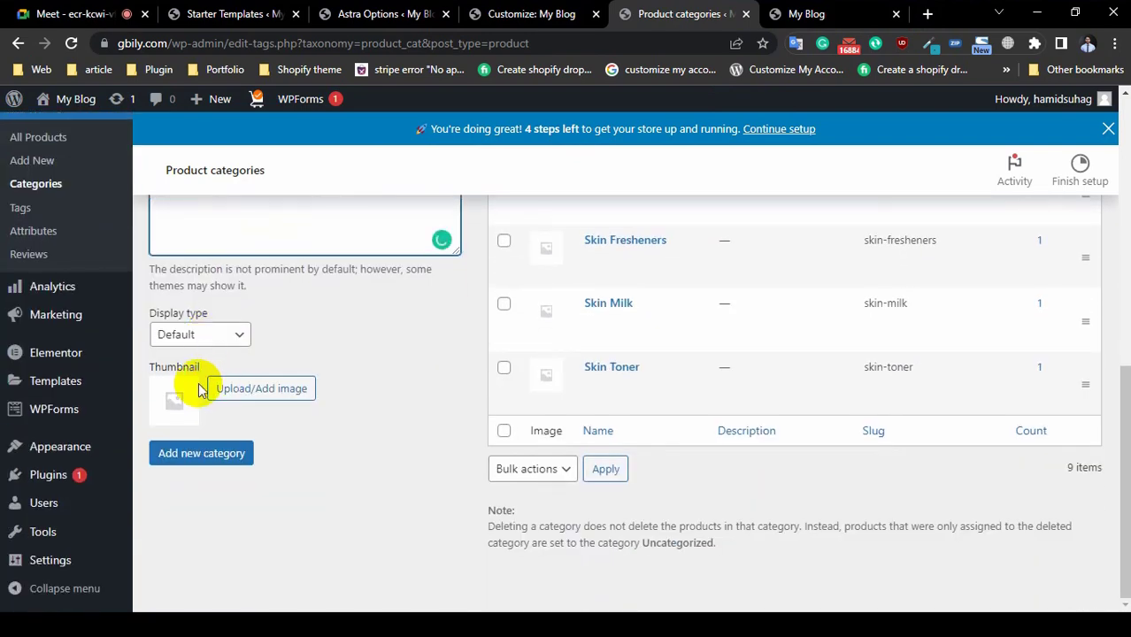
pyautogui.click(214, 337)
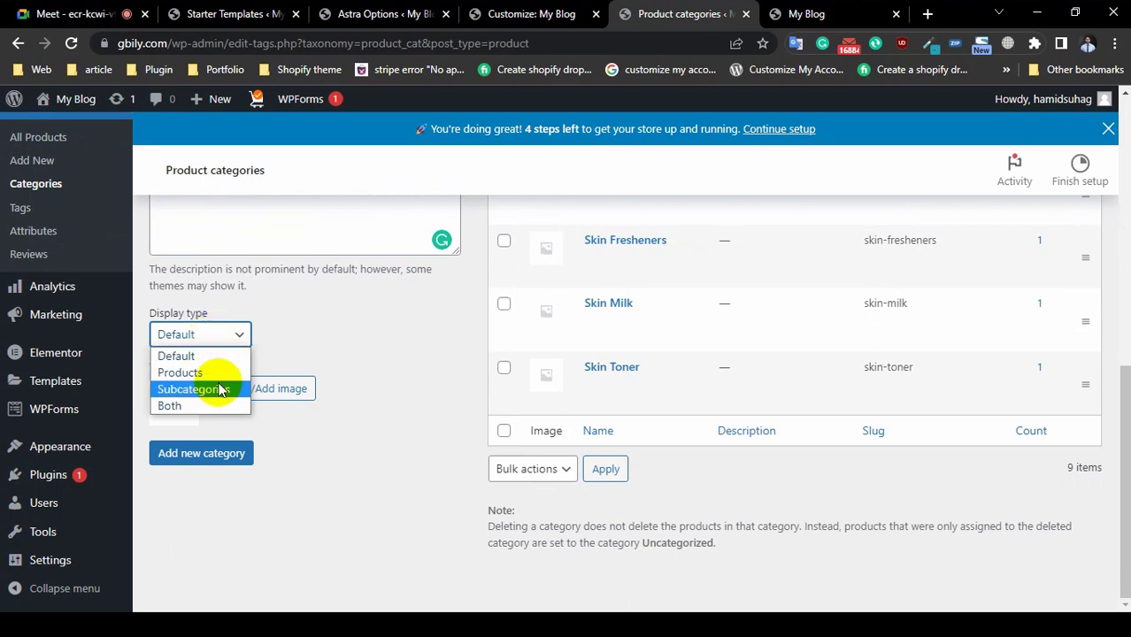
pyautogui.click(396, 320)
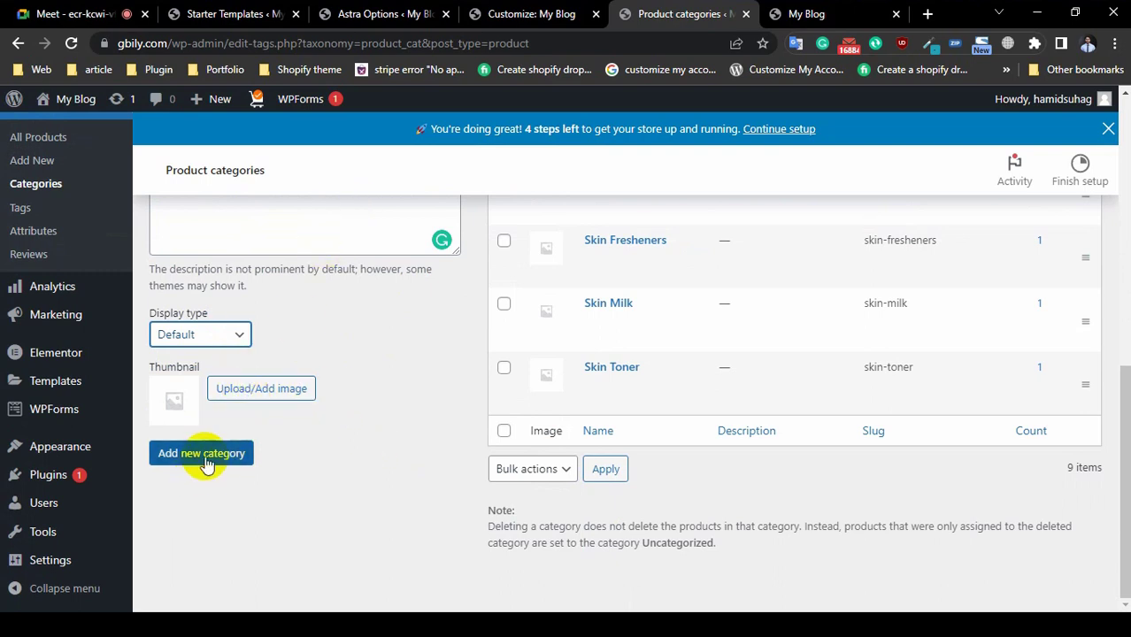
pyautogui.scroll(4, 796, 481)
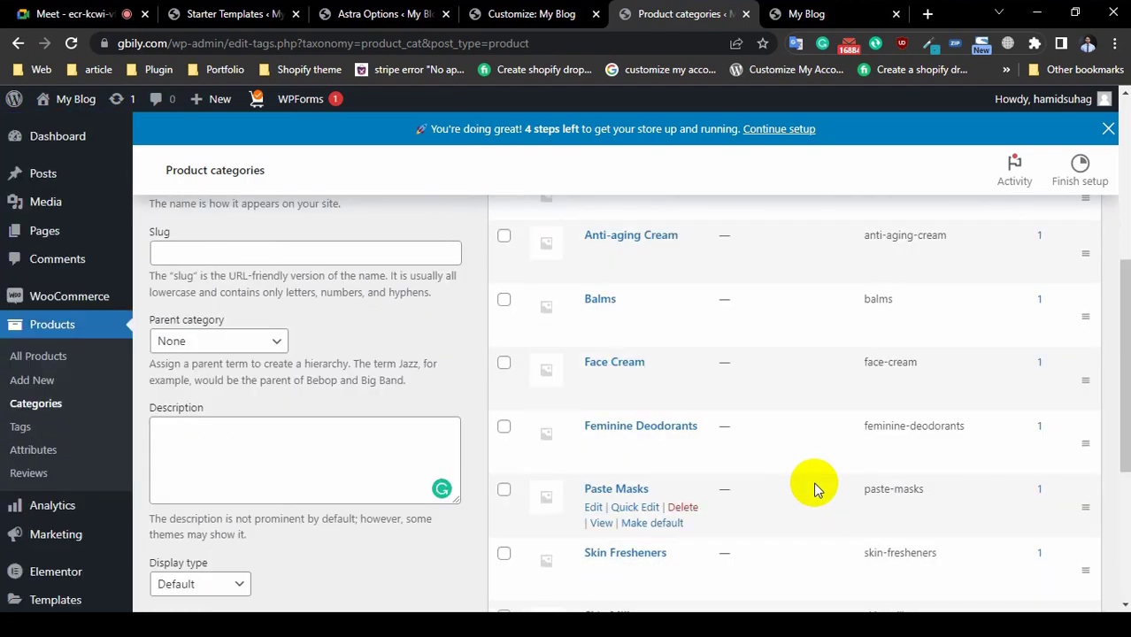
pyautogui.scroll(4, 810, 477)
pyautogui.scroll(-3, 813, 481)
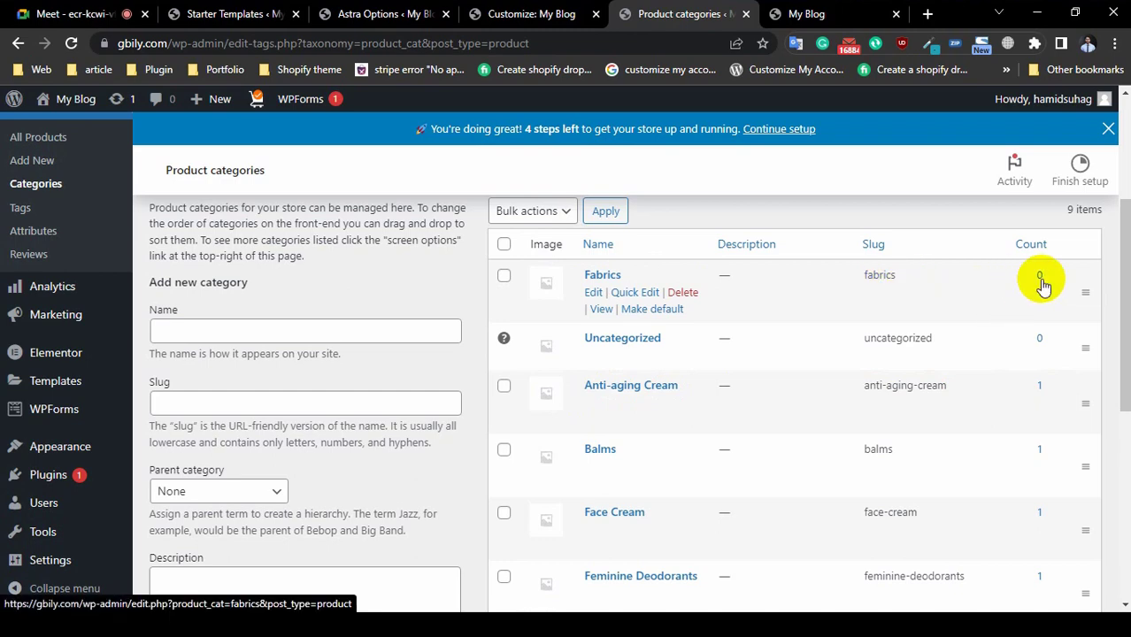
pyautogui.scroll(-5, 816, 386)
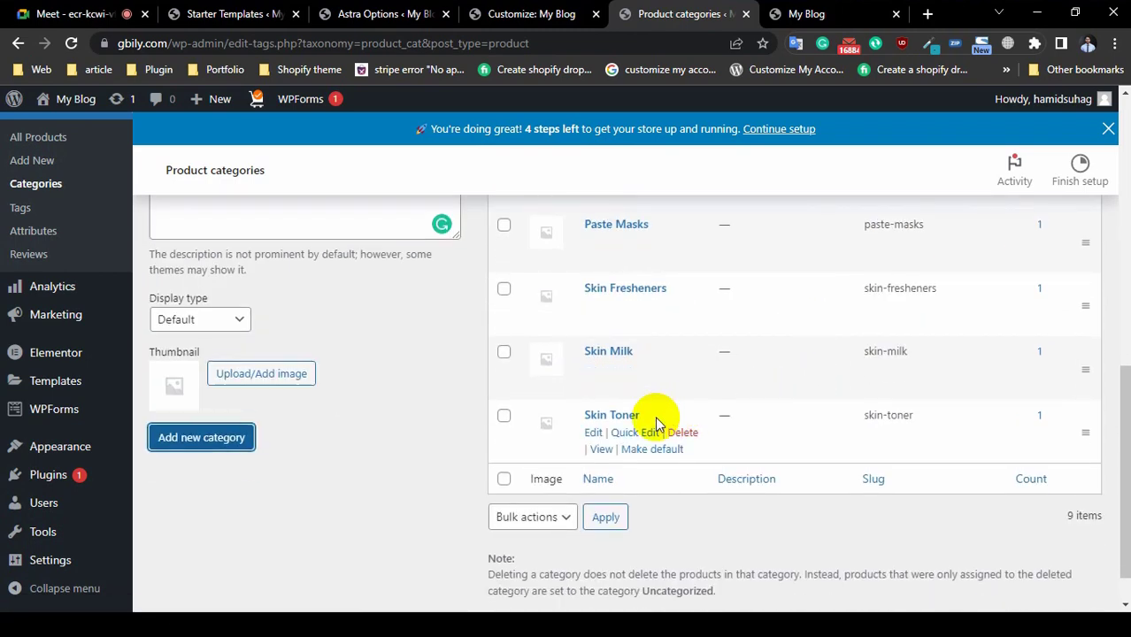
pyautogui.scroll(1, 354, 413)
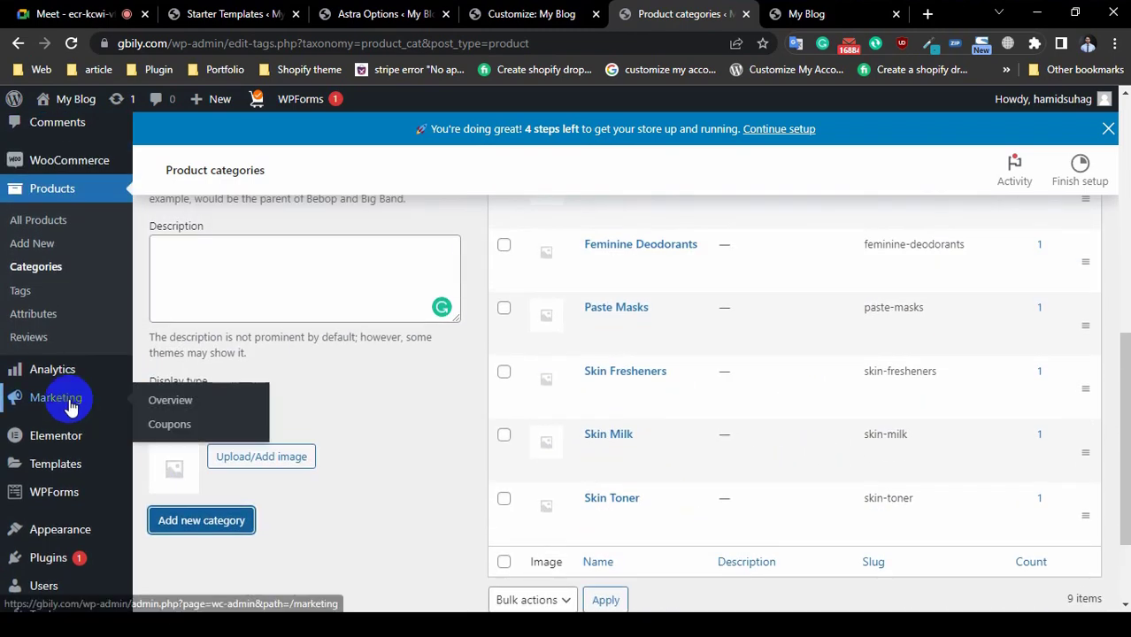
pyautogui.click(41, 245)
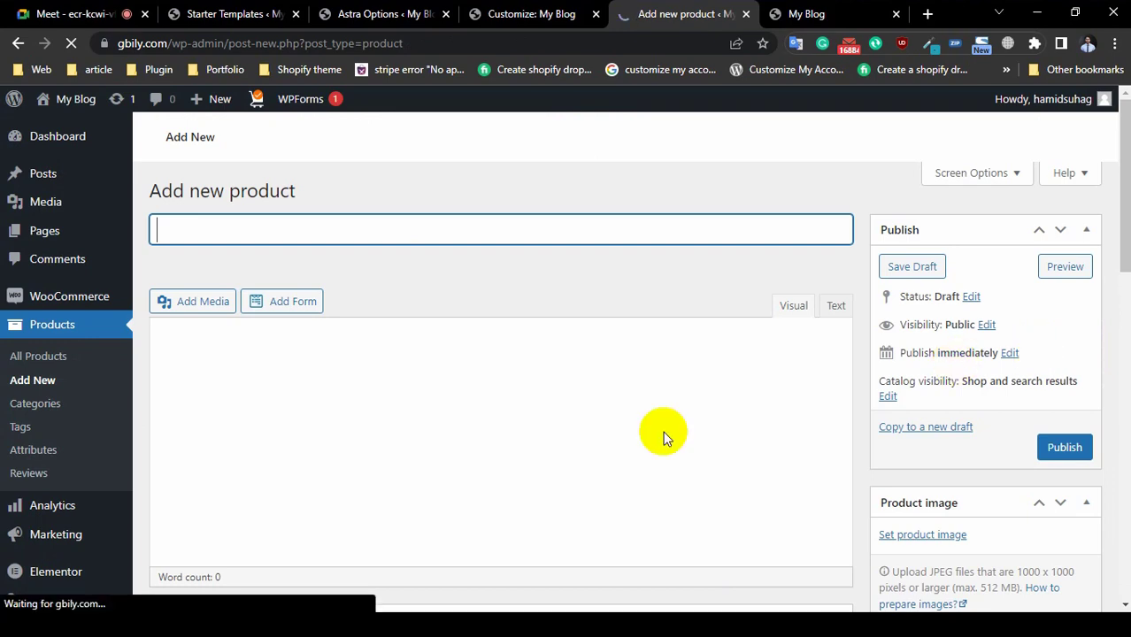
pyautogui.scroll(-3, 435, 464)
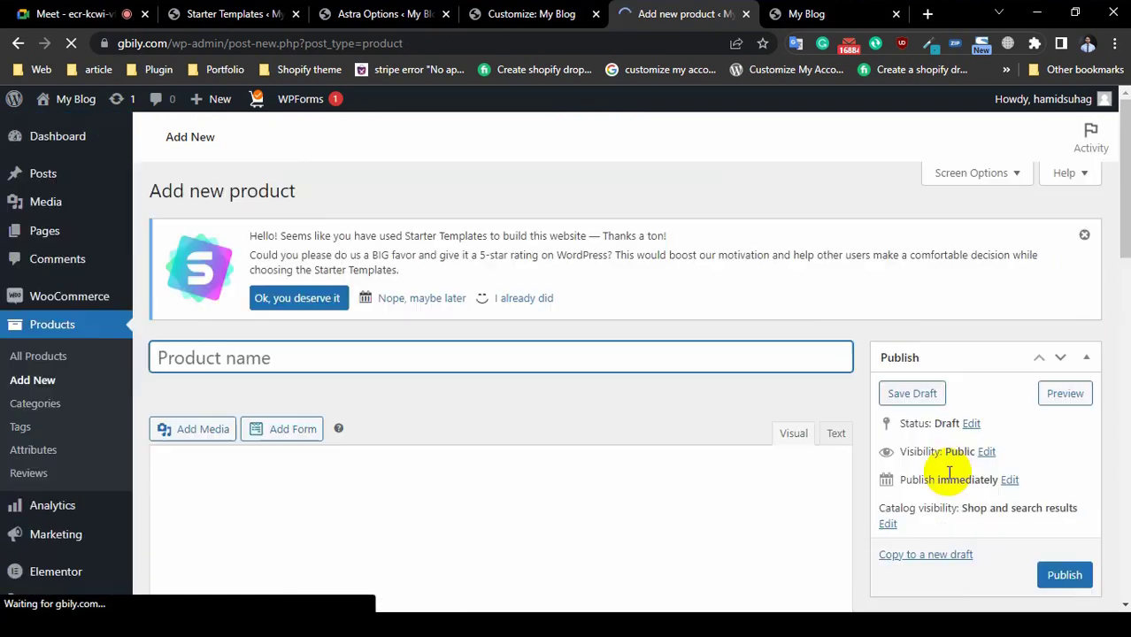
pyautogui.scroll(-5, 947, 435)
pyautogui.scroll(-2, 916, 456)
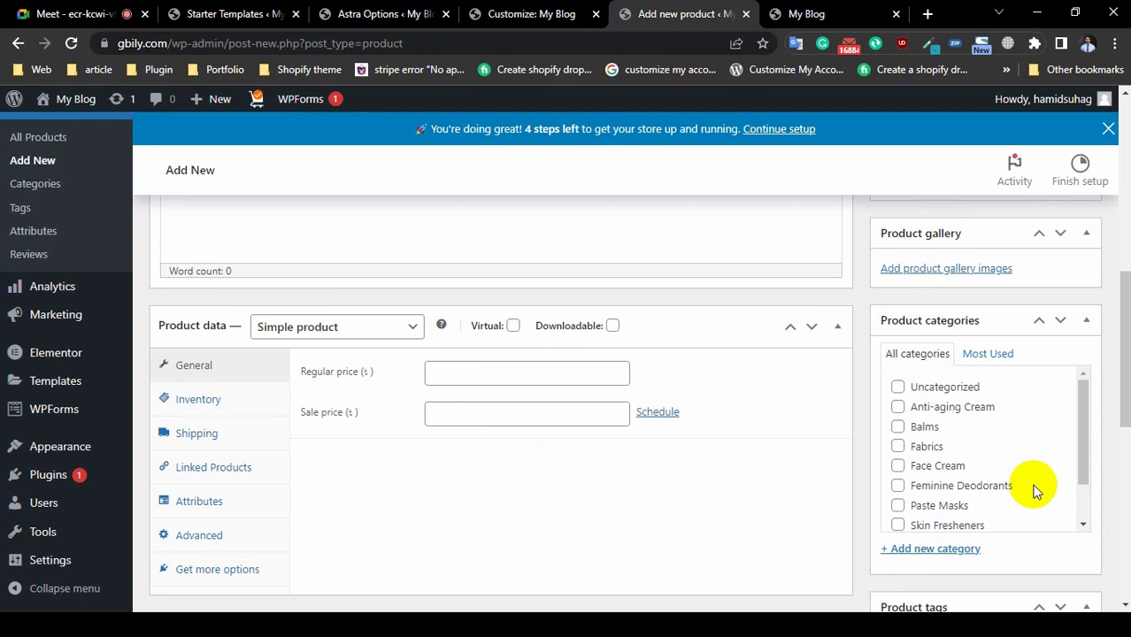
pyautogui.scroll(-2, 962, 458)
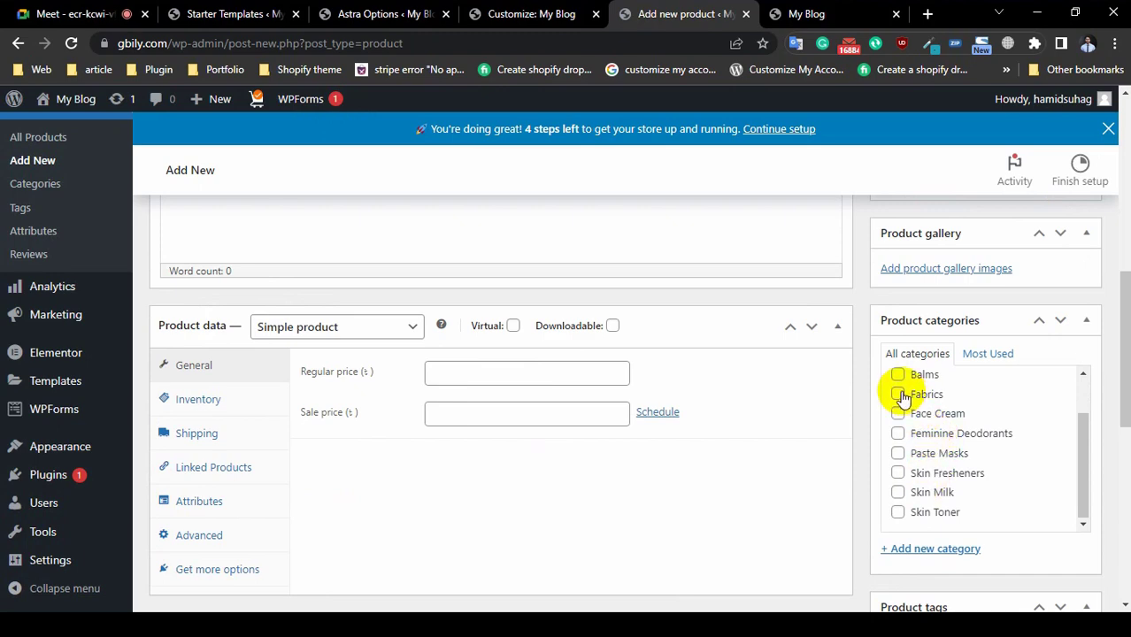
pyautogui.click(899, 394)
pyautogui.scroll(5, 502, 387)
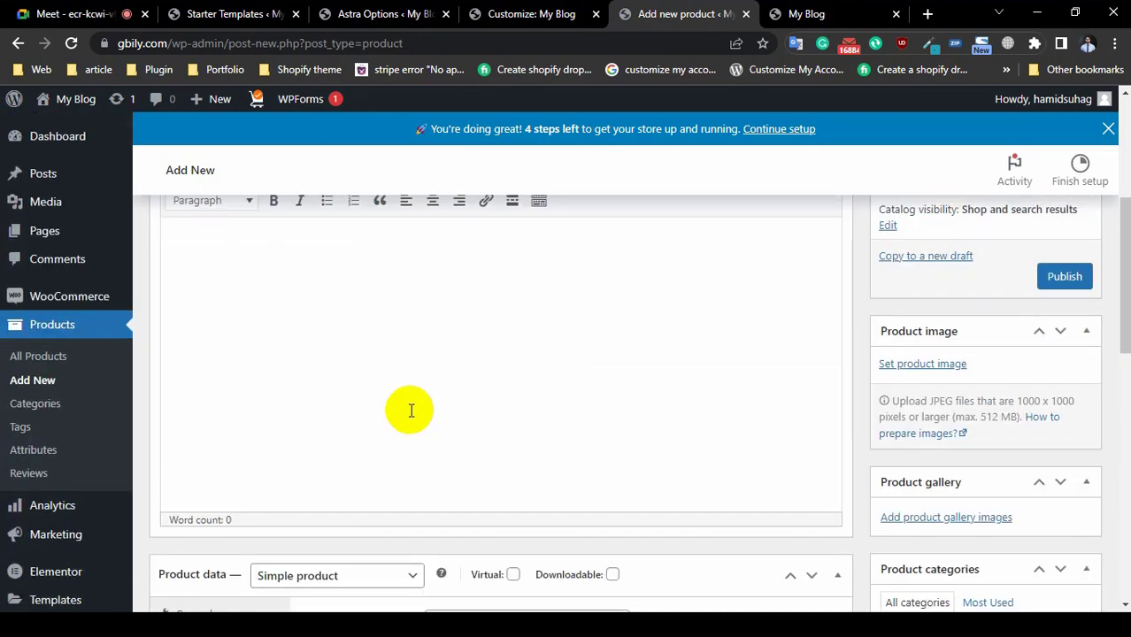
pyautogui.scroll(-5, 546, 495)
pyautogui.scroll(-5, 392, 461)
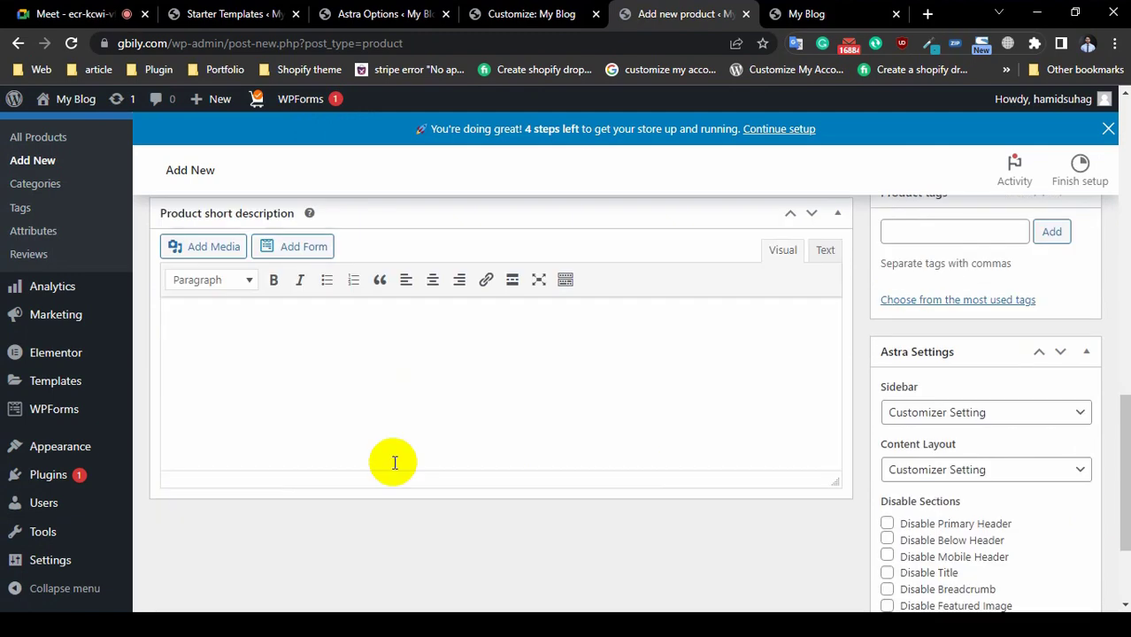
pyautogui.scroll(10, 479, 450)
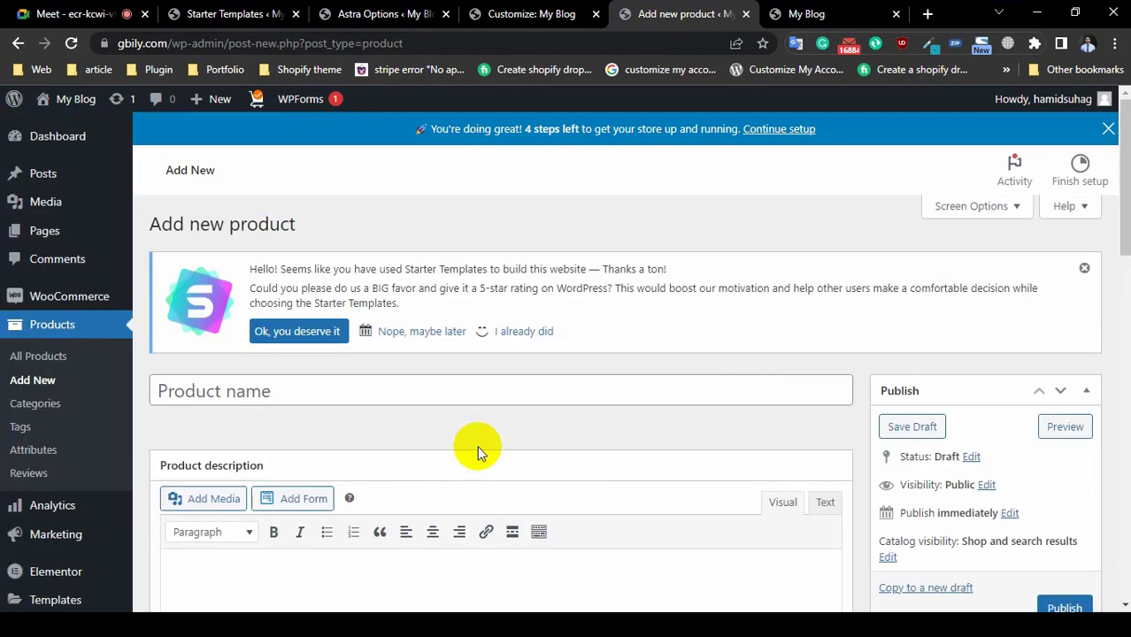
pyautogui.scroll(-4, 473, 450)
pyautogui.scroll(3, 606, 313)
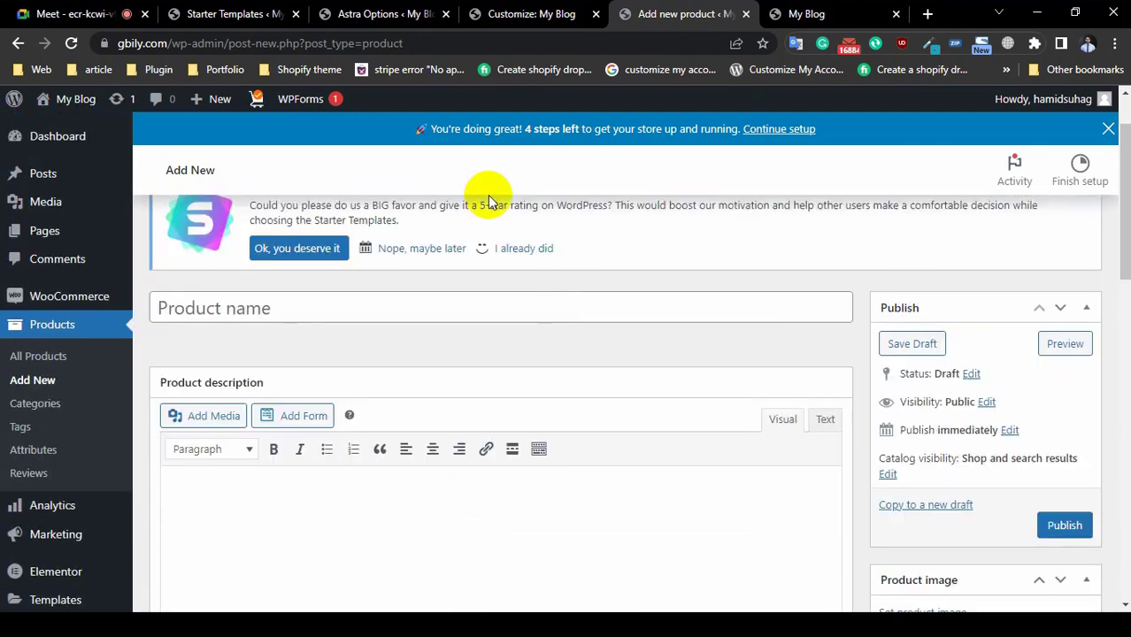
pyautogui.click(500, 13)
# Step: Open Astra's Footer Builder in the Customizer and select Widget 1 with its Contact Details block
pyautogui.click(426, 15)
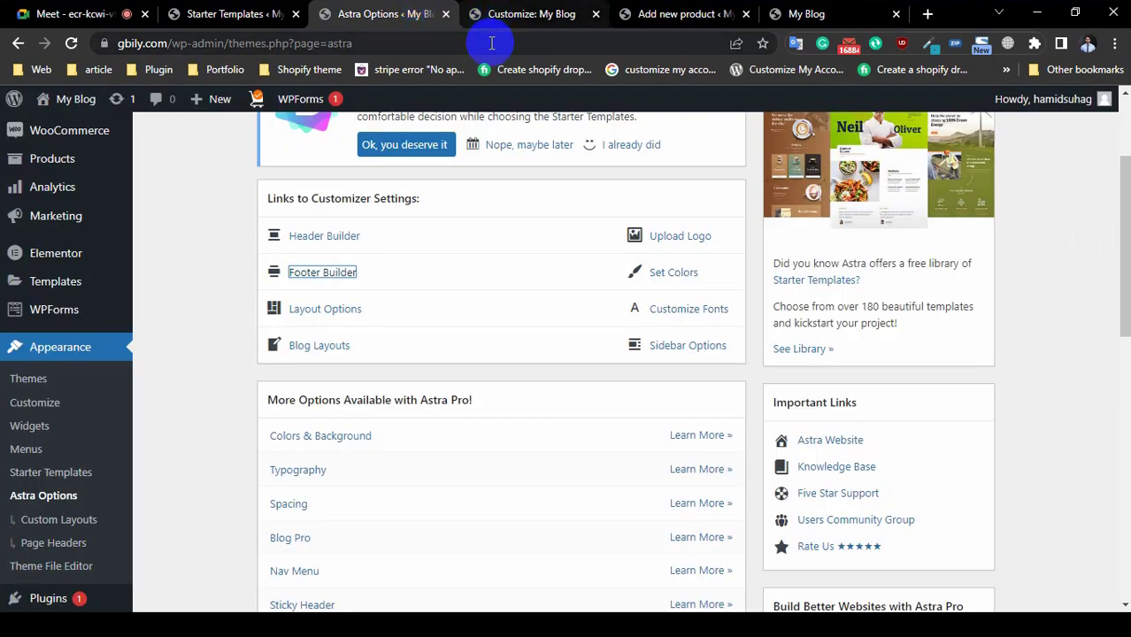
pyautogui.click(312, 280)
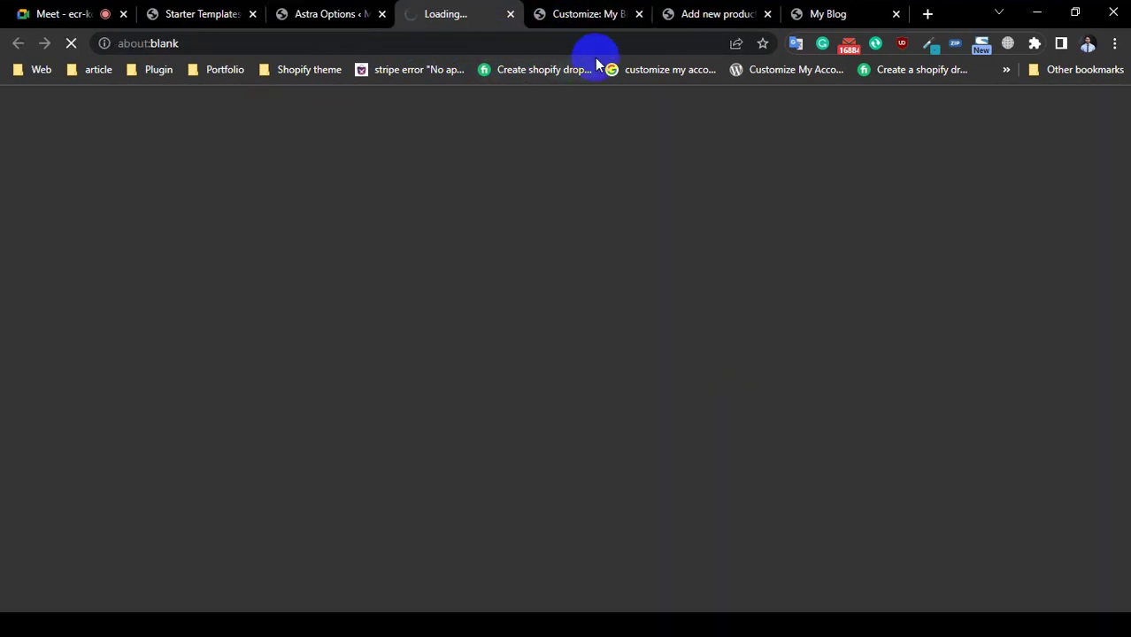
pyautogui.click(588, 16)
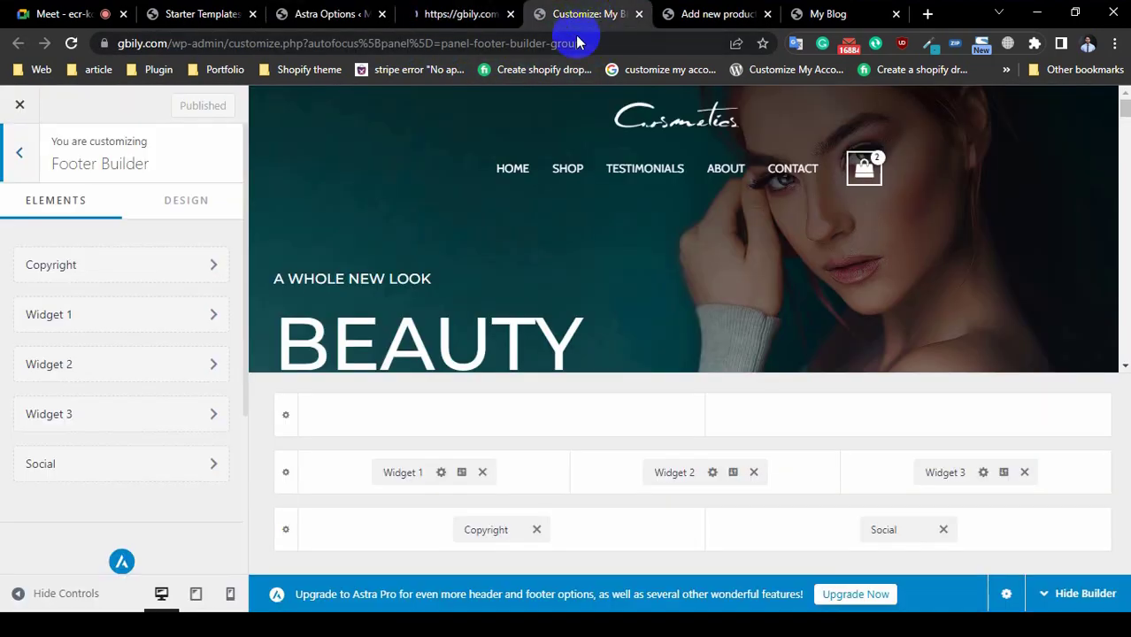
pyautogui.scroll(-5, 765, 359)
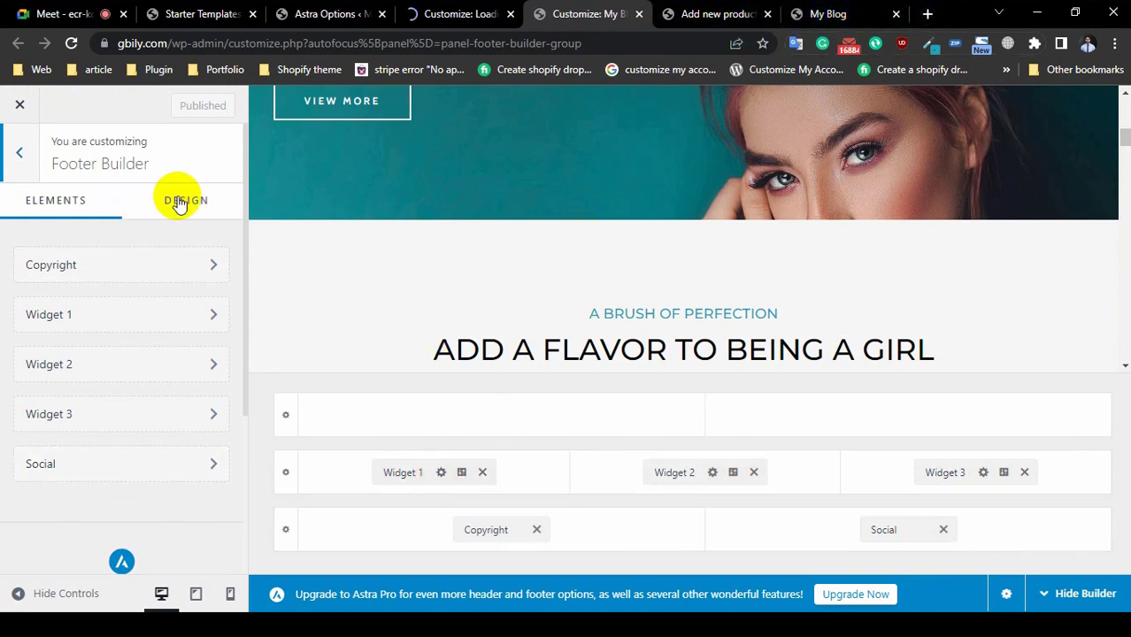
pyautogui.scroll(-1, 79, 372)
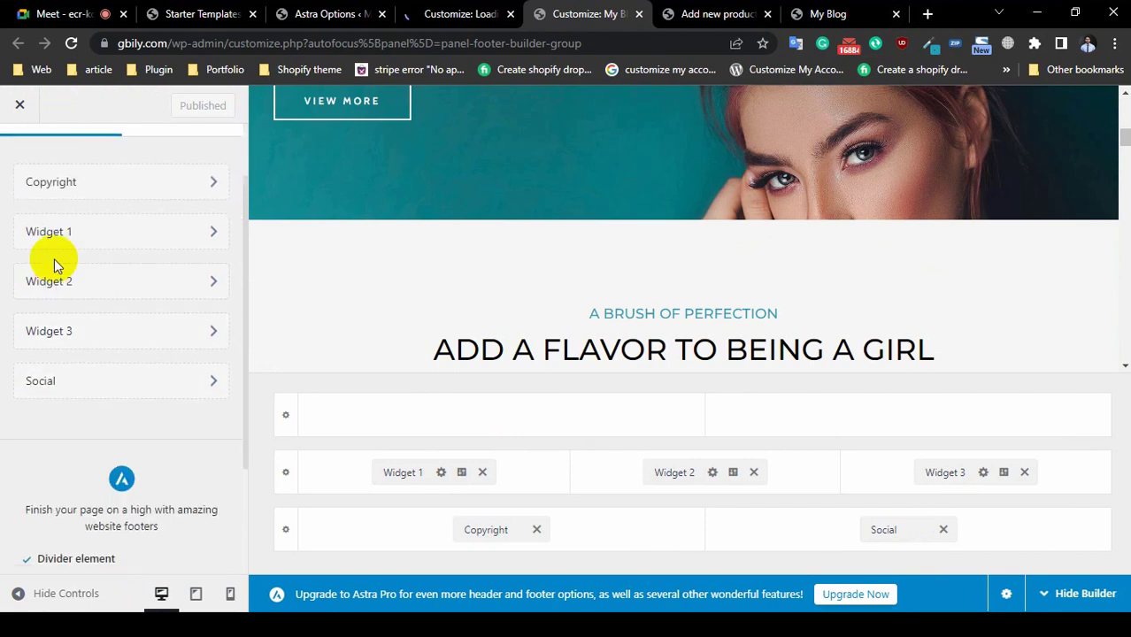
pyautogui.click(62, 232)
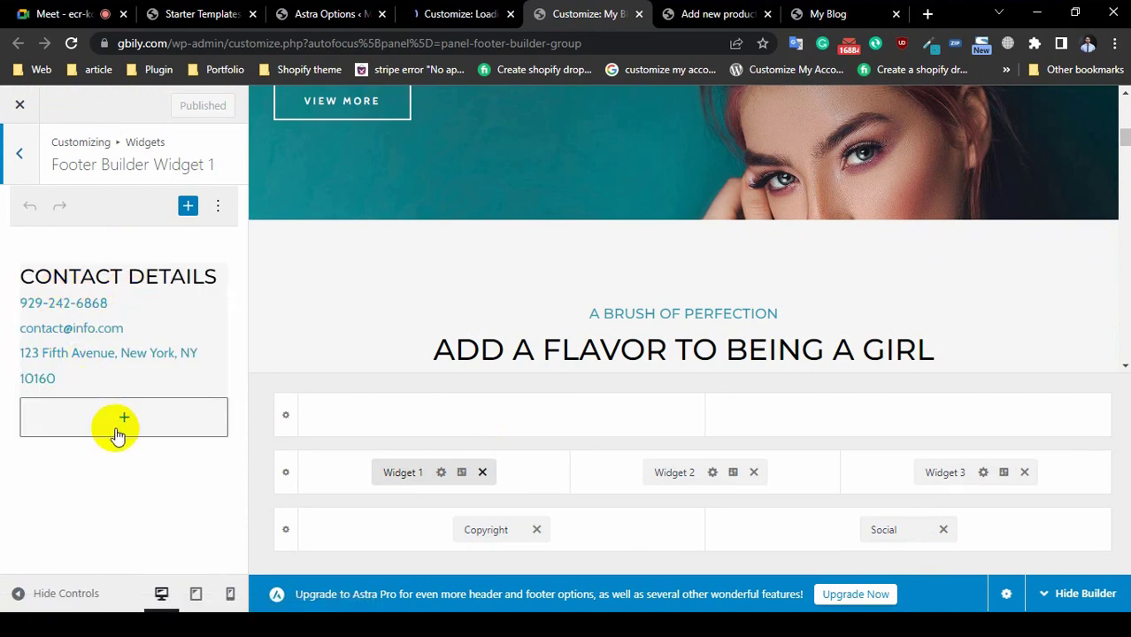
# Step: Add an empty Image block to Widget 1, removing the Gallery block inserted by mistake
pyautogui.click(121, 419)
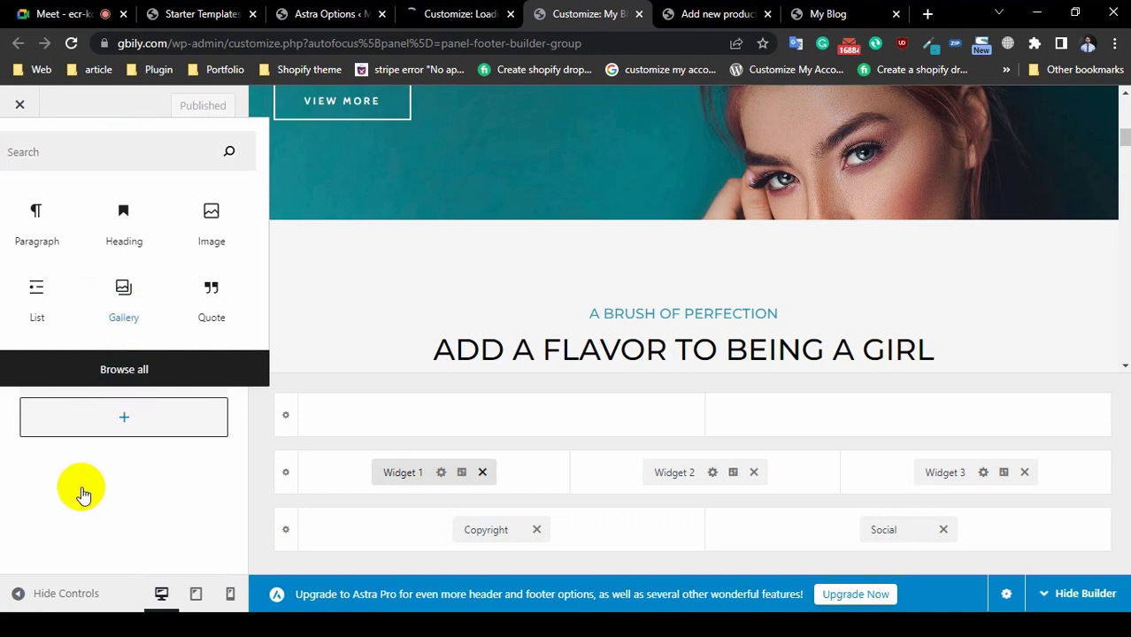
pyautogui.press('Return')
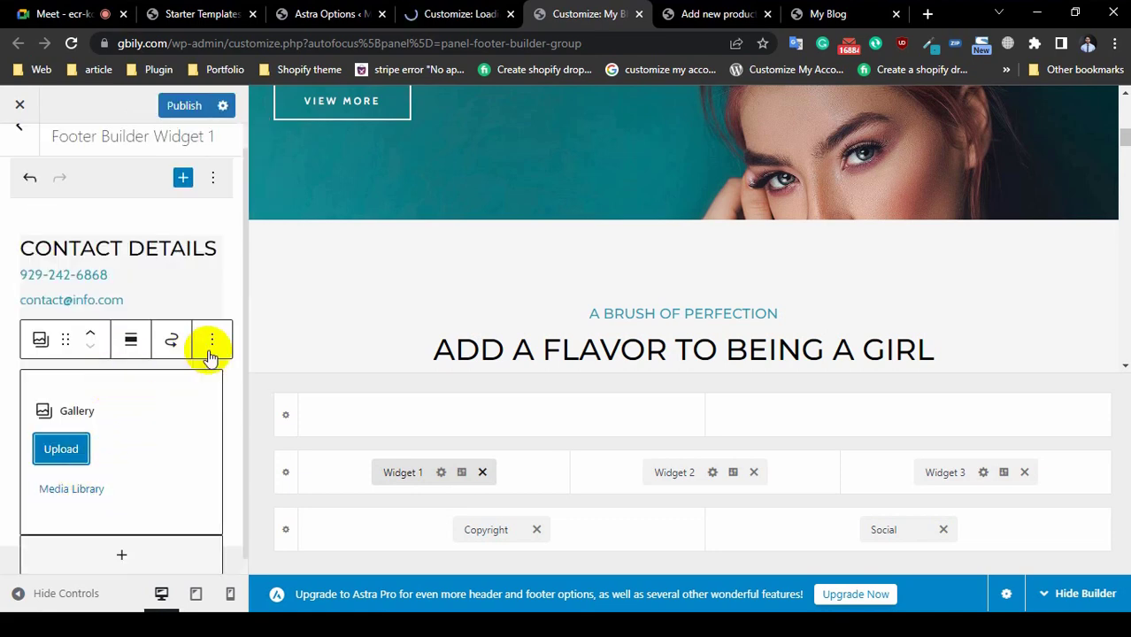
pyautogui.click(214, 341)
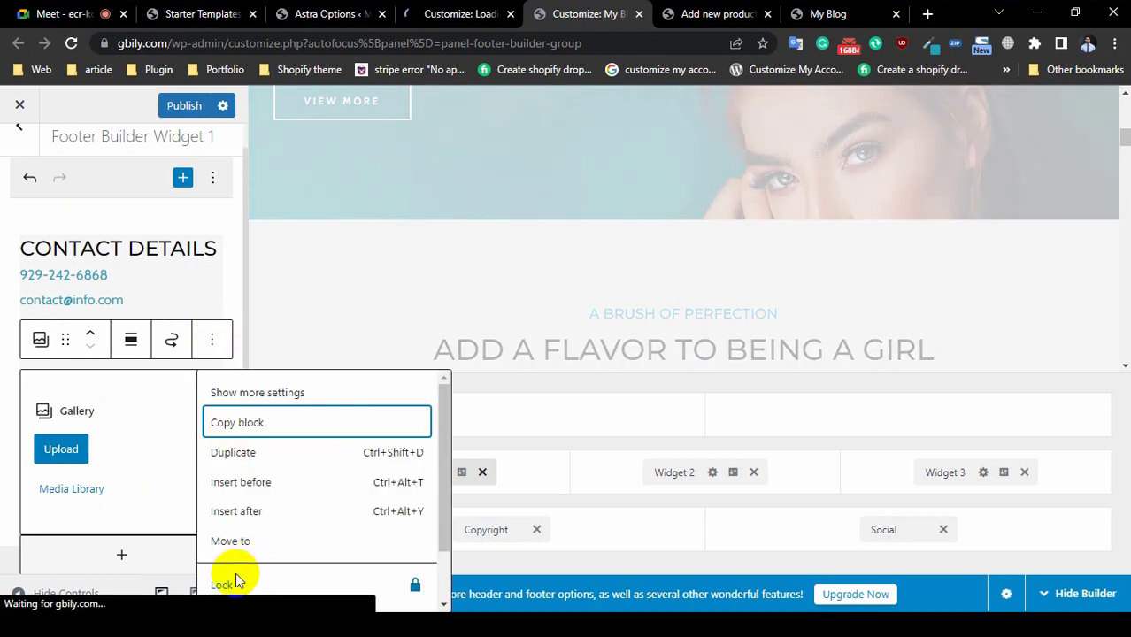
pyautogui.scroll(-1, 243, 545)
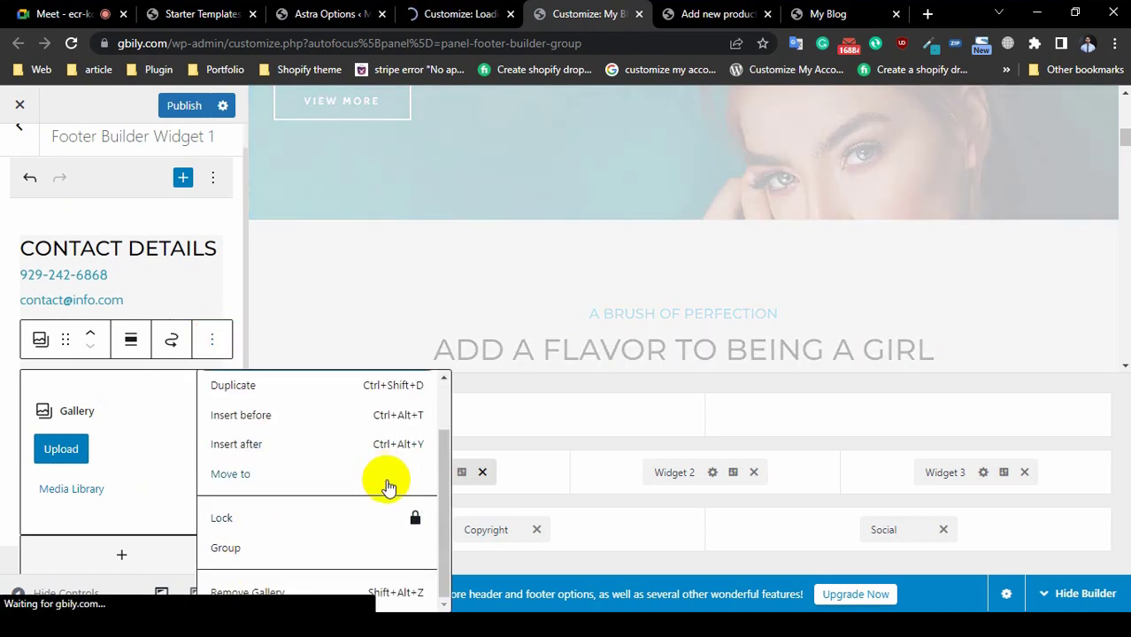
pyautogui.click(247, 591)
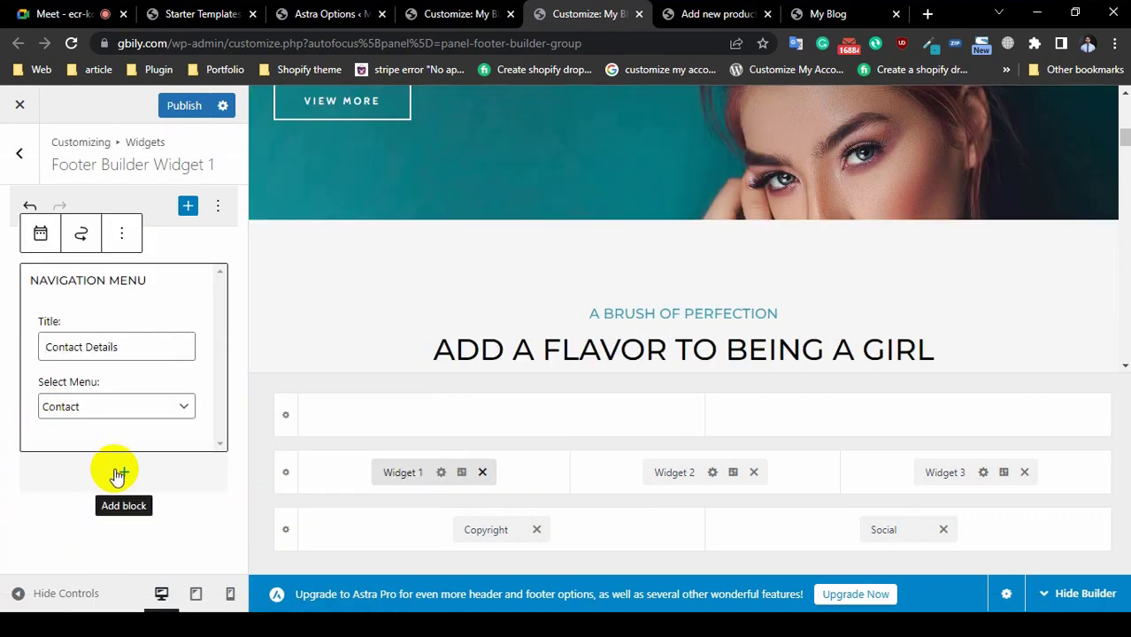
pyautogui.click(123, 476)
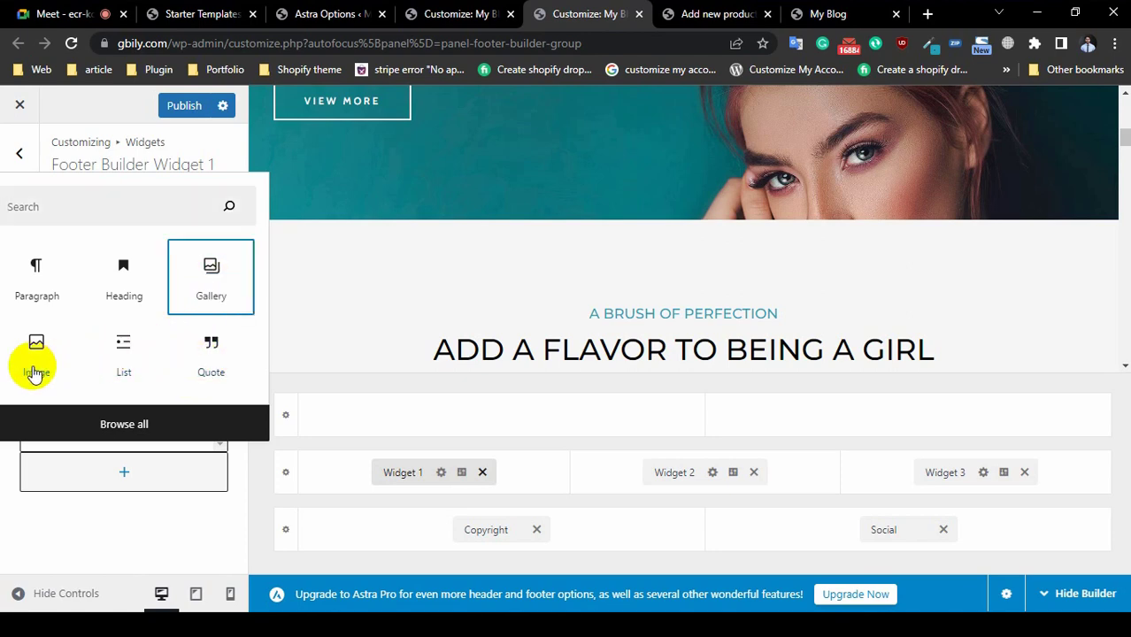
pyautogui.press('Return')
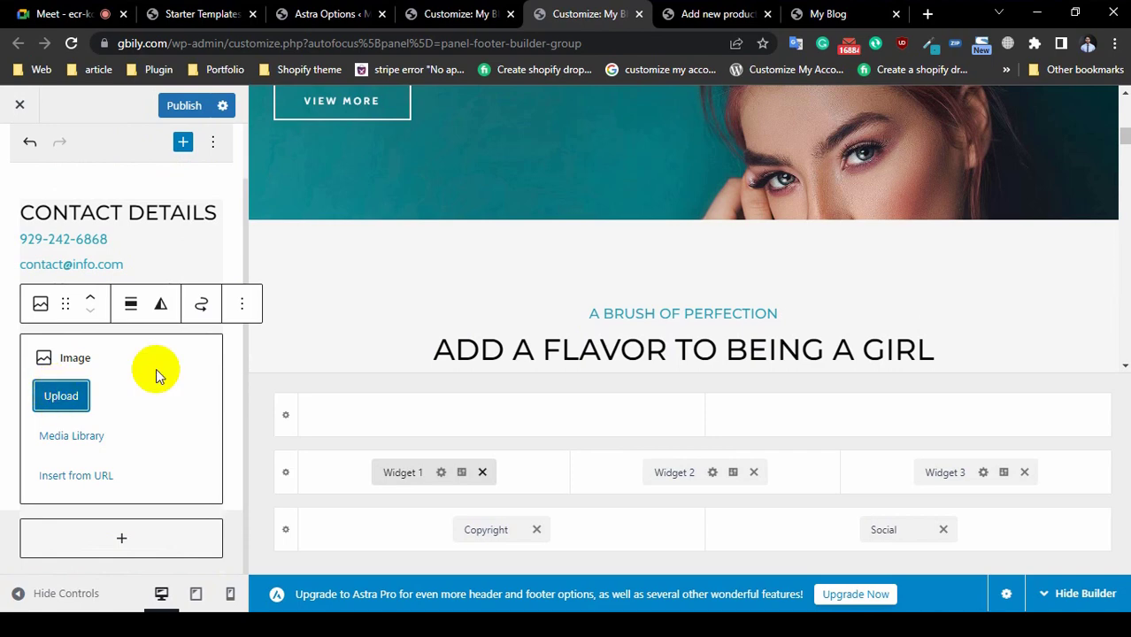
pyautogui.click(850, 13)
# Step: Search Google in a new tab for 'payment icons png' and show the image results
pyautogui.click(926, 14)
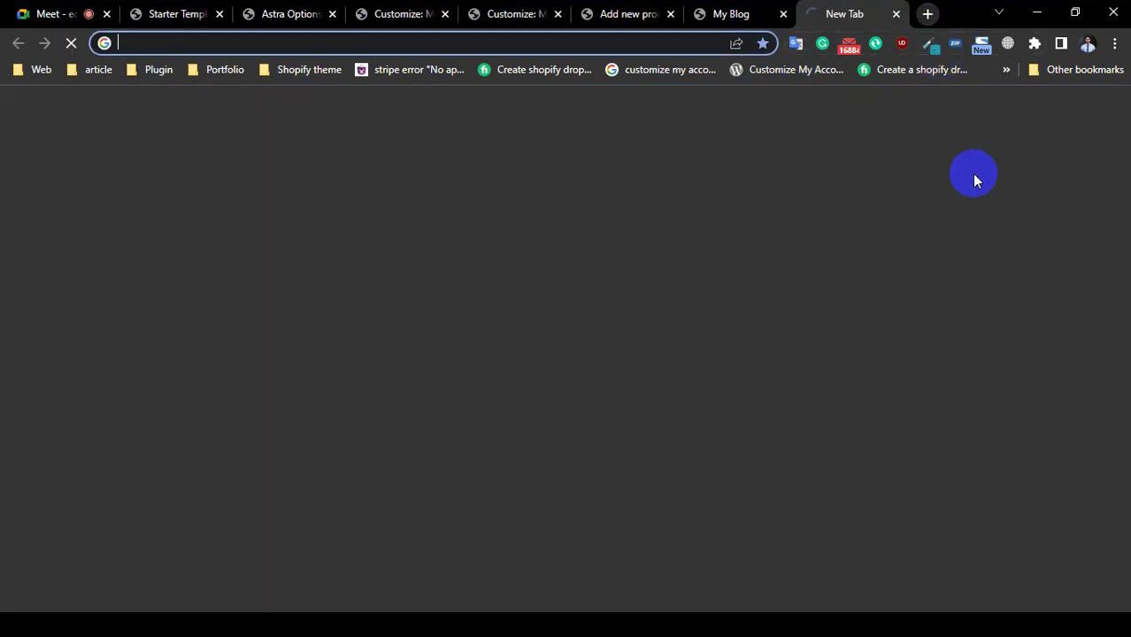
pyautogui.write('pay')
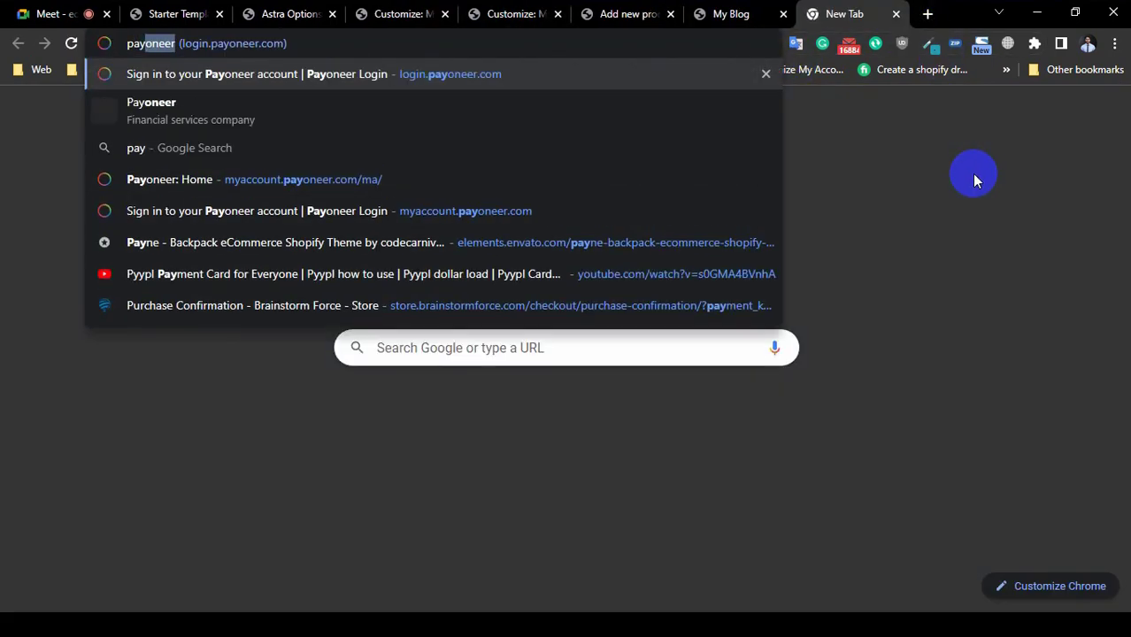
pyautogui.write('ment')
pyautogui.press('Delete')
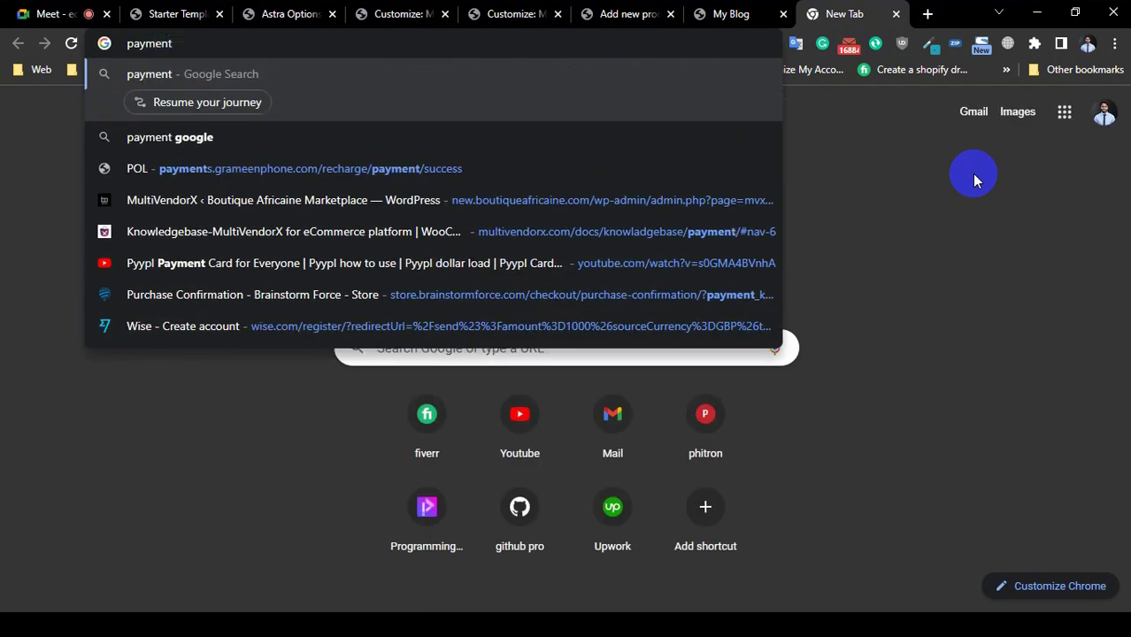
pyautogui.write('in')
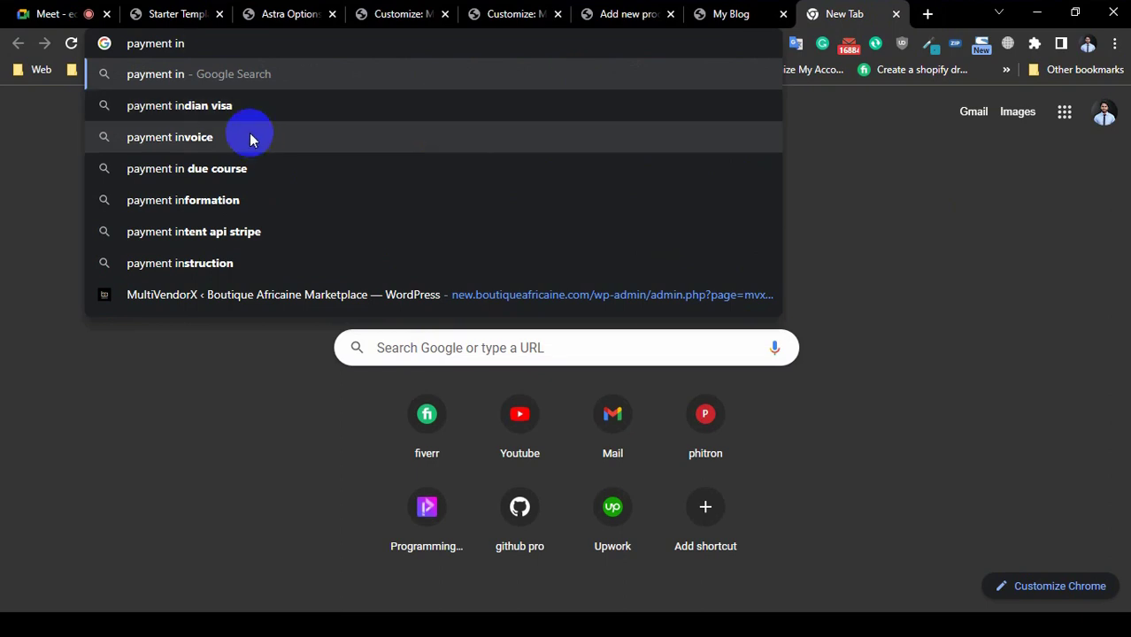
pyautogui.press('BackSpace')
pyautogui.write('con')
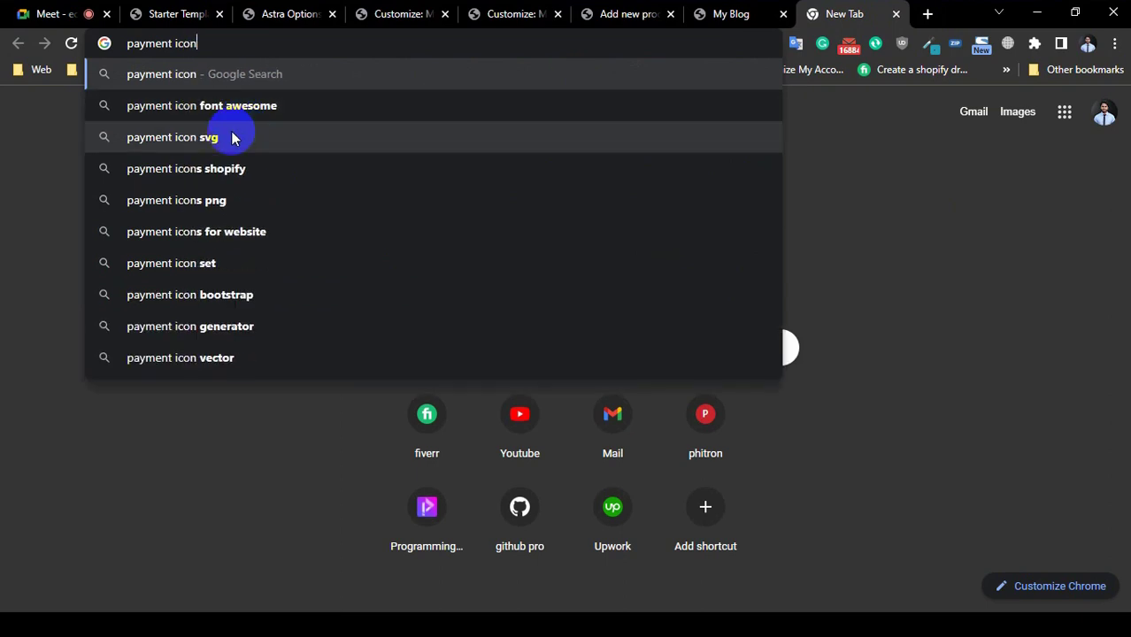
pyautogui.click(223, 200)
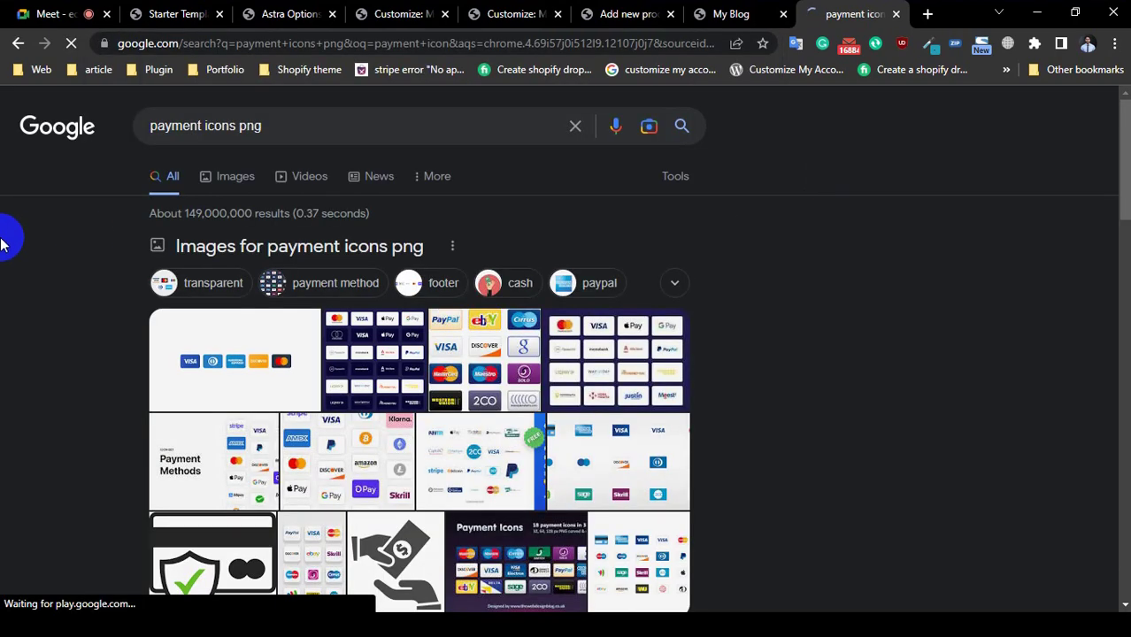
pyautogui.scroll(-5, 532, 372)
pyautogui.scroll(5, 354, 354)
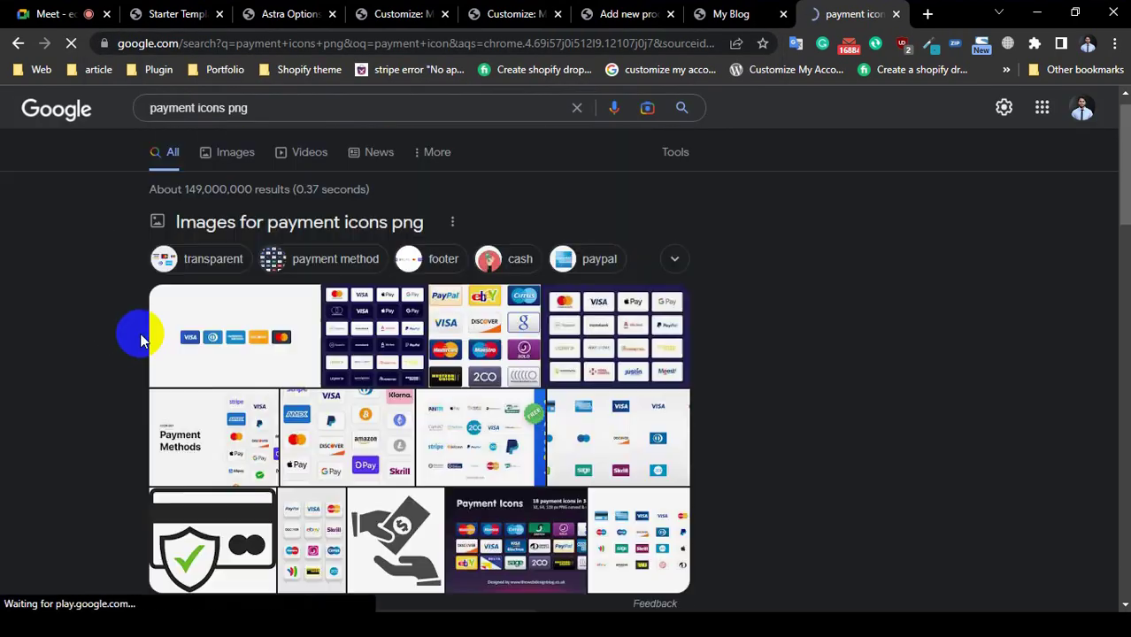
pyautogui.click(177, 182)
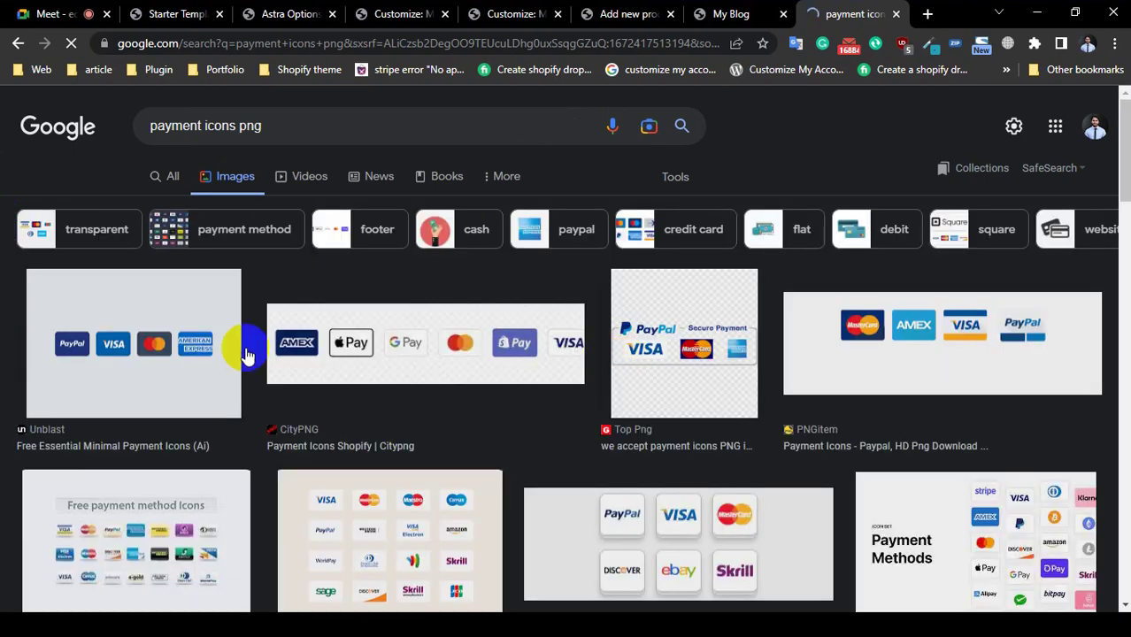
# Step: Save the Visa/MasterCard/Discover credit card icons PNG to the Downloads folder
pyautogui.scroll(-3, 222, 349)
pyautogui.scroll(-3, 223, 348)
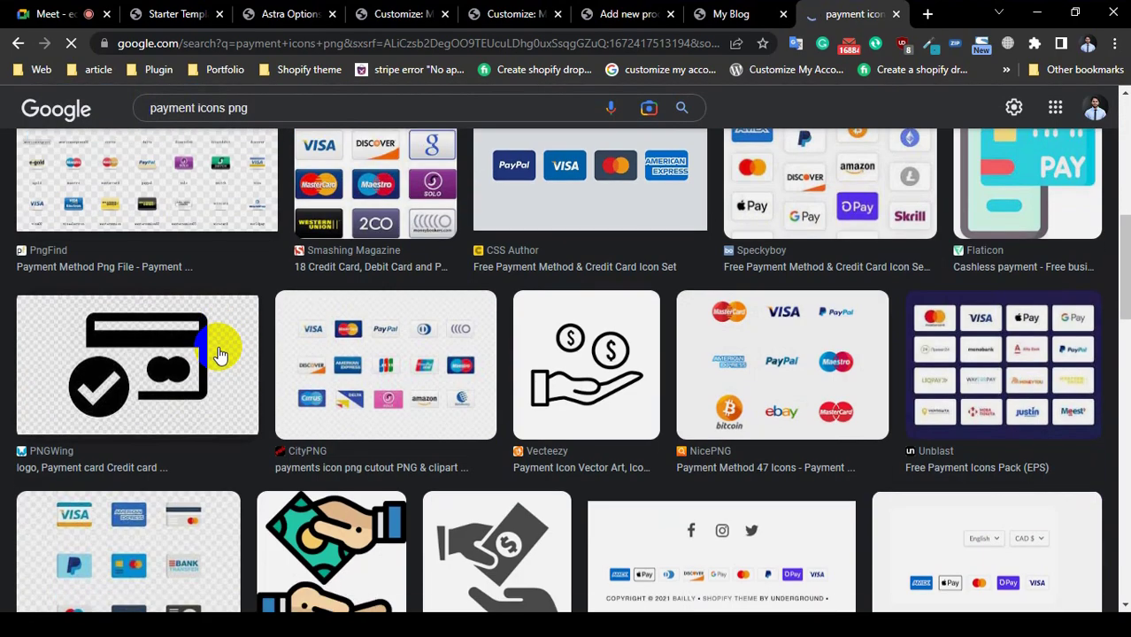
pyautogui.scroll(-4, 221, 354)
pyautogui.scroll(-4, 221, 354)
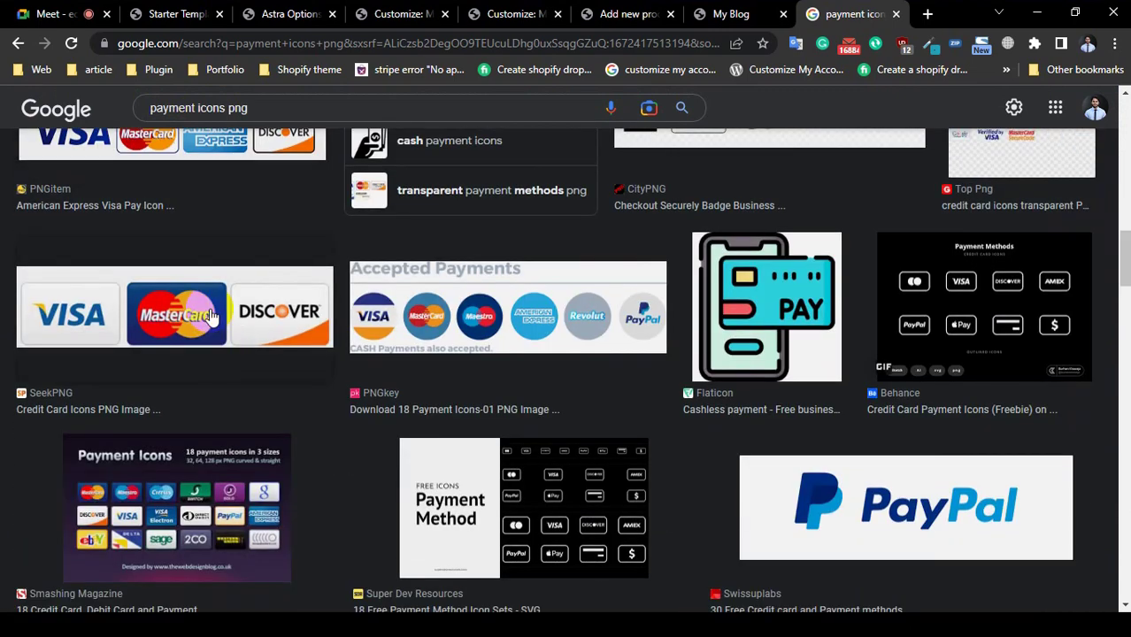
pyautogui.click(209, 317)
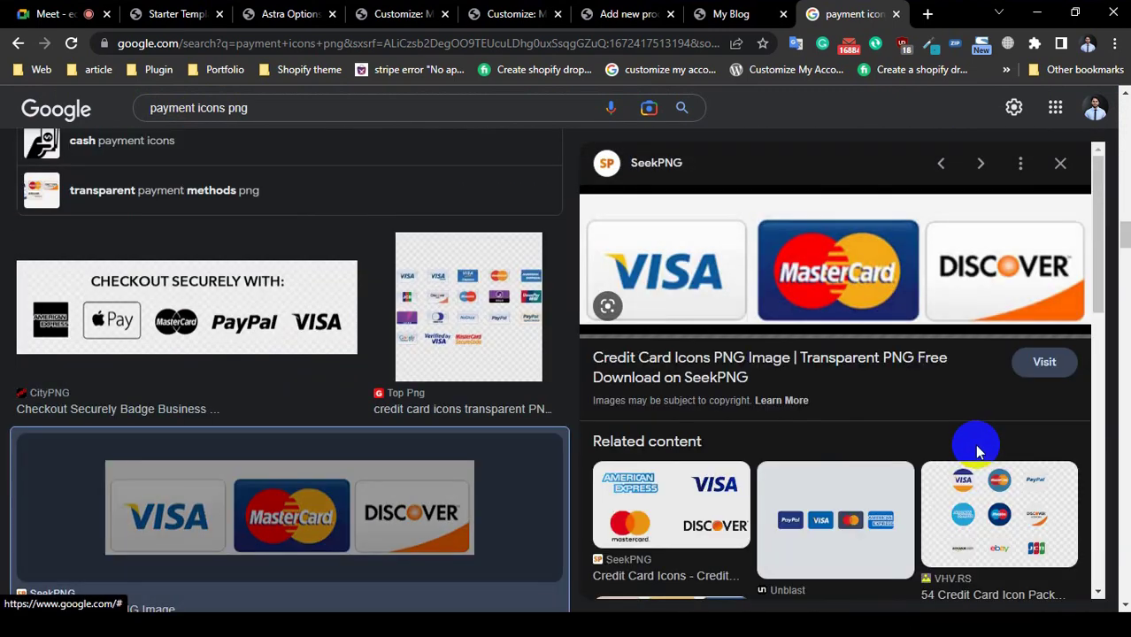
pyautogui.rightClick(816, 256)
pyautogui.click(852, 433)
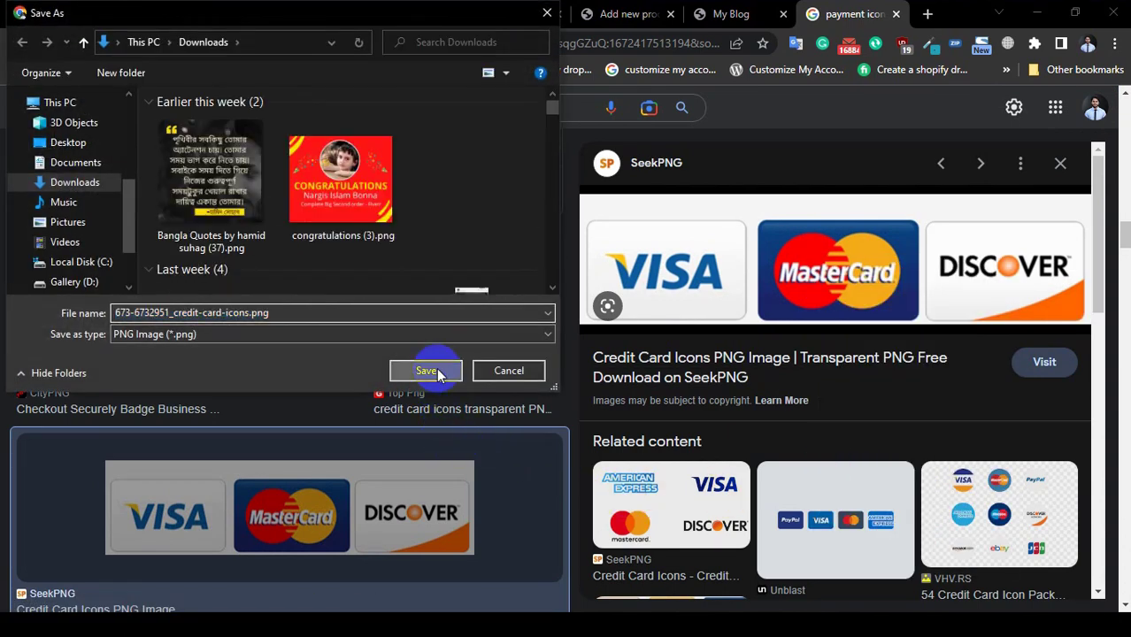
pyautogui.click(429, 369)
# Step: Upload credit-card-icons.png into Widget 1's Image block and publish the footer changes
pyautogui.click(280, 15)
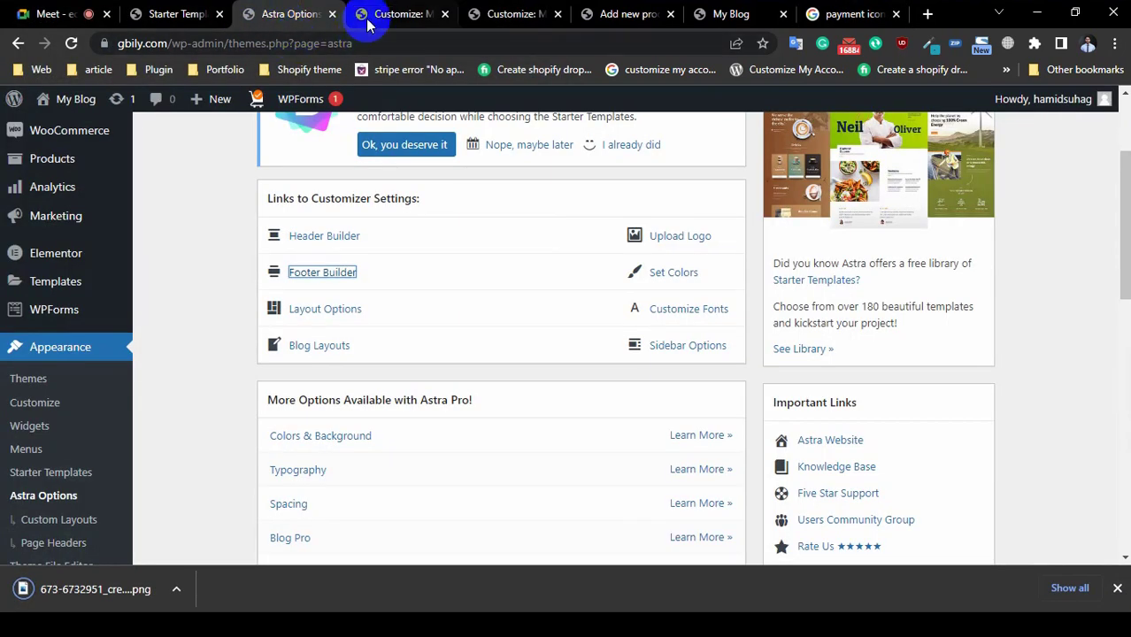
pyautogui.click(419, 15)
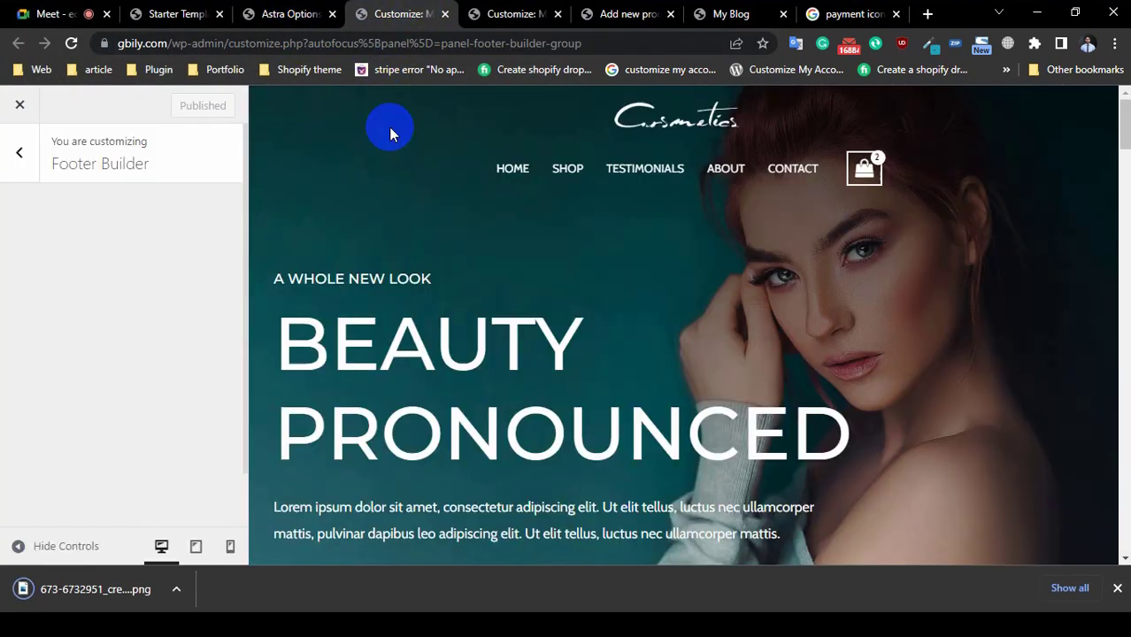
pyautogui.click(508, 15)
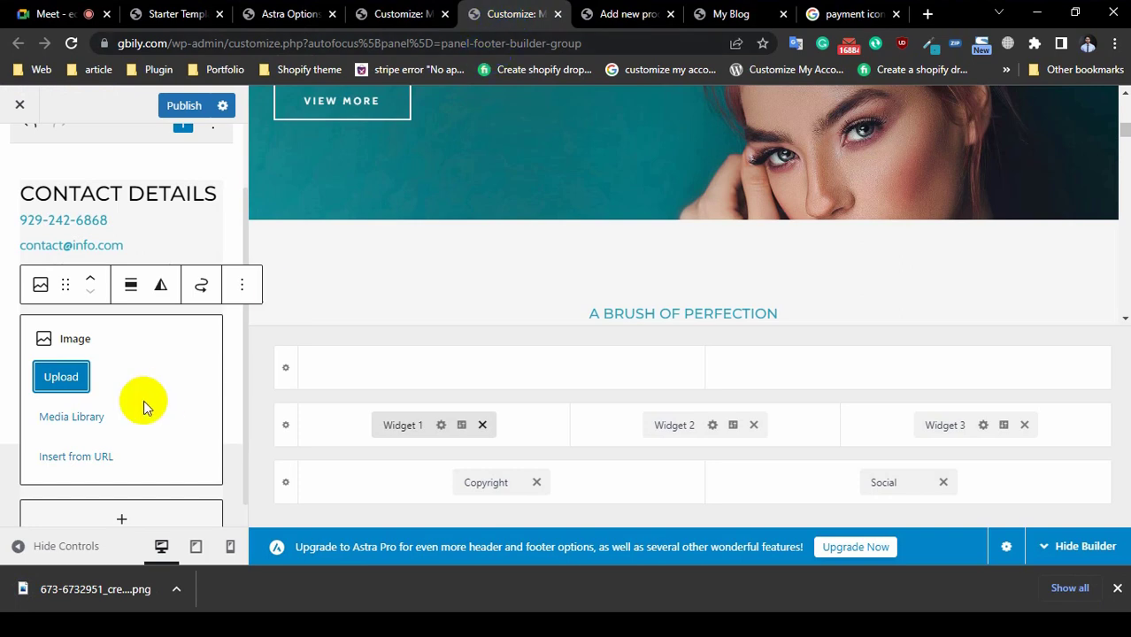
pyautogui.click(80, 378)
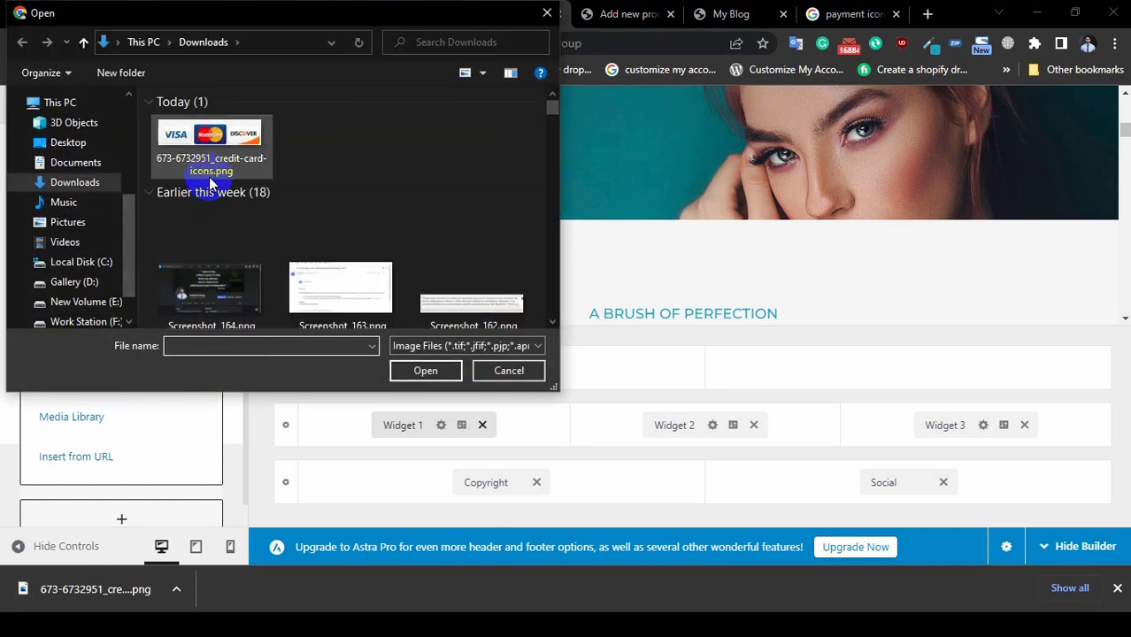
pyautogui.click(210, 155)
pyautogui.click(416, 370)
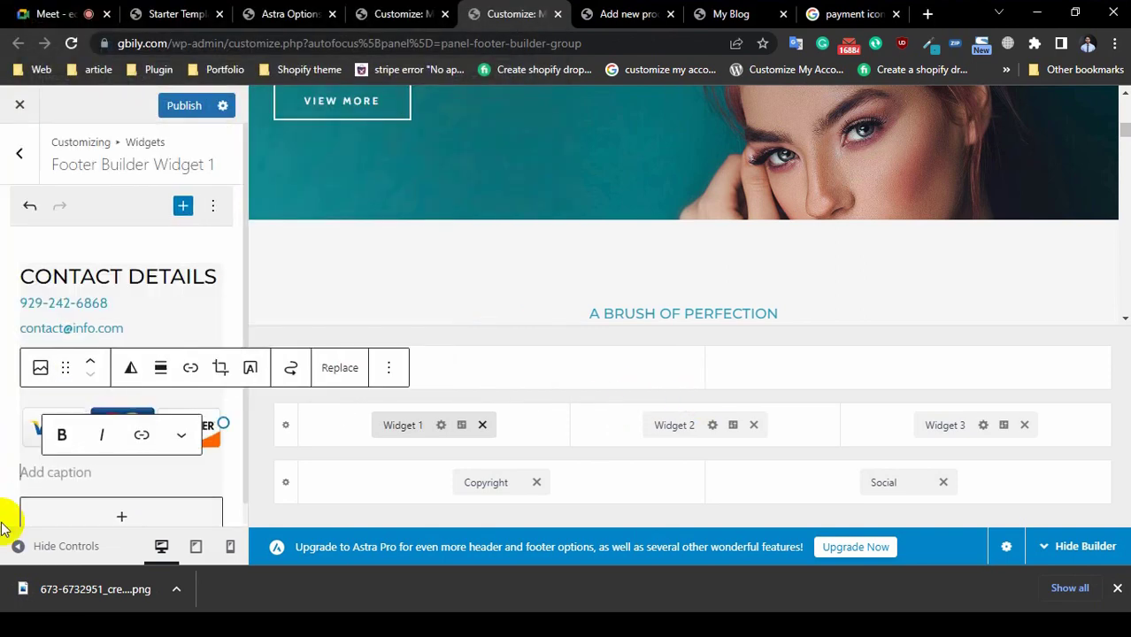
pyautogui.click(1116, 587)
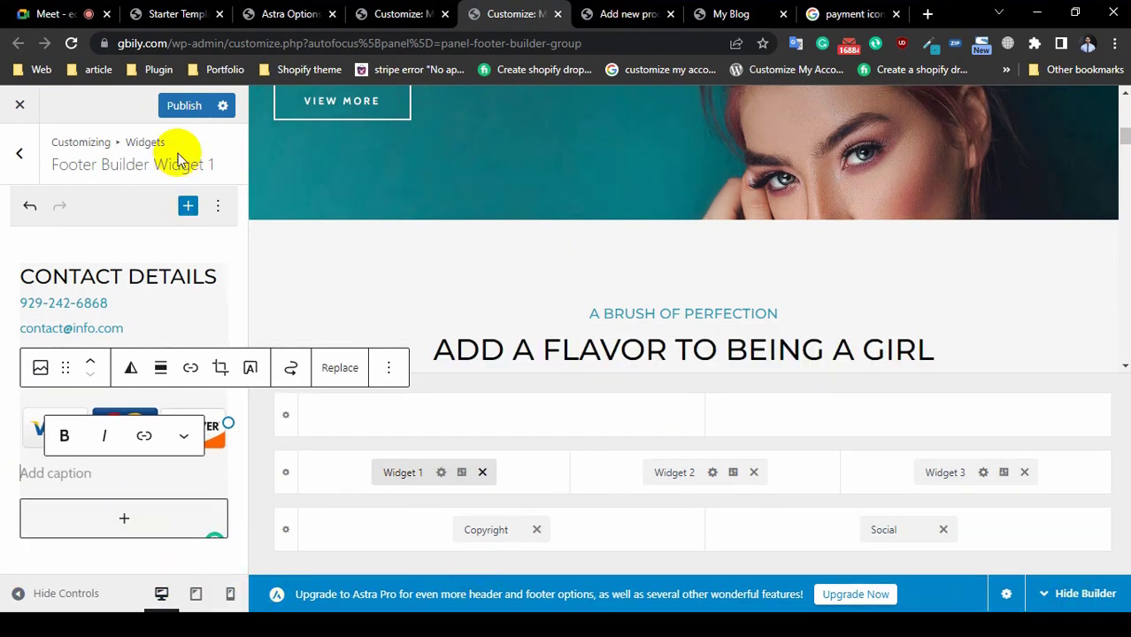
pyautogui.click(183, 107)
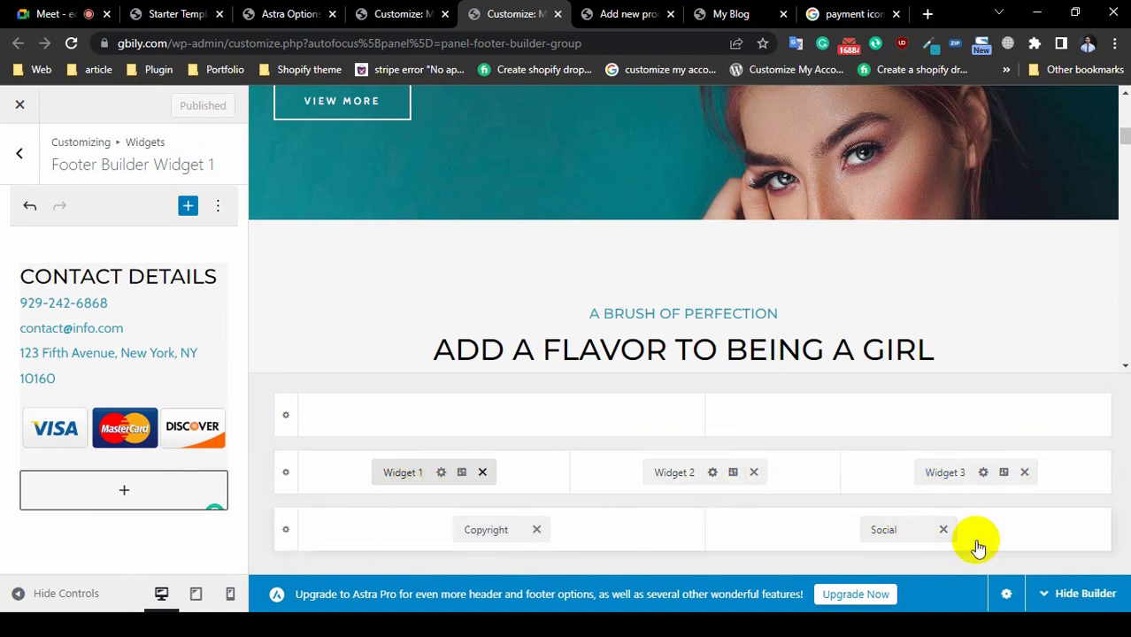
# Step: Reload the gbily.com homepage and scroll to the footer to check the payment icons image
pyautogui.click(620, 13)
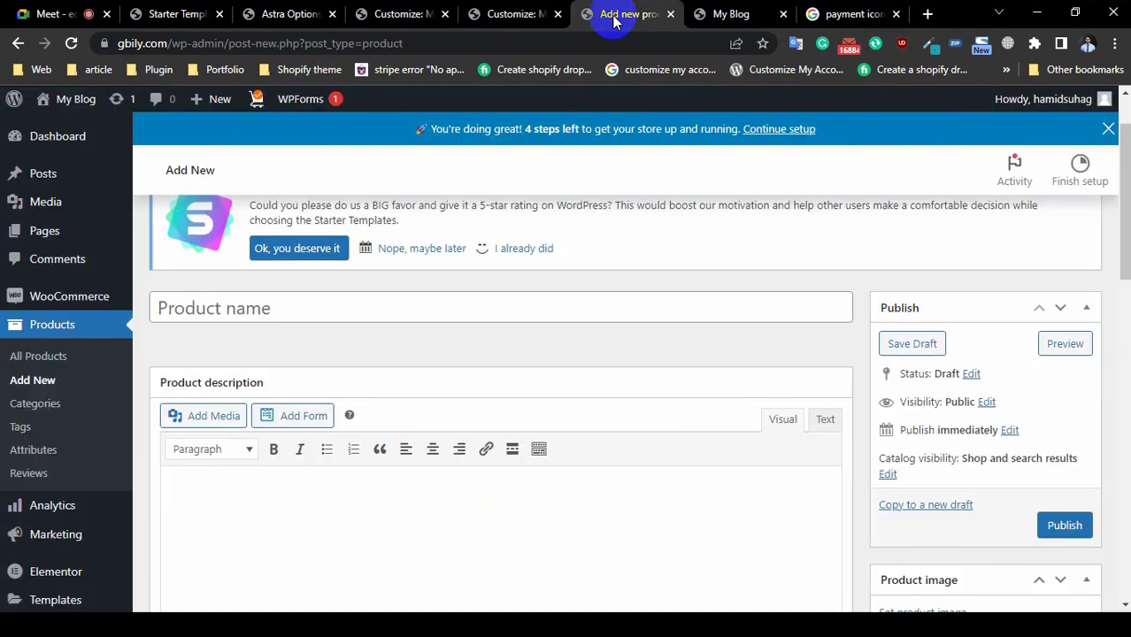
pyautogui.click(737, 12)
pyautogui.scroll(-3, 177, 258)
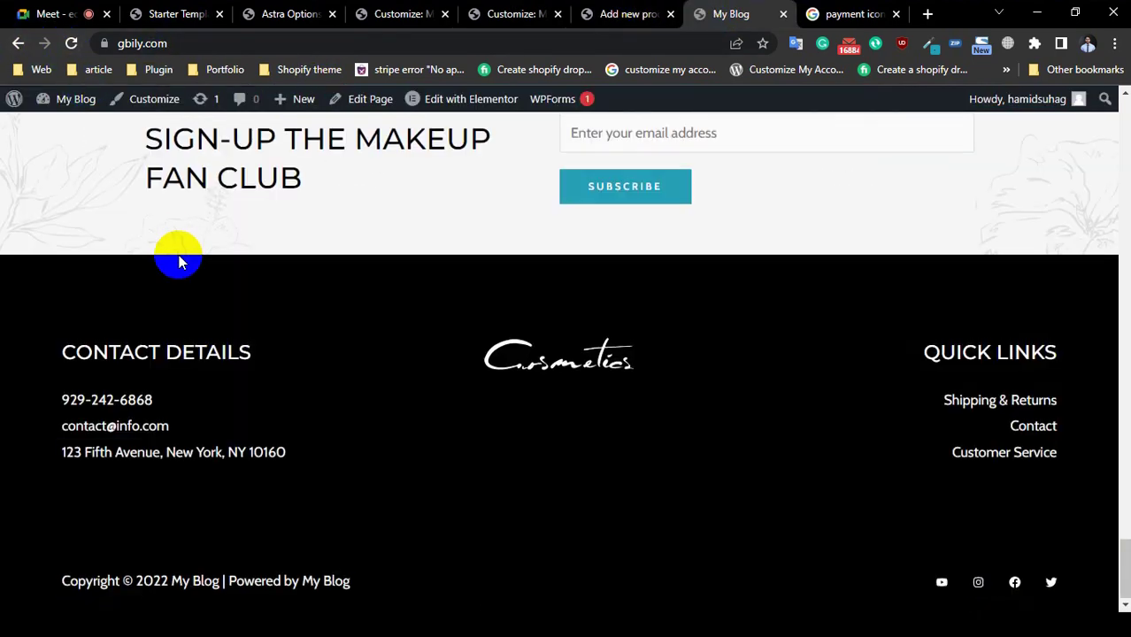
pyautogui.click(72, 44)
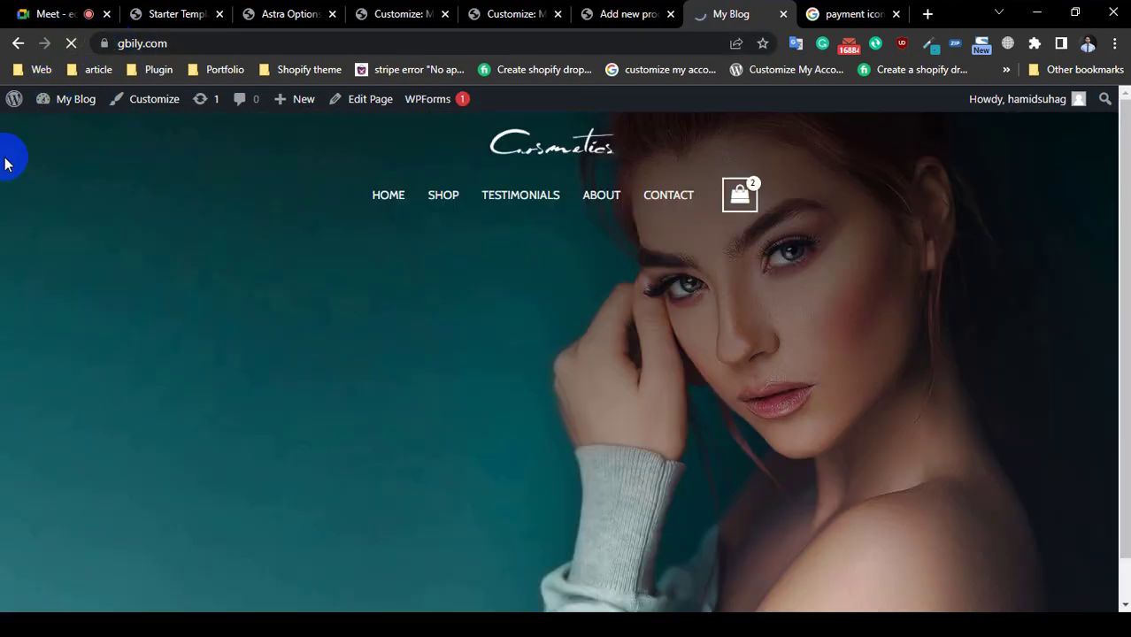
pyautogui.scroll(-1, 220, 451)
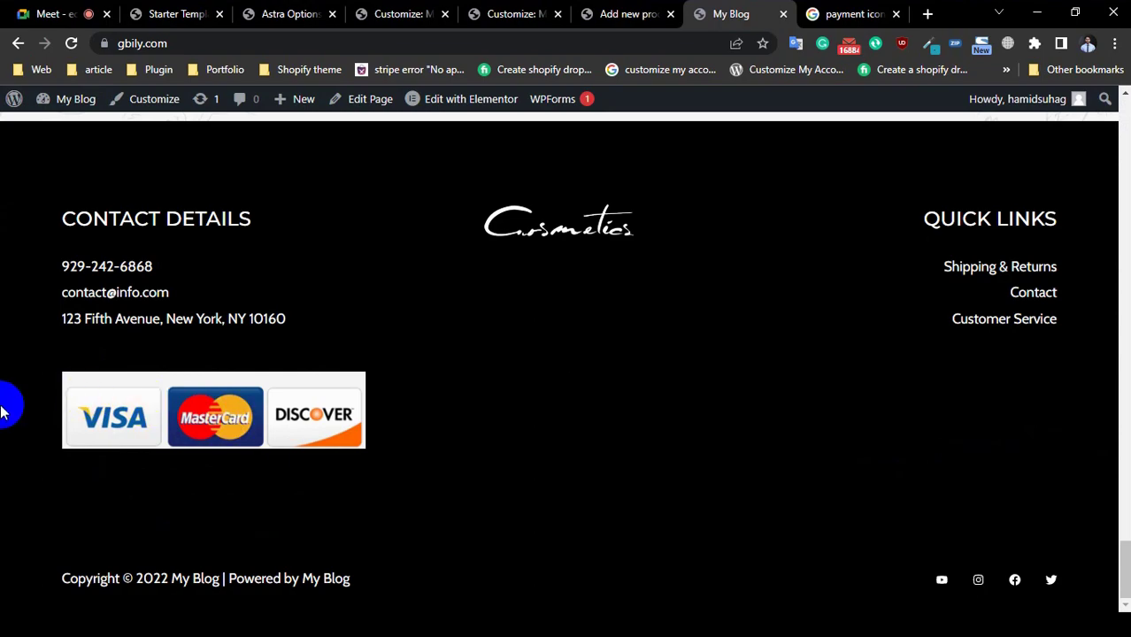
pyautogui.scroll(20, 155, 391)
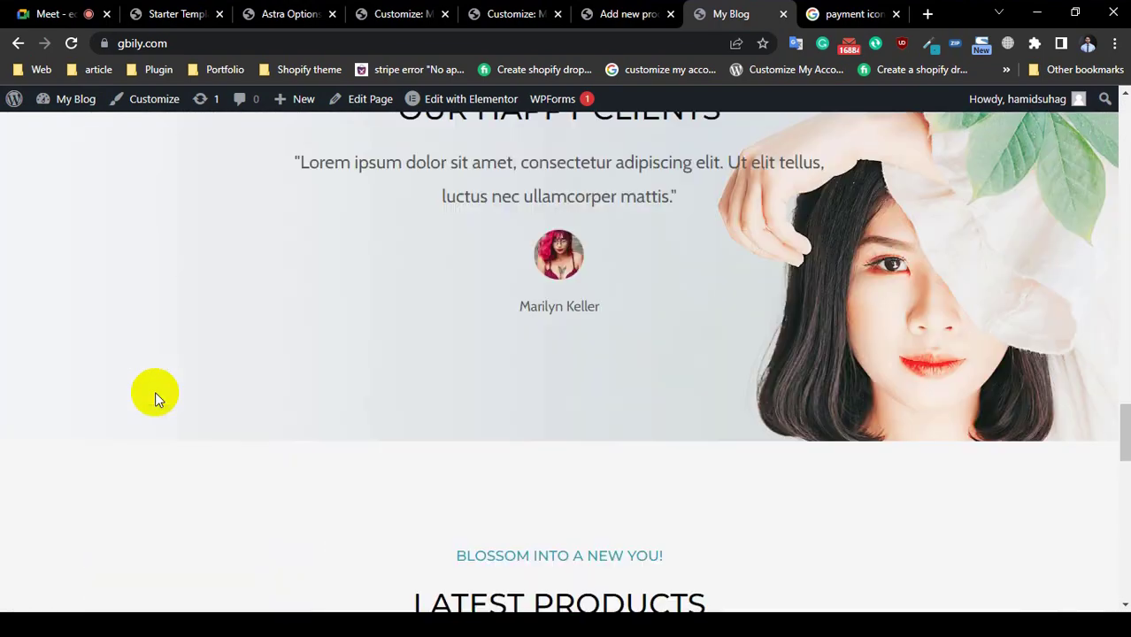
pyautogui.scroll(10, 155, 391)
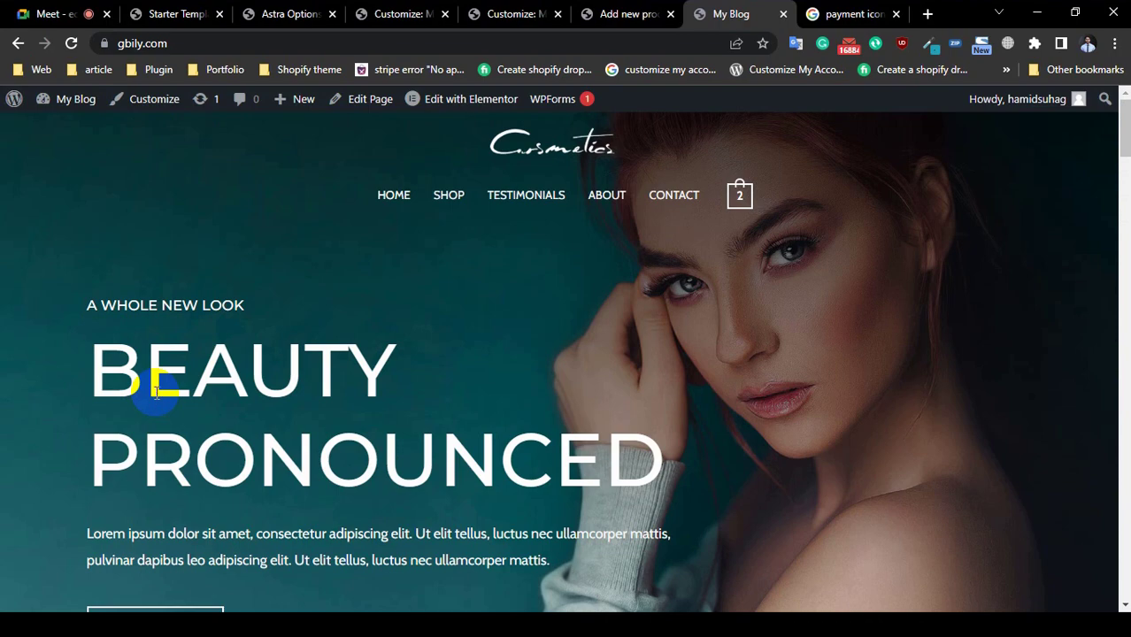
pyautogui.scroll(-20, 157, 392)
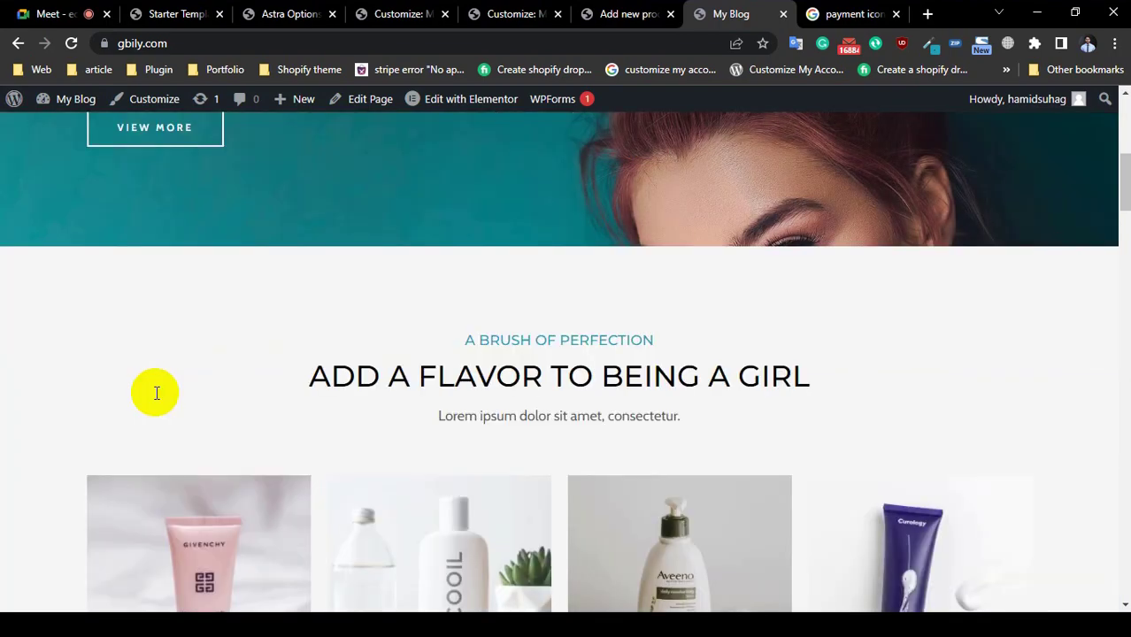
pyautogui.scroll(-20, 156, 392)
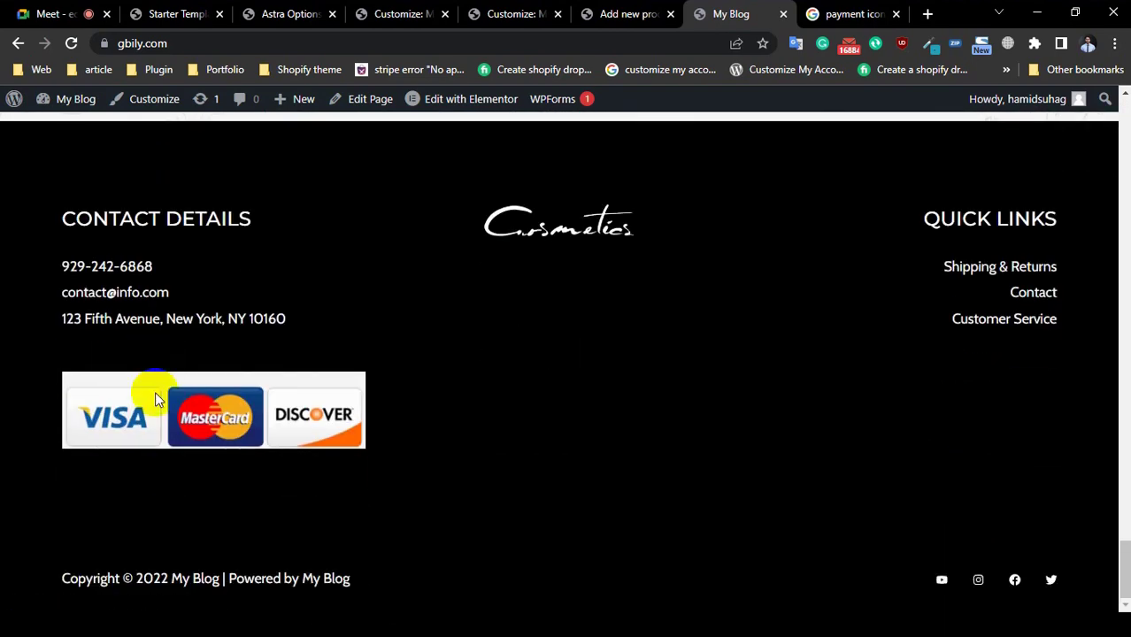
pyautogui.click(229, 419)
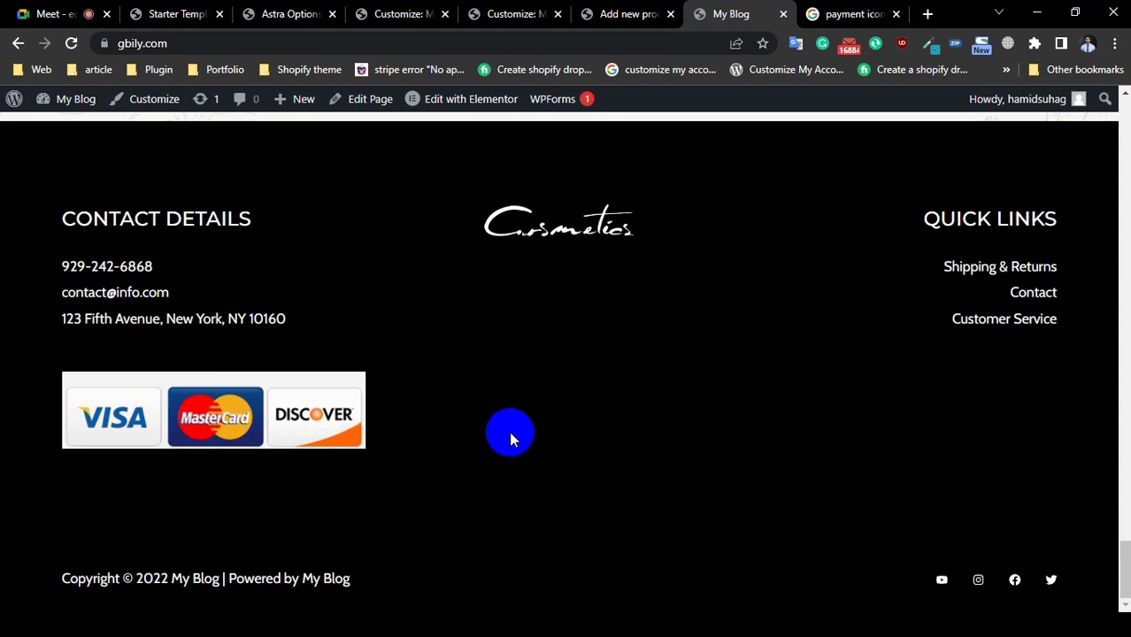
pyautogui.click(213, 429)
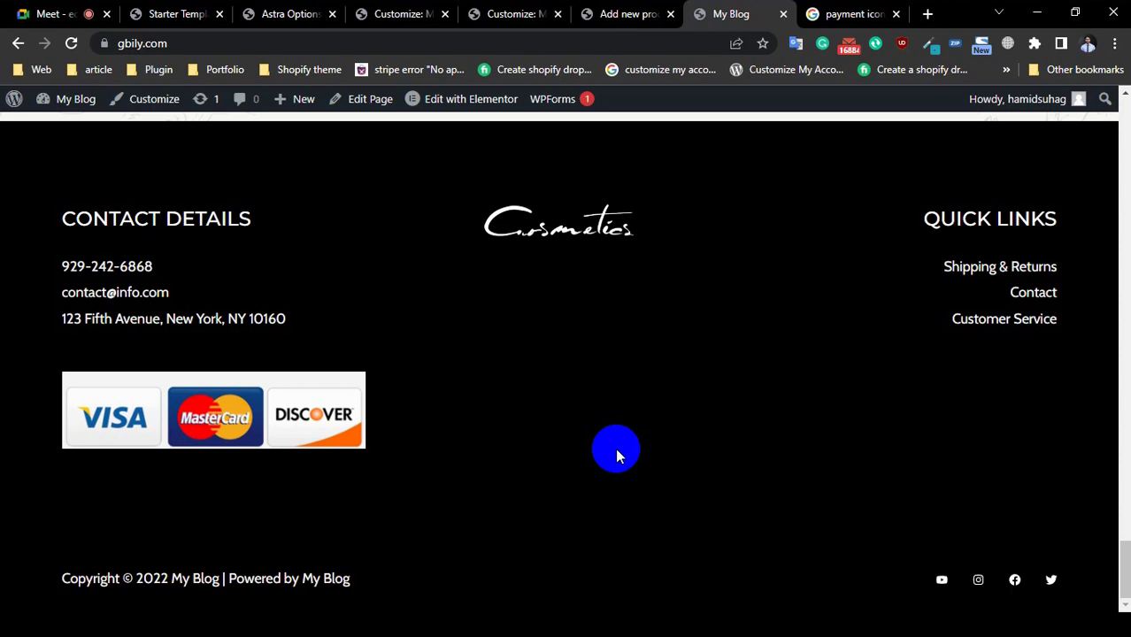
# Step: Add Rose Essential Oil (₺30.00) to the cart
pyautogui.scroll(5, 602, 330)
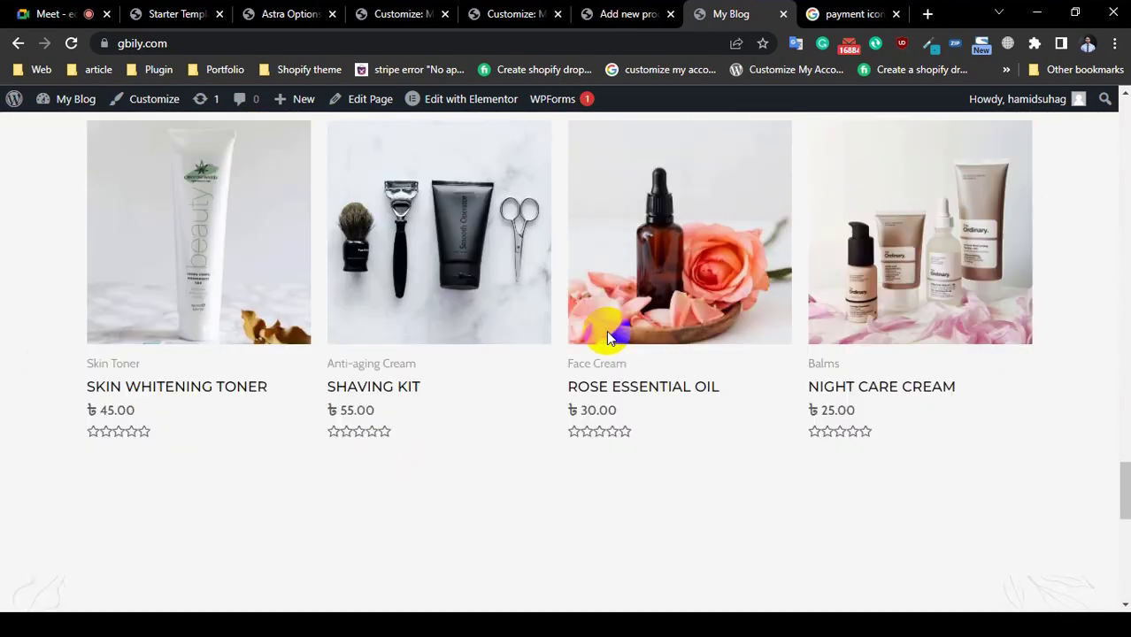
pyautogui.scroll(-5, 558, 340)
pyautogui.scroll(2, 560, 341)
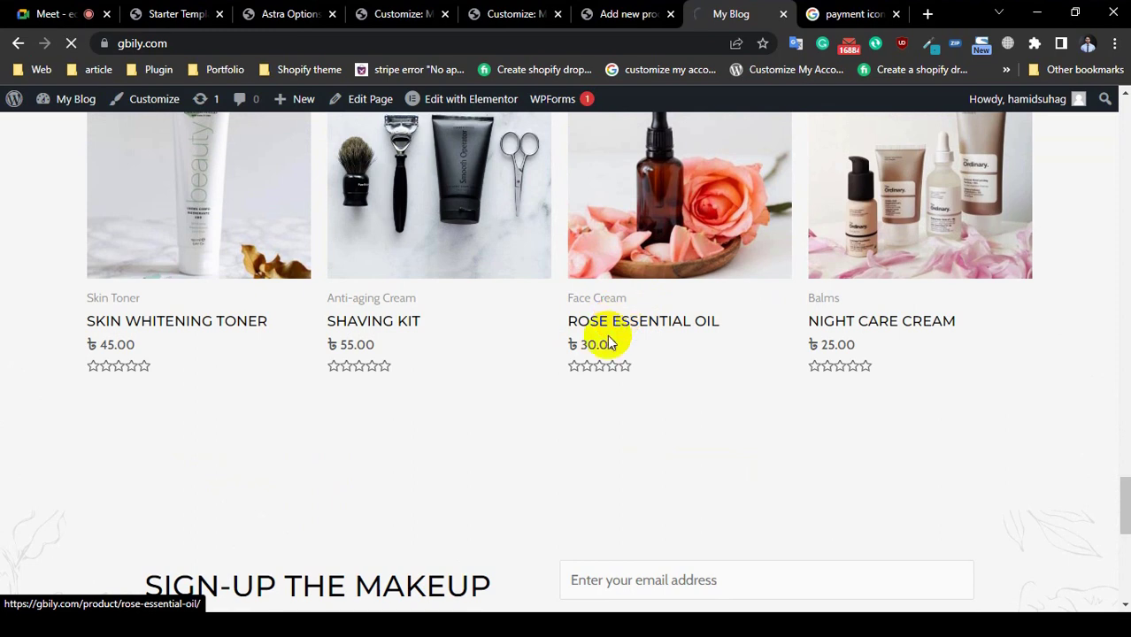
pyautogui.scroll(-4, 434, 396)
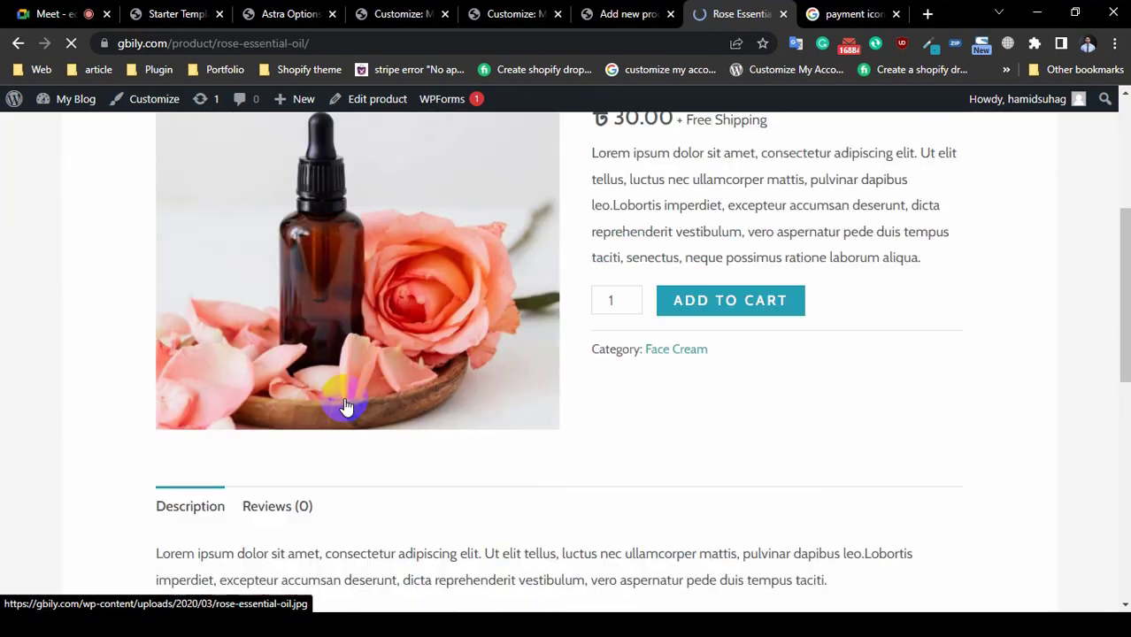
pyautogui.scroll(-10, 695, 424)
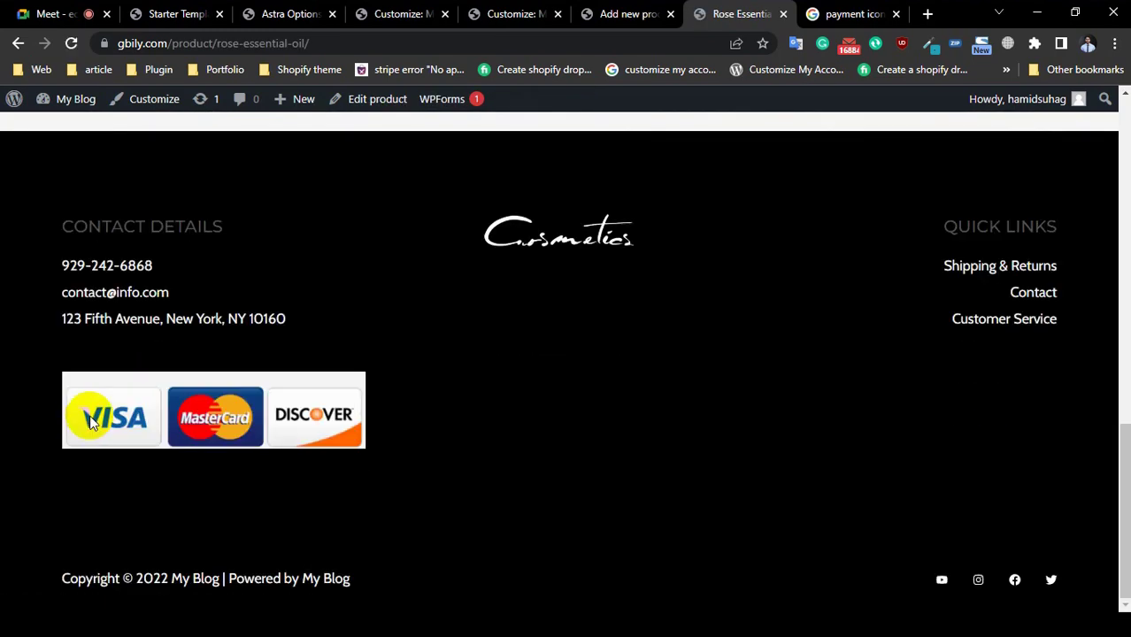
pyautogui.scroll(15, 92, 422)
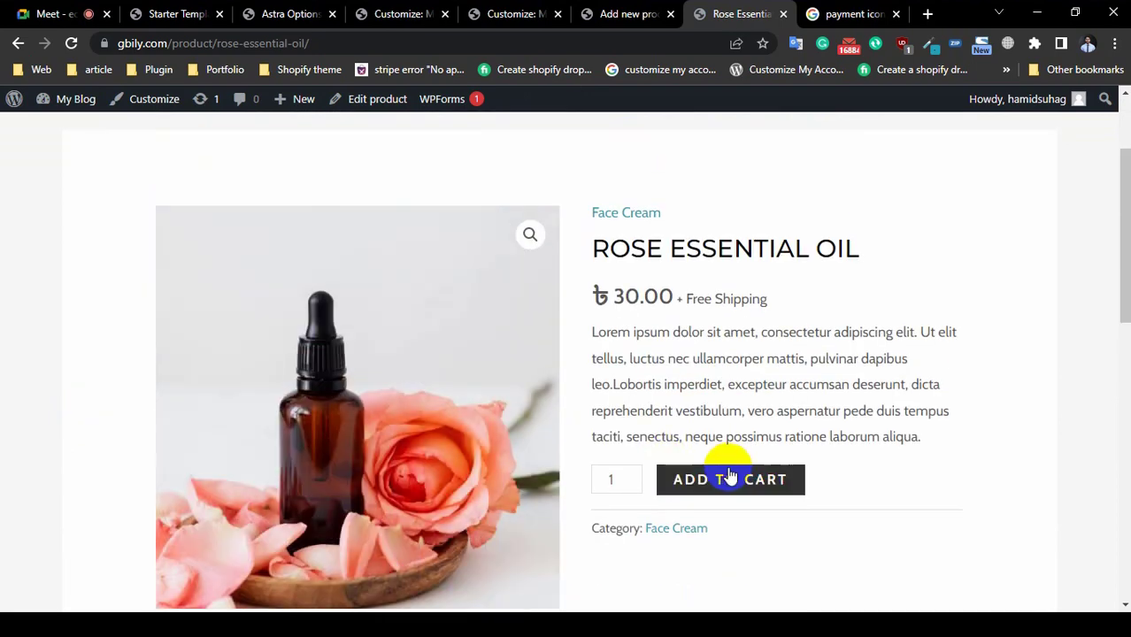
pyautogui.click(731, 480)
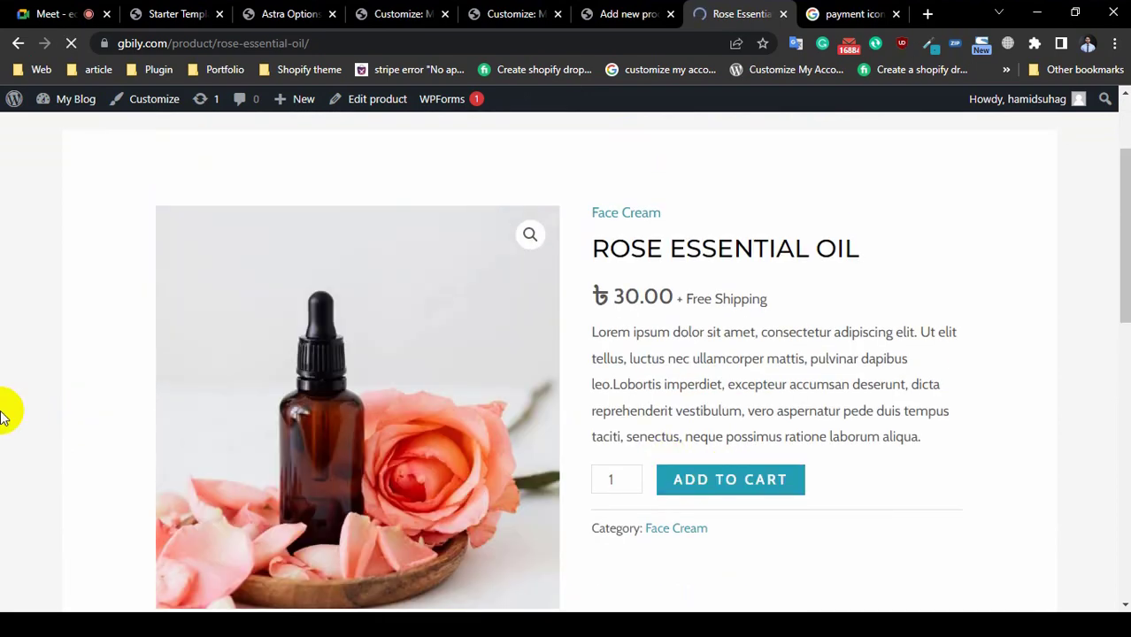
# Step: Check the product page footer, then return to the store homepage via HOME
pyautogui.scroll(-15, 5, 412)
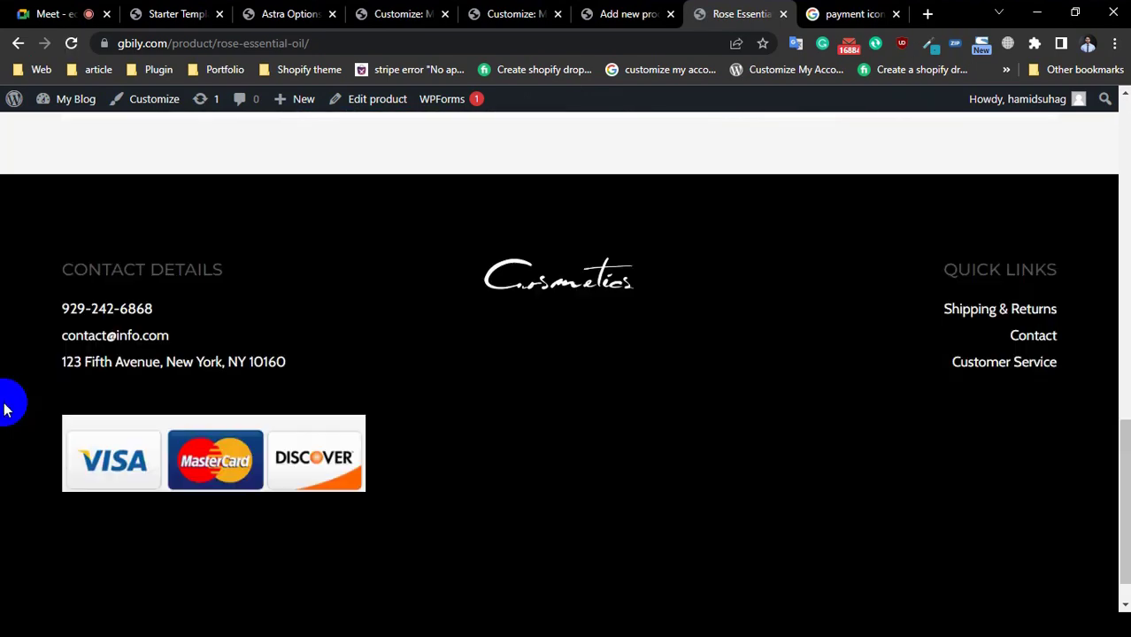
pyautogui.scroll(-1, 4, 409)
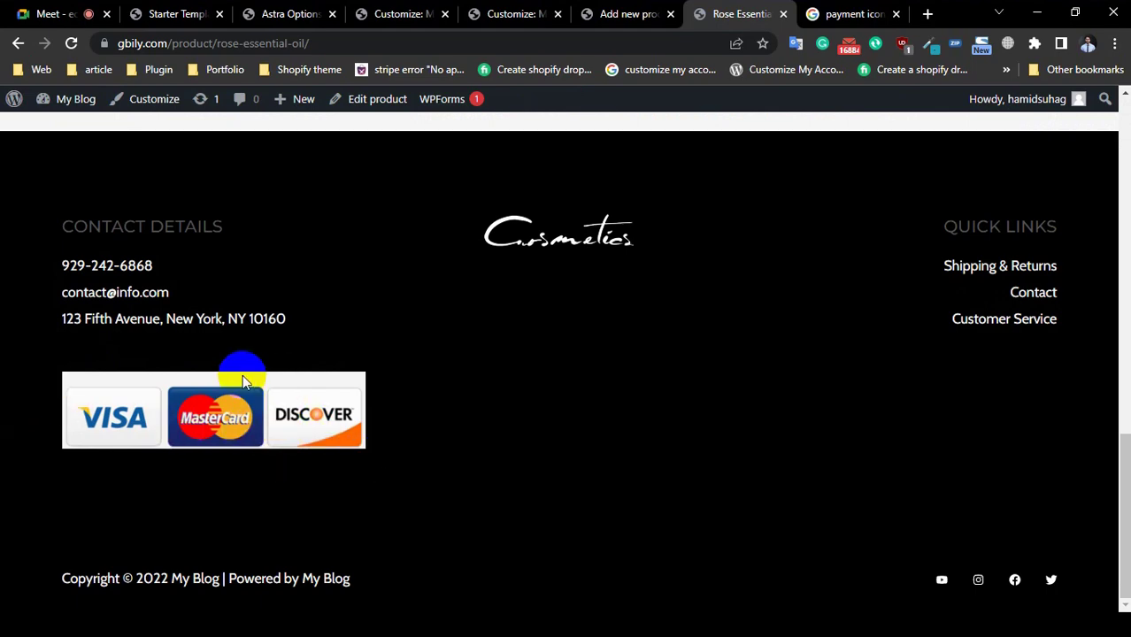
pyautogui.scroll(5, 437, 306)
pyautogui.scroll(-5, 437, 306)
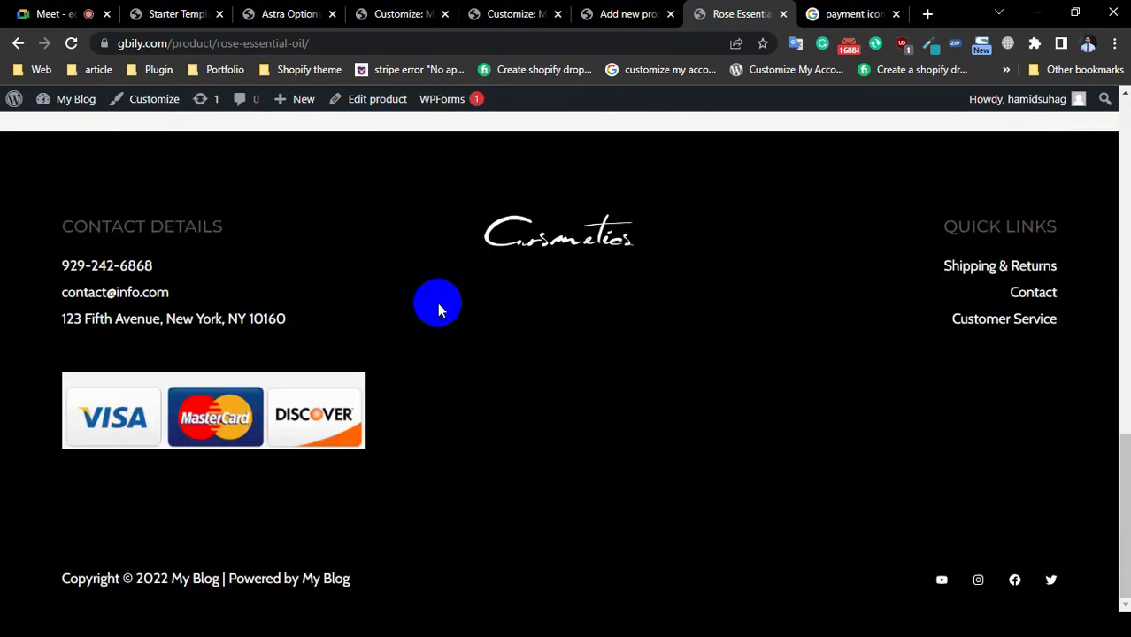
pyautogui.scroll(15, 438, 305)
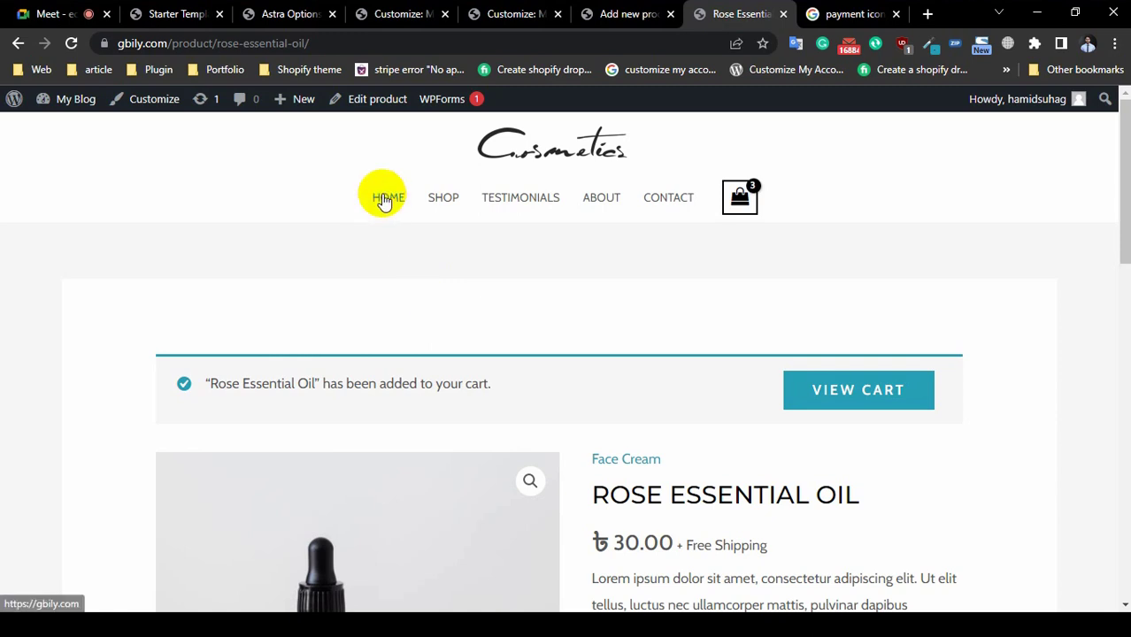
pyautogui.click(385, 199)
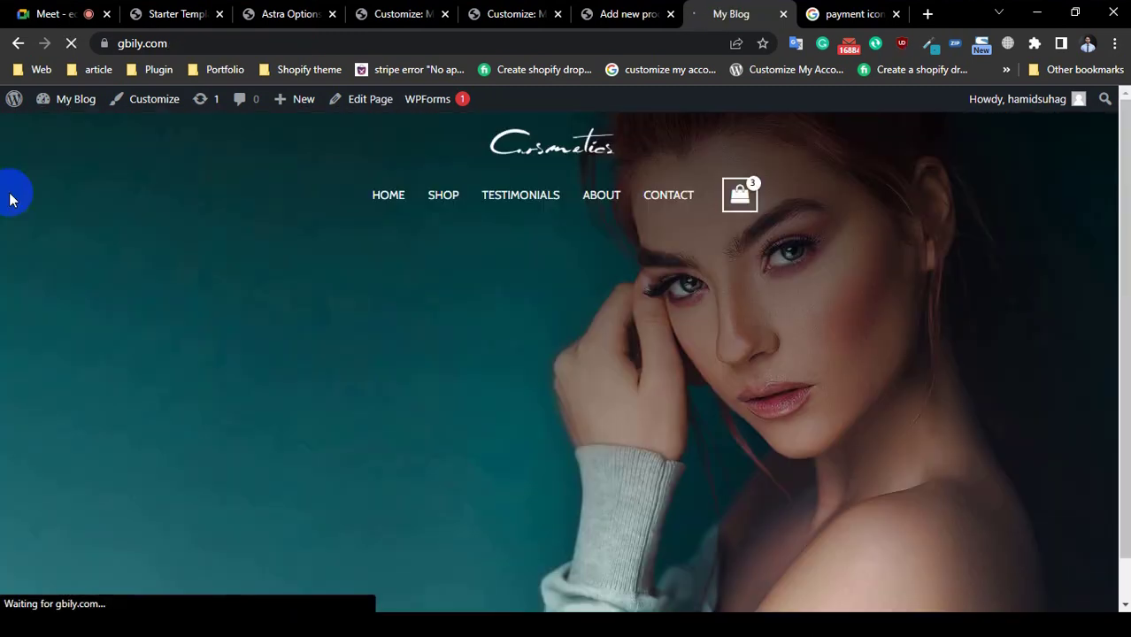